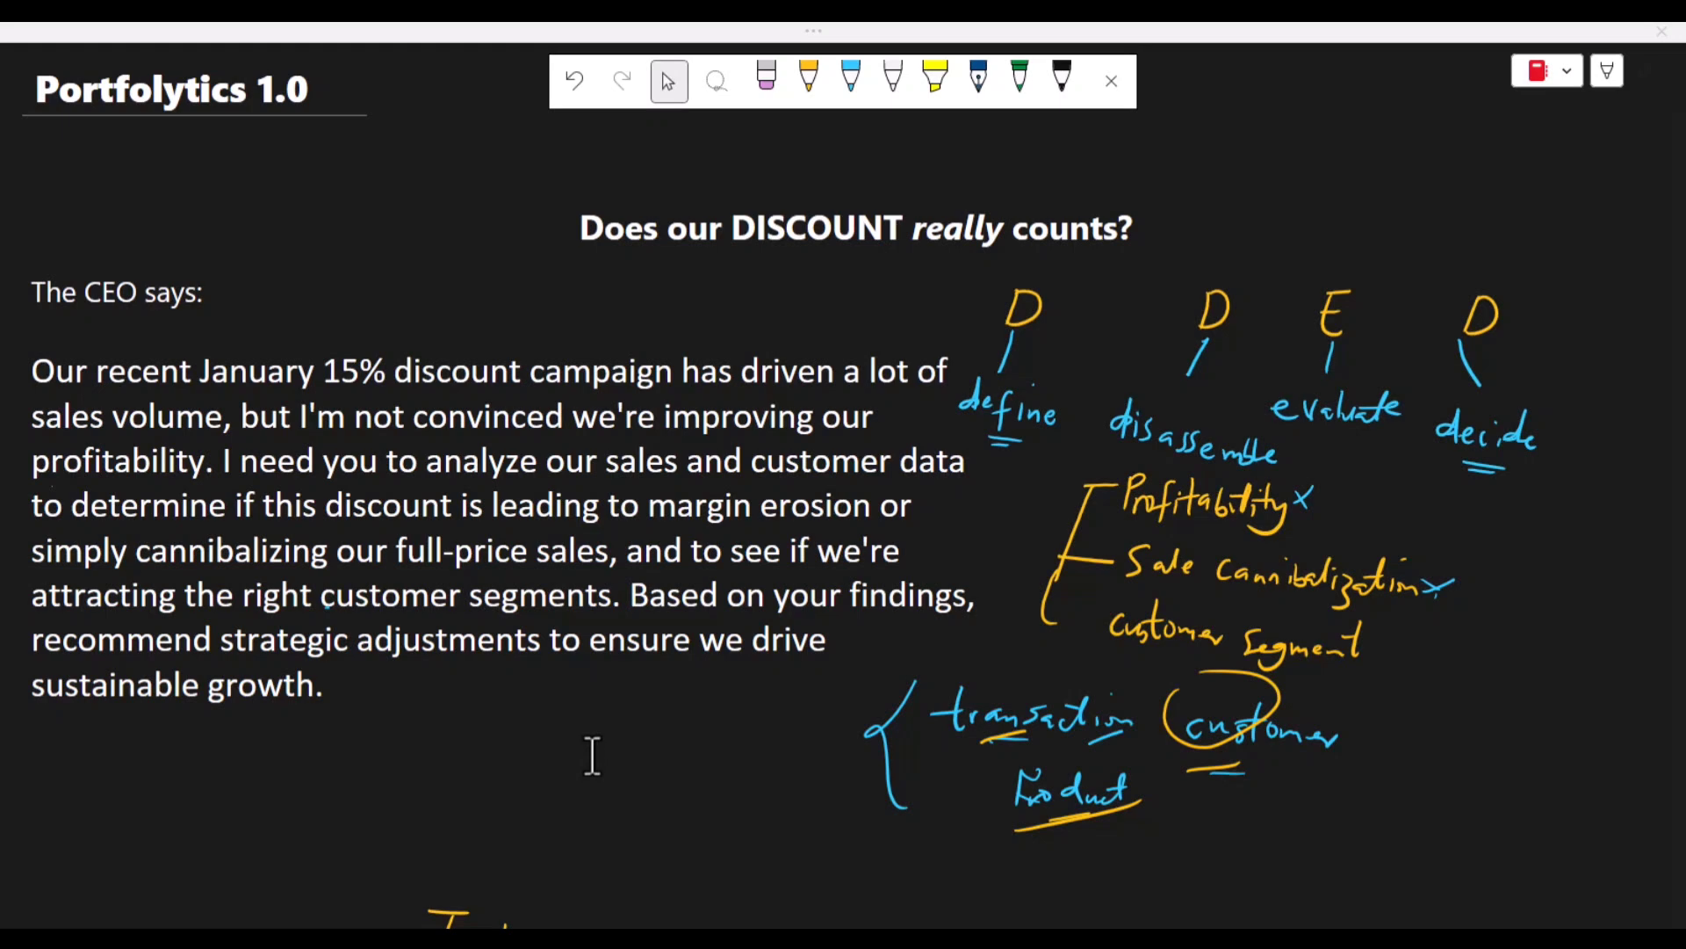
# - Mark blue X's beside the "Remove duplicate" and "Standardize formats" items in the Sanity Checks list
pyautogui.scroll(-10, 593, 757)
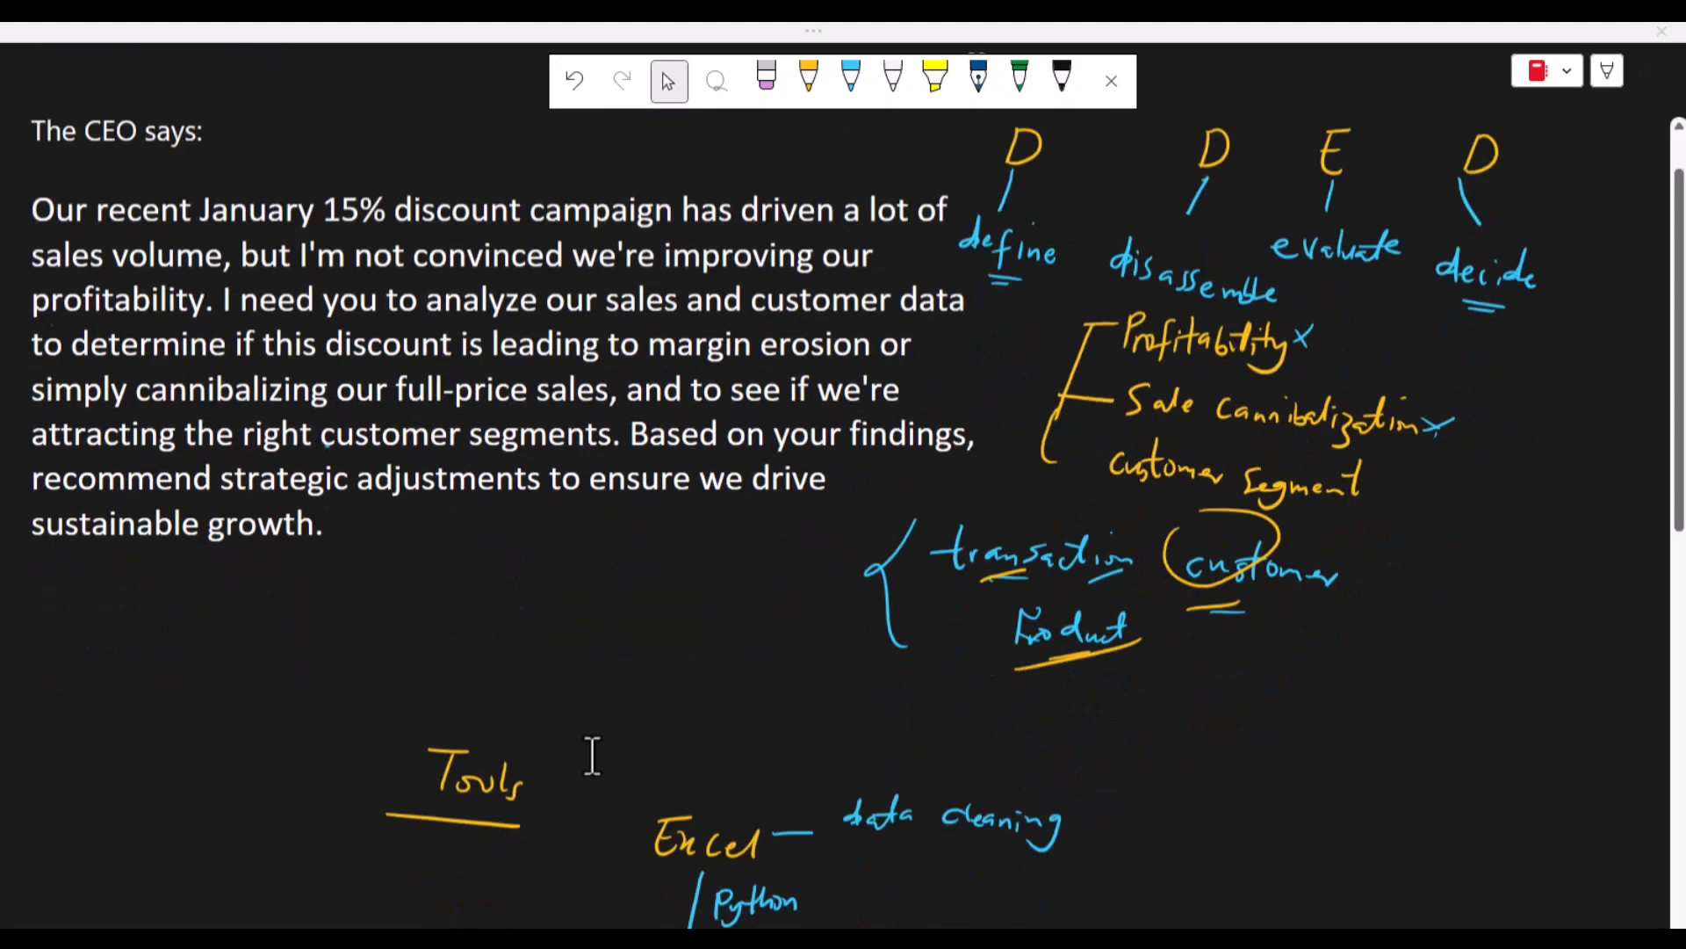
pyautogui.scroll(-1, 593, 757)
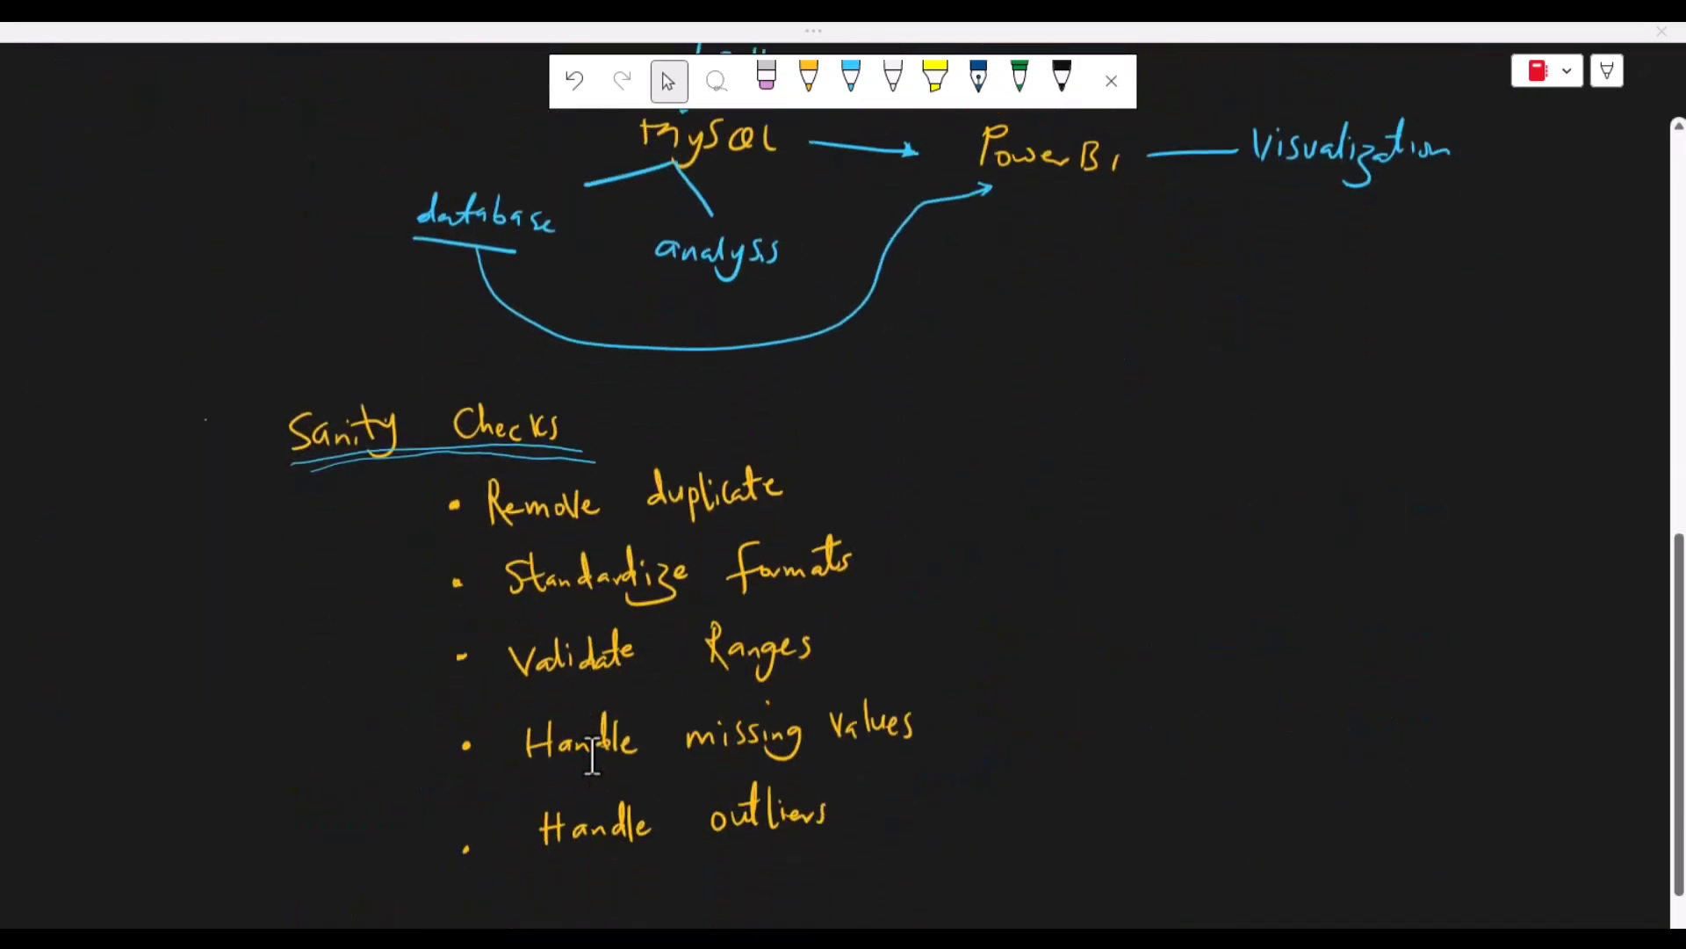
pyautogui.scroll(-2, 766, 509)
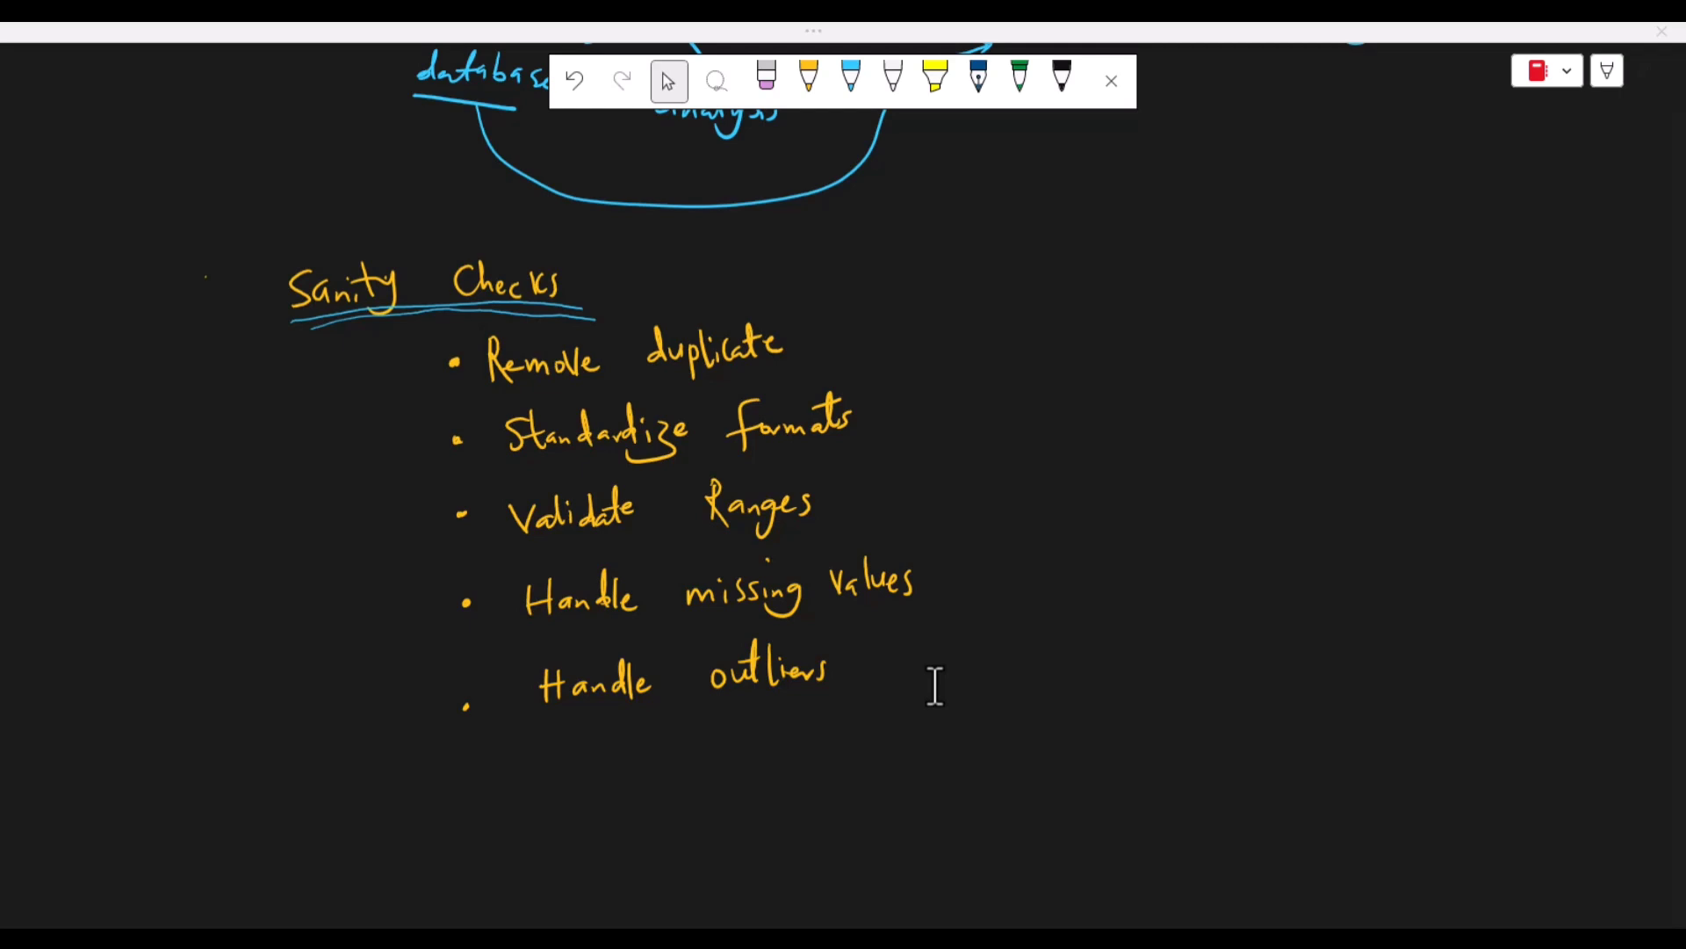
pyautogui.click(851, 77)
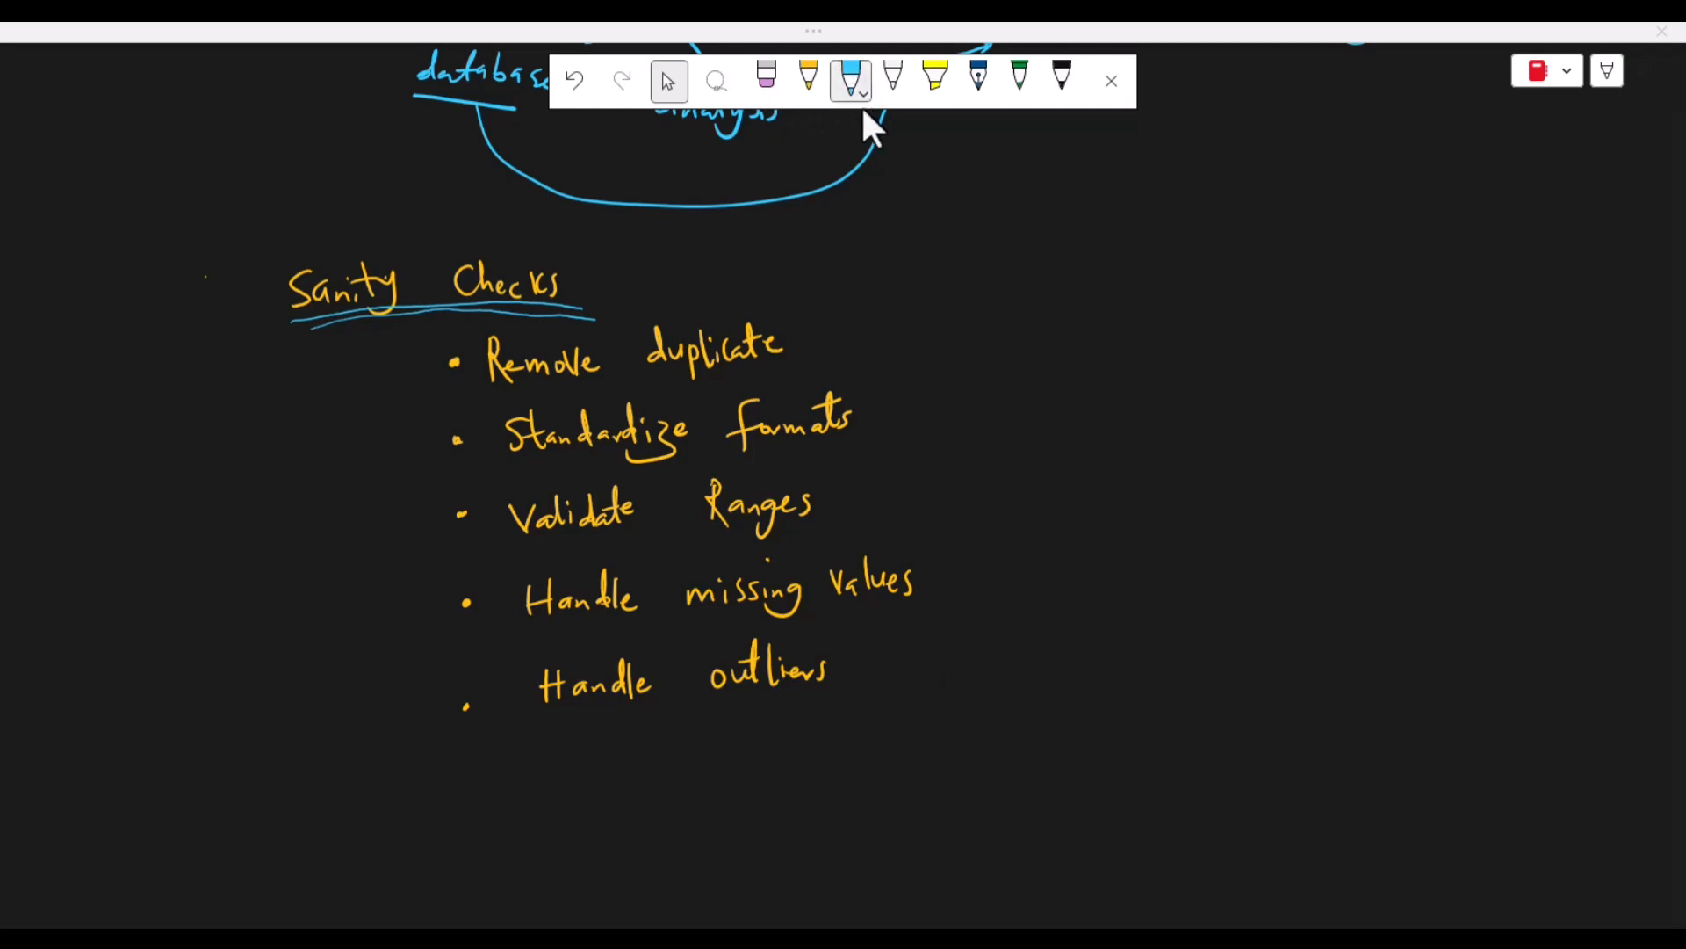
pyautogui.moveTo(813, 306); pyautogui.dragTo(803, 333)
pyautogui.moveTo(793, 311); pyautogui.dragTo(813, 329)
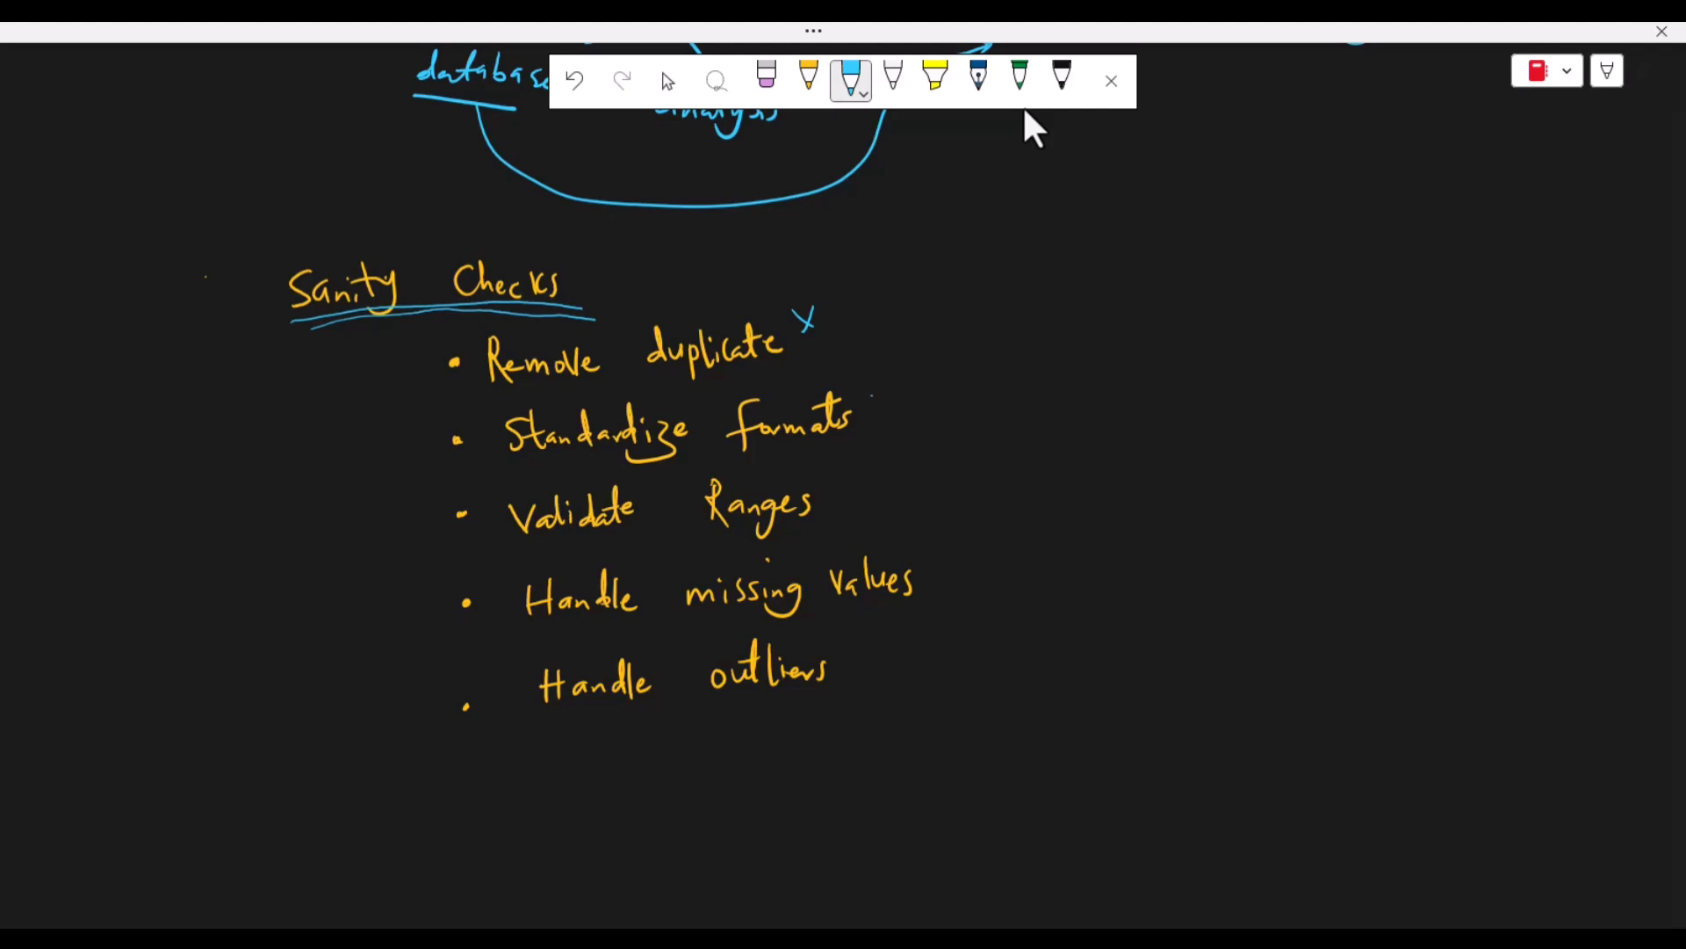
pyautogui.moveTo(874, 397); pyautogui.dragTo(861, 435)
pyautogui.moveTo(848, 406); pyautogui.dragTo(877, 420)
# - Sketch a blue two-column table headed "date" and "Amount" beside the list, with a small mark next to each heading
pyautogui.moveTo(1063, 302)
pyautogui.mouseDown()
pyautogui.moveTo(1053, 316)
pyautogui.moveTo(1058, 286)
pyautogui.moveTo(1068, 315)
pyautogui.mouseUp()
pyautogui.moveTo(1087, 276)
pyautogui.mouseDown()
pyautogui.moveTo(1089, 316)
pyautogui.moveTo(1103, 290)
pyautogui.moveTo(1119, 303)
pyautogui.mouseUp()
pyautogui.click(1108, 297)
pyautogui.moveTo(1228, 298)
pyautogui.mouseDown()
pyautogui.moveTo(1240, 273)
pyautogui.moveTo(1227, 315)
pyautogui.mouseUp()
pyautogui.moveTo(1235, 287)
pyautogui.mouseDown()
pyautogui.moveTo(1246, 309)
pyautogui.moveTo(1239, 296)
pyautogui.mouseUp()
pyautogui.moveTo(1249, 306); pyautogui.dragTo(1310, 290)
pyautogui.moveTo(1312, 290)
pyautogui.mouseDown()
pyautogui.moveTo(1331, 296)
pyautogui.moveTo(1342, 257)
pyautogui.mouseUp()
pyautogui.moveTo(1318, 275); pyautogui.dragTo(1336, 268)
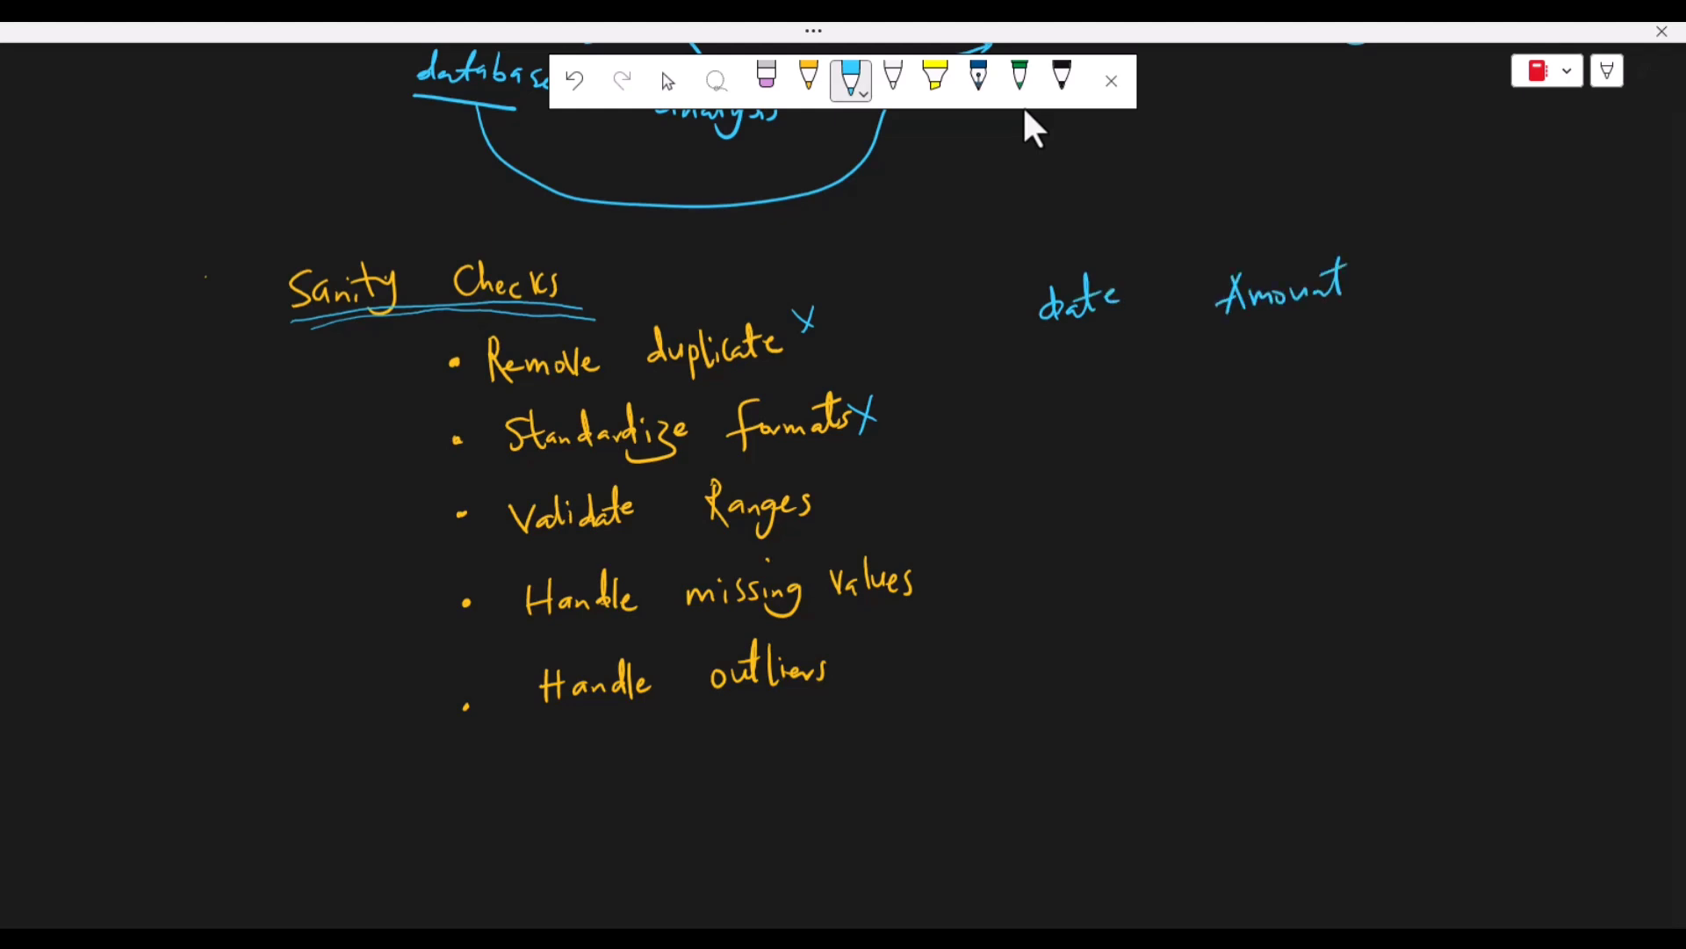
pyautogui.moveTo(1156, 249); pyautogui.dragTo(1184, 453)
pyautogui.moveTo(1016, 350); pyautogui.dragTo(1357, 303)
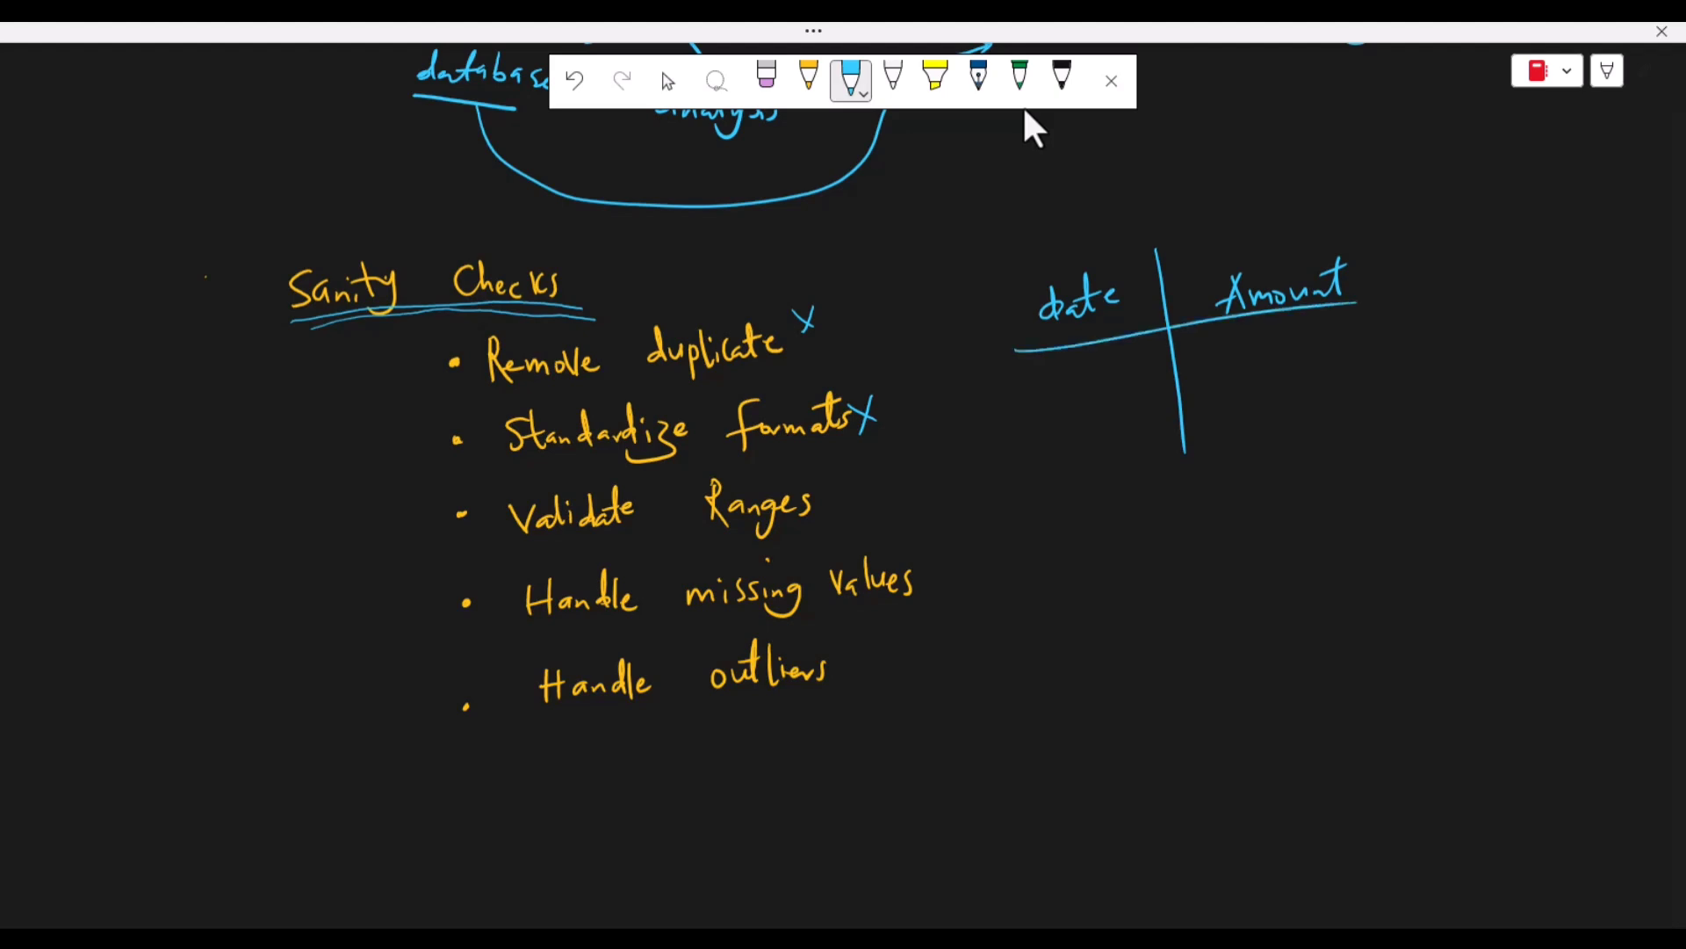
pyautogui.moveTo(1012, 293); pyautogui.dragTo(1027, 317)
pyautogui.moveTo(1385, 249); pyautogui.dragTo(1377, 266)
# - Mark a blue X beside "Validate Ranges" and write an underlined "CGPA" with the range "0 – 5 points" below the date/Amount table
pyautogui.moveTo(864, 482)
pyautogui.mouseDown()
pyautogui.moveTo(846, 513)
pyautogui.moveTo(861, 502)
pyautogui.mouseUp()
pyautogui.moveTo(1231, 487)
pyautogui.mouseDown()
pyautogui.moveTo(1228, 516)
pyautogui.moveTo(1270, 515)
pyautogui.mouseUp()
pyautogui.moveTo(1284, 489)
pyautogui.mouseDown()
pyautogui.moveTo(1288, 518)
pyautogui.moveTo(1287, 499)
pyautogui.moveTo(1323, 506)
pyautogui.mouseUp()
pyautogui.moveTo(1191, 542); pyautogui.dragTo(1368, 518)
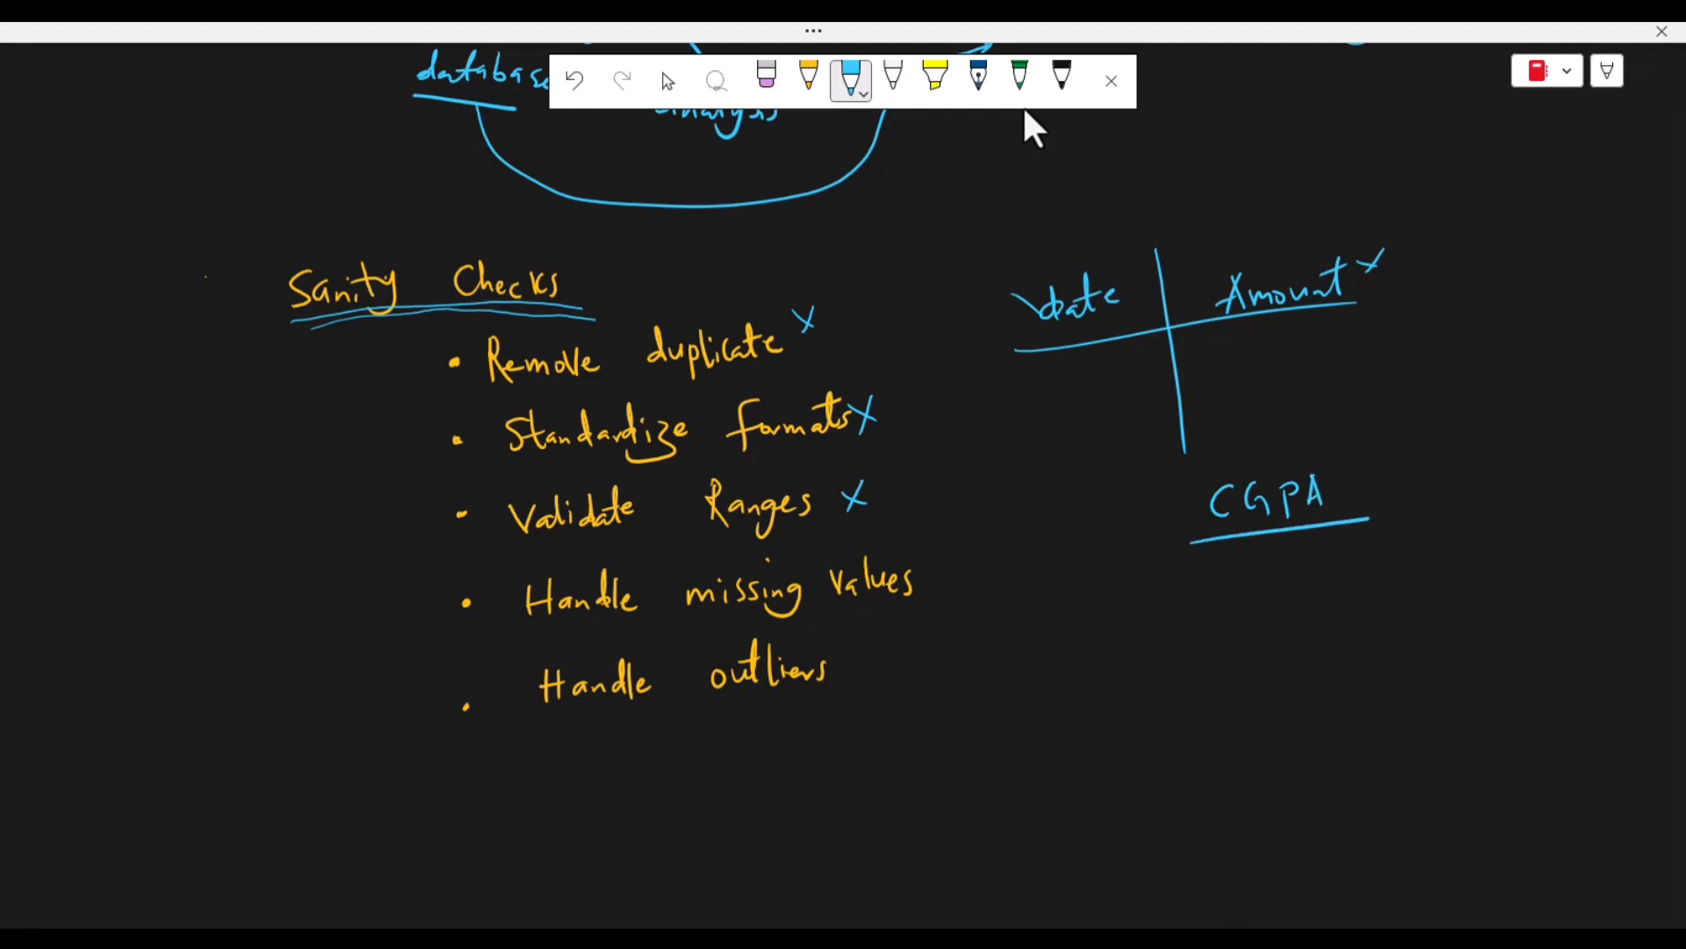
pyautogui.moveTo(1408, 469)
pyautogui.mouseDown()
pyautogui.moveTo(1402, 485)
pyautogui.moveTo(1409, 469)
pyautogui.moveTo(1476, 473)
pyautogui.mouseUp()
pyautogui.moveTo(1497, 460)
pyautogui.mouseDown()
pyautogui.moveTo(1479, 487)
pyautogui.moveTo(1515, 503)
pyautogui.moveTo(1525, 485)
pyautogui.mouseUp()
pyautogui.moveTo(1530, 475); pyautogui.dragTo(1576, 474)
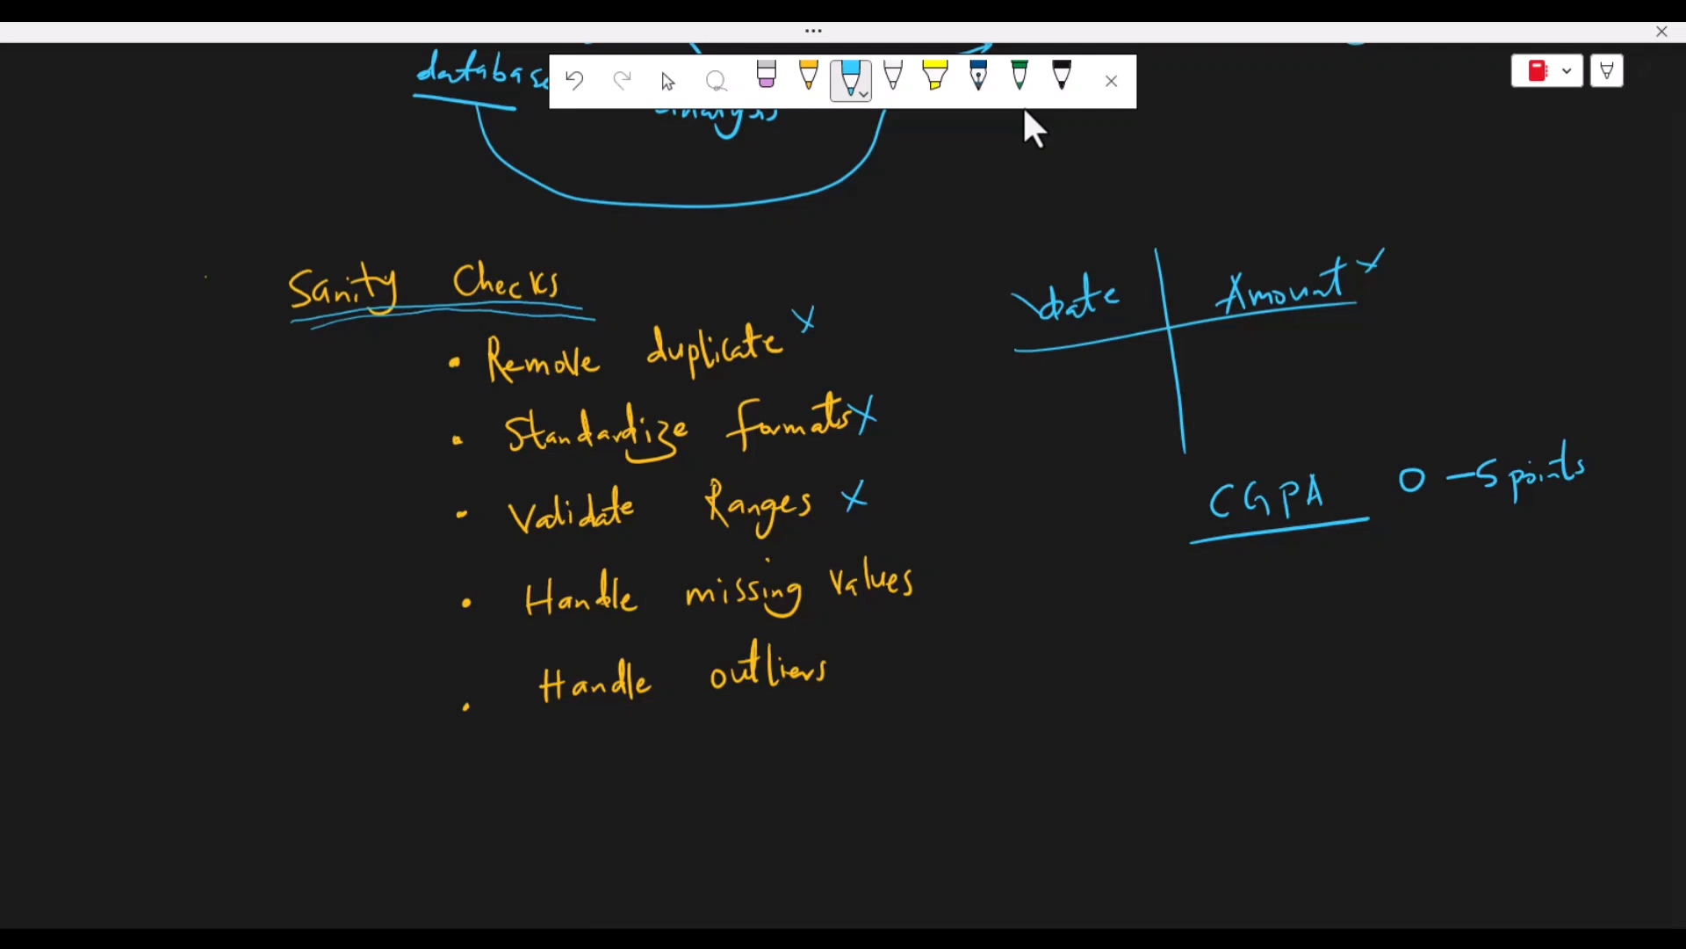
# - Draw a blue table below the CGPA range with a "CGPA" column holding 3.50, 4.50 and 10.2
pyautogui.moveTo(1147, 577); pyautogui.dragTo(1146, 755)
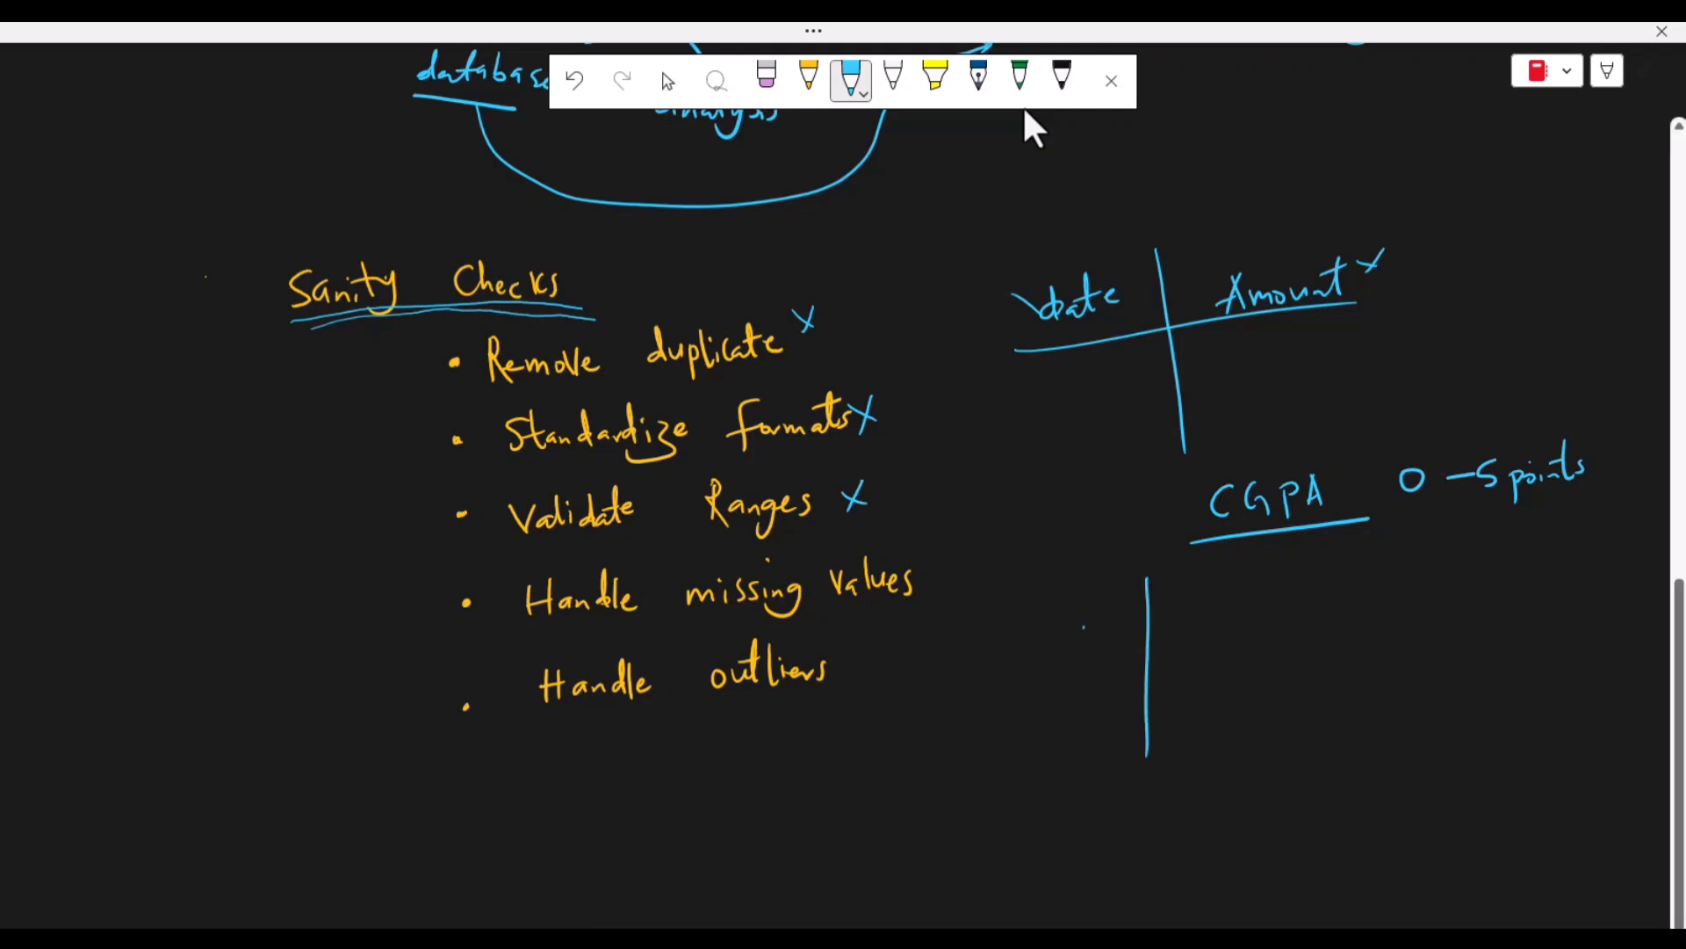
pyautogui.moveTo(1083, 629); pyautogui.dragTo(1304, 600)
pyautogui.moveTo(1189, 583)
pyautogui.mouseDown()
pyautogui.moveTo(1187, 605)
pyautogui.moveTo(1219, 582)
pyautogui.moveTo(1225, 599)
pyautogui.moveTo(1254, 574)
pyautogui.moveTo(1277, 583)
pyautogui.mouseUp()
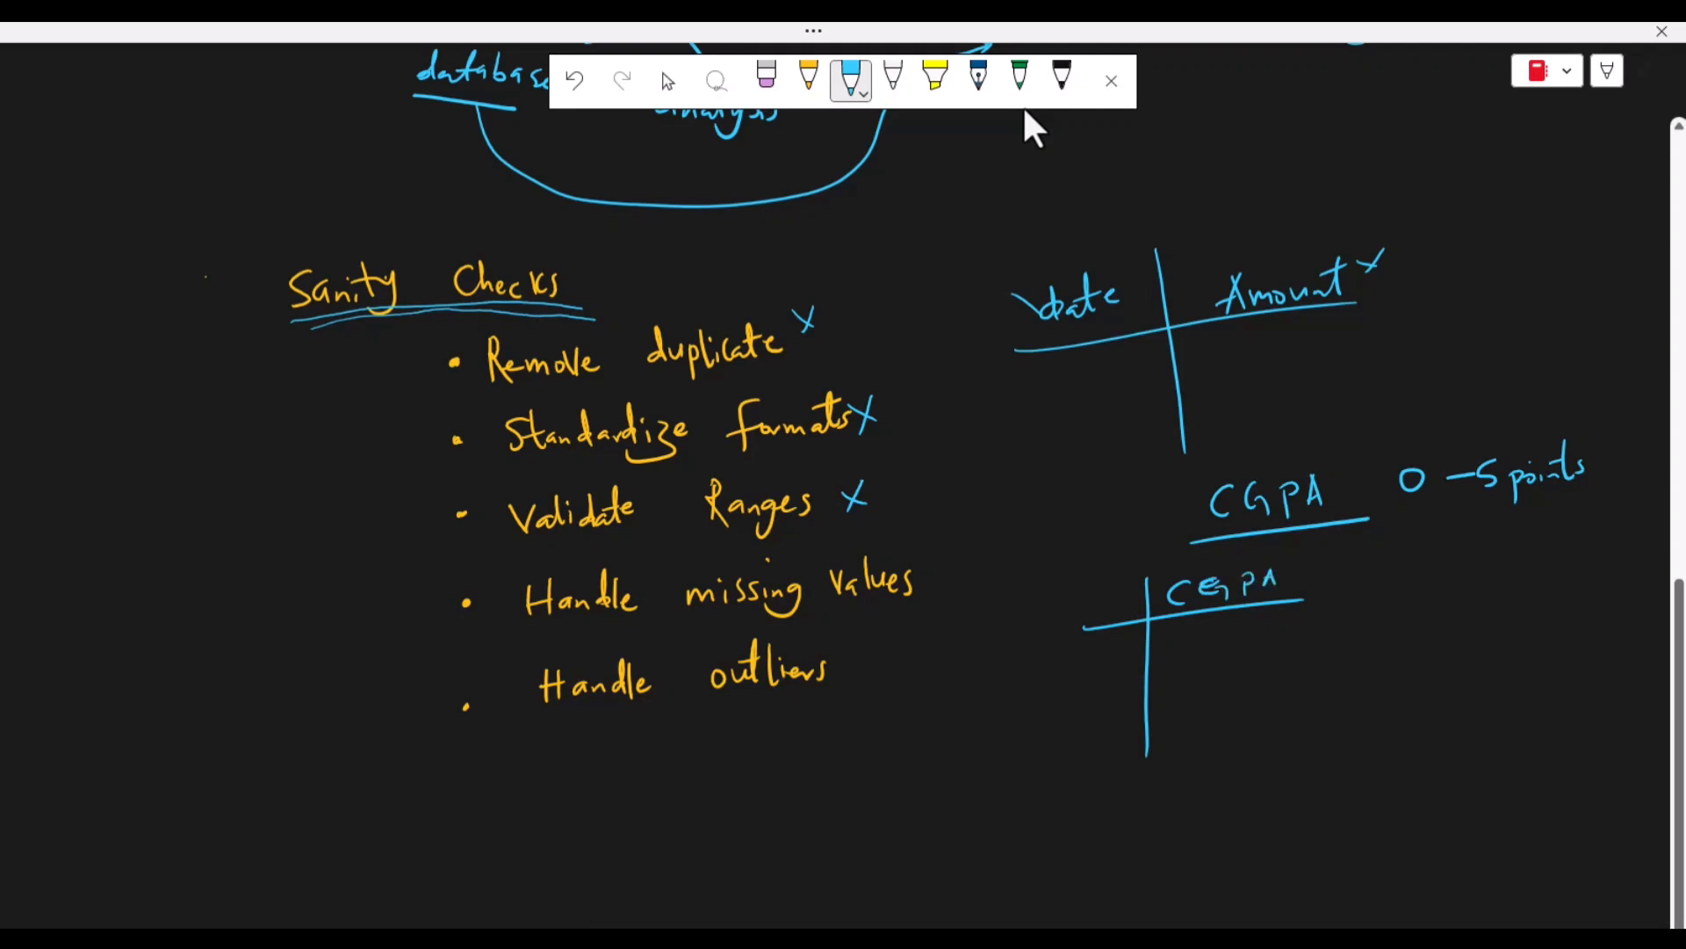
pyautogui.moveTo(1184, 633)
pyautogui.mouseDown()
pyautogui.moveTo(1191, 661)
pyautogui.moveTo(1216, 640)
pyautogui.mouseUp()
pyautogui.moveTo(1248, 624); pyautogui.dragTo(1234, 650)
pyautogui.moveTo(1264, 633); pyautogui.dragTo(1262, 635)
pyautogui.moveTo(1205, 682); pyautogui.dragTo(1225, 694)
pyautogui.moveTo(1220, 683)
pyautogui.mouseDown()
pyautogui.moveTo(1221, 709)
pyautogui.moveTo(1234, 689)
pyautogui.mouseUp()
pyautogui.moveTo(1263, 672); pyautogui.dragTo(1247, 702)
pyautogui.moveTo(1283, 680); pyautogui.dragTo(1281, 682)
pyautogui.moveTo(1241, 750)
pyautogui.mouseDown()
pyautogui.moveTo(1240, 733)
pyautogui.moveTo(1304, 747)
pyautogui.mouseUp()
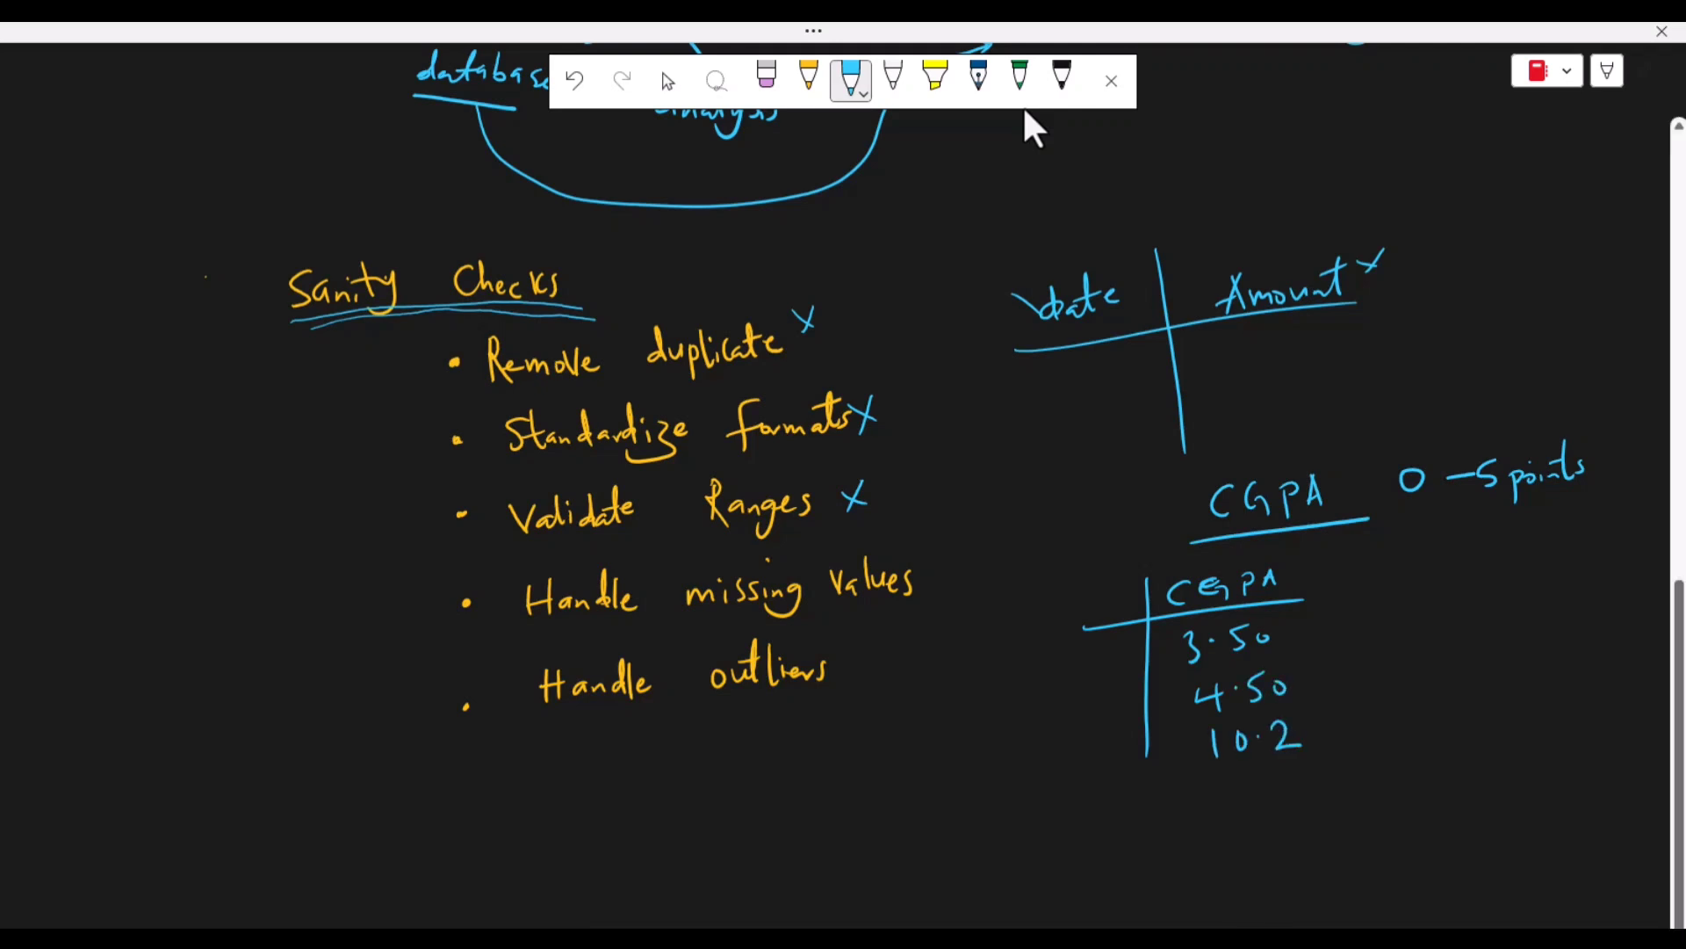
# - Flag the 10.2 entry in orange with a line to an asterisk and an underline, and circle the 5 in the points range
pyautogui.click(808, 77)
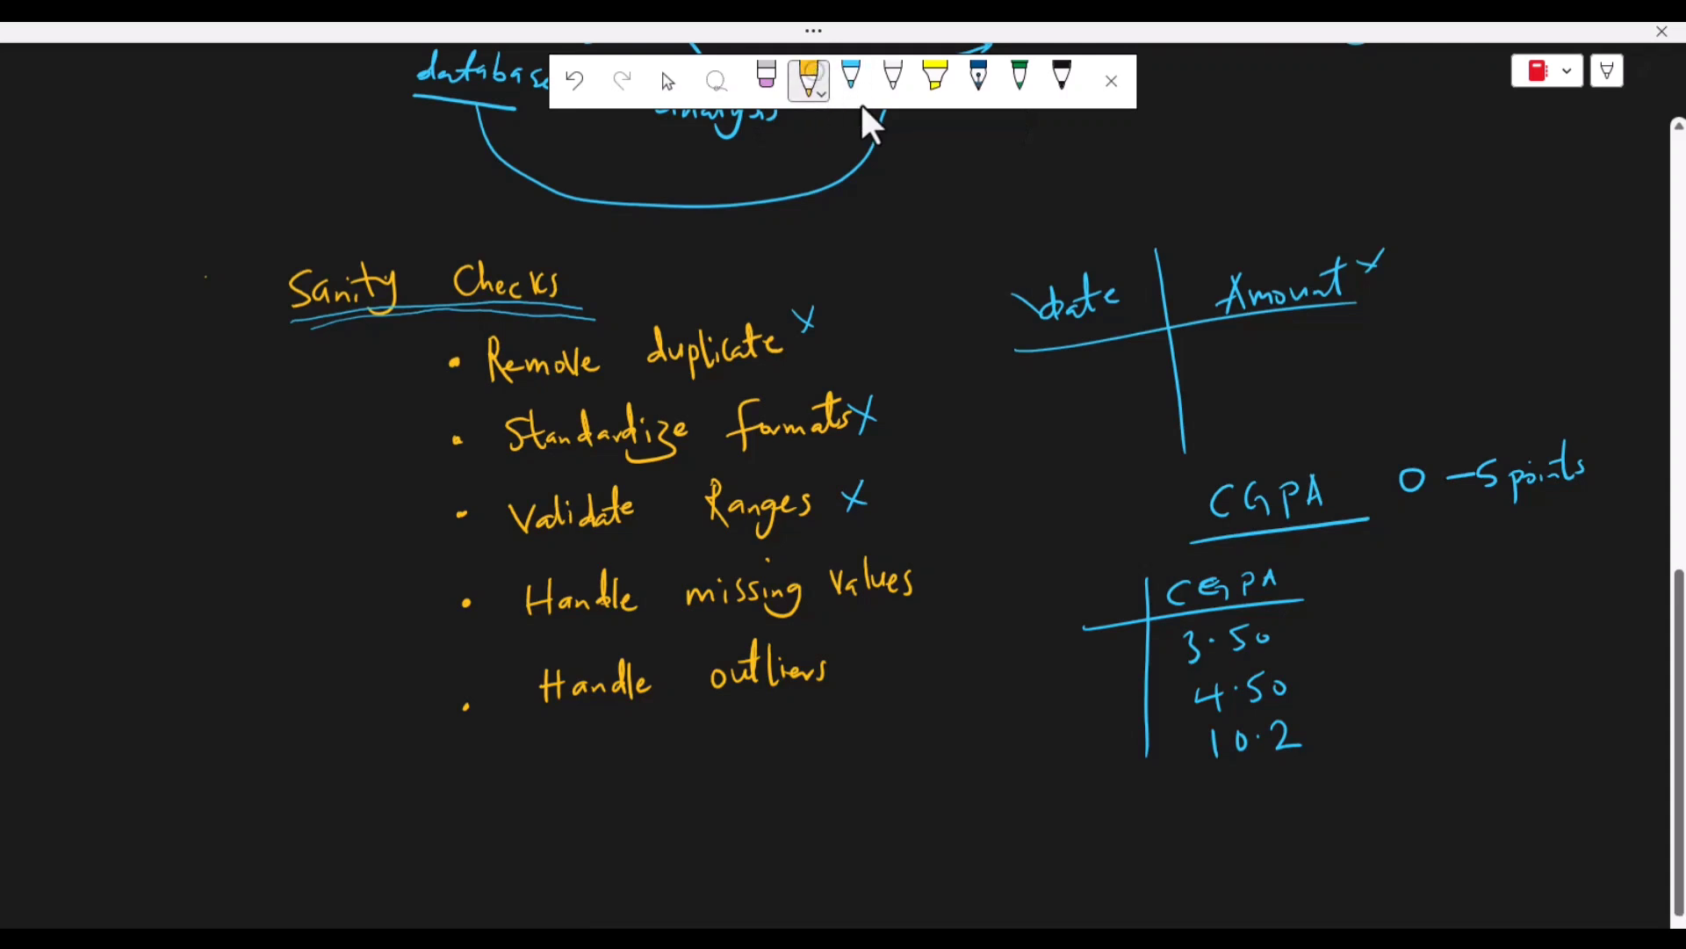
pyautogui.moveTo(1316, 728)
pyautogui.mouseDown()
pyautogui.moveTo(1439, 707)
pyautogui.moveTo(1462, 683)
pyautogui.mouseUp()
pyautogui.moveTo(1440, 684); pyautogui.dragTo(1472, 687)
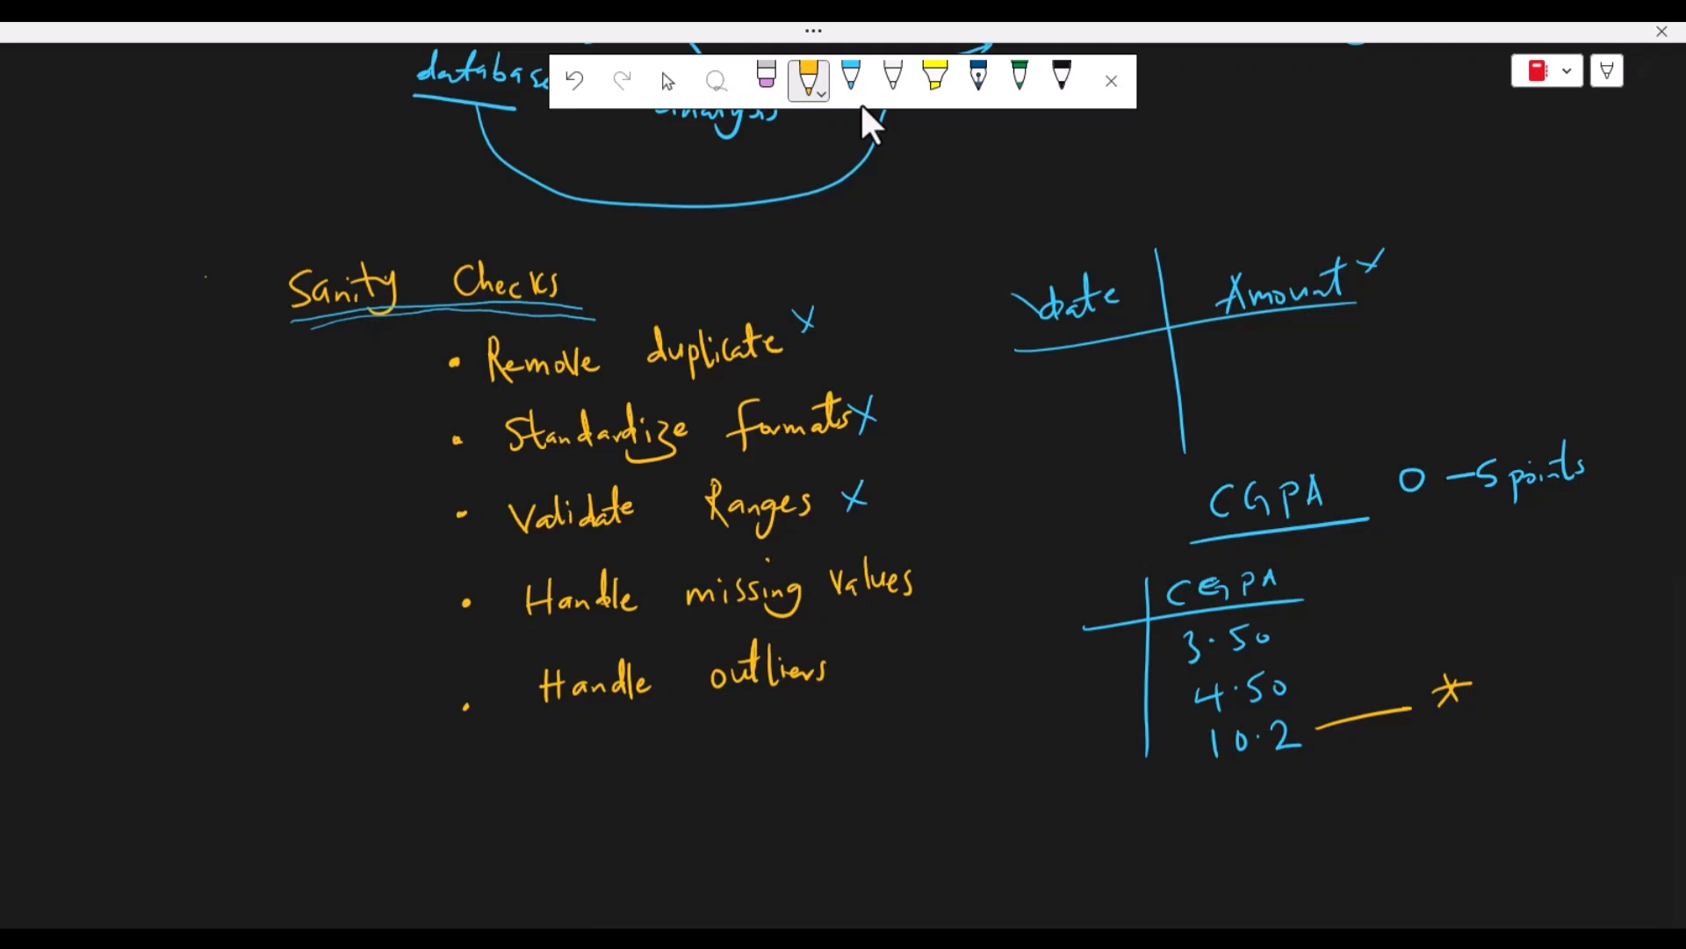
pyautogui.moveTo(1493, 444); pyautogui.dragTo(1489, 458)
pyautogui.moveTo(1190, 781); pyautogui.dragTo(1359, 758)
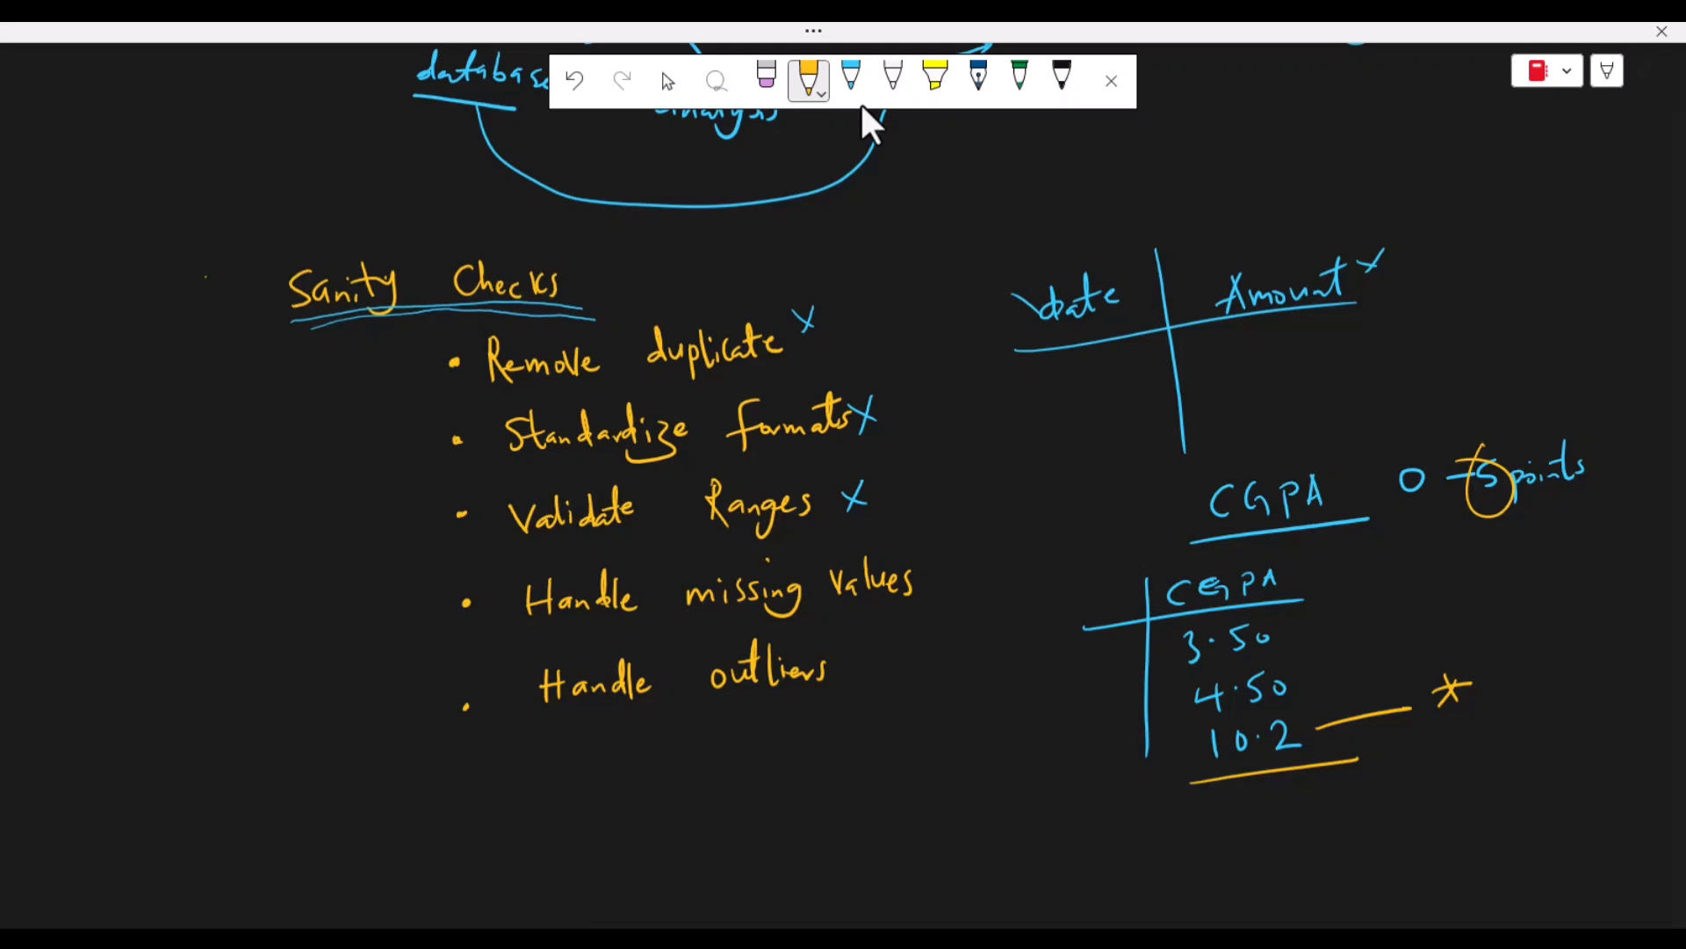
# - Mark a blue X beside the "Handle missing values" item
pyautogui.click(849, 79)
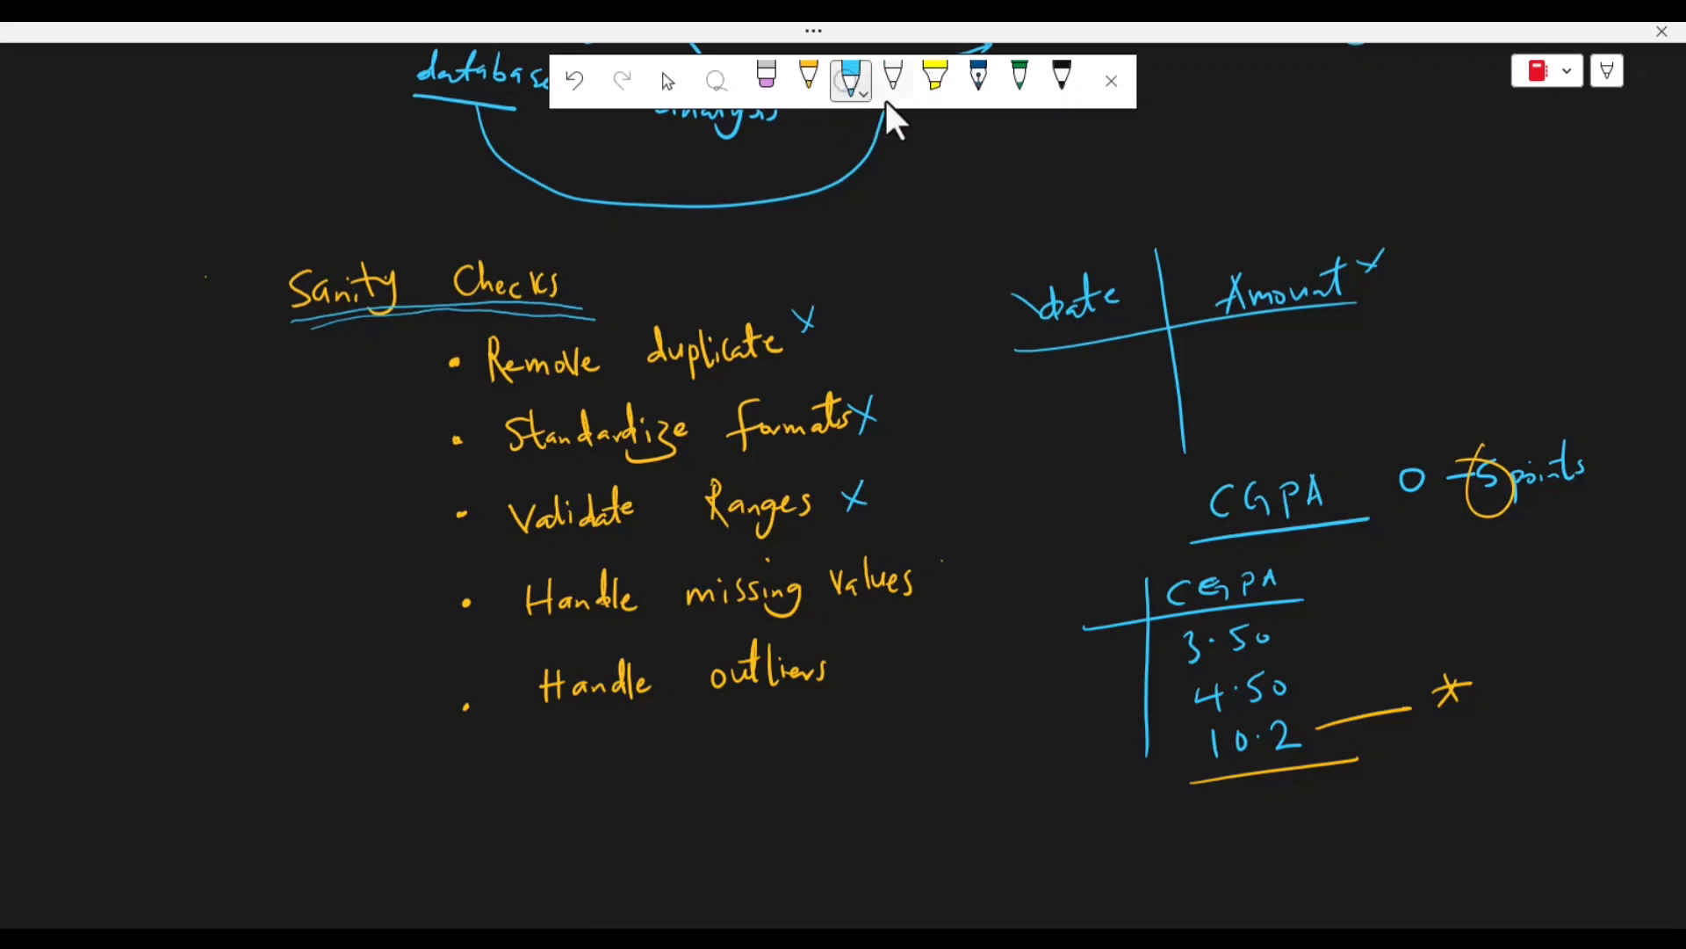
pyautogui.moveTo(949, 559); pyautogui.dragTo(931, 590)
pyautogui.moveTo(947, 586); pyautogui.dragTo(916, 567)
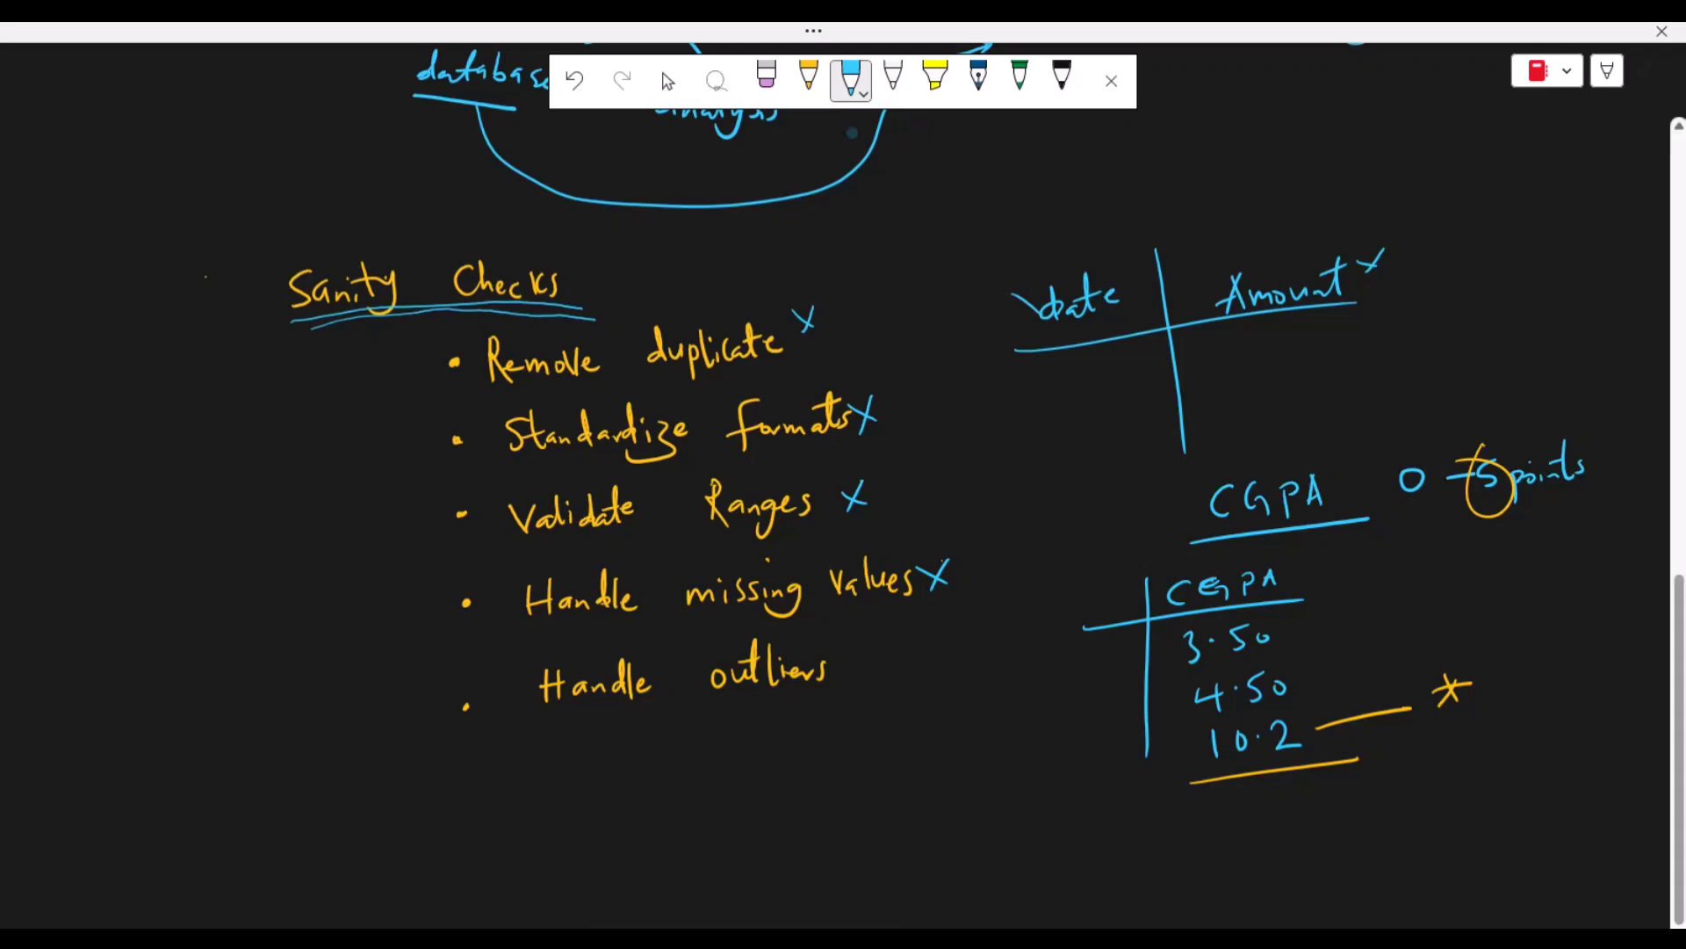
# - Handwrite the blue heading "Handling missing Values" in the empty space below the Sanity Checks list
pyautogui.click(667, 81)
pyautogui.scroll(-5, 953, 350)
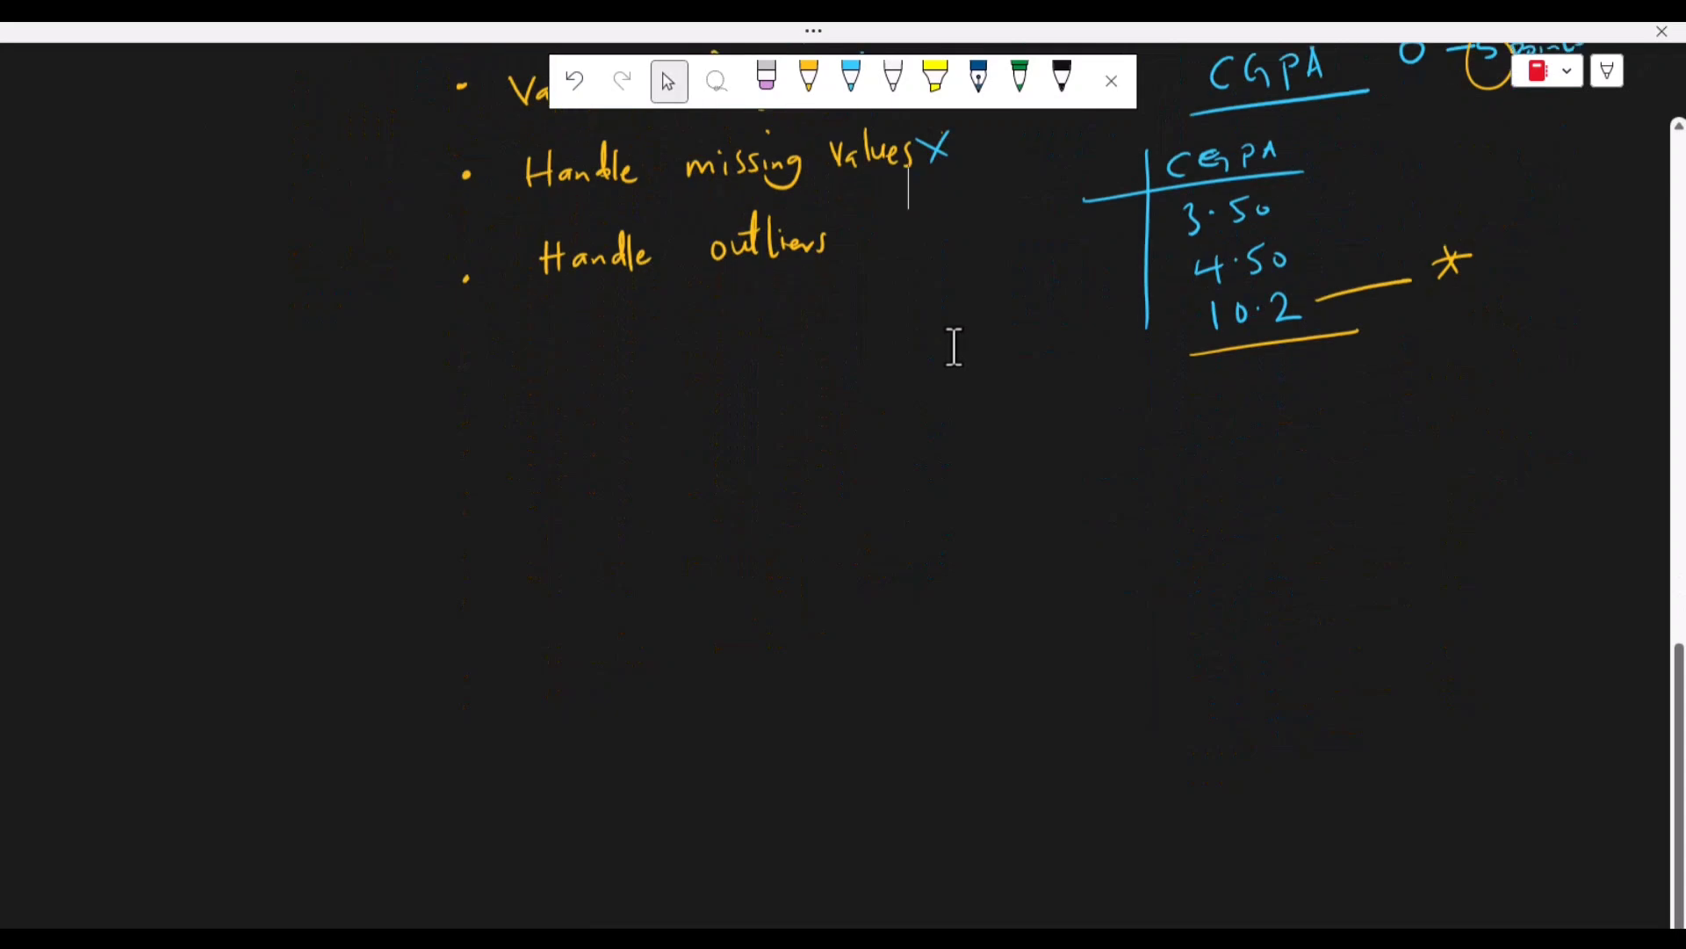
pyautogui.click(851, 81)
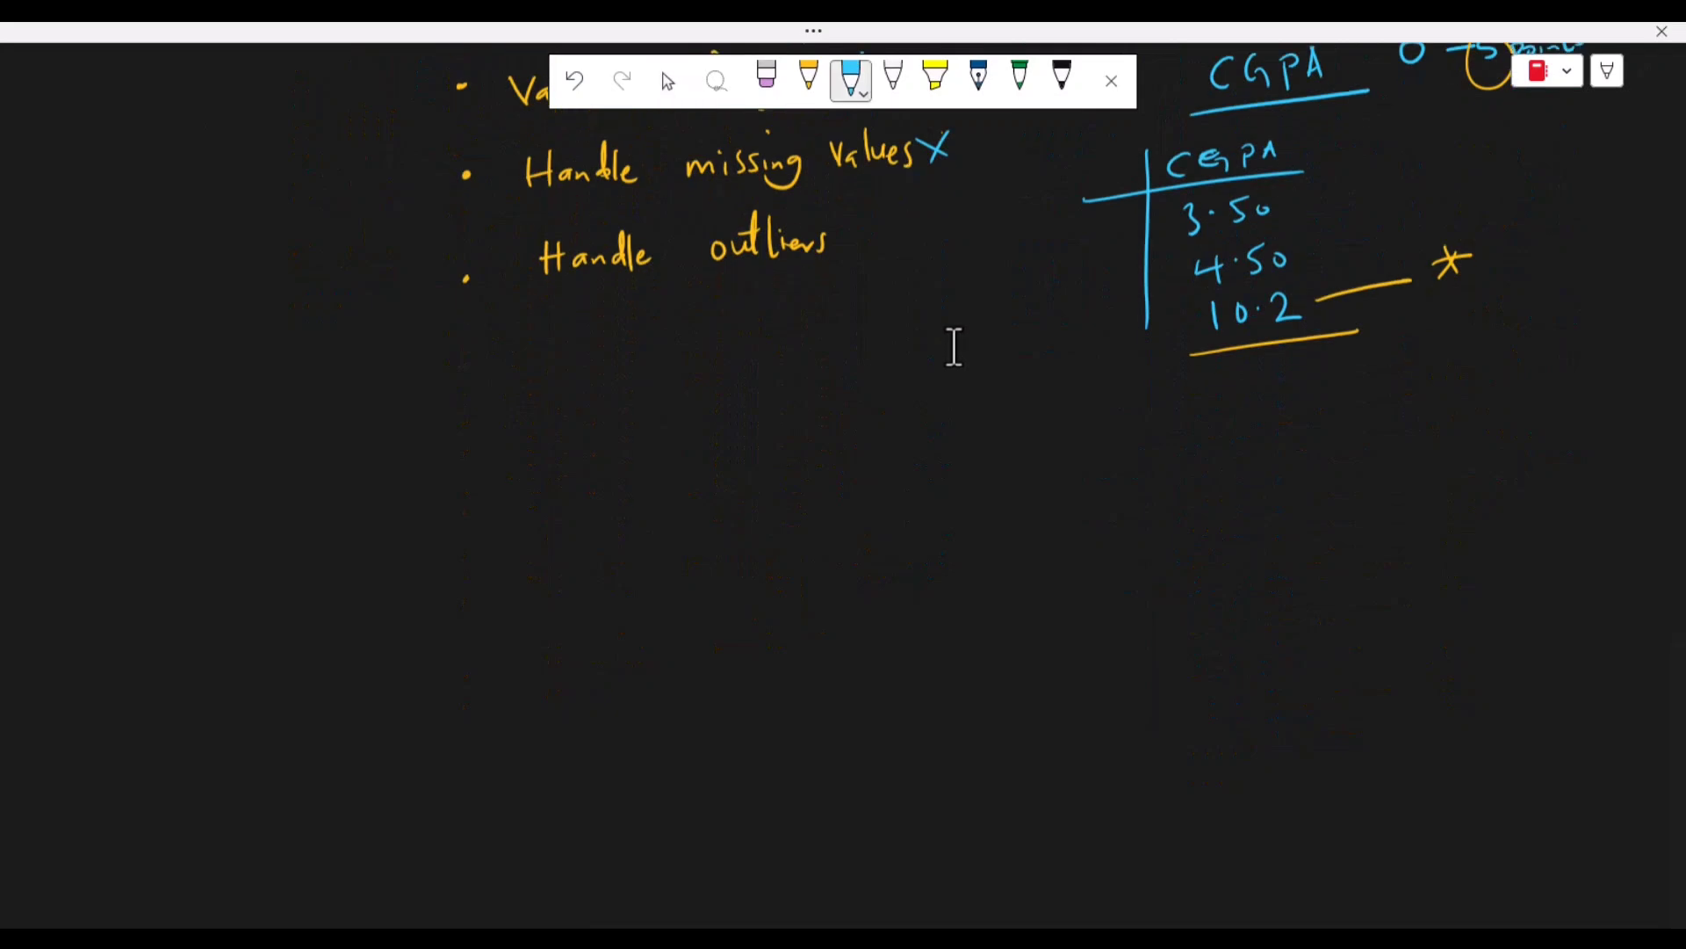
pyautogui.moveTo(527, 427); pyautogui.dragTo(527, 470)
pyautogui.moveTo(546, 433)
pyautogui.mouseDown()
pyautogui.moveTo(545, 468)
pyautogui.moveTo(547, 454)
pyautogui.mouseUp()
pyautogui.moveTo(569, 453); pyautogui.dragTo(571, 467)
pyautogui.moveTo(578, 455); pyautogui.dragTo(621, 464)
pyautogui.moveTo(622, 463); pyautogui.dragTo(639, 463)
pyautogui.moveTo(643, 463)
pyautogui.mouseDown()
pyautogui.moveTo(652, 479)
pyautogui.moveTo(755, 453)
pyautogui.moveTo(770, 467)
pyautogui.mouseUp()
pyautogui.moveTo(778, 455); pyautogui.dragTo(805, 465)
pyautogui.moveTo(822, 448)
pyautogui.mouseDown()
pyautogui.moveTo(823, 465)
pyautogui.moveTo(861, 458)
pyautogui.moveTo(845, 474)
pyautogui.moveTo(917, 429)
pyautogui.moveTo(940, 455)
pyautogui.mouseUp()
pyautogui.moveTo(949, 415)
pyautogui.mouseDown()
pyautogui.moveTo(948, 439)
pyautogui.moveTo(984, 452)
pyautogui.mouseUp()
pyautogui.moveTo(998, 434); pyautogui.dragTo(985, 463)
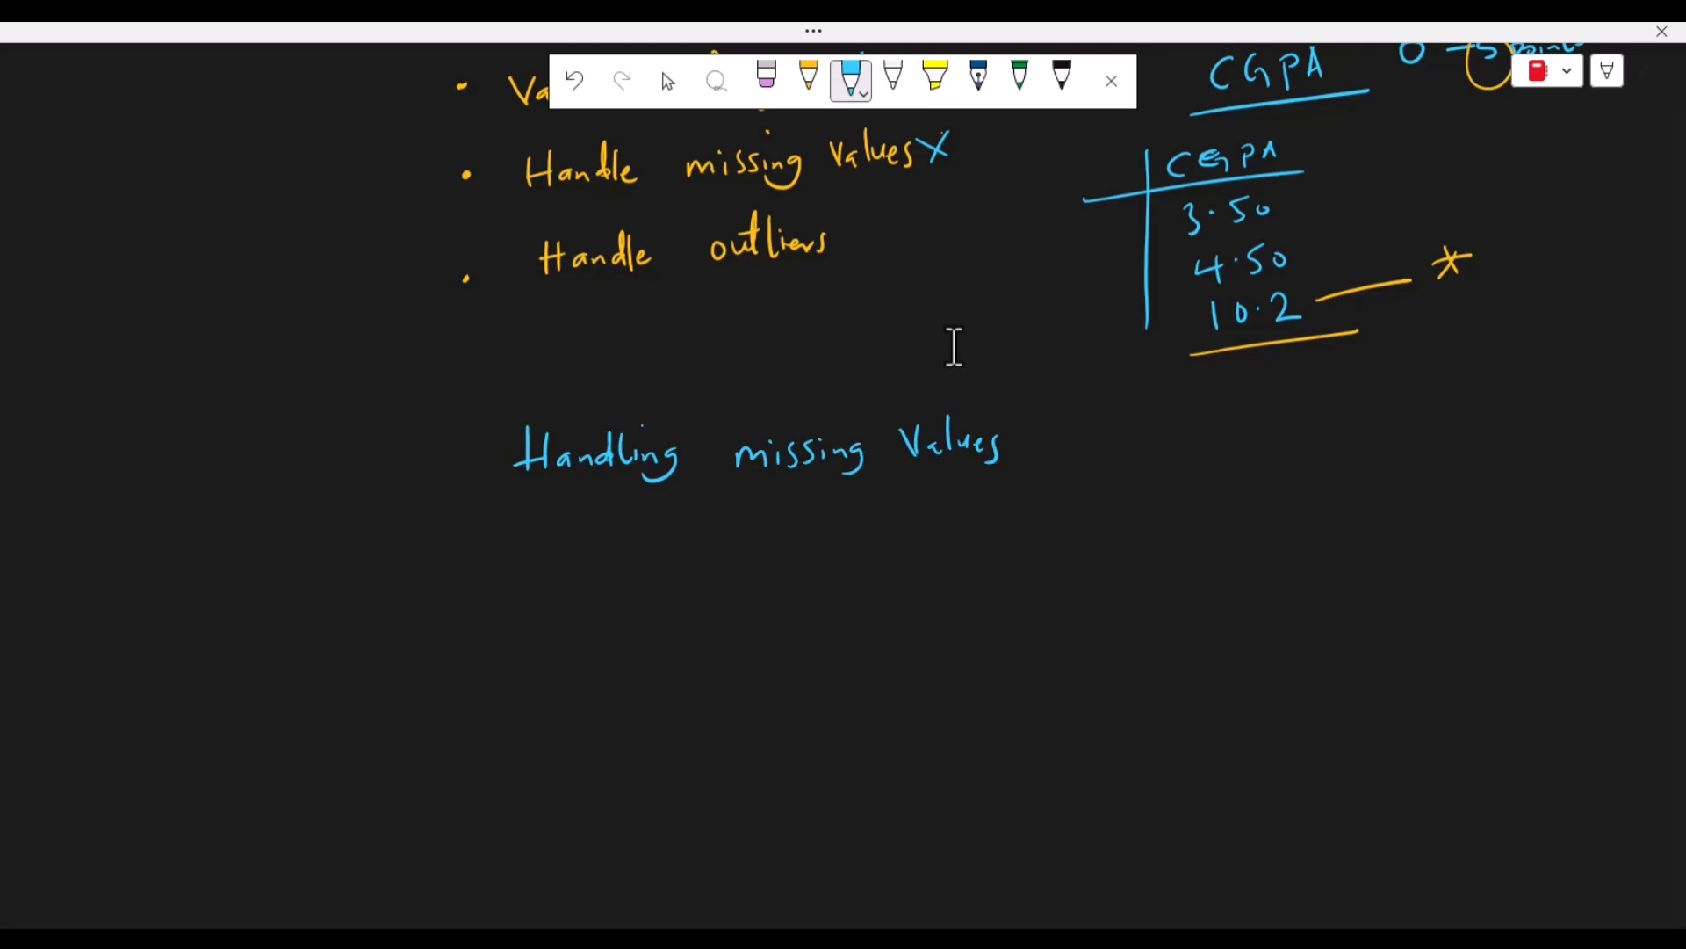
# - Draw a blue branch down from the heading to the word "deletion" and write "<5%" beneath it
pyautogui.moveTo(702, 499); pyautogui.dragTo(595, 572)
pyautogui.moveTo(490, 613)
pyautogui.mouseDown()
pyautogui.moveTo(483, 628)
pyautogui.moveTo(498, 615)
pyautogui.moveTo(541, 633)
pyautogui.mouseUp()
pyautogui.moveTo(532, 610); pyautogui.dragTo(607, 616)
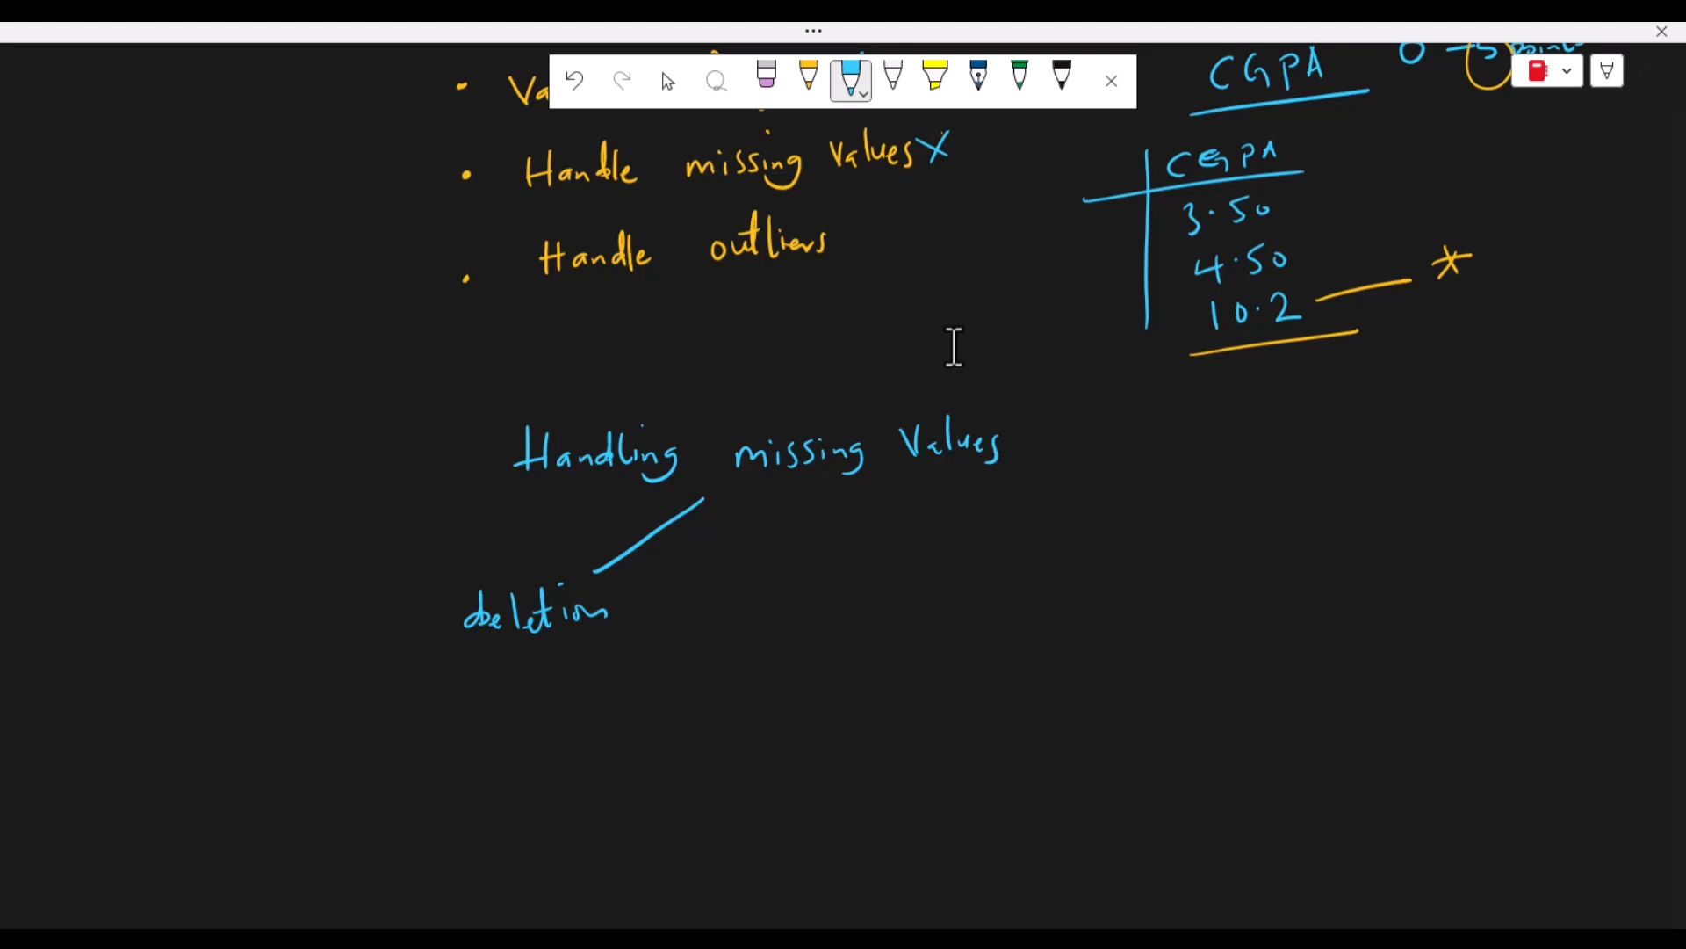
pyautogui.click(669, 81)
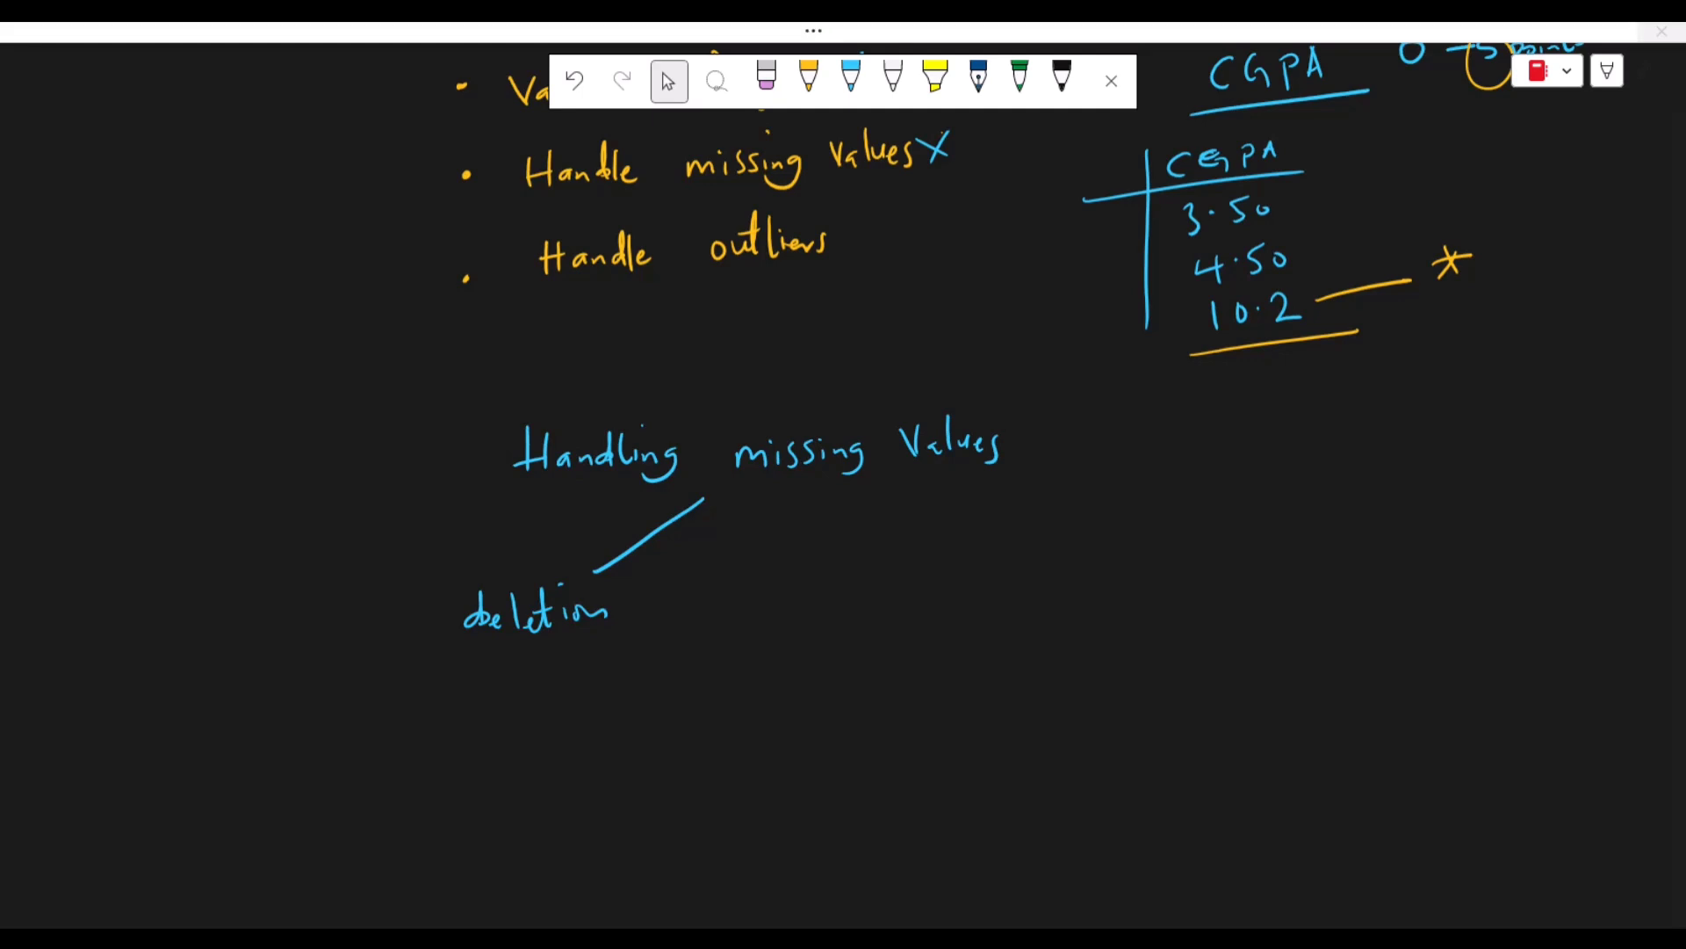
pyautogui.click(851, 81)
pyautogui.moveTo(497, 651)
pyautogui.mouseDown()
pyautogui.moveTo(498, 673)
pyautogui.moveTo(546, 650)
pyautogui.moveTo(557, 672)
pyautogui.mouseUp()
pyautogui.moveTo(569, 670); pyautogui.dragTo(572, 677)
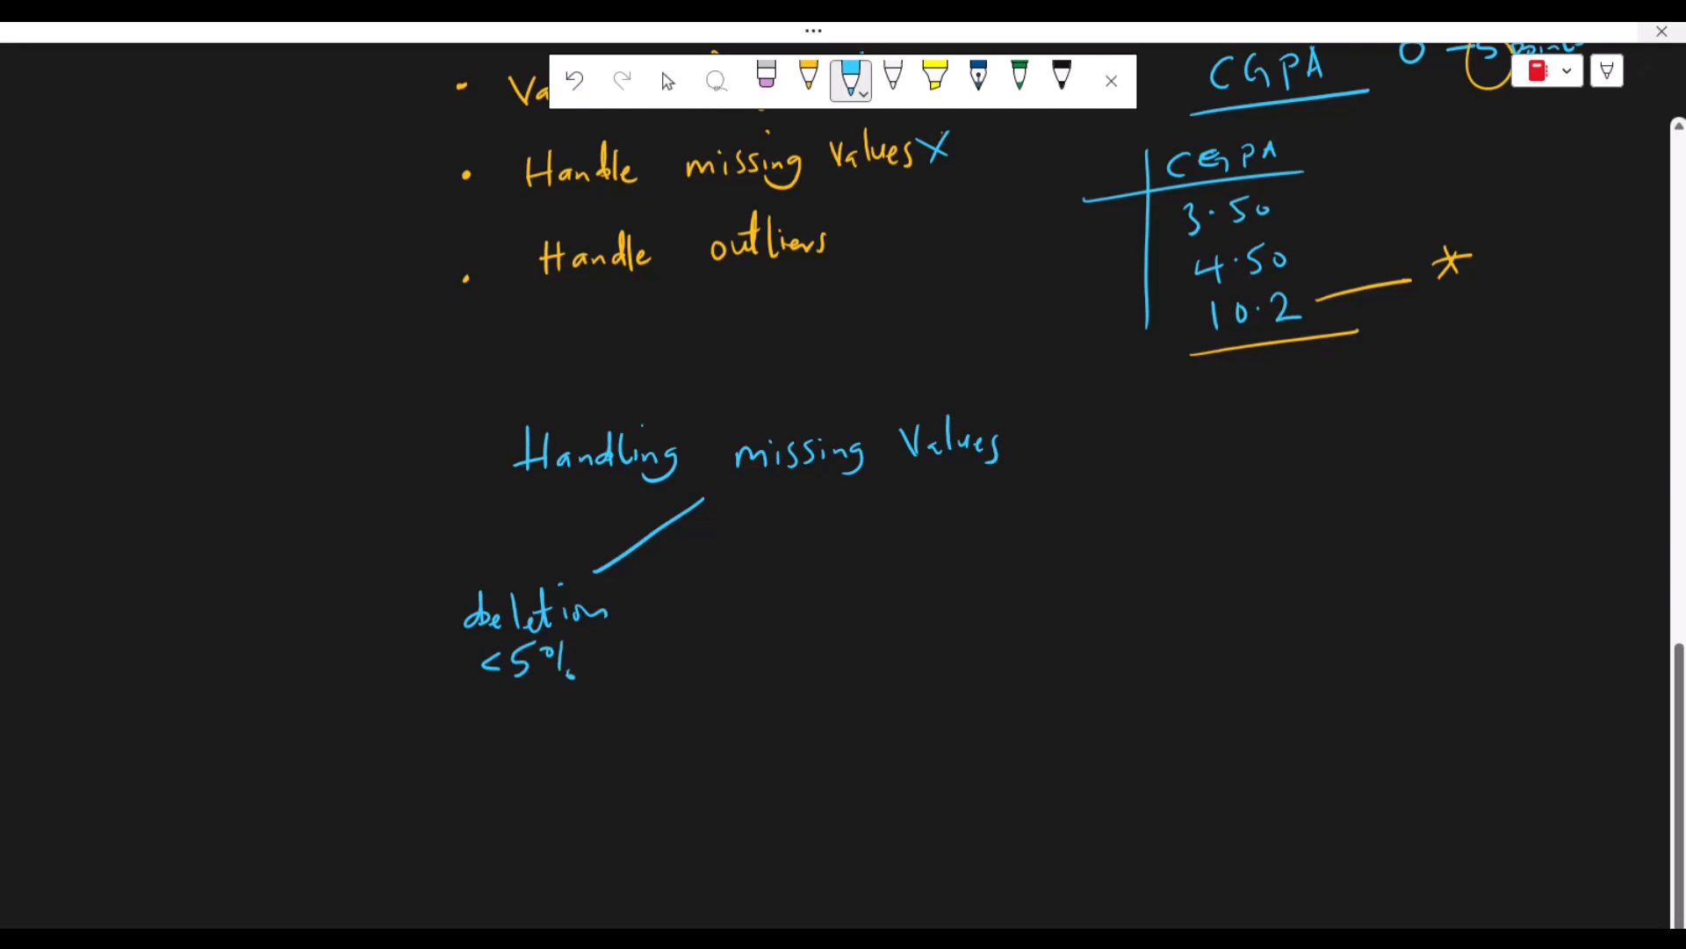
# - Draw a second blue branch from the heading and label it "imputation"
pyautogui.moveTo(702, 501)
pyautogui.mouseDown()
pyautogui.moveTo(777, 545)
pyautogui.moveTo(738, 598)
pyautogui.moveTo(776, 612)
pyautogui.moveTo(801, 587)
pyautogui.mouseUp()
pyautogui.moveTo(807, 553)
pyautogui.mouseDown()
pyautogui.moveTo(806, 590)
pyautogui.moveTo(814, 570)
pyautogui.mouseUp()
pyautogui.moveTo(826, 569); pyautogui.dragTo(829, 581)
pyautogui.moveTo(835, 546)
pyautogui.mouseDown()
pyautogui.moveTo(834, 585)
pyautogui.moveTo(882, 578)
pyautogui.mouseUp()
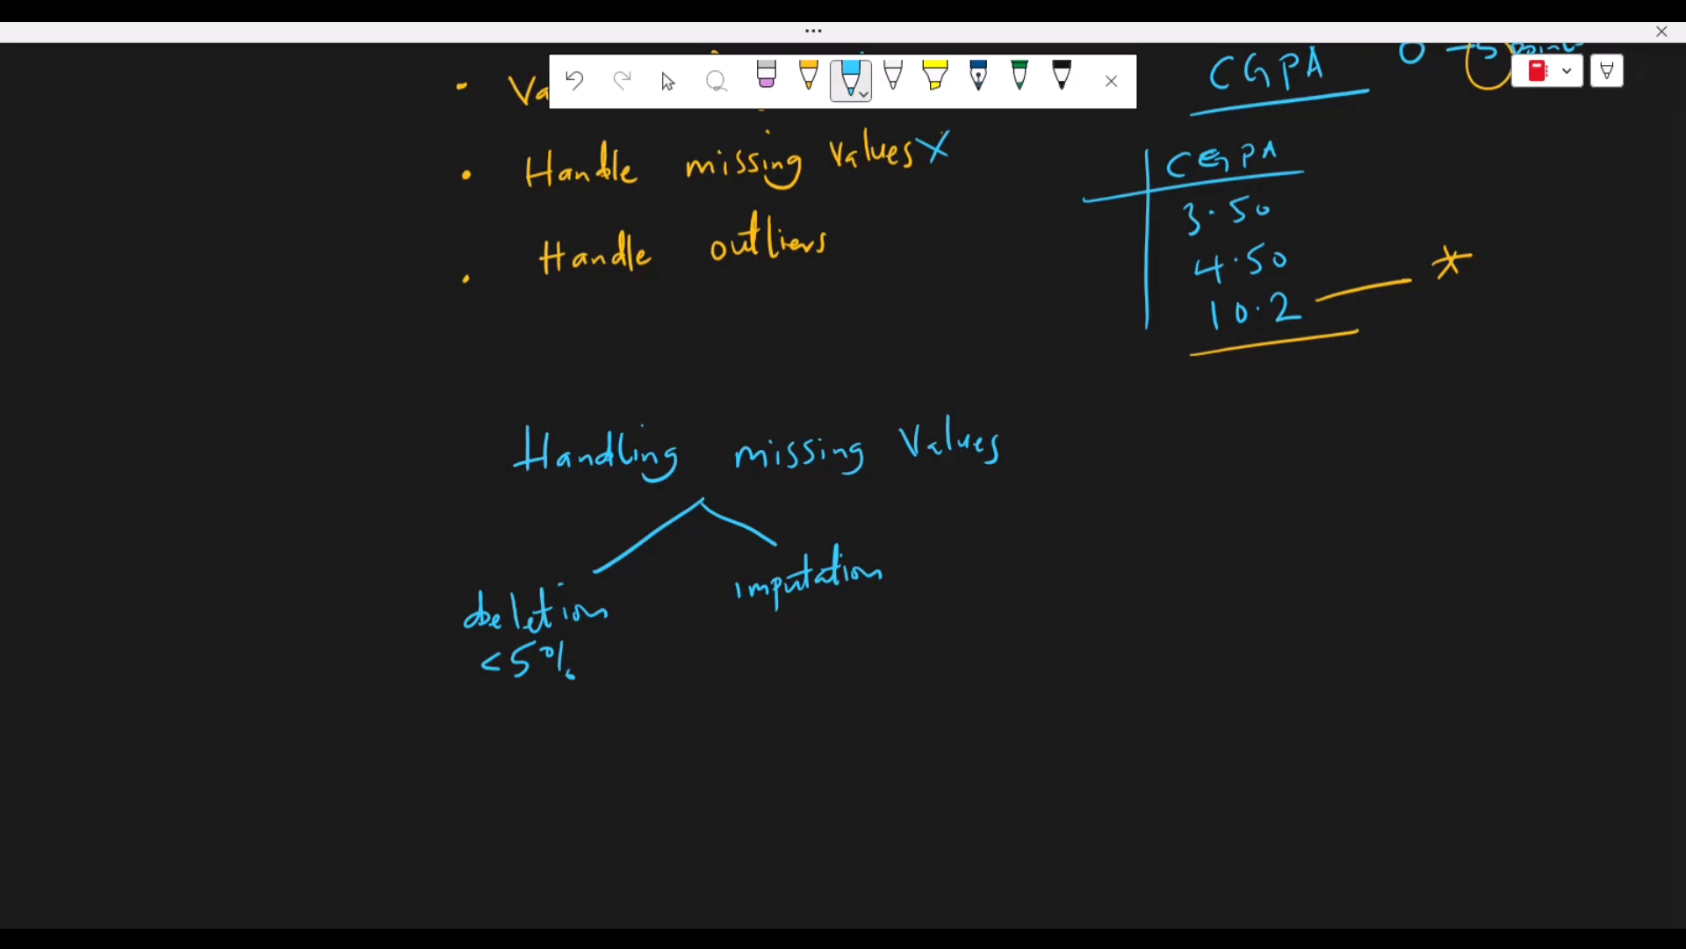
# - Draw three orange branches under "imputation" labelled "mean", "median" and "mode"
pyautogui.click(809, 79)
pyautogui.moveTo(775, 601)
pyautogui.mouseDown()
pyautogui.moveTo(676, 689)
pyautogui.moveTo(704, 701)
pyautogui.mouseUp()
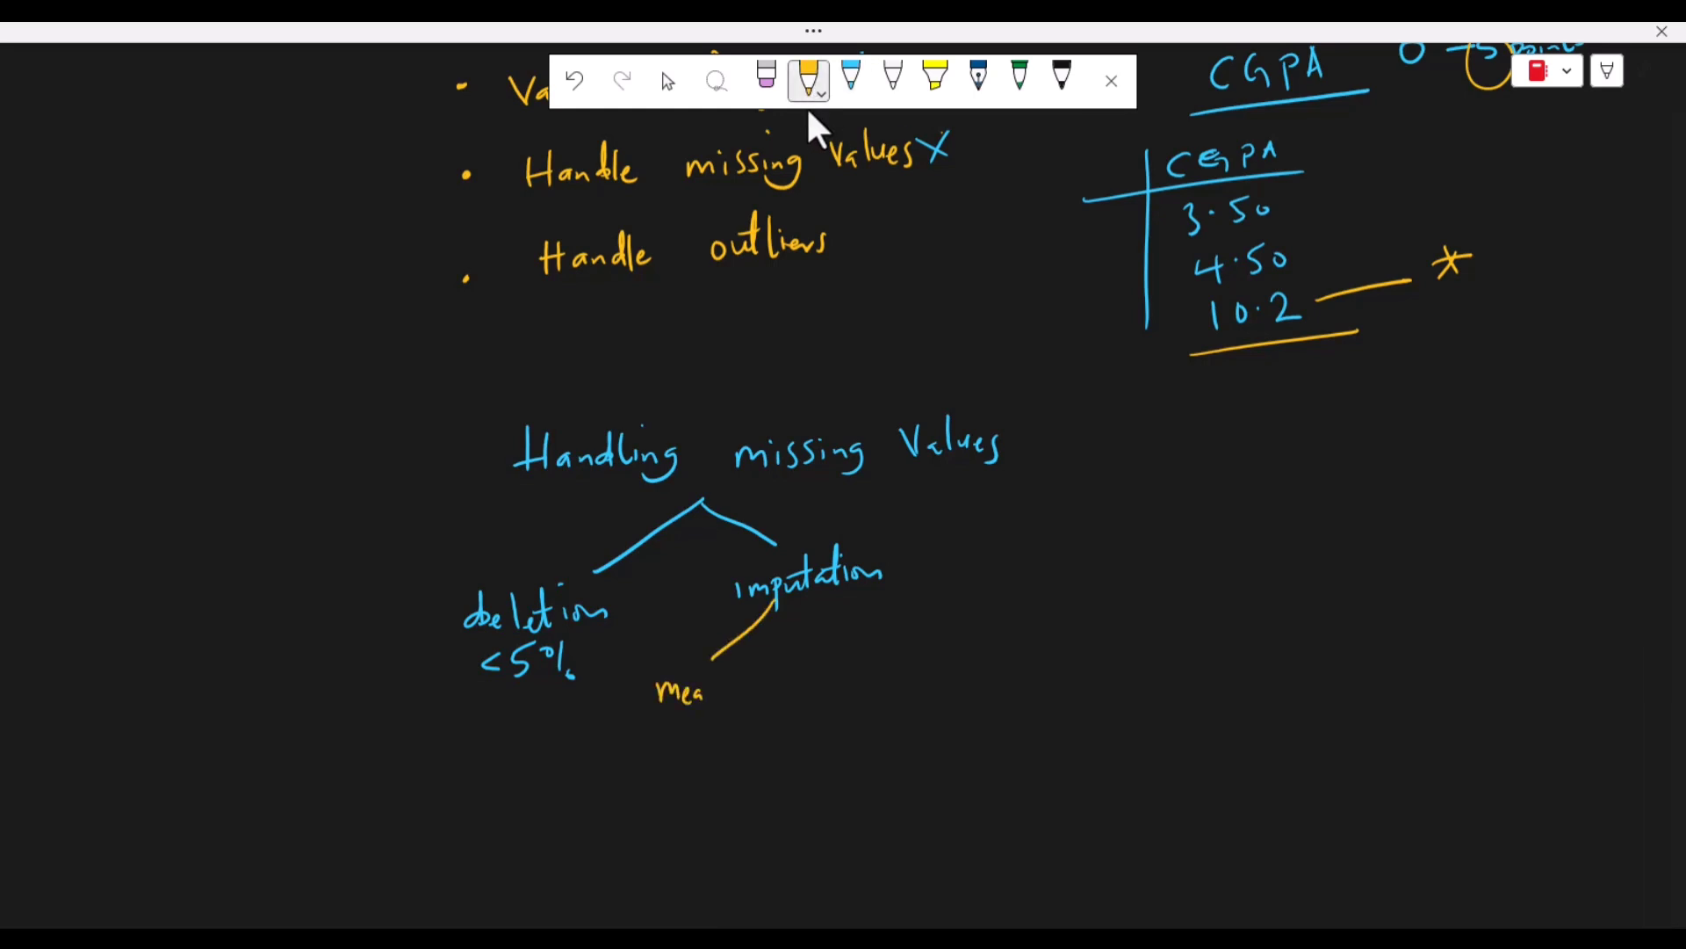
pyautogui.moveTo(773, 603)
pyautogui.mouseDown()
pyautogui.moveTo(801, 657)
pyautogui.moveTo(792, 690)
pyautogui.moveTo(826, 668)
pyautogui.moveTo(868, 692)
pyautogui.mouseUp()
pyautogui.moveTo(773, 604)
pyautogui.mouseDown()
pyautogui.moveTo(900, 641)
pyautogui.moveTo(878, 652)
pyautogui.moveTo(904, 661)
pyautogui.moveTo(921, 629)
pyautogui.mouseUp()
pyautogui.moveTo(928, 648); pyautogui.dragTo(943, 653)
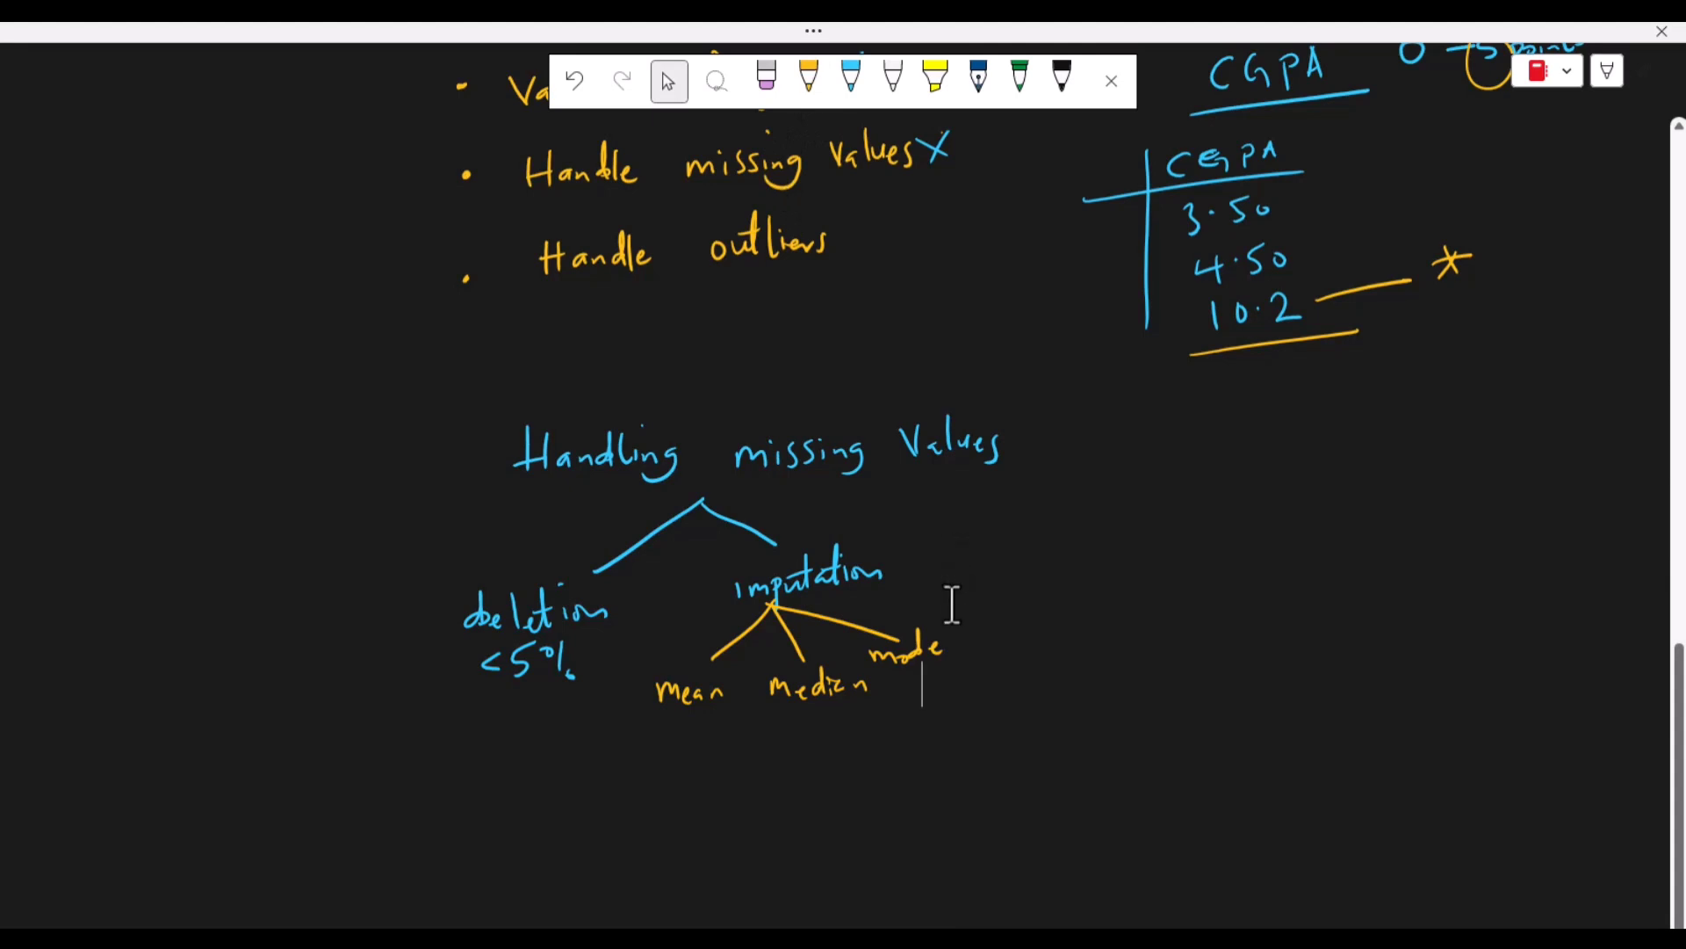
# - Sketch a pair of orange axes with a bell-shaped distribution curve below the imputation branches
pyautogui.scroll(-4, 952, 605)
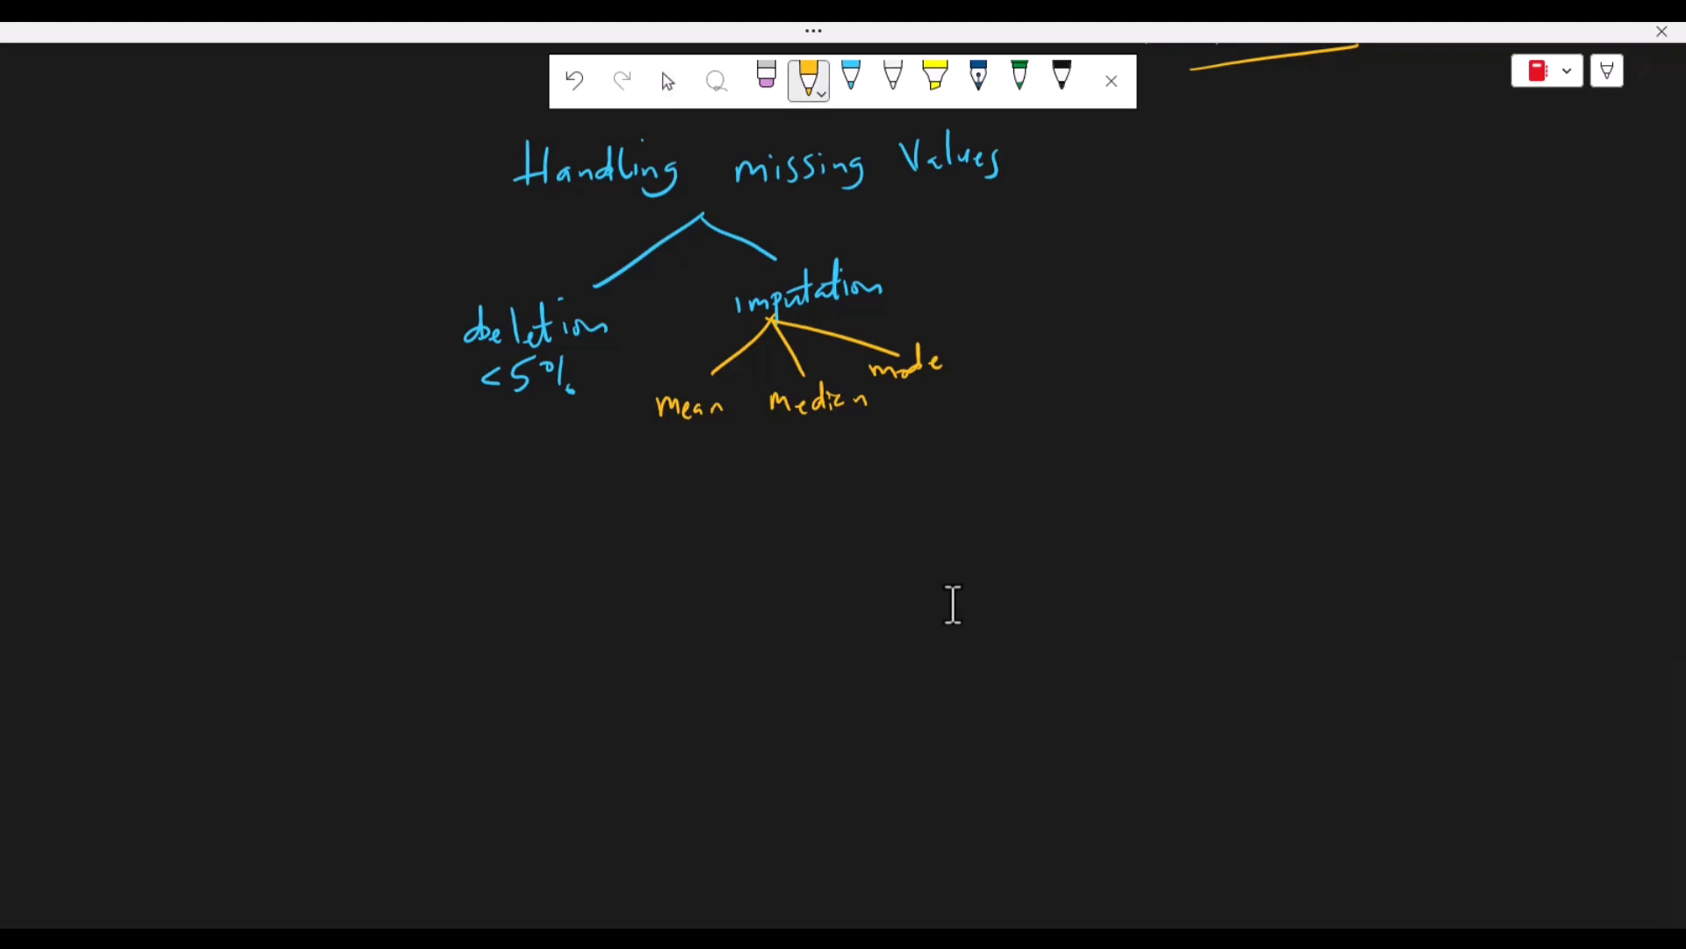
pyautogui.moveTo(530, 496)
pyautogui.mouseDown()
pyautogui.moveTo(510, 659)
pyautogui.moveTo(536, 675)
pyautogui.moveTo(752, 678)
pyautogui.mouseUp()
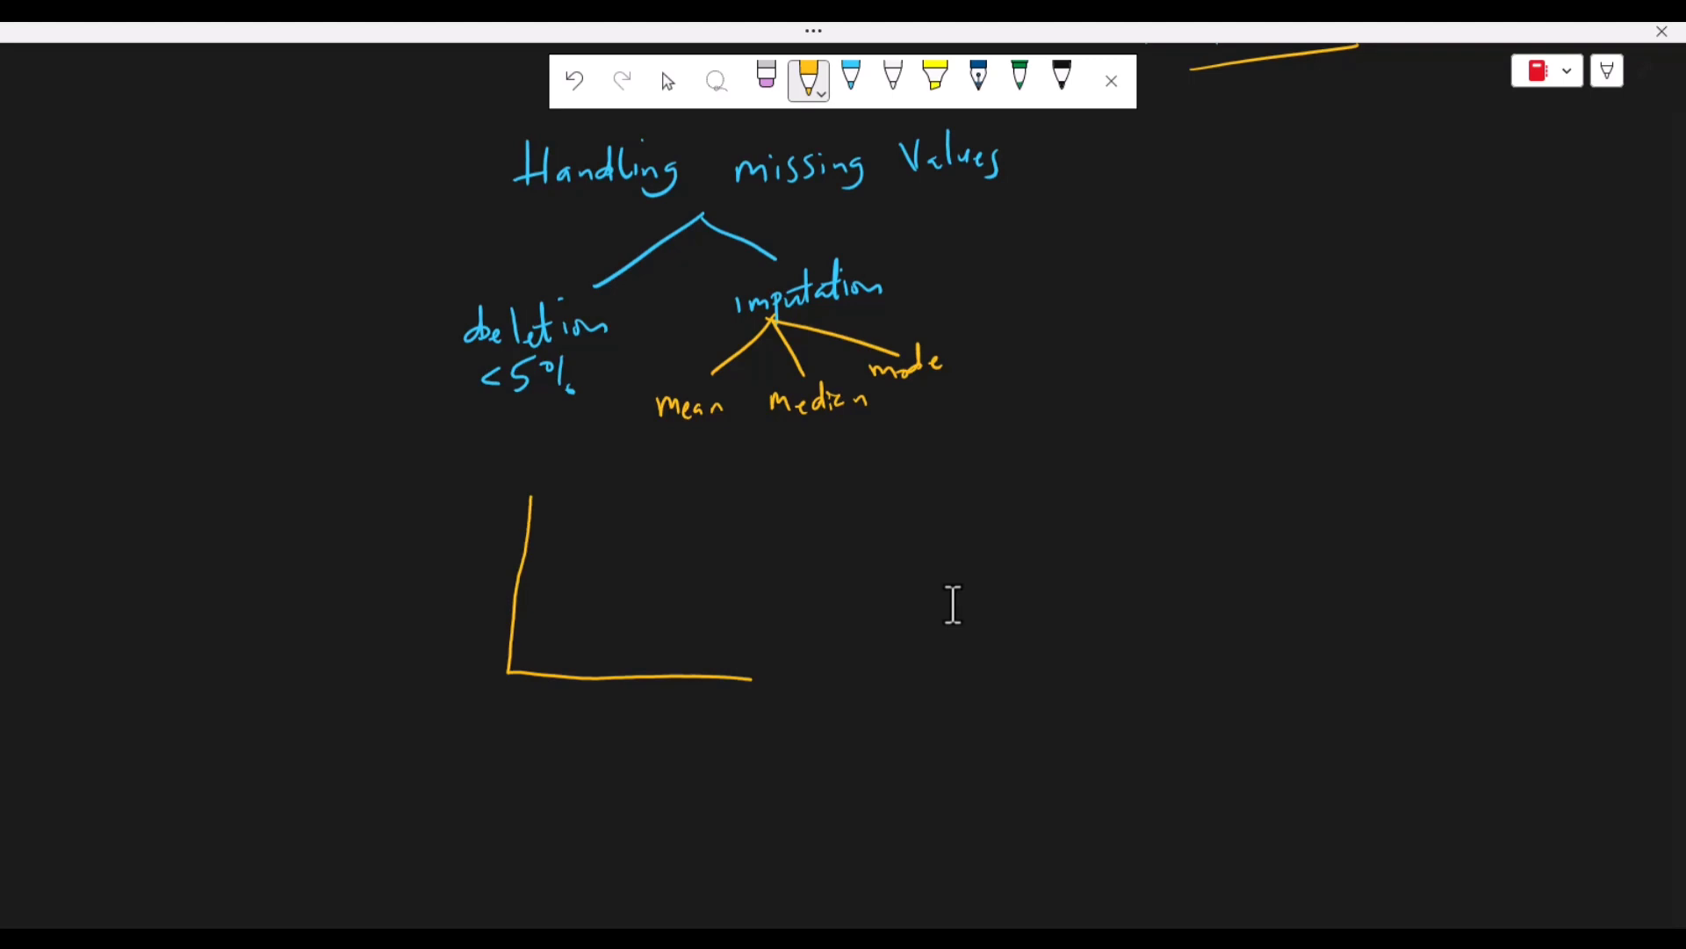
pyautogui.moveTo(536, 641)
pyautogui.mouseDown()
pyautogui.moveTo(606, 619)
pyautogui.moveTo(636, 542)
pyautogui.moveTo(691, 527)
pyautogui.moveTo(714, 643)
pyautogui.moveTo(778, 641)
pyautogui.mouseUp()
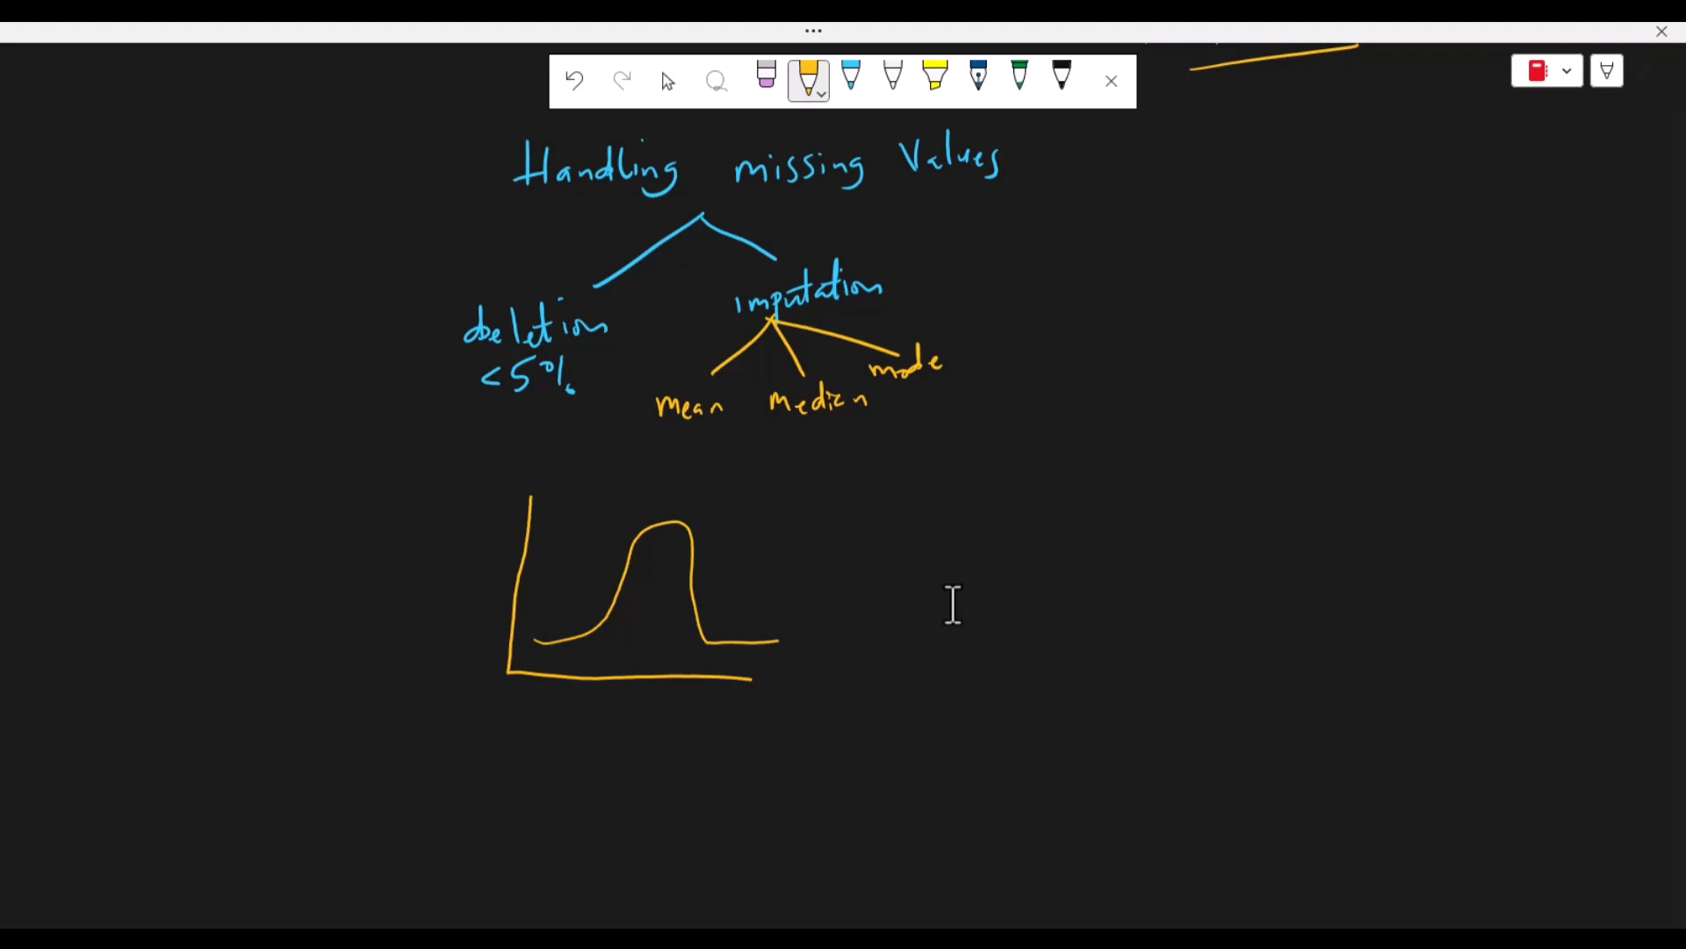
# - Sketch blue axes with a right-skewed curve beside the orange graph and label its tail "right"
pyautogui.click(849, 77)
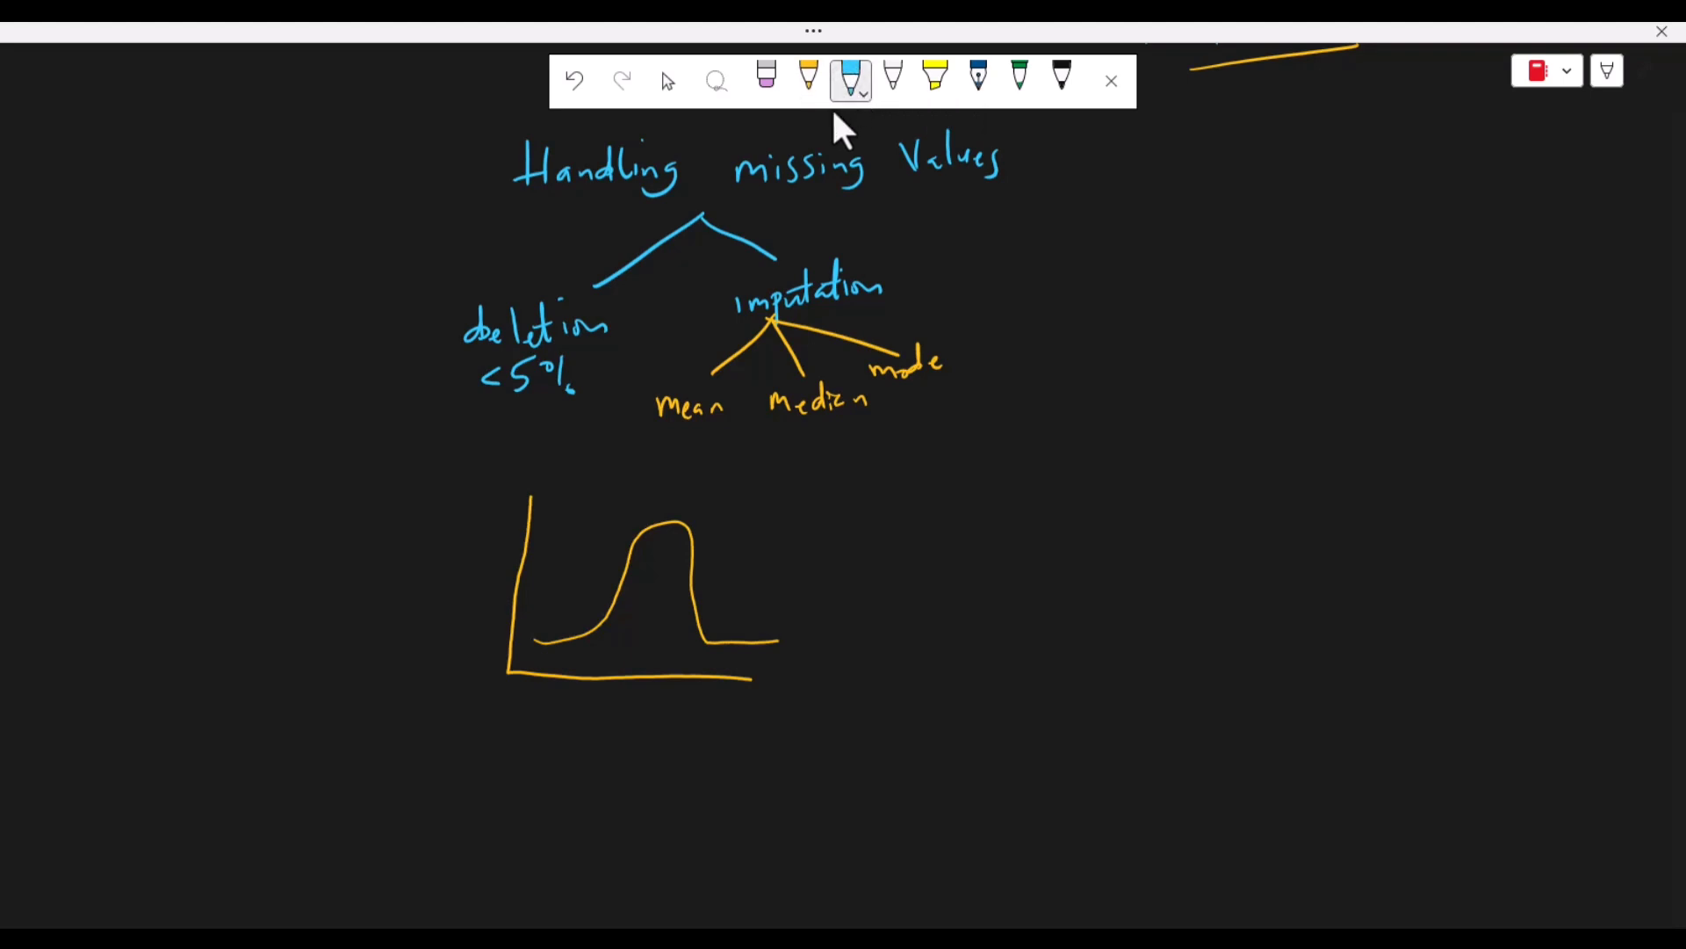
pyautogui.moveTo(914, 452)
pyautogui.mouseDown()
pyautogui.moveTo(914, 642)
pyautogui.moveTo(1108, 654)
pyautogui.mouseUp()
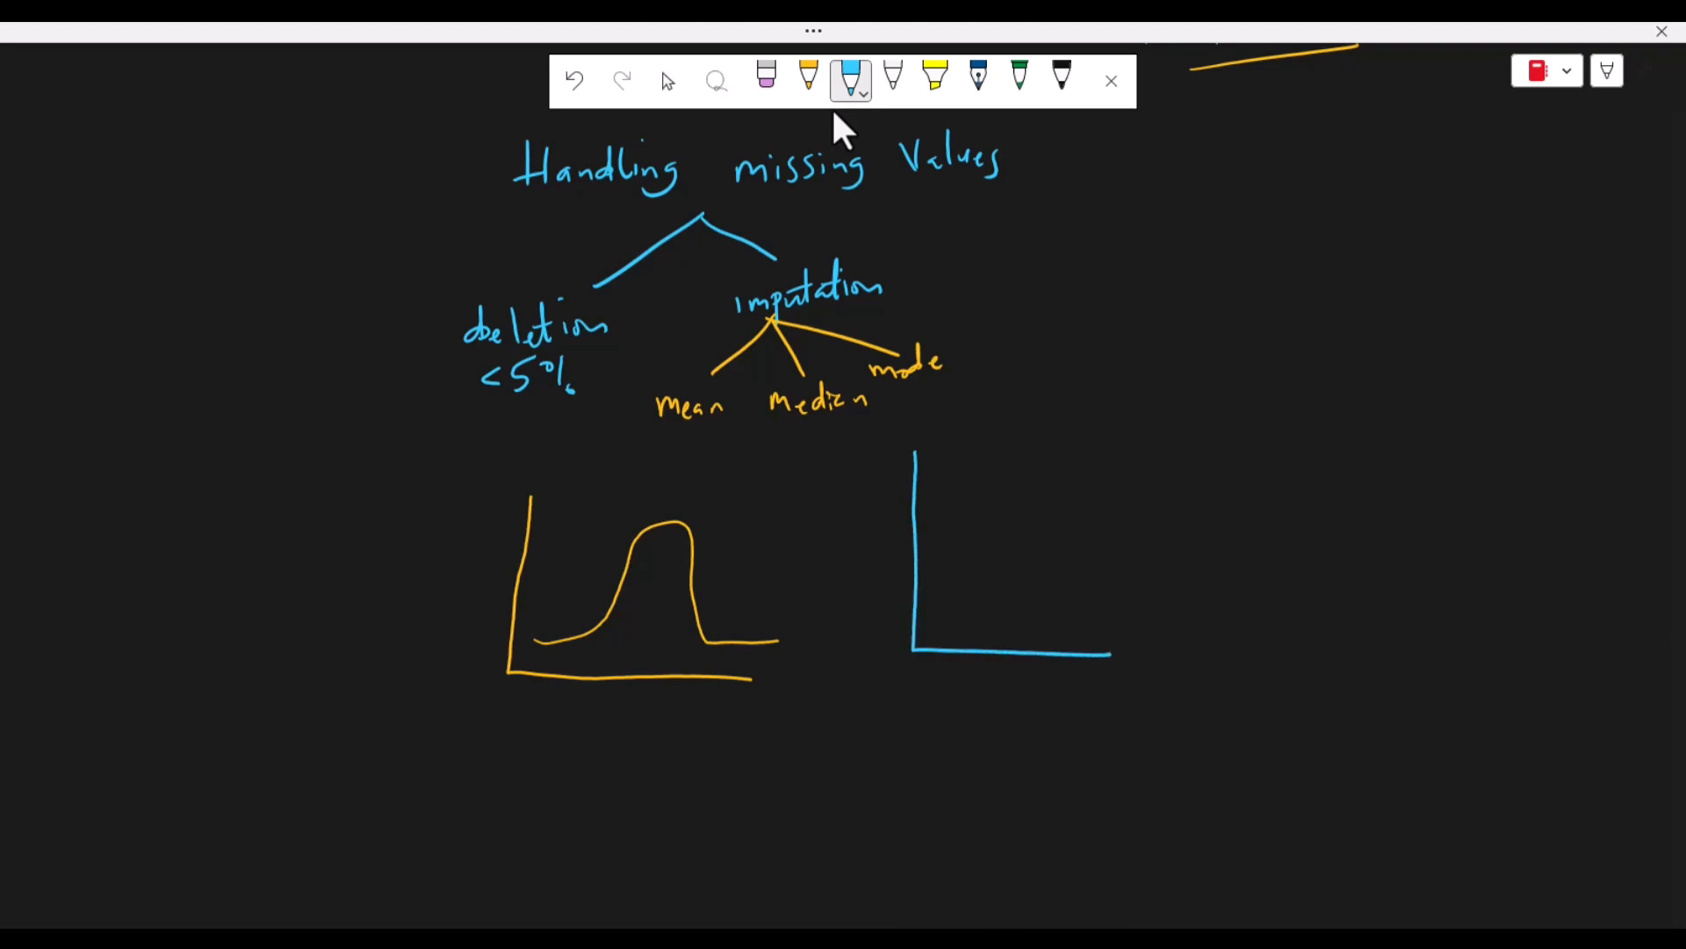
pyautogui.moveTo(931, 620)
pyautogui.mouseDown()
pyautogui.moveTo(964, 563)
pyautogui.moveTo(962, 461)
pyautogui.moveTo(1010, 427)
pyautogui.moveTo(1068, 606)
pyautogui.moveTo(1236, 671)
pyautogui.mouseUp()
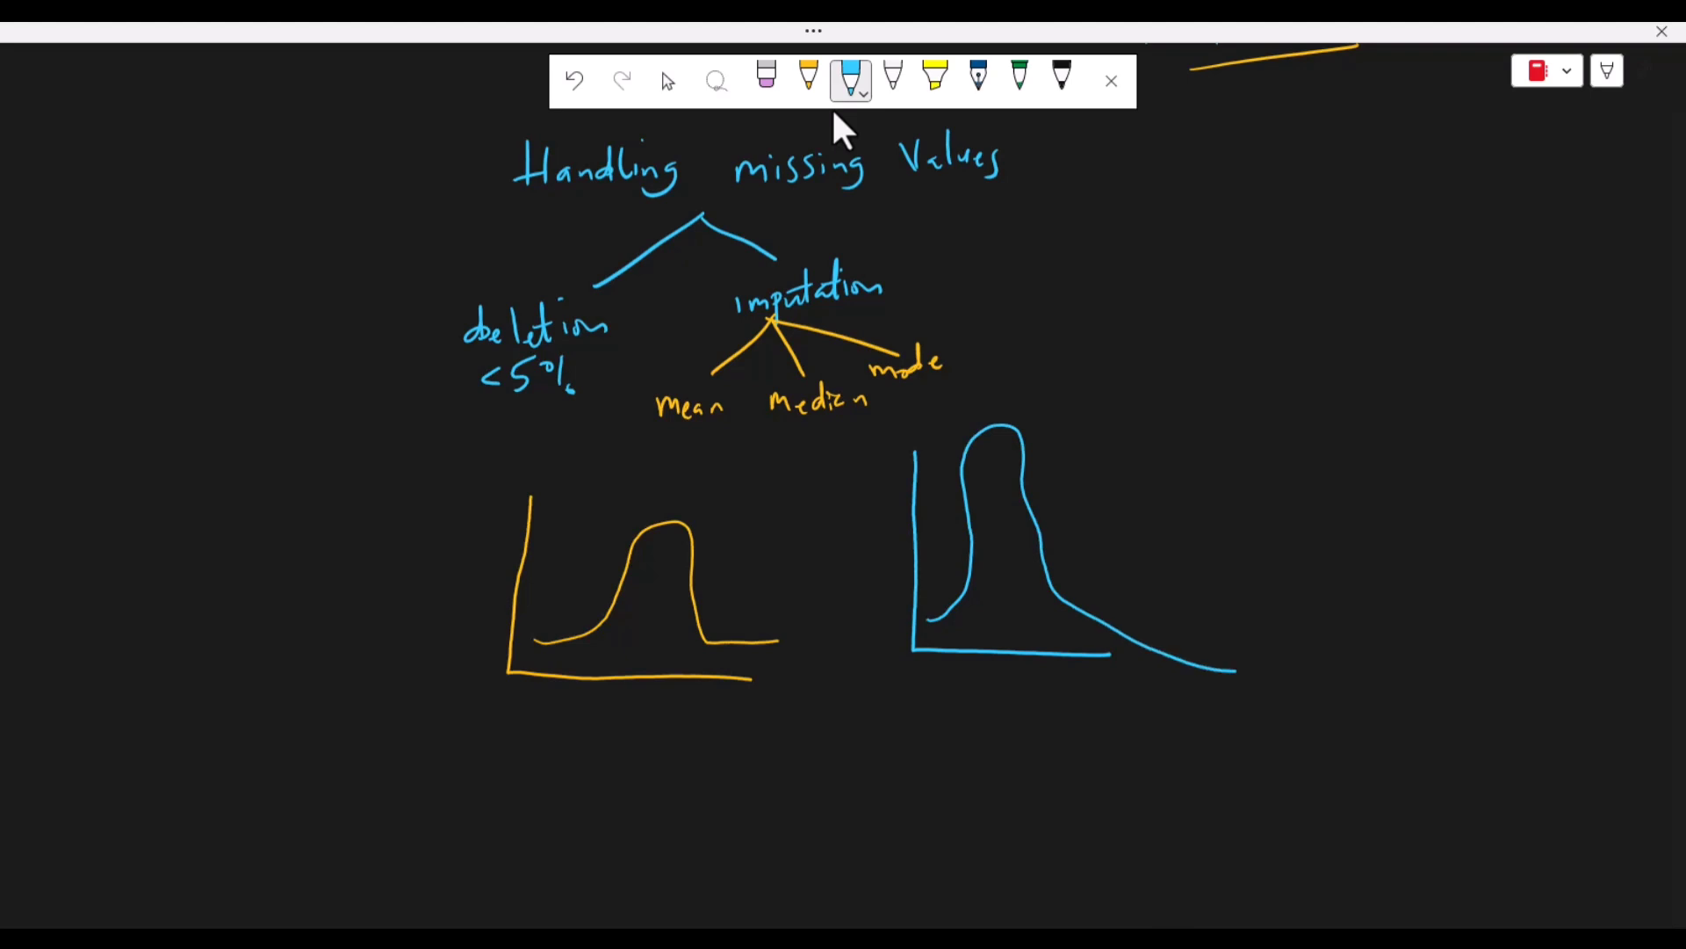
pyautogui.moveTo(1130, 629)
pyautogui.mouseDown()
pyautogui.moveTo(1205, 600)
pyautogui.moveTo(1252, 540)
pyautogui.mouseUp()
# - Sketch a third blue graph with a left-skewed curve, label its tail "left", and underline "median" in blue
pyautogui.moveTo(1347, 374)
pyautogui.mouseDown()
pyautogui.moveTo(1342, 607)
pyautogui.moveTo(1658, 652)
pyautogui.mouseUp()
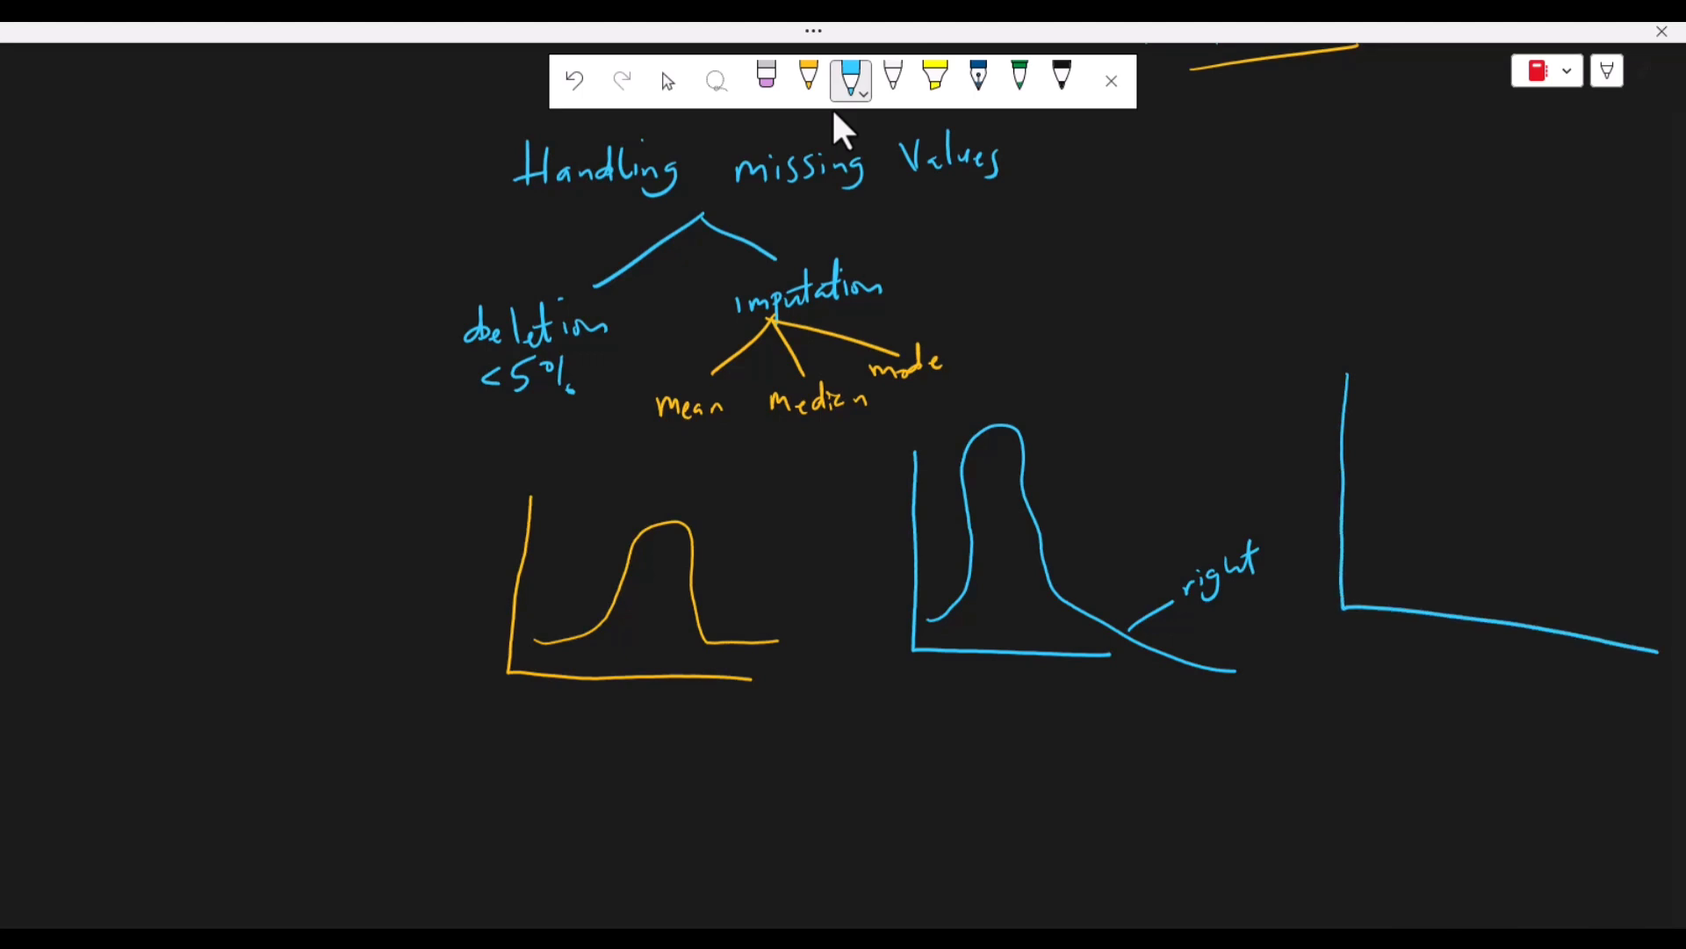
pyautogui.moveTo(1361, 577)
pyautogui.mouseDown()
pyautogui.moveTo(1478, 559)
pyautogui.moveTo(1592, 422)
pyautogui.moveTo(1626, 582)
pyautogui.moveTo(1671, 625)
pyautogui.mouseUp()
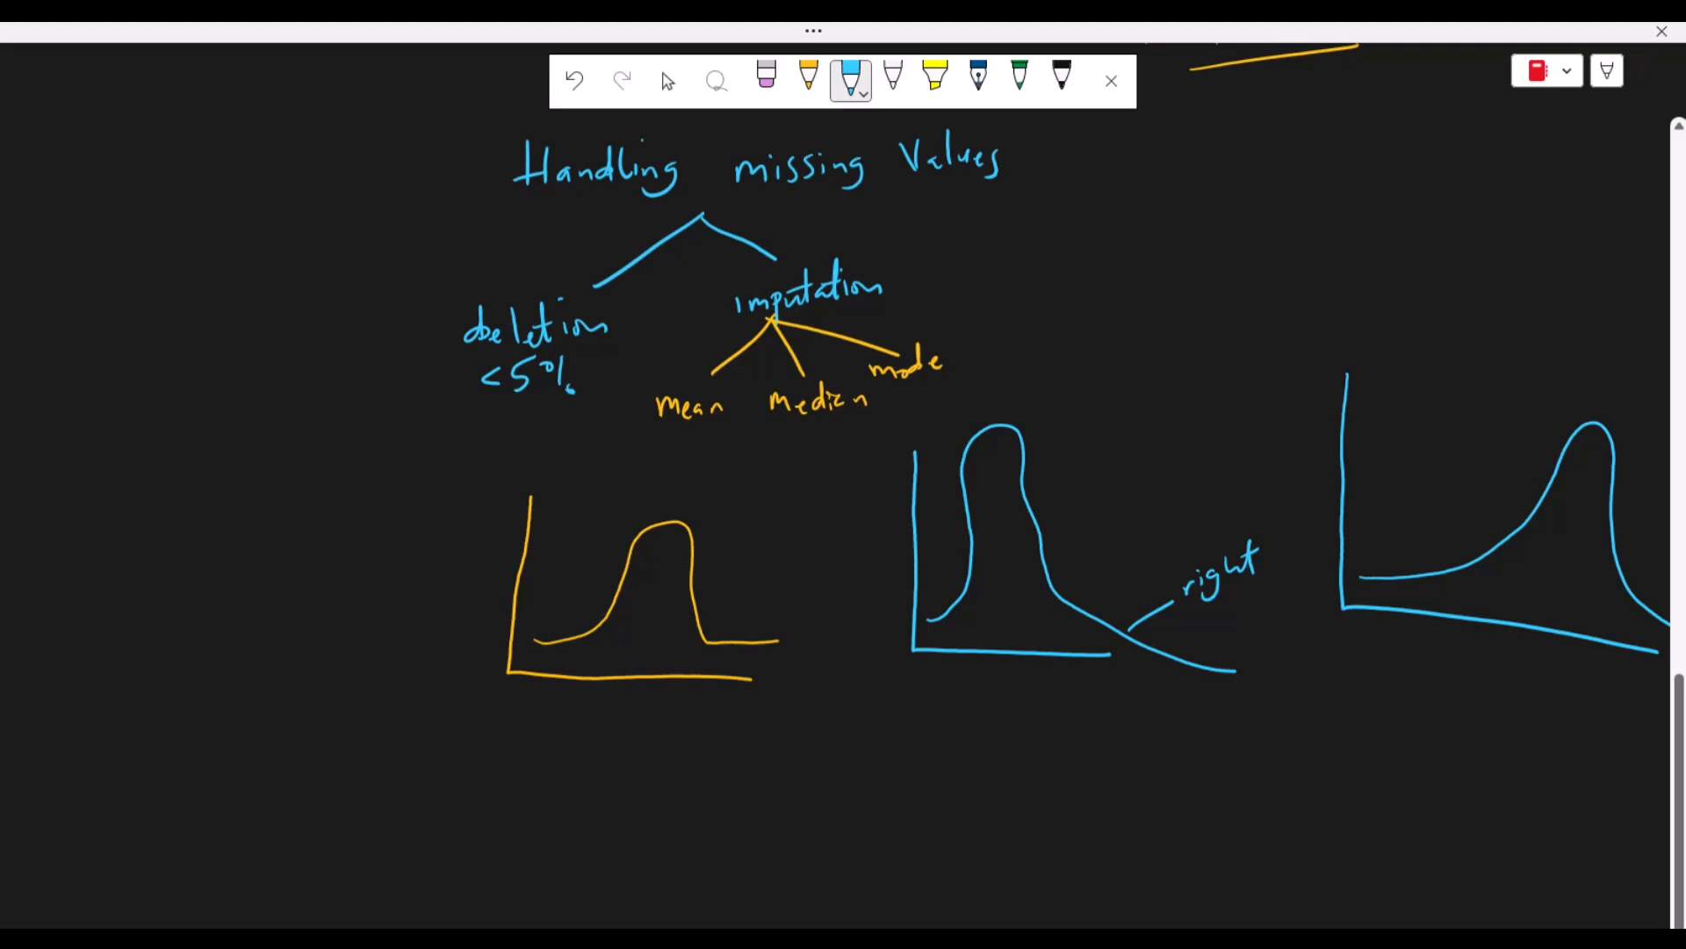
pyautogui.moveTo(1401, 573)
pyautogui.mouseDown()
pyautogui.moveTo(1402, 510)
pyautogui.moveTo(1380, 488)
pyautogui.moveTo(1406, 476)
pyautogui.mouseUp()
pyautogui.moveTo(1411, 471); pyautogui.dragTo(1408, 494)
pyautogui.moveTo(1441, 452)
pyautogui.mouseDown()
pyautogui.moveTo(1433, 479)
pyautogui.moveTo(1451, 463)
pyautogui.mouseUp()
pyautogui.moveTo(778, 427); pyautogui.dragTo(860, 422)
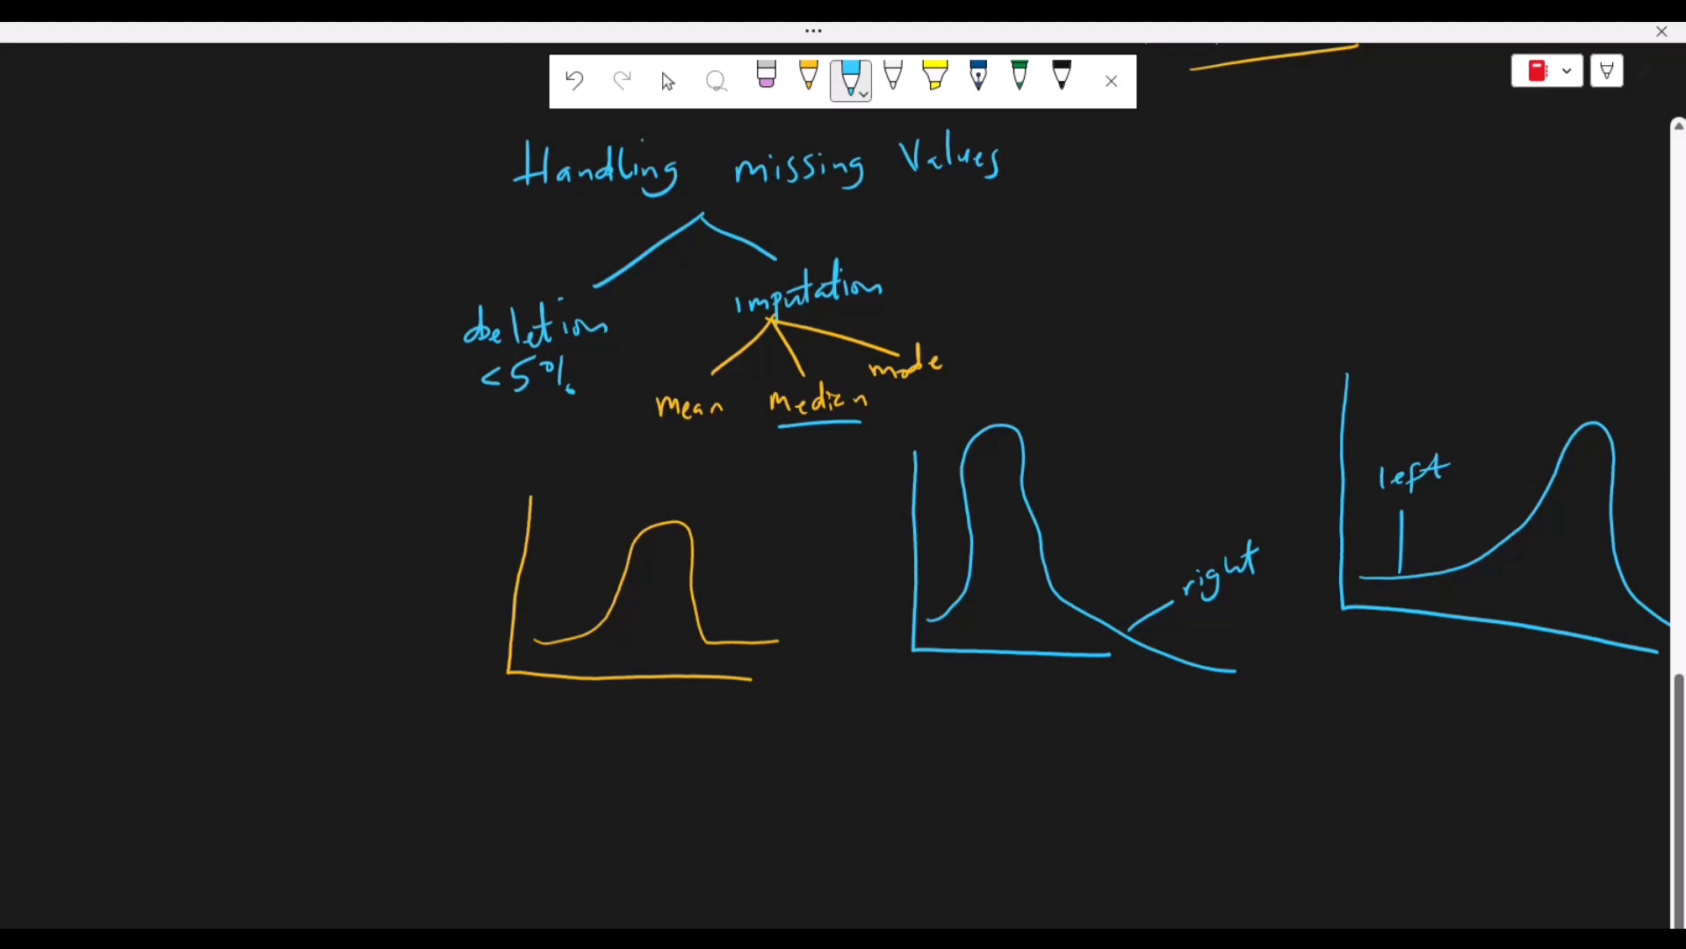
# - Draw a blue arrow beside "mode" and add a third branch labelled "Predictive modelling" under "Handling missing values"
pyautogui.moveTo(916, 387)
pyautogui.mouseDown()
pyautogui.moveTo(986, 392)
pyautogui.moveTo(967, 404)
pyautogui.mouseUp()
pyautogui.press('Escape')
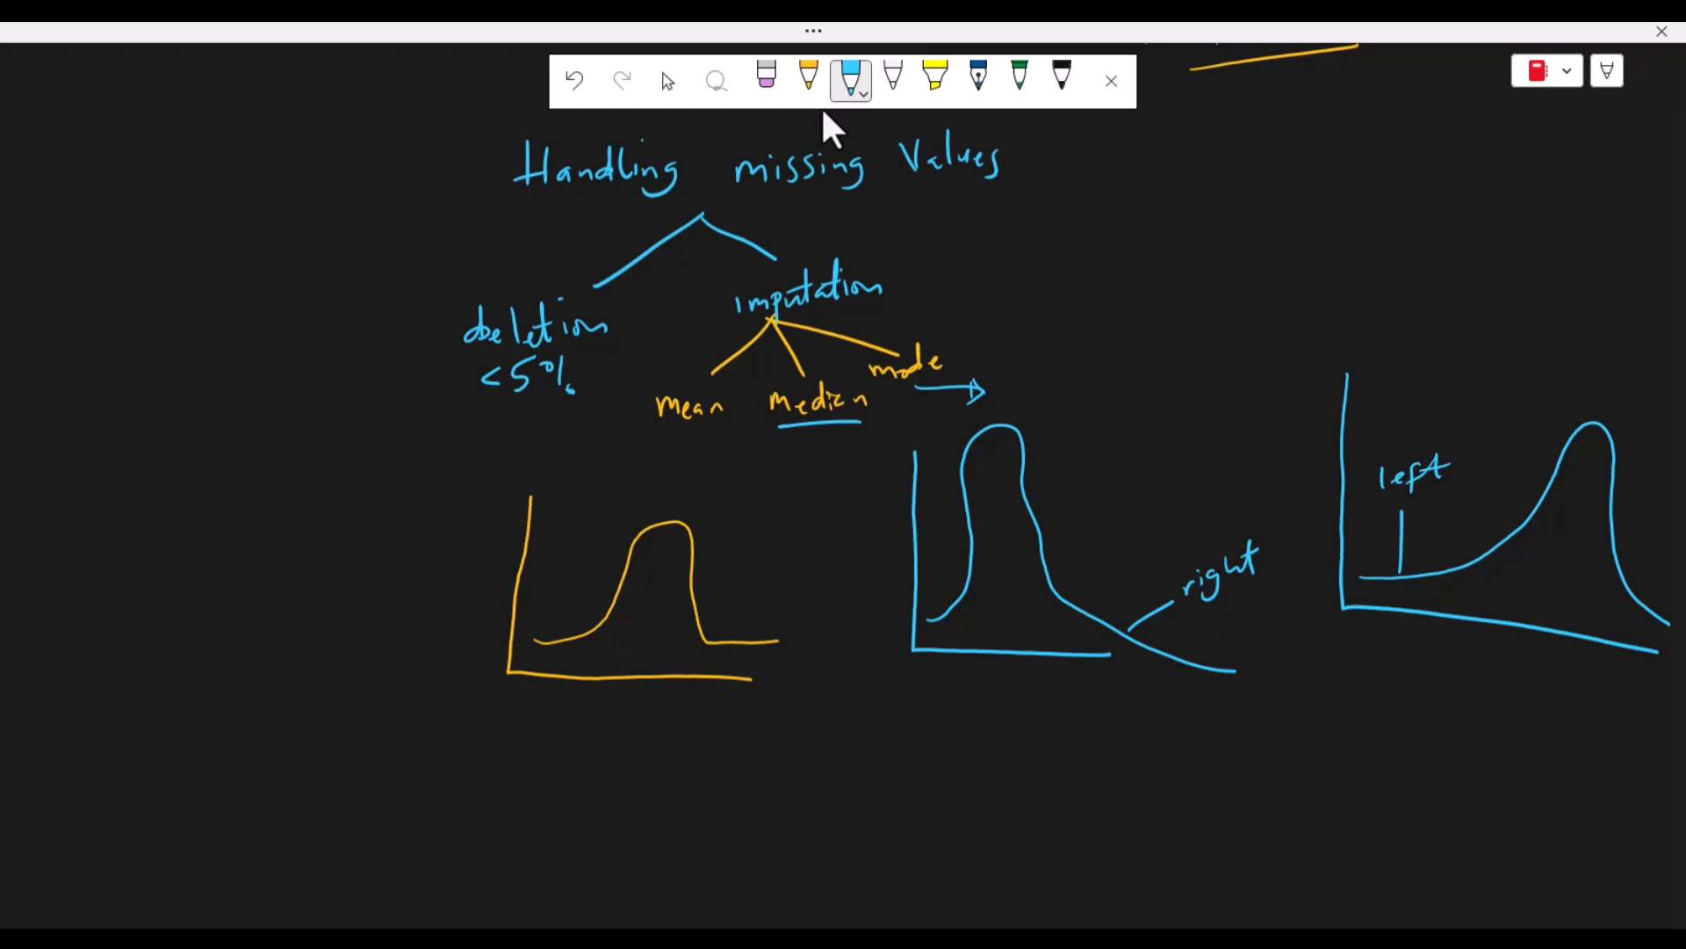
pyautogui.moveTo(703, 213)
pyautogui.mouseDown()
pyautogui.moveTo(906, 217)
pyautogui.moveTo(936, 259)
pyautogui.moveTo(933, 295)
pyautogui.mouseUp()
pyautogui.moveTo(930, 279)
pyautogui.mouseDown()
pyautogui.moveTo(932, 307)
pyautogui.moveTo(969, 301)
pyautogui.mouseUp()
pyautogui.moveTo(986, 285)
pyautogui.mouseDown()
pyautogui.moveTo(1008, 297)
pyautogui.moveTo(1045, 275)
pyautogui.mouseUp()
pyautogui.moveTo(1044, 283); pyautogui.dragTo(1103, 280)
pyautogui.moveTo(1112, 278); pyautogui.dragTo(1128, 282)
pyautogui.moveTo(1133, 263); pyautogui.dragTo(1144, 283)
pyautogui.moveTo(1151, 279); pyautogui.dragTo(1177, 285)
pyautogui.moveTo(1188, 279)
pyautogui.mouseDown()
pyautogui.moveTo(1189, 303)
pyautogui.moveTo(1168, 309)
pyautogui.mouseUp()
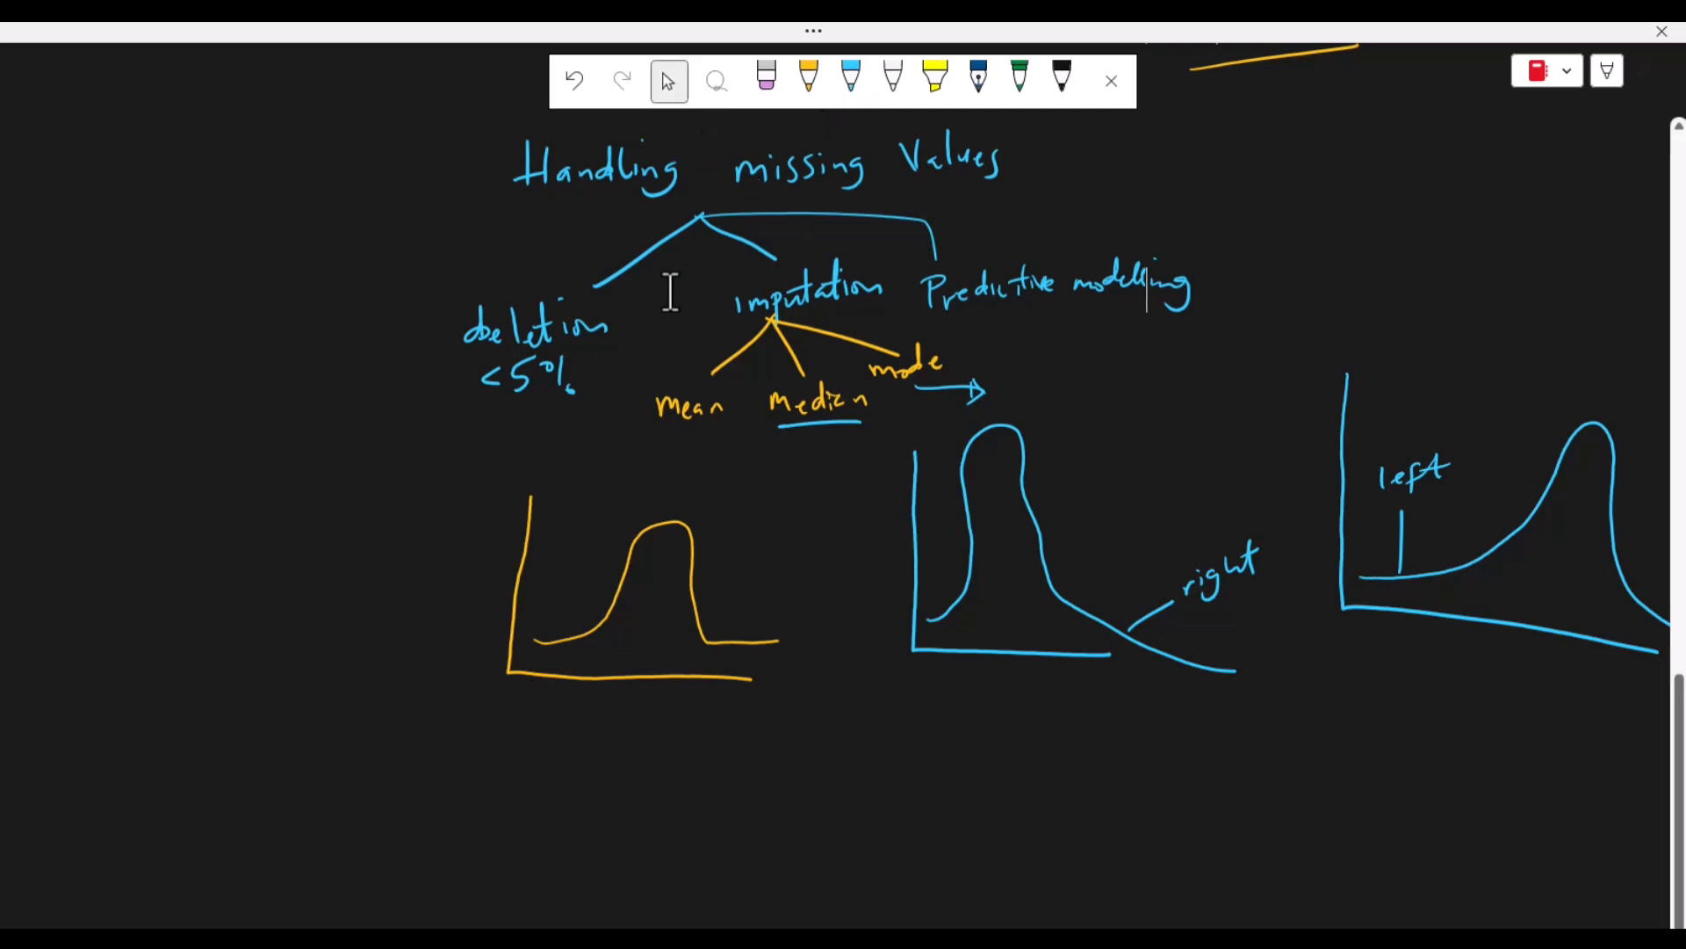
# - Mark "Handle outliers" in the Sanity Checks list with a blue X
pyautogui.scroll(3, 661, 299)
pyautogui.scroll(3, 661, 298)
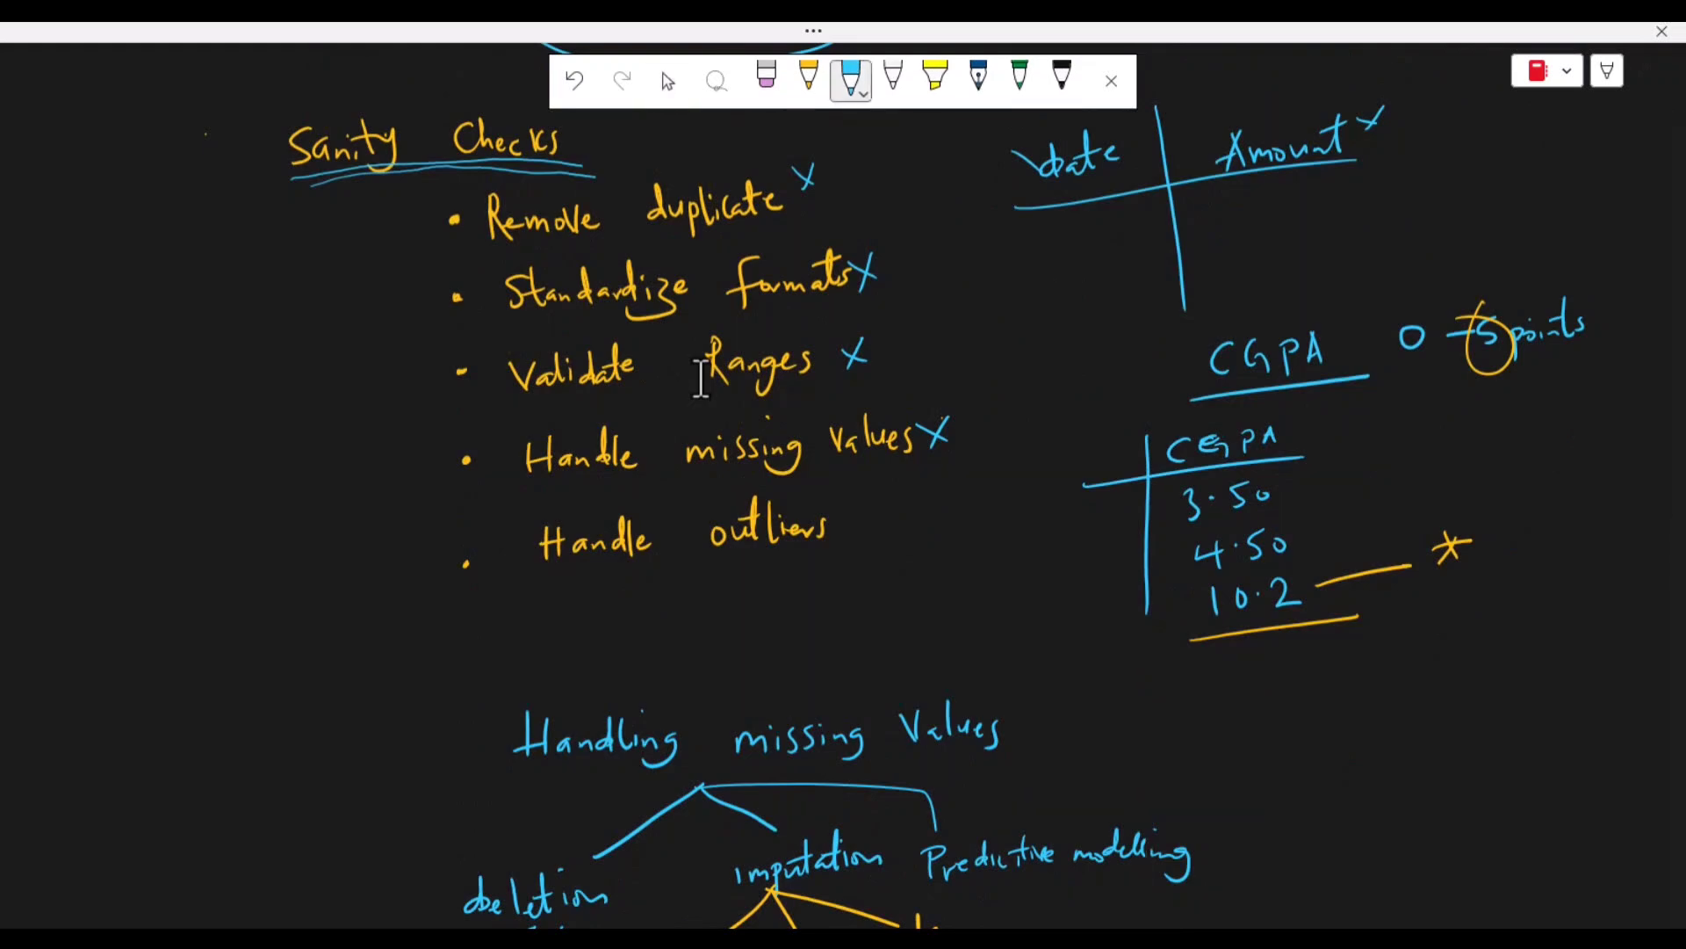
pyautogui.moveTo(852, 509); pyautogui.dragTo(870, 530)
pyautogui.moveTo(871, 508); pyautogui.dragTo(853, 531)
# - Sketch a blue table below the CGPA example, headed "Quantity" after a crossed-out word, with values 2, 3, 4 and 10000
pyautogui.moveTo(1391, 635); pyautogui.dragTo(1358, 825)
pyautogui.moveTo(1328, 678); pyautogui.dragTo(1539, 663)
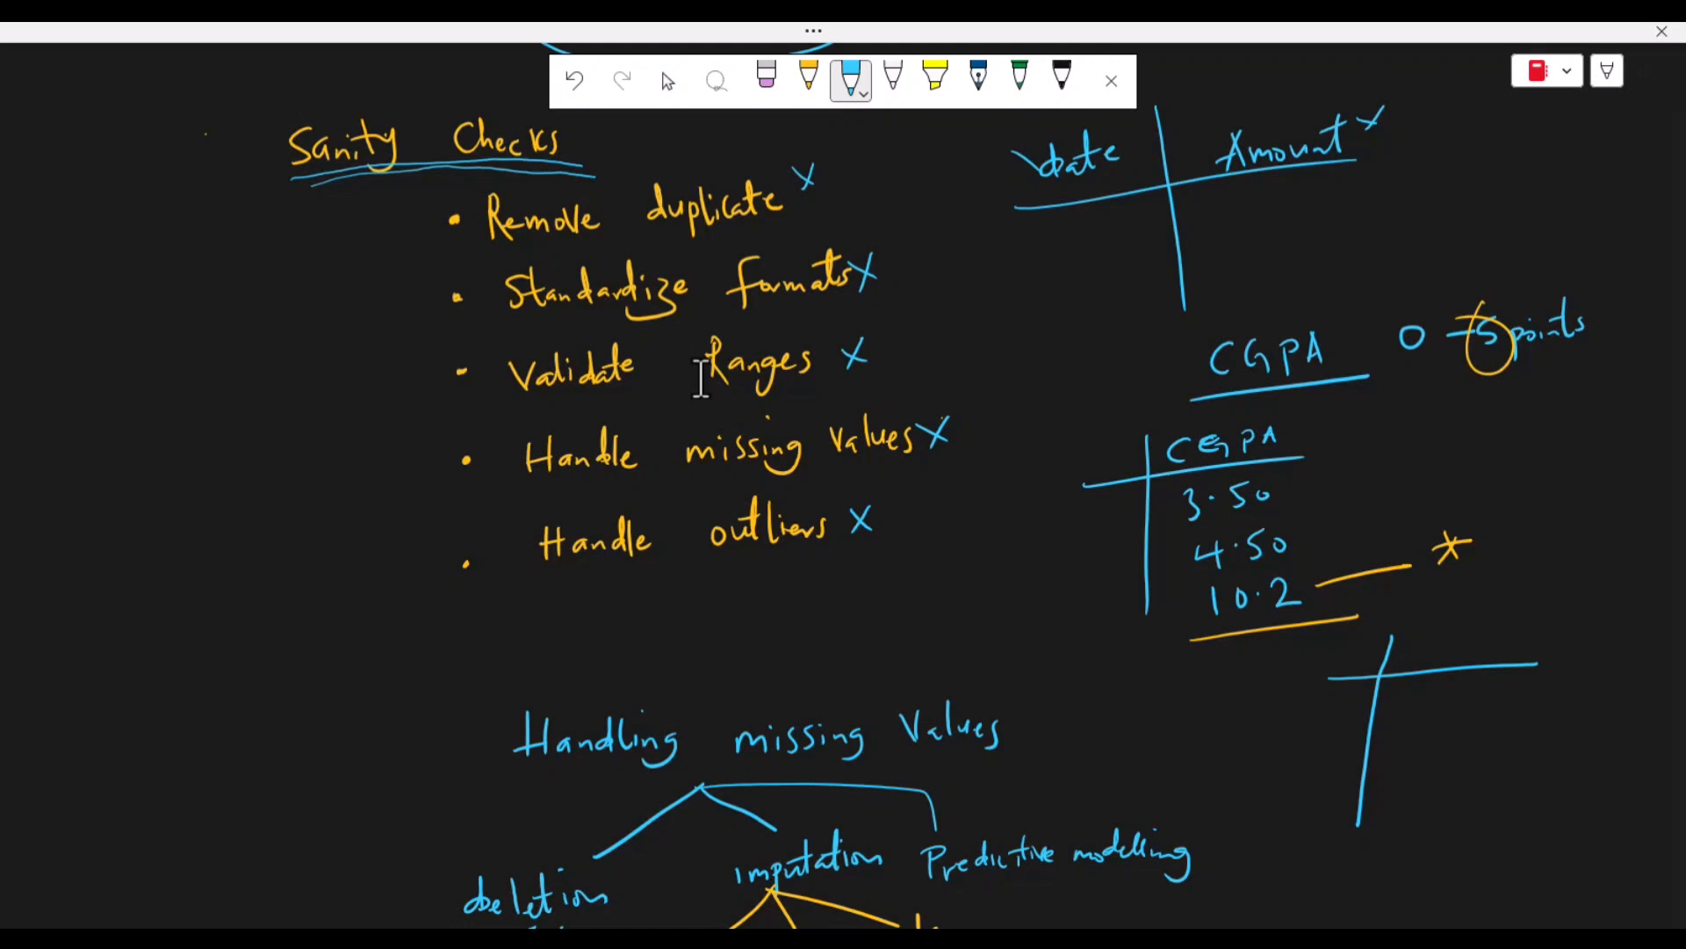
pyautogui.moveTo(1399, 655)
pyautogui.mouseDown()
pyautogui.moveTo(1630, 631)
pyautogui.moveTo(1633, 657)
pyautogui.mouseUp()
pyautogui.moveTo(1520, 671); pyautogui.dragTo(1652, 672)
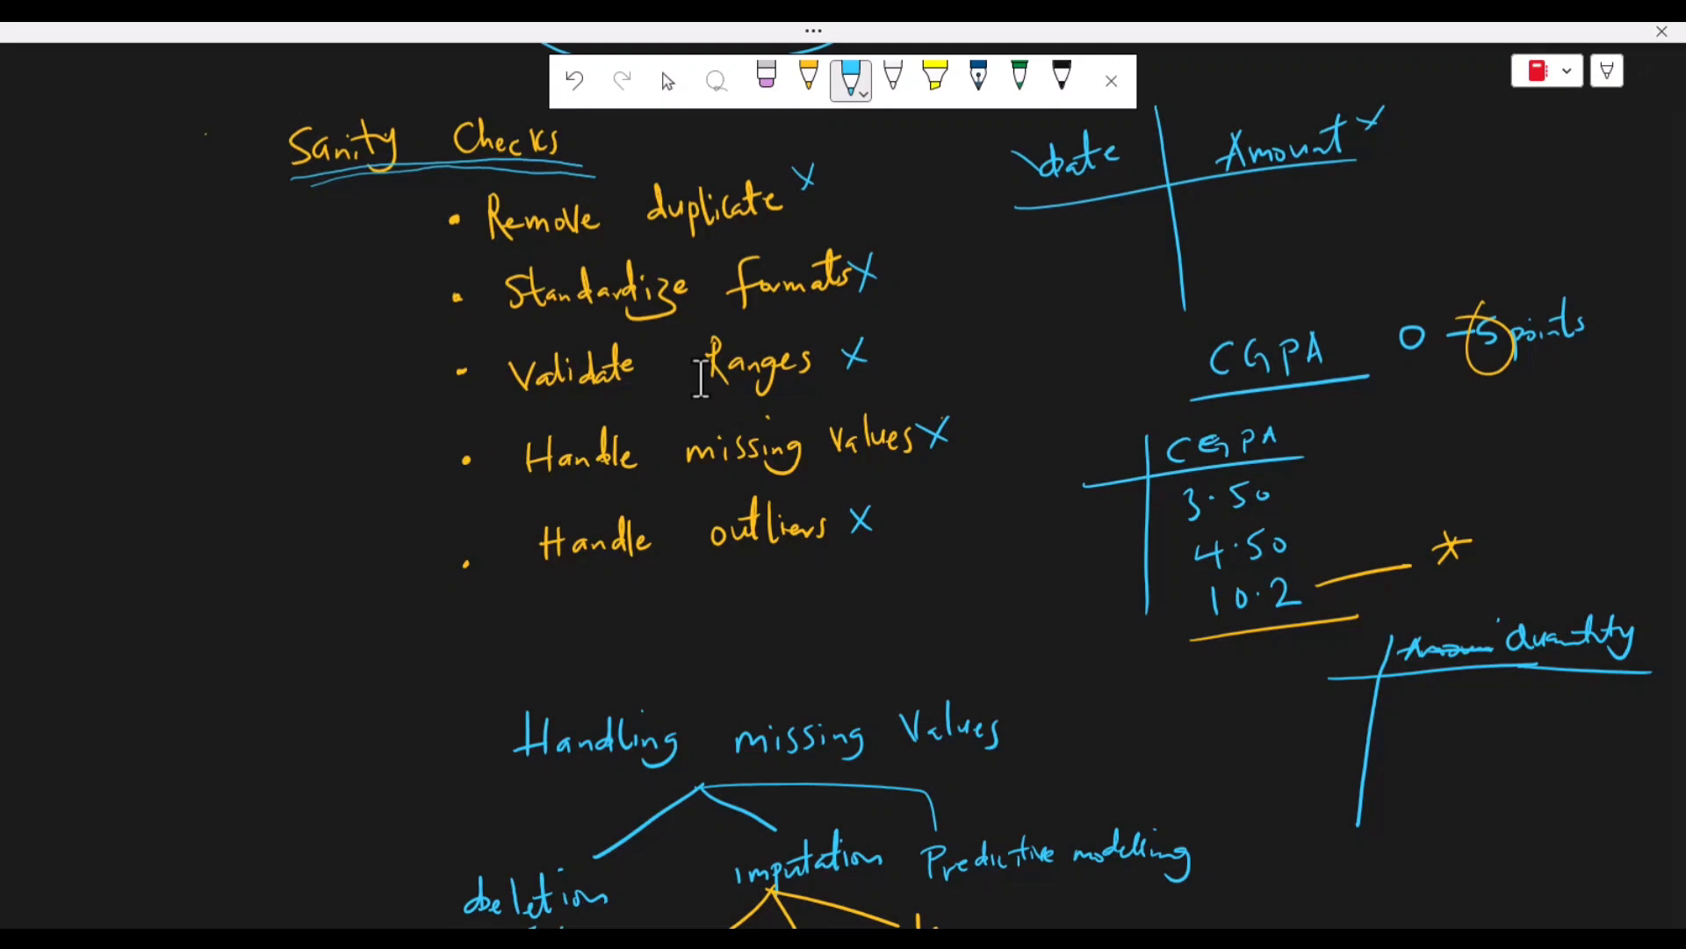
pyautogui.moveTo(1469, 688)
pyautogui.mouseDown()
pyautogui.moveTo(1487, 704)
pyautogui.moveTo(1467, 743)
pyautogui.moveTo(1493, 803)
pyautogui.mouseUp()
pyautogui.moveTo(1486, 796)
pyautogui.mouseDown()
pyautogui.moveTo(1458, 847)
pyautogui.moveTo(1533, 841)
pyautogui.mouseUp()
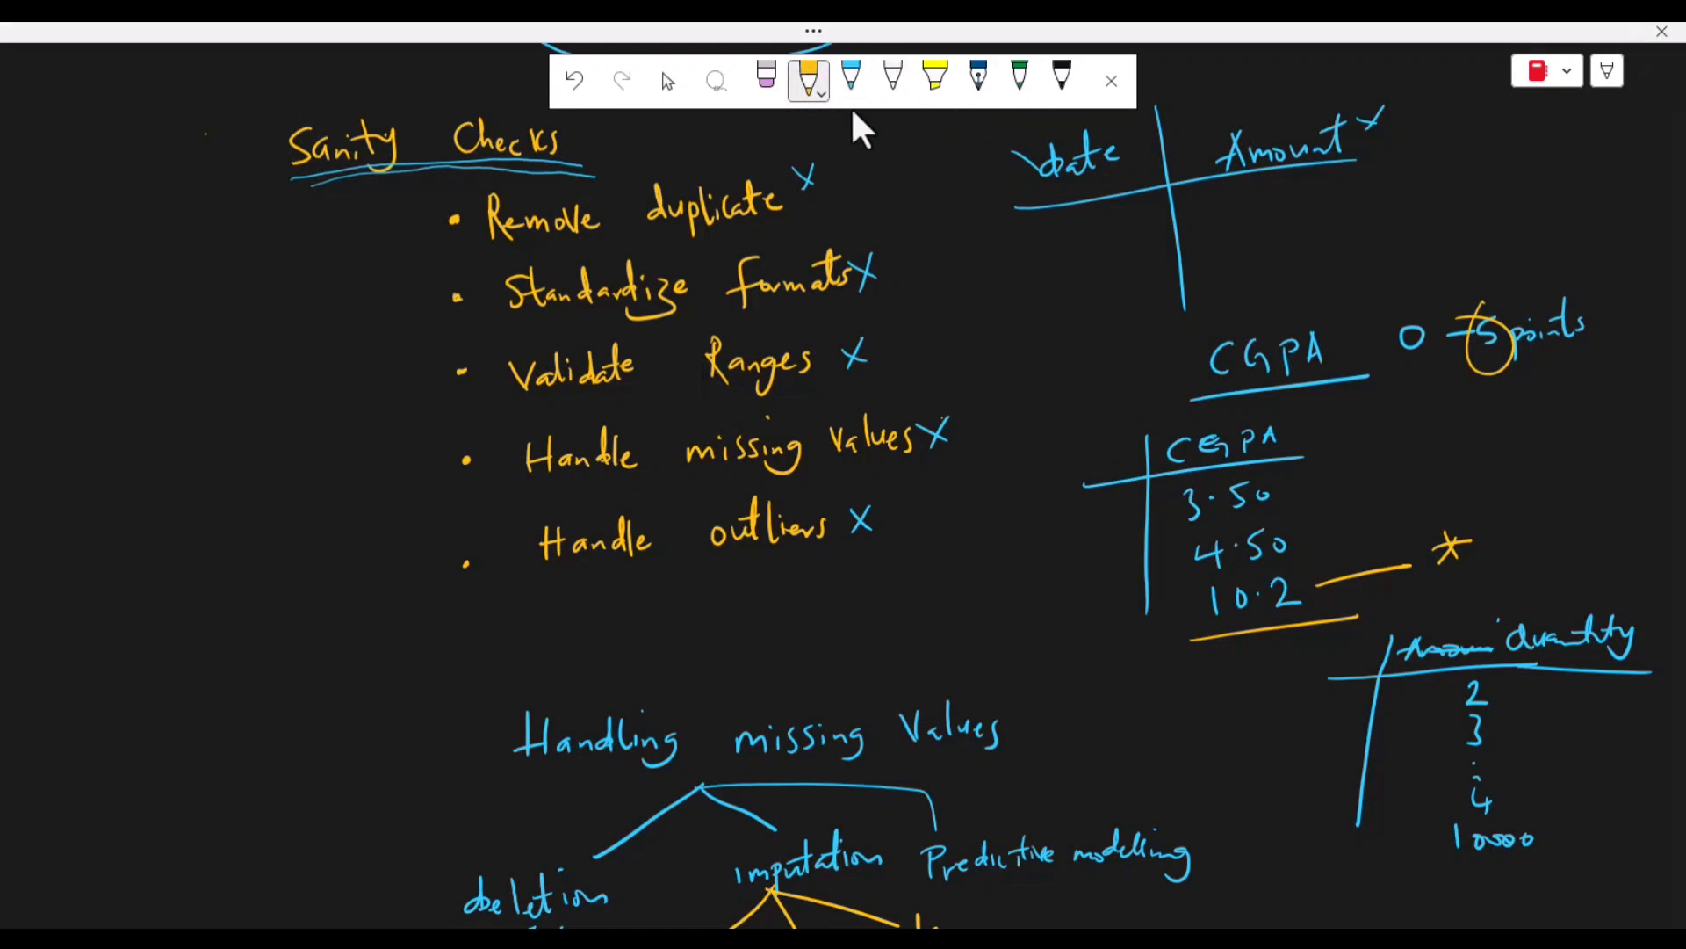
# - Highlight the outlier 10000 in orange with a starred line, an underline and a small mark, and circle the "Quantity" heading
pyautogui.moveTo(1544, 832); pyautogui.dragTo(1649, 828)
pyautogui.moveTo(1568, 582); pyautogui.dragTo(1511, 594)
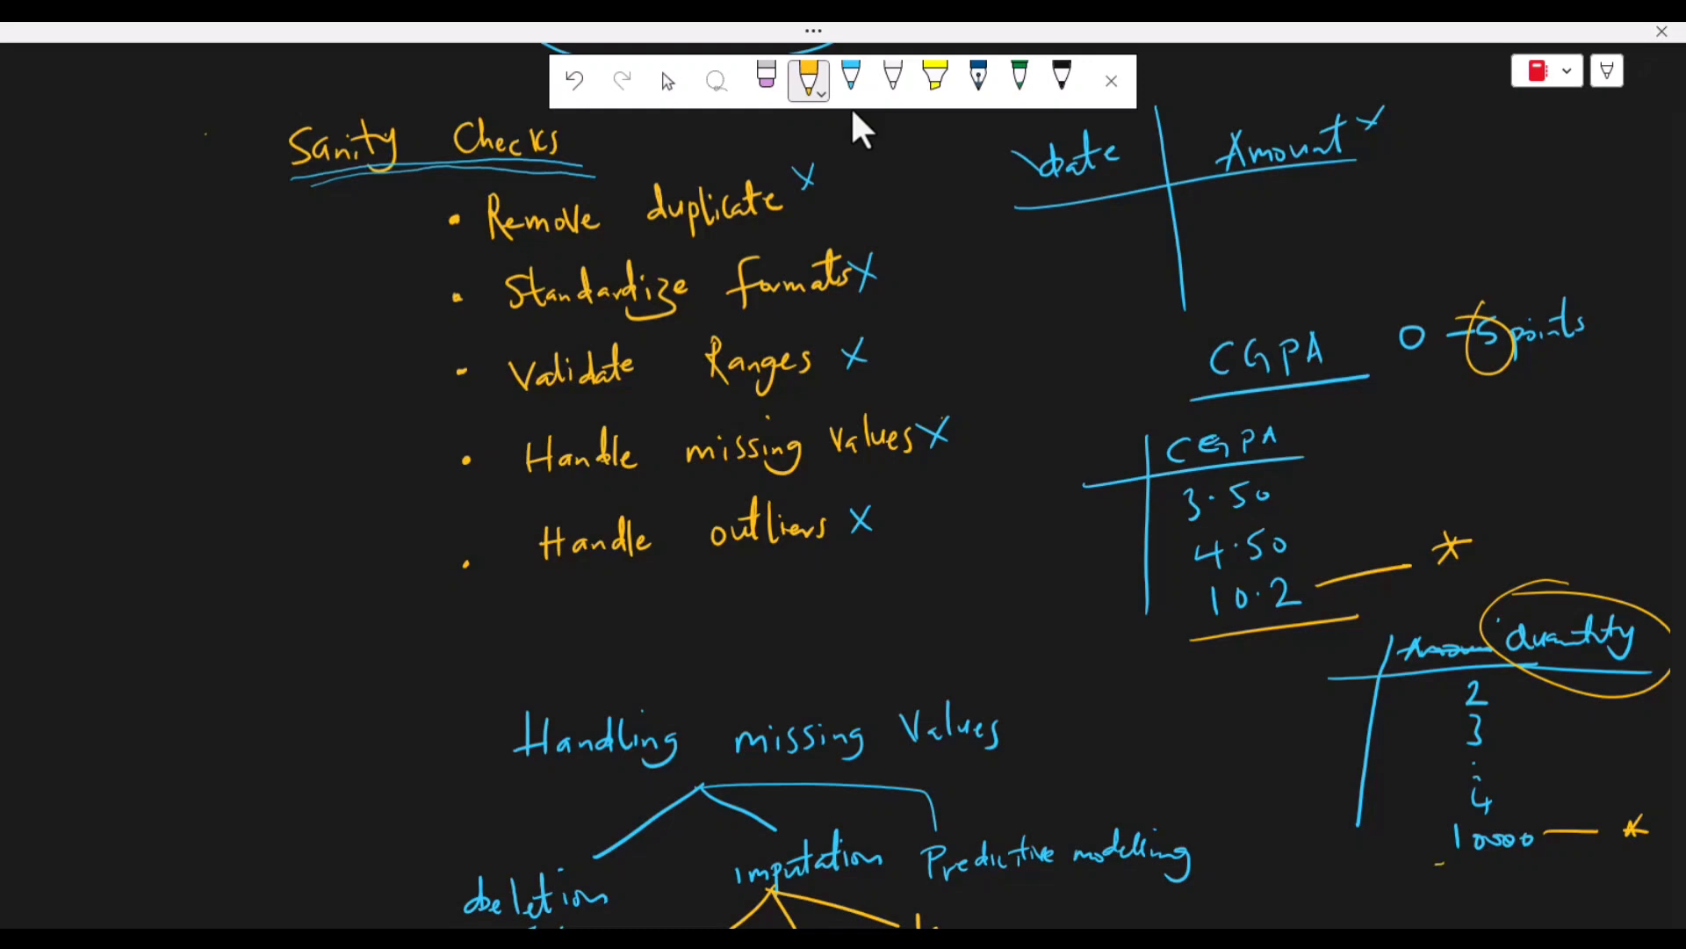
pyautogui.moveTo(1440, 864); pyautogui.dragTo(1551, 870)
pyautogui.click(527, 945)
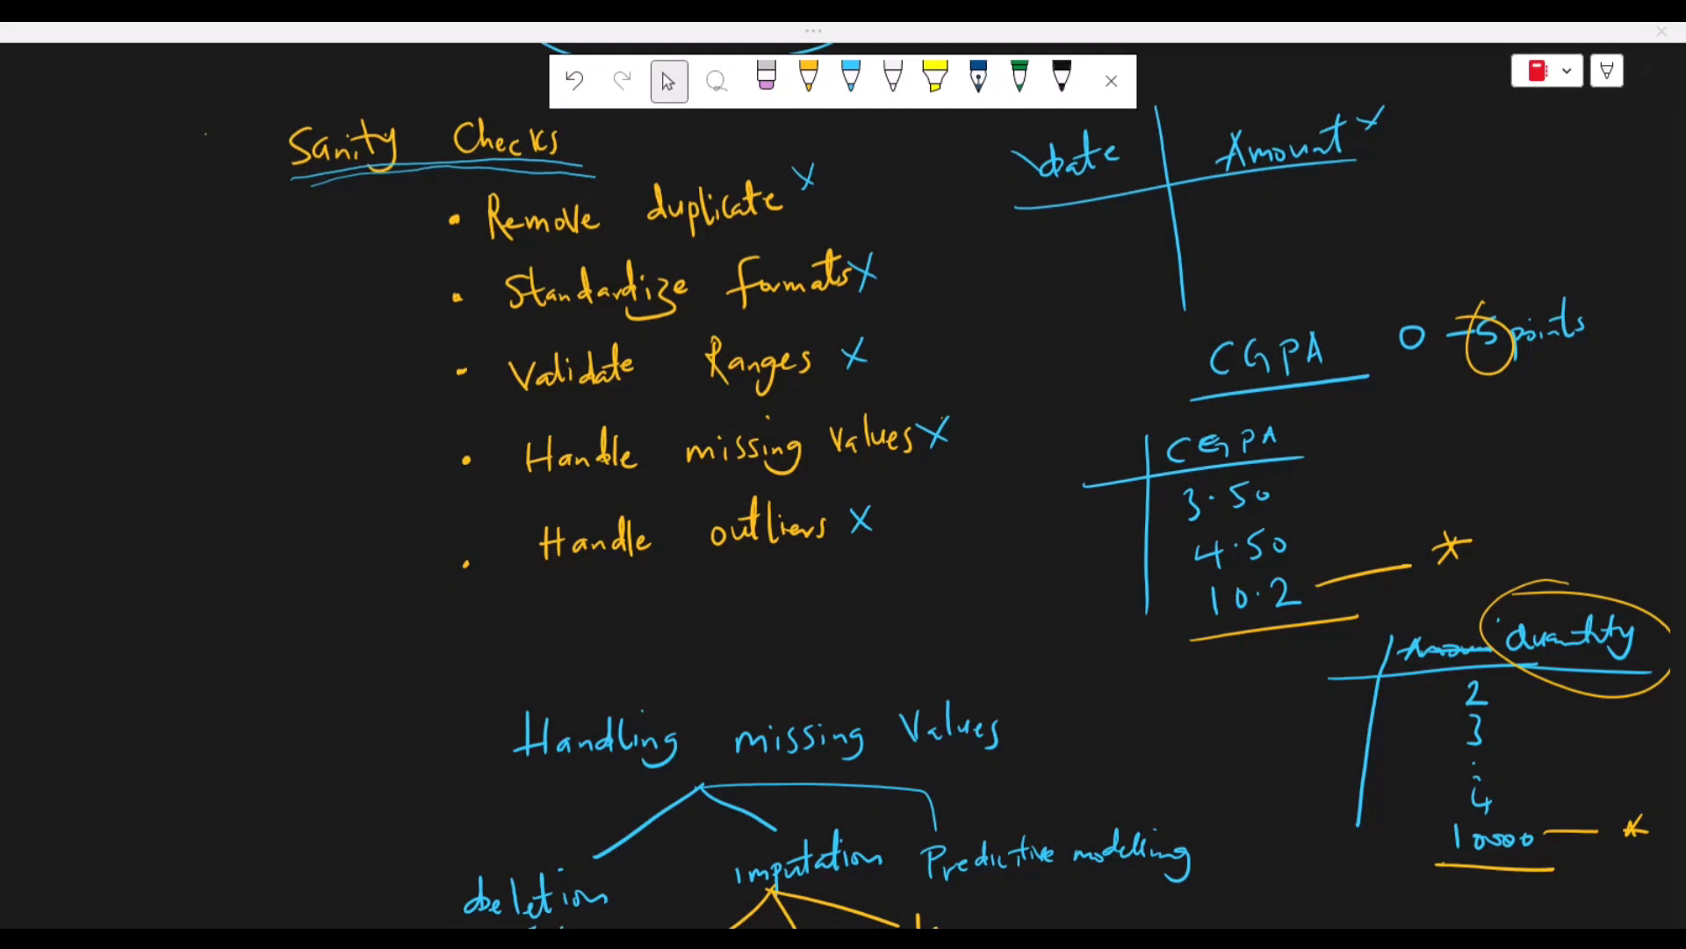
pyautogui.moveTo(1434, 832)
pyautogui.mouseDown()
pyautogui.moveTo(1418, 839)
pyautogui.moveTo(1424, 824)
pyautogui.mouseUp()
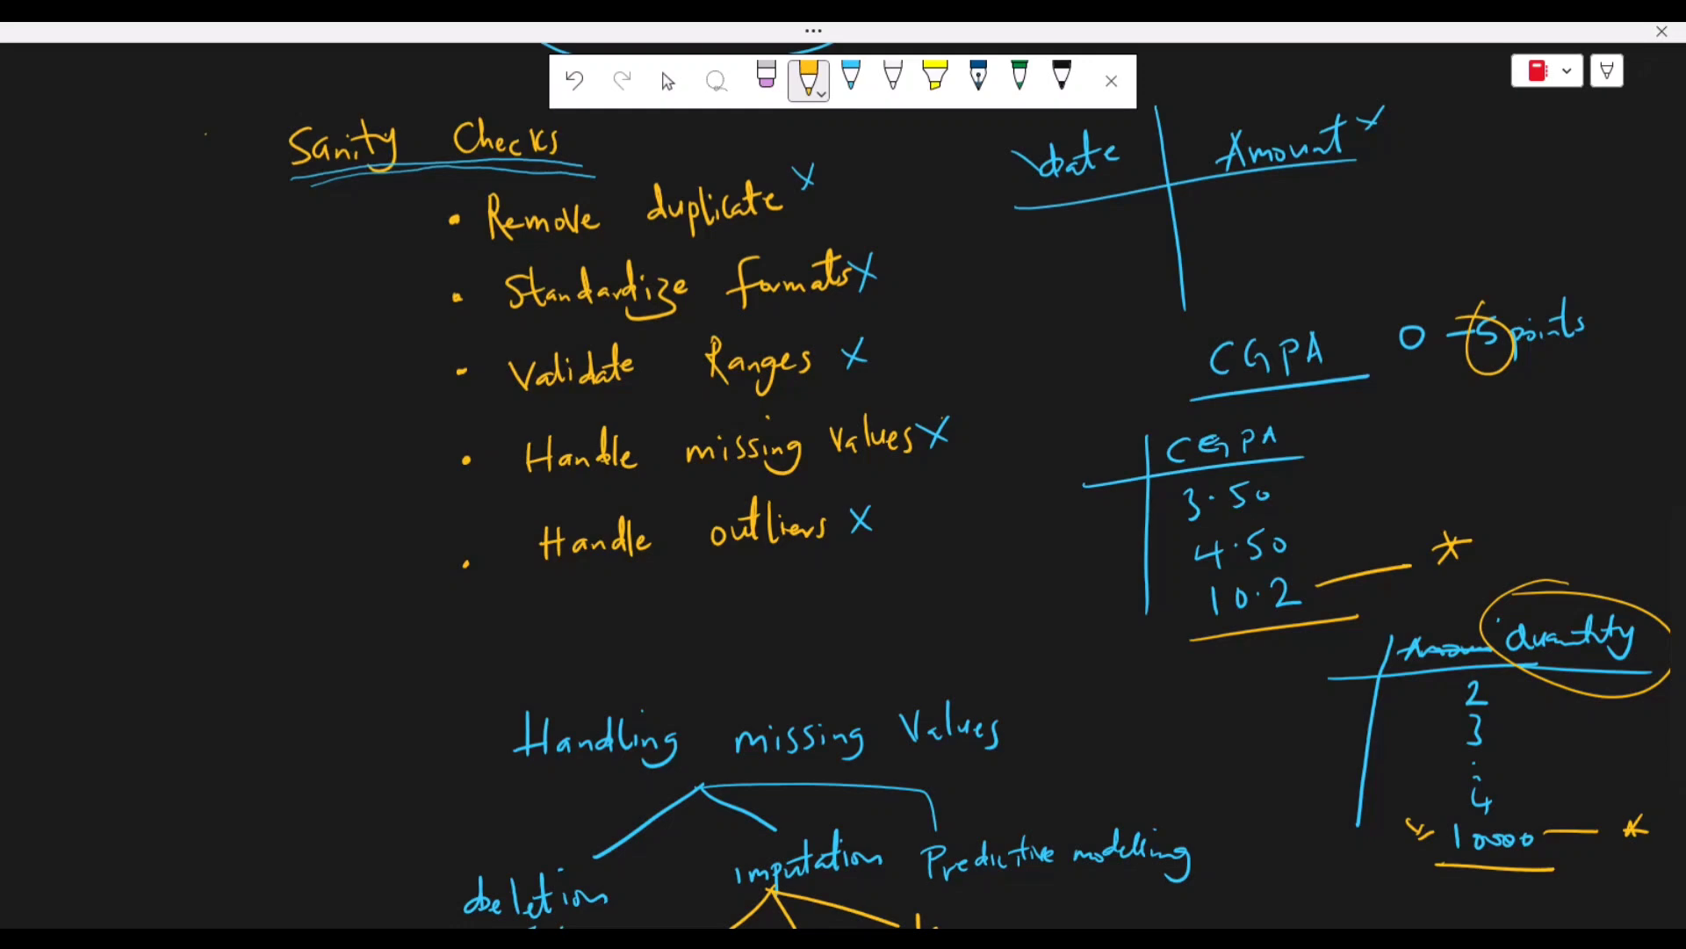
pyautogui.scroll(3, 249, 633)
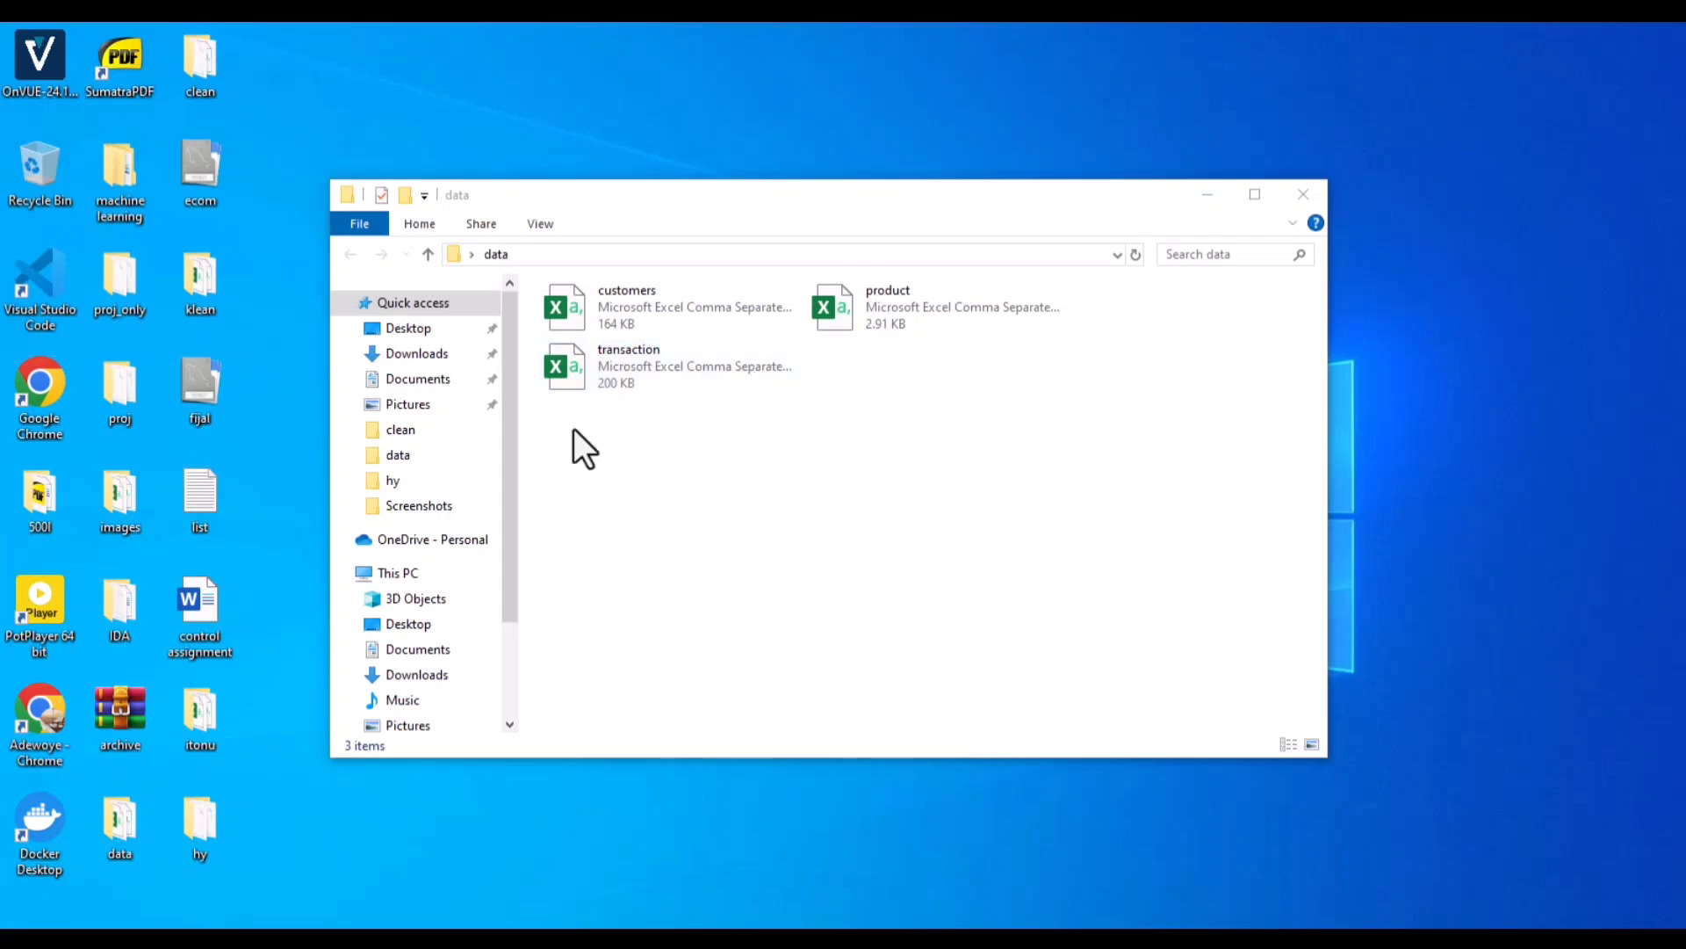
# - Open the customers CSV file in Excel and autofit columns A to F, from CustomerID to ShippingAddress
pyautogui.click(617, 317)
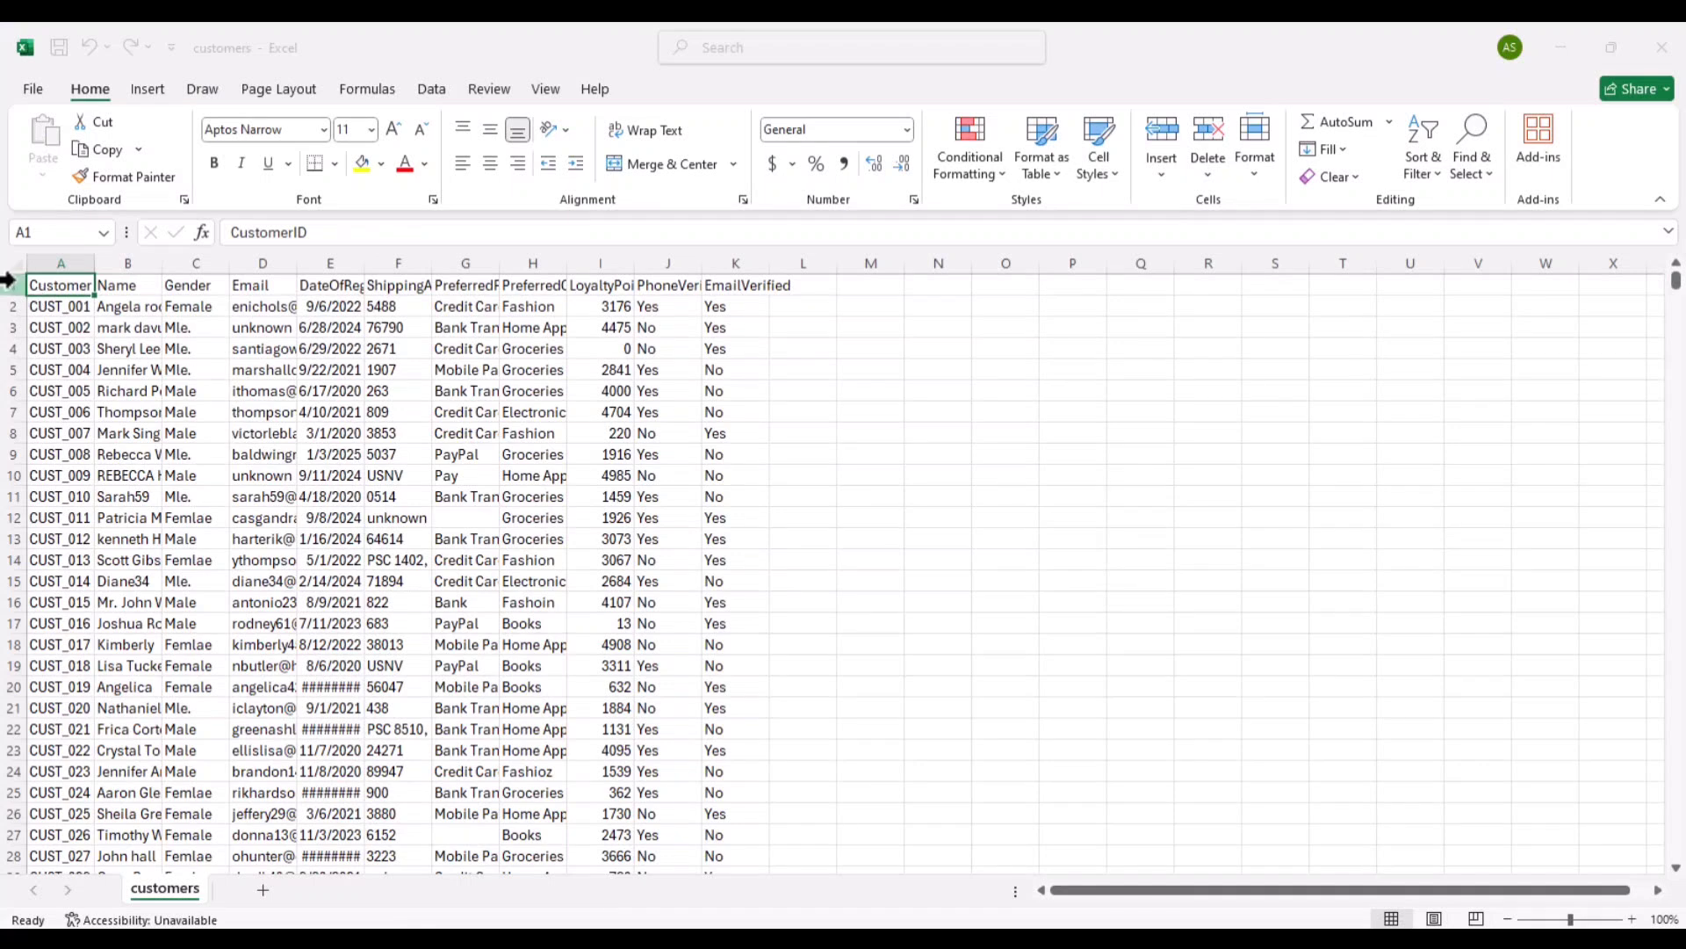
pyautogui.doubleClick(92, 263)
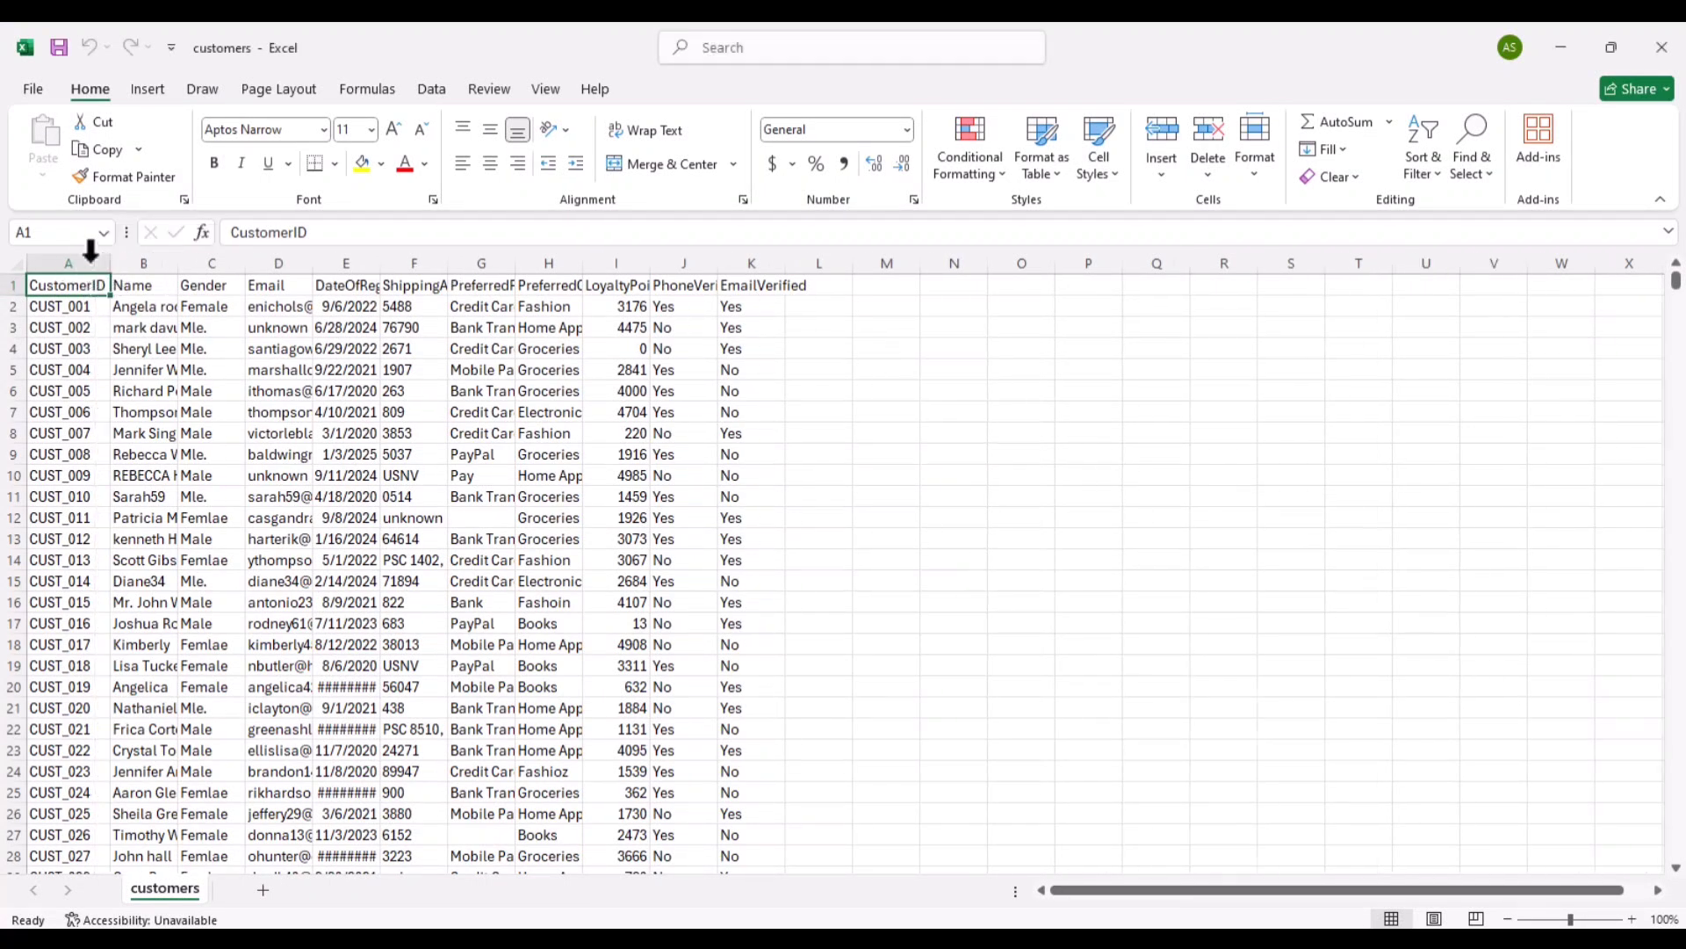
pyautogui.doubleClick(176, 262)
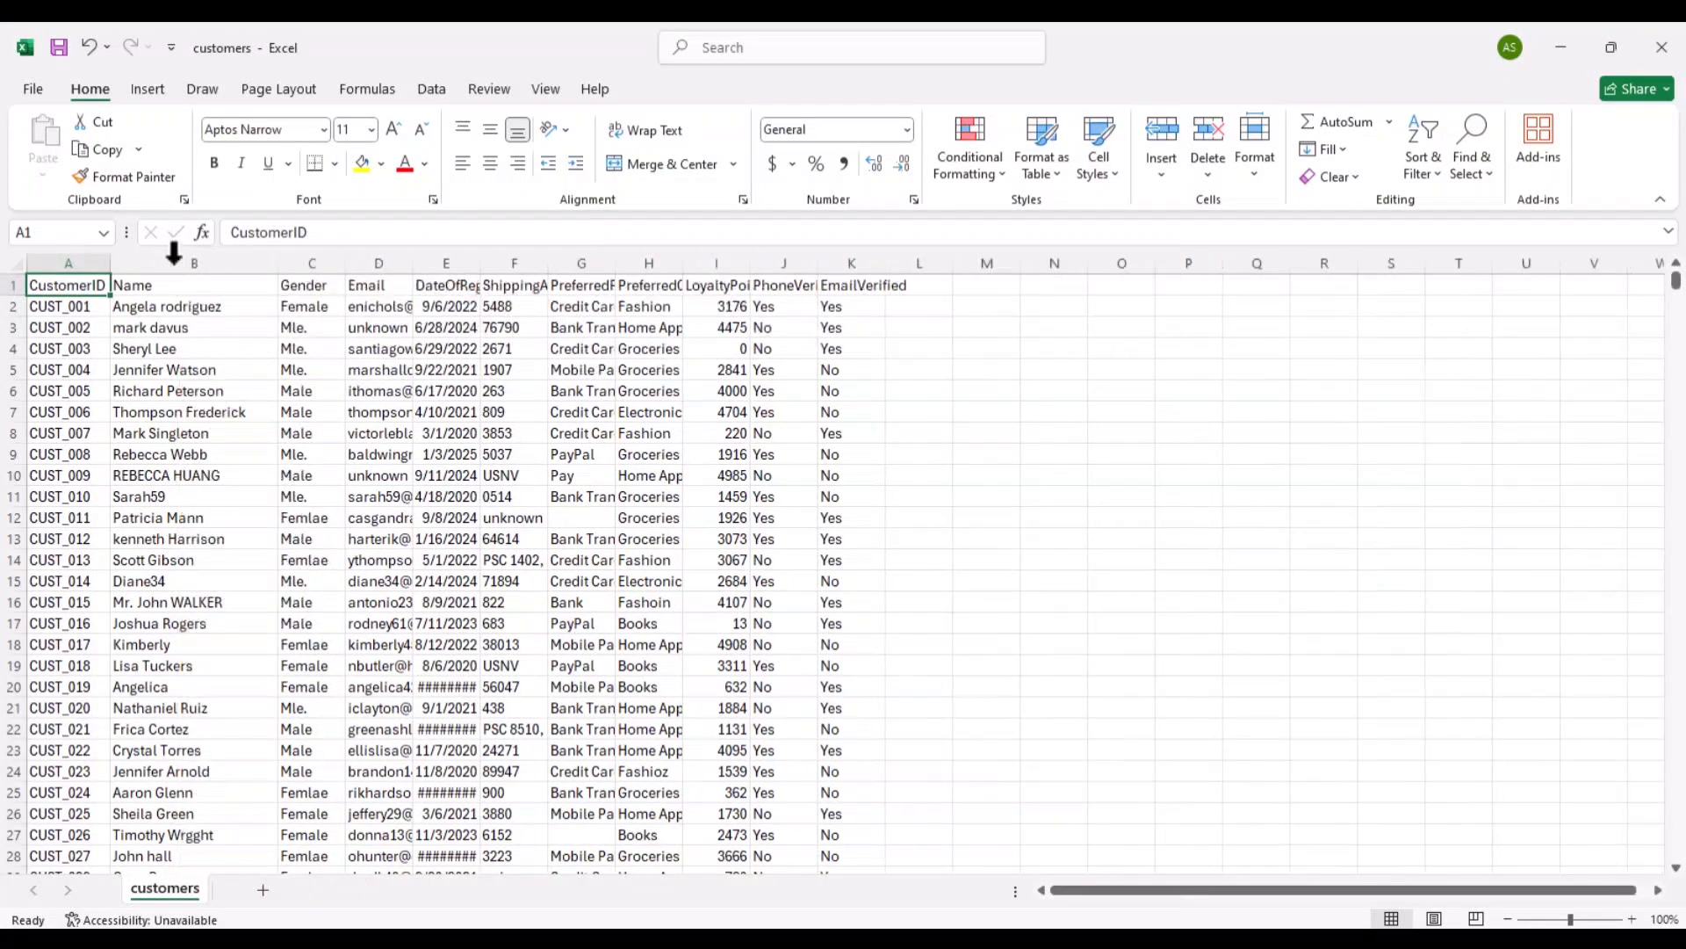
pyautogui.doubleClick(346, 262)
pyautogui.doubleClick(400, 262)
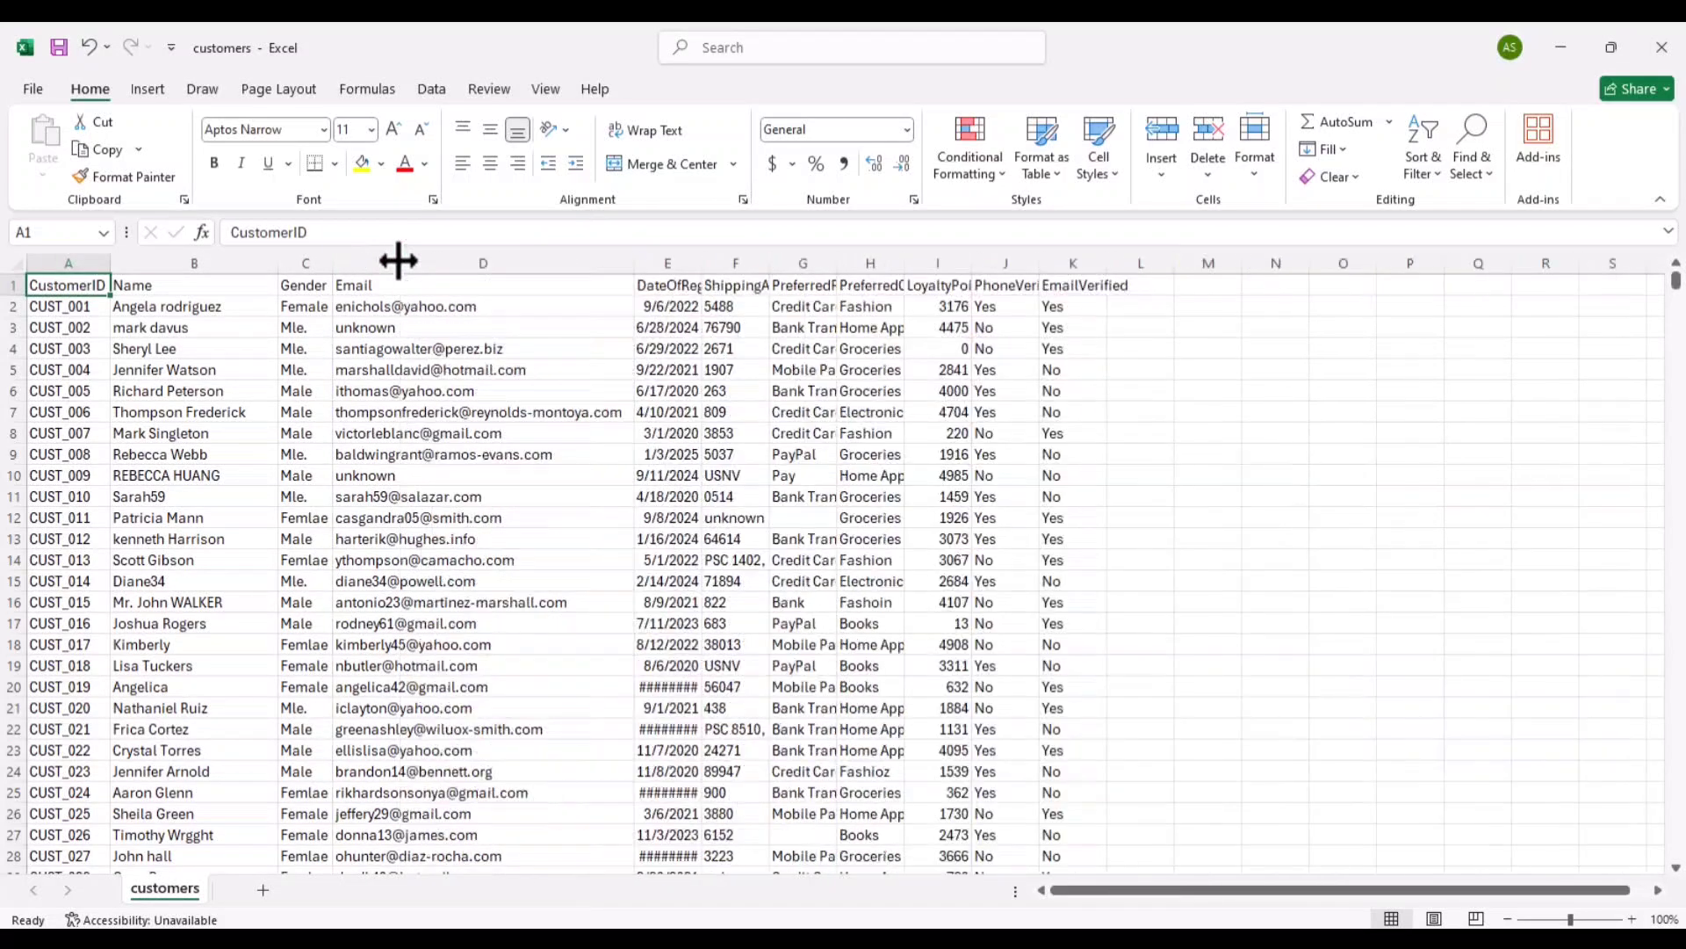
pyautogui.doubleClick(703, 262)
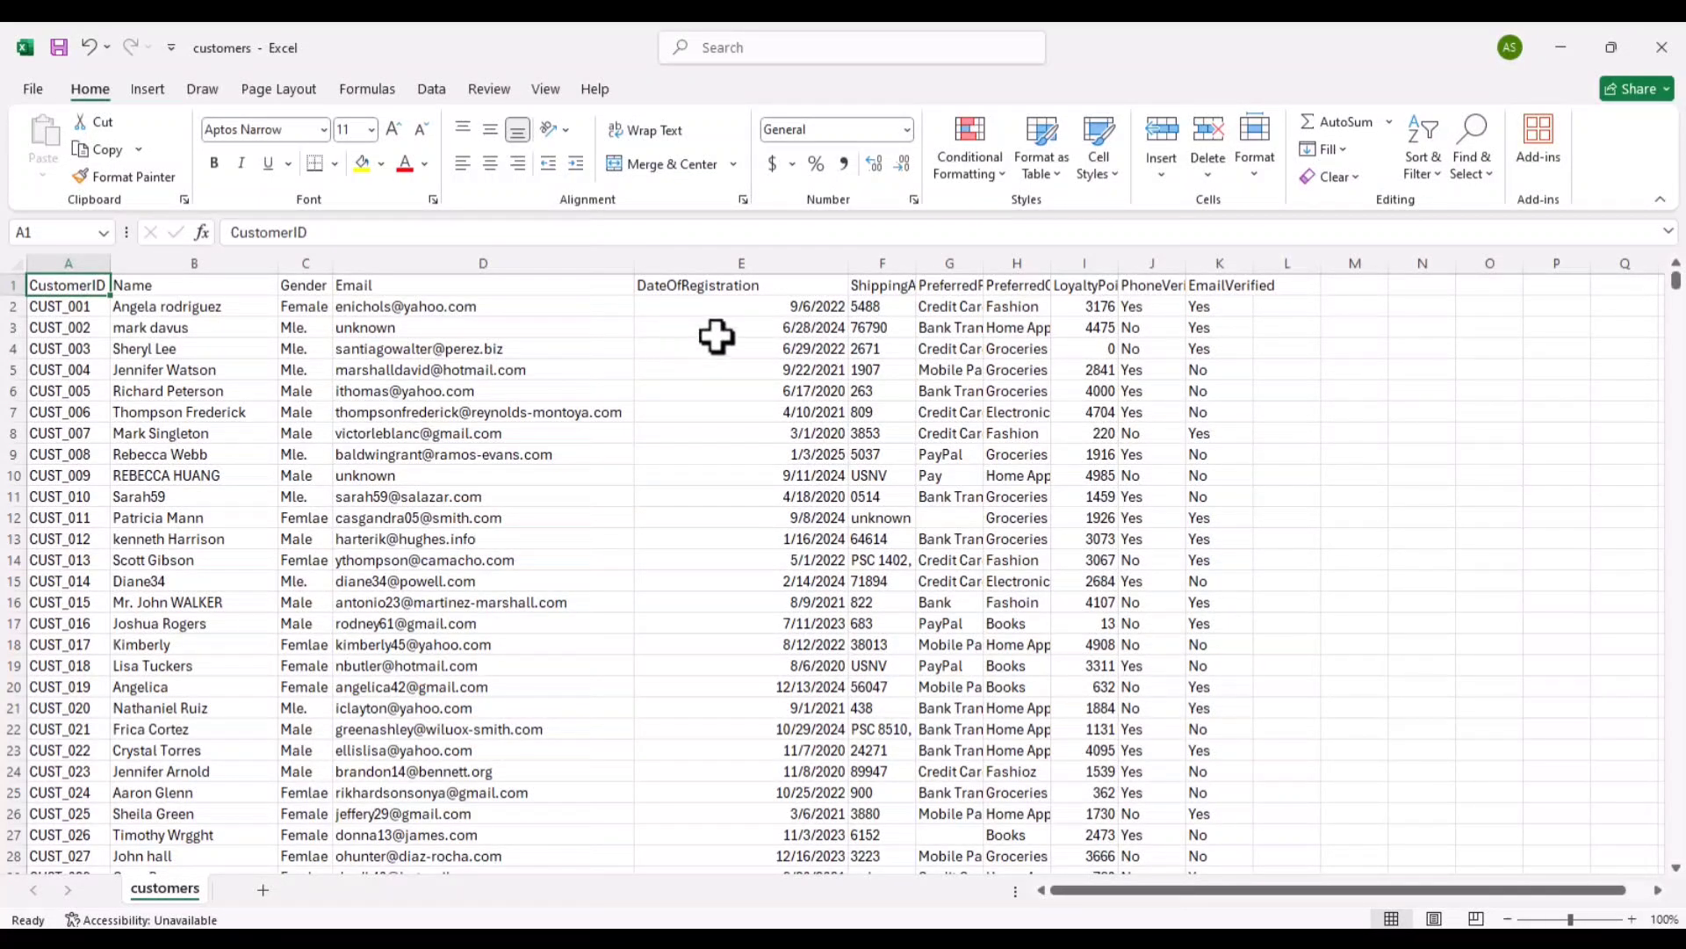
pyautogui.doubleClick(924, 263)
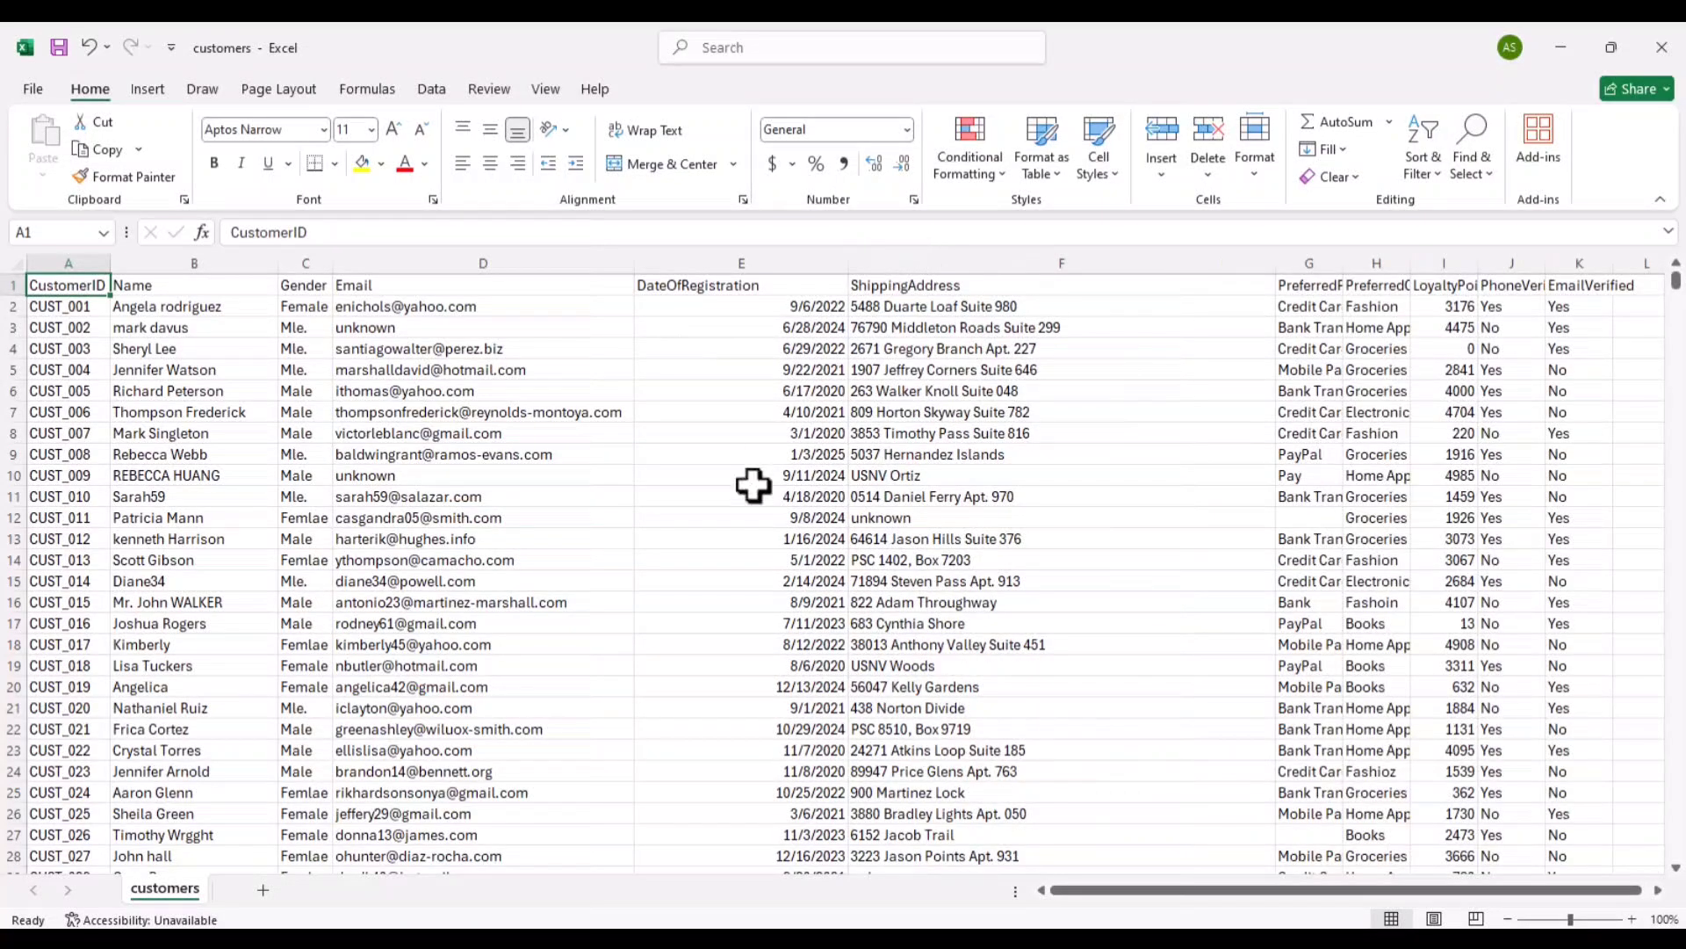
# - Look through the registration dates in the customer rows and autofit the PreferredPaymentMethod column
pyautogui.scroll(-4, 752, 486)
pyautogui.scroll(-10, 753, 486)
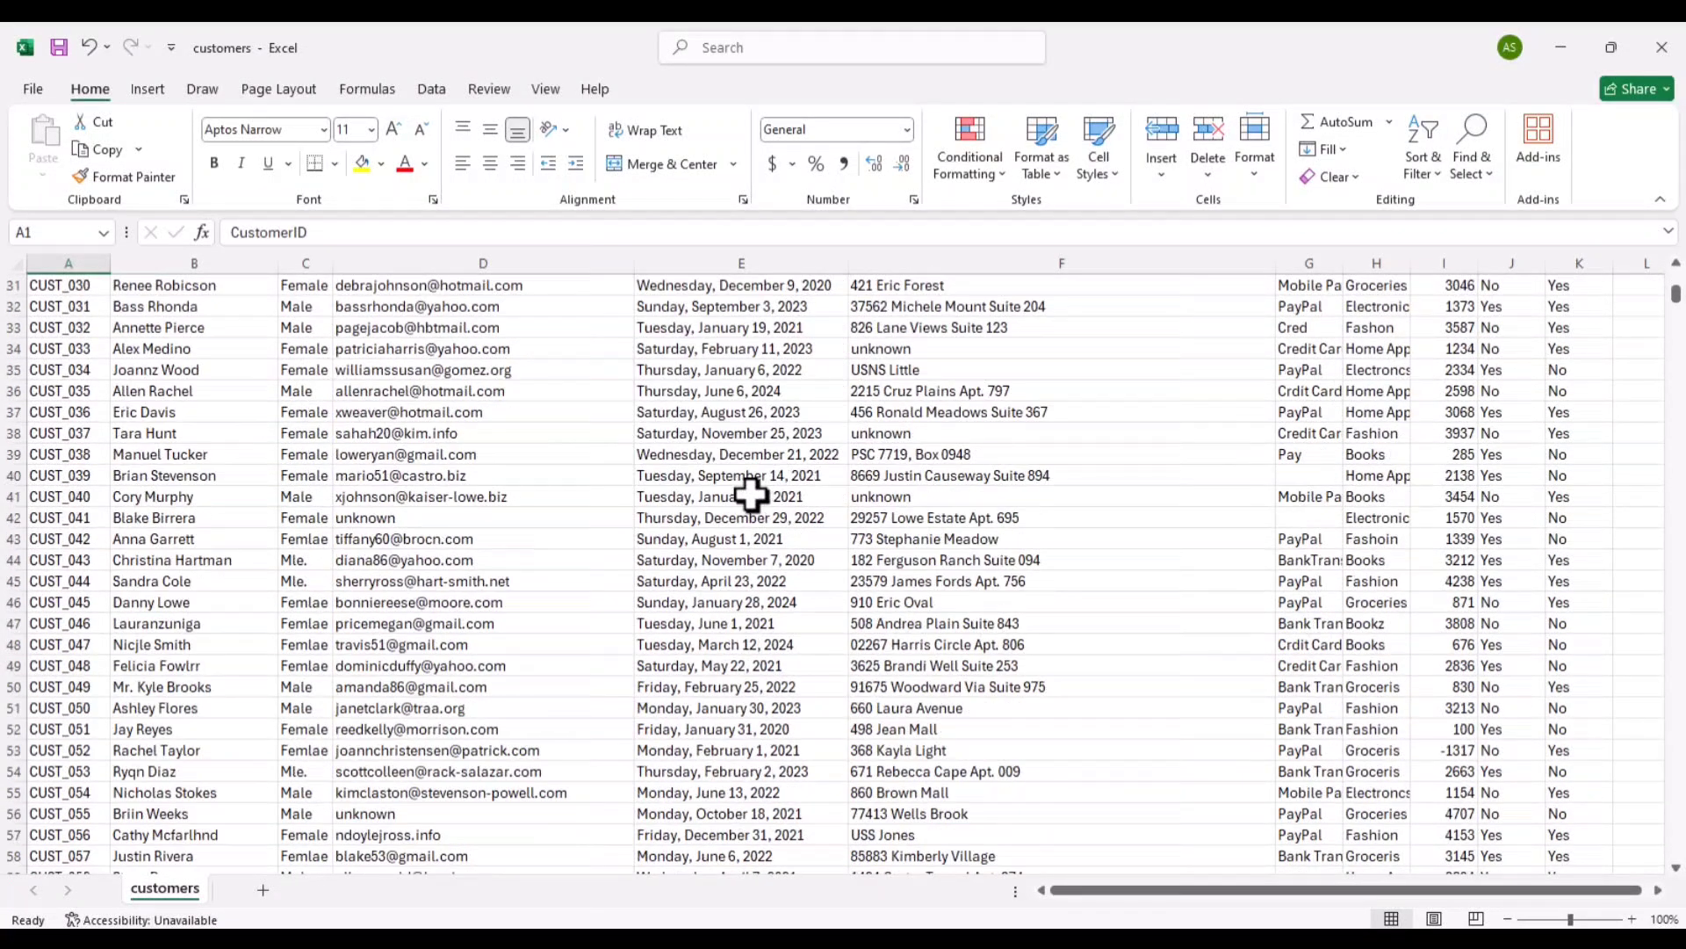
pyautogui.scroll(14, 751, 494)
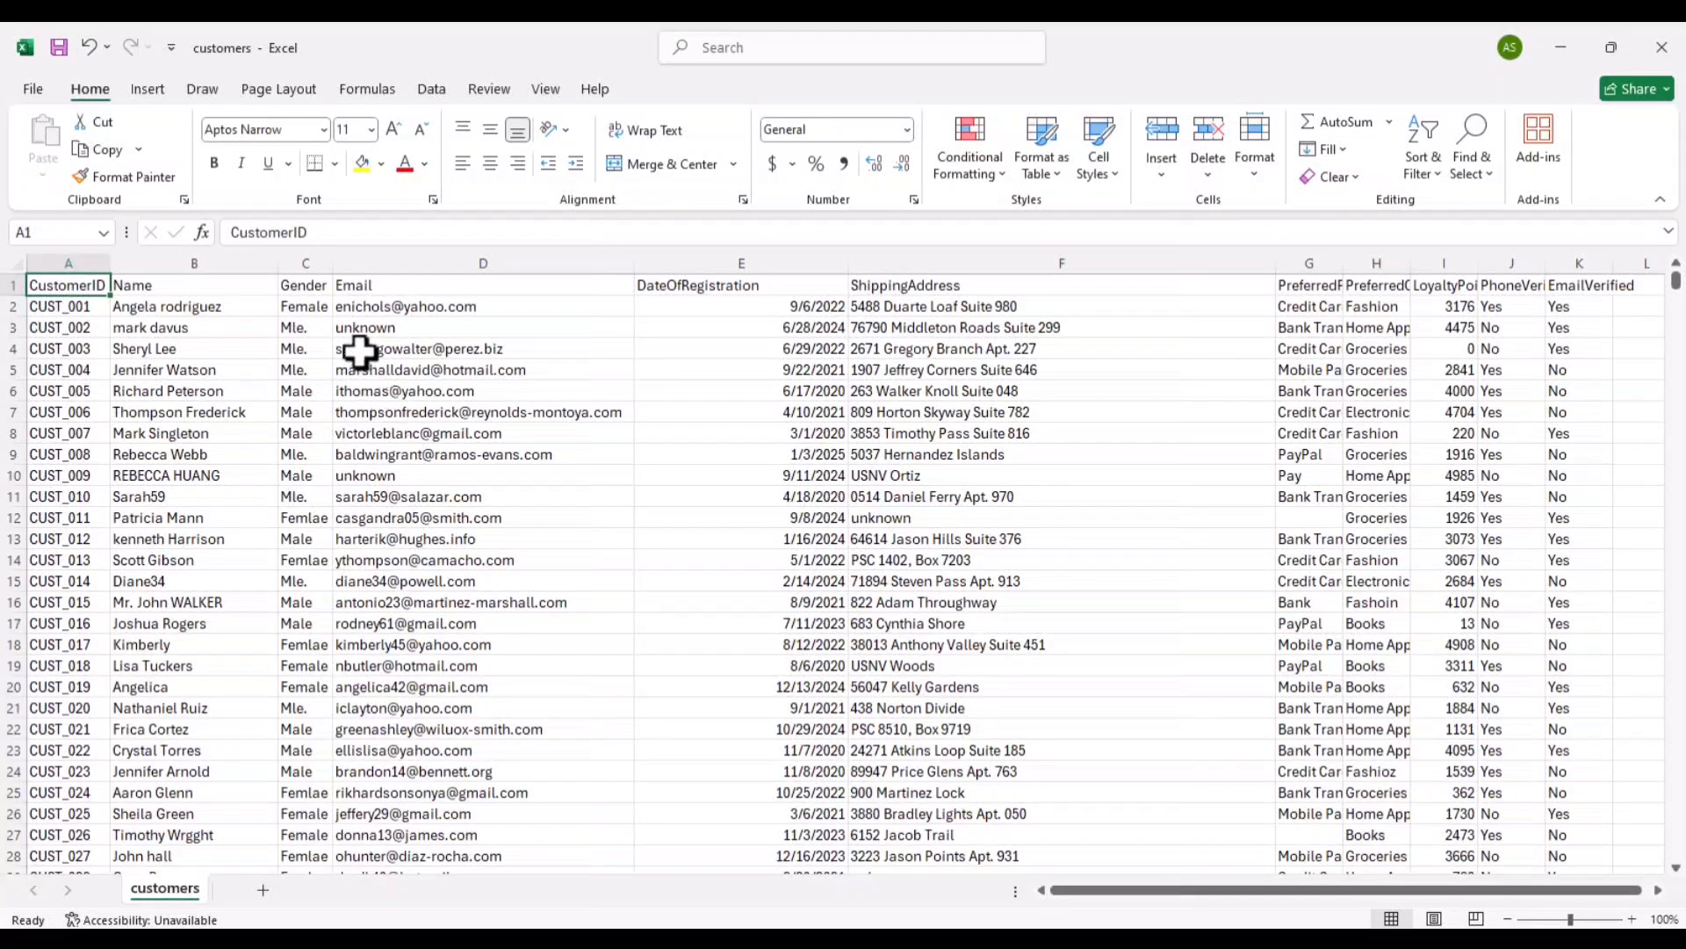
pyautogui.moveTo(1128, 891); pyautogui.dragTo(1173, 887)
pyautogui.scroll(-3, 703, 334)
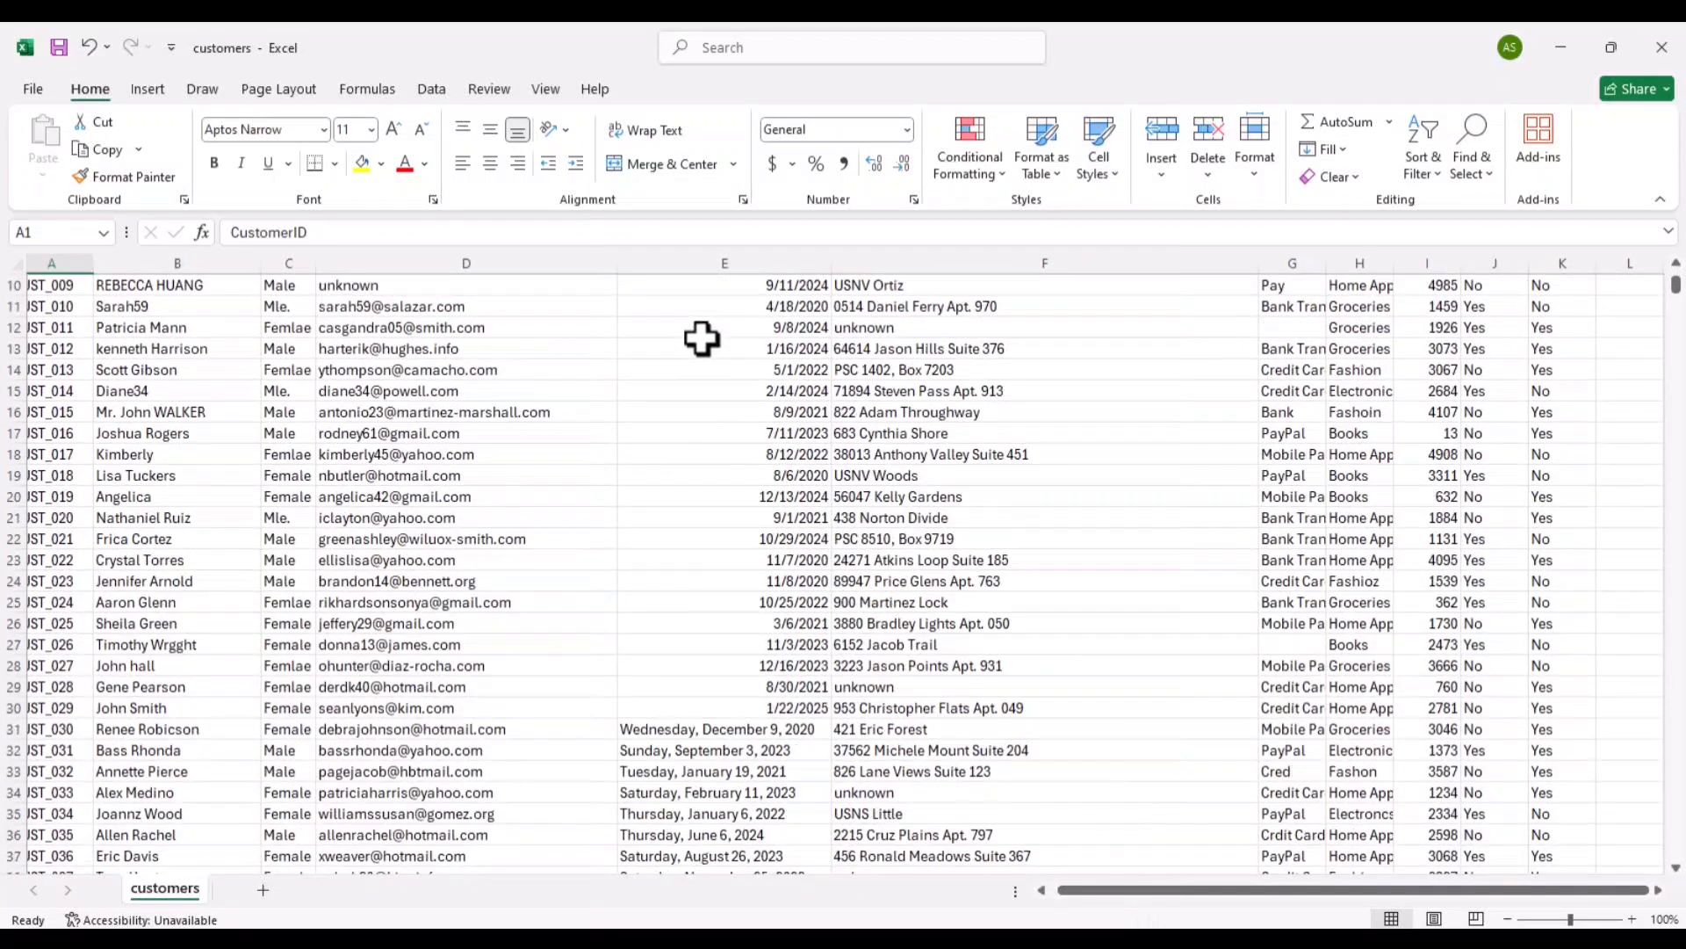
pyautogui.scroll(-2, 702, 339)
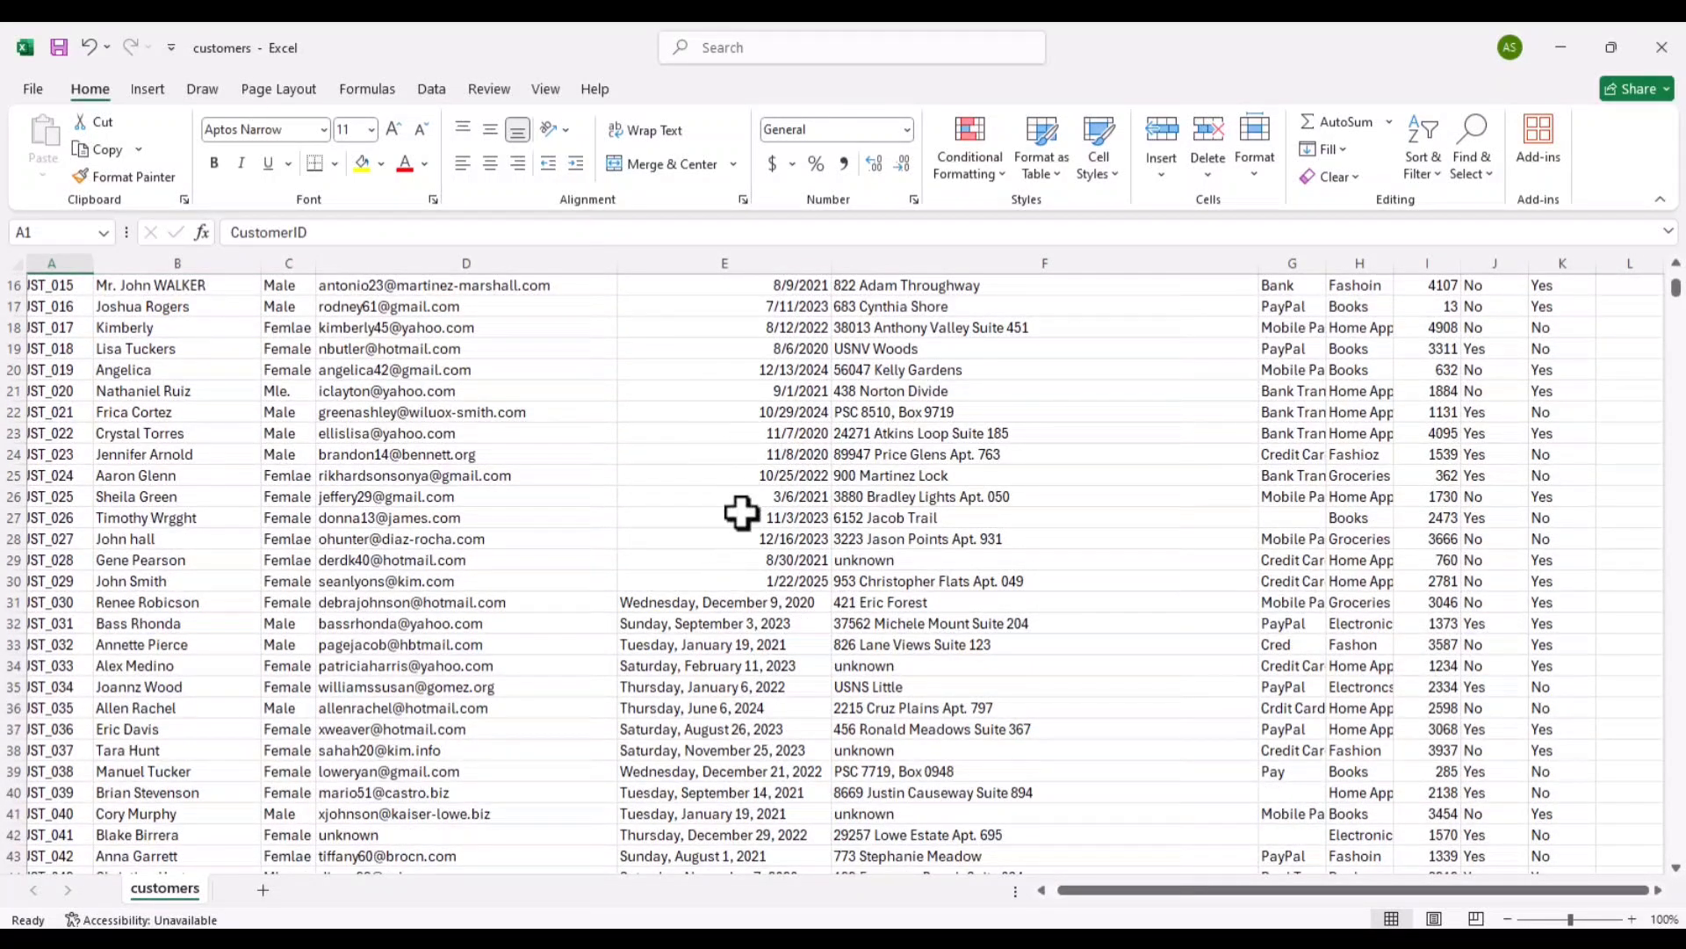
pyautogui.moveTo(1251, 889); pyautogui.dragTo(1299, 883)
pyautogui.doubleClick(1324, 265)
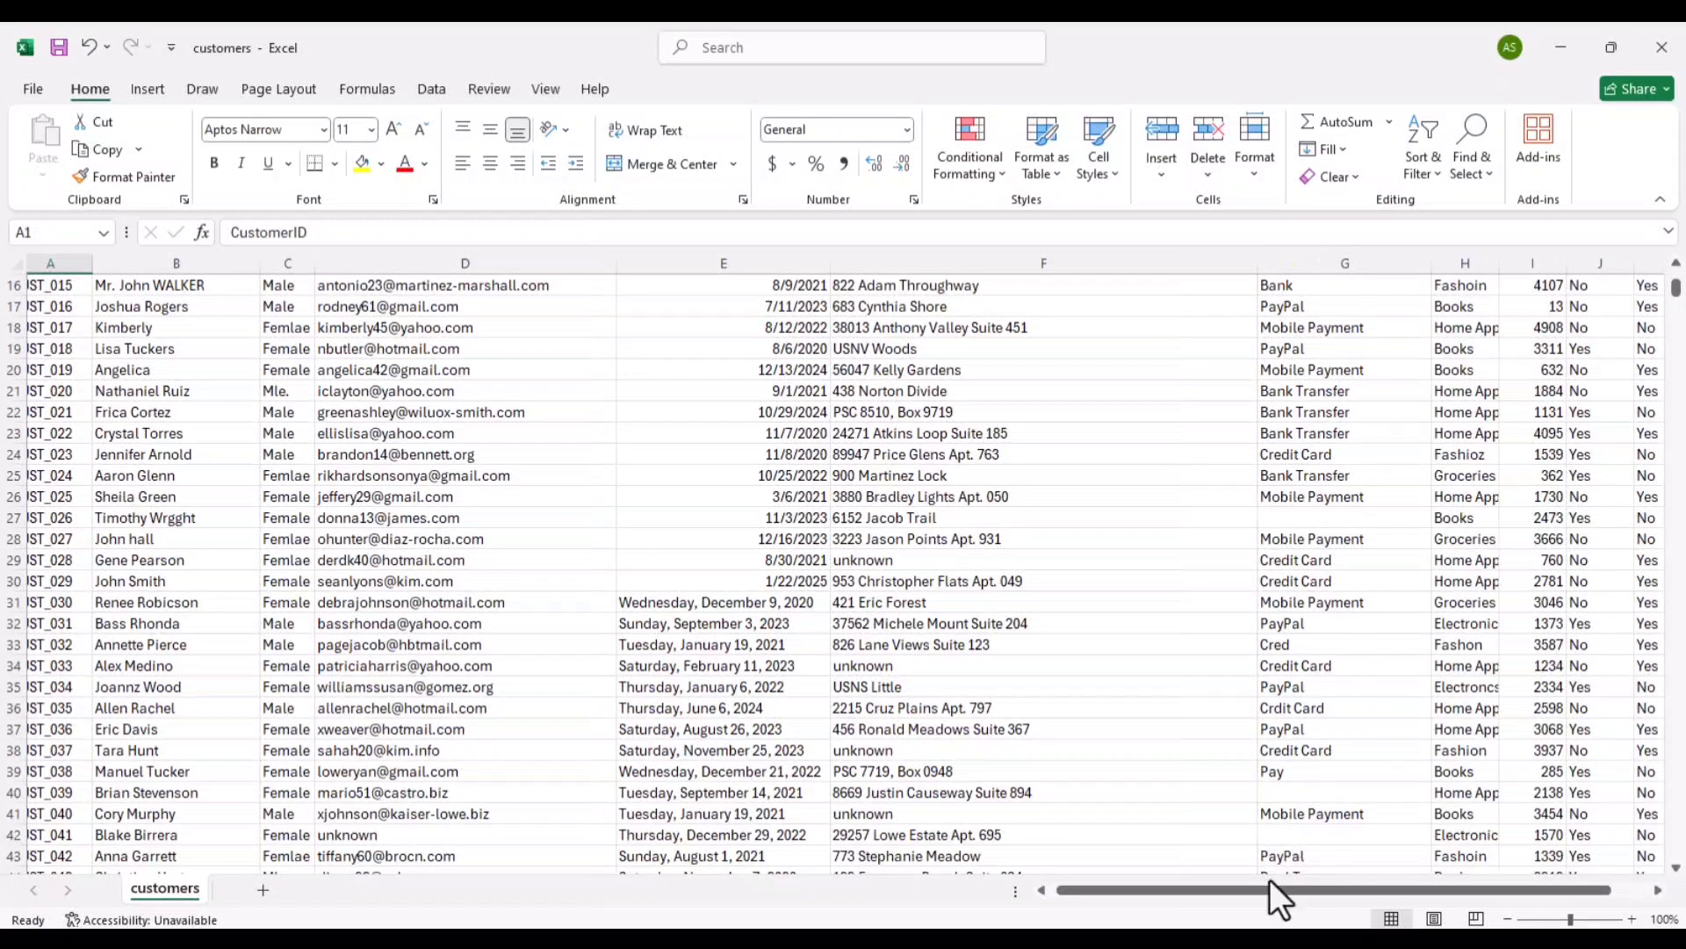
# - Autofit the PreferredCategories column so its full header and entries fit
pyautogui.moveTo(1270, 882)
pyautogui.mouseDown()
pyautogui.moveTo(1245, 890)
pyautogui.moveTo(1279, 891)
pyautogui.mouseUp()
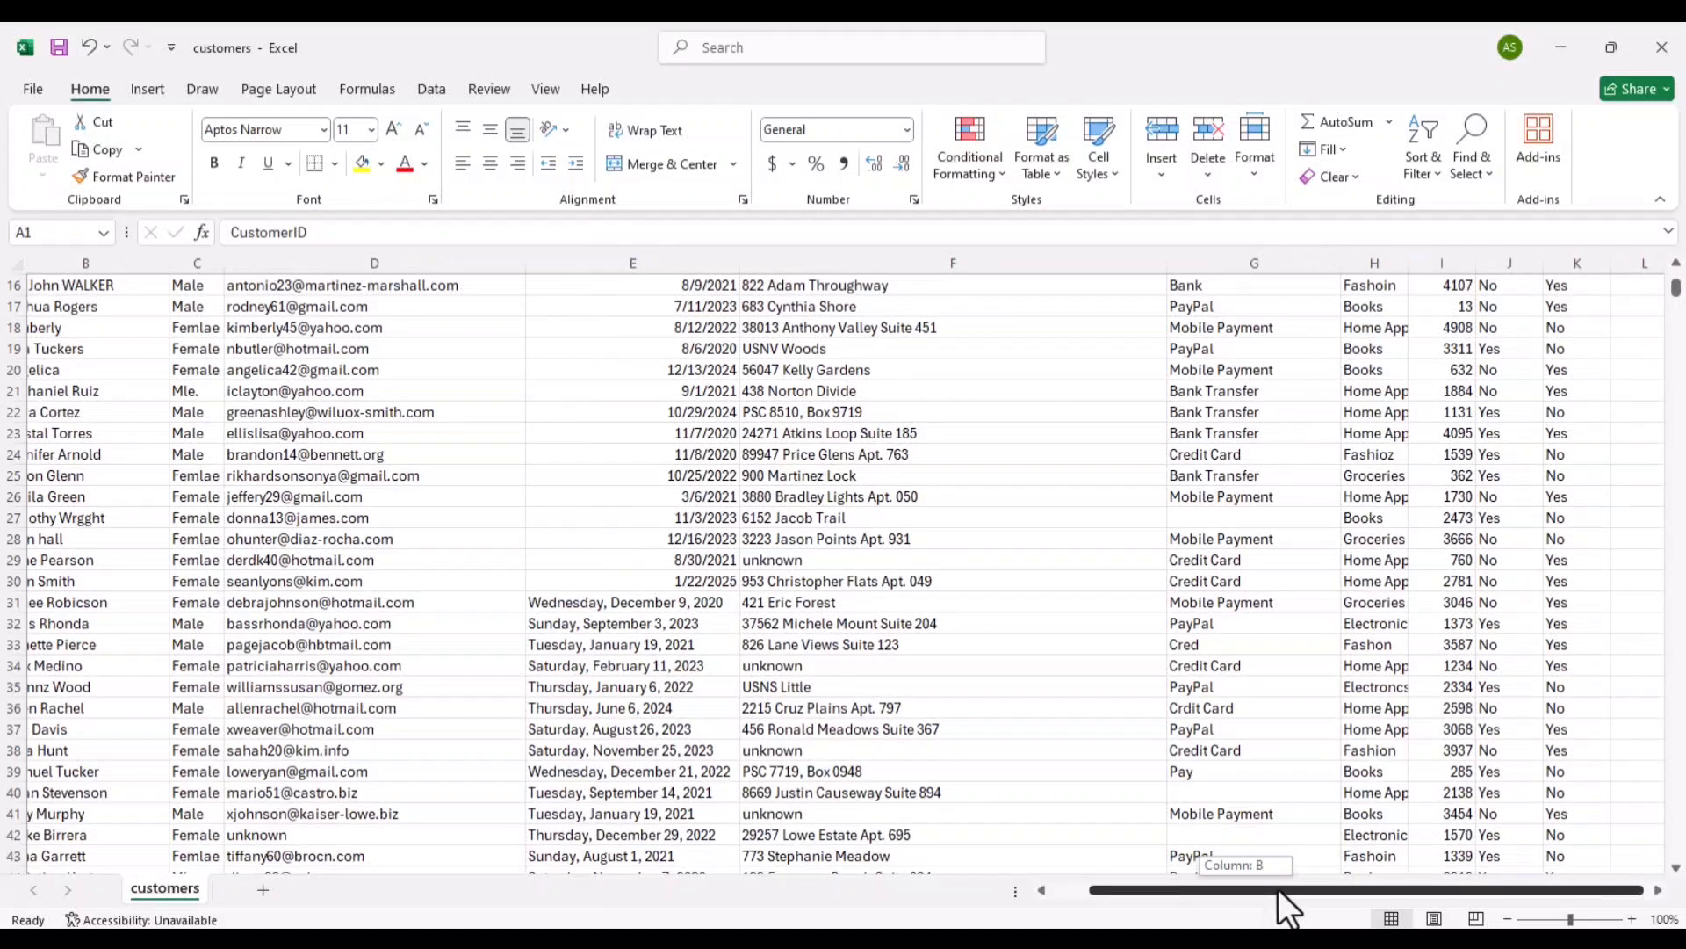
pyautogui.scroll(5, 1265, 512)
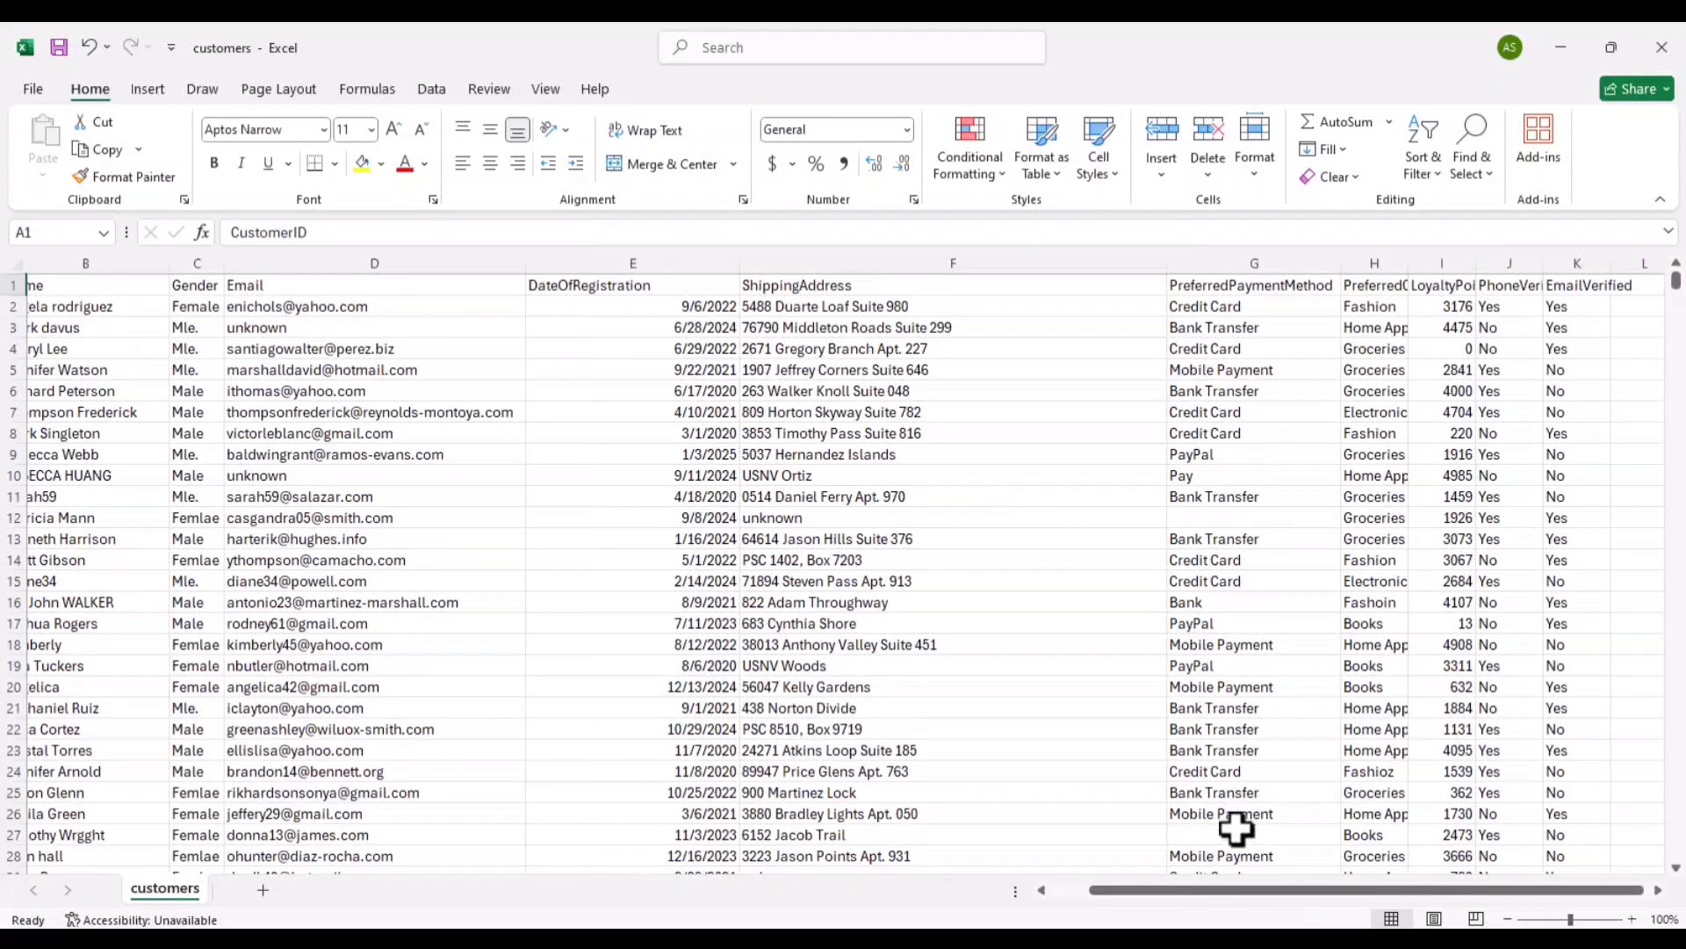
pyautogui.moveTo(1228, 882); pyautogui.dragTo(1279, 882)
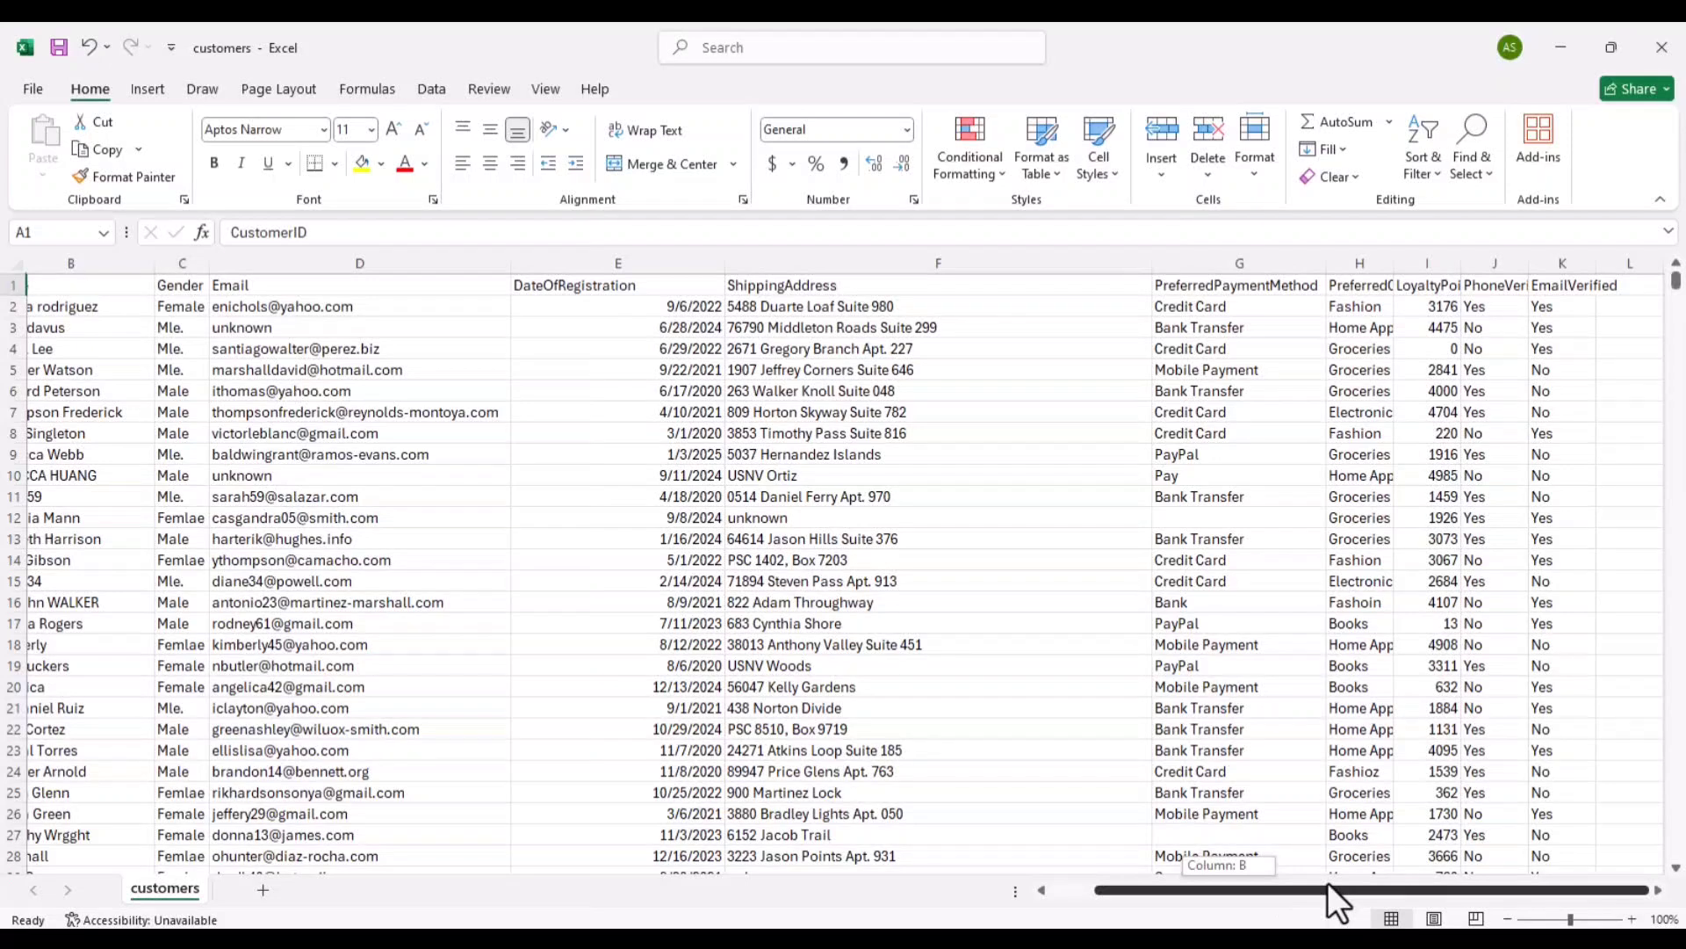
pyautogui.moveTo(1396, 259); pyautogui.dragTo(1396, 259)
pyautogui.doubleClick(1397, 259)
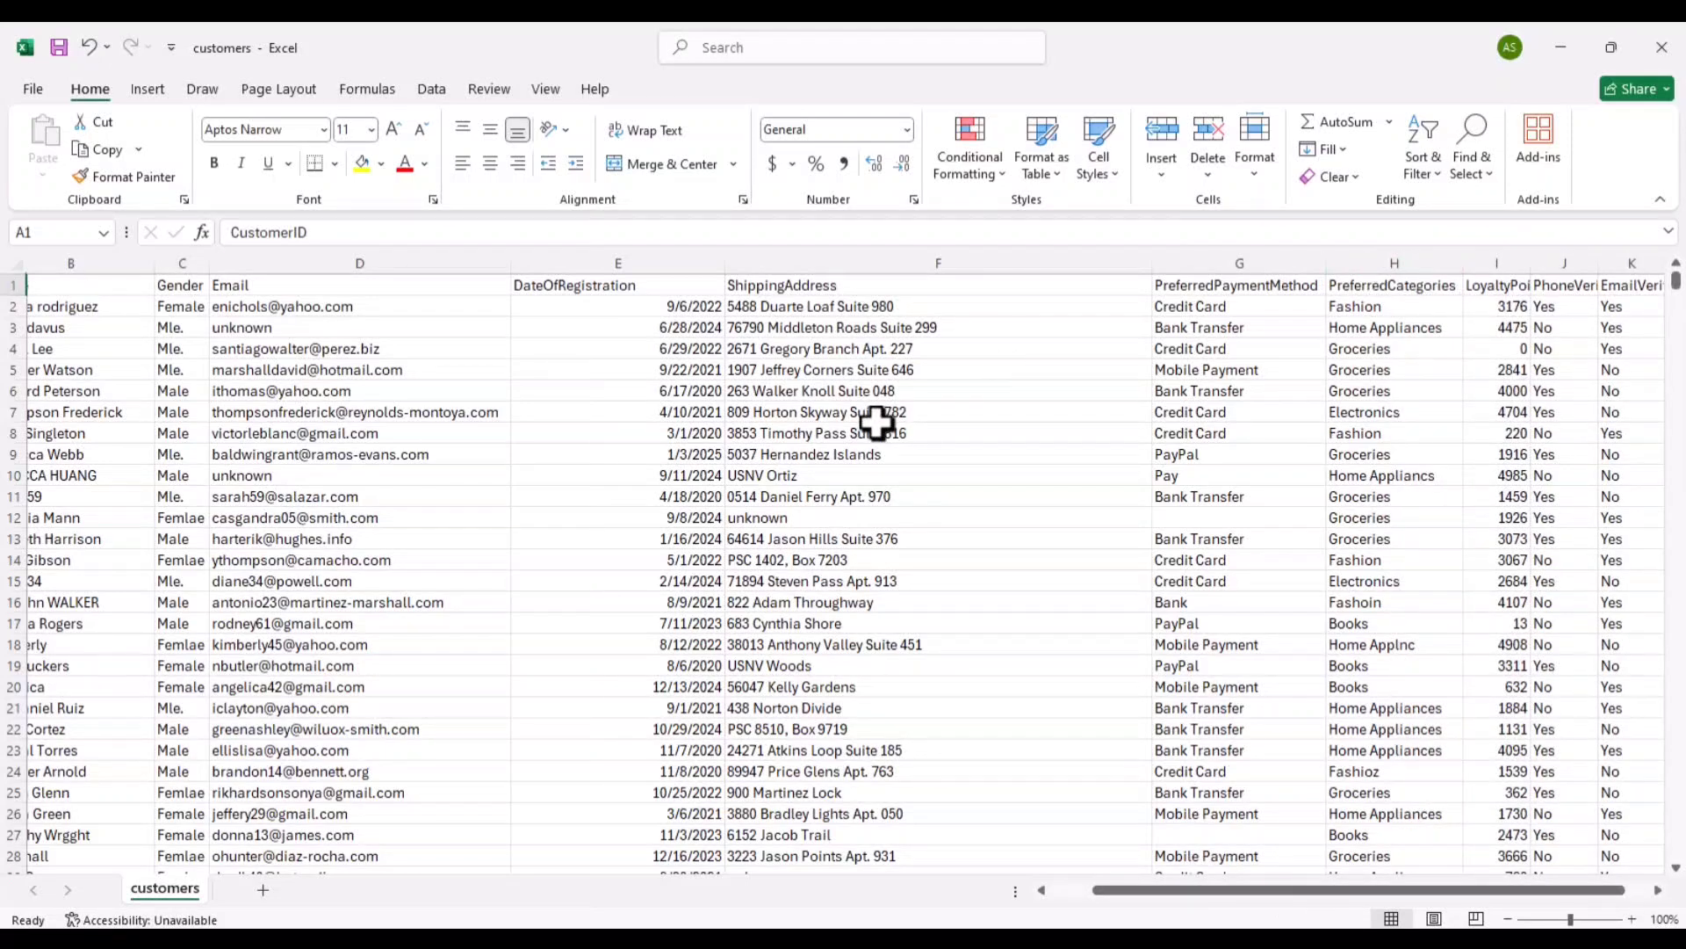
pyautogui.moveTo(1265, 890); pyautogui.dragTo(1177, 919)
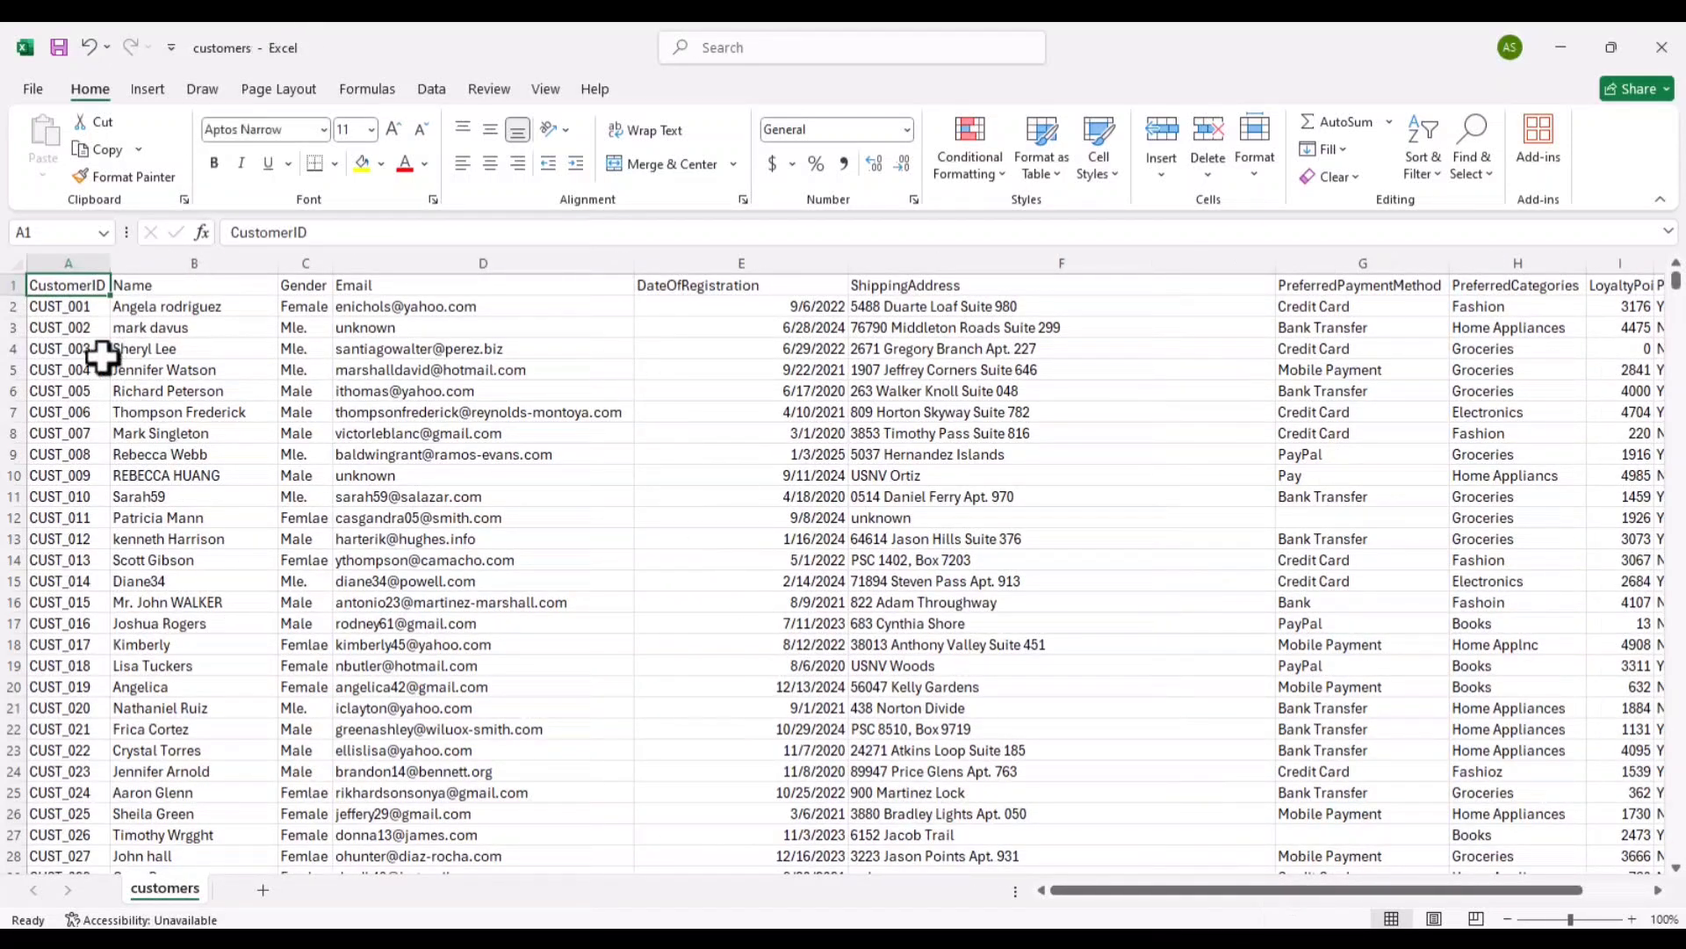
# - Remove duplicate rows from the entire customer table, comparing all columns and treating the first row as headers
pyautogui.click(65, 349)
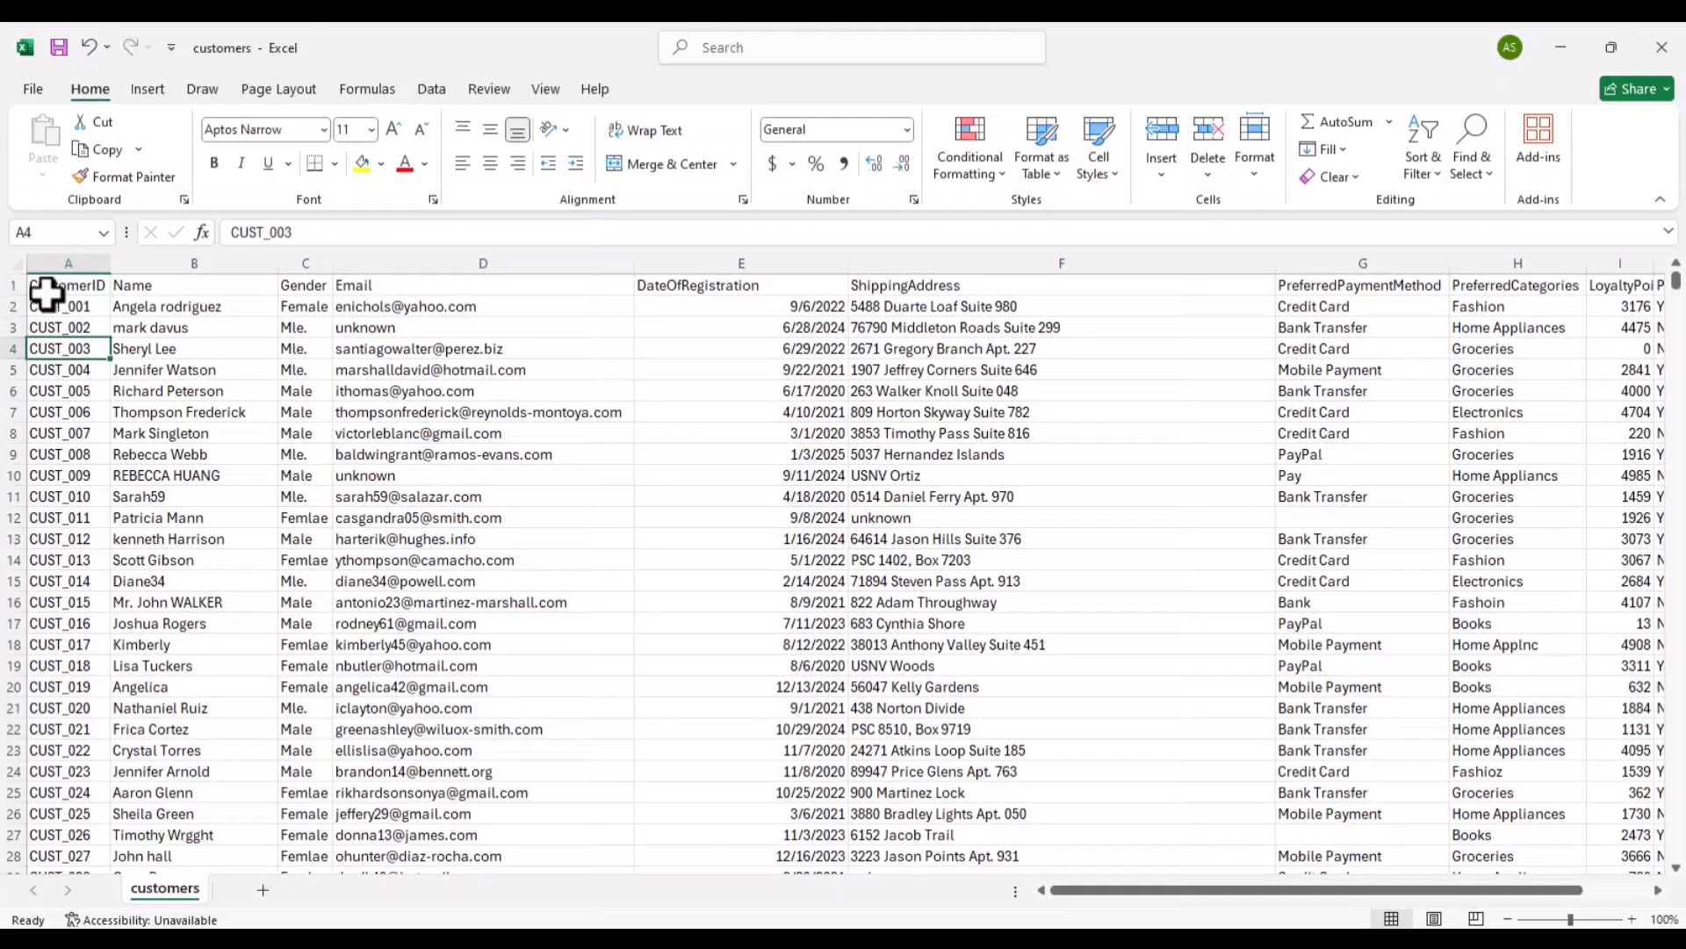
pyautogui.click(45, 292)
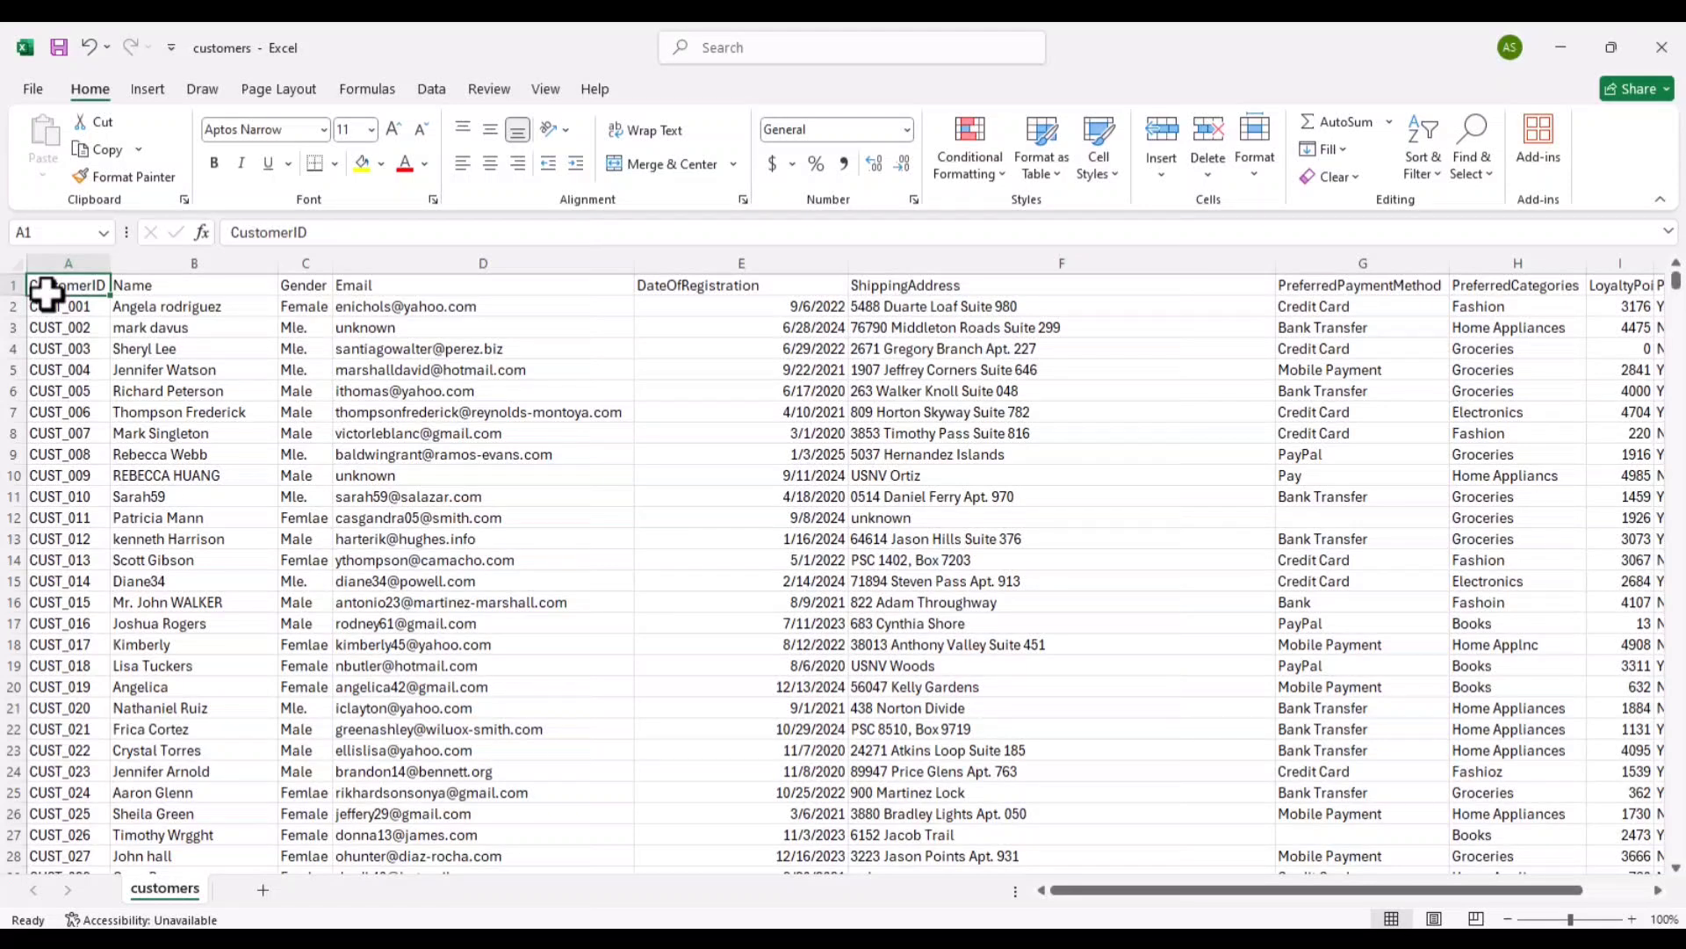
pyautogui.hotkey('ctrl', 'shift', 'End')
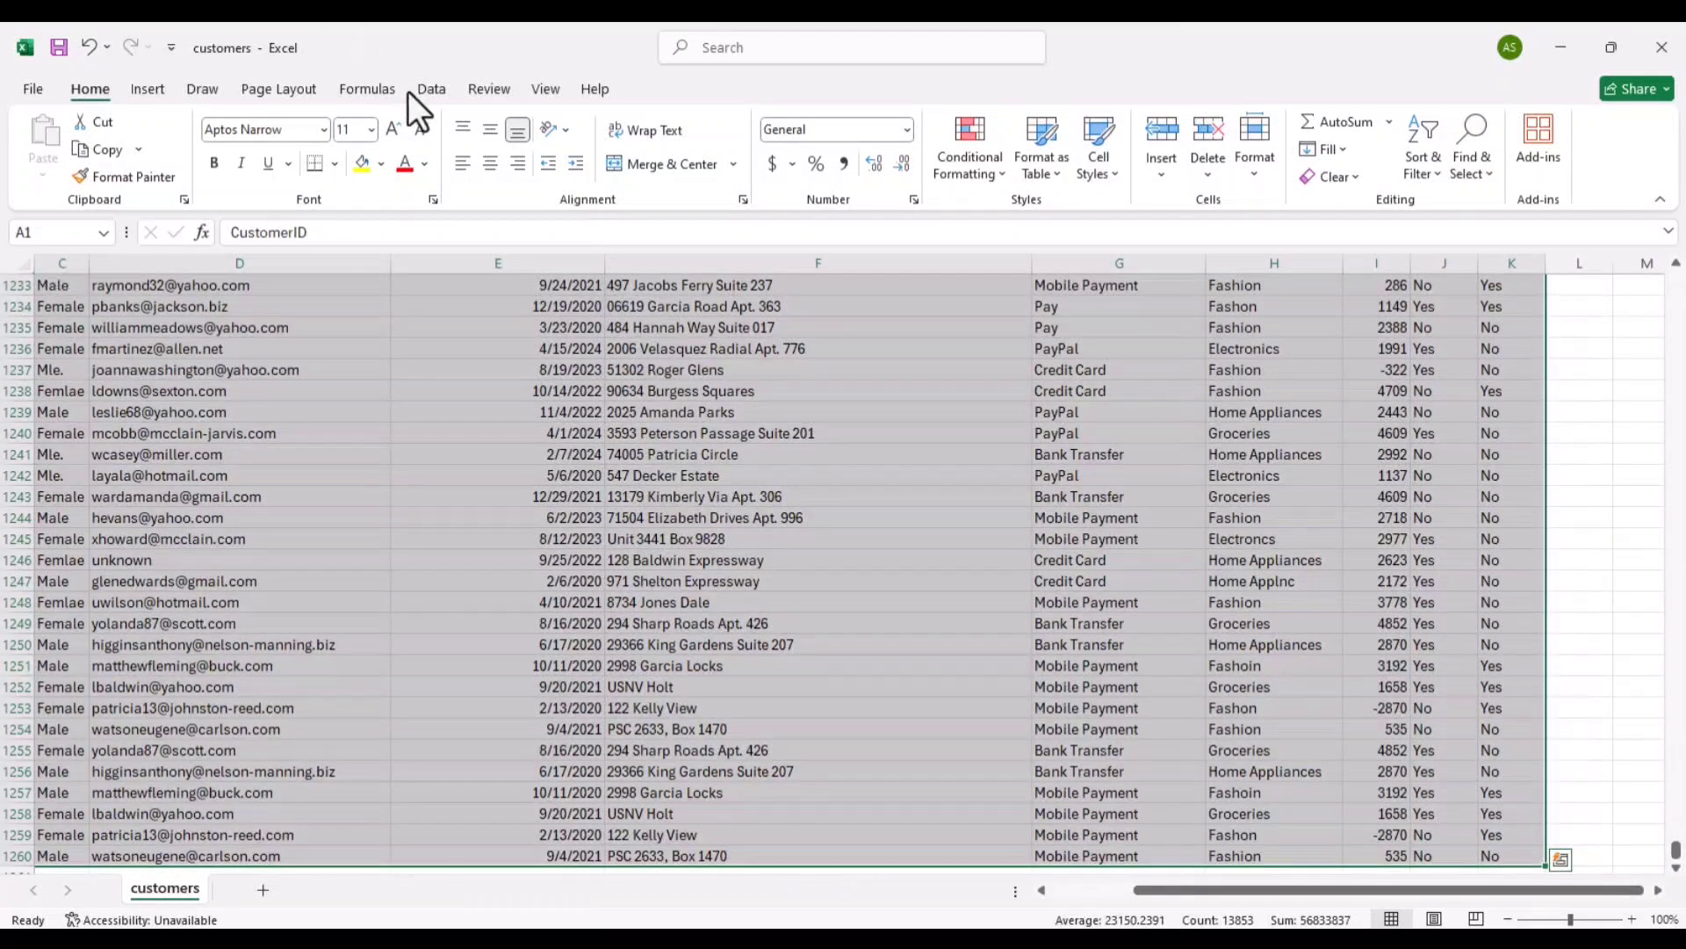
pyautogui.click(430, 90)
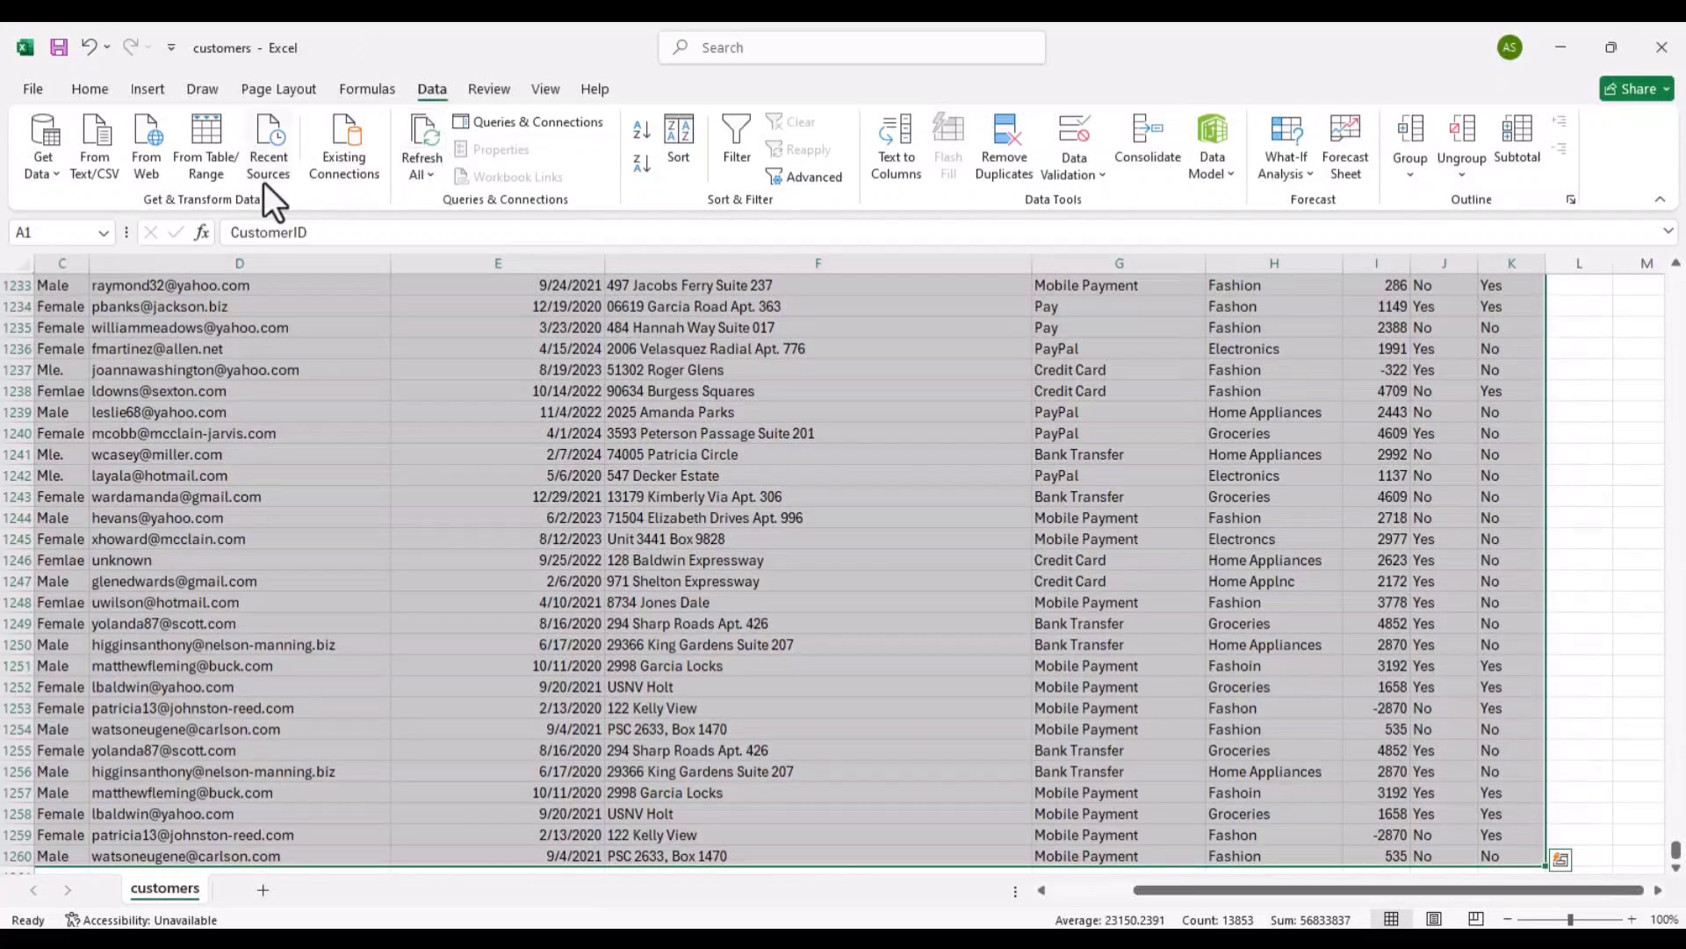
pyautogui.click(1004, 178)
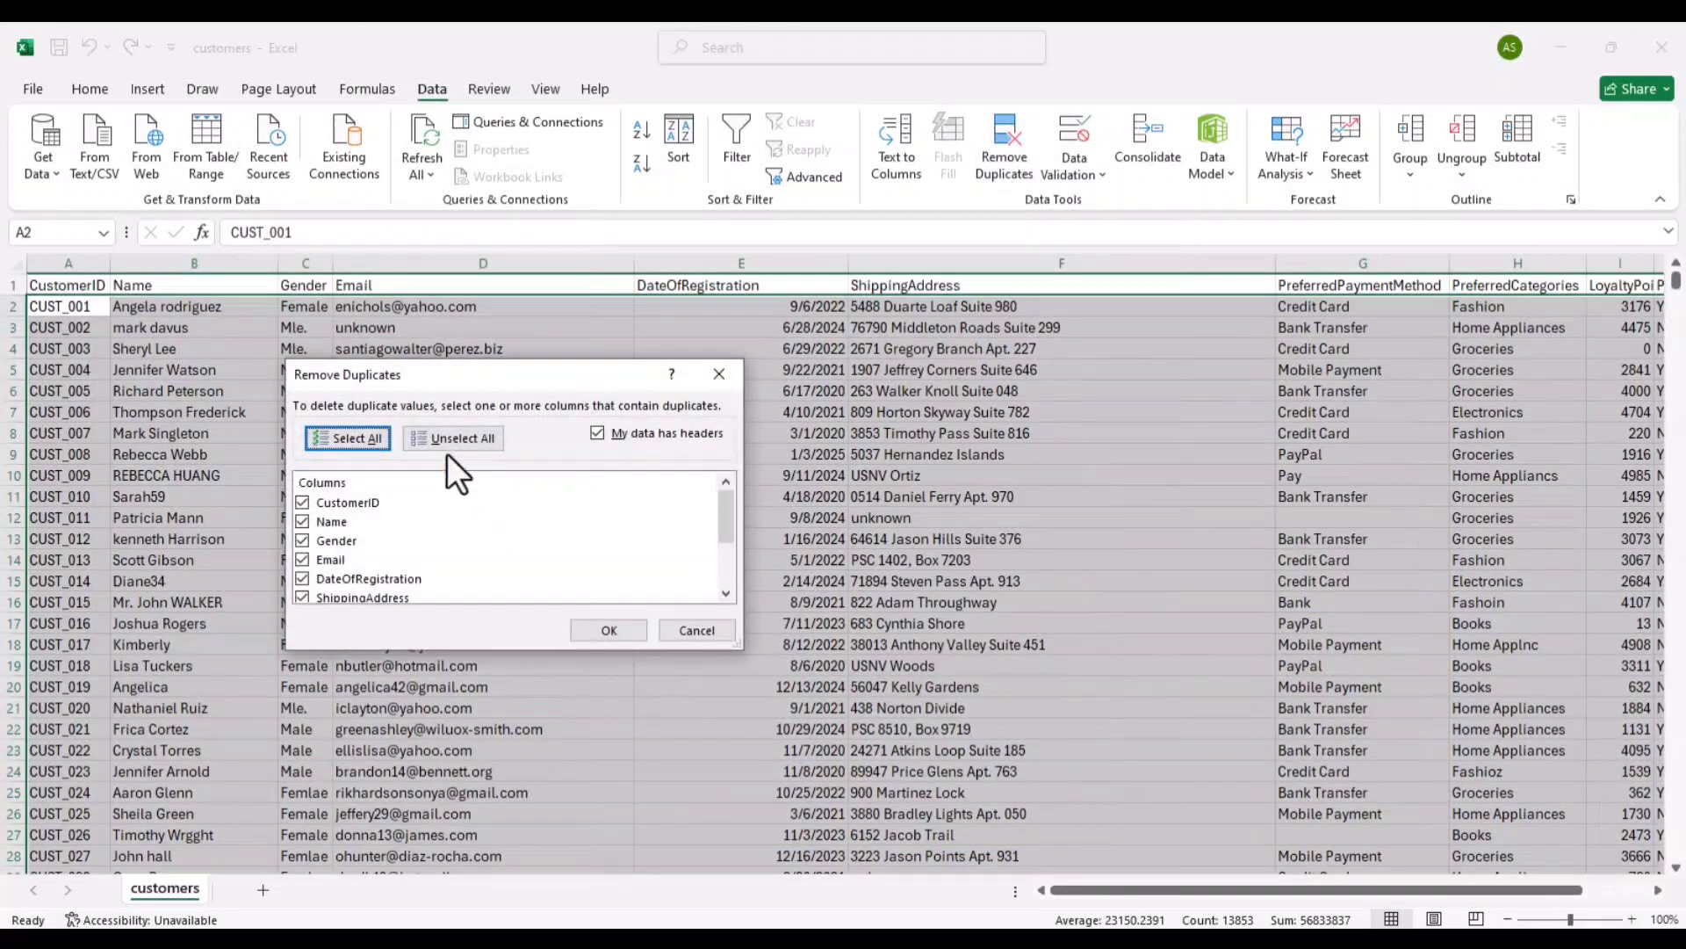
pyautogui.scroll(-2, 377, 550)
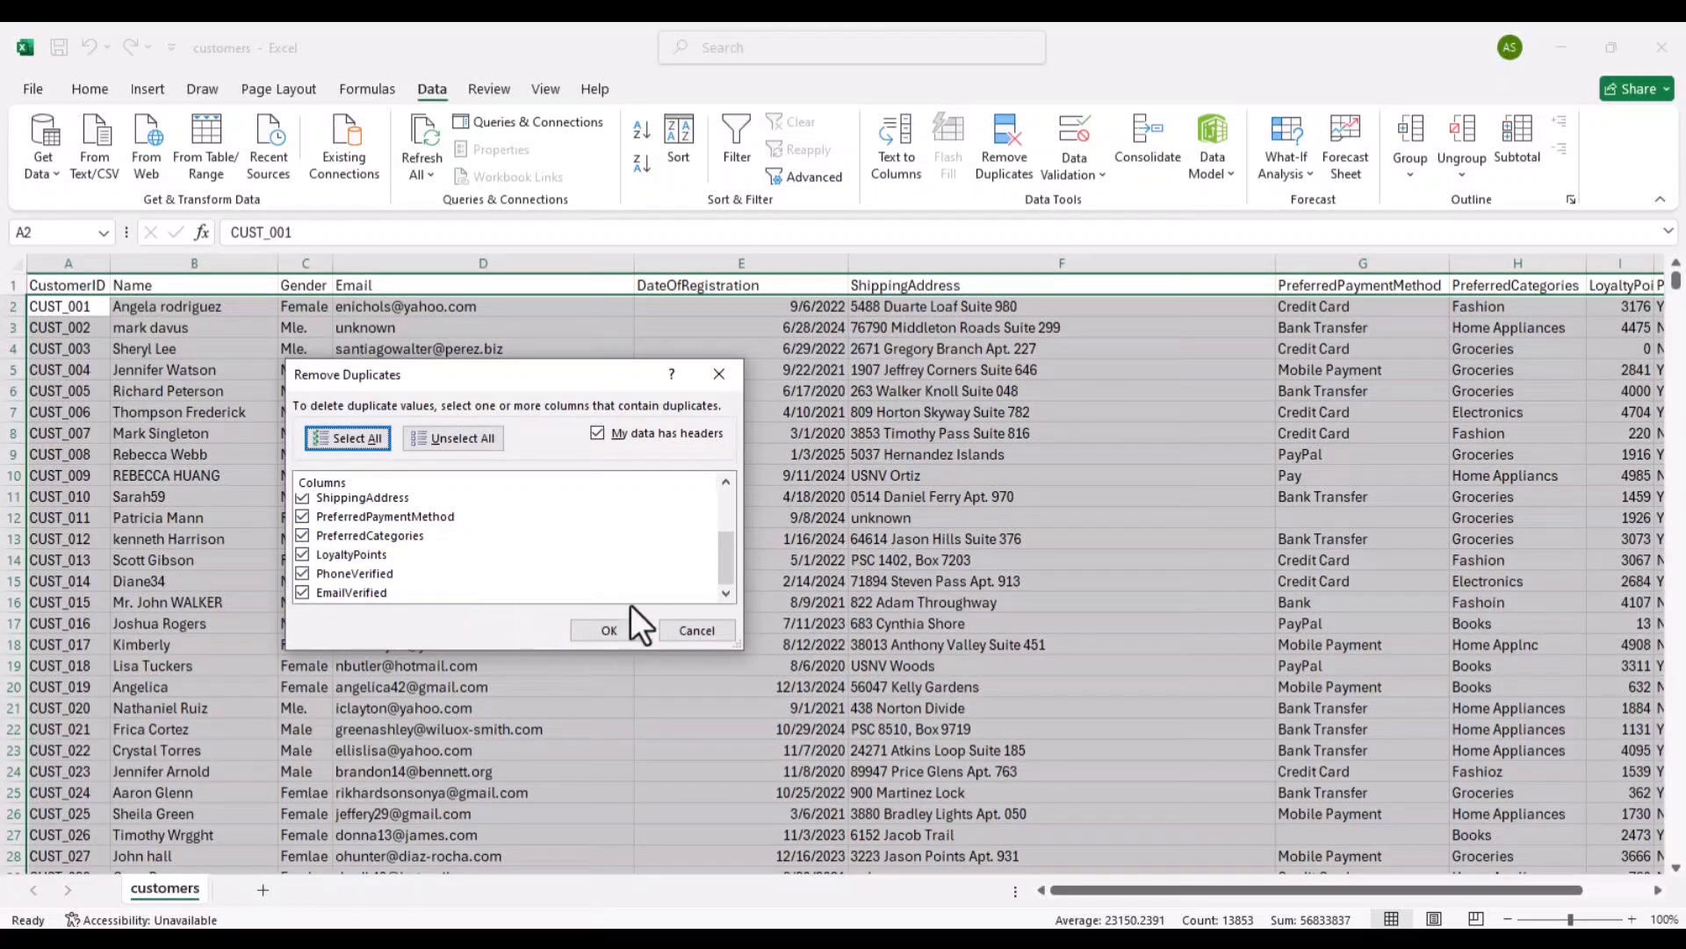
pyautogui.click(618, 629)
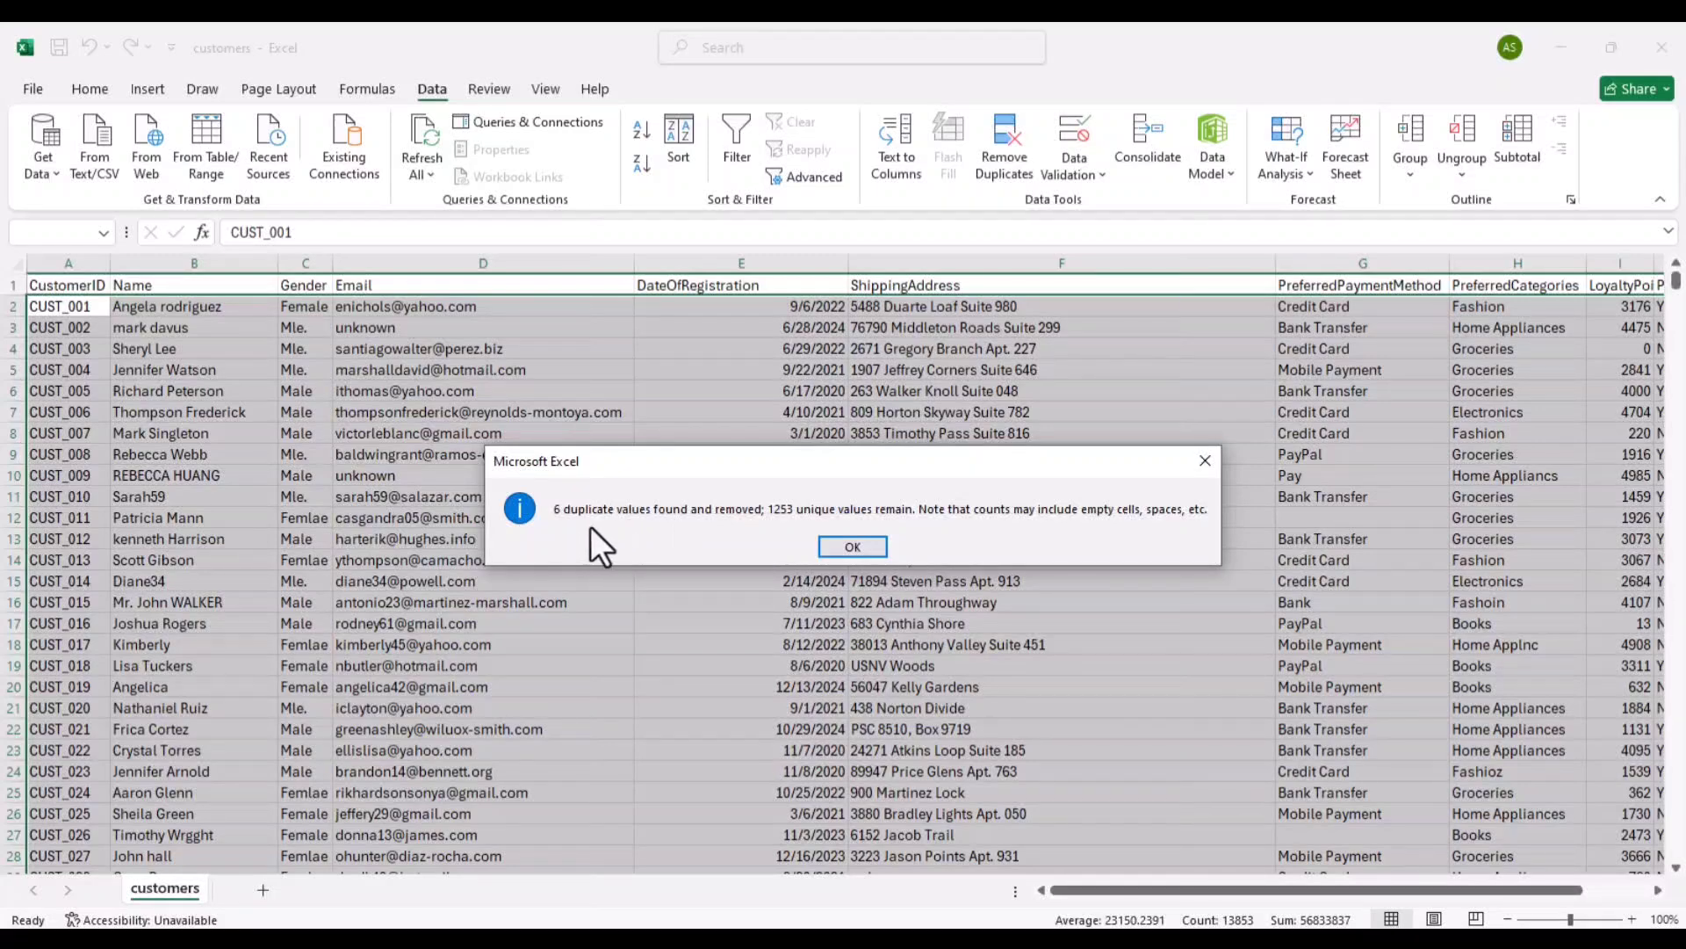
pyautogui.click(842, 552)
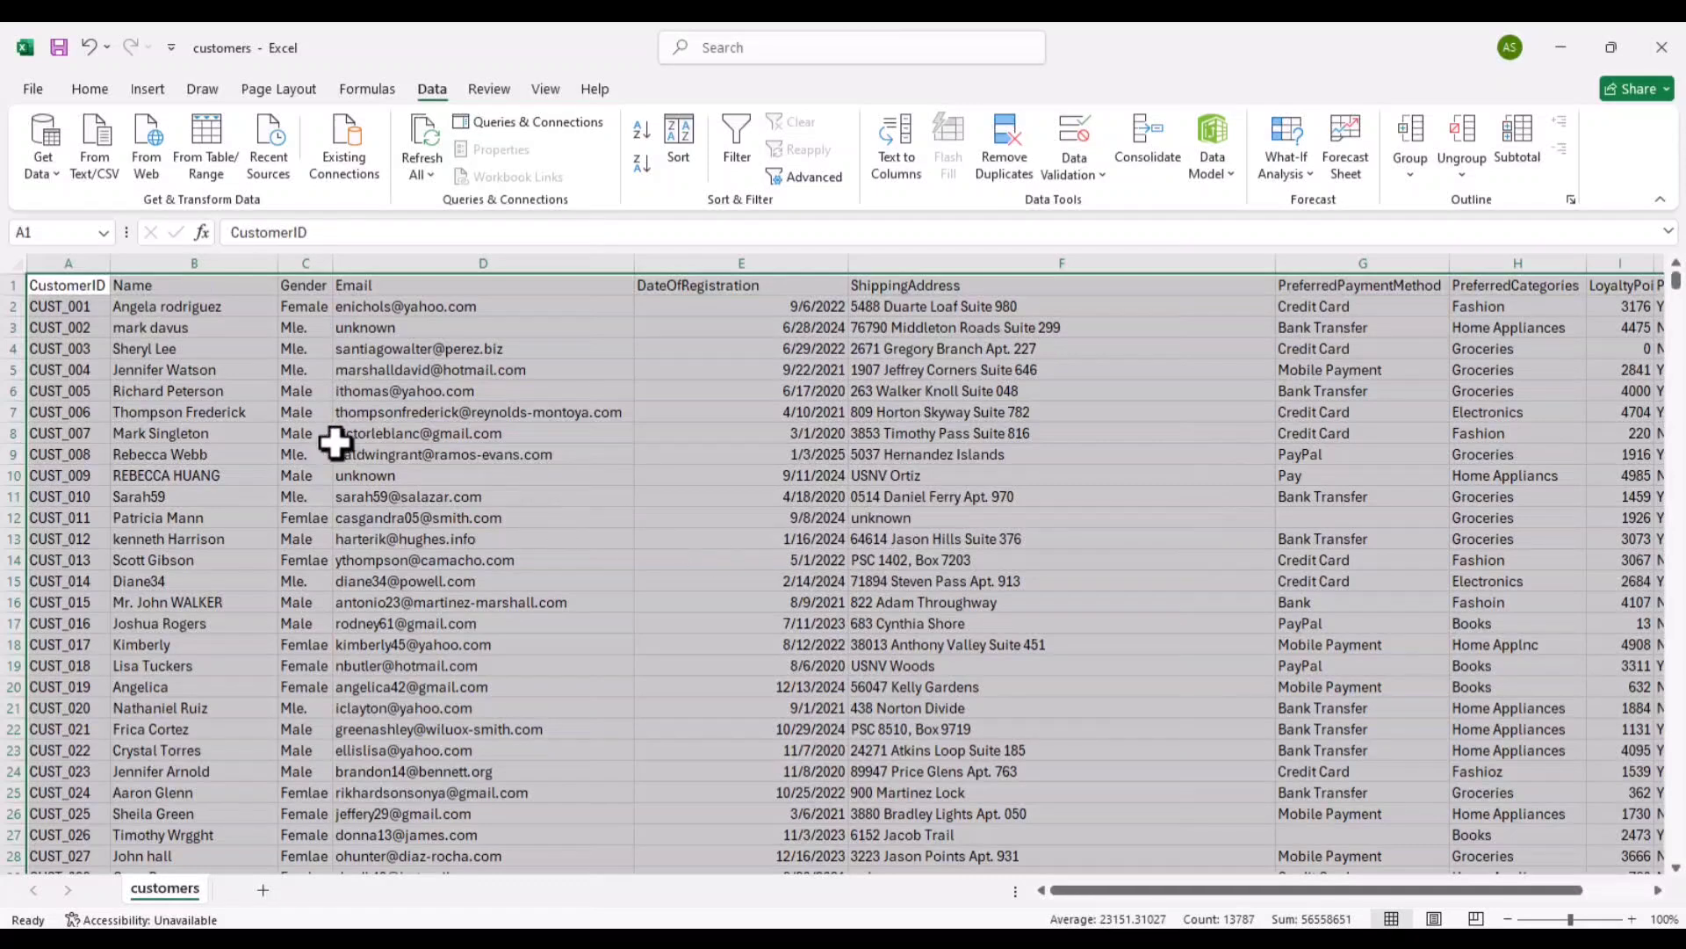
pyautogui.click(233, 414)
pyautogui.click(50, 286)
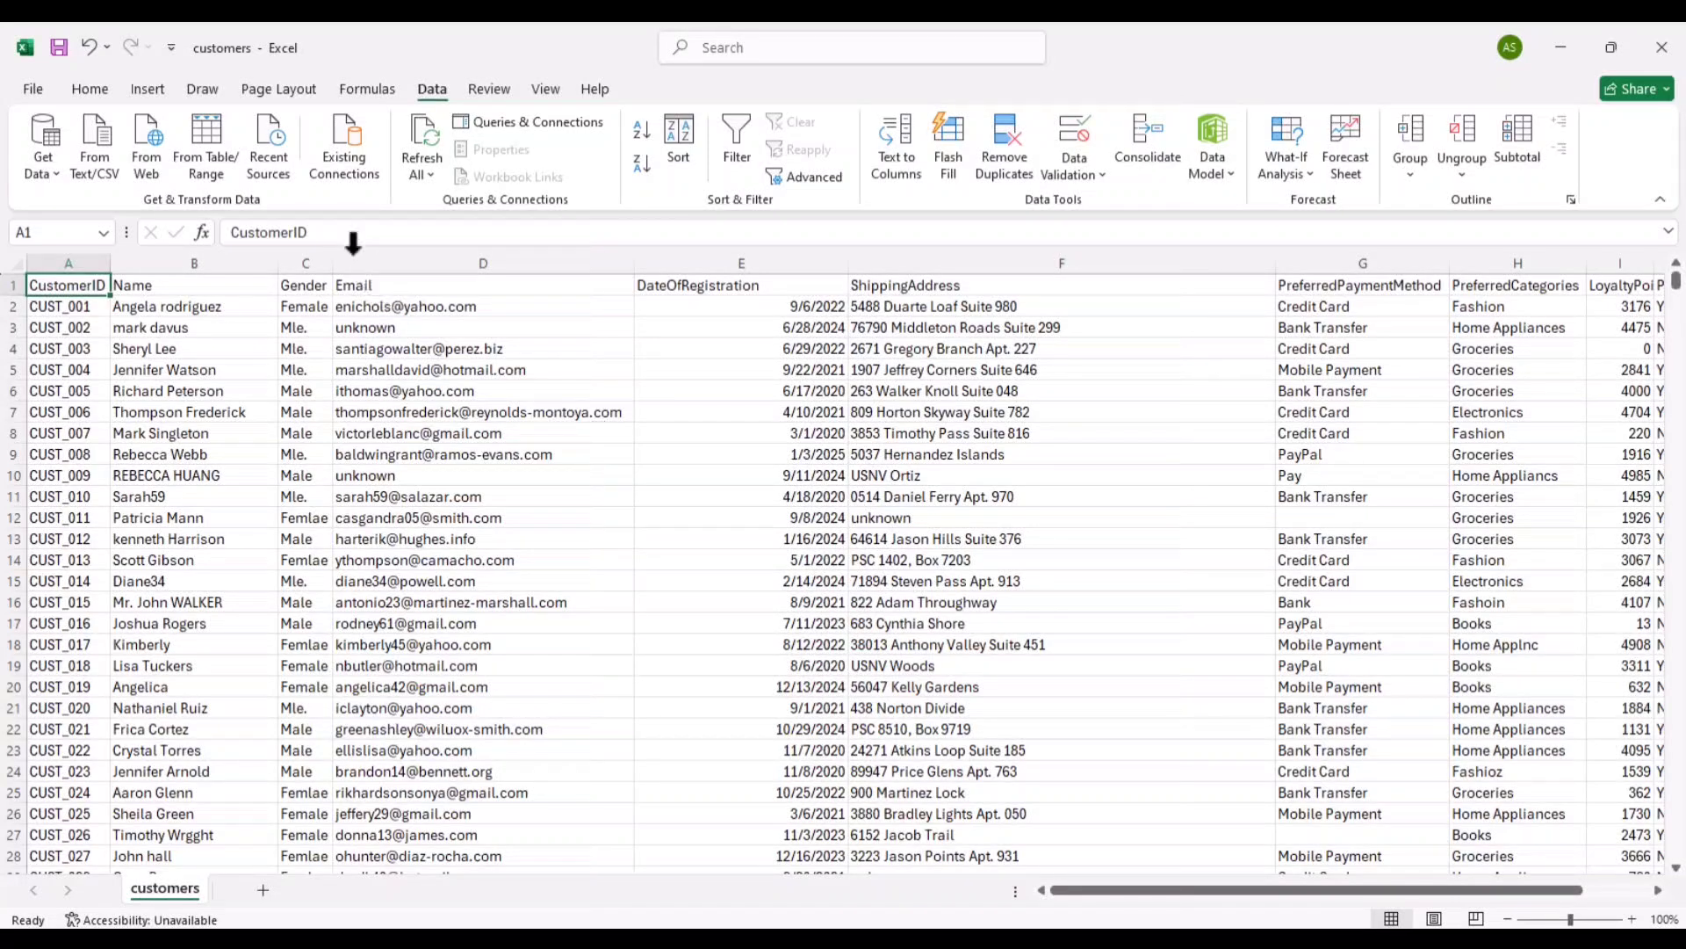
# - Load the customer range A1:K1254 into Power Query as a table with headers
pyautogui.click(225, 167)
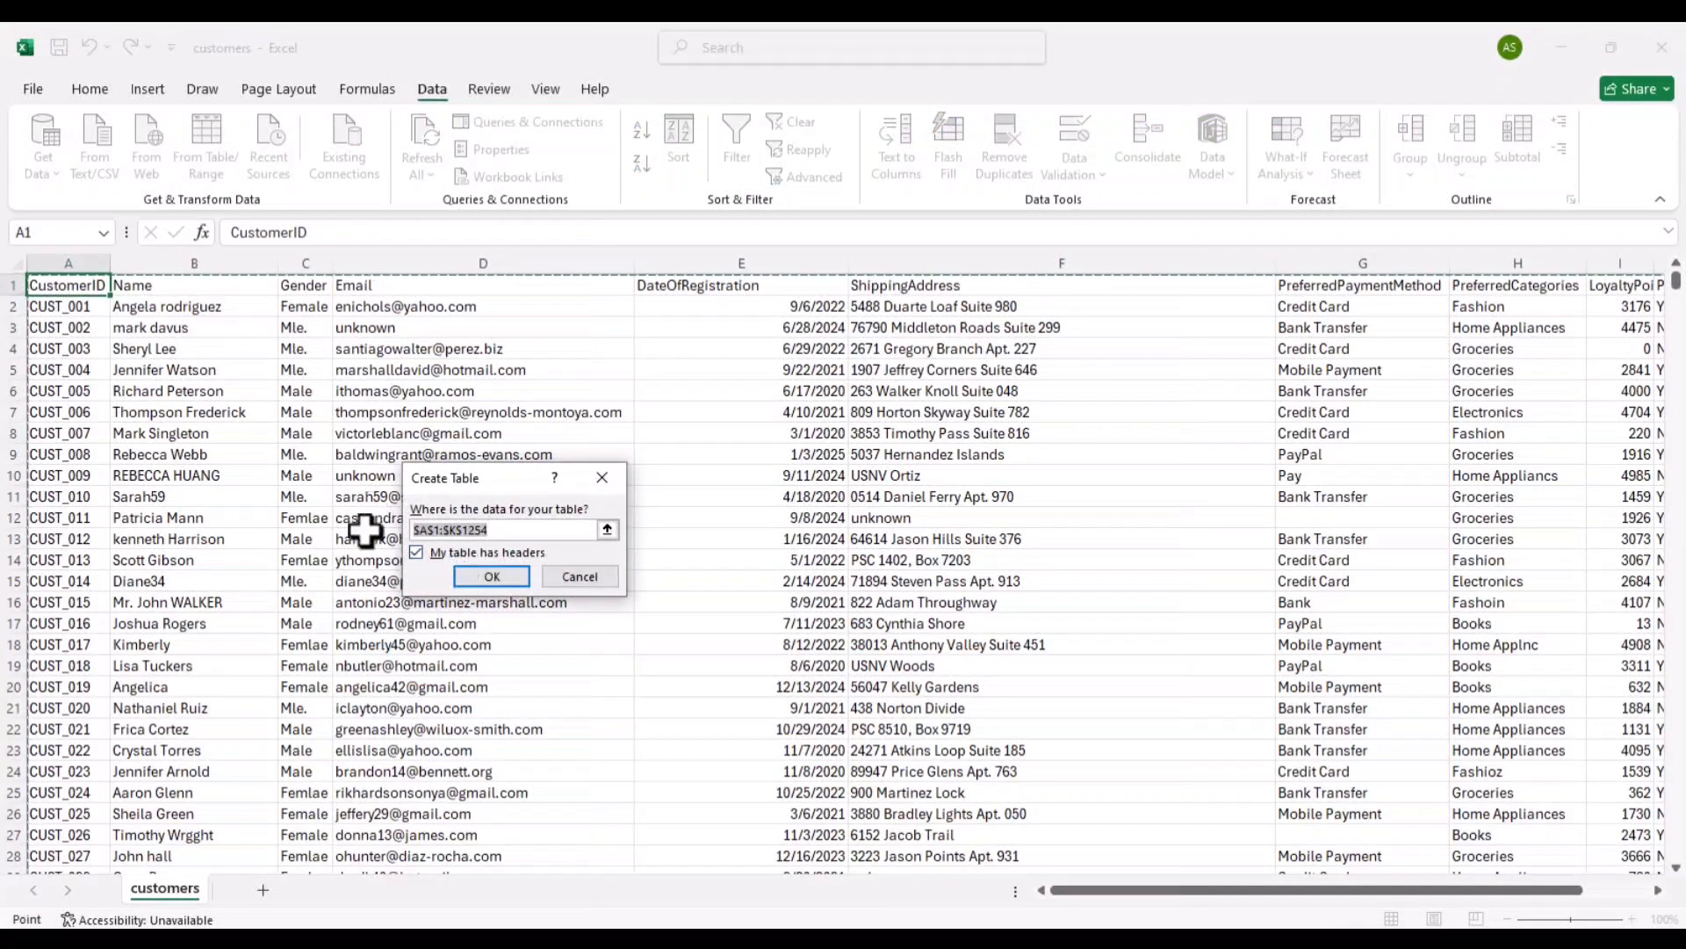
pyautogui.click(471, 582)
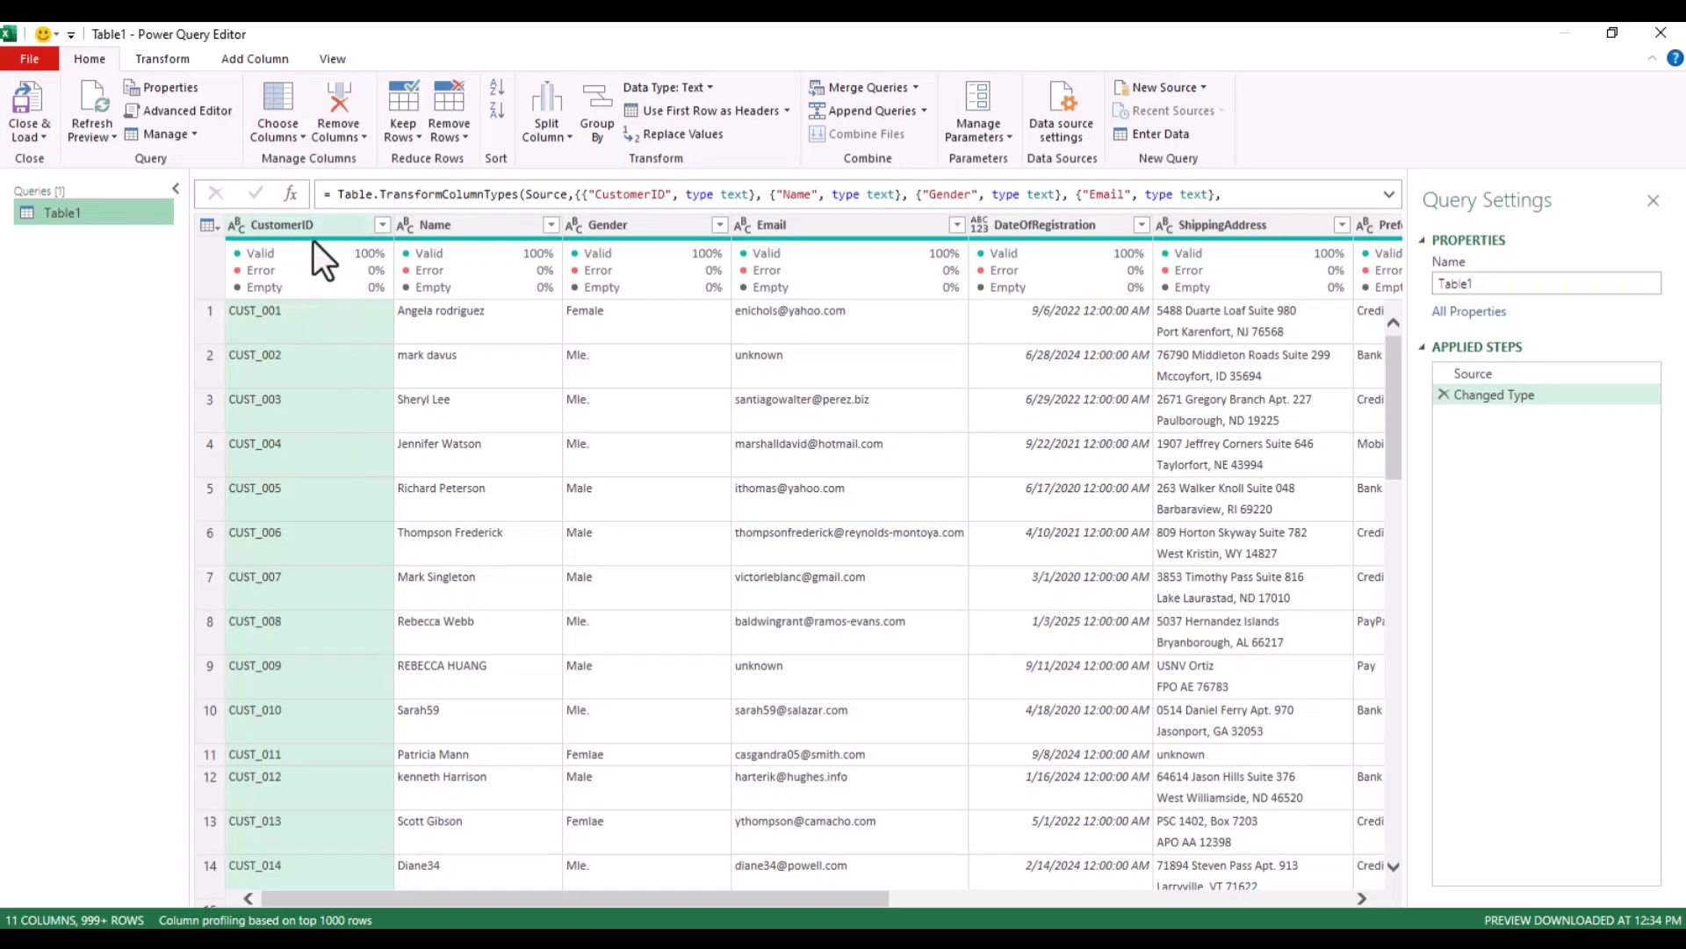
# - Format the Name column with Capitalize Each Word and check the names down the rows
pyautogui.click(158, 59)
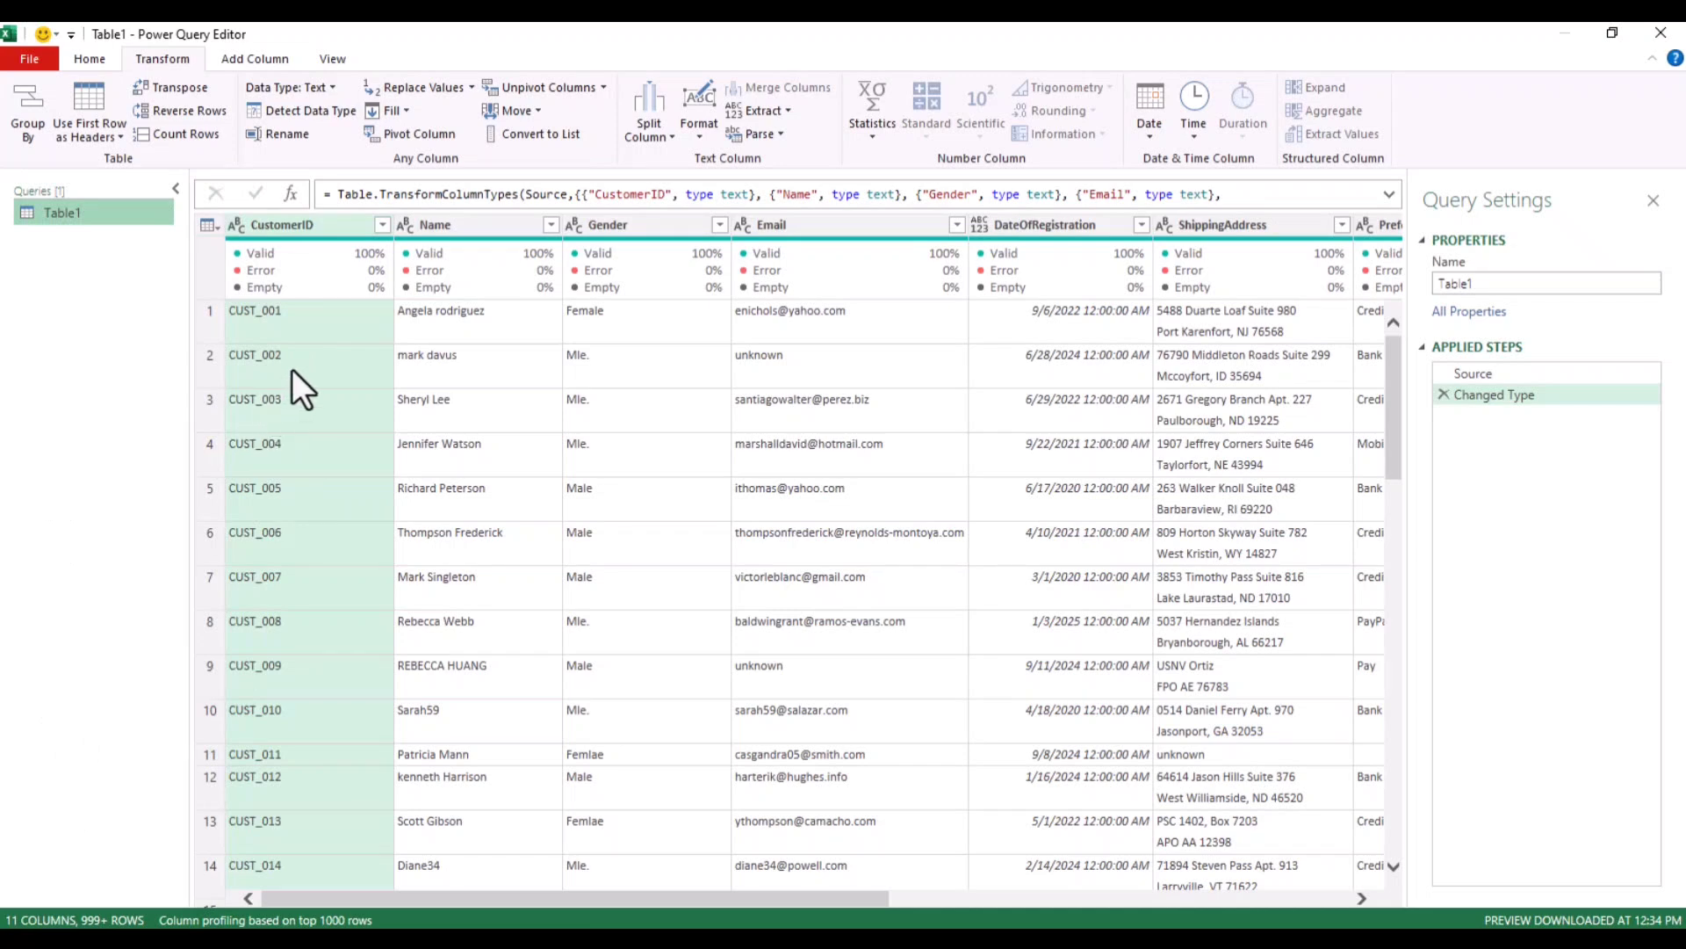
pyautogui.click(462, 221)
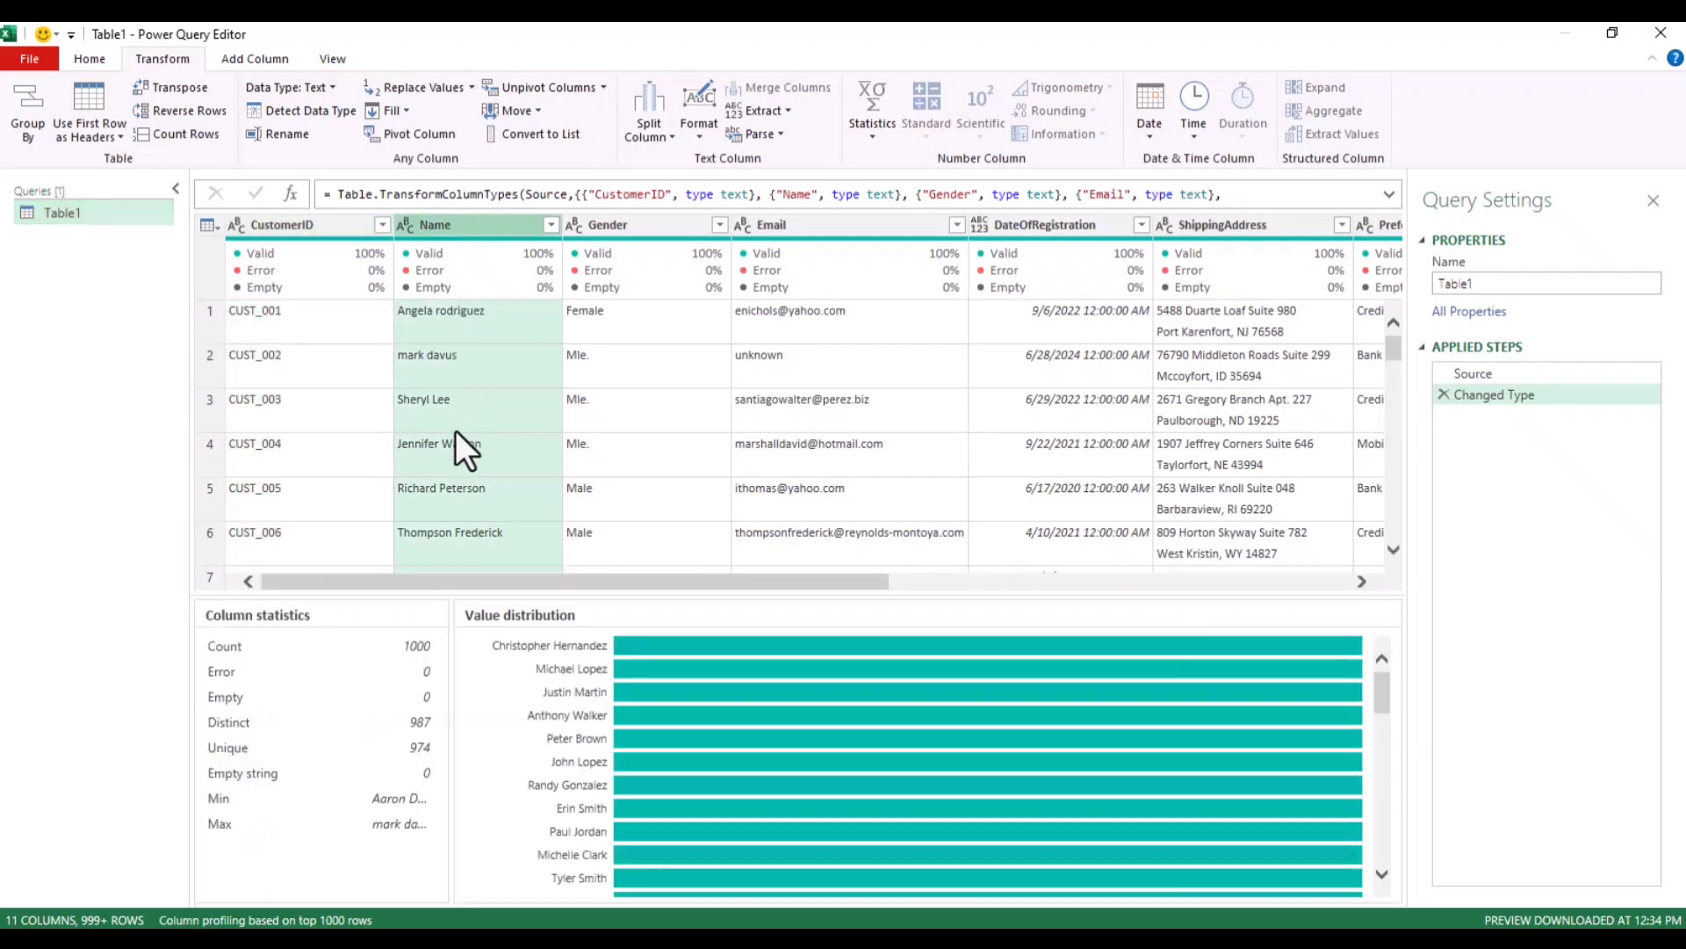
pyautogui.scroll(-1, 455, 430)
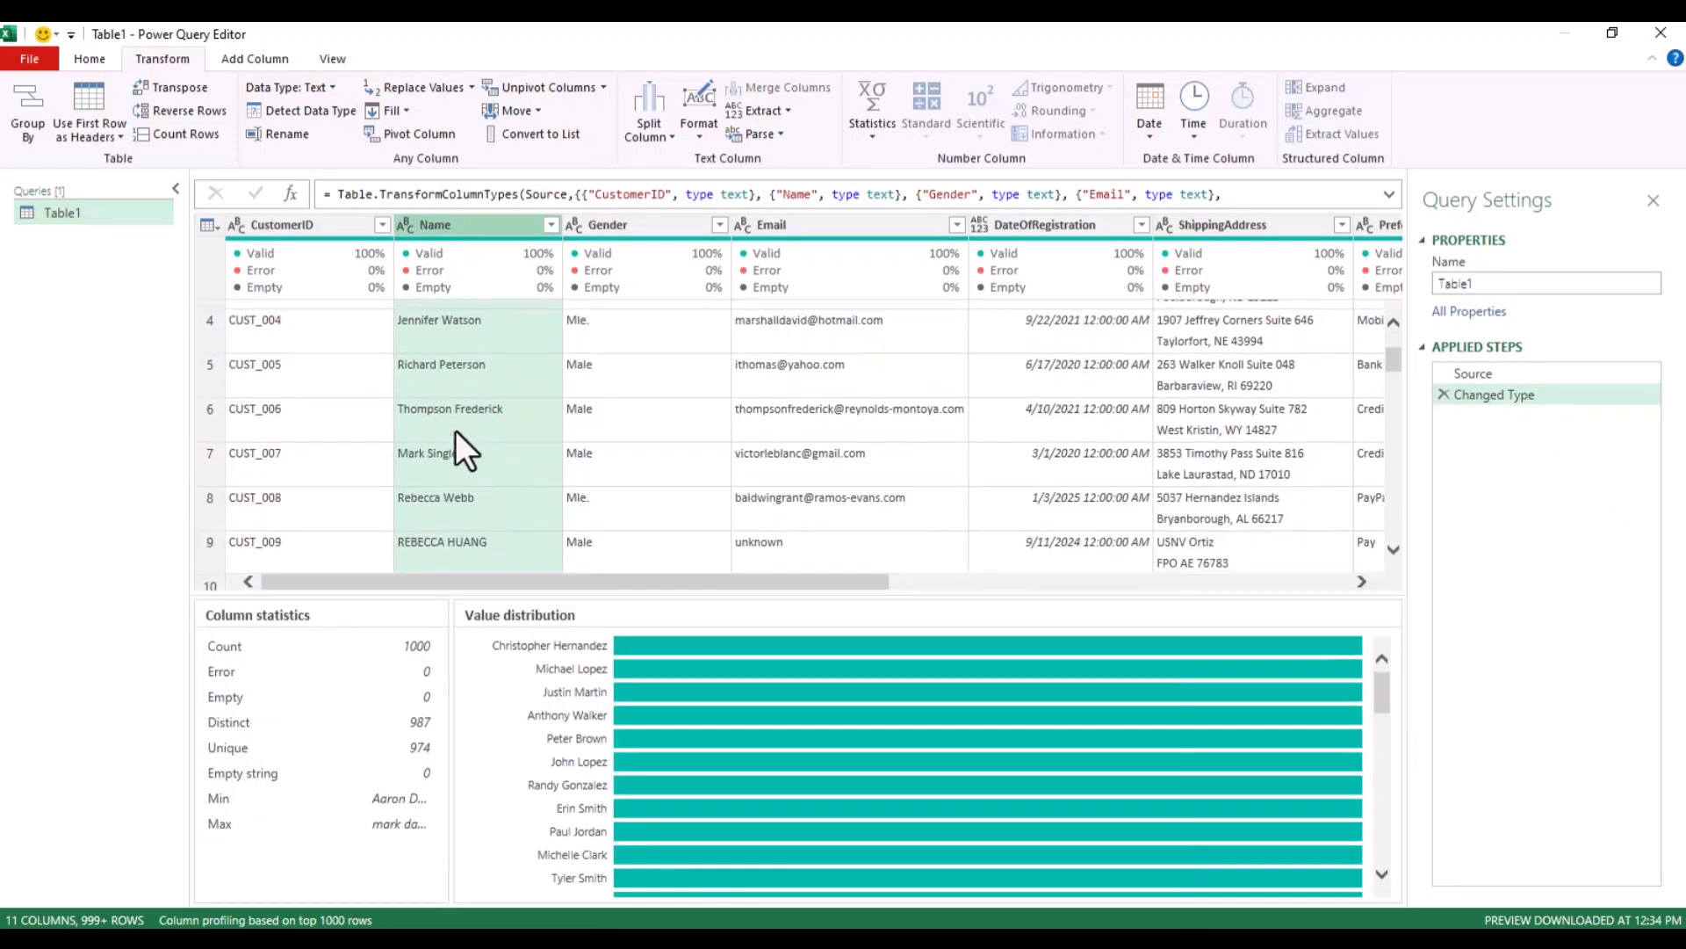
pyautogui.scroll(1, 455, 429)
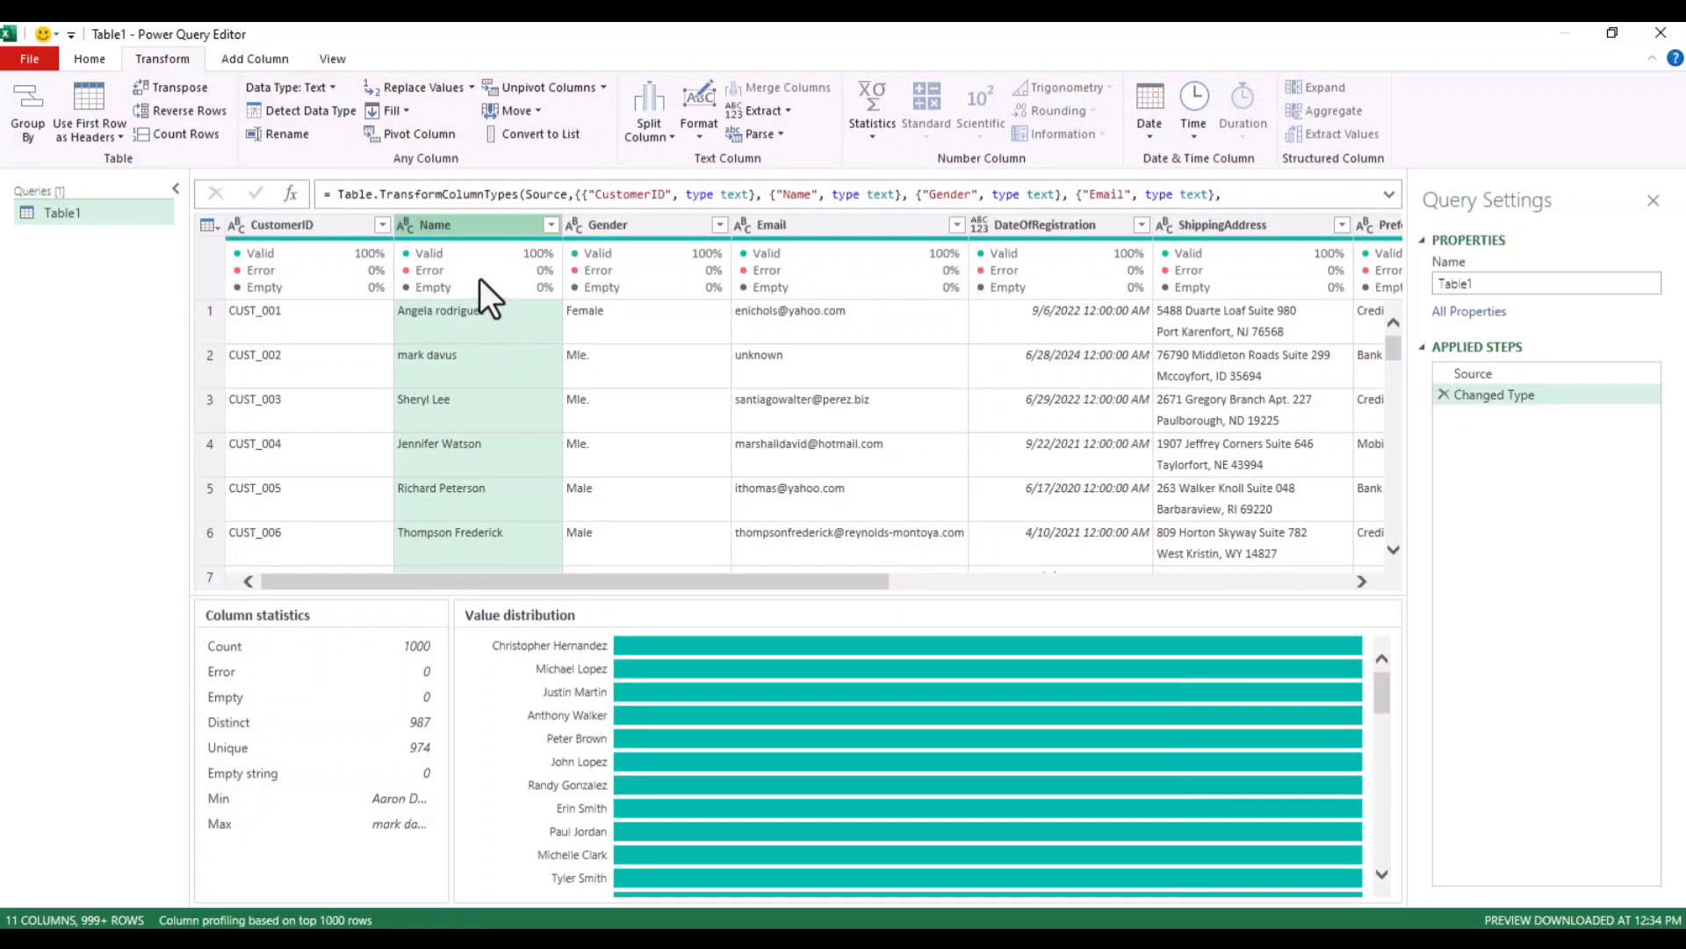
pyautogui.click(695, 113)
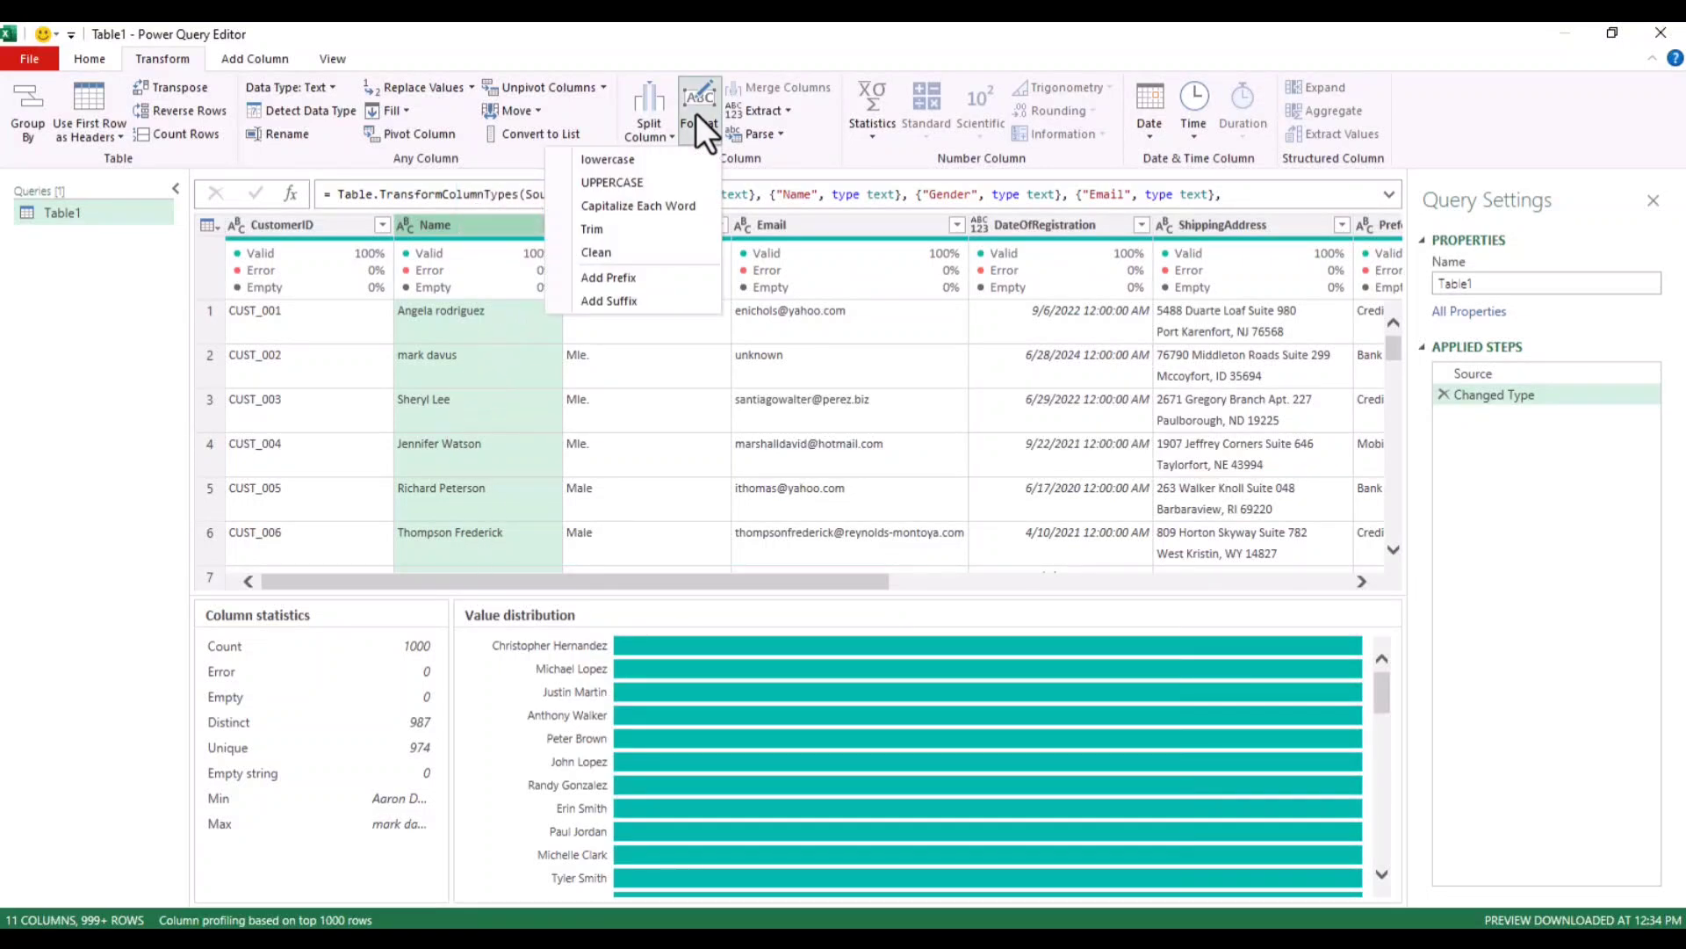
pyautogui.click(615, 207)
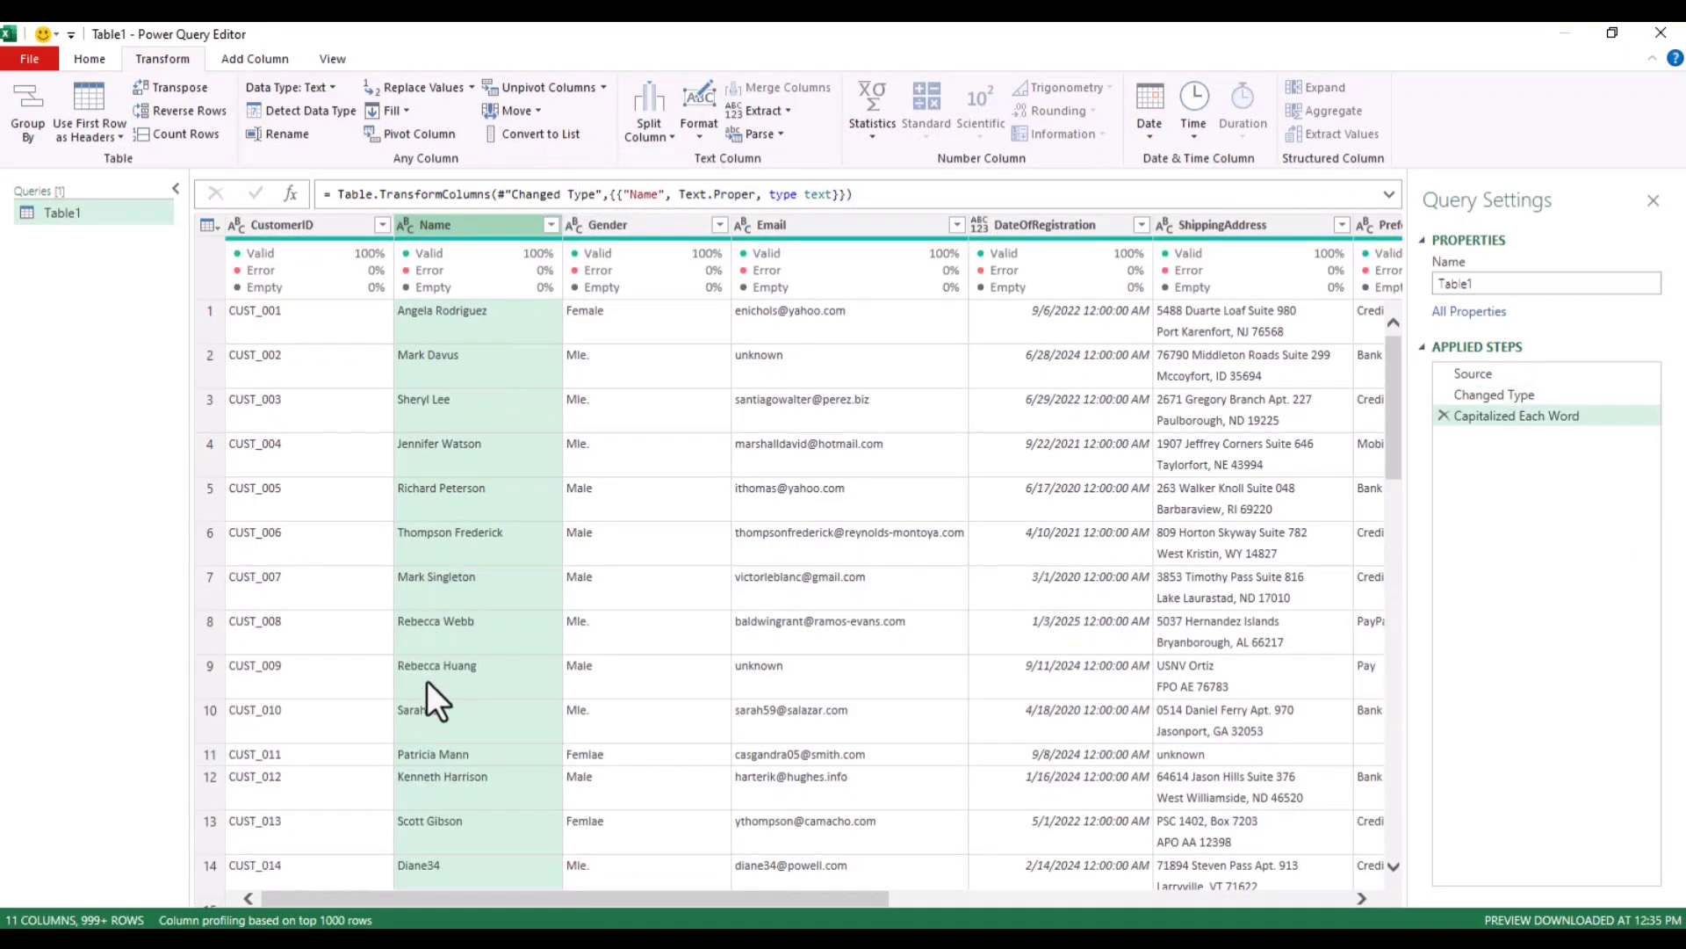
pyautogui.scroll(-5, 426, 681)
pyautogui.scroll(5, 427, 682)
# - Replace the value "Mle." with "Male" in the Gender column
pyautogui.click(629, 225)
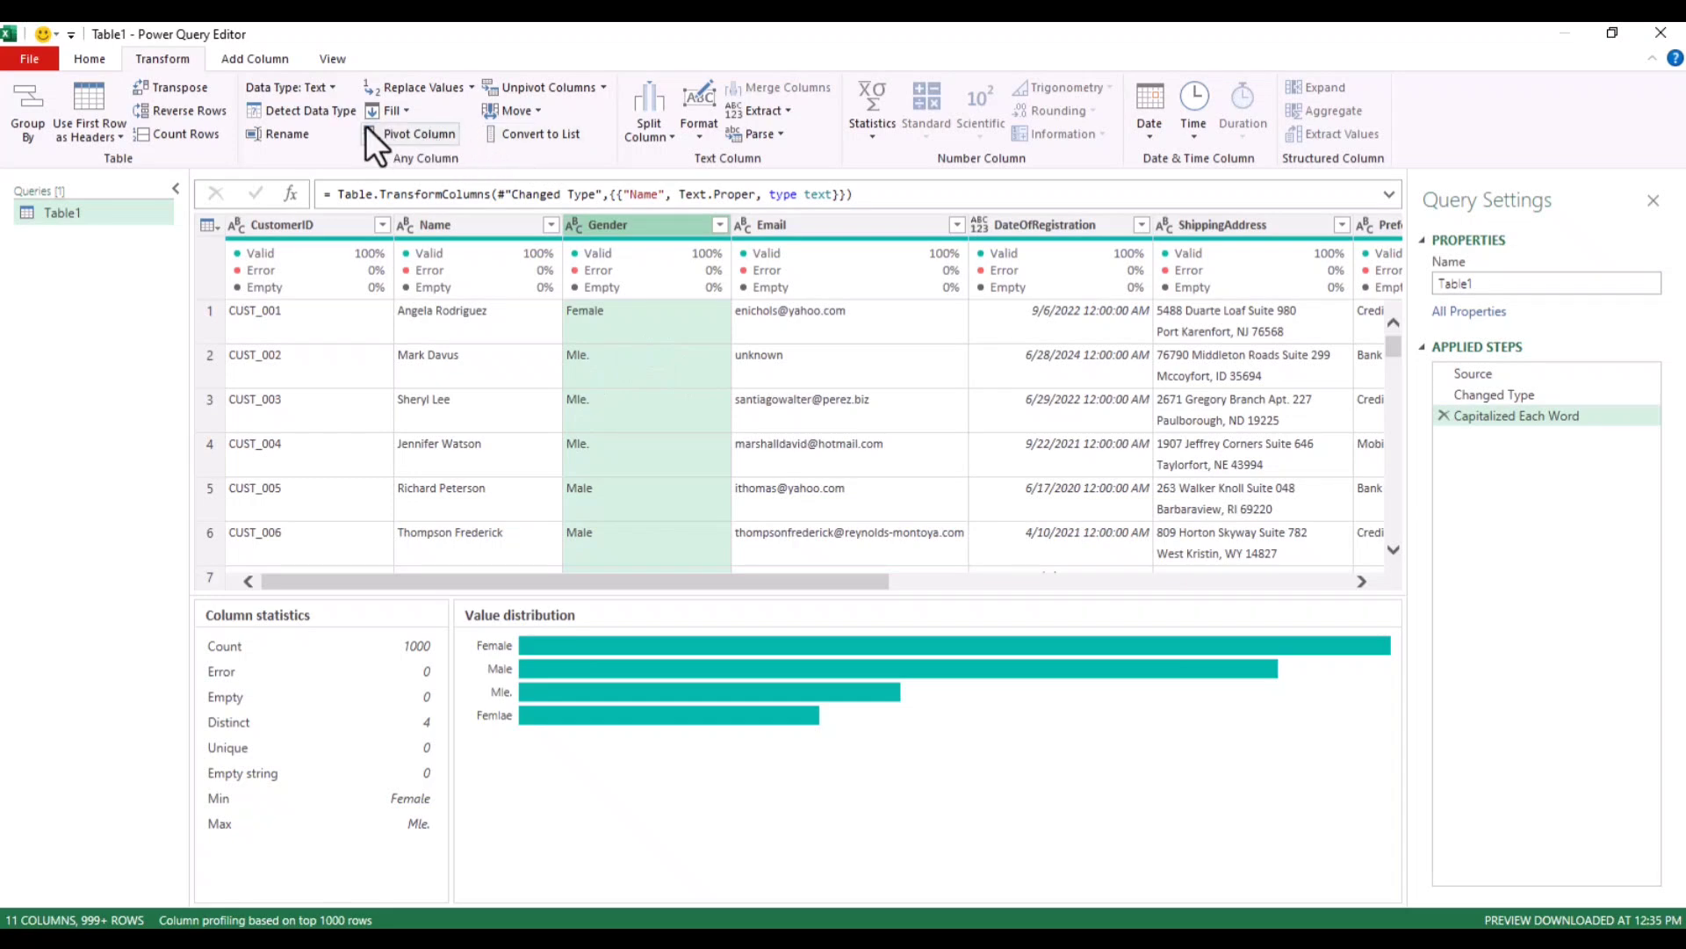
pyautogui.click(397, 90)
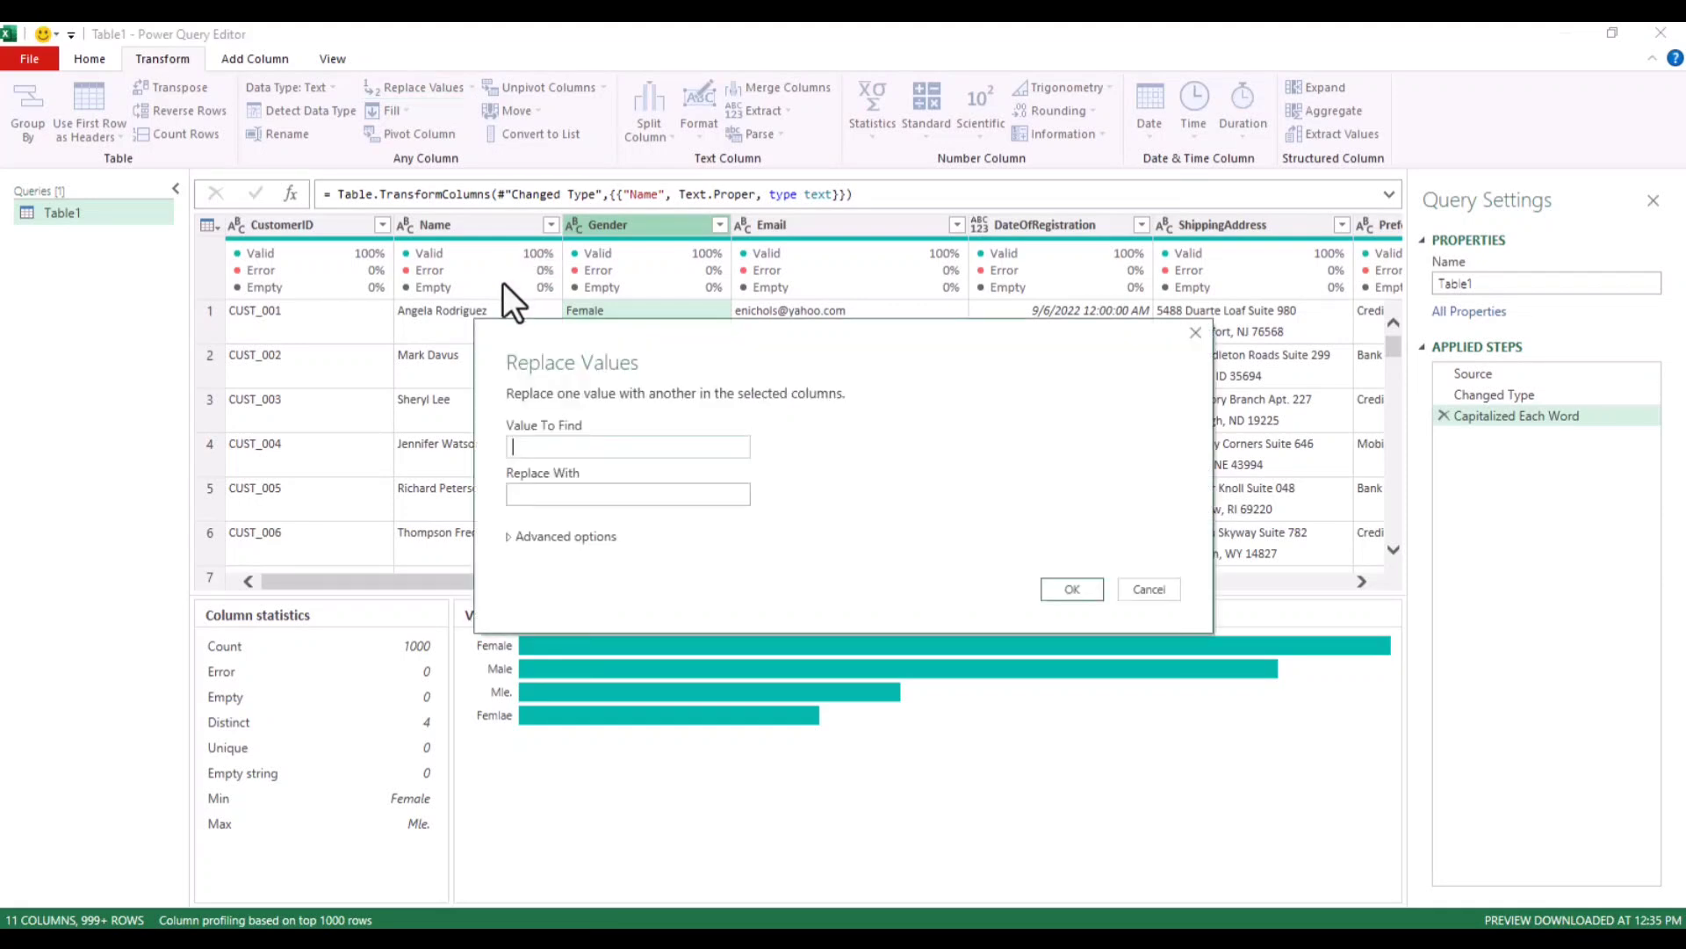
pyautogui.moveTo(694, 349); pyautogui.dragTo(1010, 329)
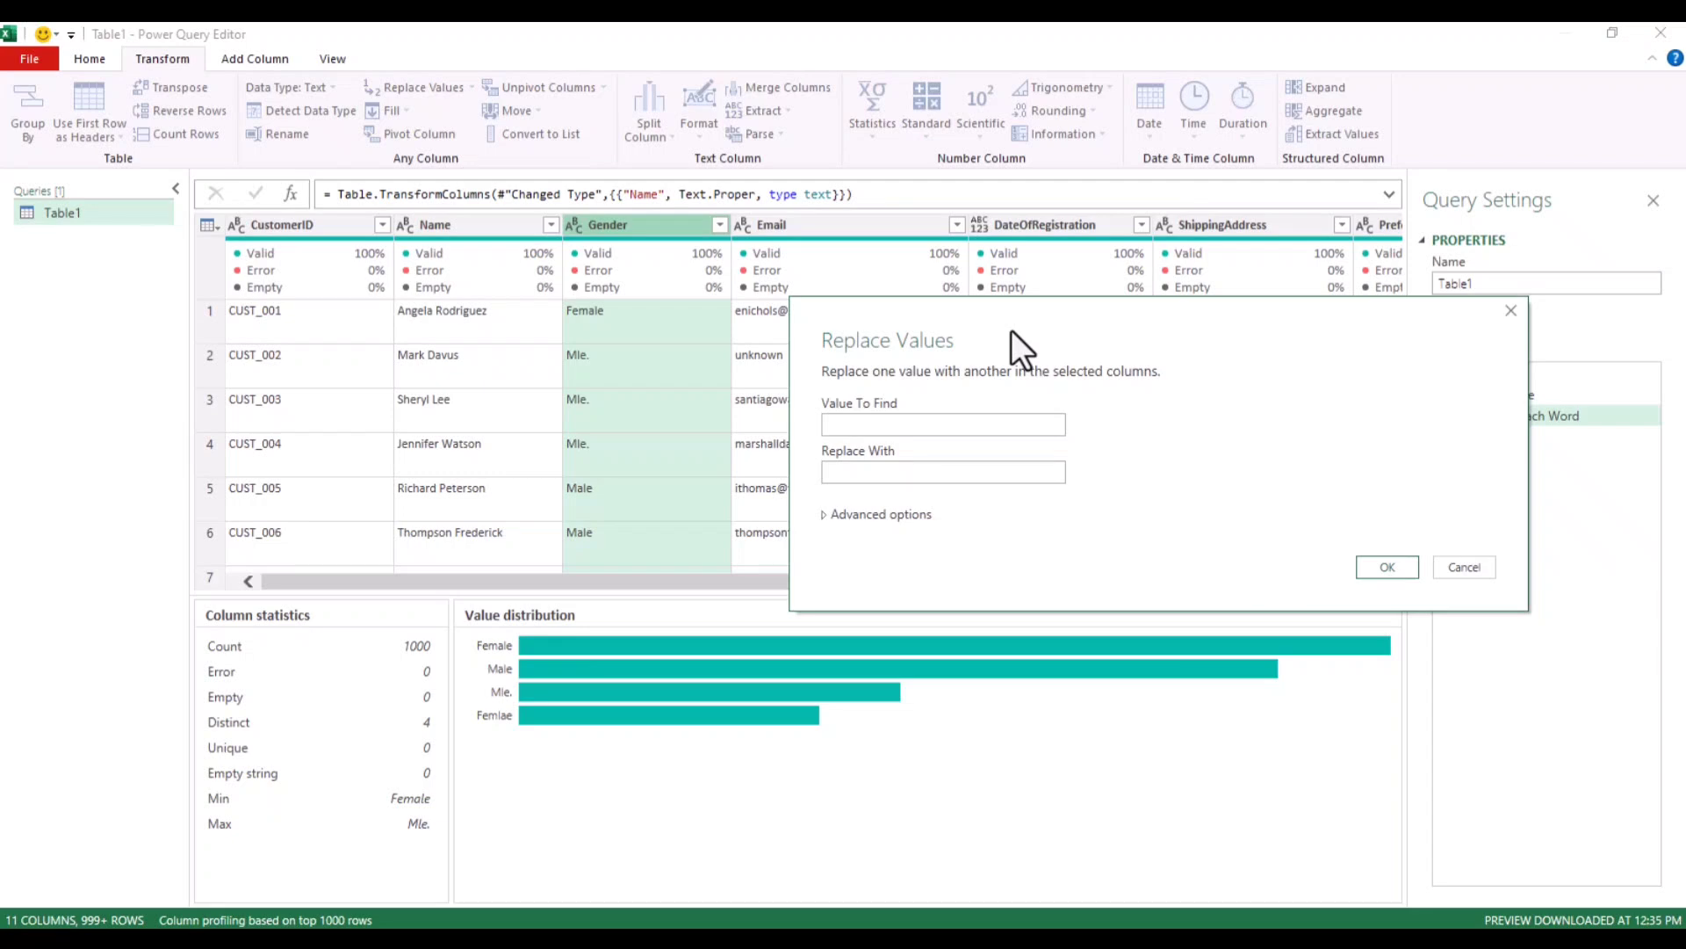
pyautogui.click(948, 423)
pyautogui.write('Mle.')
pyautogui.click(929, 472)
pyautogui.write('Male')
pyautogui.click(1380, 567)
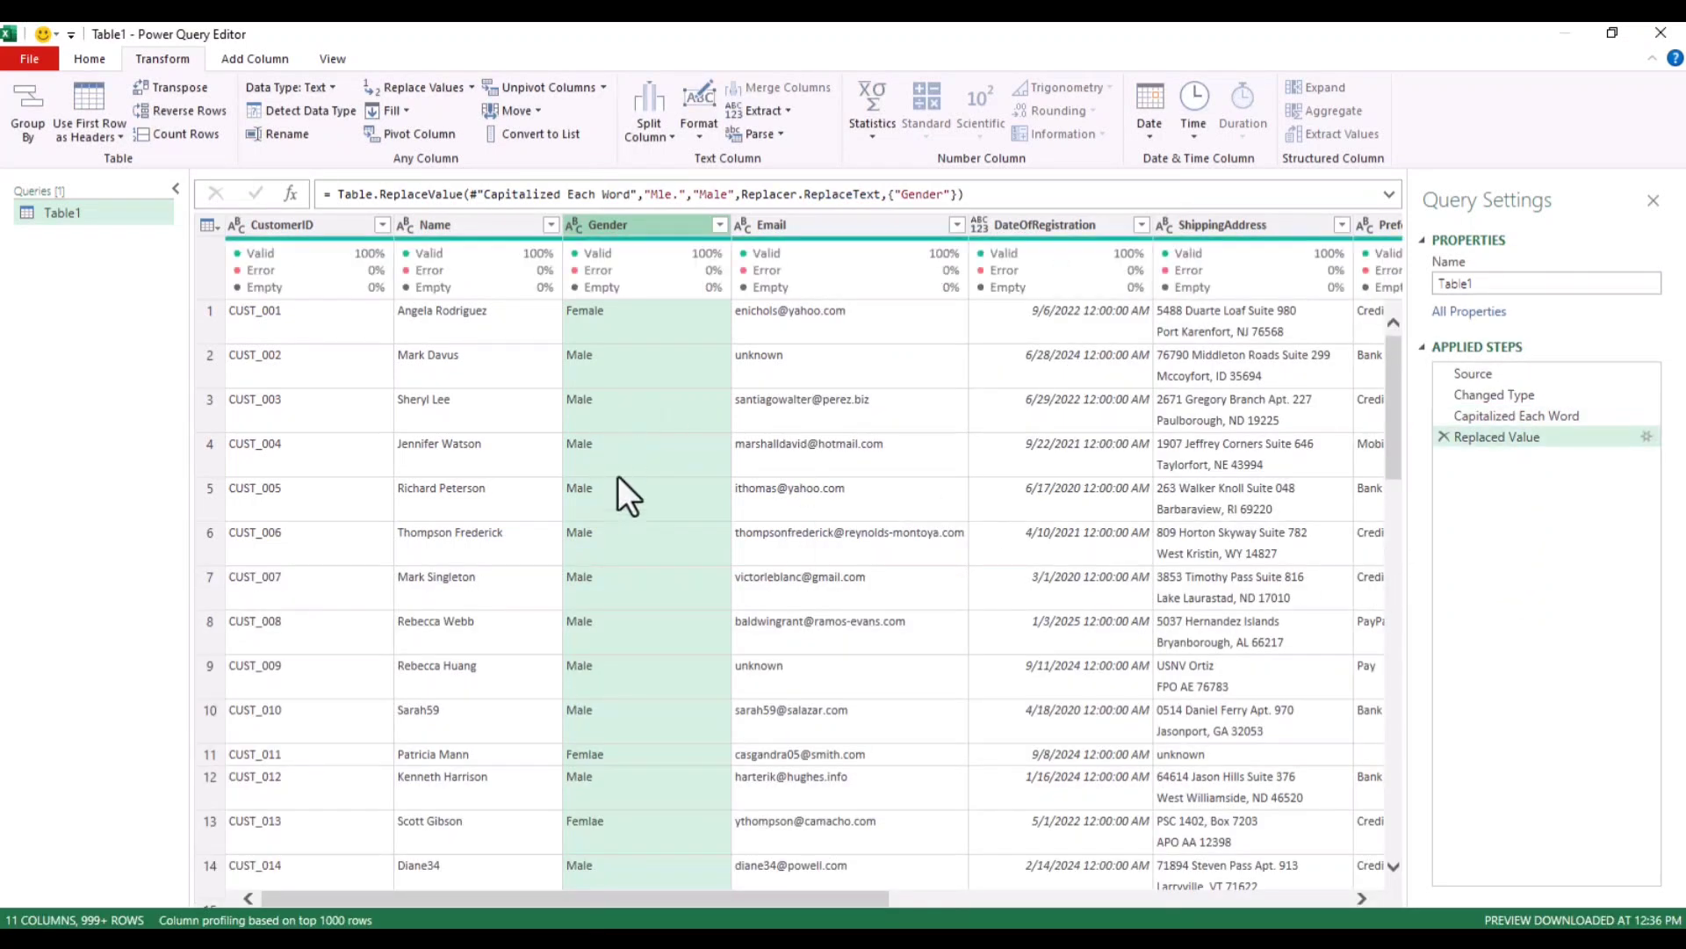
# - Replace the misspelled value "Femlae" with "Female" in the Gender column
pyautogui.scroll(-2, 603, 492)
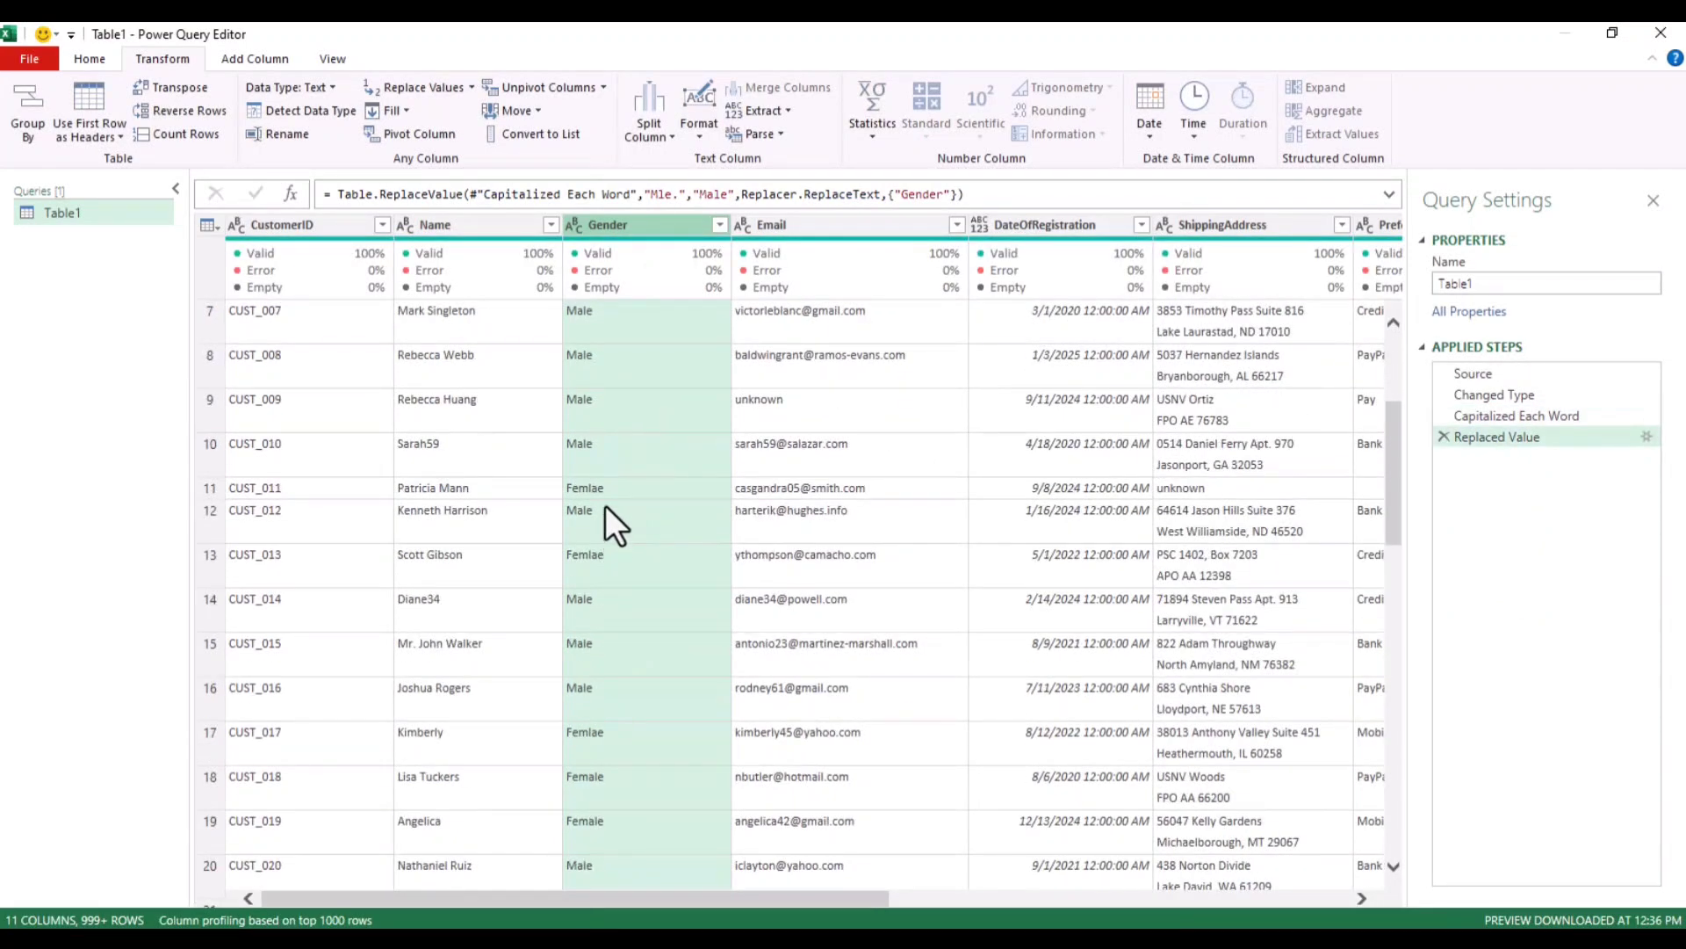
pyautogui.click(615, 221)
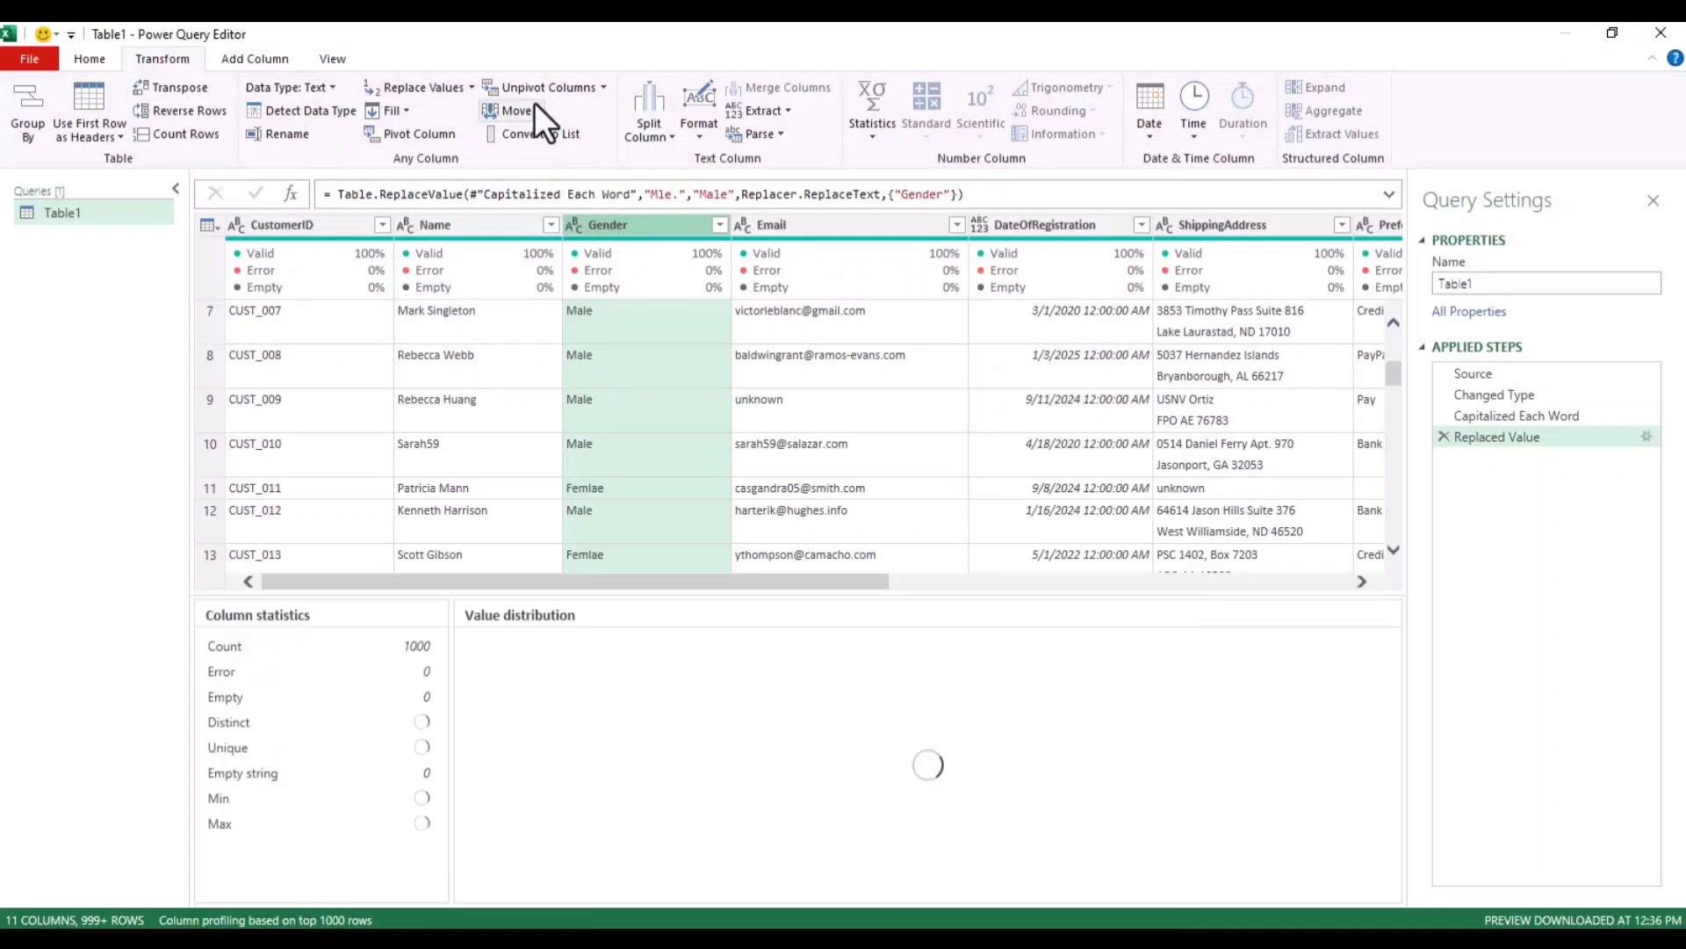
pyautogui.click(415, 87)
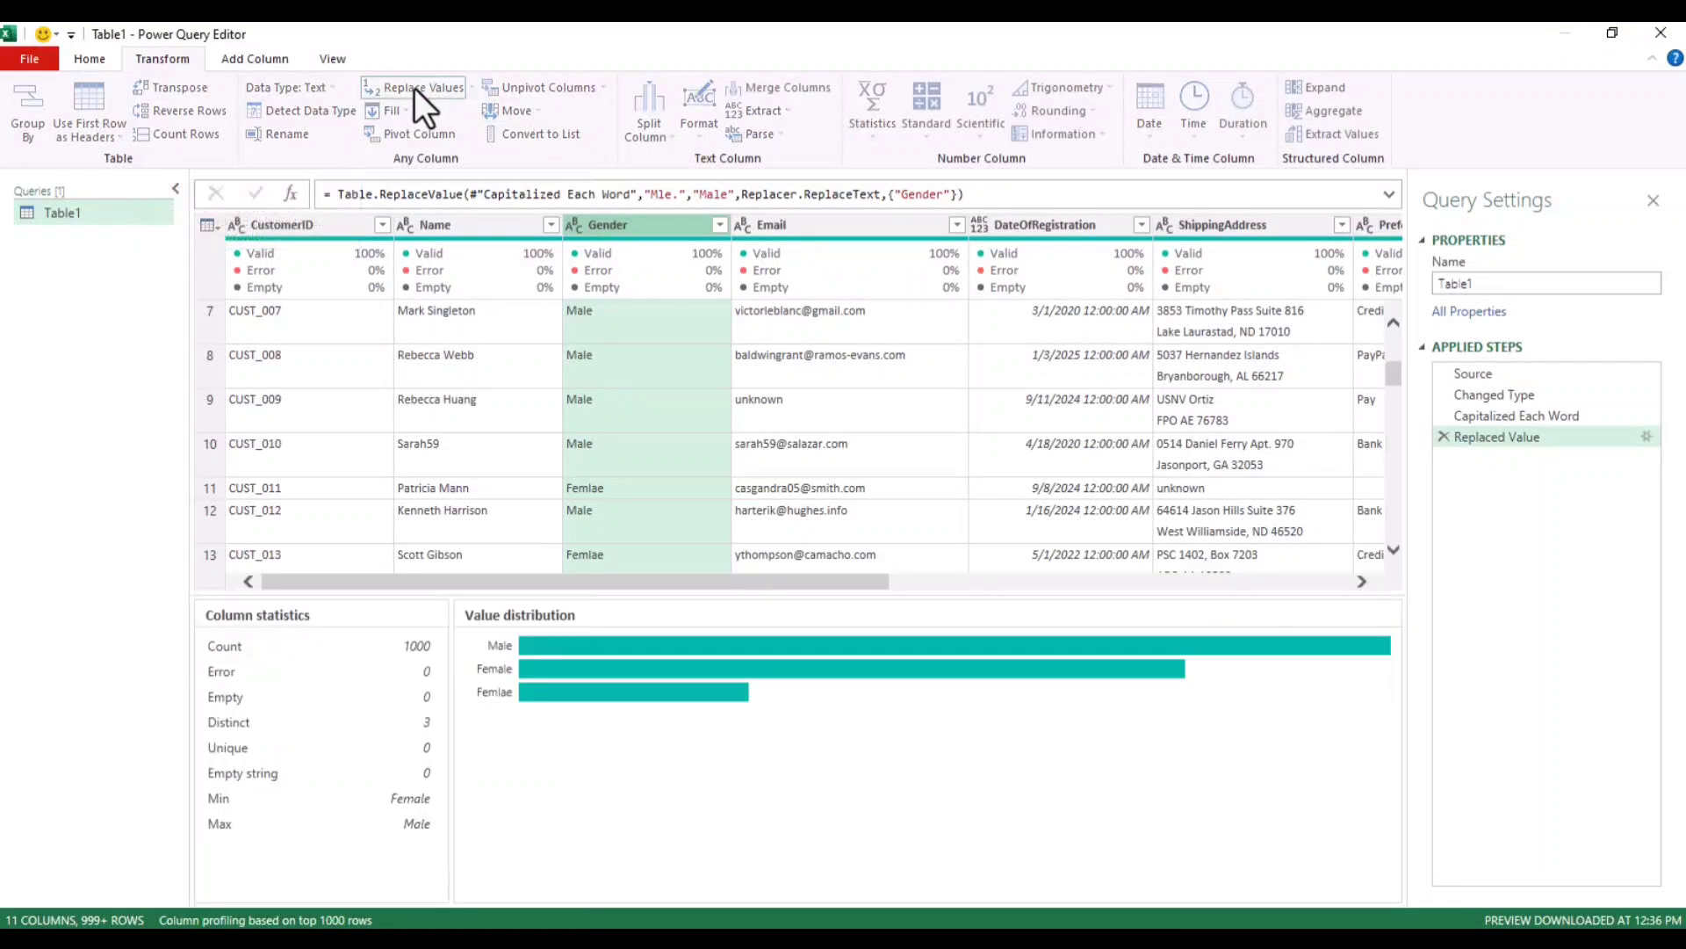
pyautogui.moveTo(835, 347); pyautogui.dragTo(1219, 265)
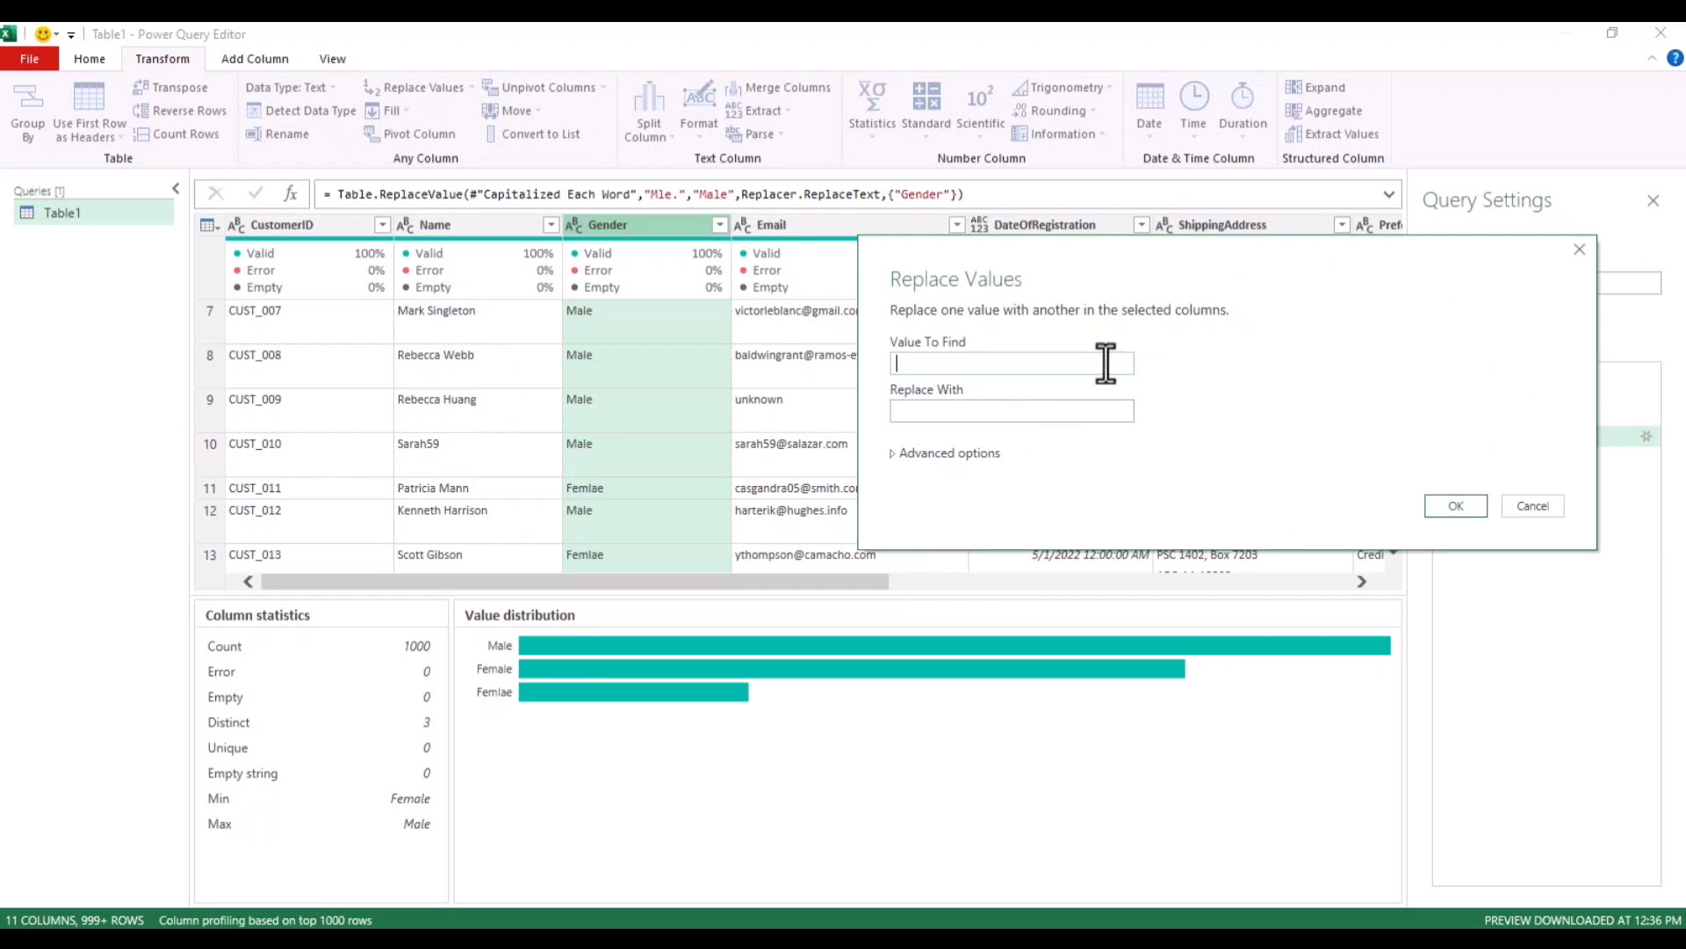
pyautogui.write('Femlae')
pyautogui.click(1069, 411)
pyautogui.write('Fem')
pyautogui.write('ale')
pyautogui.click(1476, 508)
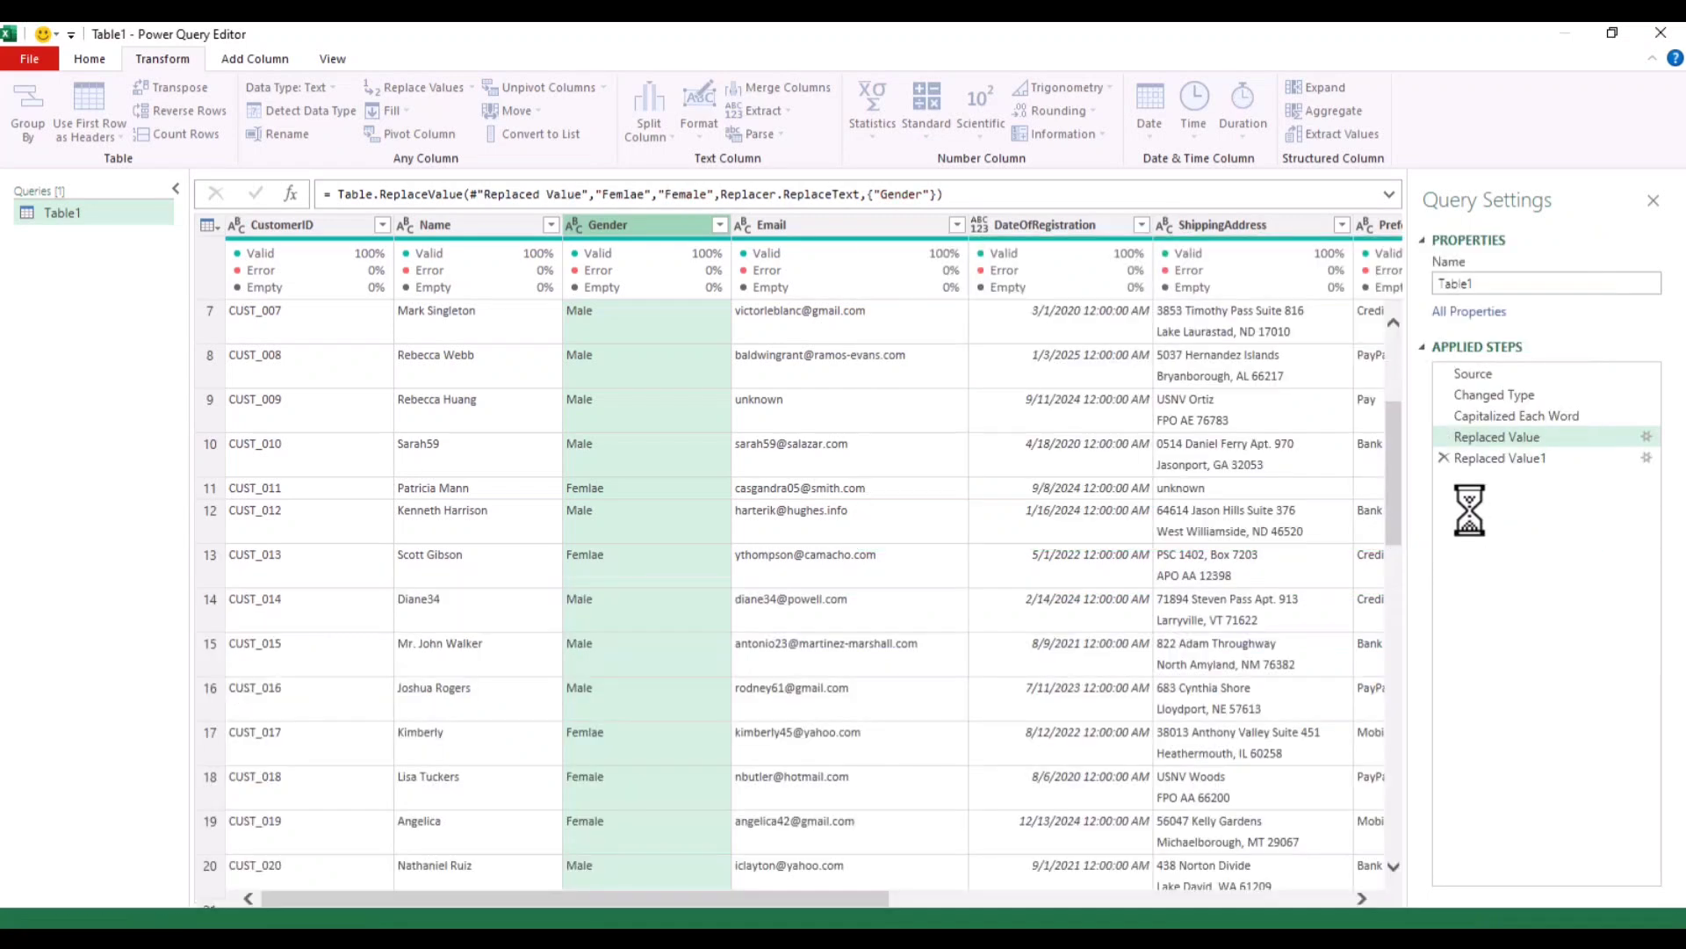
# - Load the complete list of Gender filter values and apply the filter with both Female and Male selected
pyautogui.click(647, 228)
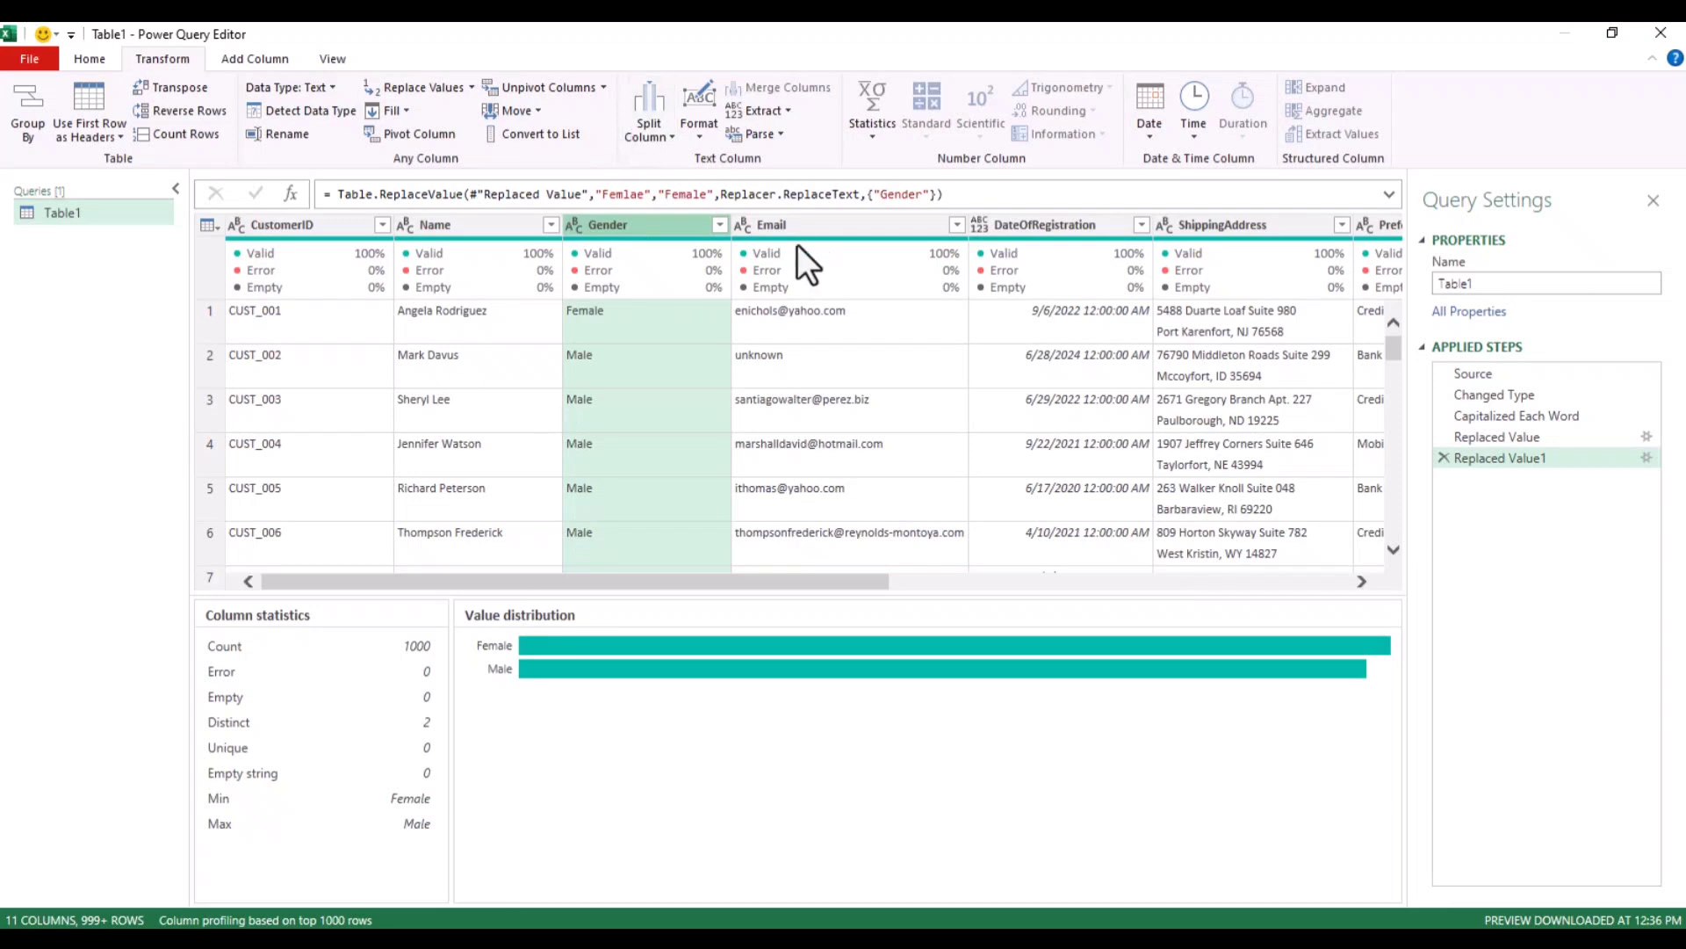
pyautogui.click(718, 225)
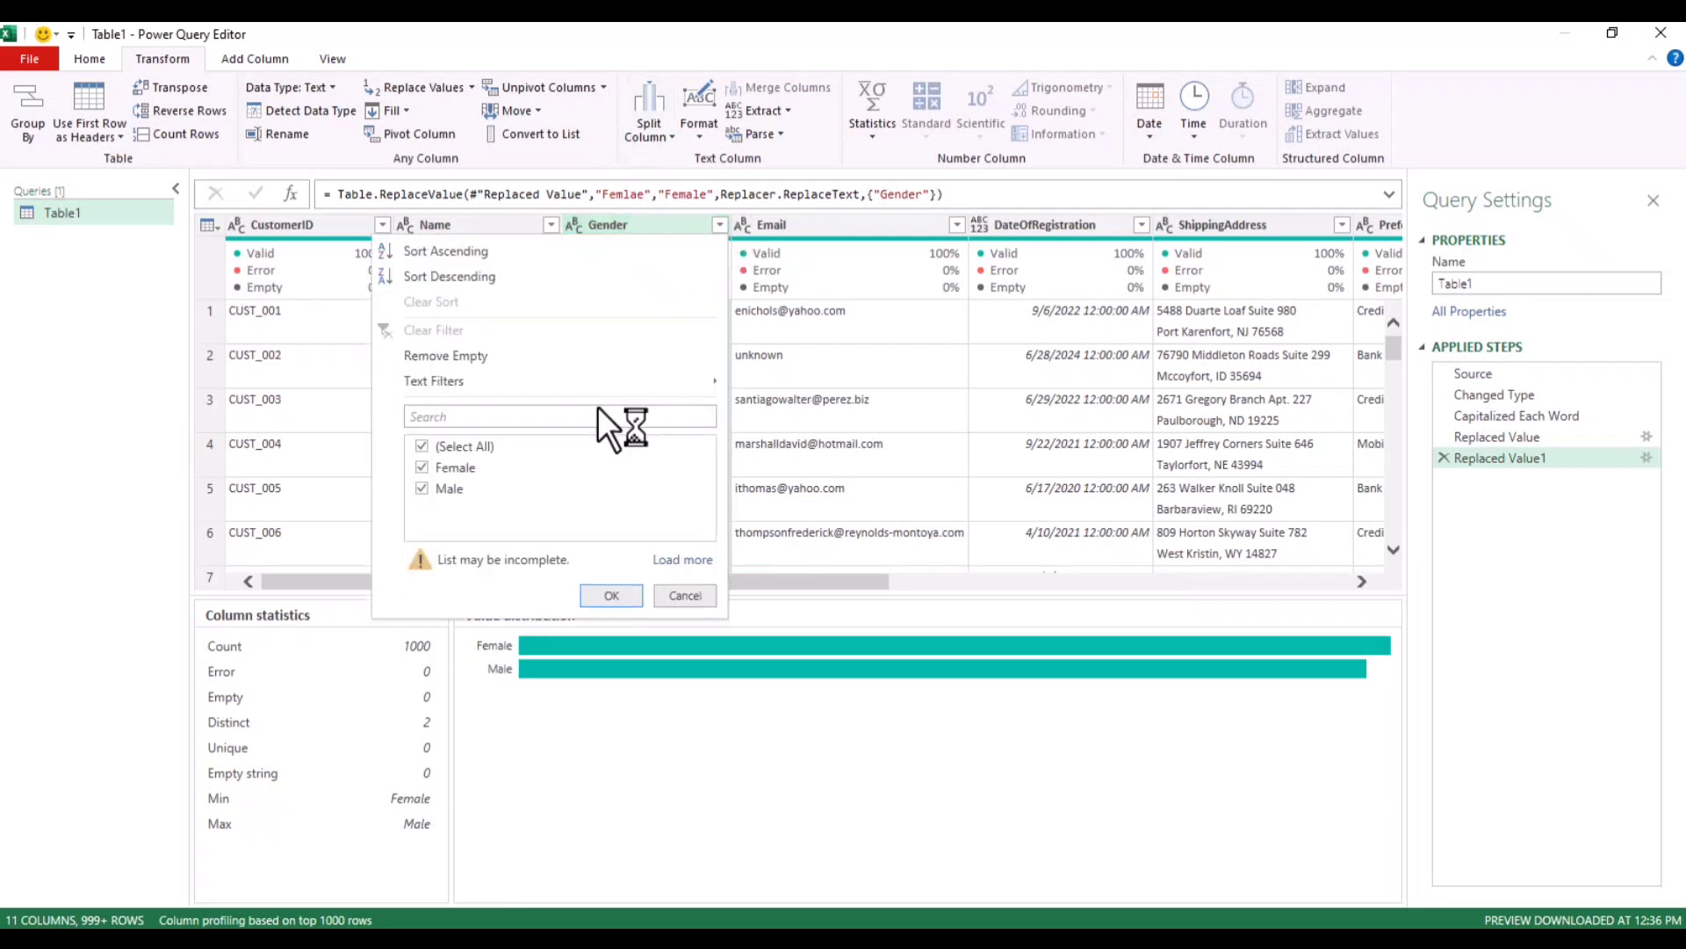
pyautogui.click(678, 562)
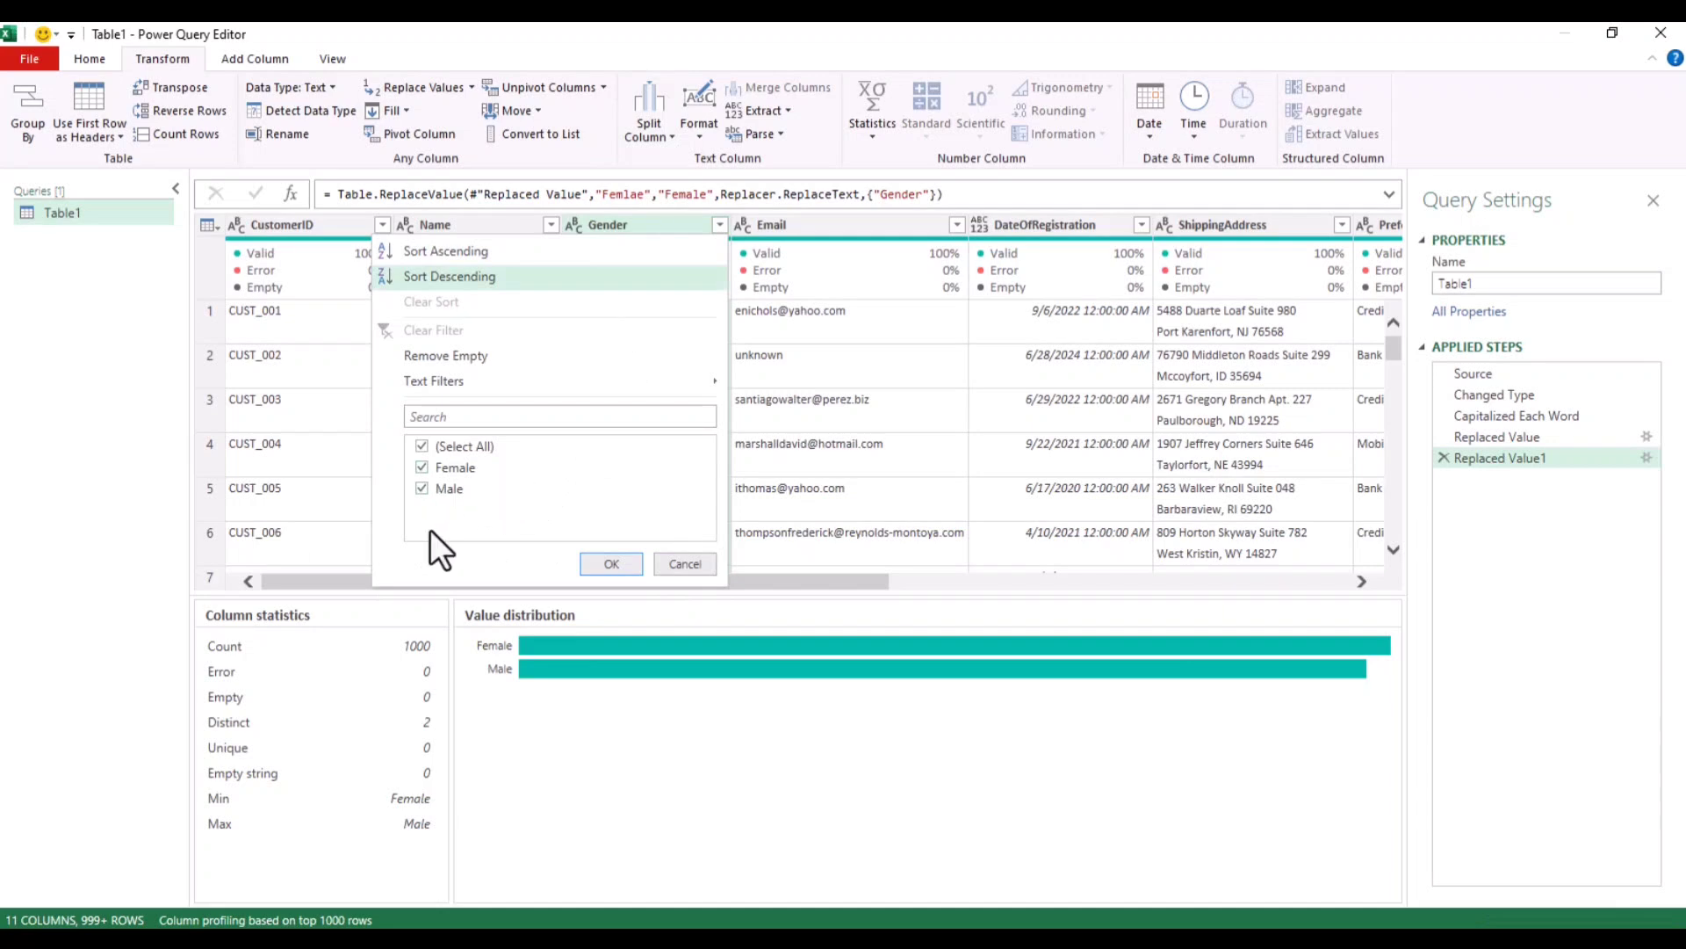
pyautogui.click(596, 562)
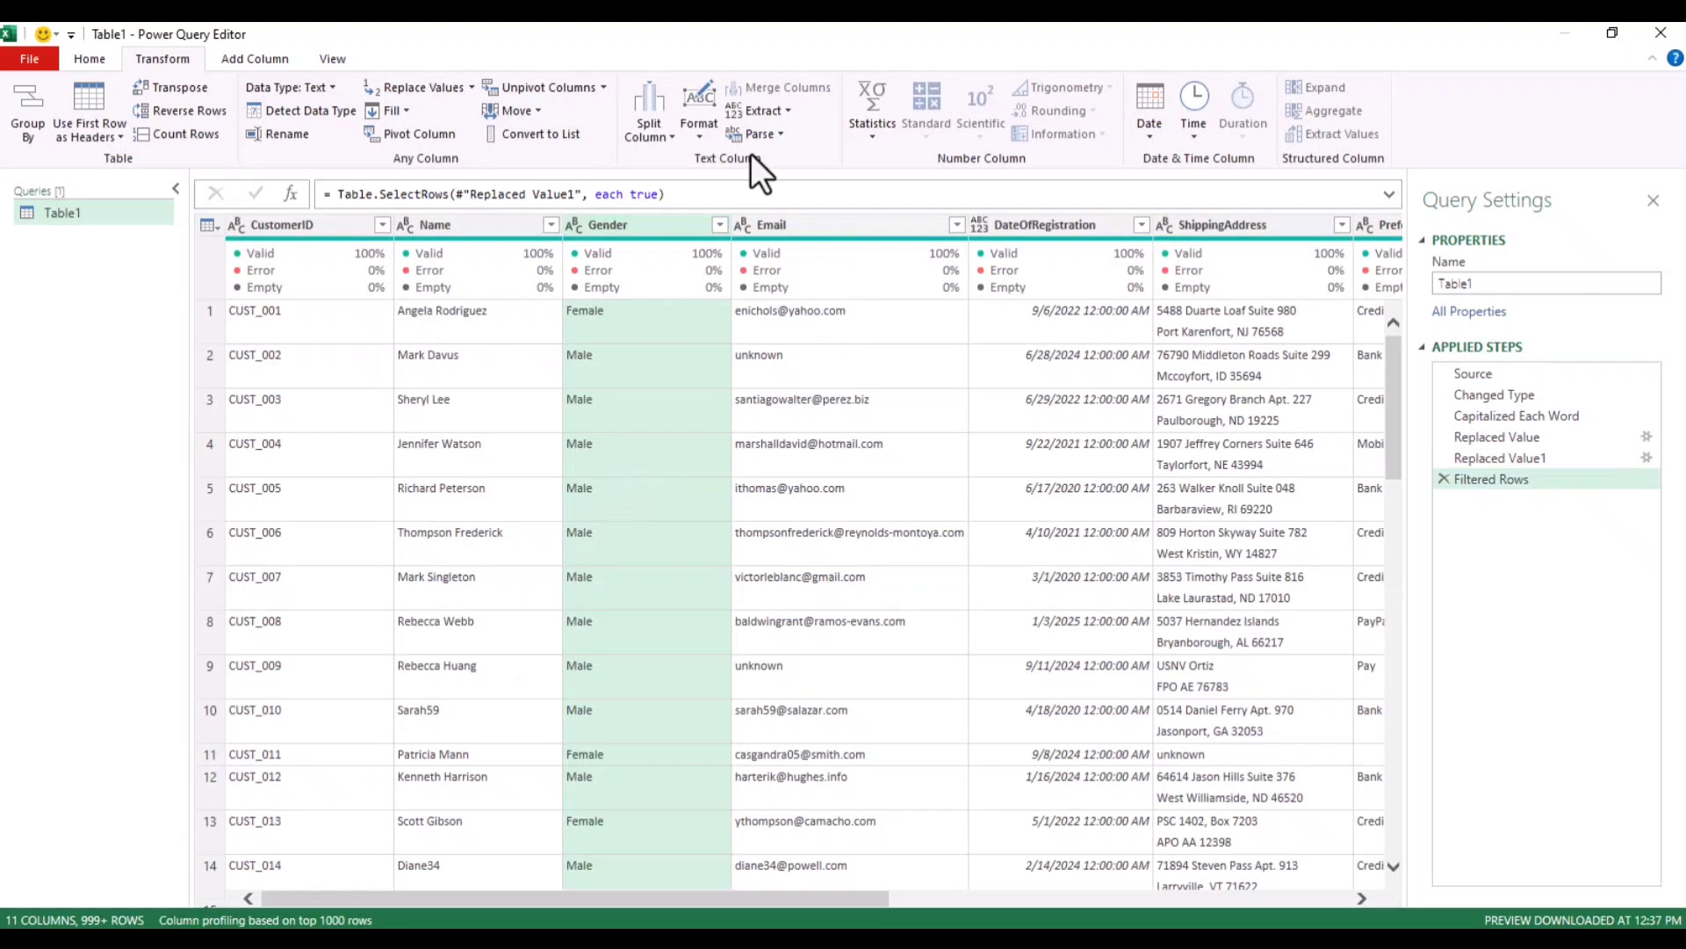
# - Look through the Email column for missing or unknown entries
pyautogui.scroll(-6, 808, 353)
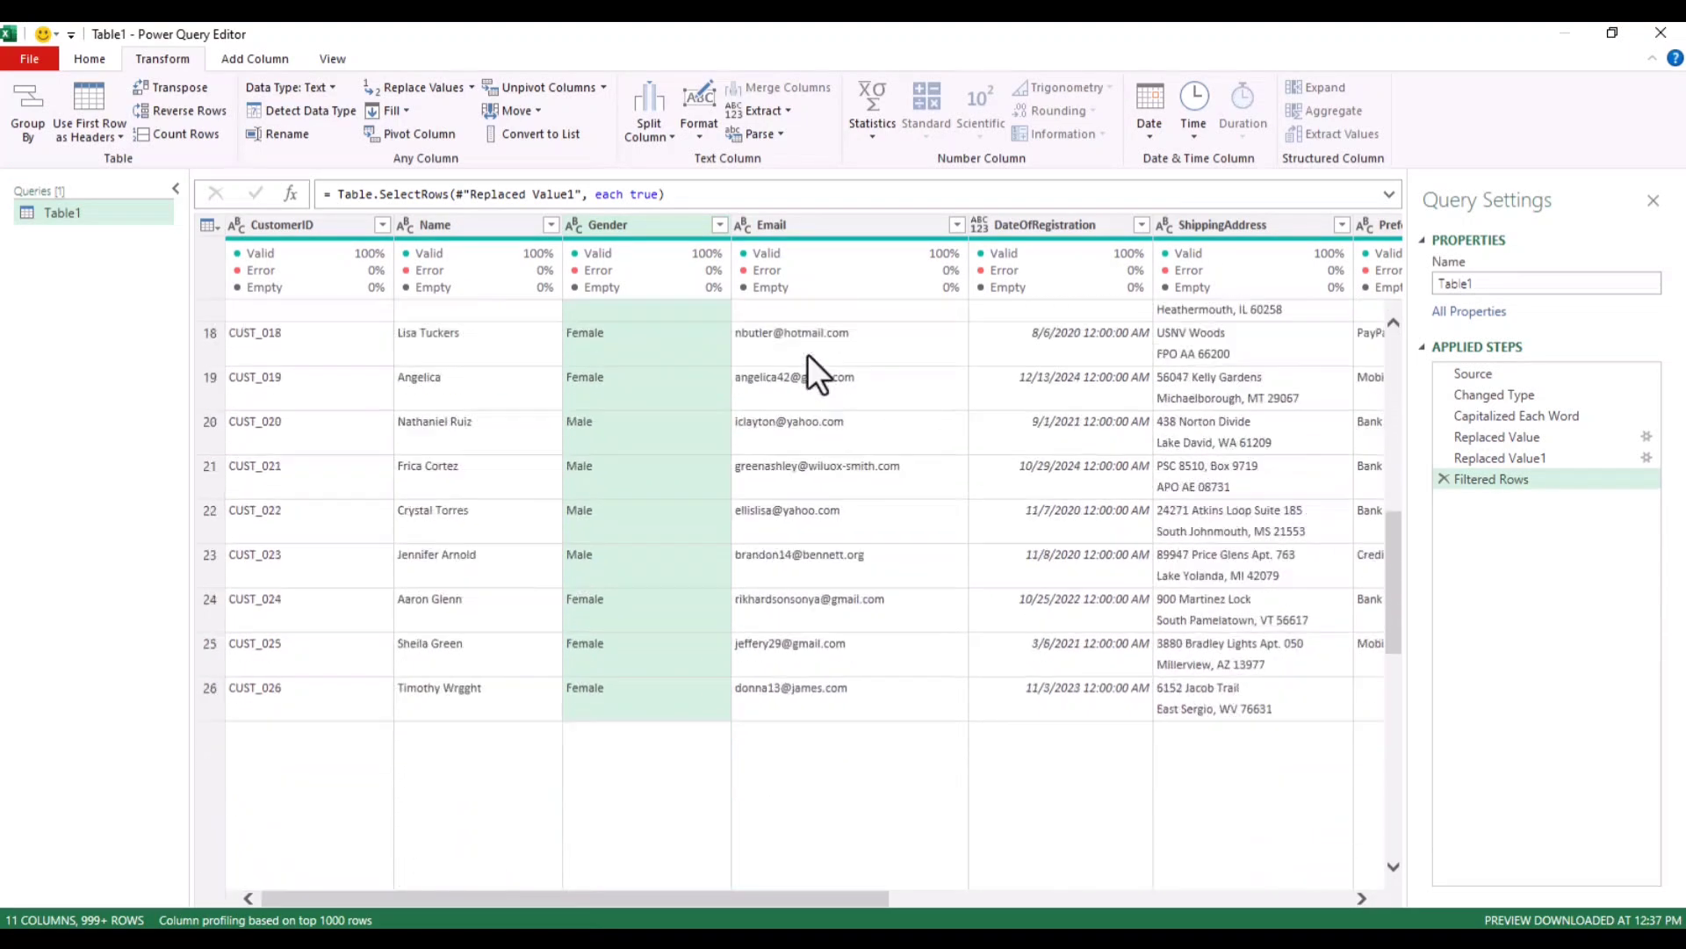
pyautogui.scroll(6, 808, 355)
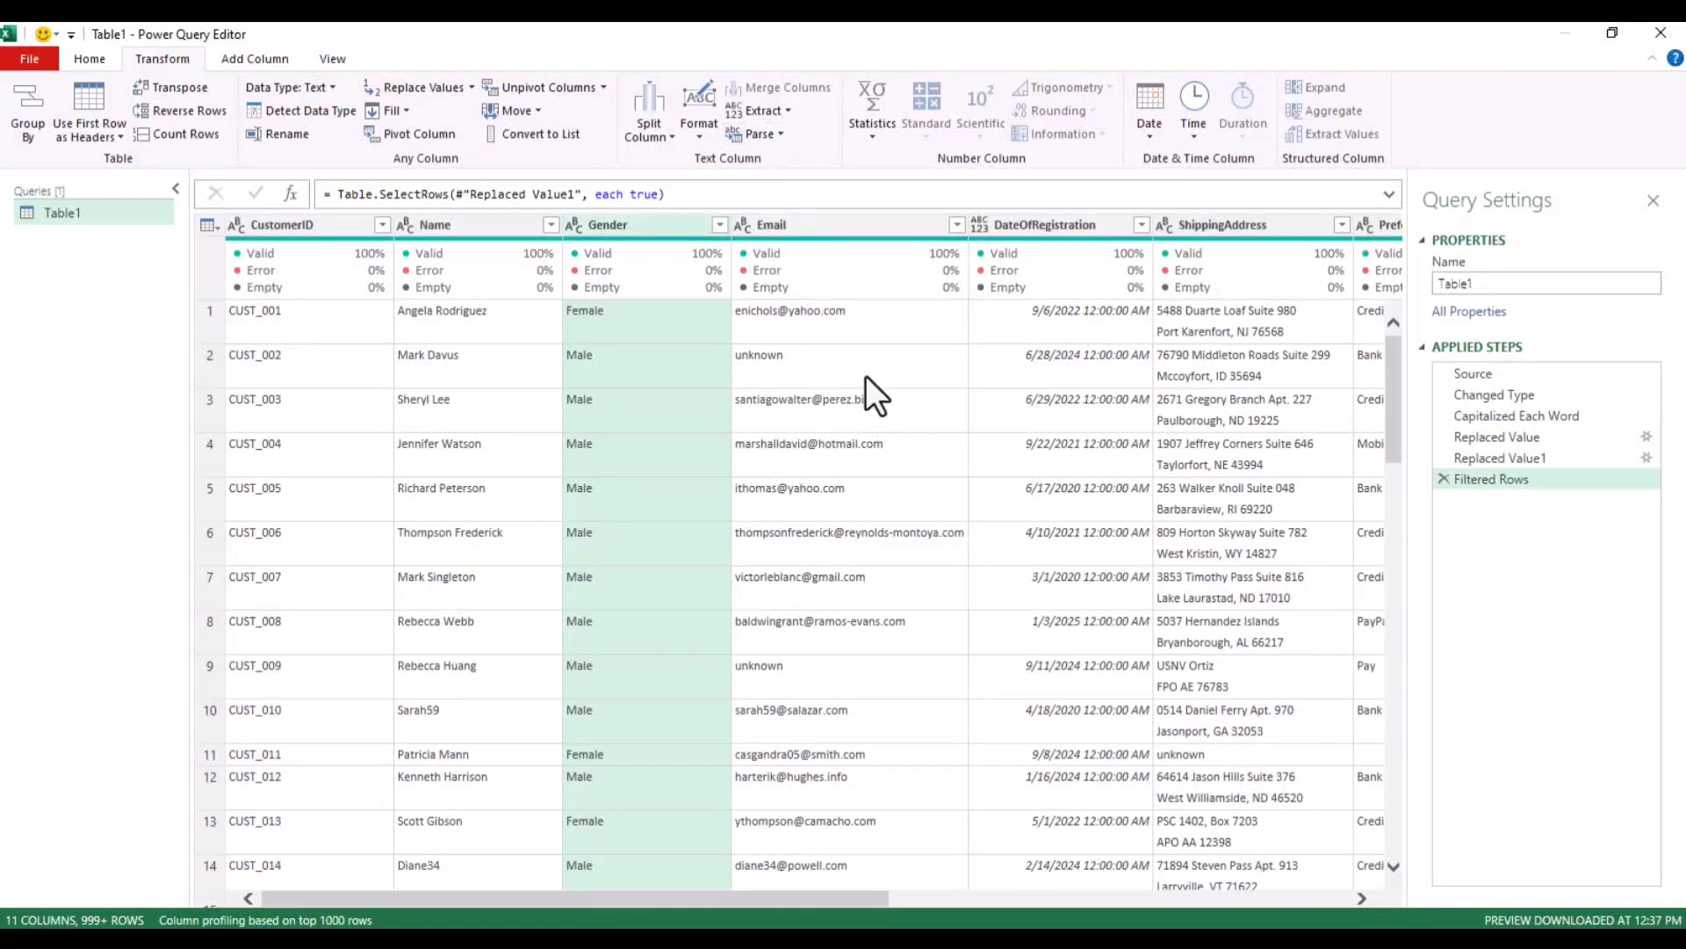
pyautogui.scroll(-3, 866, 357)
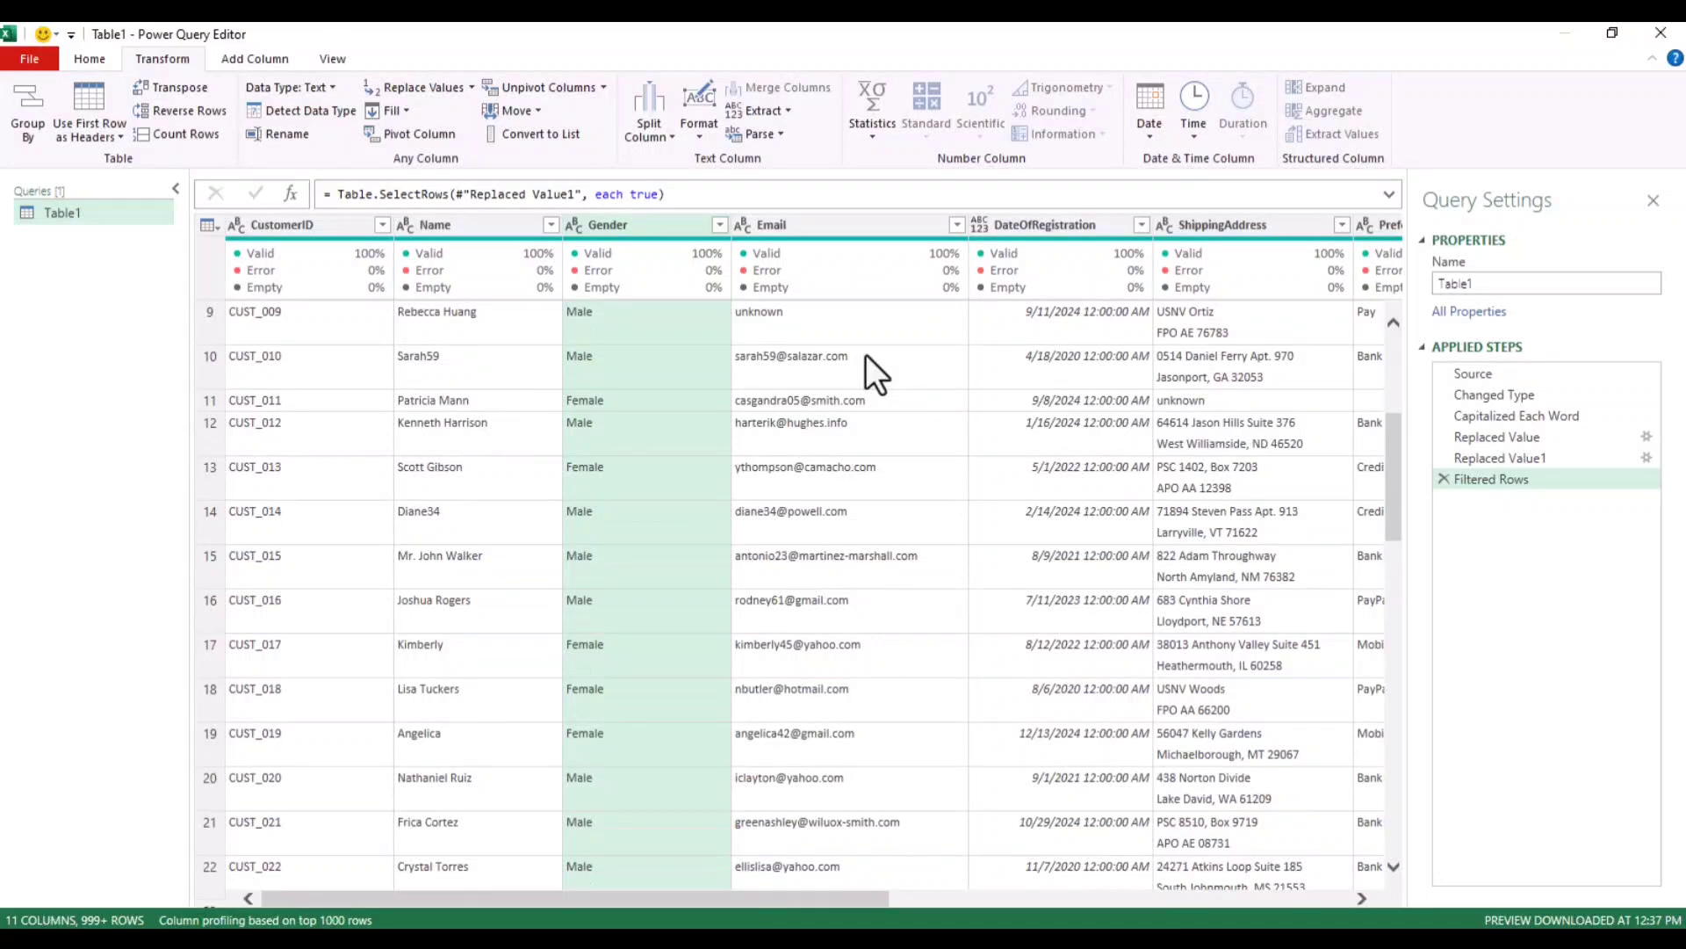
pyautogui.scroll(3, 866, 356)
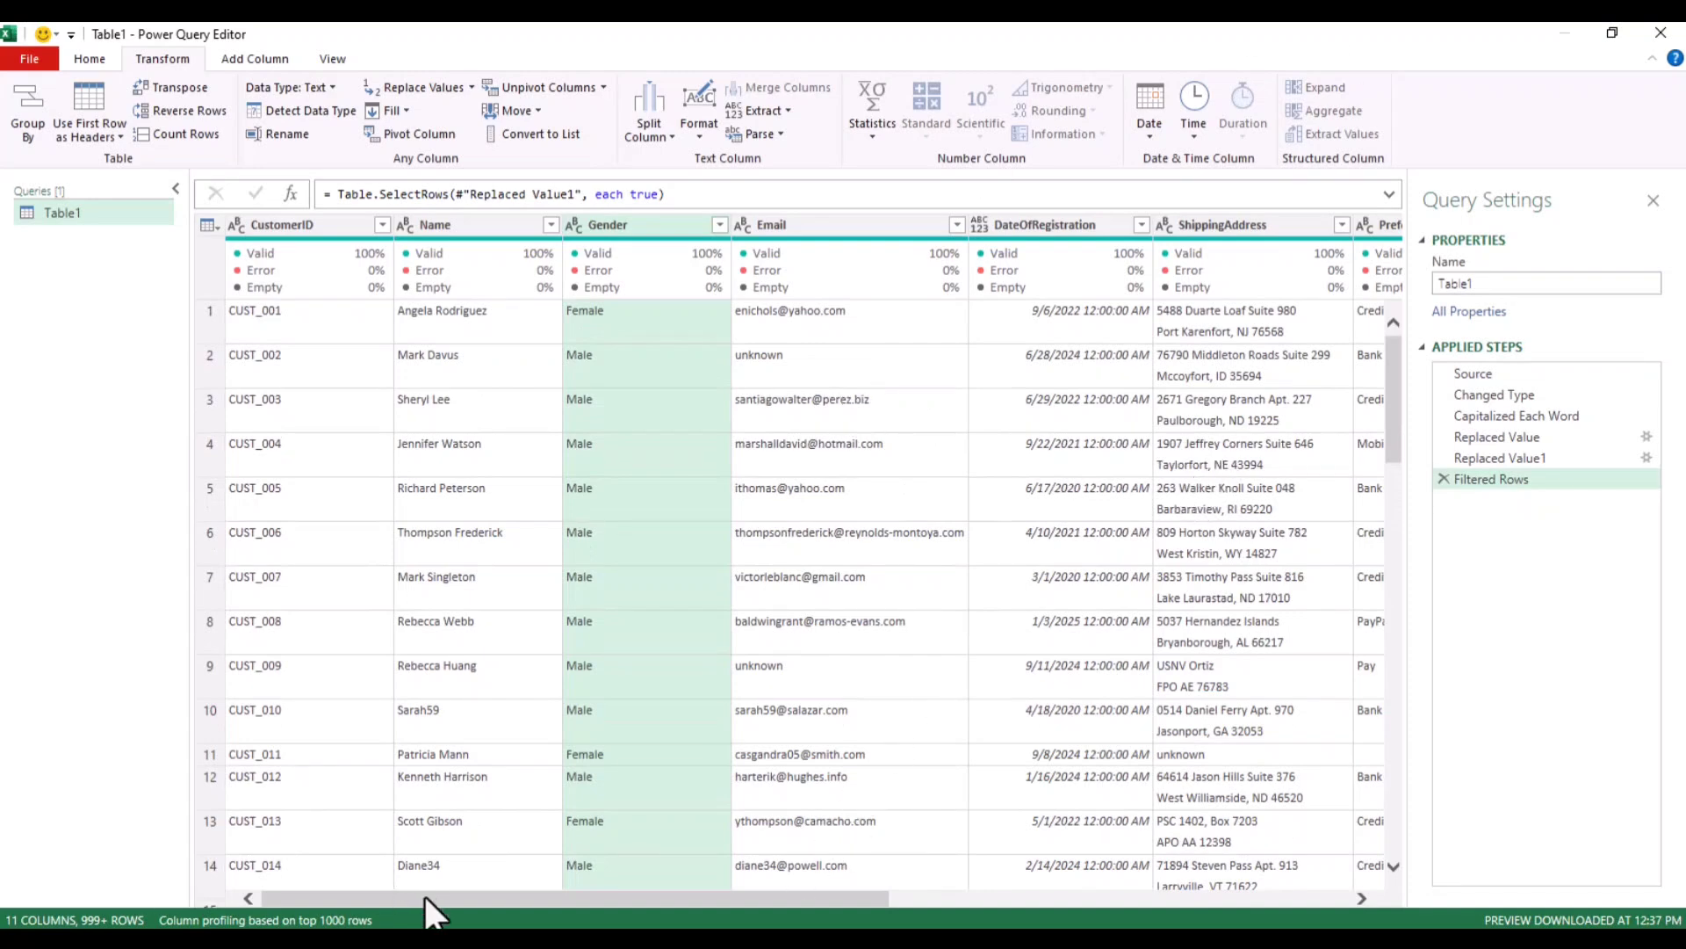
# - Review the mixed formats in the DateOfRegistration column and set its data type to Date
pyautogui.moveTo(423, 893); pyautogui.dragTo(596, 856)
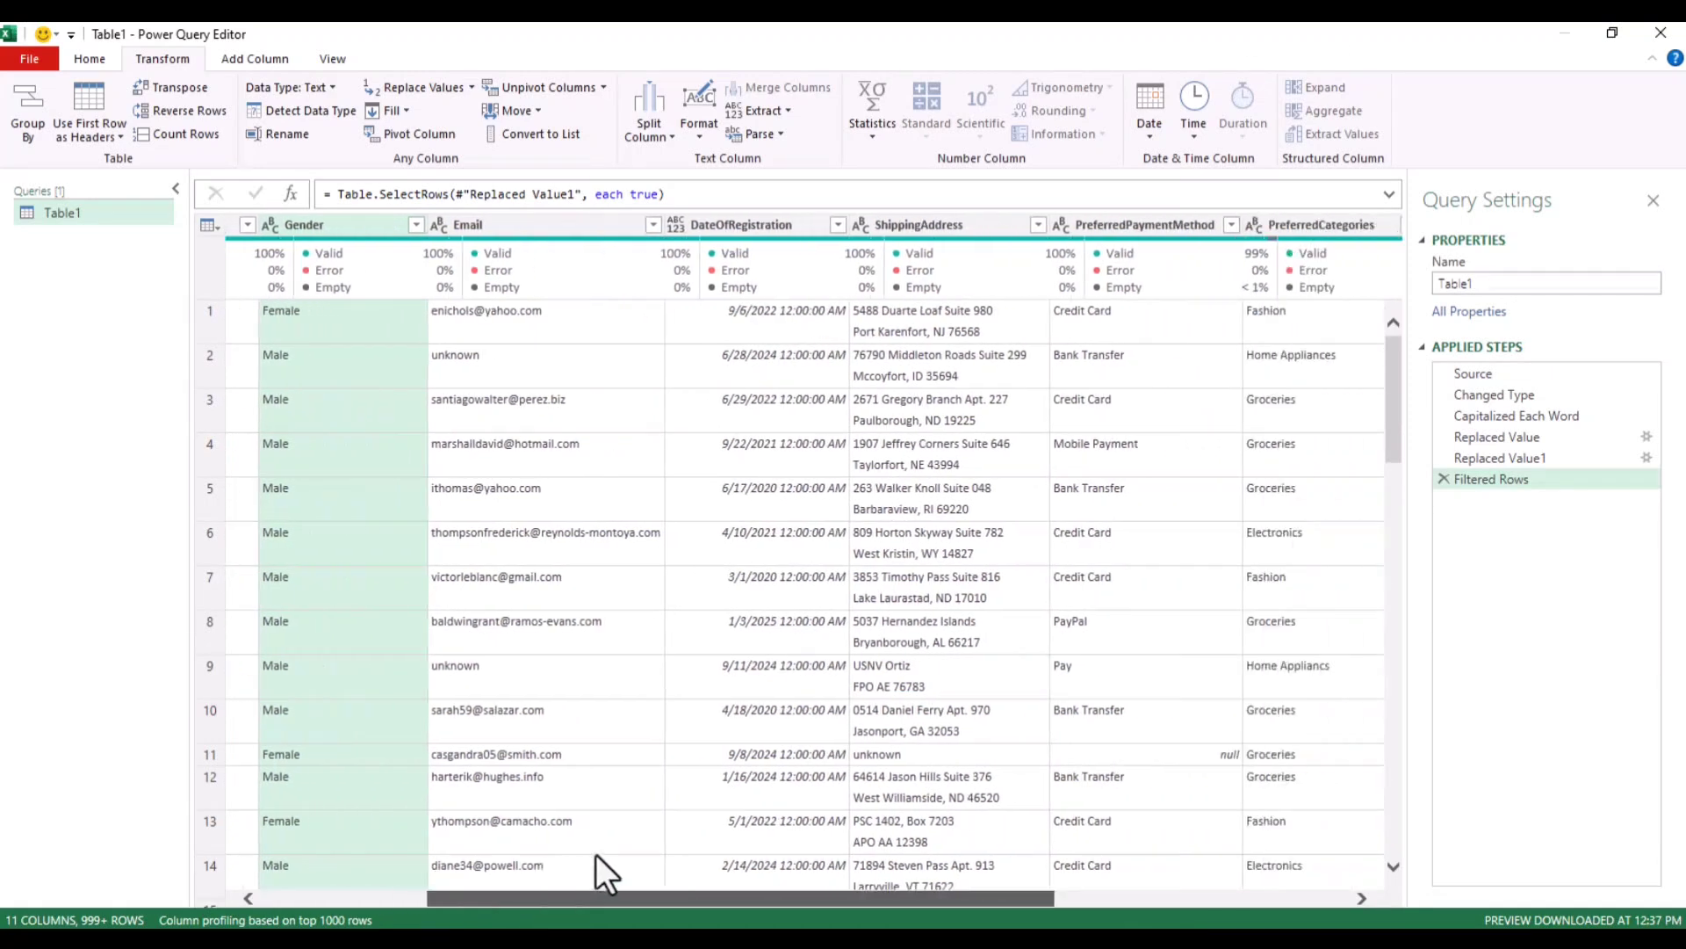
pyautogui.scroll(-3, 673, 610)
pyautogui.scroll(-6, 672, 610)
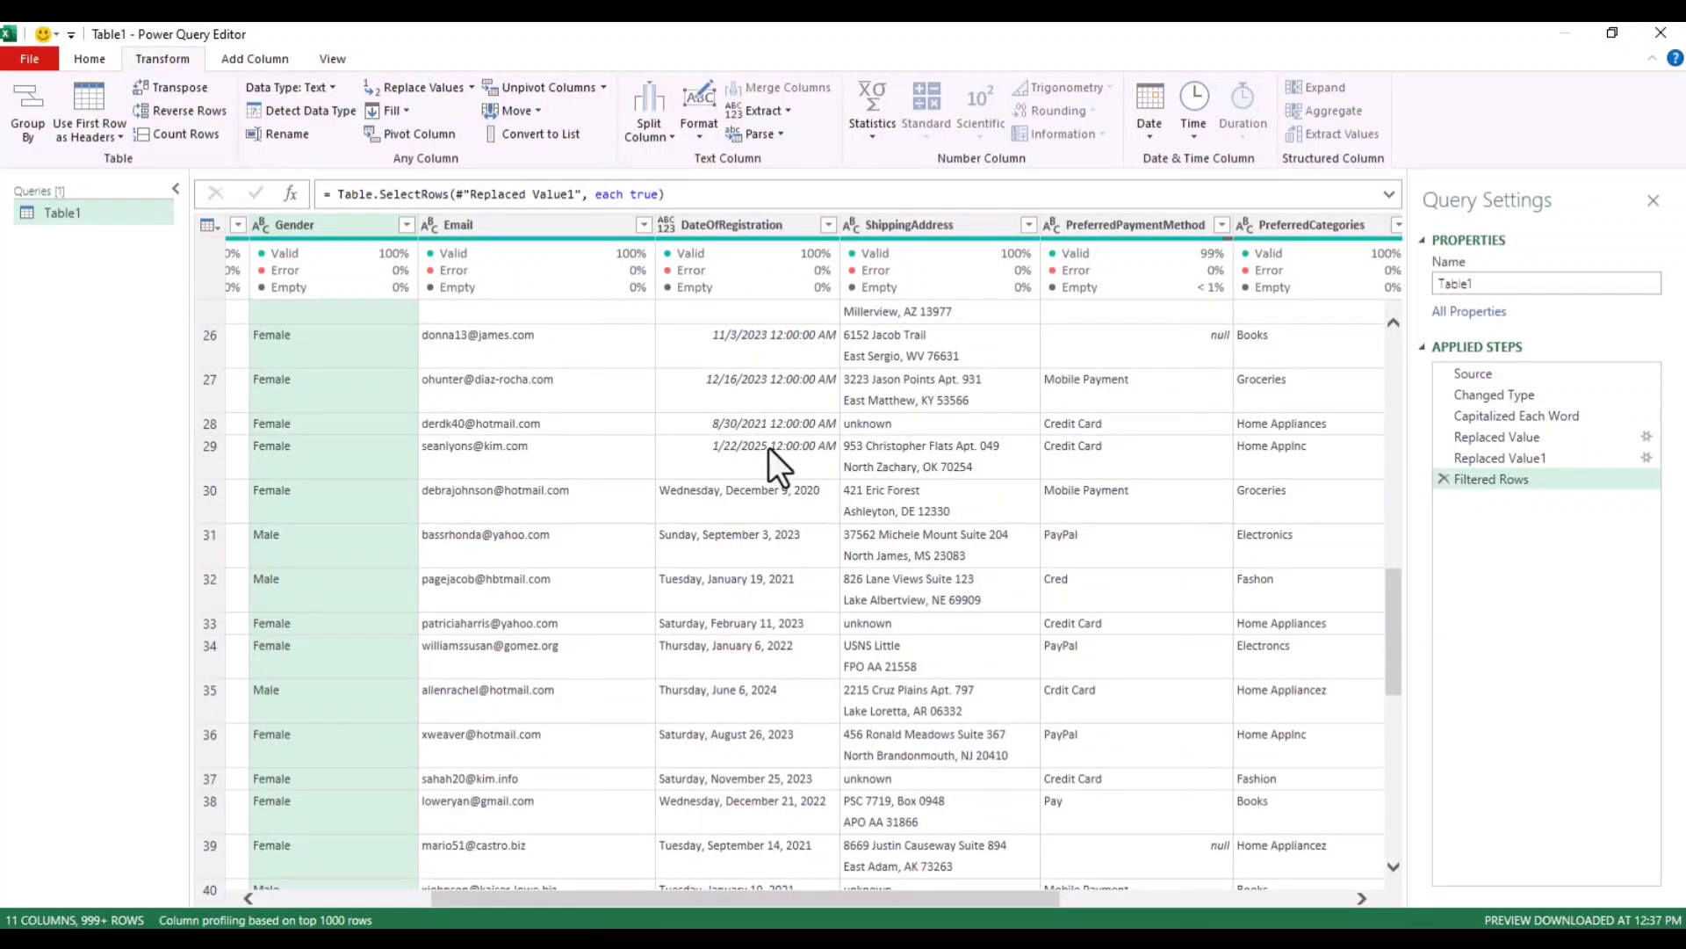
pyautogui.scroll(5, 699, 706)
pyautogui.scroll(4, 699, 707)
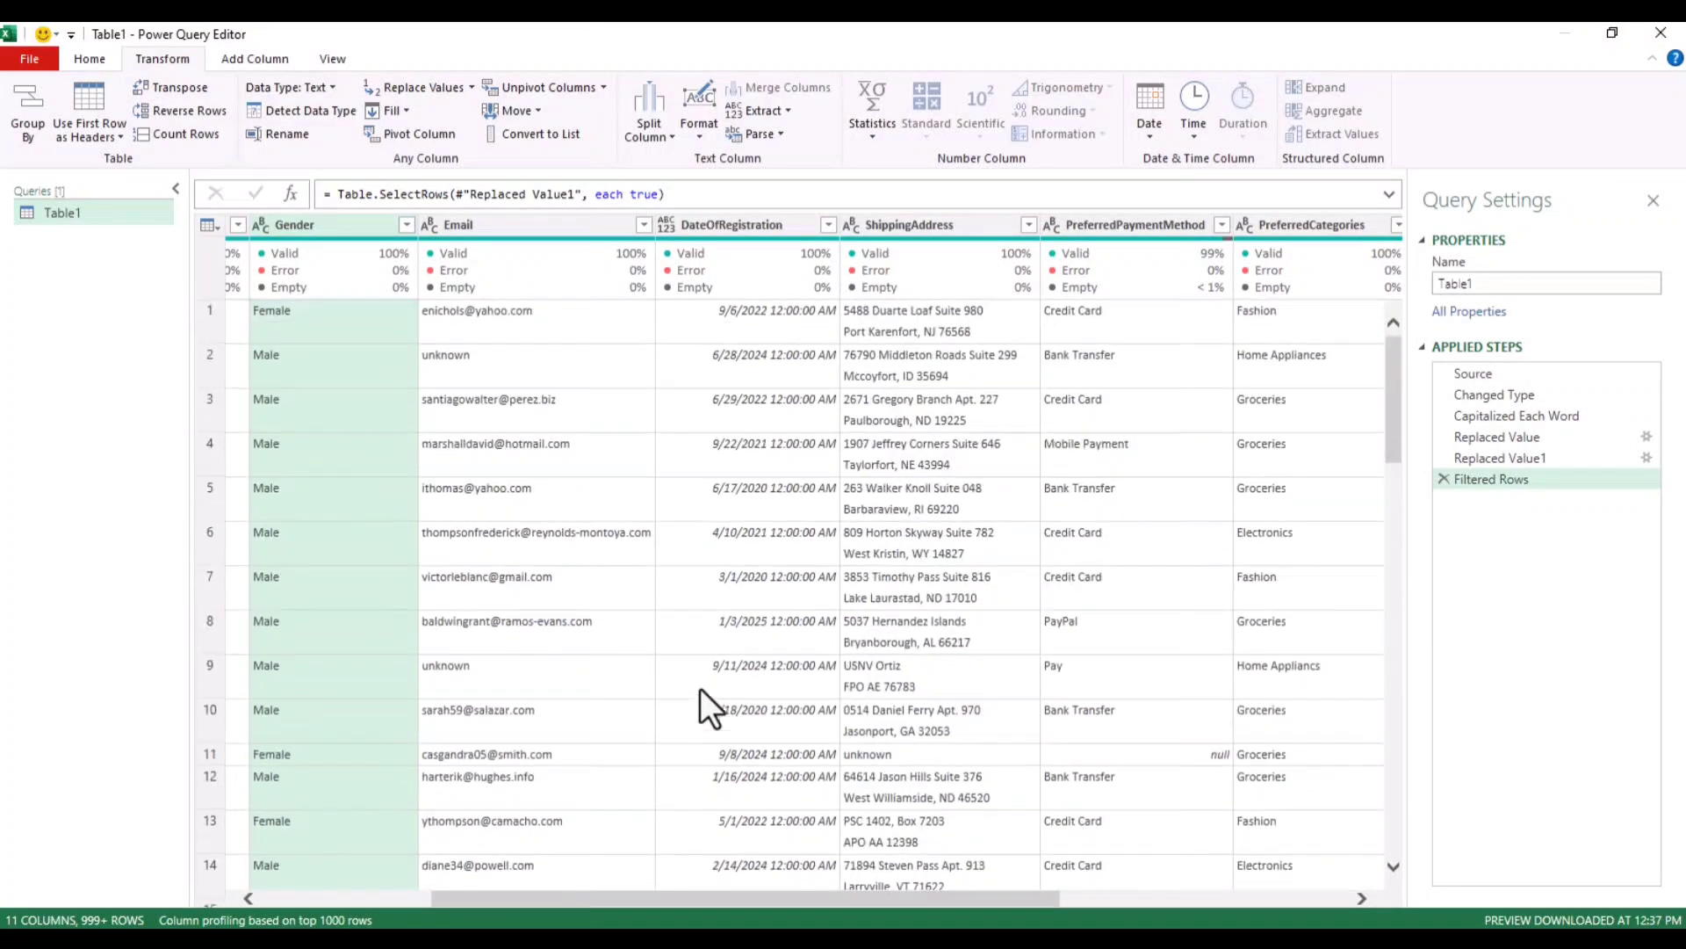
pyautogui.click(763, 226)
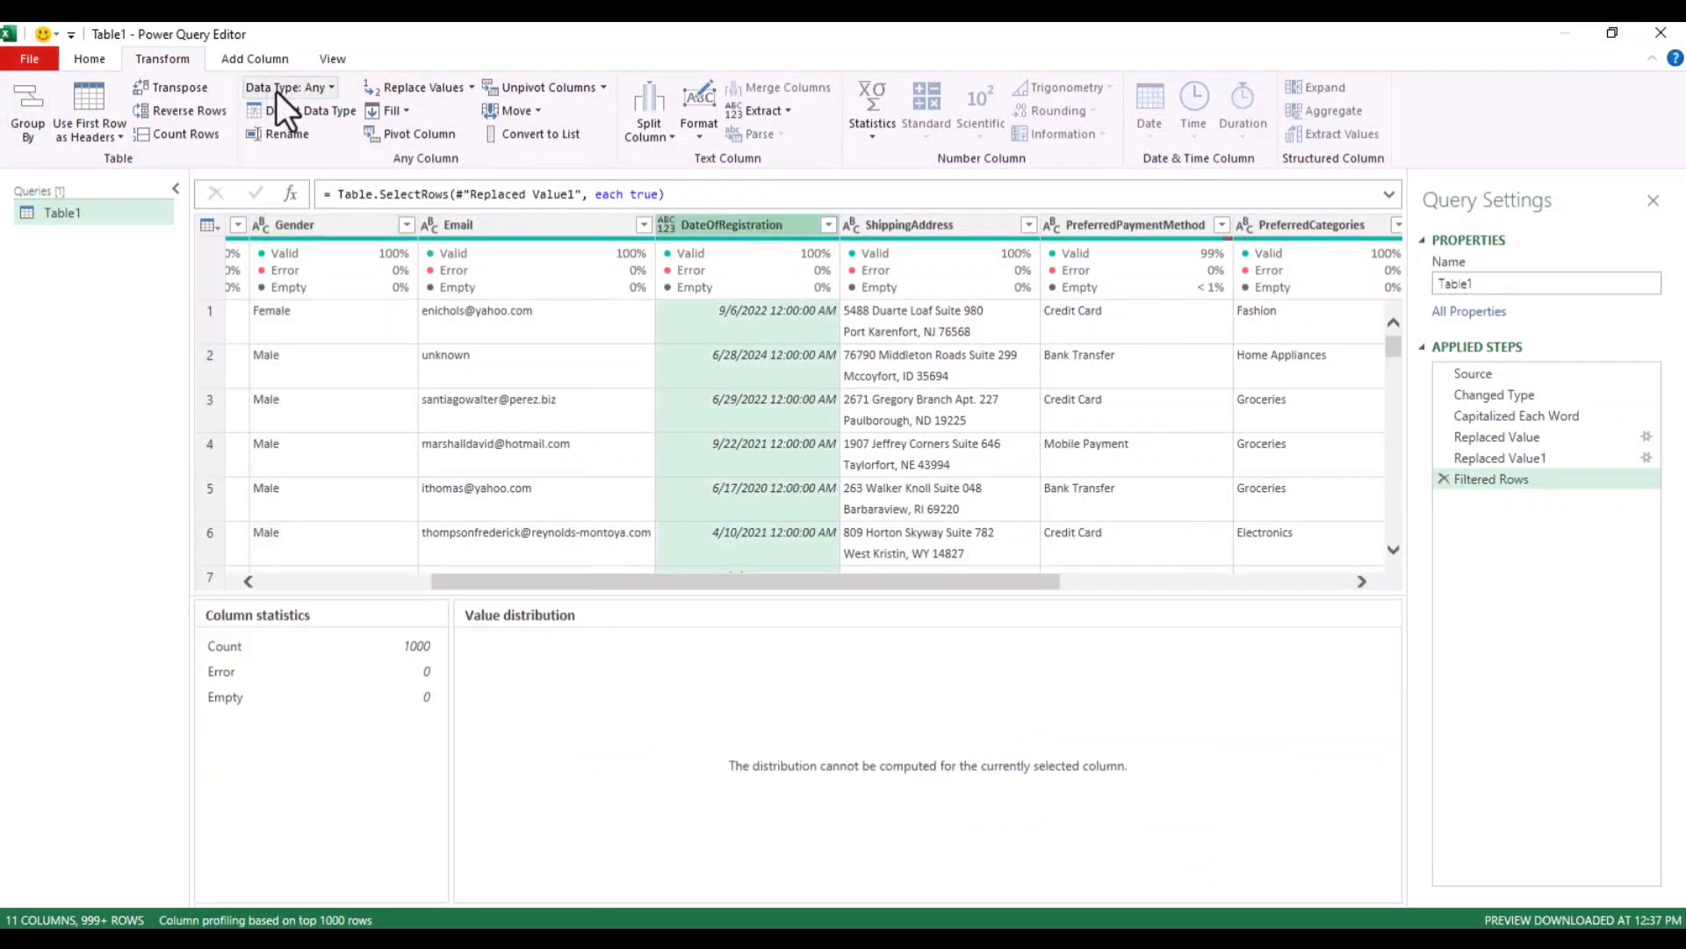
pyautogui.click(320, 86)
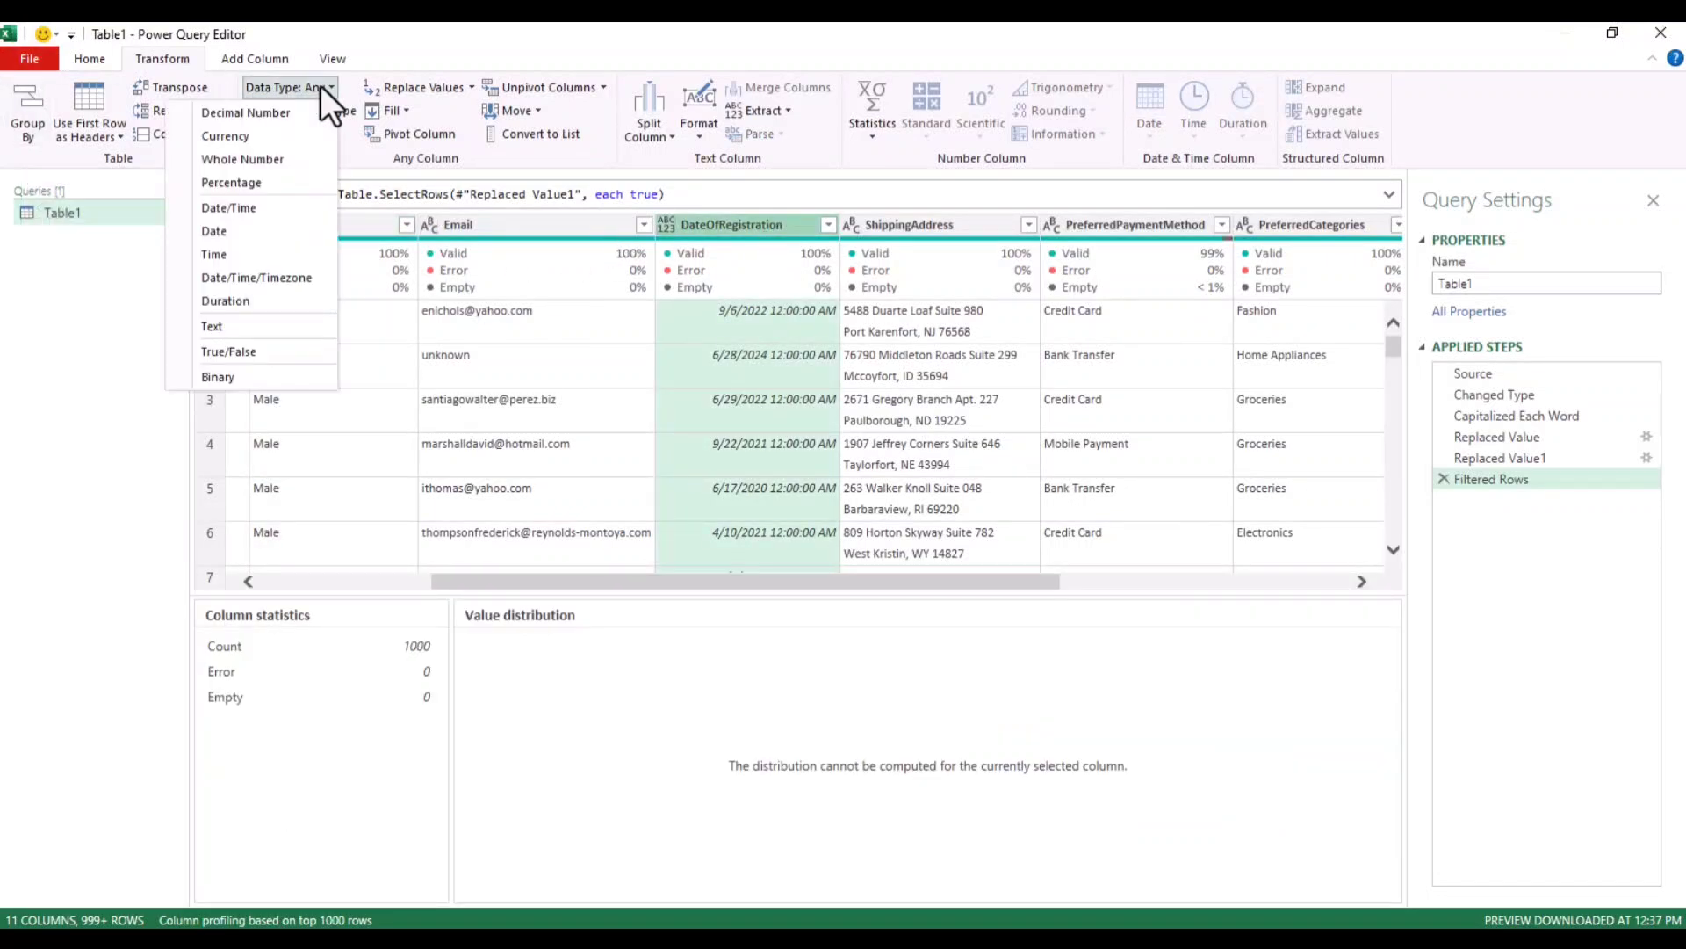
pyautogui.click(218, 235)
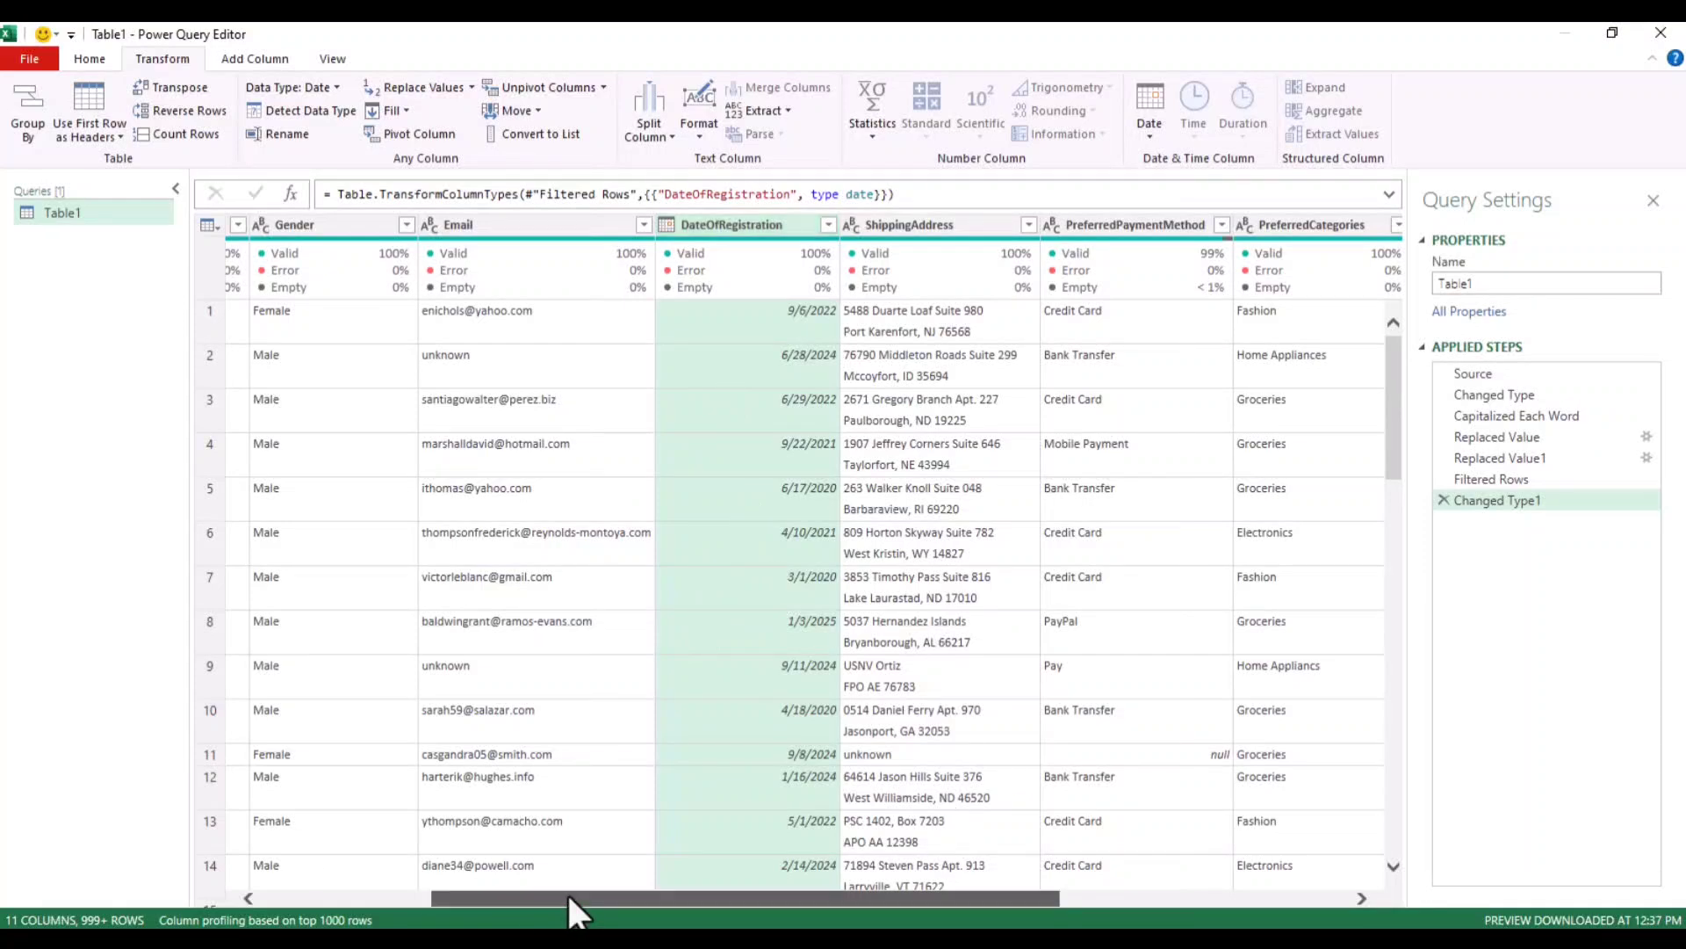
# - Look through the ShippingAddress column for unknown or inconsistently formatted entries
pyautogui.moveTo(566, 892); pyautogui.dragTo(662, 882)
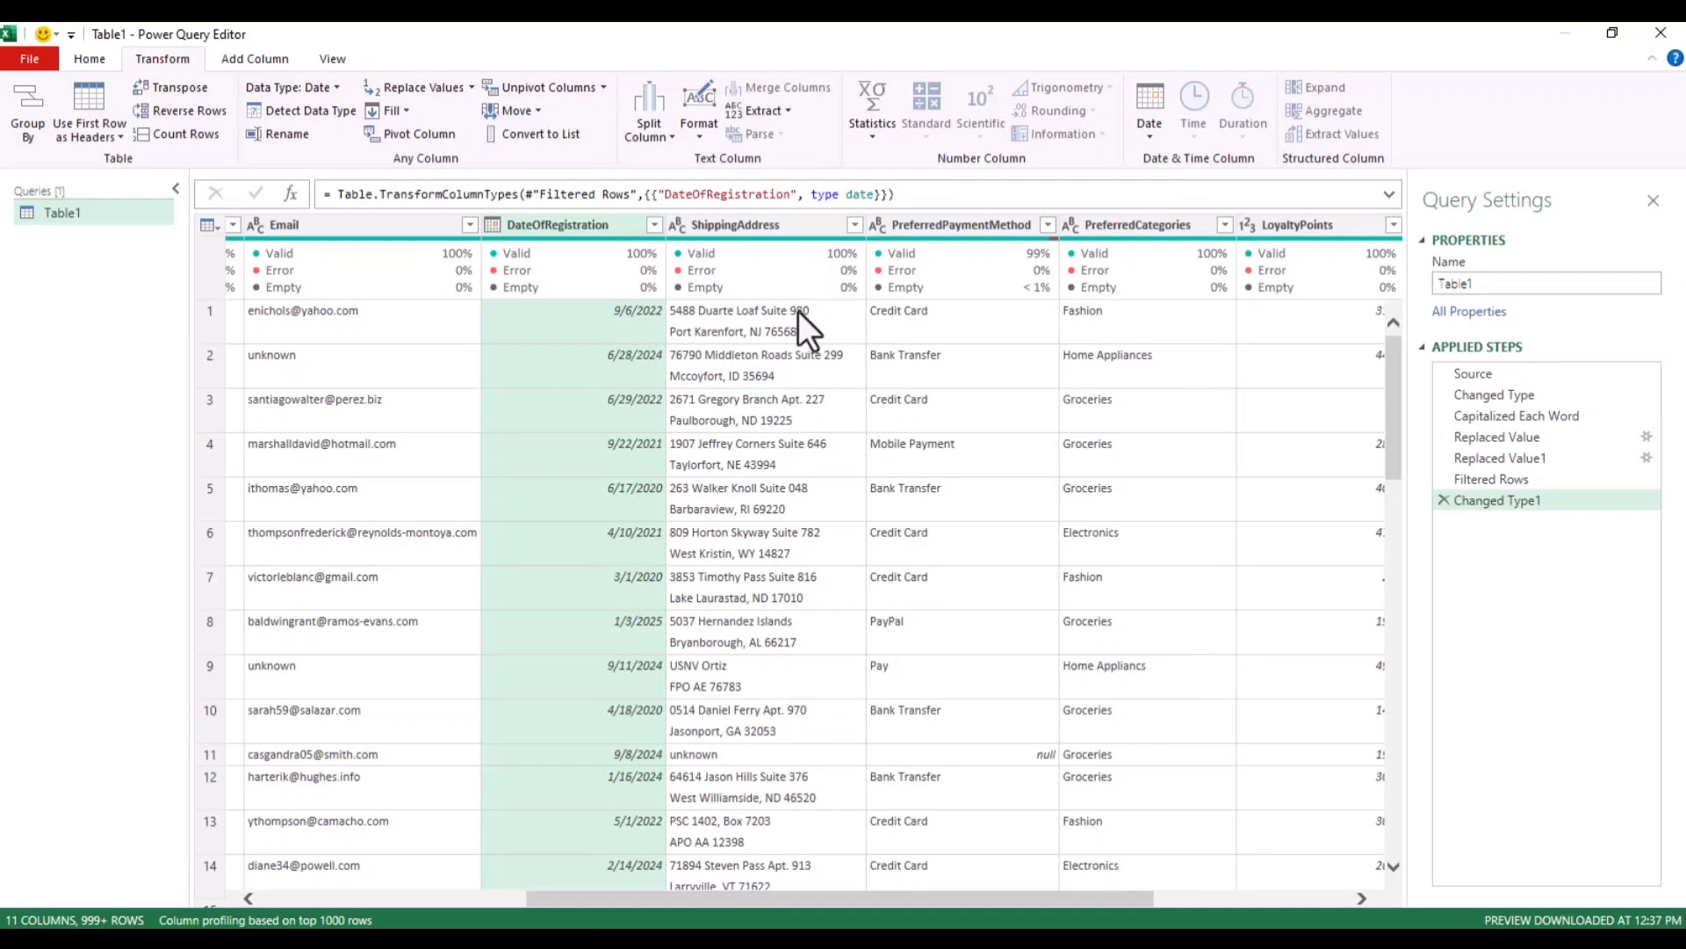
pyautogui.scroll(-5, 797, 318)
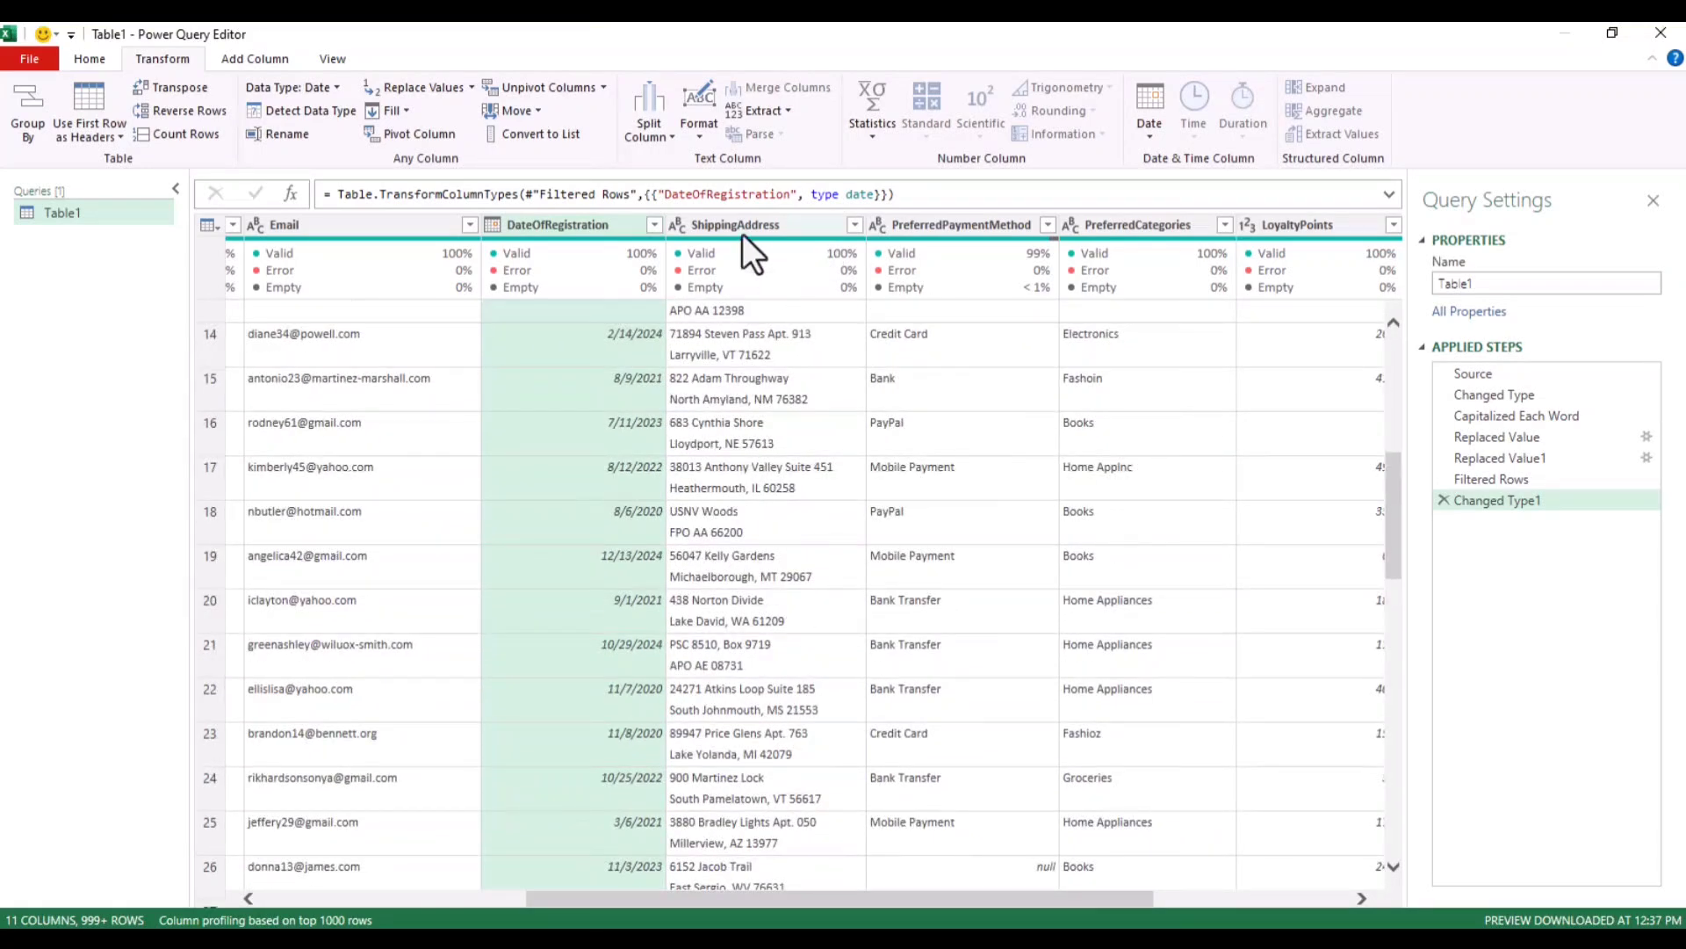
pyautogui.scroll(3, 782, 312)
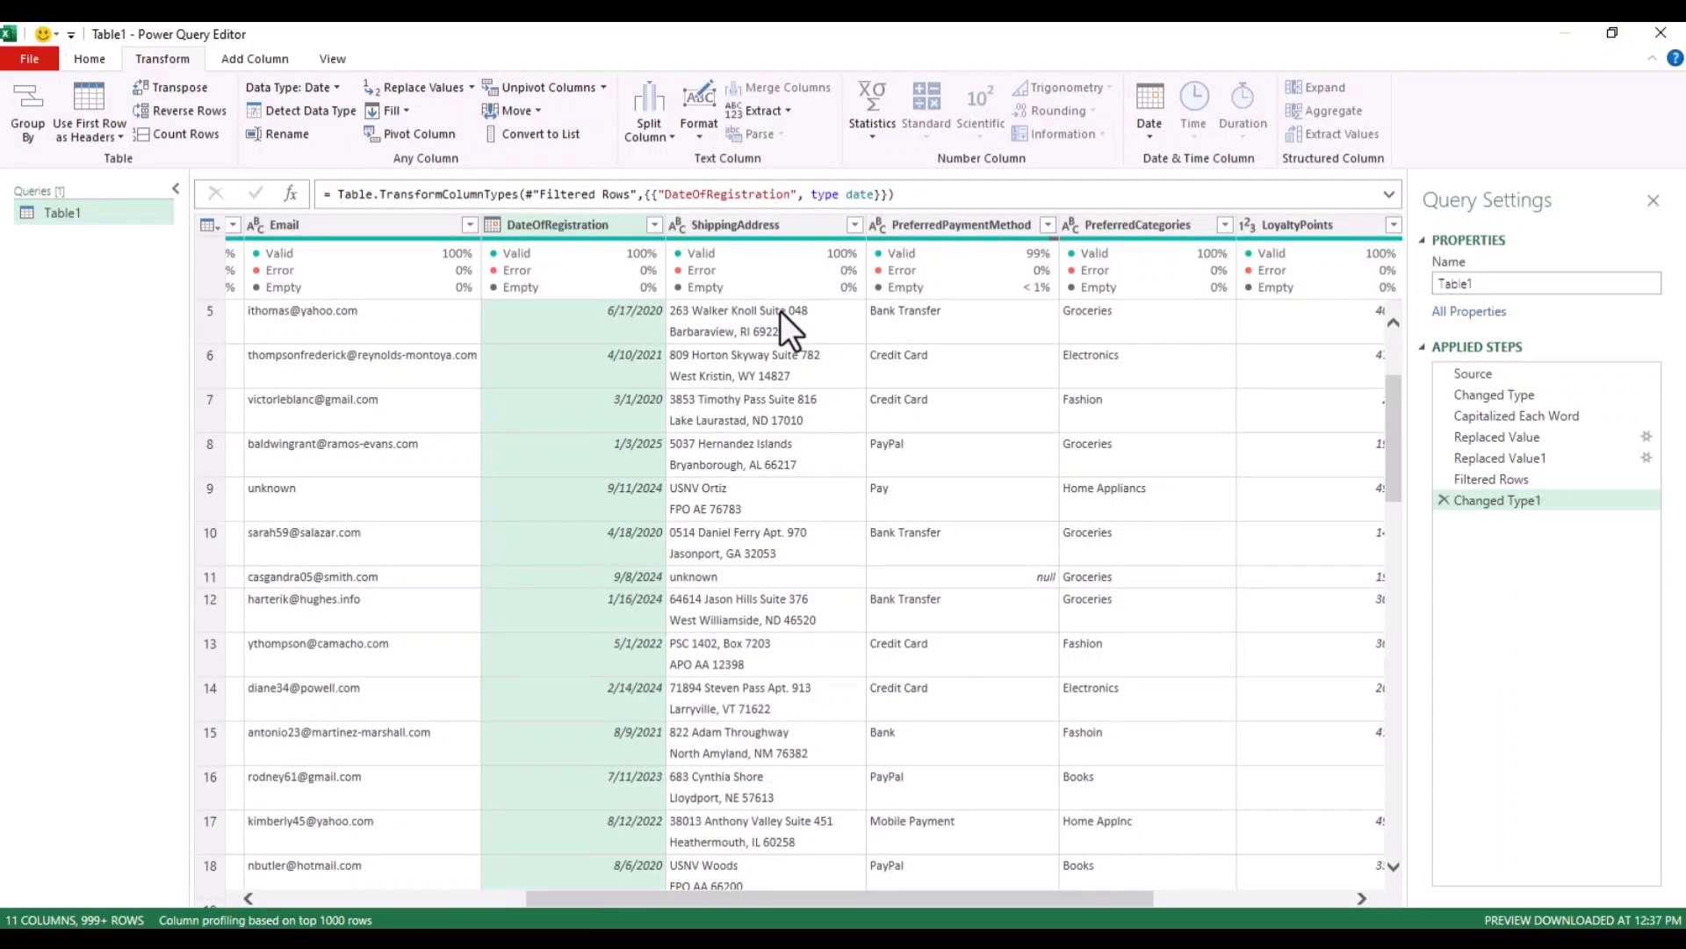
pyautogui.scroll(-3, 767, 324)
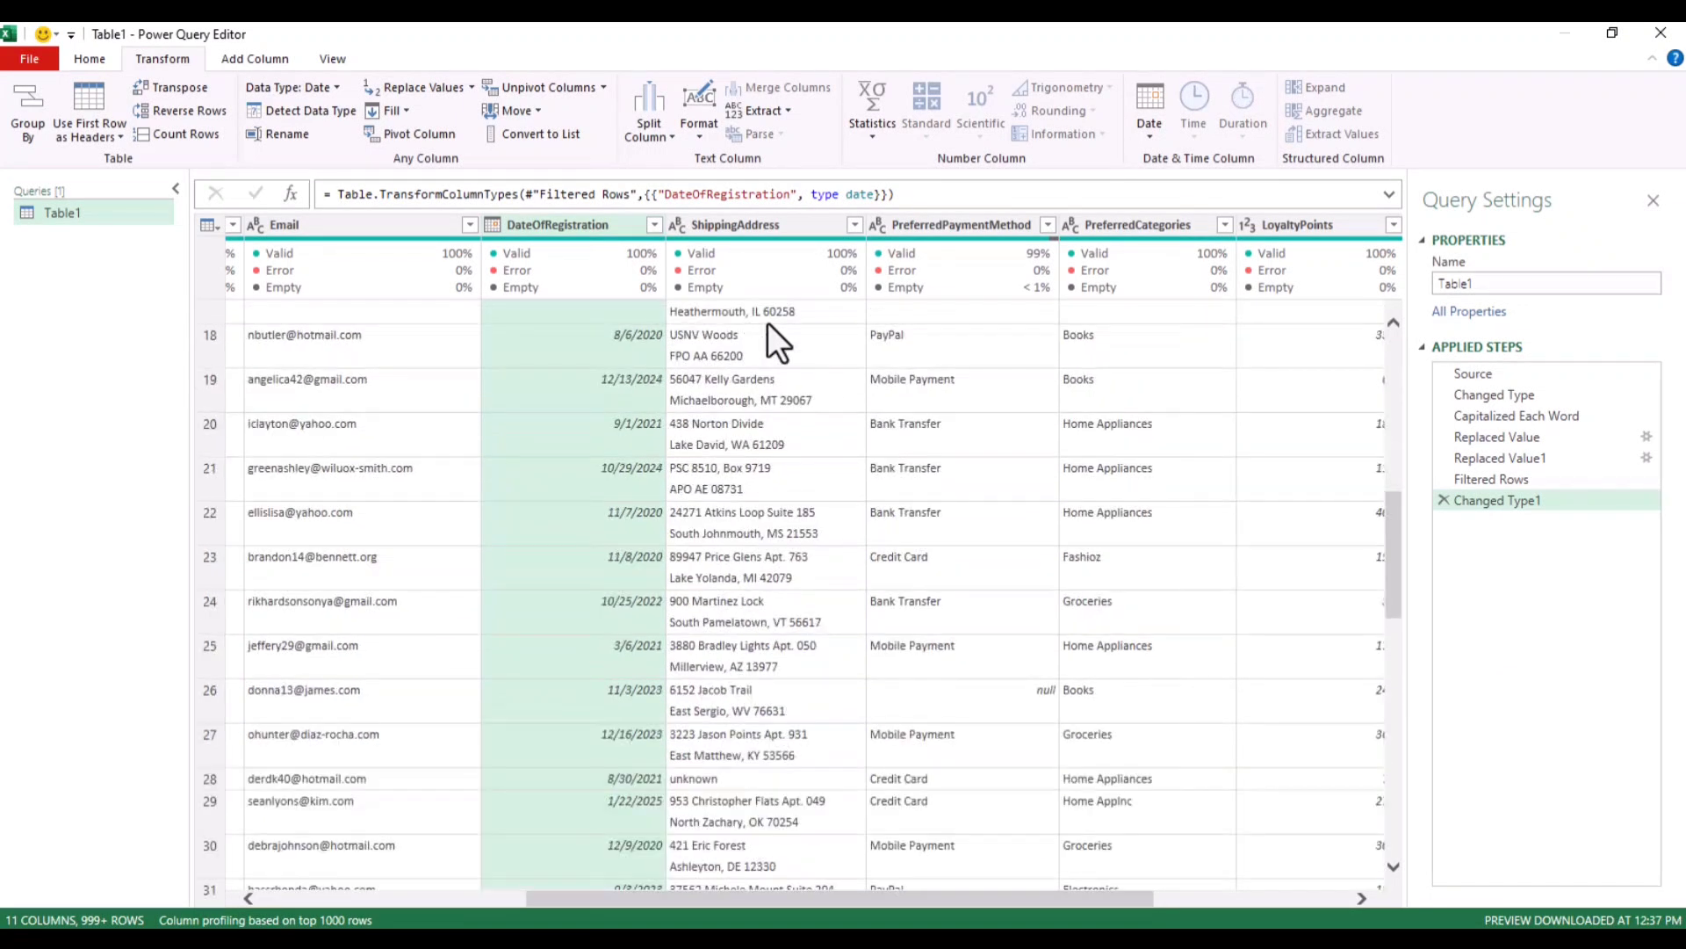
pyautogui.scroll(15, 770, 369)
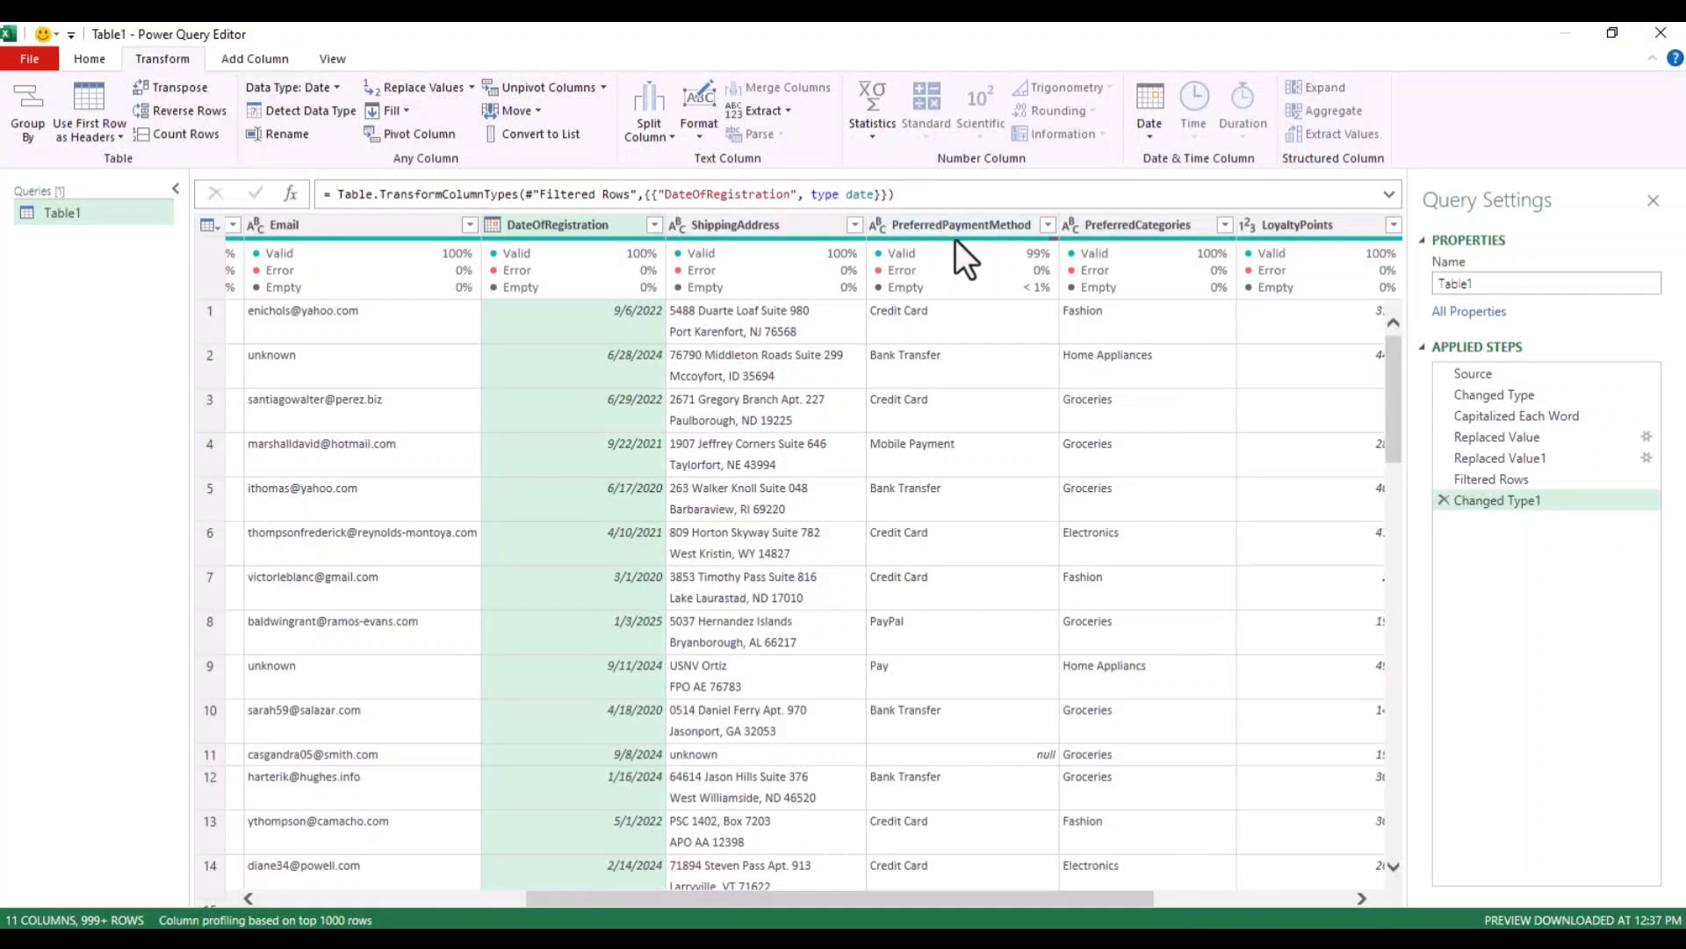
# - Check the PreferredPaymentMethod column for empty and inconsistent entries, loading the complete list of its filter values
pyautogui.moveTo(957, 244)
pyautogui.moveTo(1025, 293)
pyautogui.scroll(-3, 866, 586)
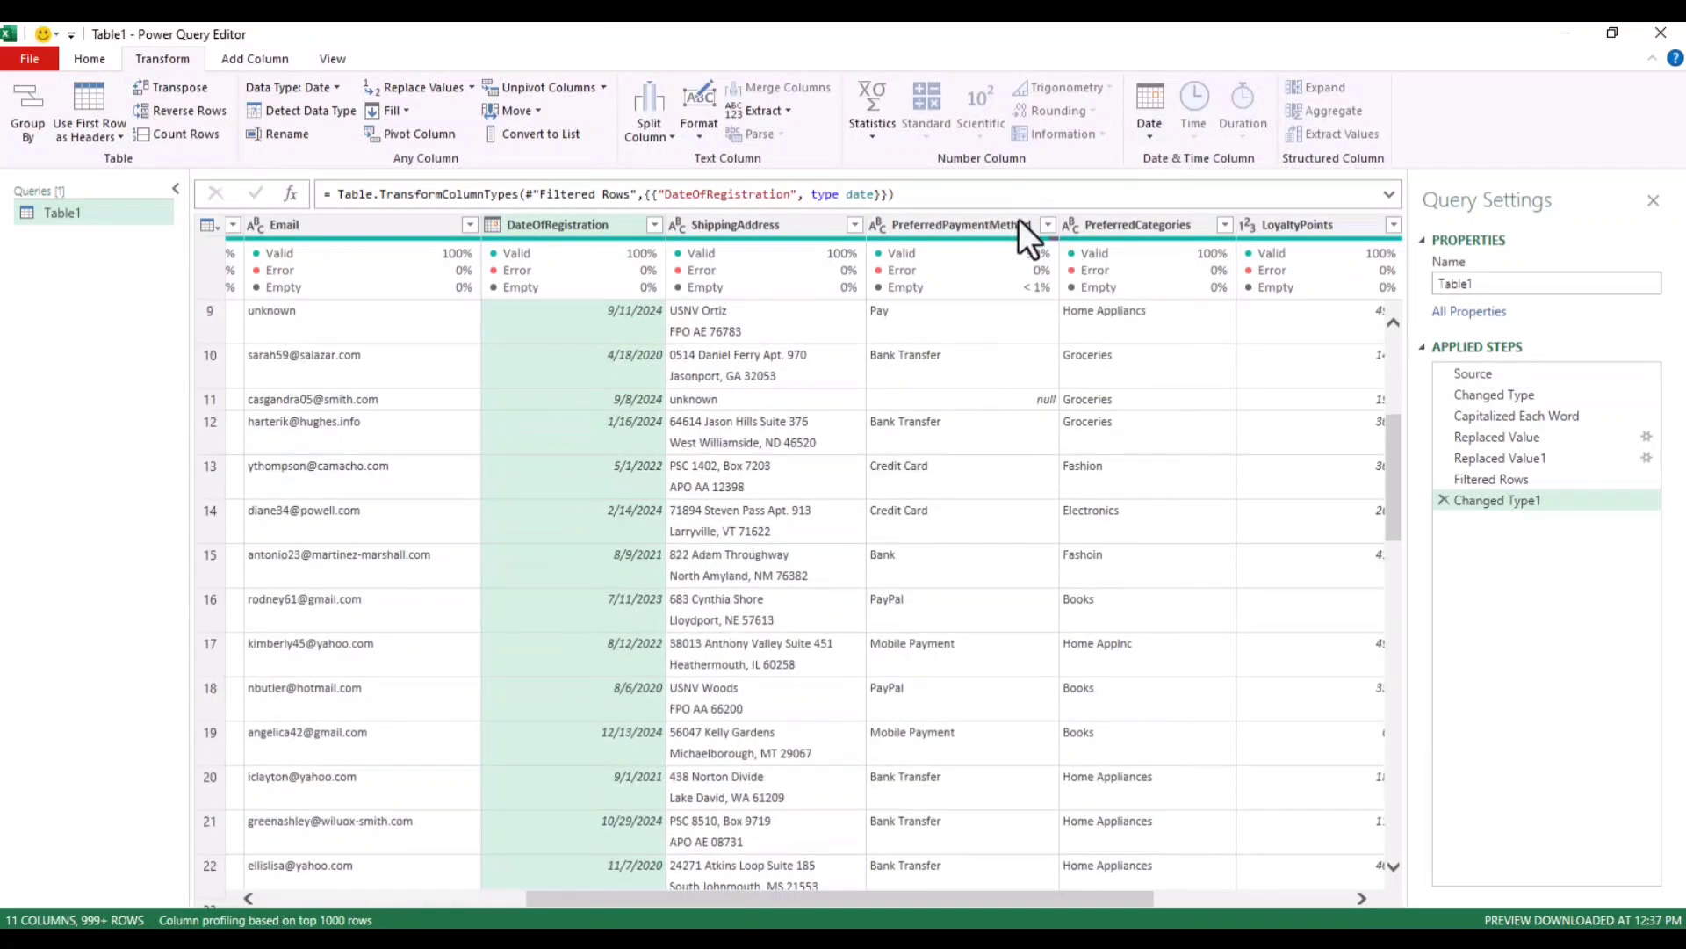
pyautogui.click(1047, 226)
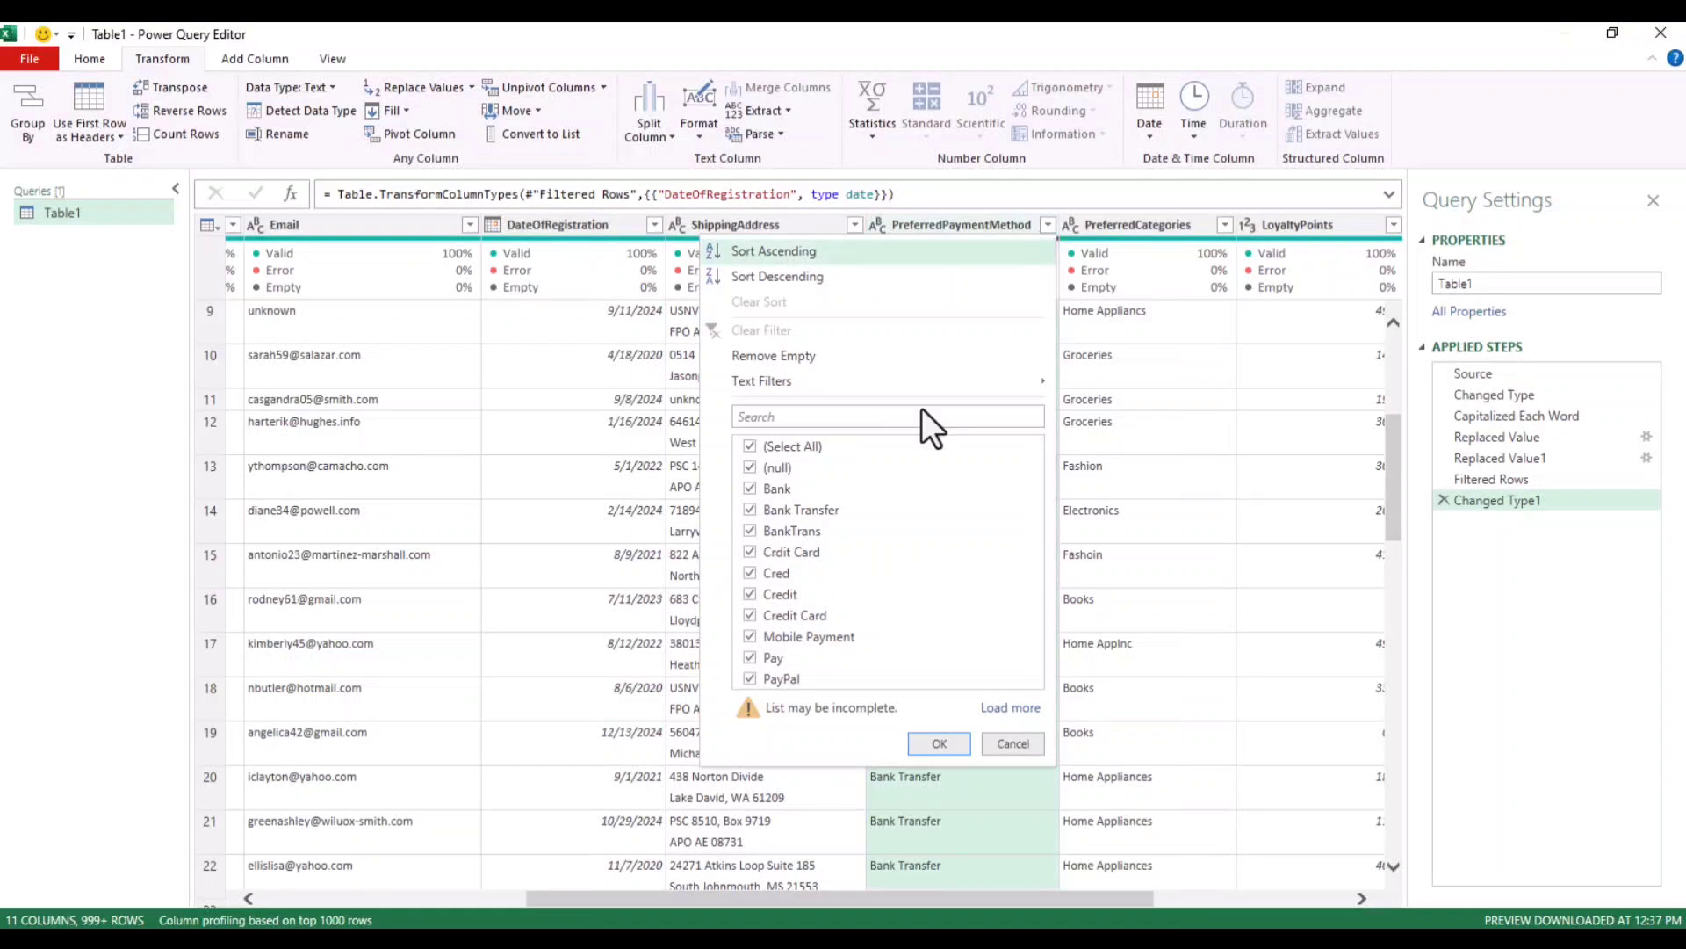
pyautogui.click(1008, 708)
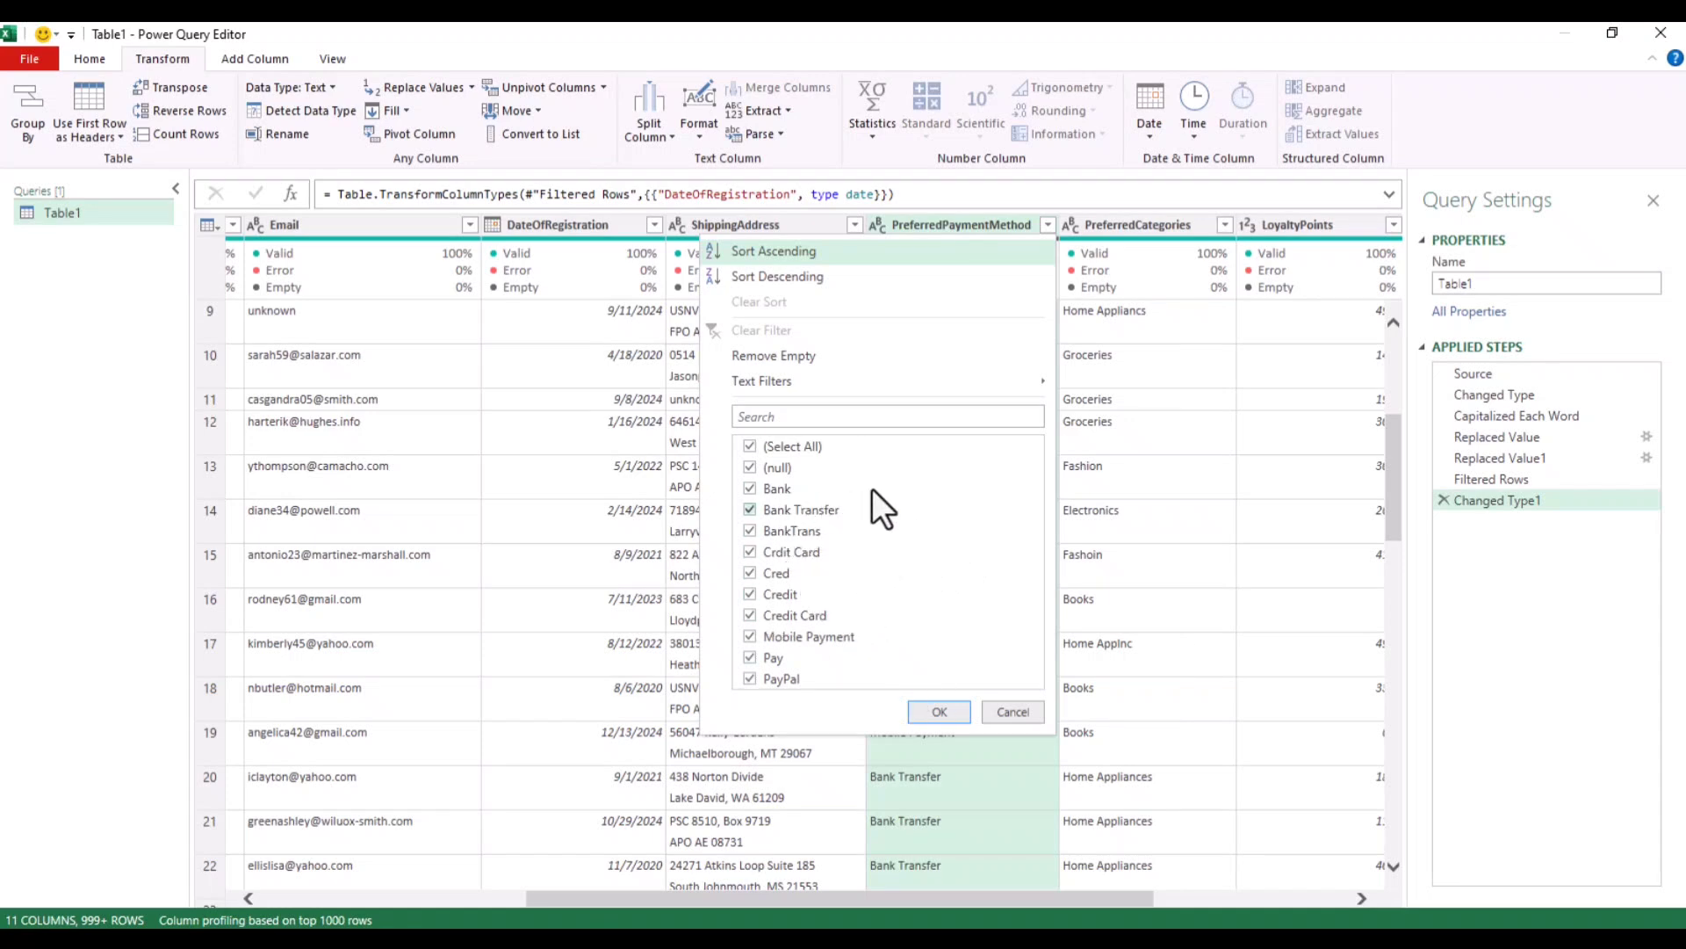
# - Replace the value "Bank" with "Bank Transfer" in the PreferredPaymentMethod column
pyautogui.click(408, 87)
pyautogui.moveTo(794, 330); pyautogui.dragTo(481, 294)
pyautogui.click(202, 395)
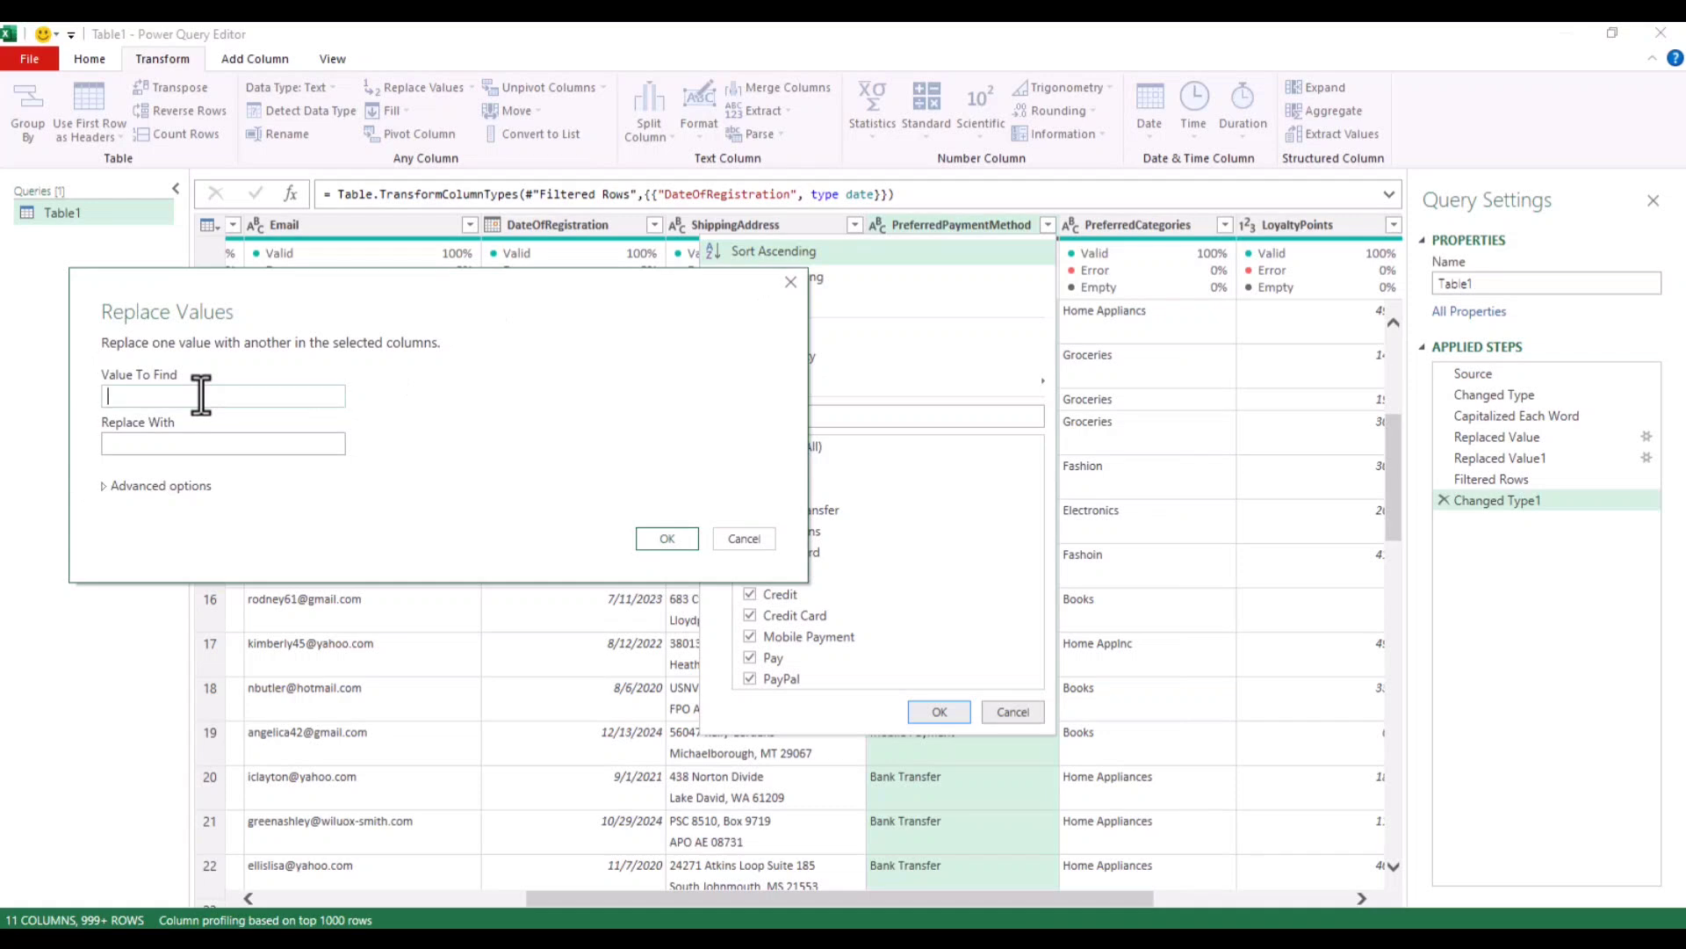
pyautogui.write('B')
pyautogui.write('as')
pyautogui.write('nk')
pyautogui.click(180, 436)
pyautogui.write('Bank R')
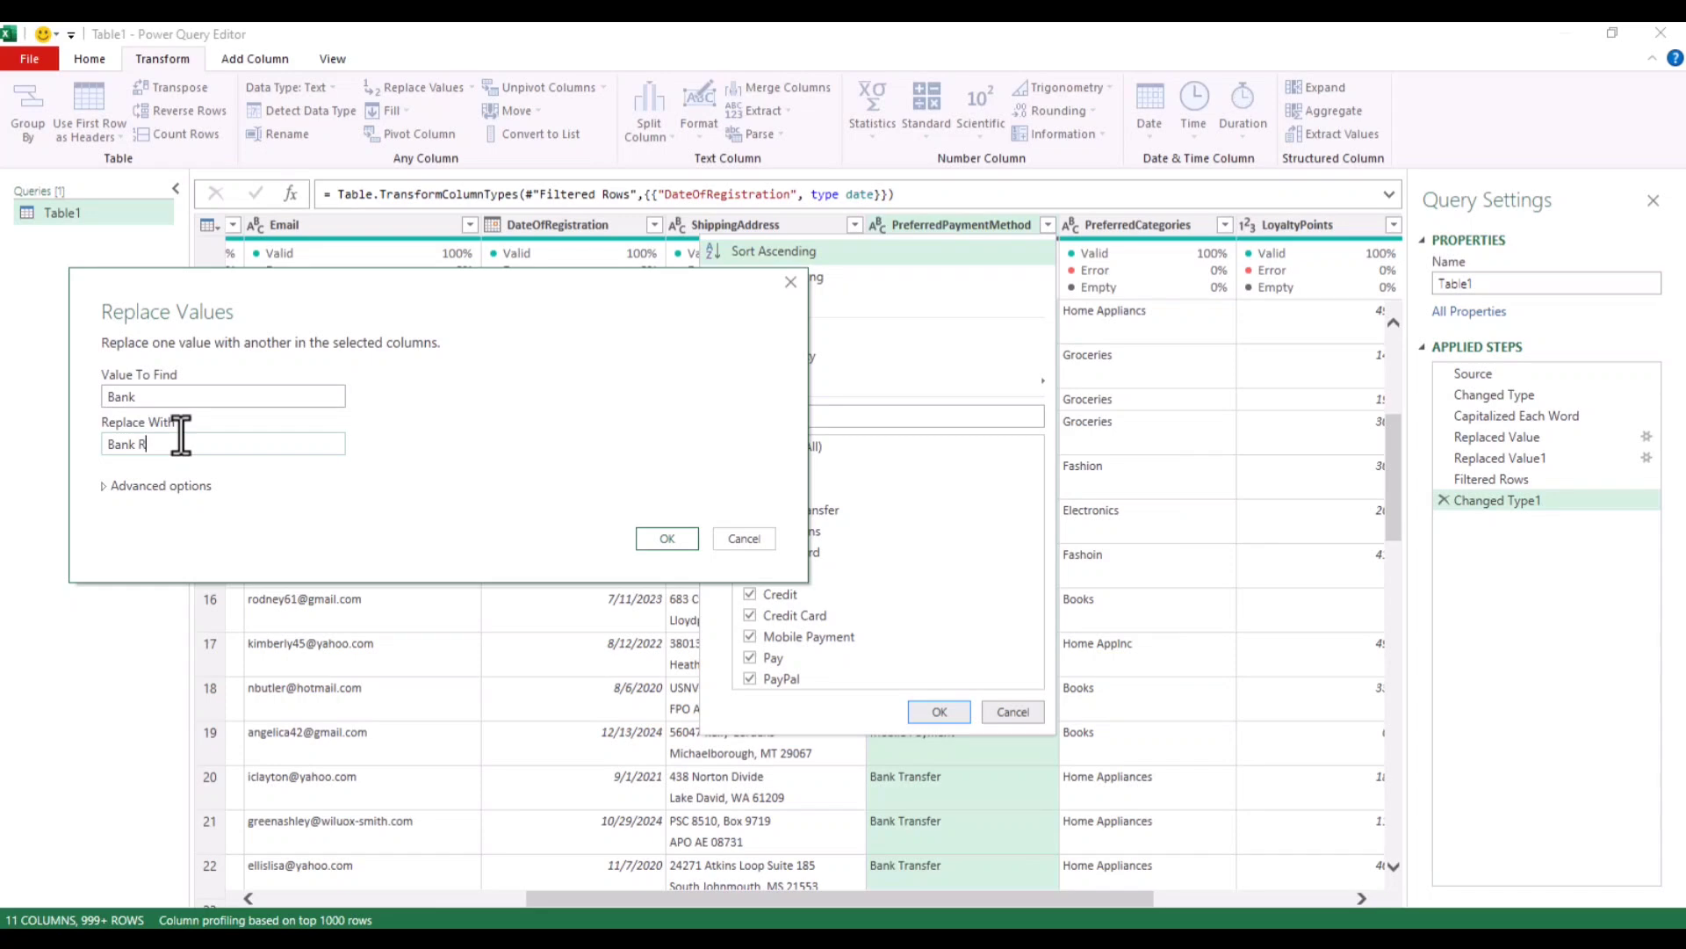
pyautogui.press('BackSpace')
pyautogui.write('Transfer')
pyautogui.click(664, 540)
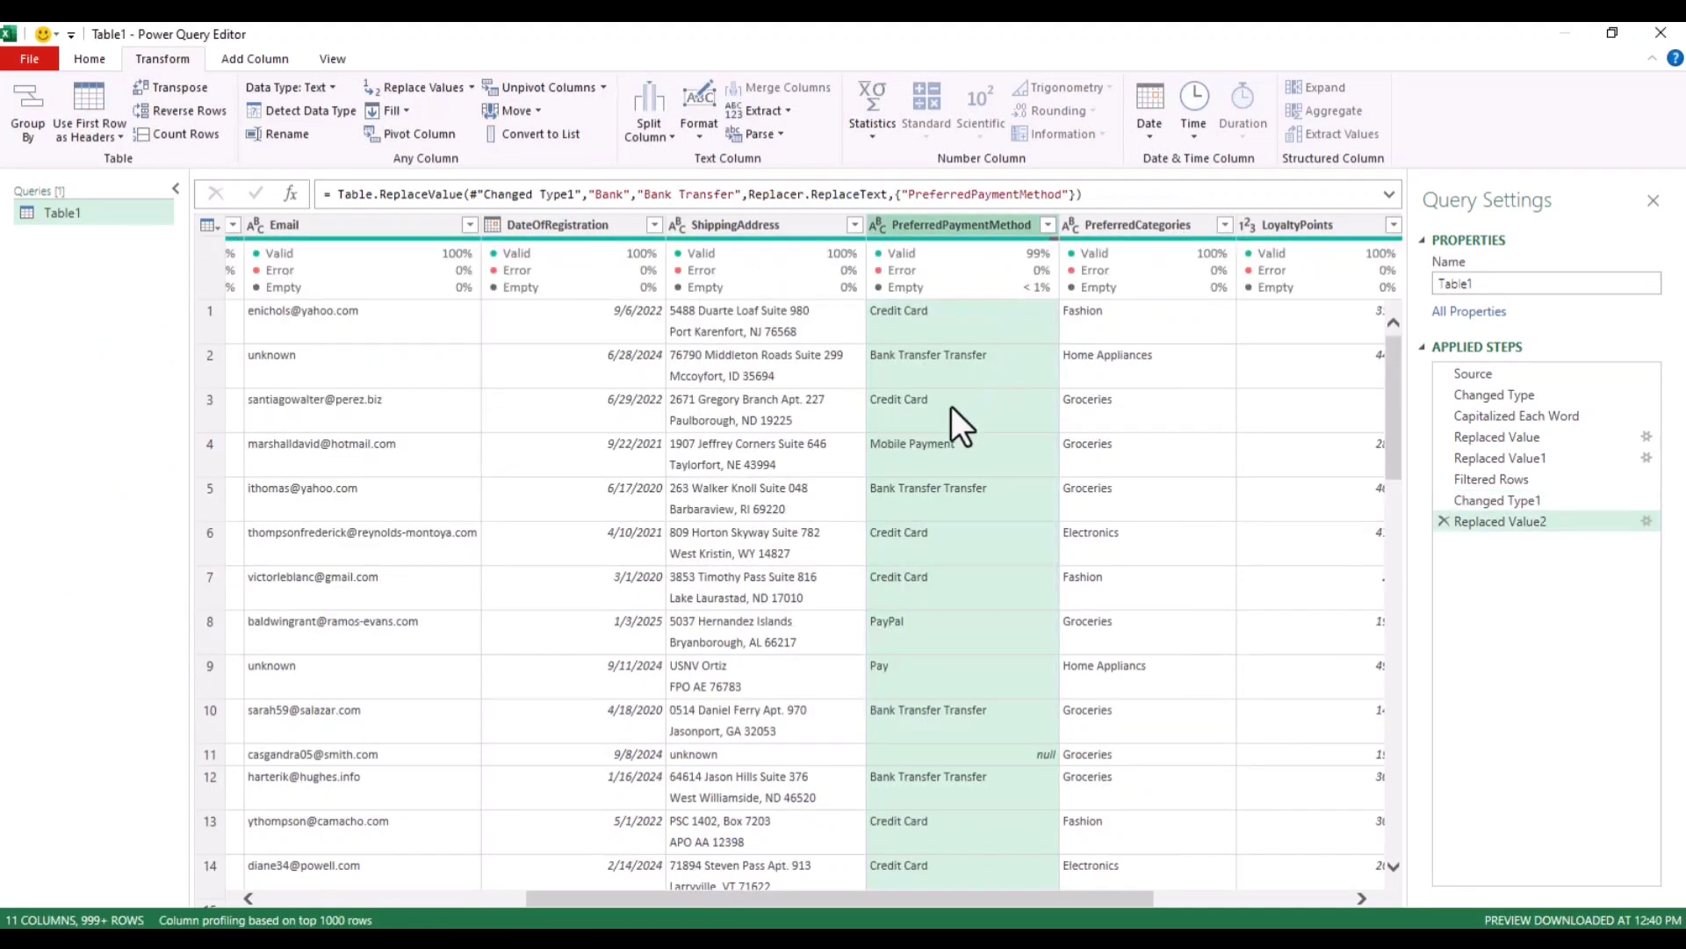
# - Replace the value "Bank TransferTrans" with "Bank Transfer" in the PreferredPaymentMethod column
pyautogui.click(1047, 225)
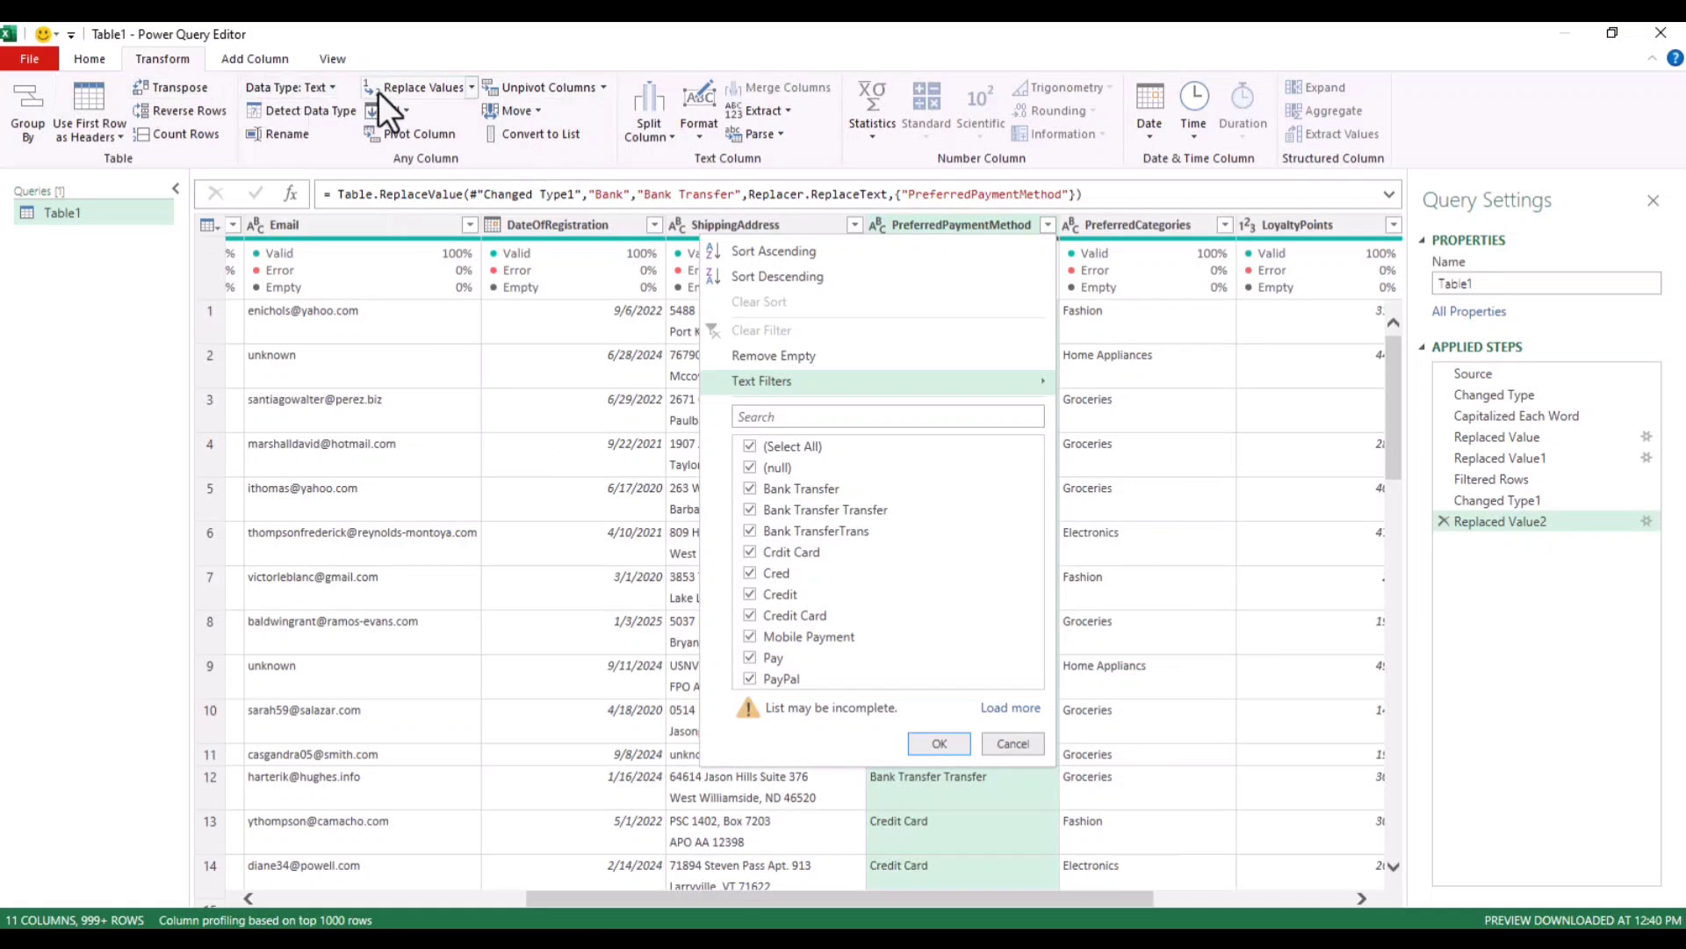
pyautogui.click(404, 83)
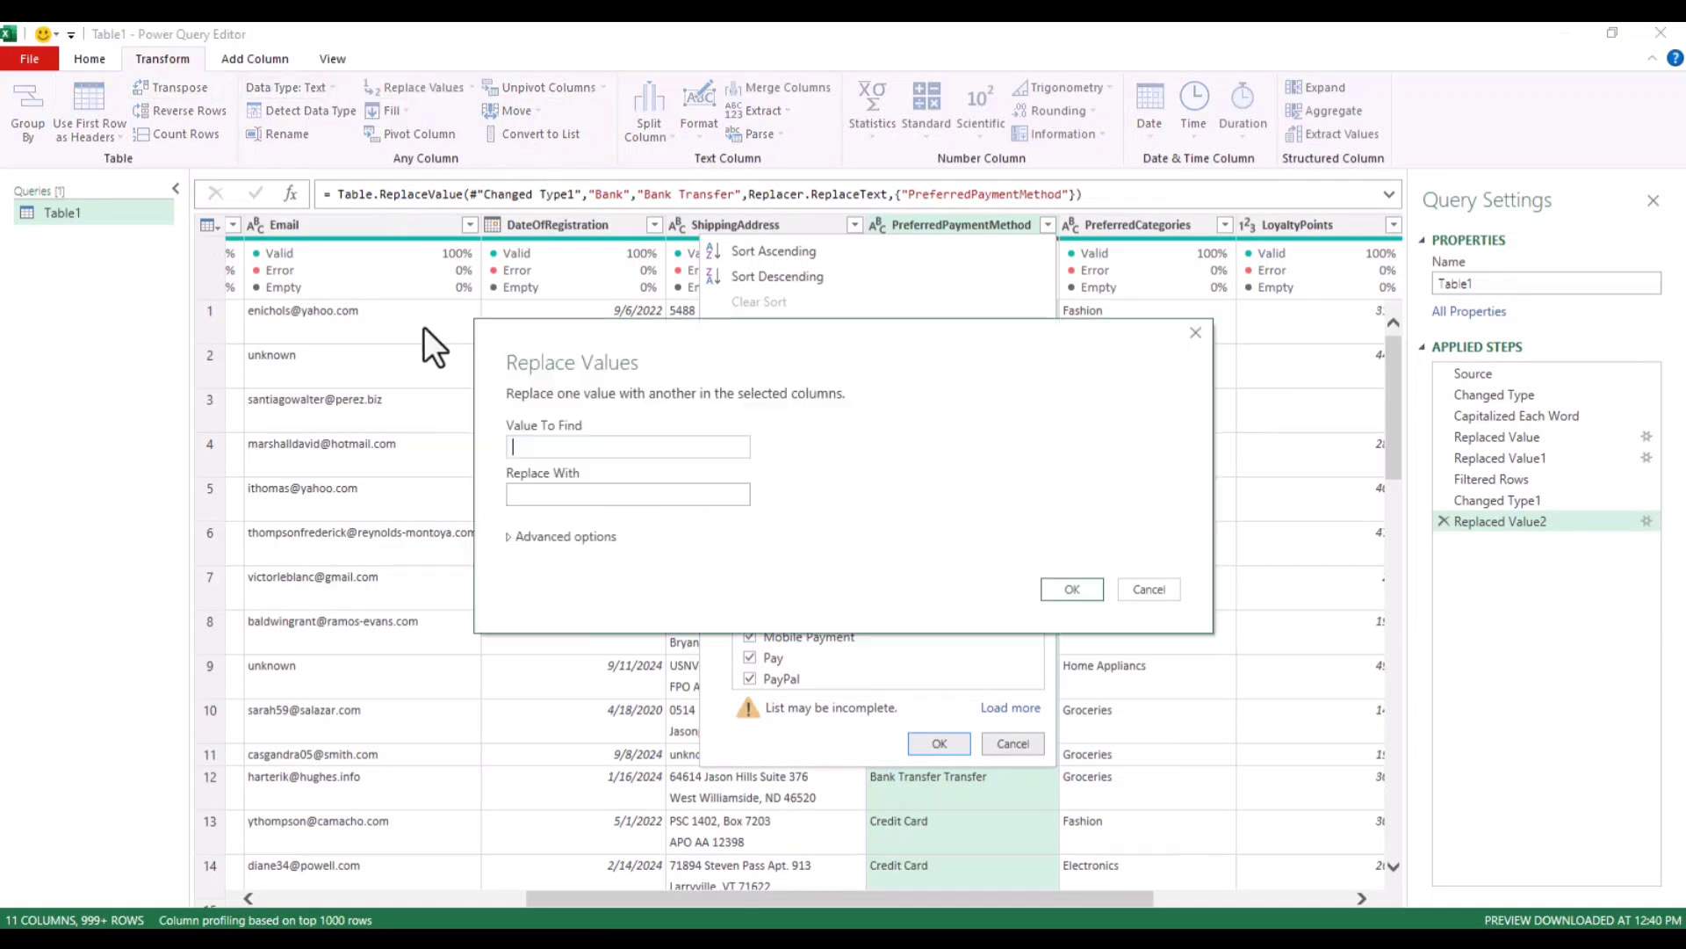
pyautogui.moveTo(925, 359); pyautogui.dragTo(455, 309)
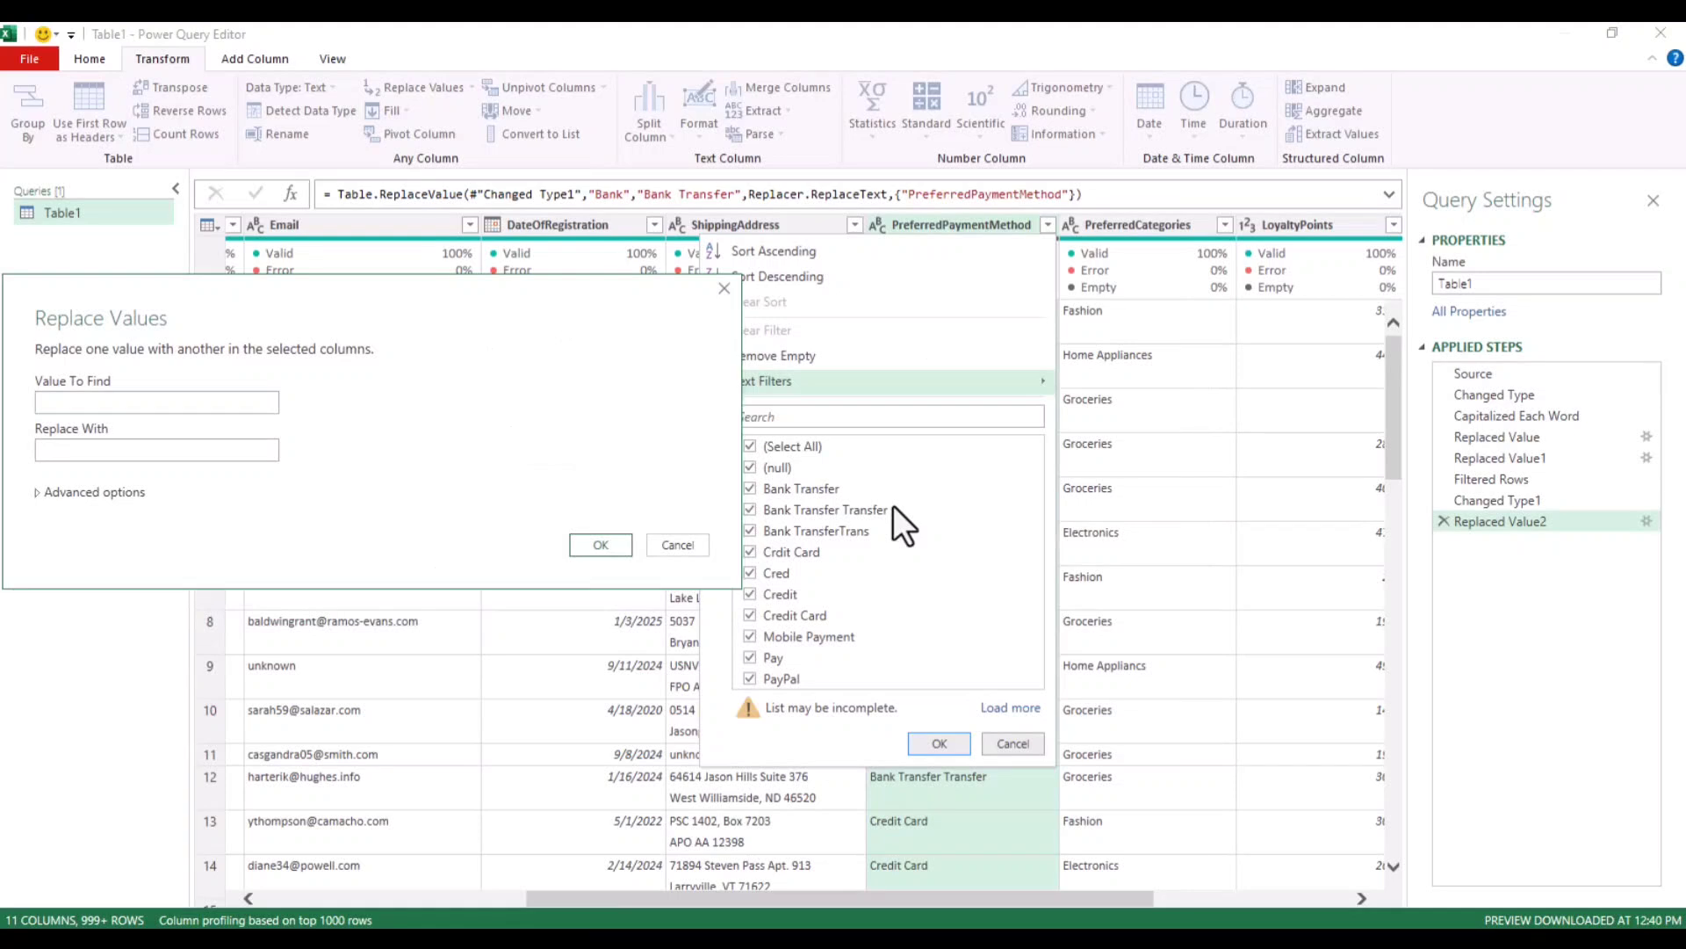
pyautogui.click(82, 402)
pyautogui.write('BA')
pyautogui.press('BackSpace')
pyautogui.write('ank T')
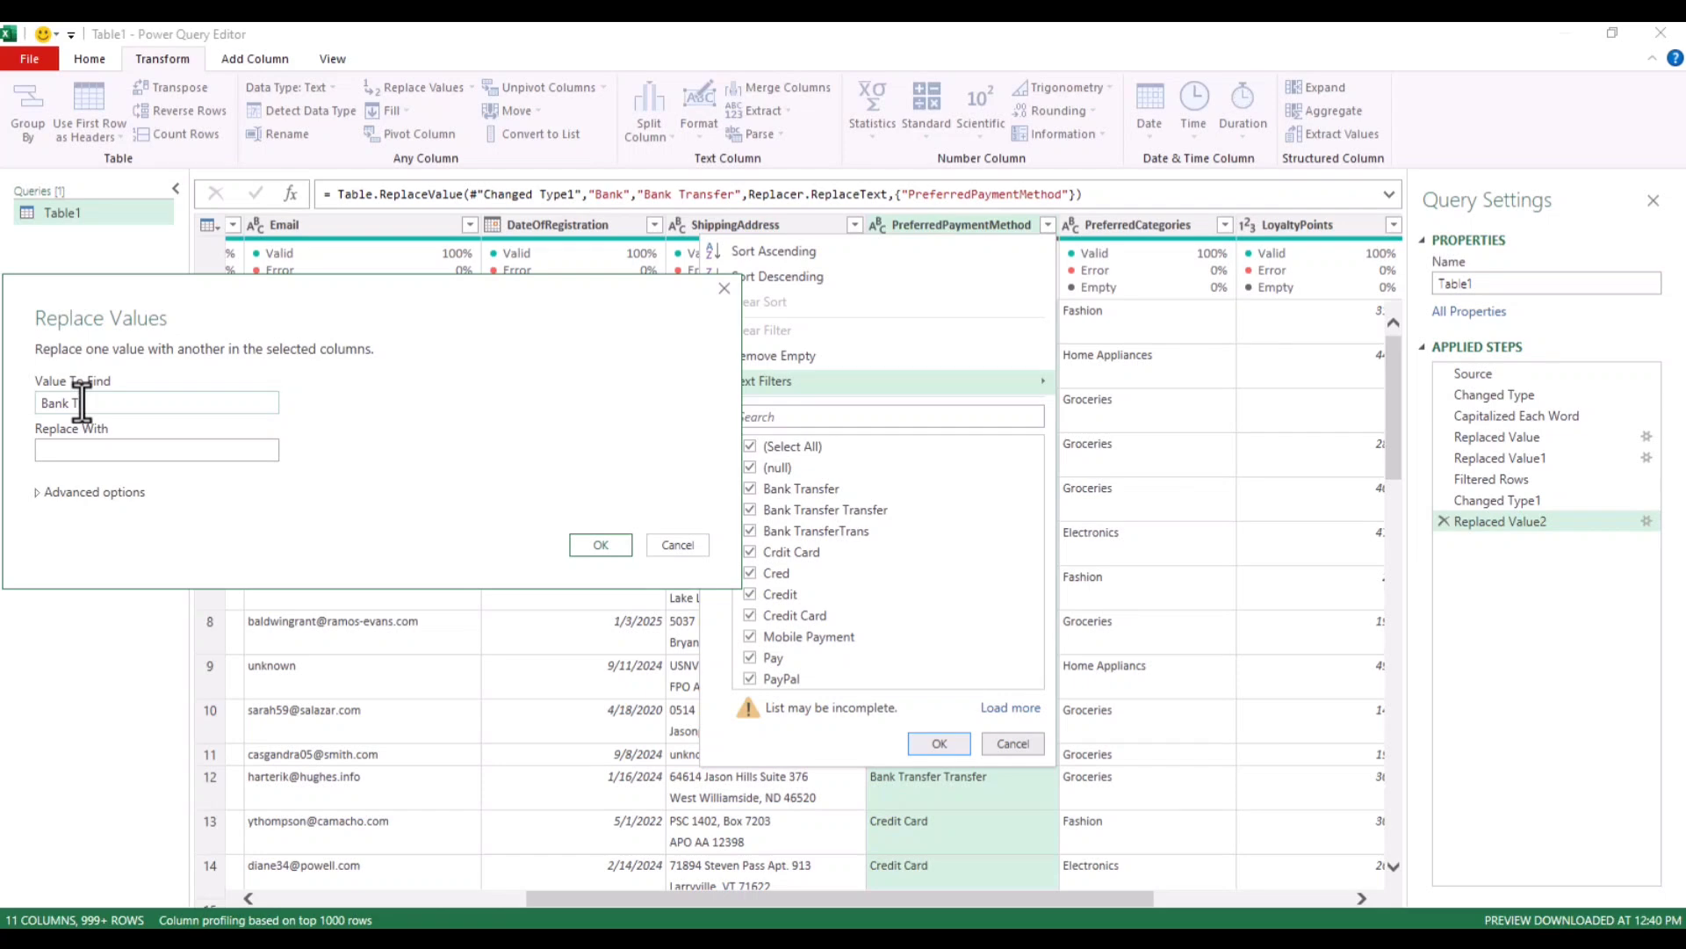
pyautogui.write('ransferTrans')
pyautogui.hotkey('ctrl', 'a')
pyautogui.moveTo(65, 402); pyautogui.dragTo(58, 402)
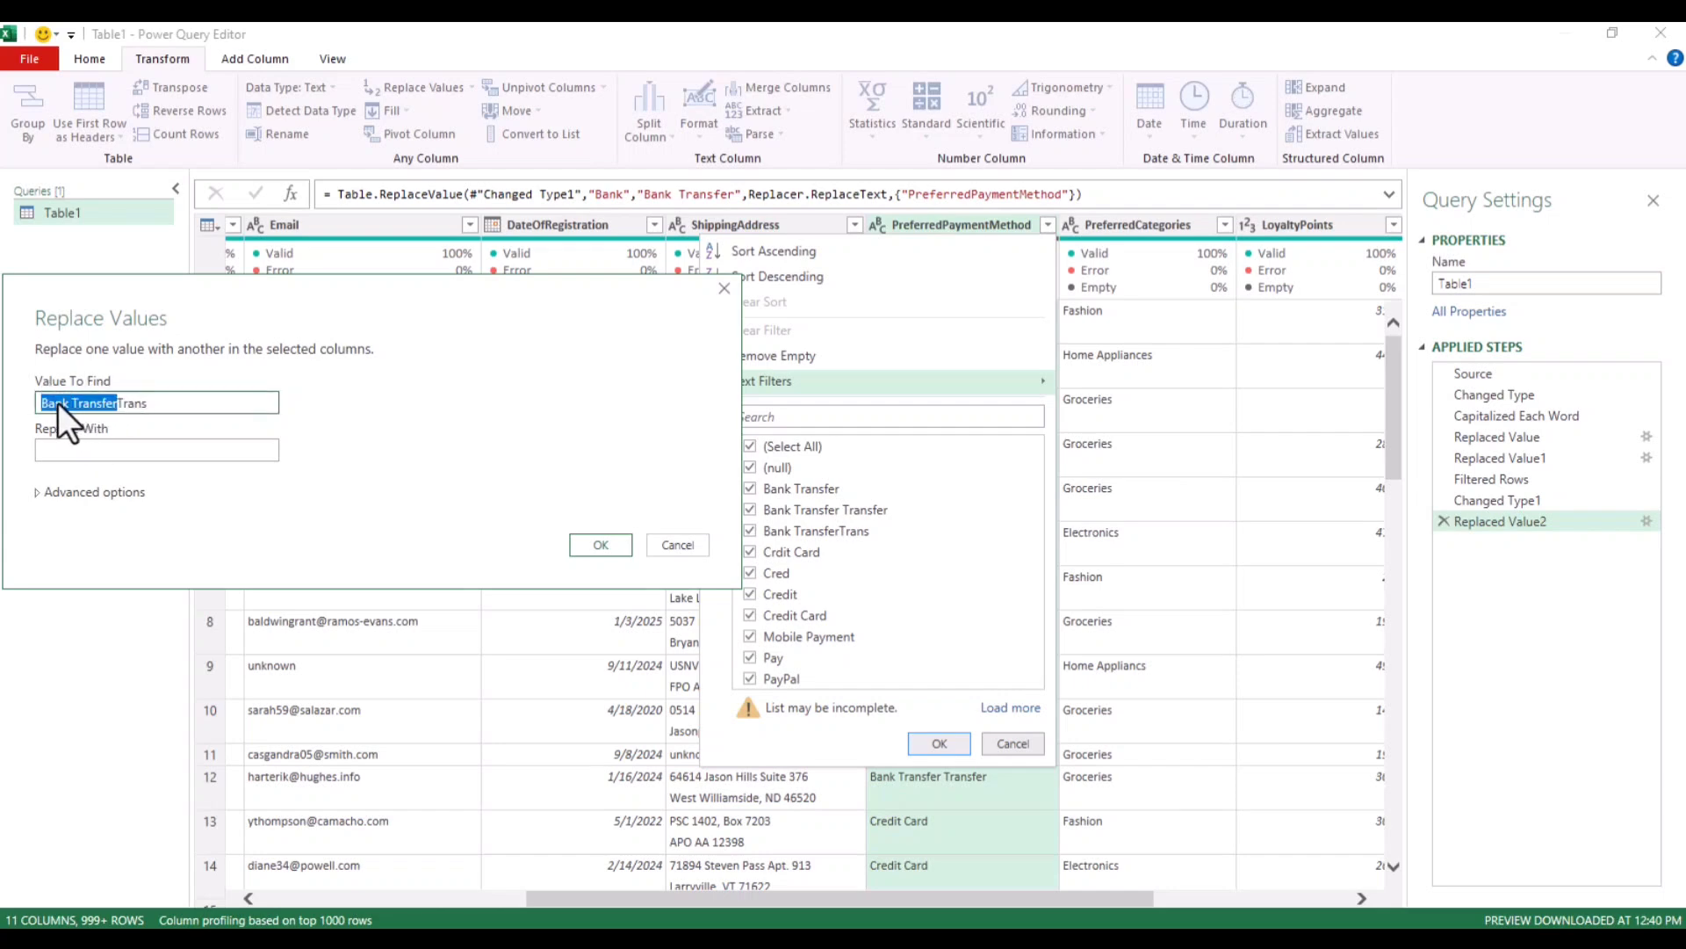
pyautogui.hotkey('ctrl', 'c')
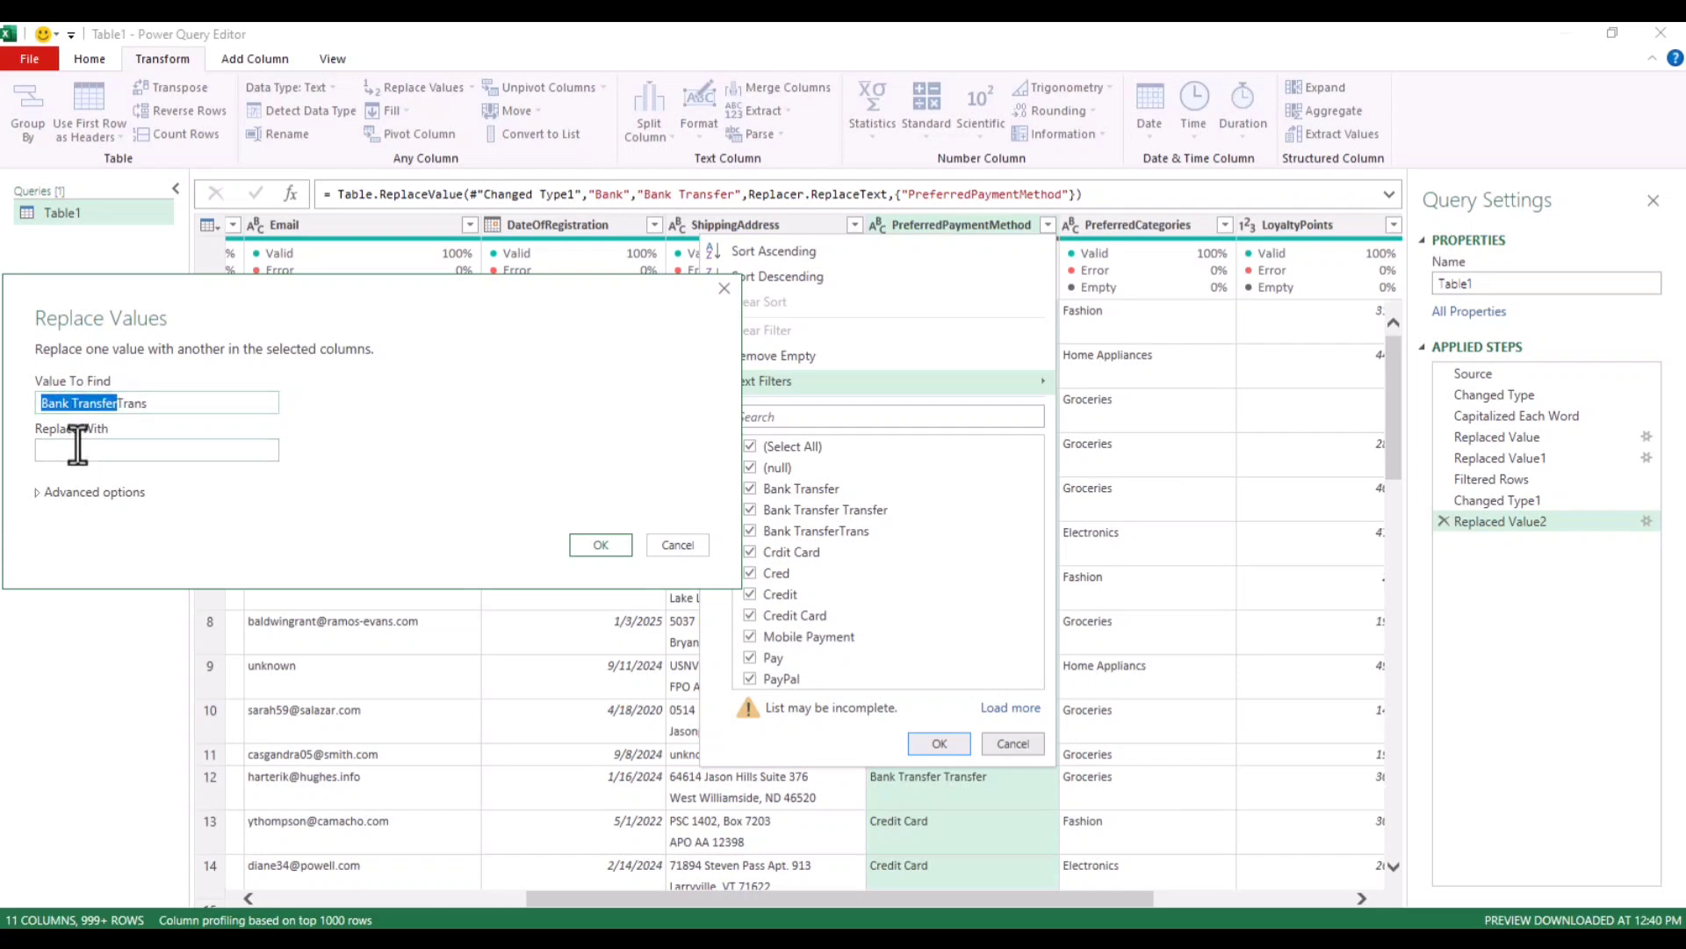
pyautogui.click(75, 446)
pyautogui.hotkey('ctrl', 'v')
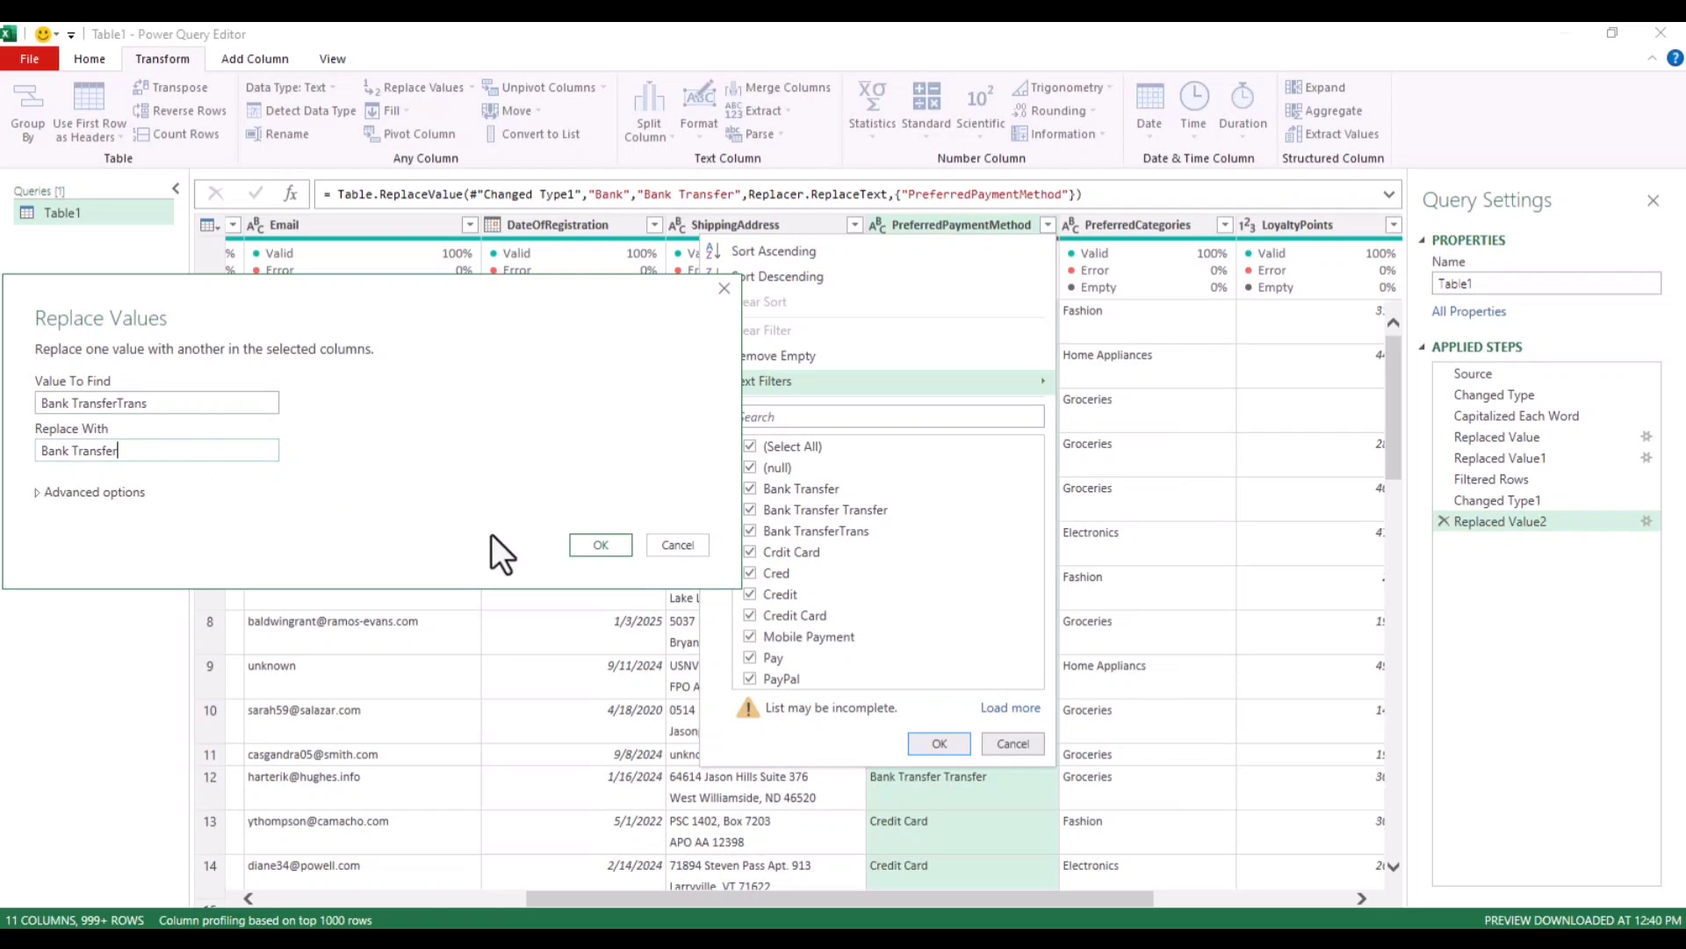
pyautogui.click(596, 548)
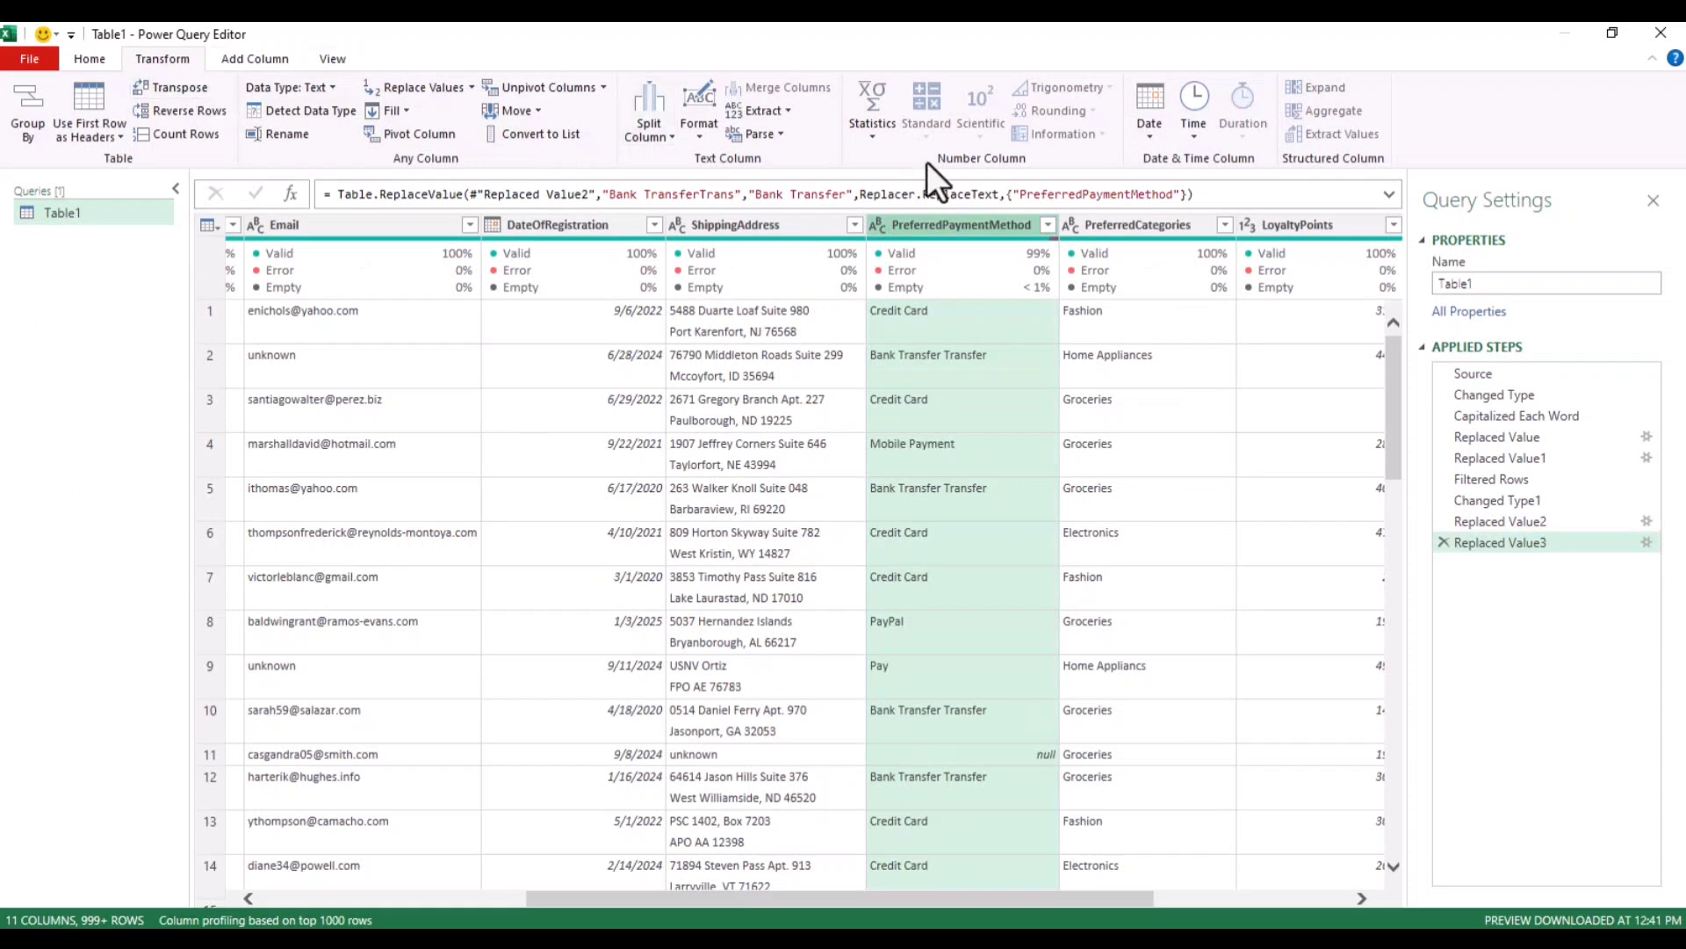
# - Replace the doubled value "Bank Transfer Transfer" with "Bank Transfer" in the PreferredPaymentMethod column
pyautogui.click(1048, 224)
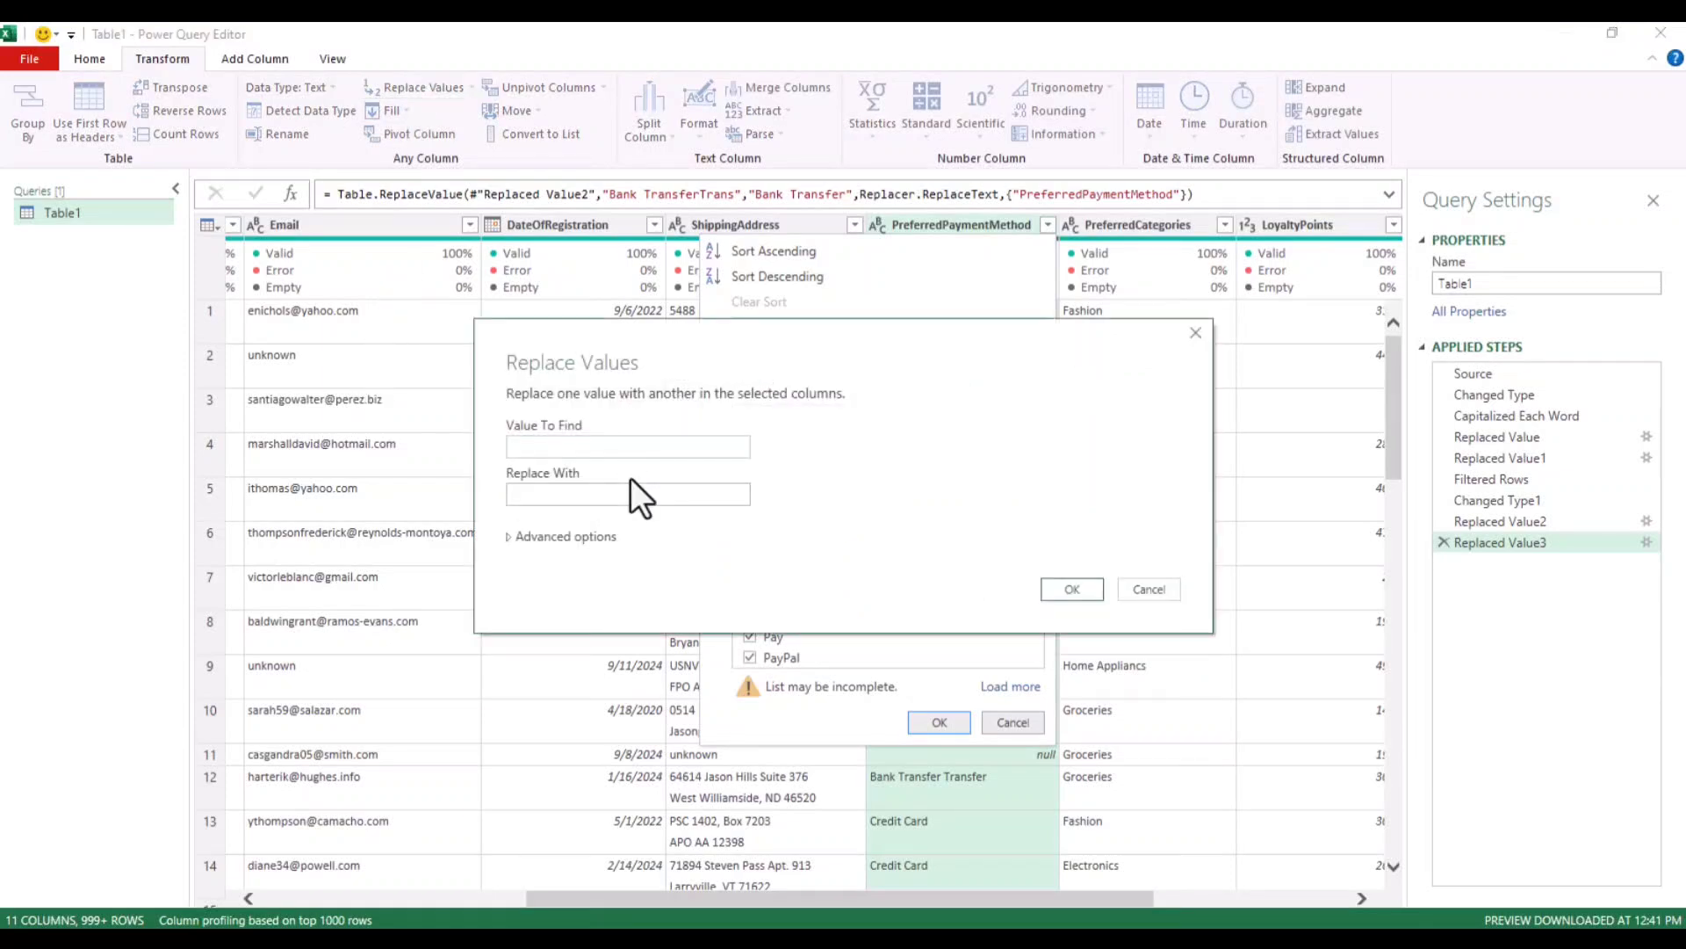
pyautogui.hotkey('ctrl', 'v')
pyautogui.write('Transfer')
pyautogui.click(627, 497)
pyautogui.hotkey('ctrl', 'v')
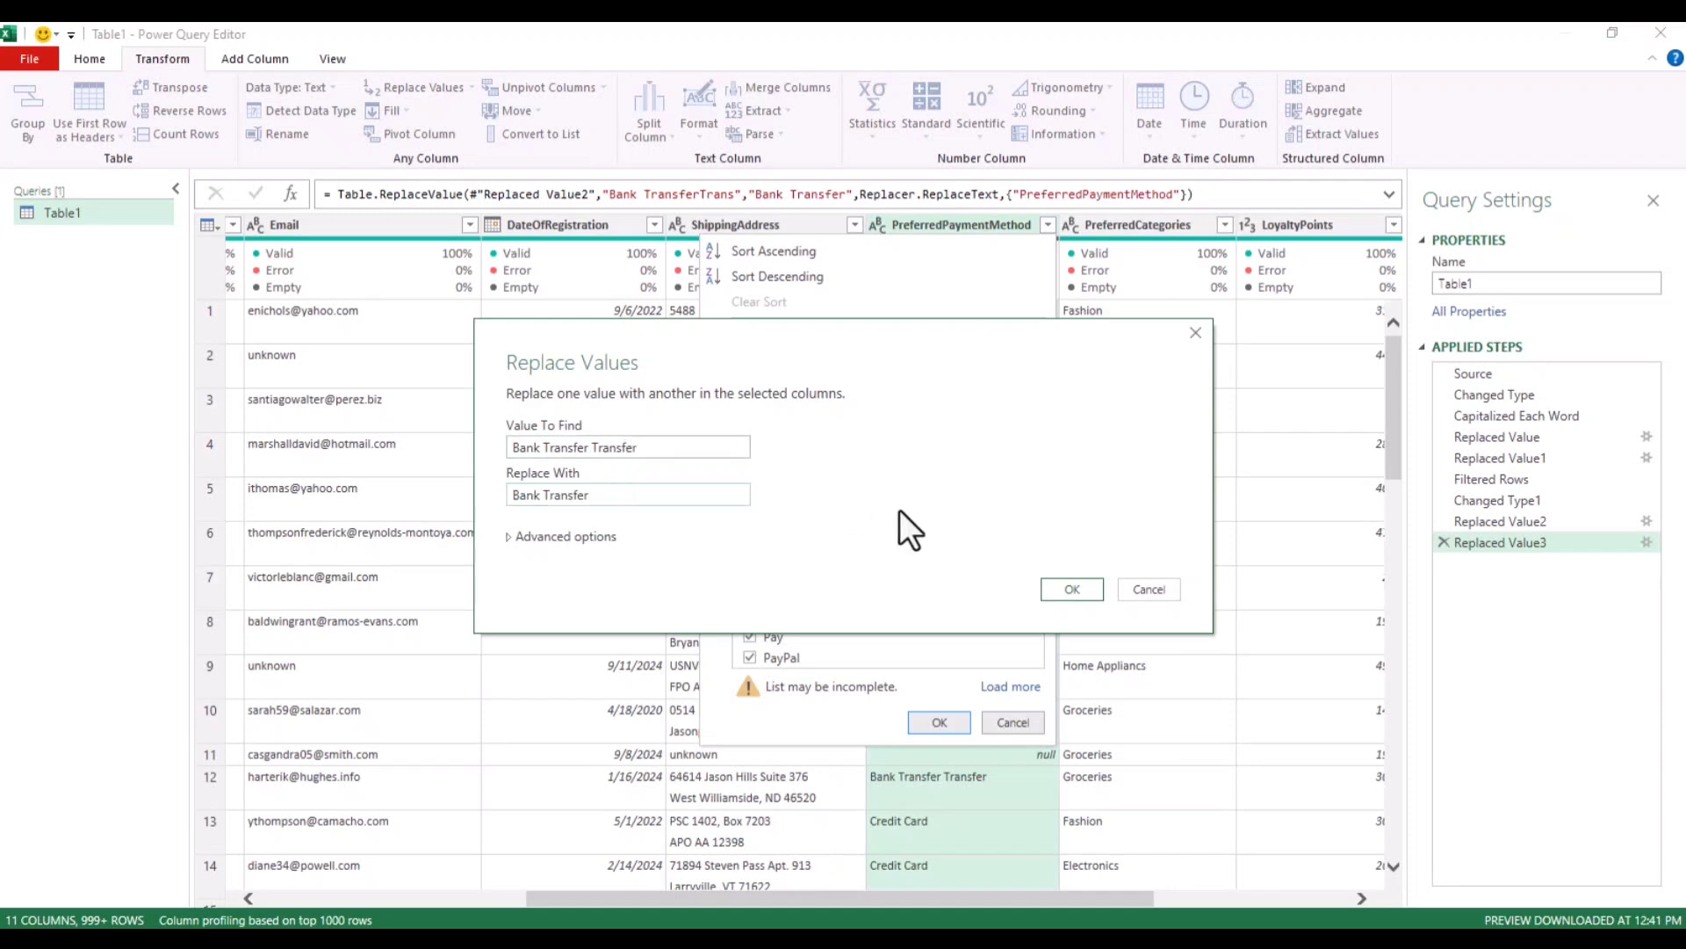
pyautogui.click(1049, 586)
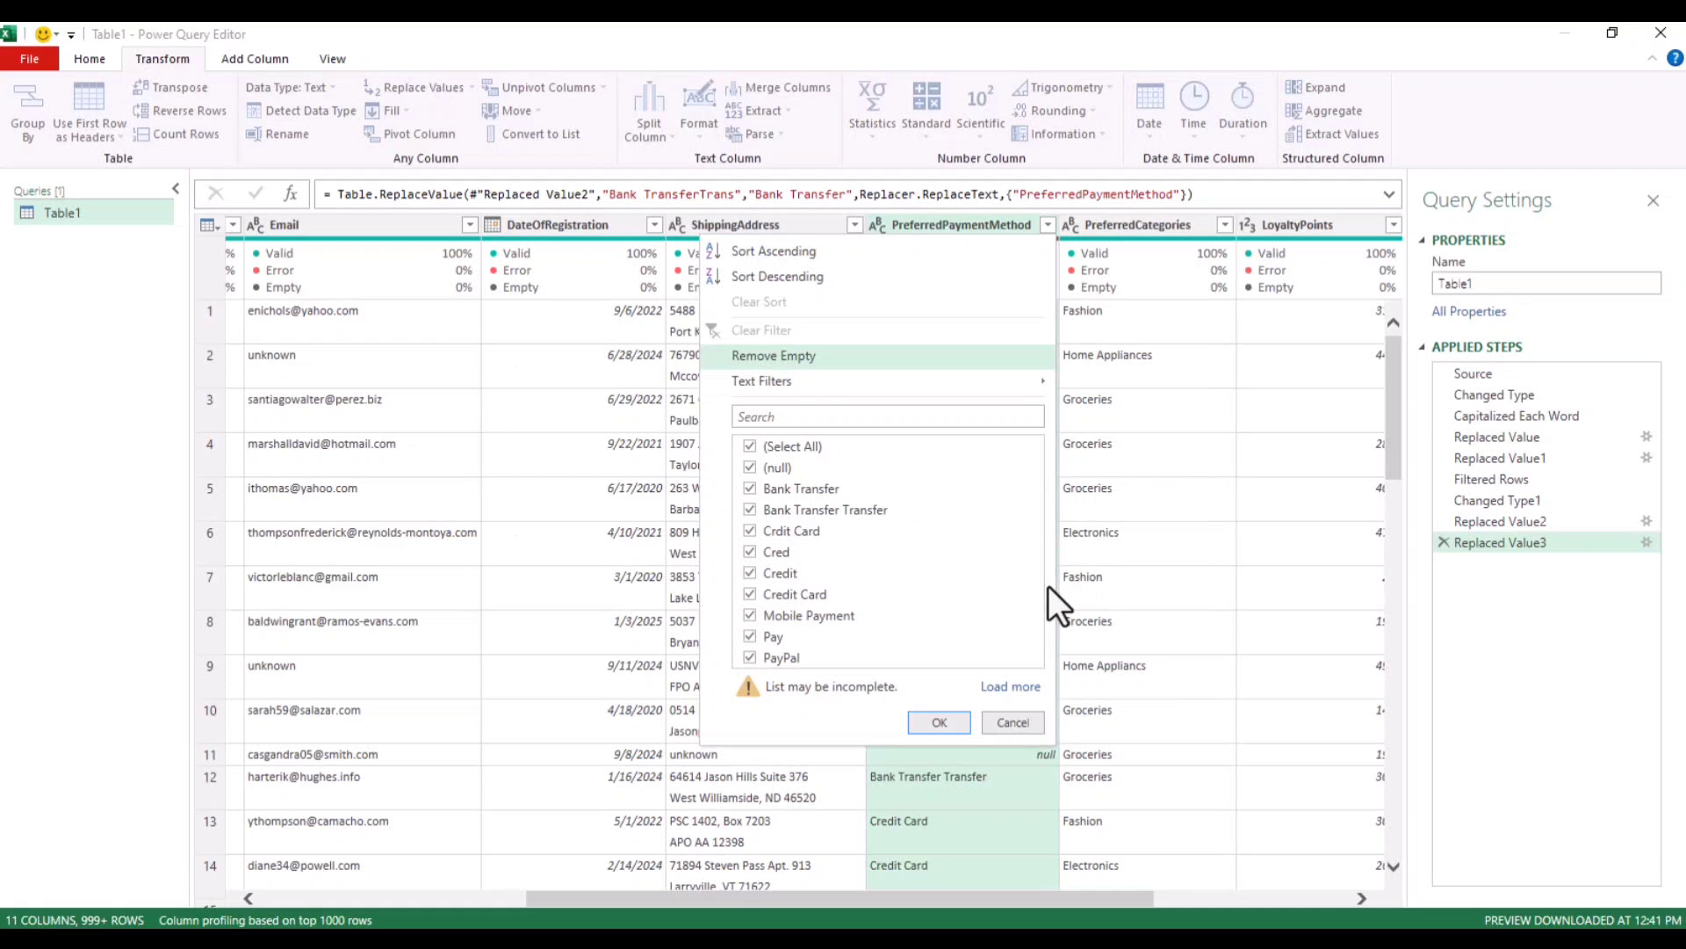
pyautogui.click(950, 719)
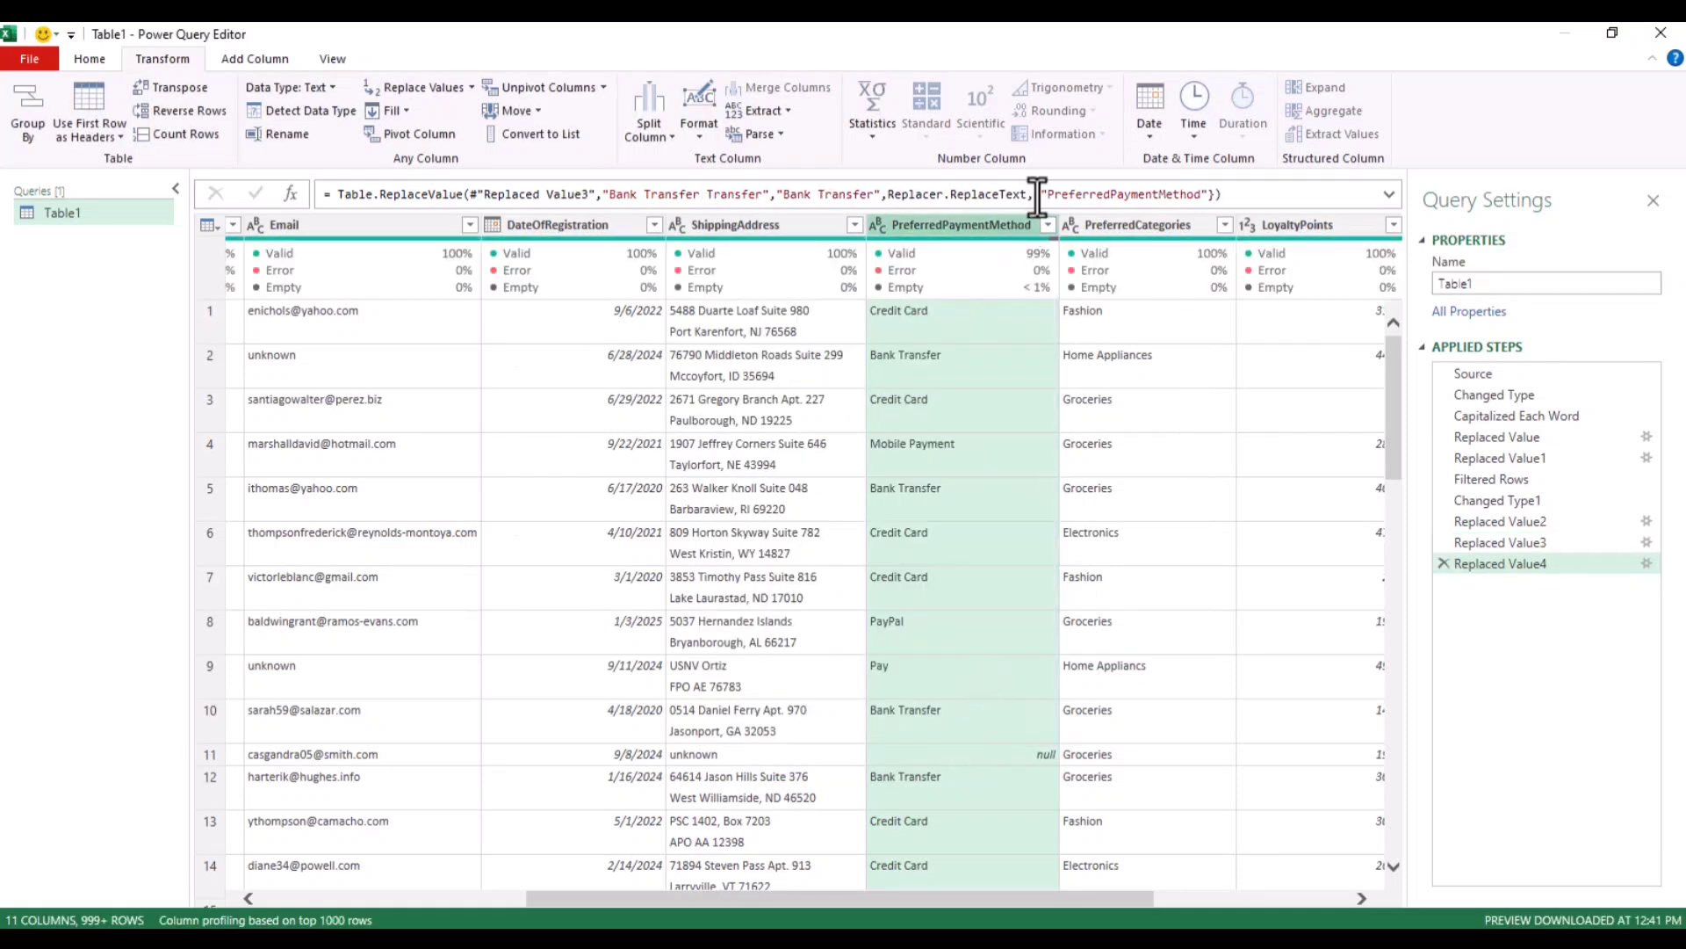
# - Load the complete list of PreferredPaymentMethod filter values and apply the filter with every value selected
pyautogui.click(1049, 225)
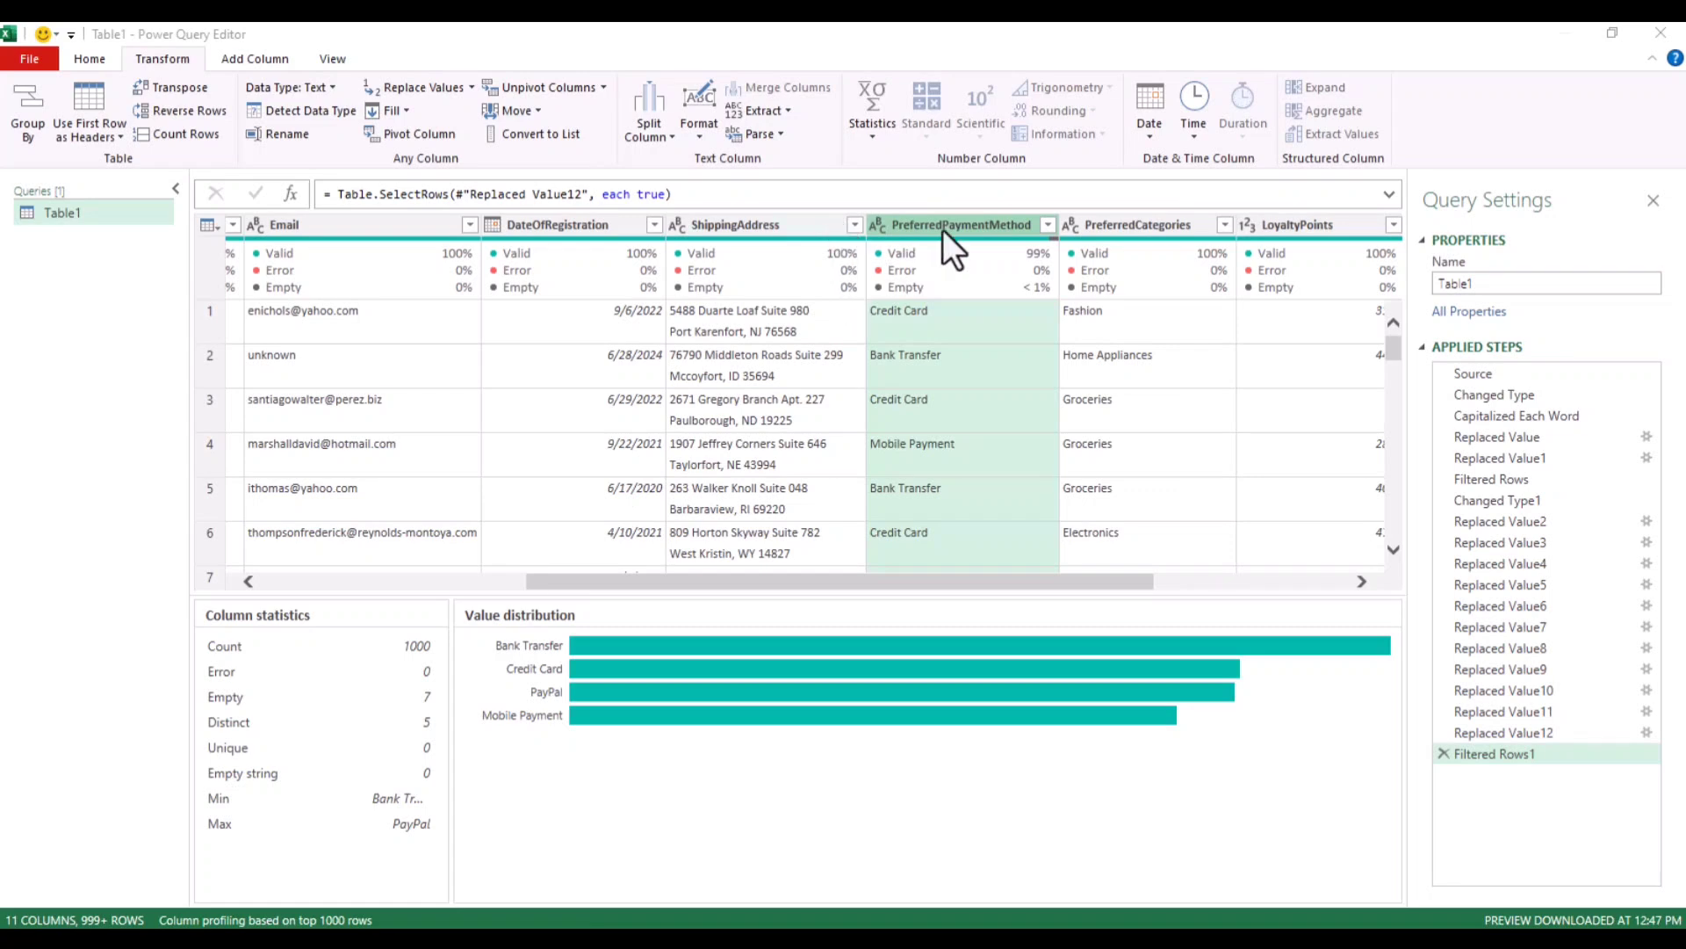
pyautogui.click(1045, 225)
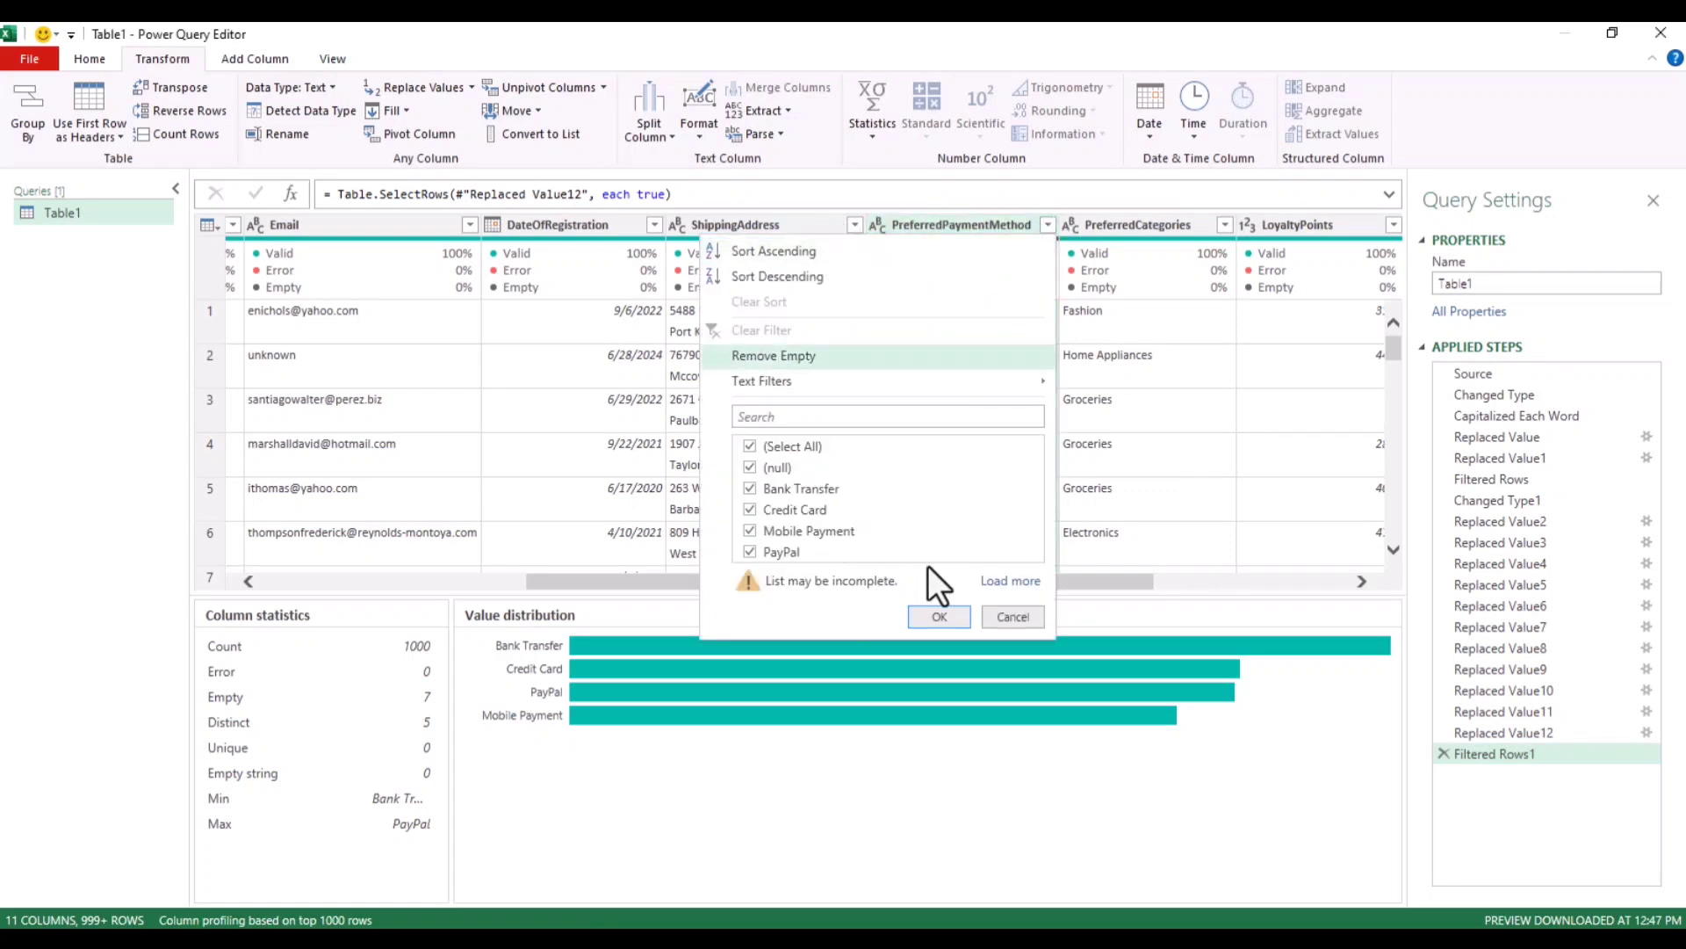
pyautogui.click(1026, 582)
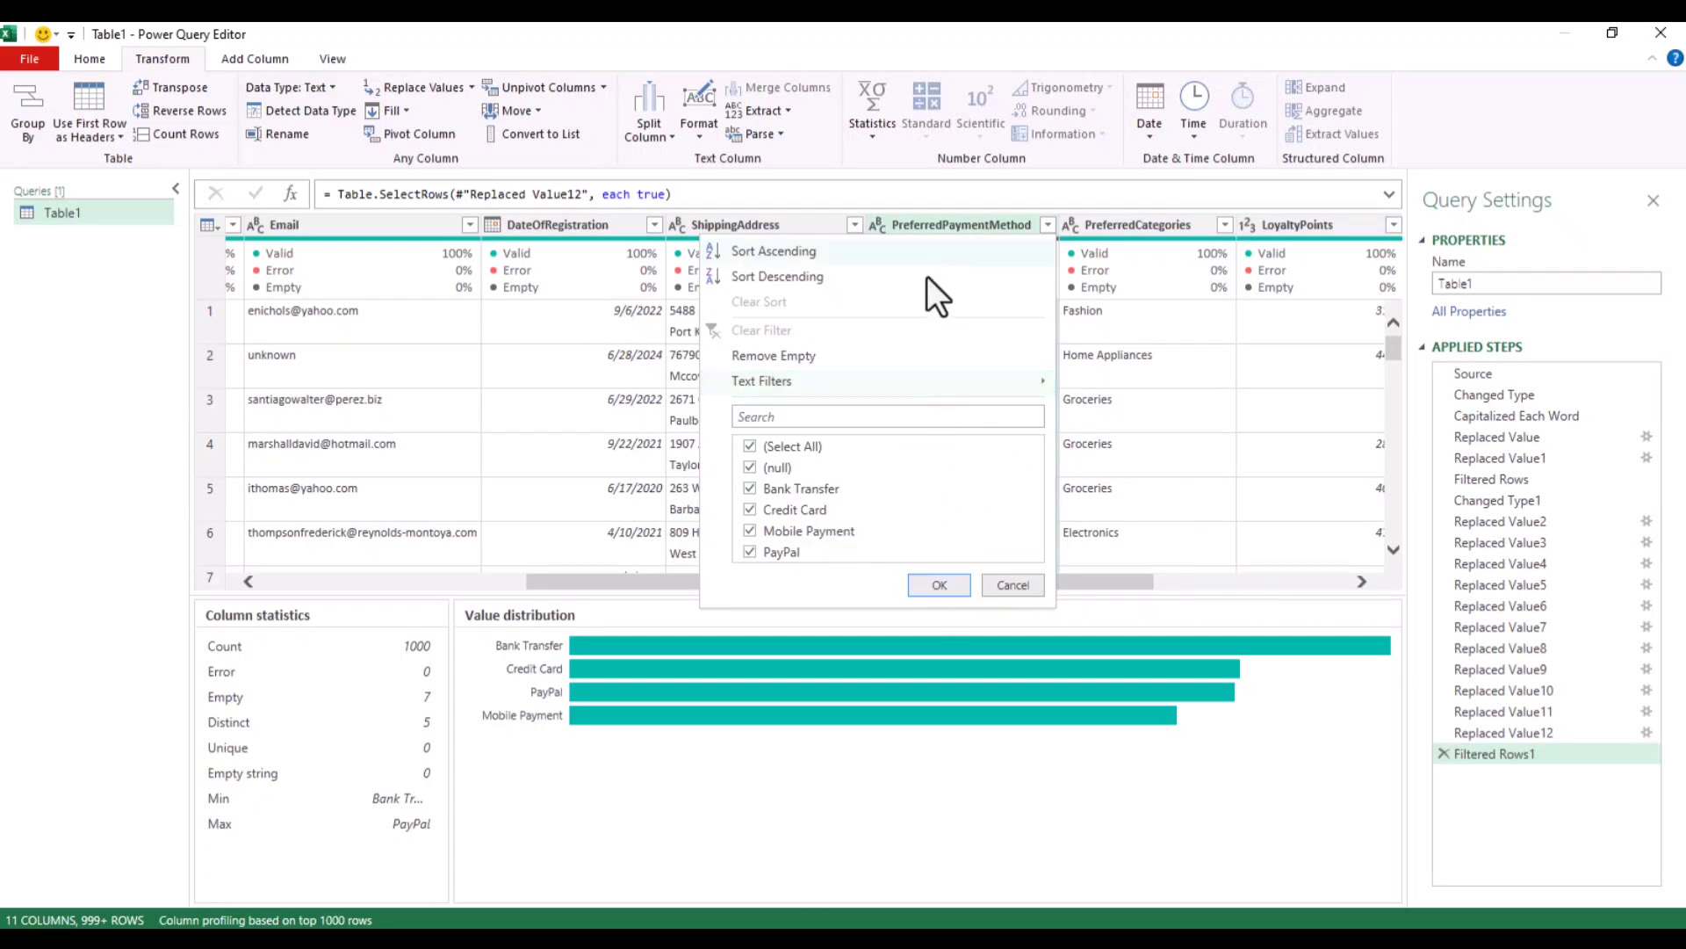
pyautogui.click(939, 585)
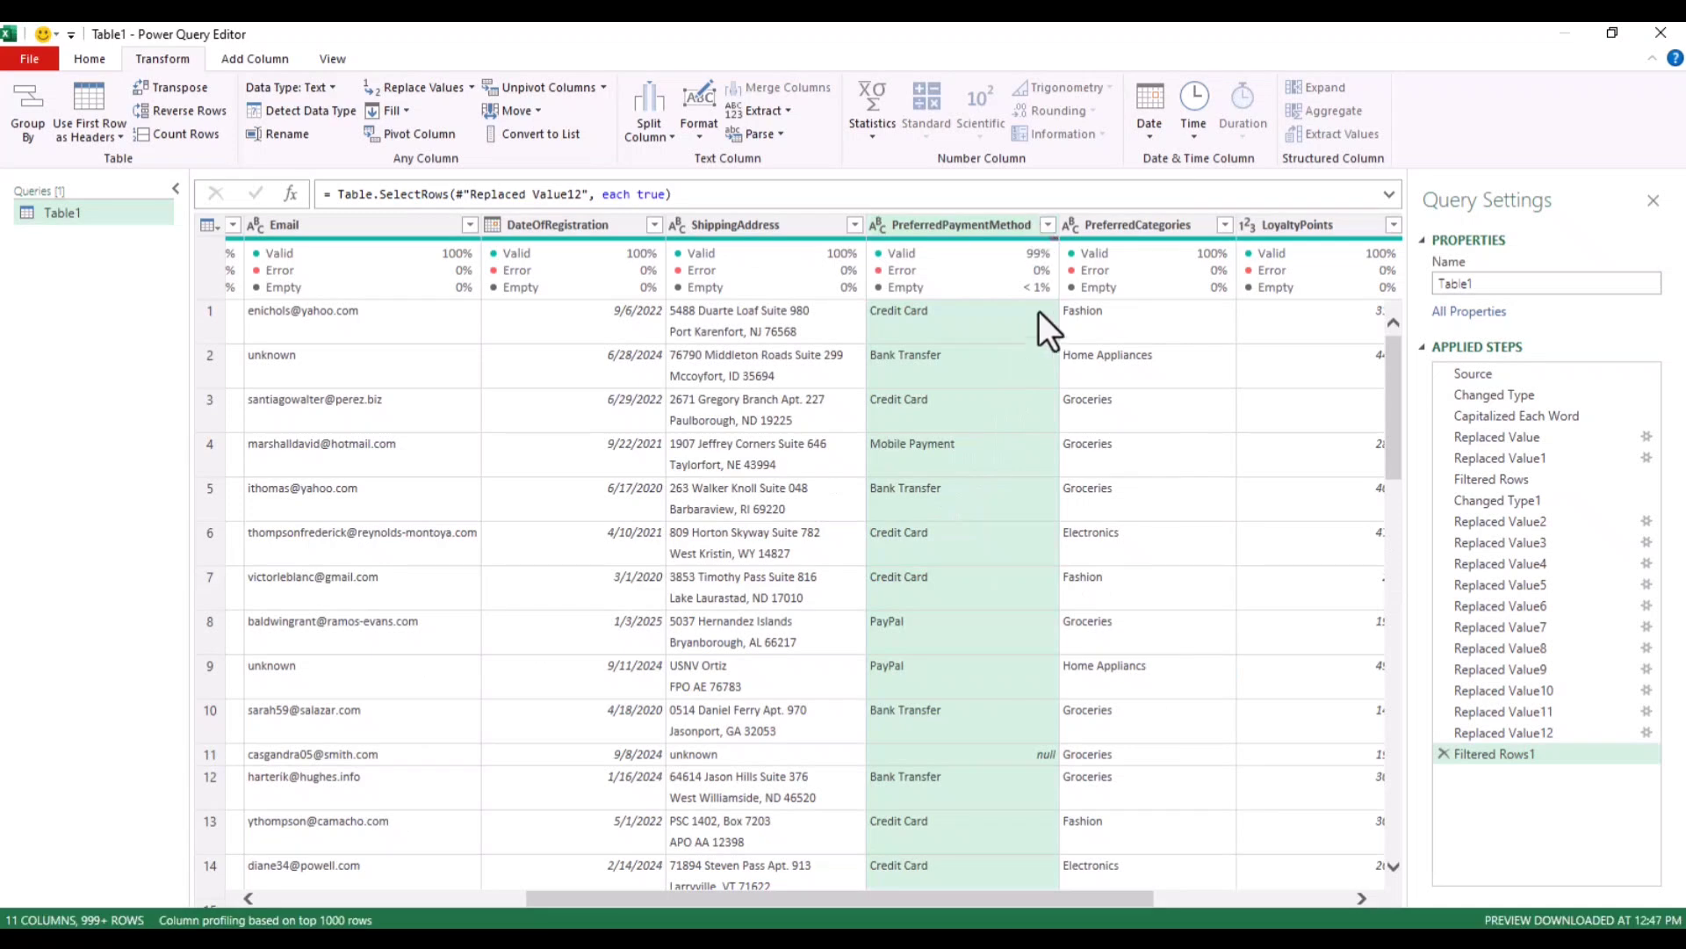
# - Remove the rows with an empty PreferredPaymentMethod value
pyautogui.moveTo(1033, 286)
pyautogui.moveTo(1048, 241)
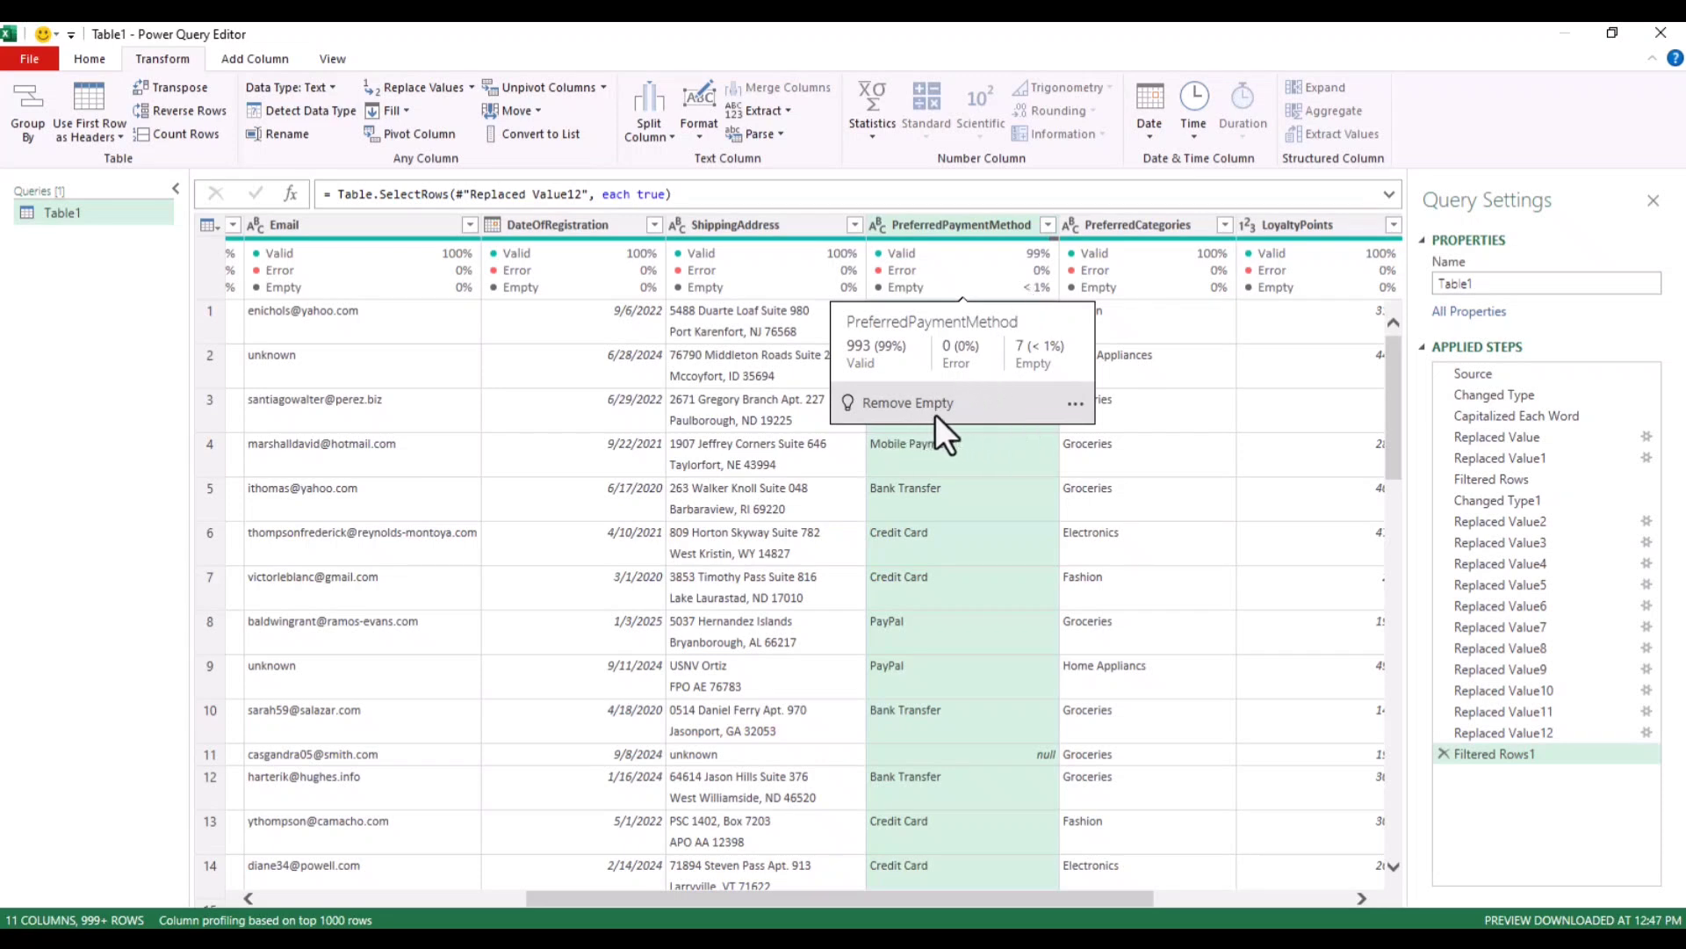
pyautogui.click(1075, 404)
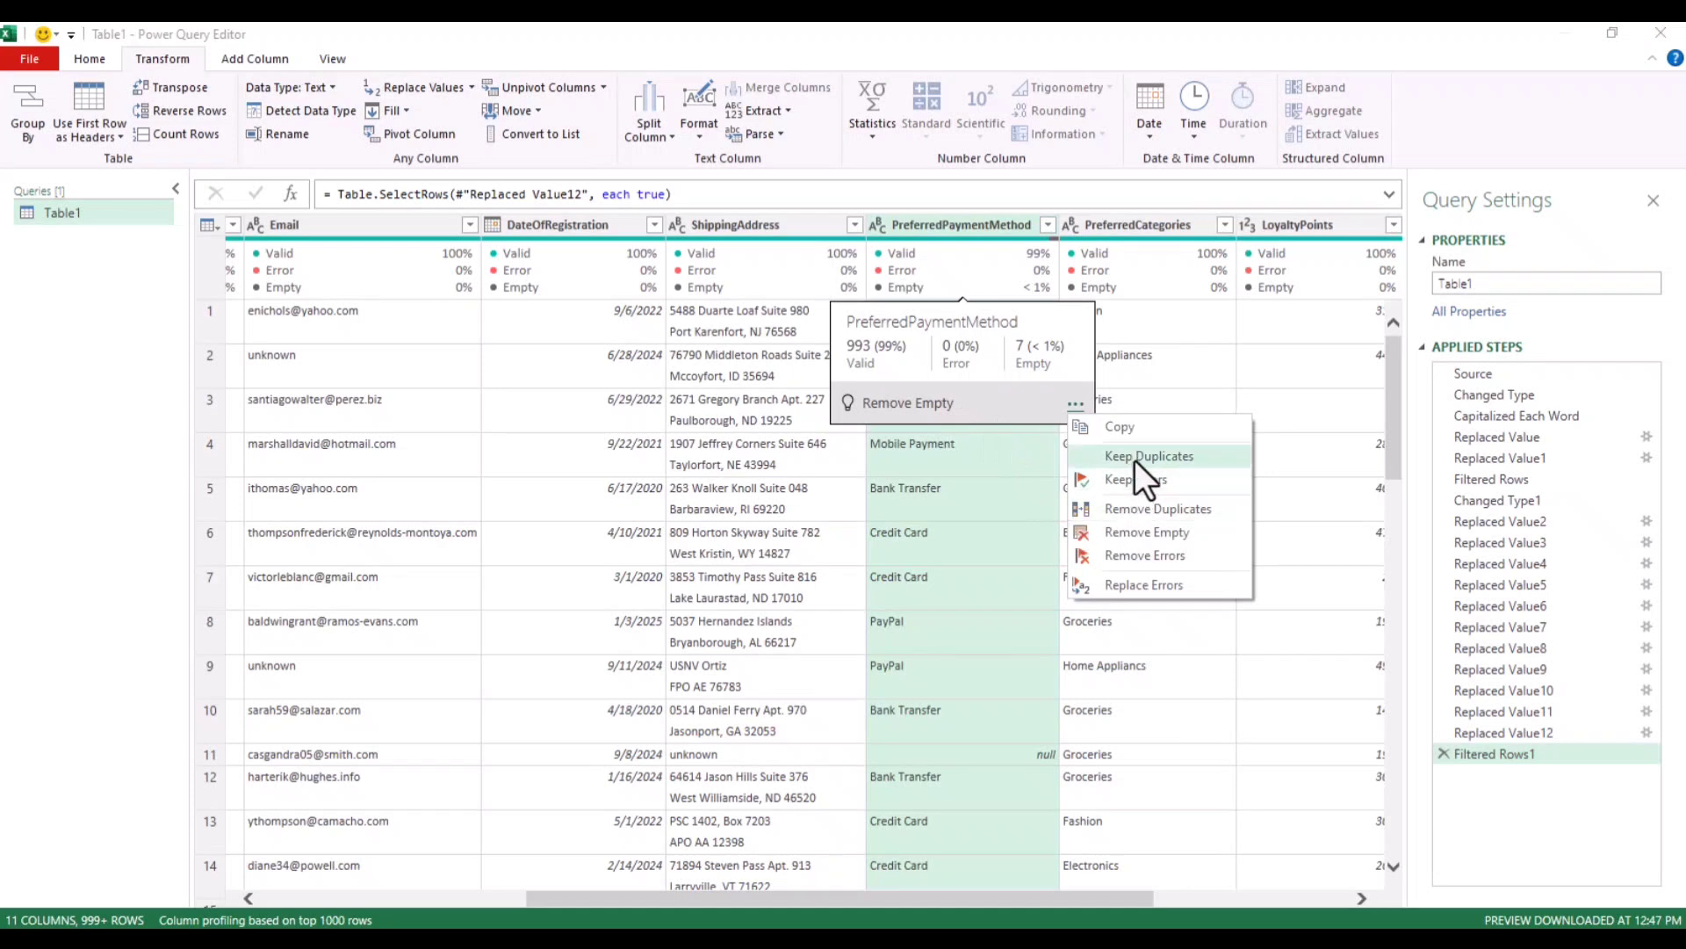
pyautogui.click(1133, 532)
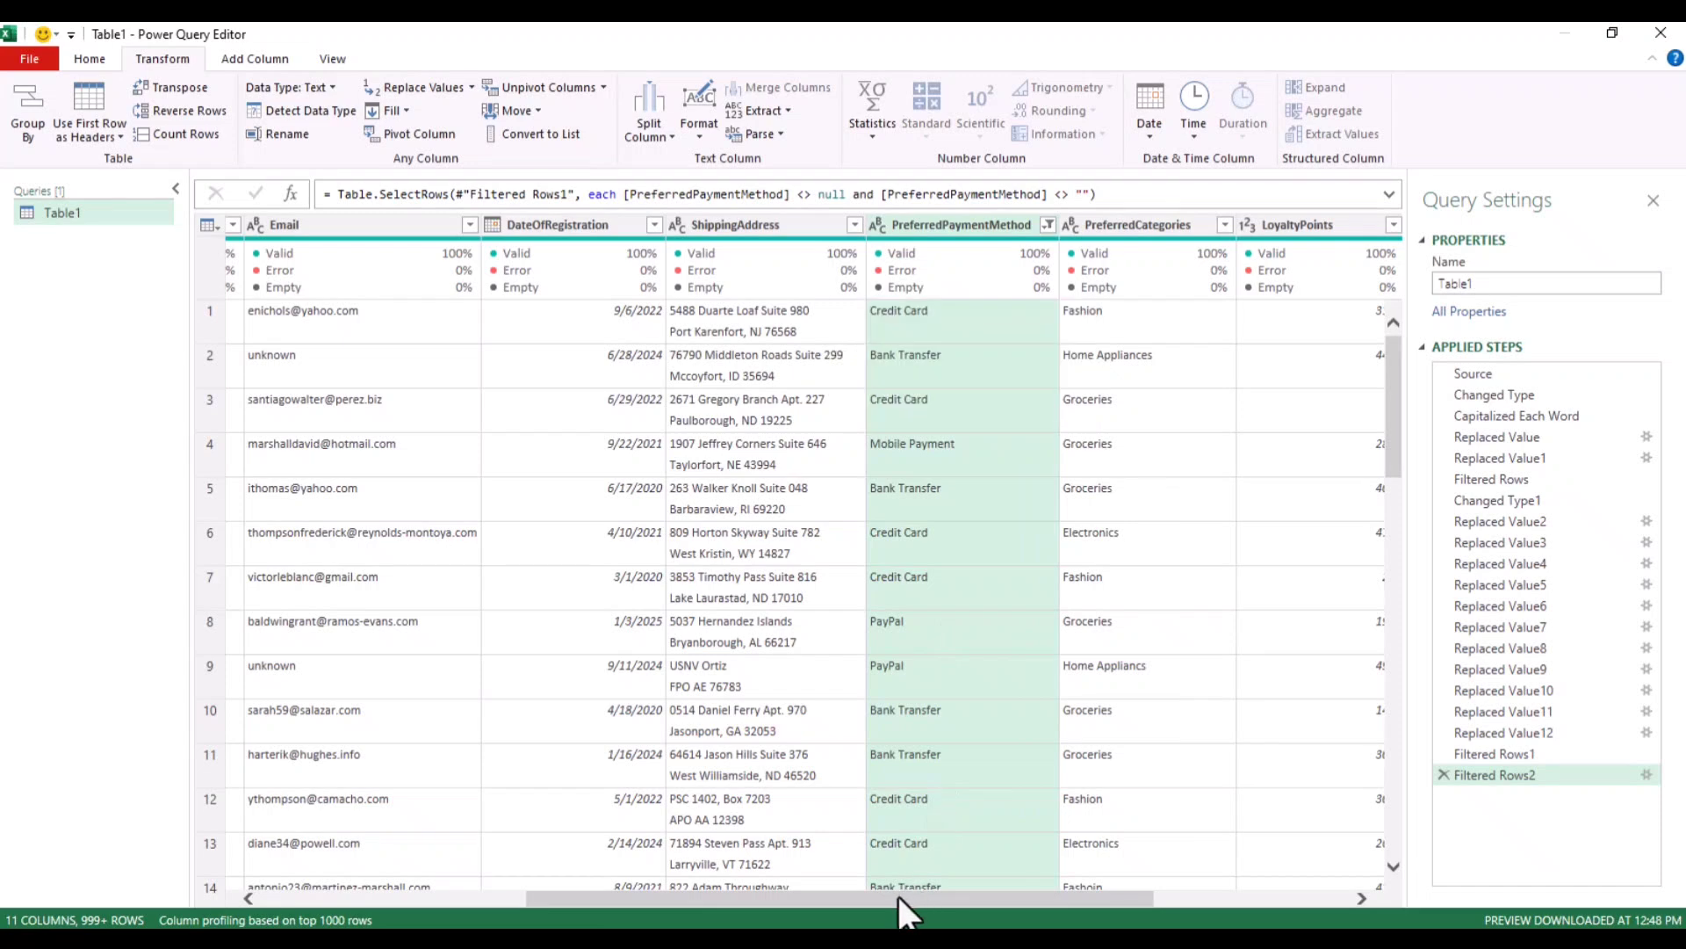
# - Examine the value distribution of the PreferredCategories column for misspelled category names
pyautogui.moveTo(897, 894); pyautogui.dragTo(1036, 875)
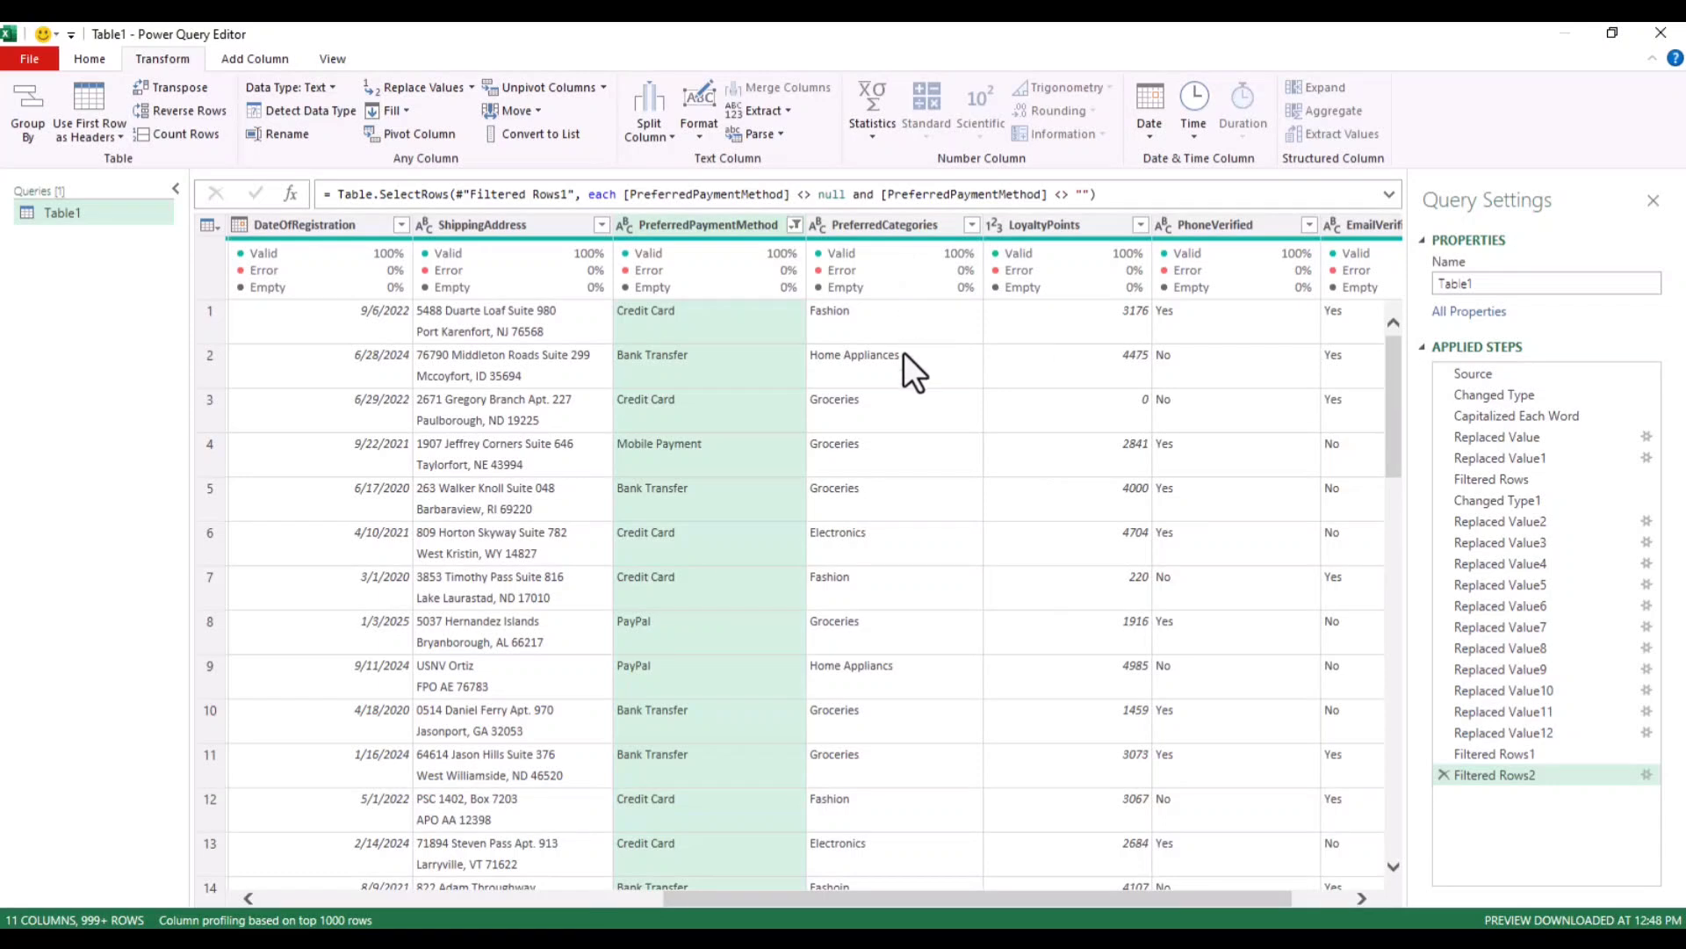
pyautogui.click(942, 231)
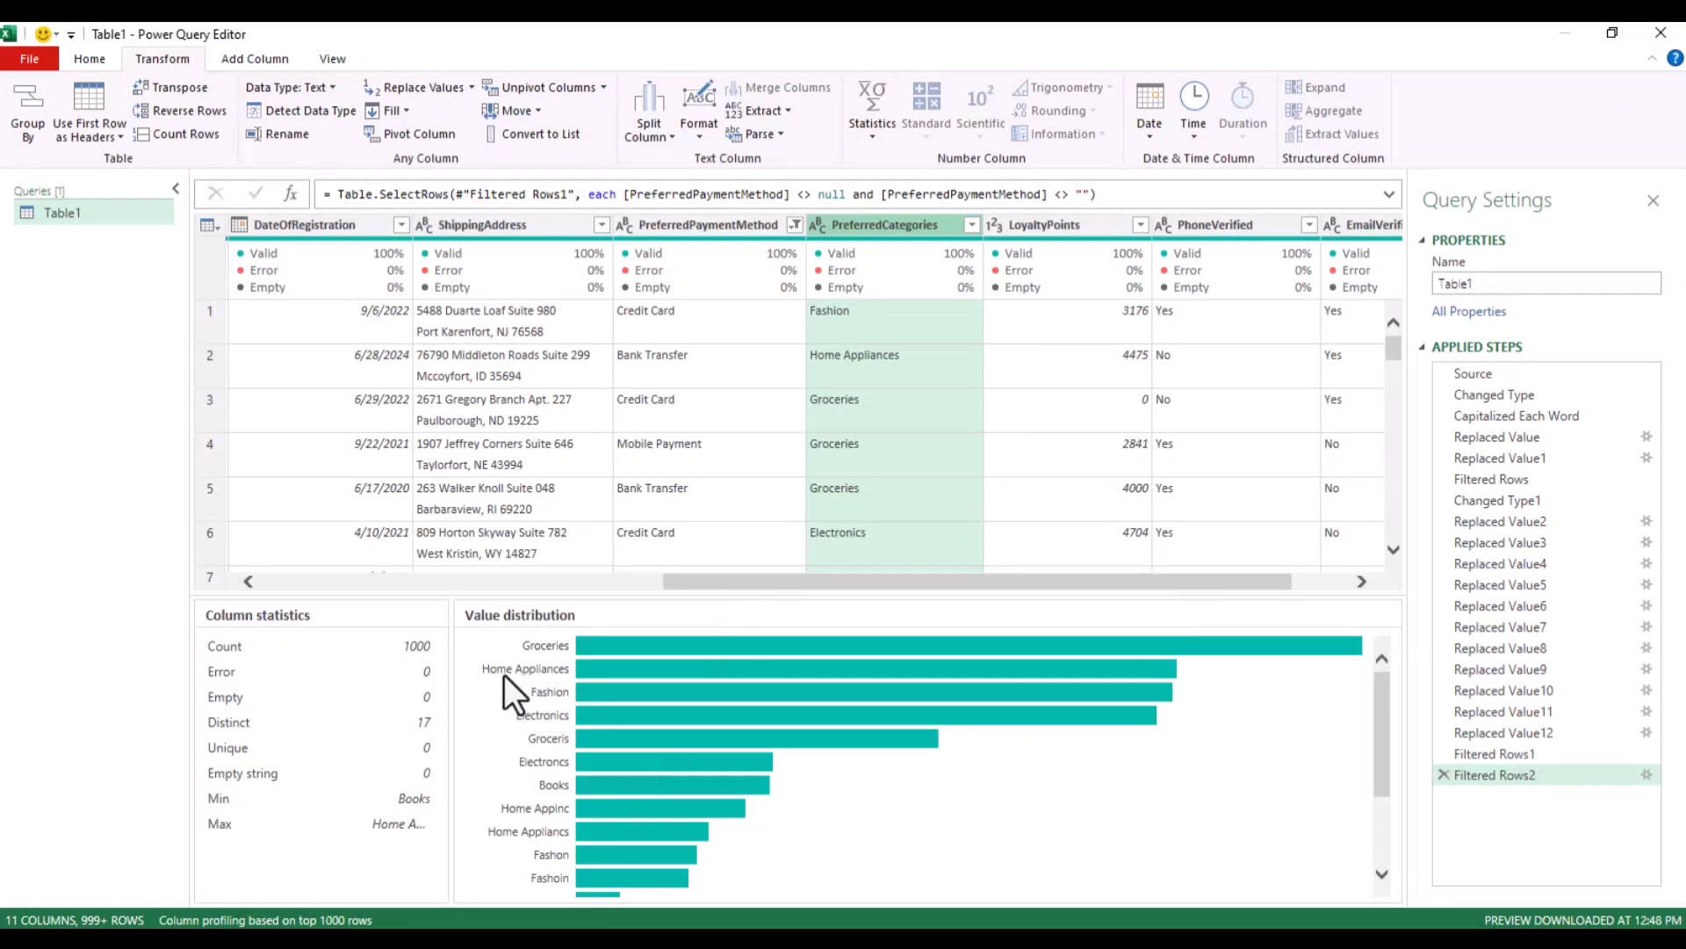
pyautogui.scroll(-3, 504, 674)
pyautogui.scroll(-1, 504, 675)
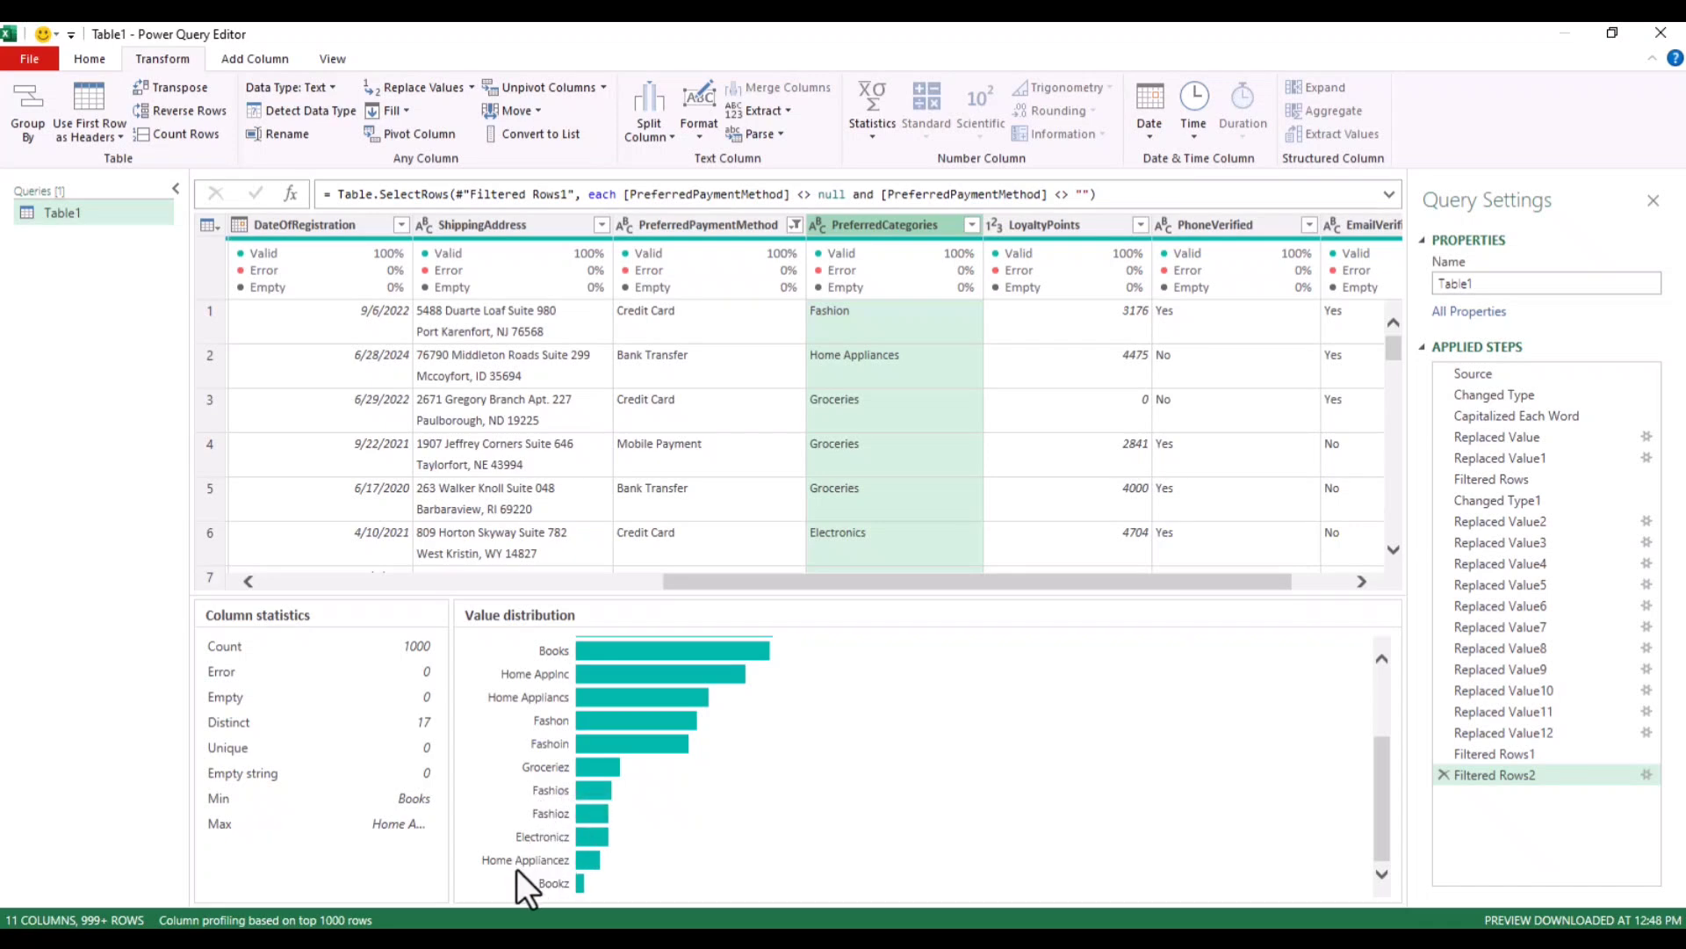
pyautogui.scroll(3, 545, 761)
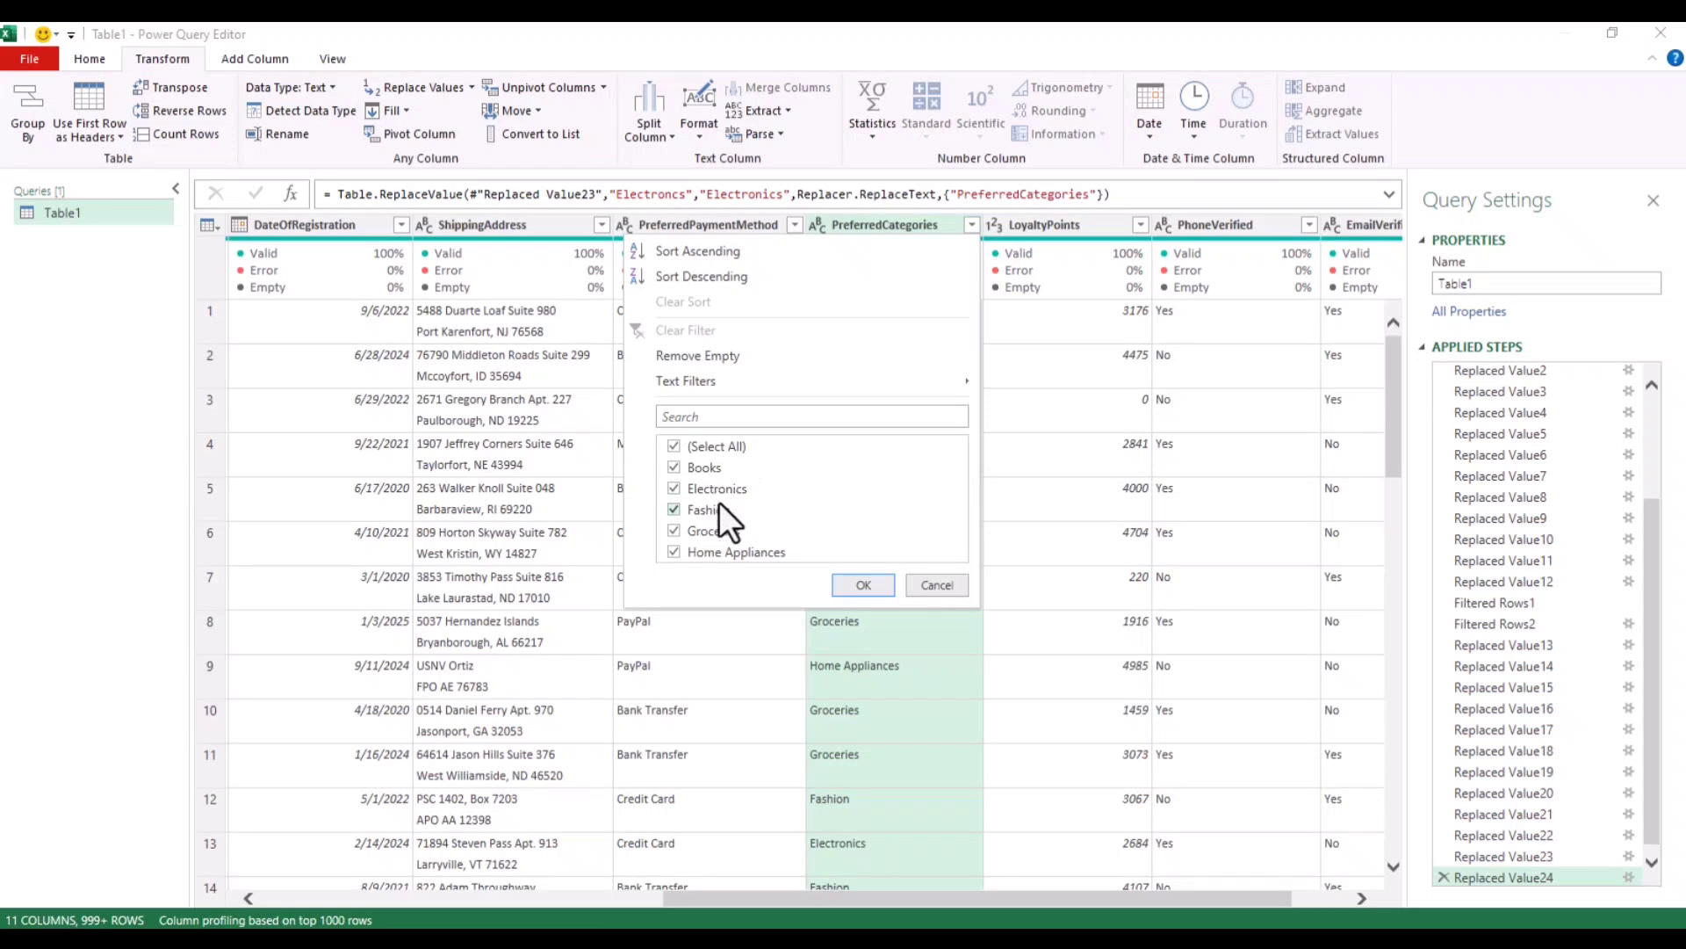
# - Apply the PreferredCategories filter with Books, Electronics, Fashion, Groceries and Home Appliances all selected
pyautogui.click(857, 586)
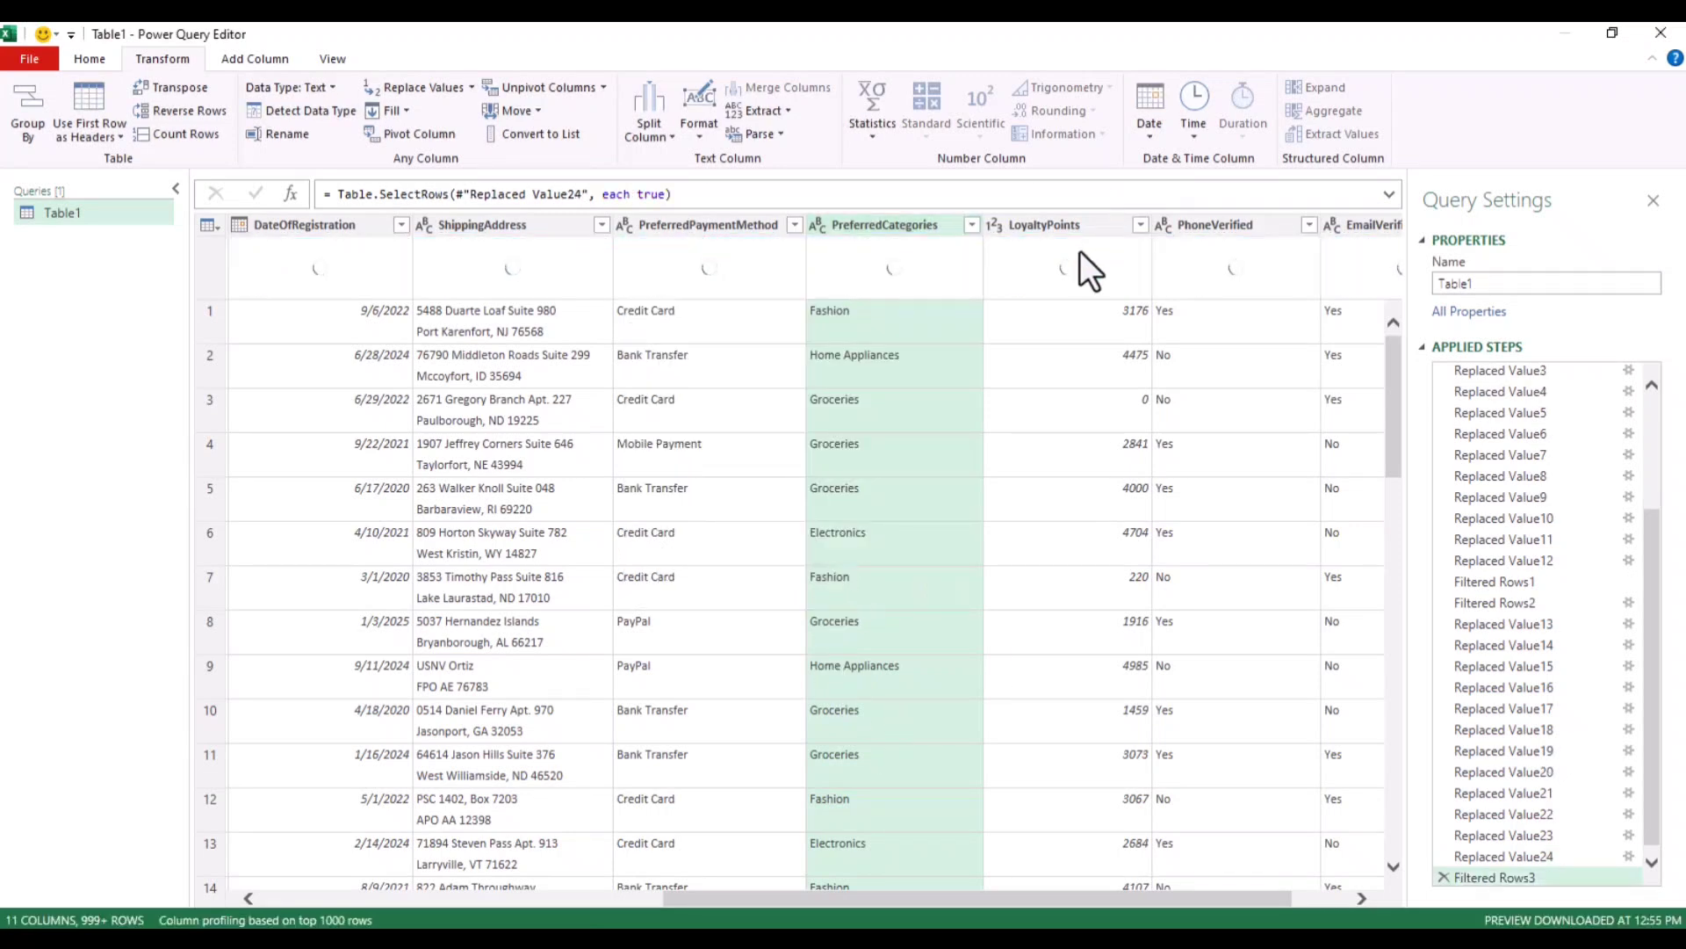
# - Examine the list of values in the LoyaltyPoints column for negative numbers
pyautogui.click(1069, 223)
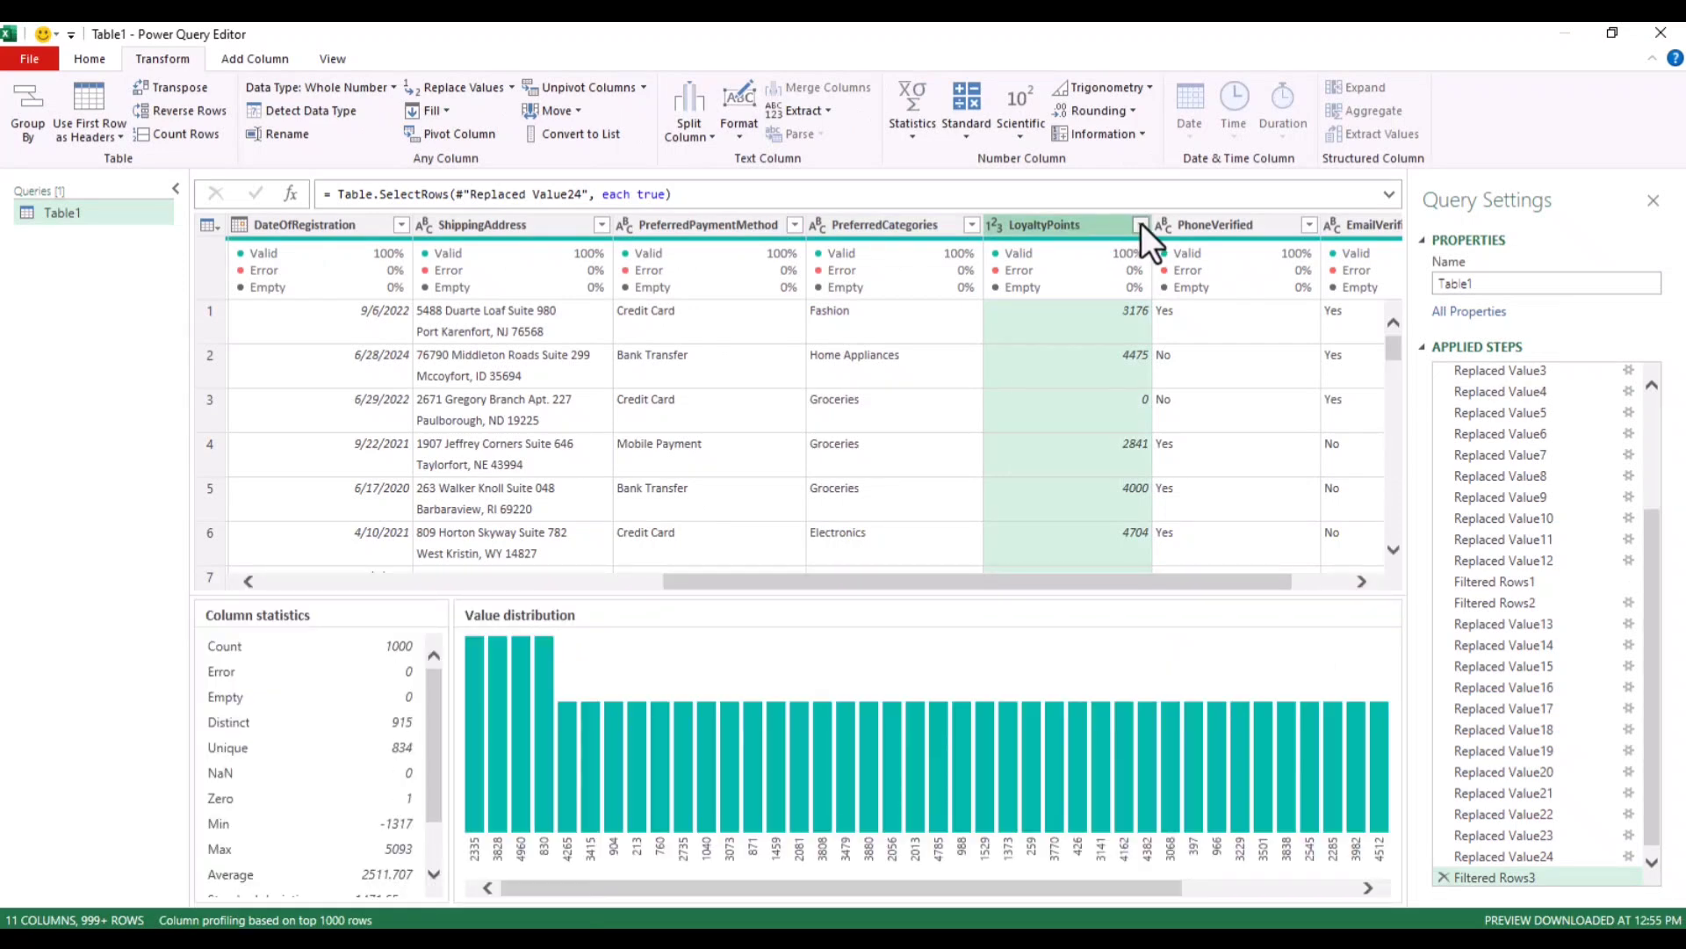
pyautogui.click(1141, 223)
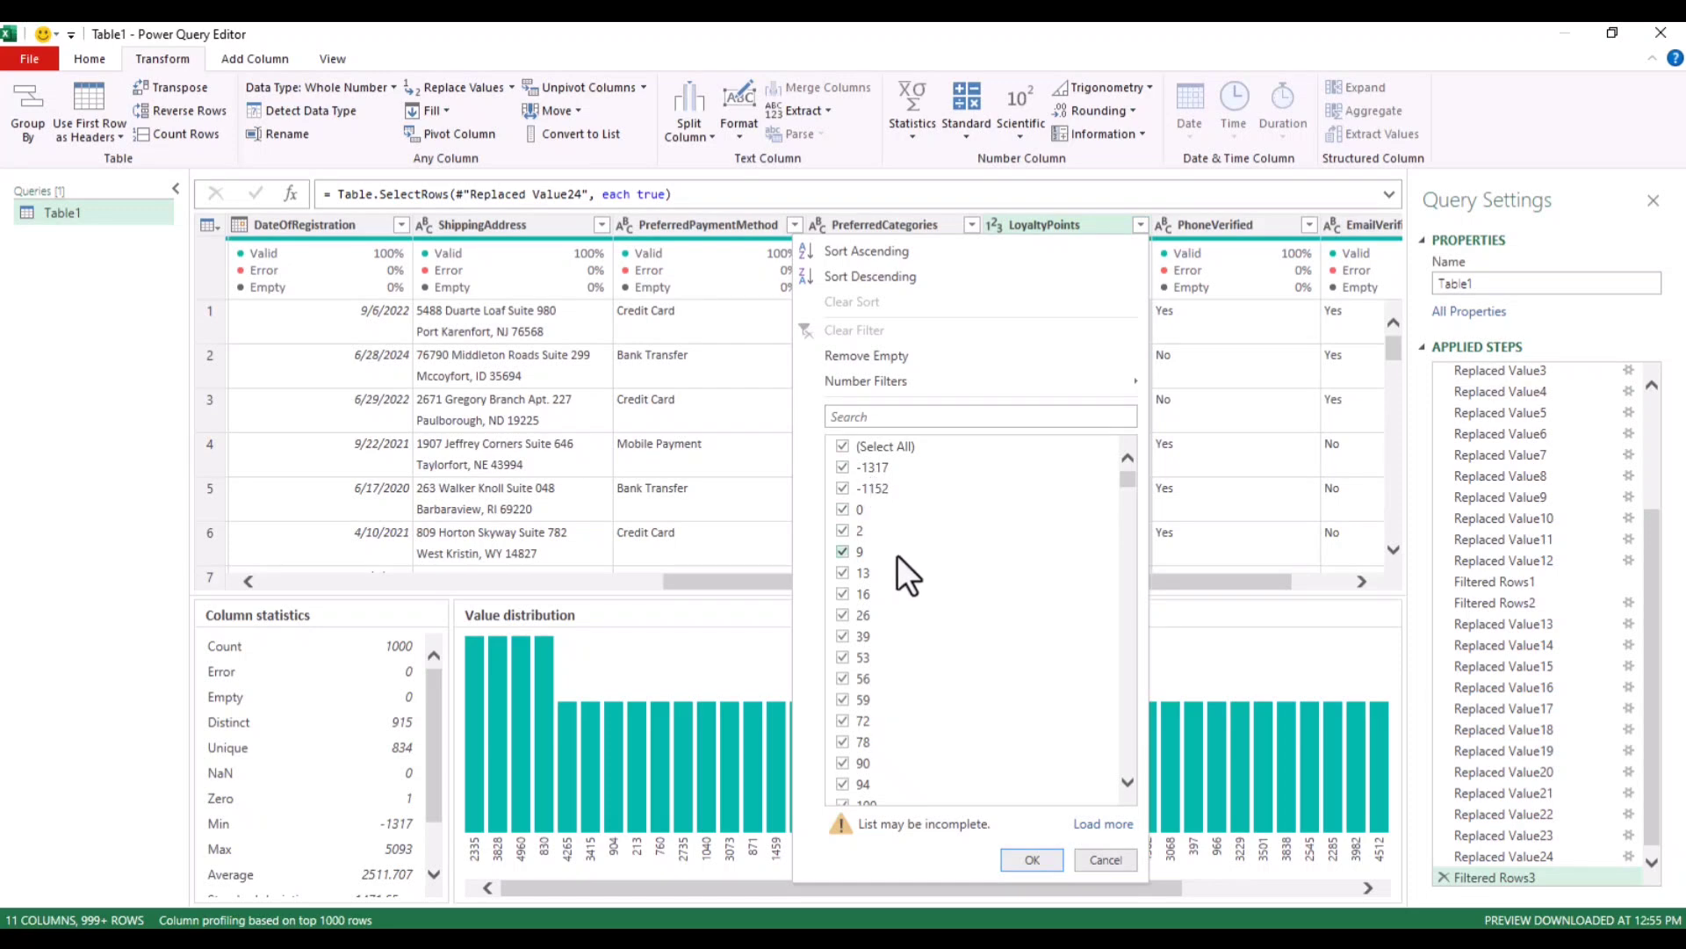
pyautogui.scroll(-6, 909, 532)
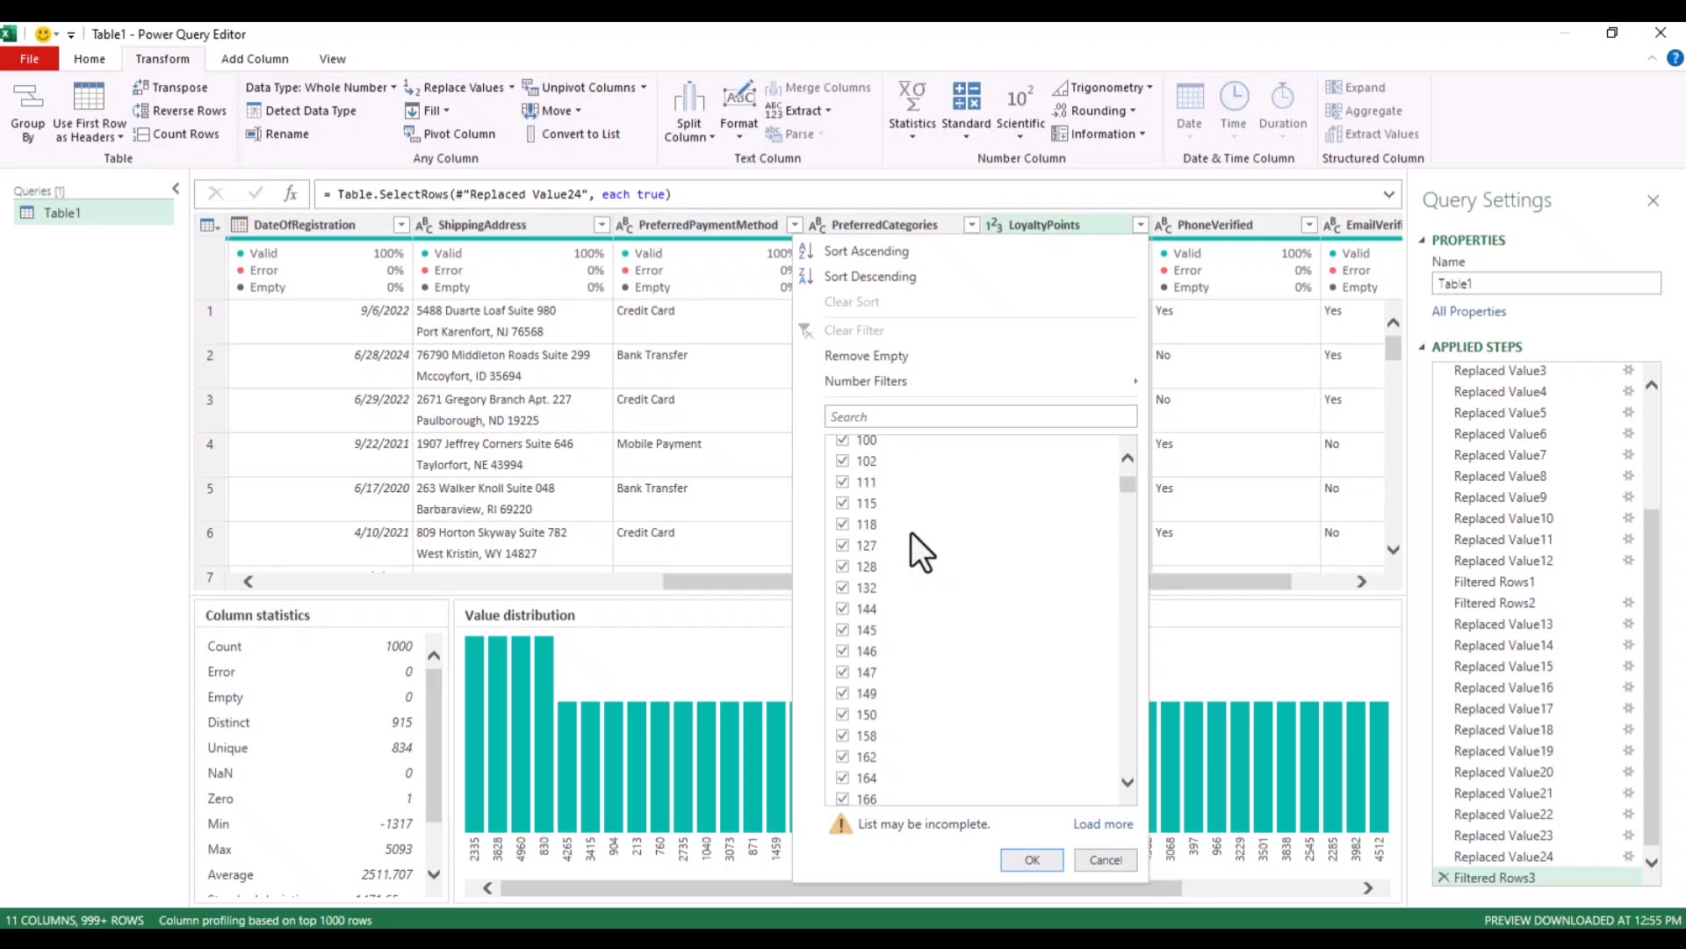
pyautogui.scroll(-3, 910, 530)
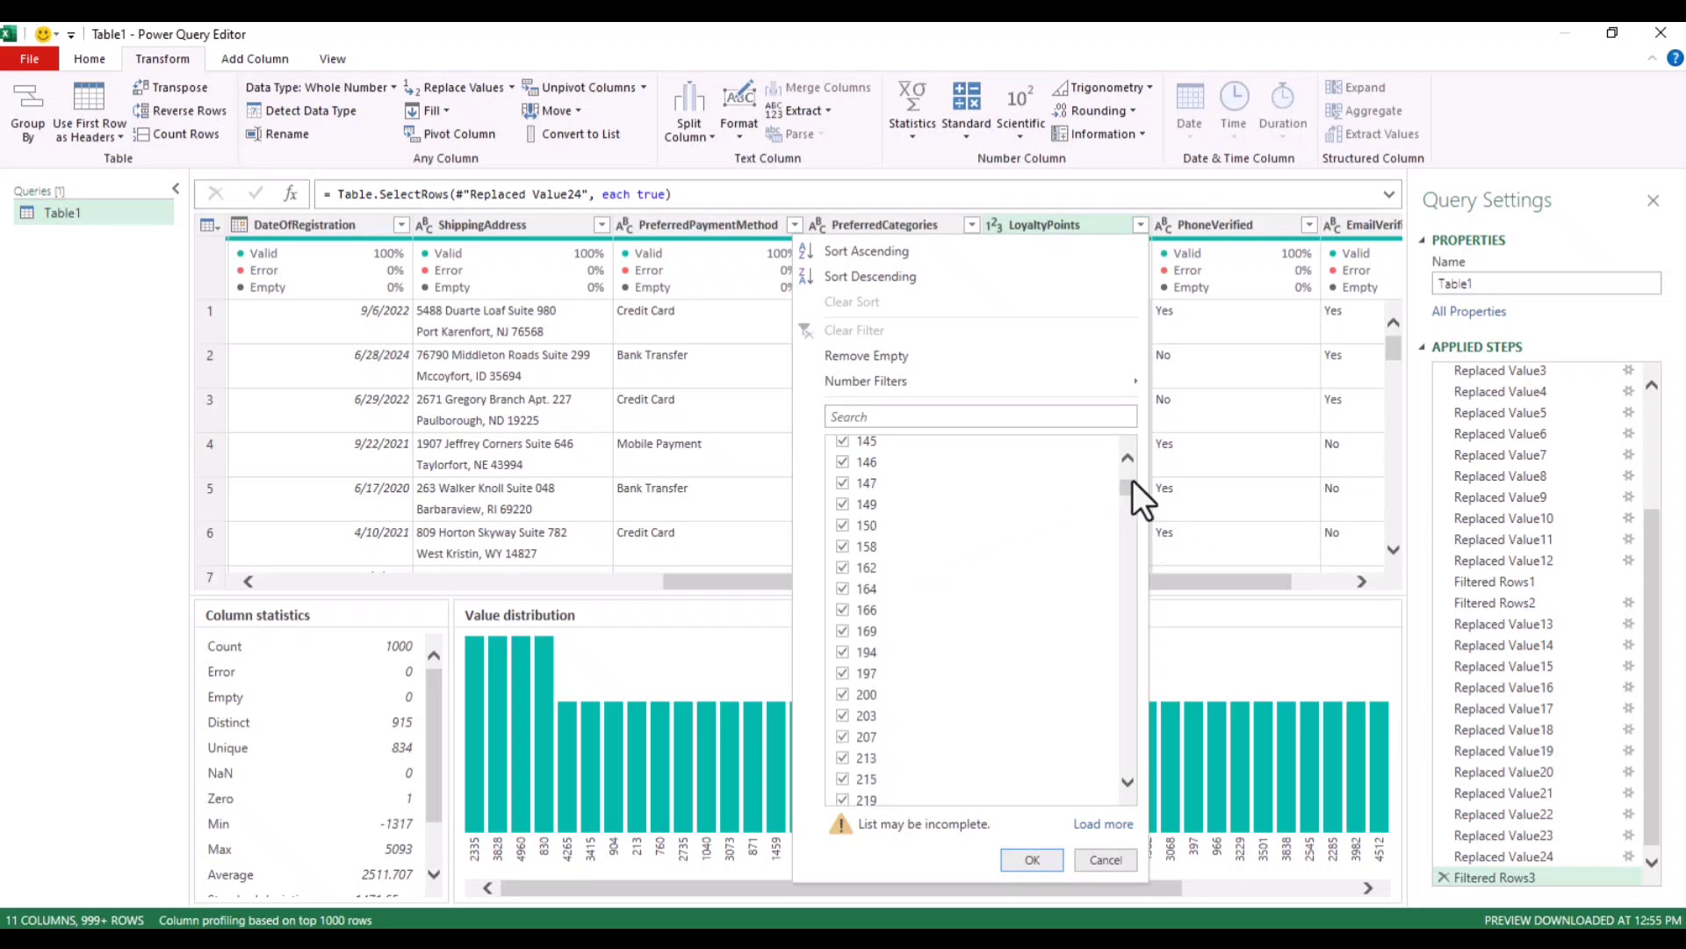
pyautogui.moveTo(1124, 487); pyautogui.dragTo(1062, 425)
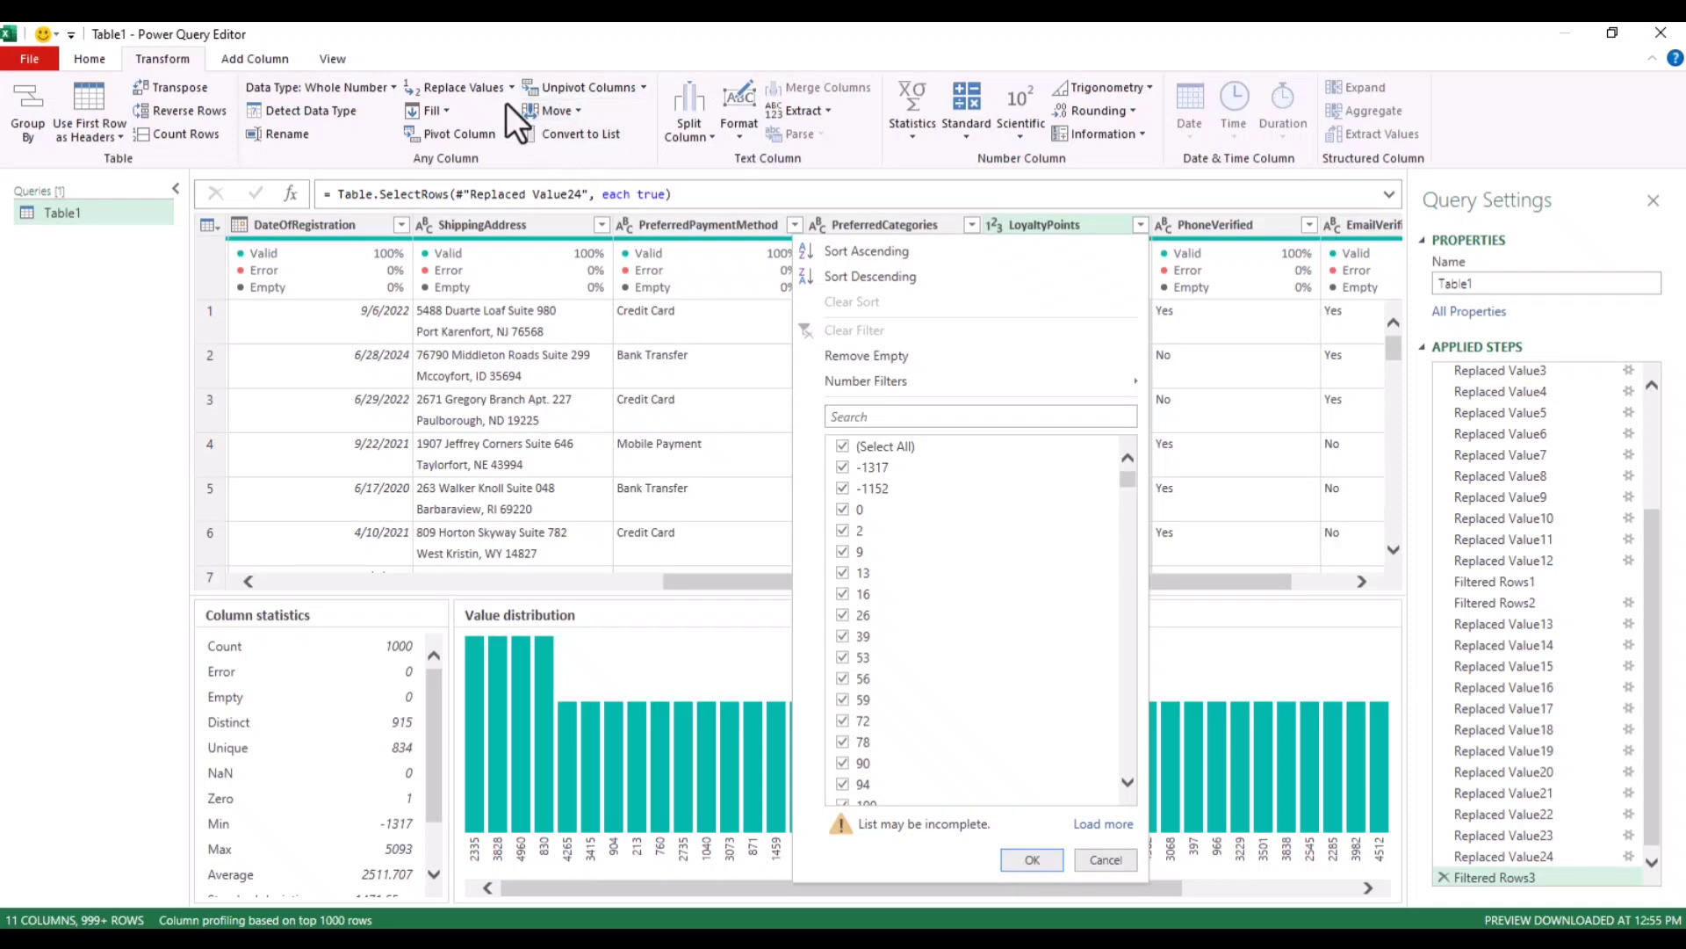
# - Replace the value -1317 with 1317 in the LoyaltyPoints column
pyautogui.click(458, 86)
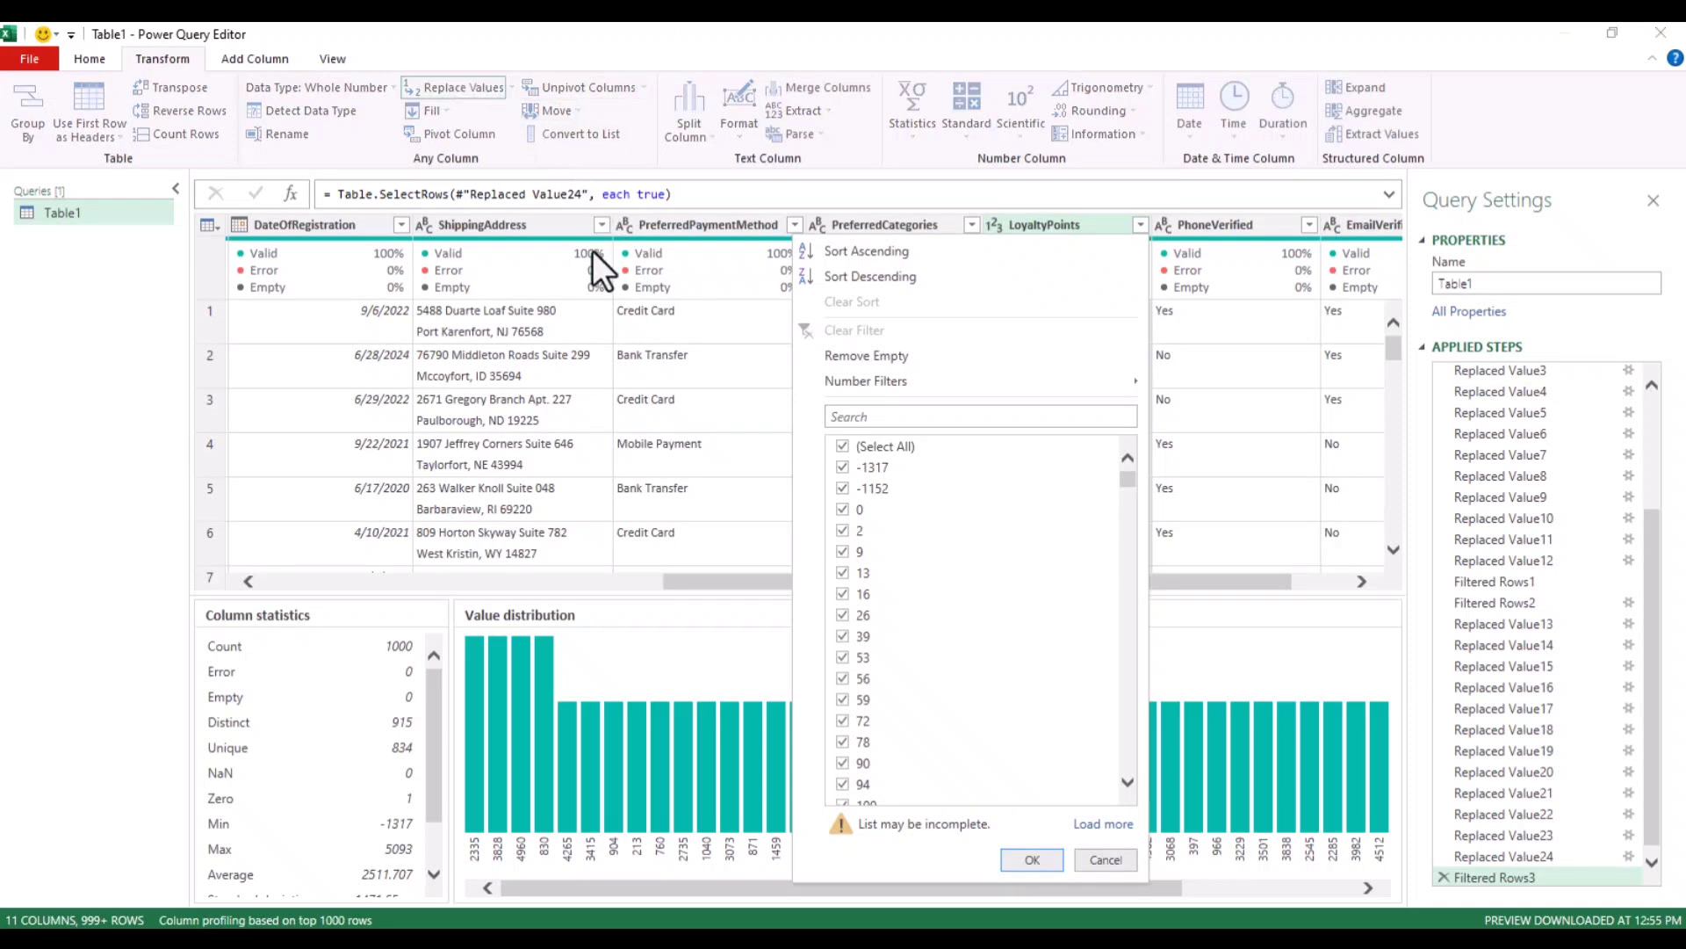
pyautogui.moveTo(723, 361); pyautogui.dragTo(495, 608)
pyautogui.click(407, 665)
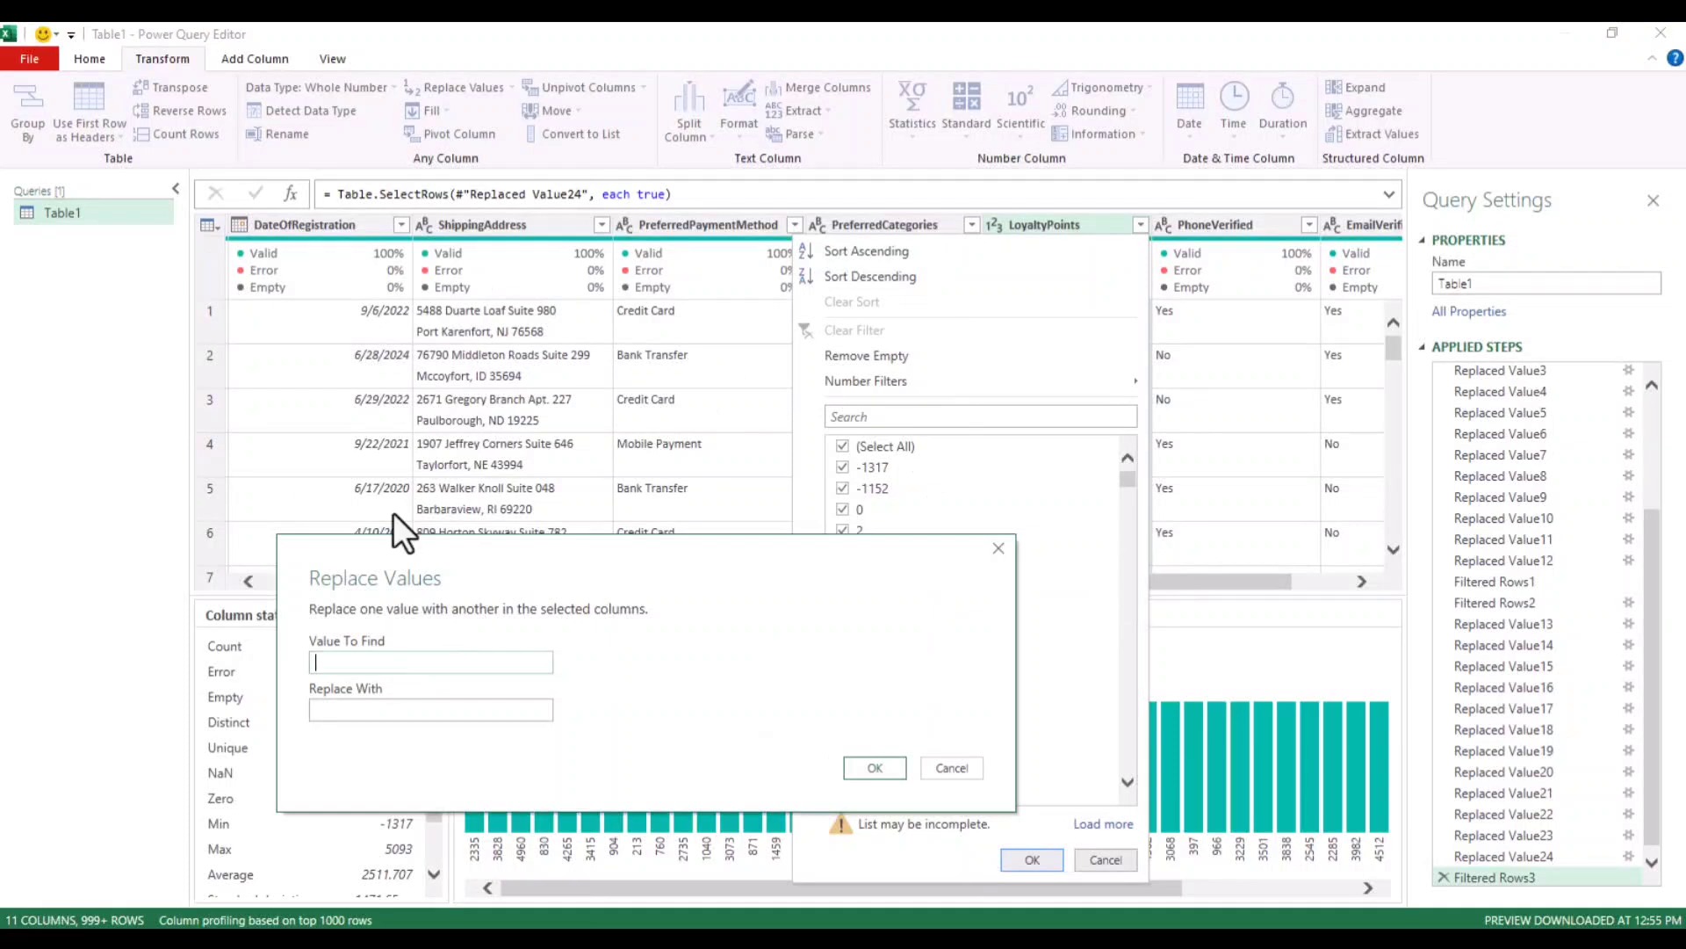
pyautogui.write('-')
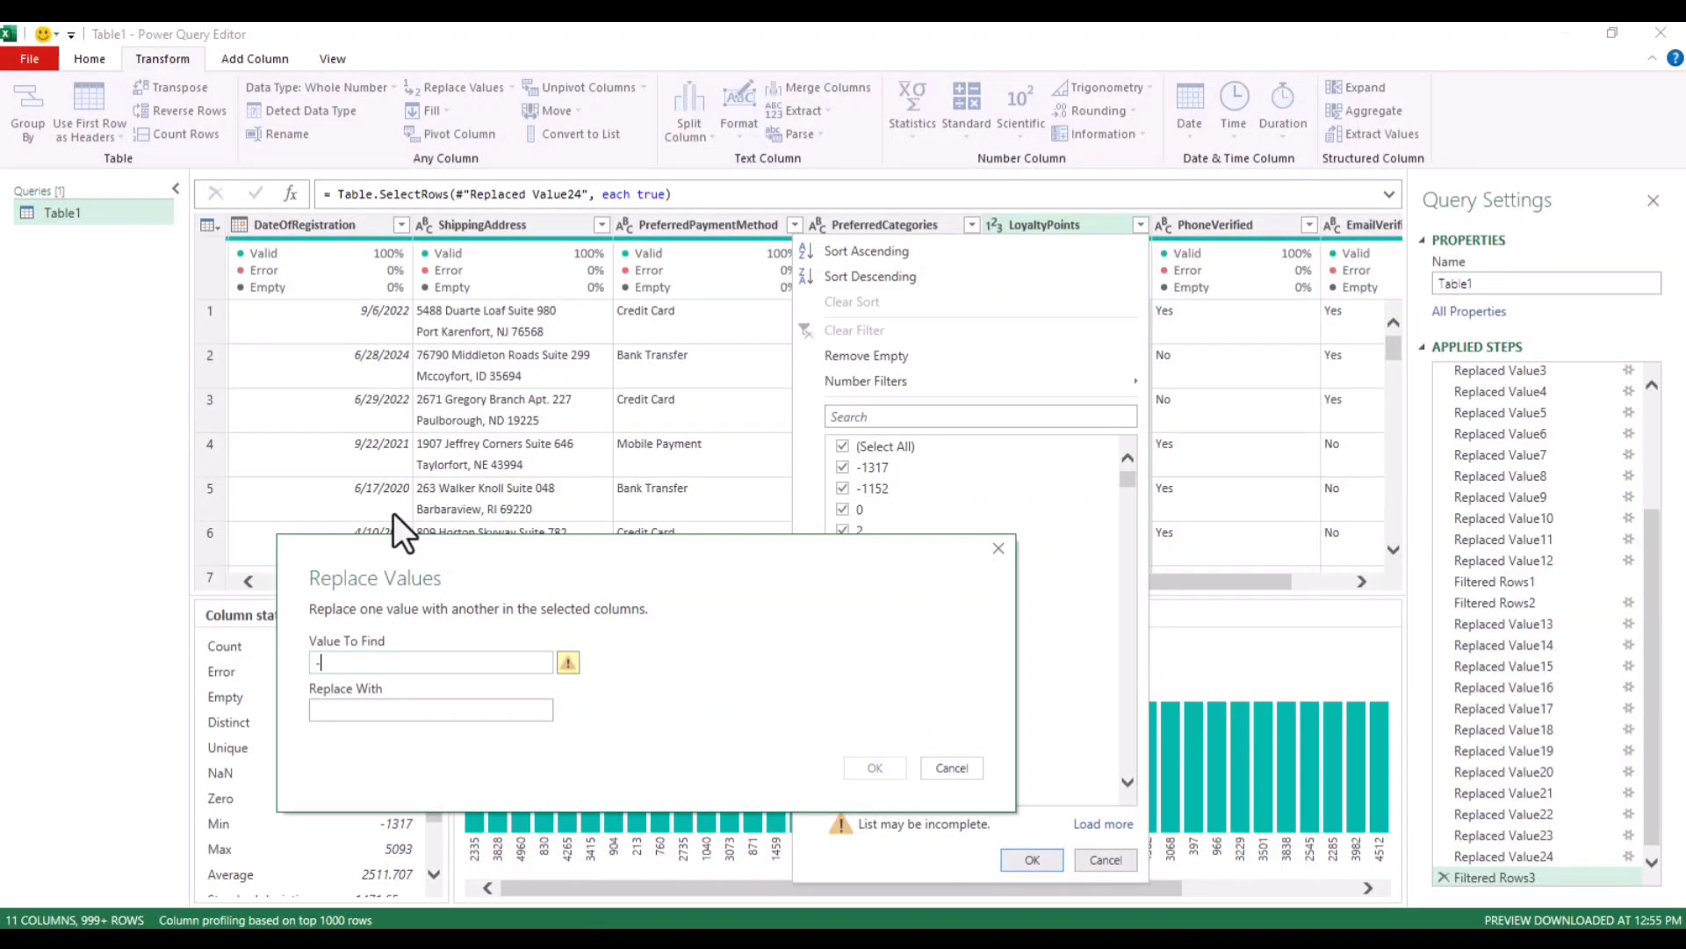
pyautogui.write('13')
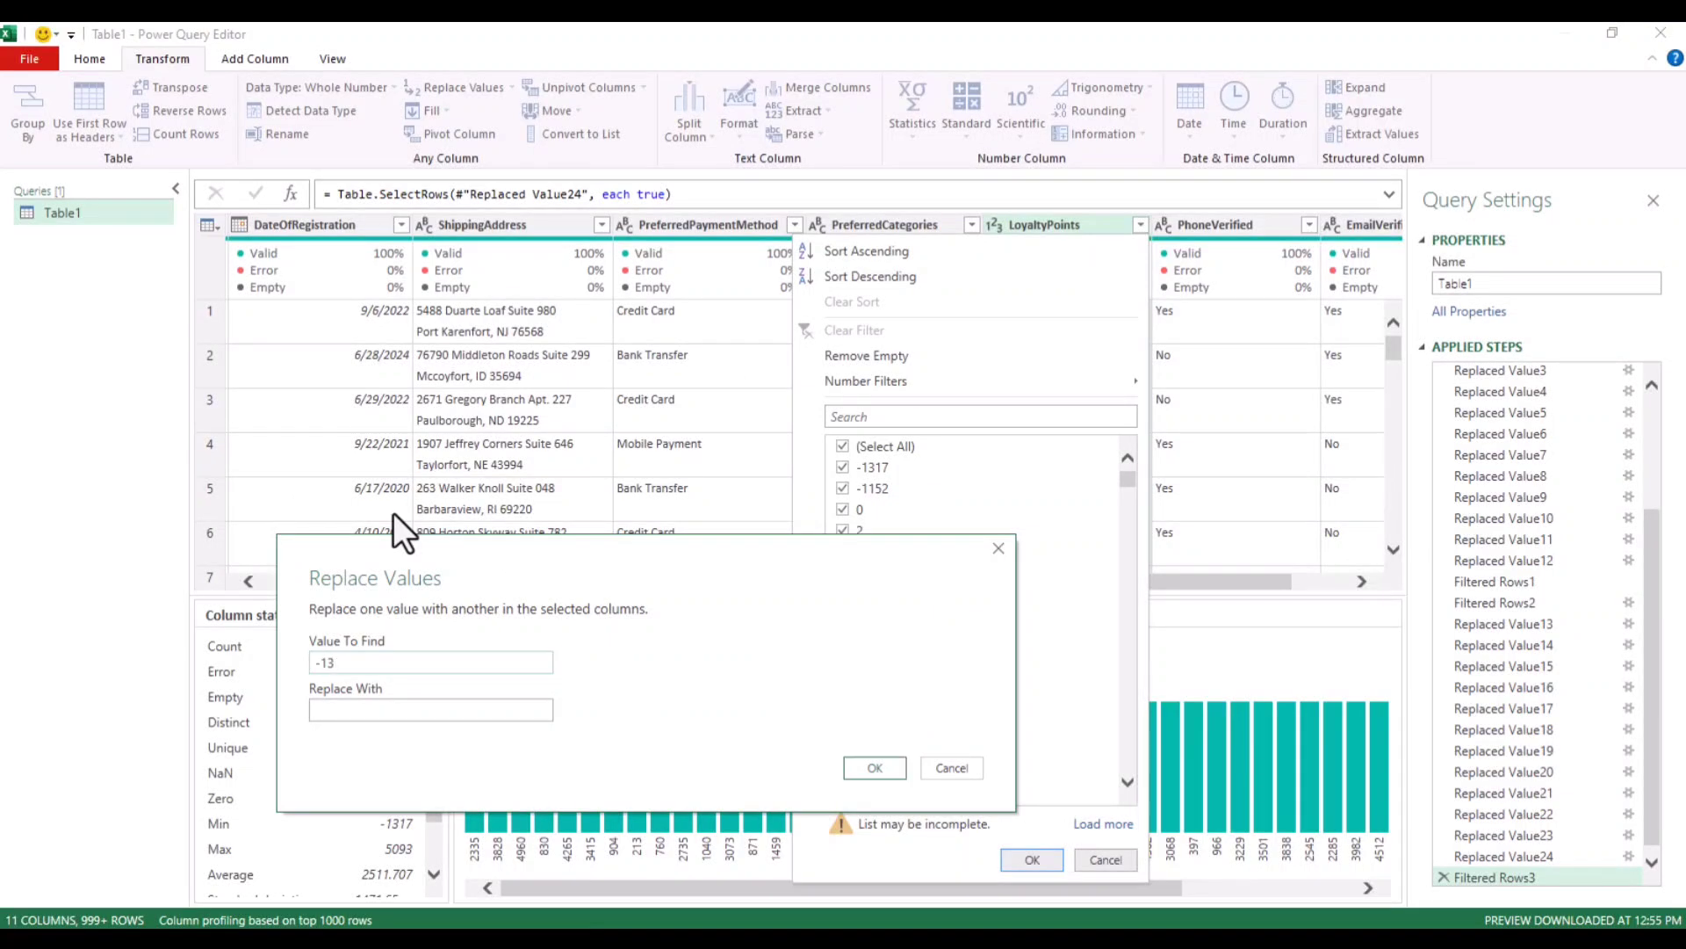
pyautogui.write('17')
pyautogui.click(362, 708)
pyautogui.write('1317')
pyautogui.click(880, 771)
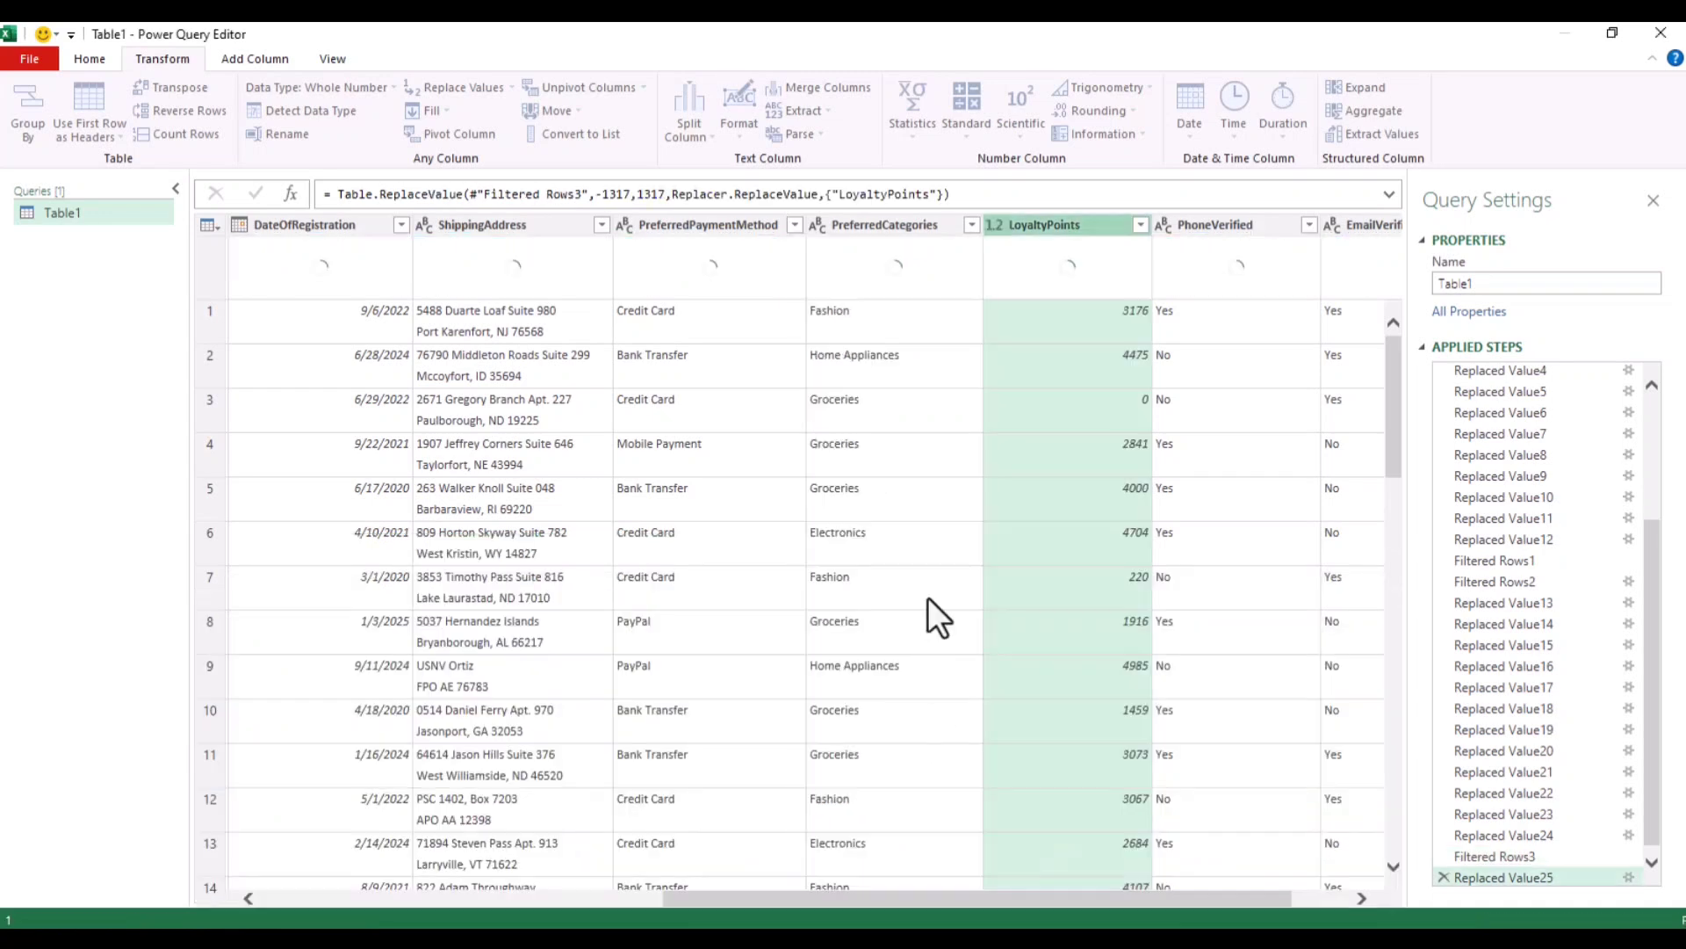
# - Replace the value -1152 with 1152 in the LoyaltyPoints column
pyautogui.click(1138, 230)
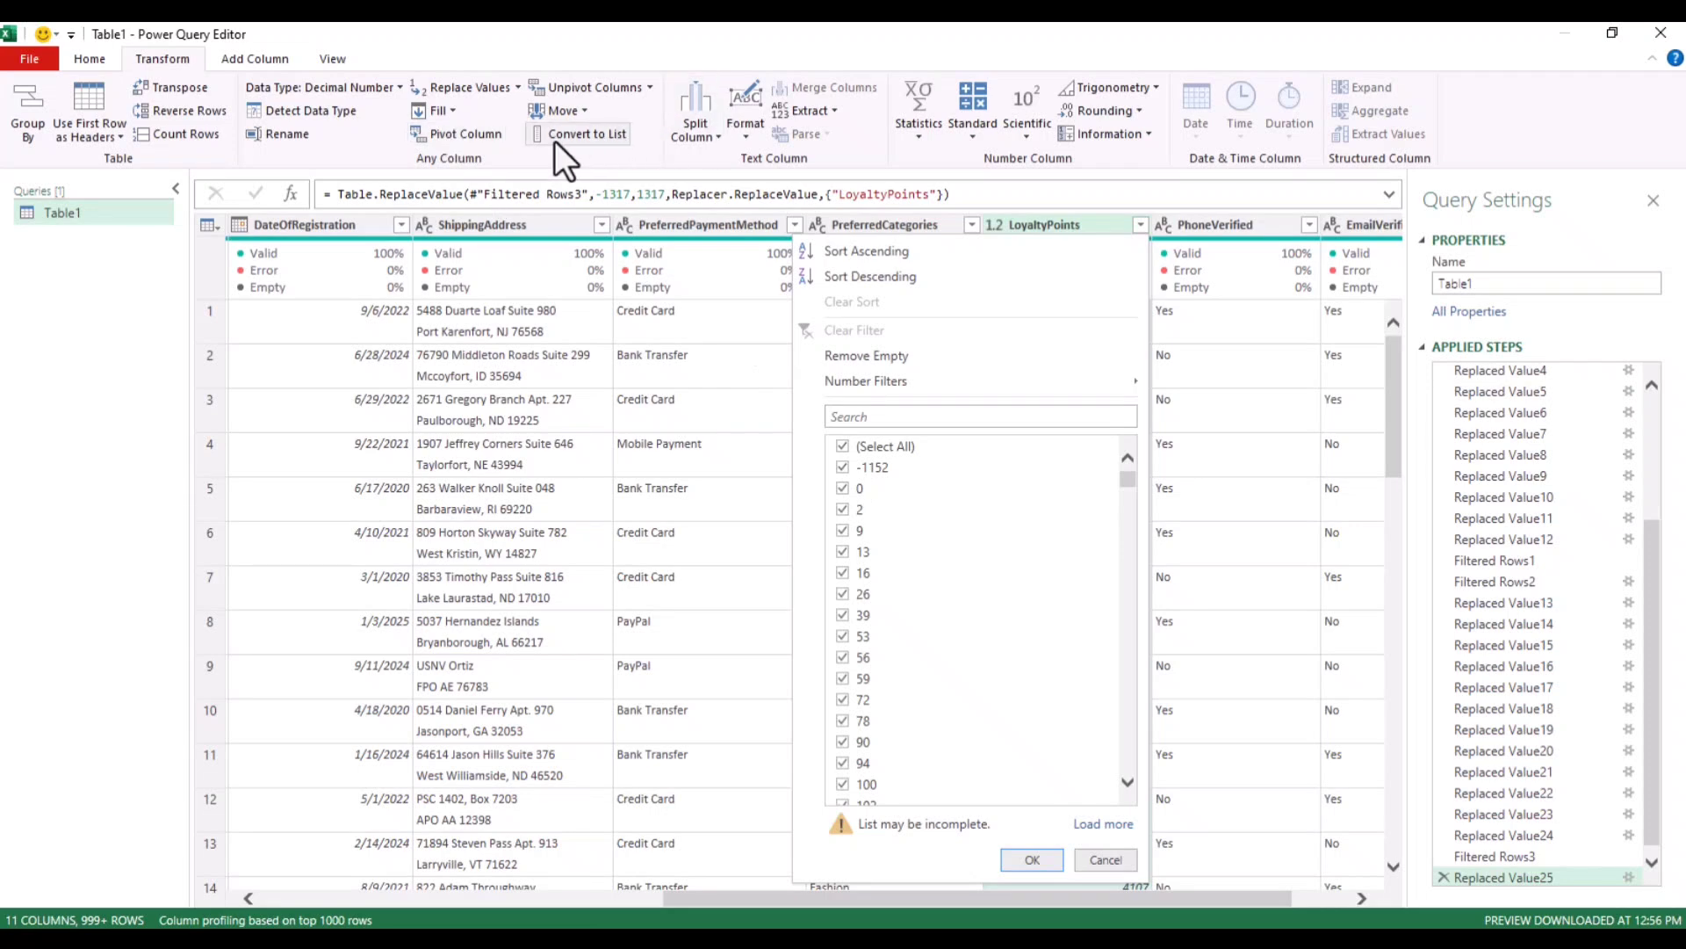
pyautogui.click(460, 88)
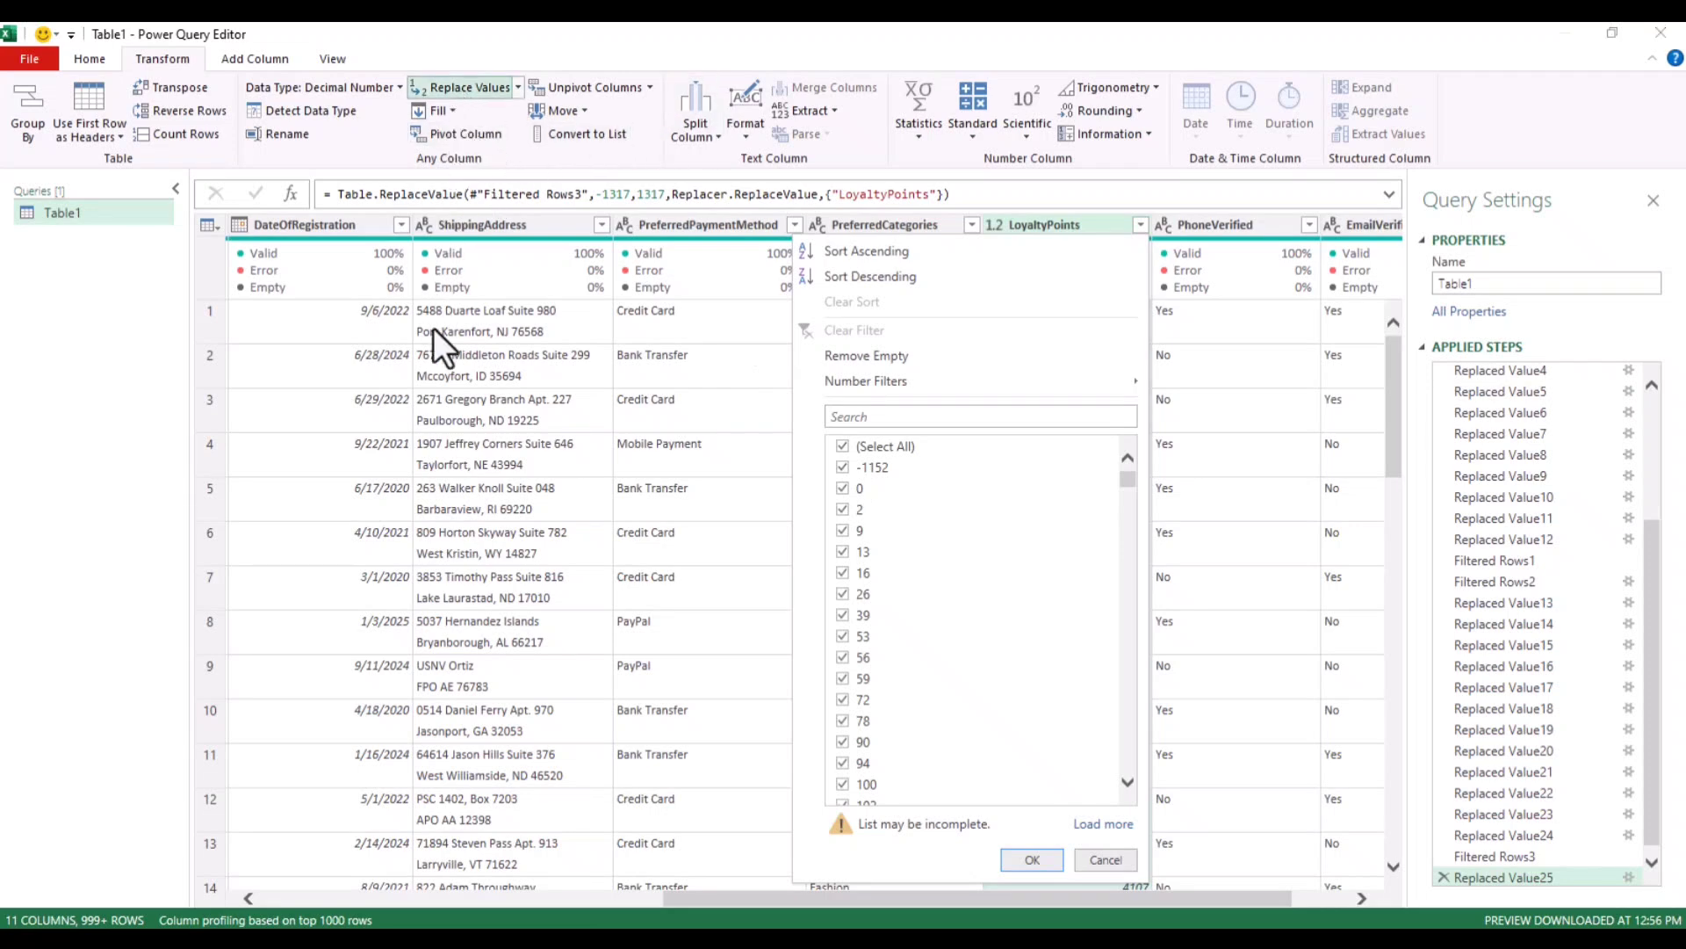
pyautogui.moveTo(764, 379); pyautogui.dragTo(697, 628)
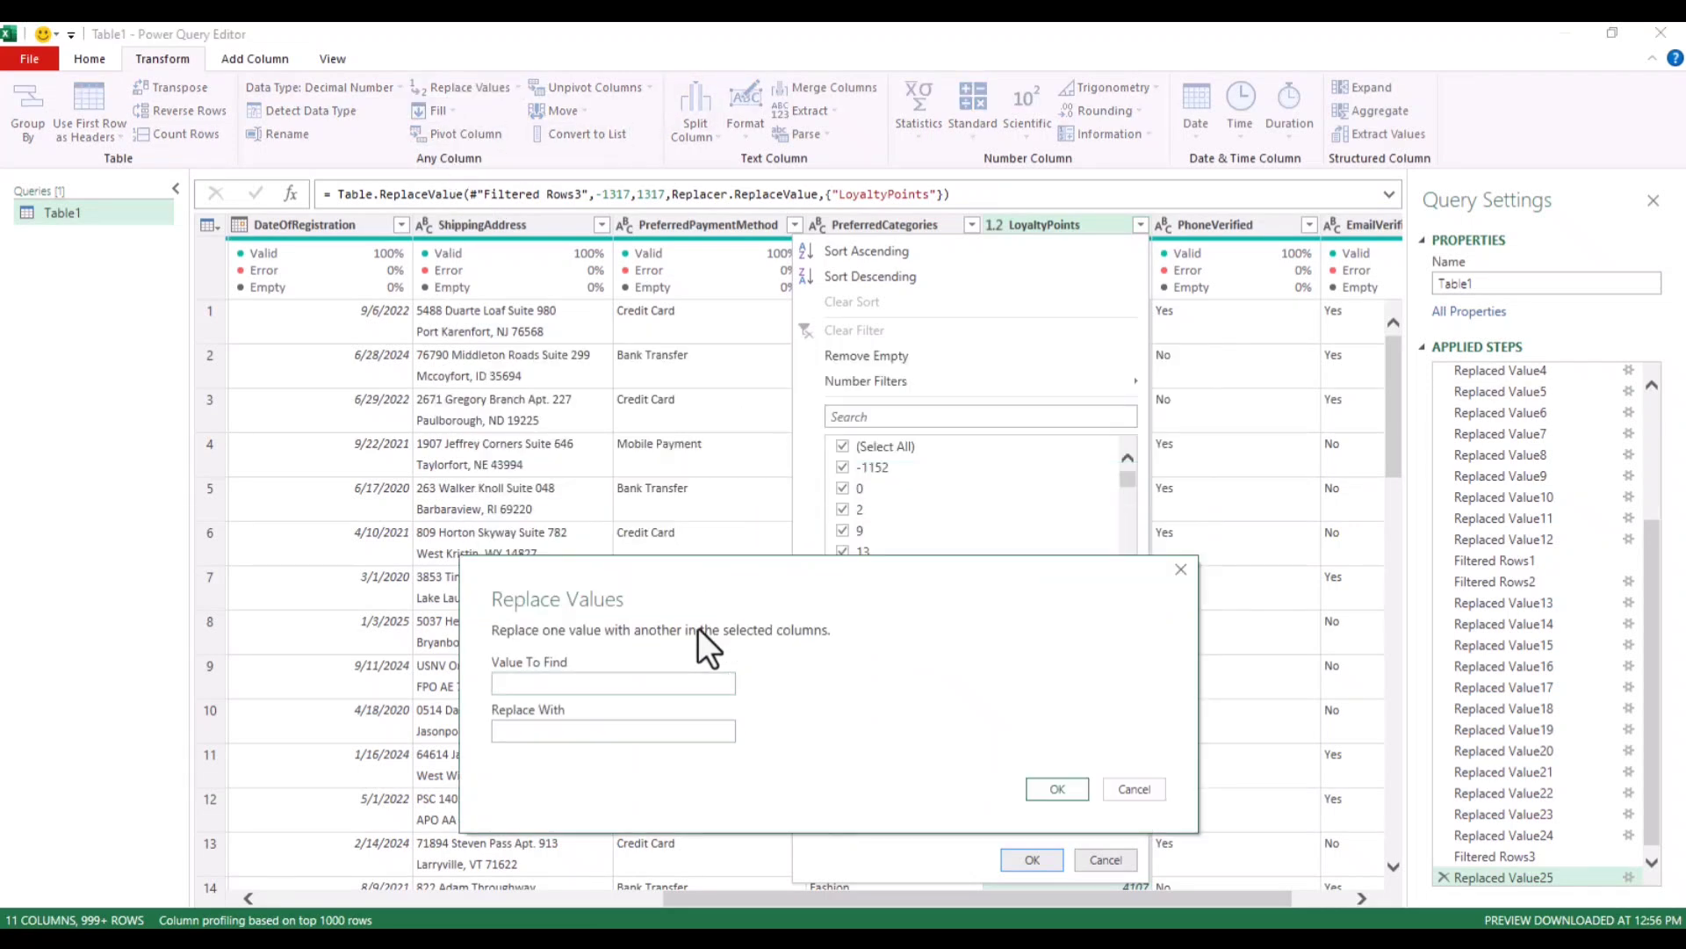
pyautogui.click(628, 682)
pyautogui.write('-1152')
pyautogui.click(591, 731)
pyautogui.write('1152')
pyautogui.click(1055, 788)
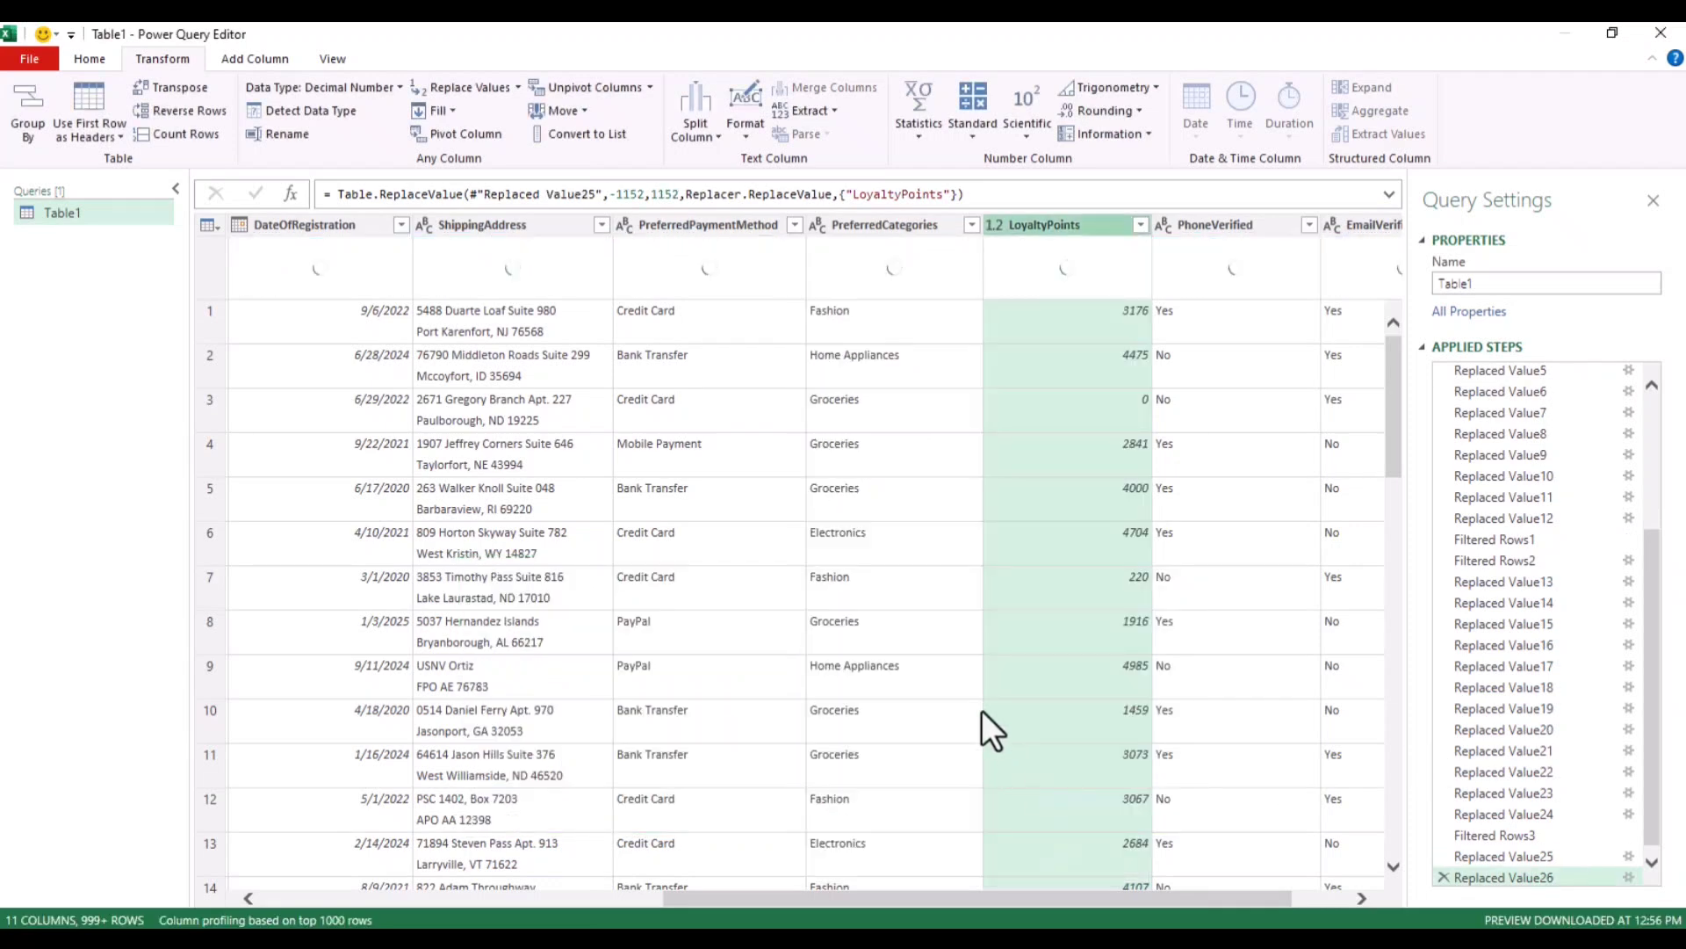
# - Recheck the LoyaltyPoints filter values for any remaining negative numbers
pyautogui.click(1121, 225)
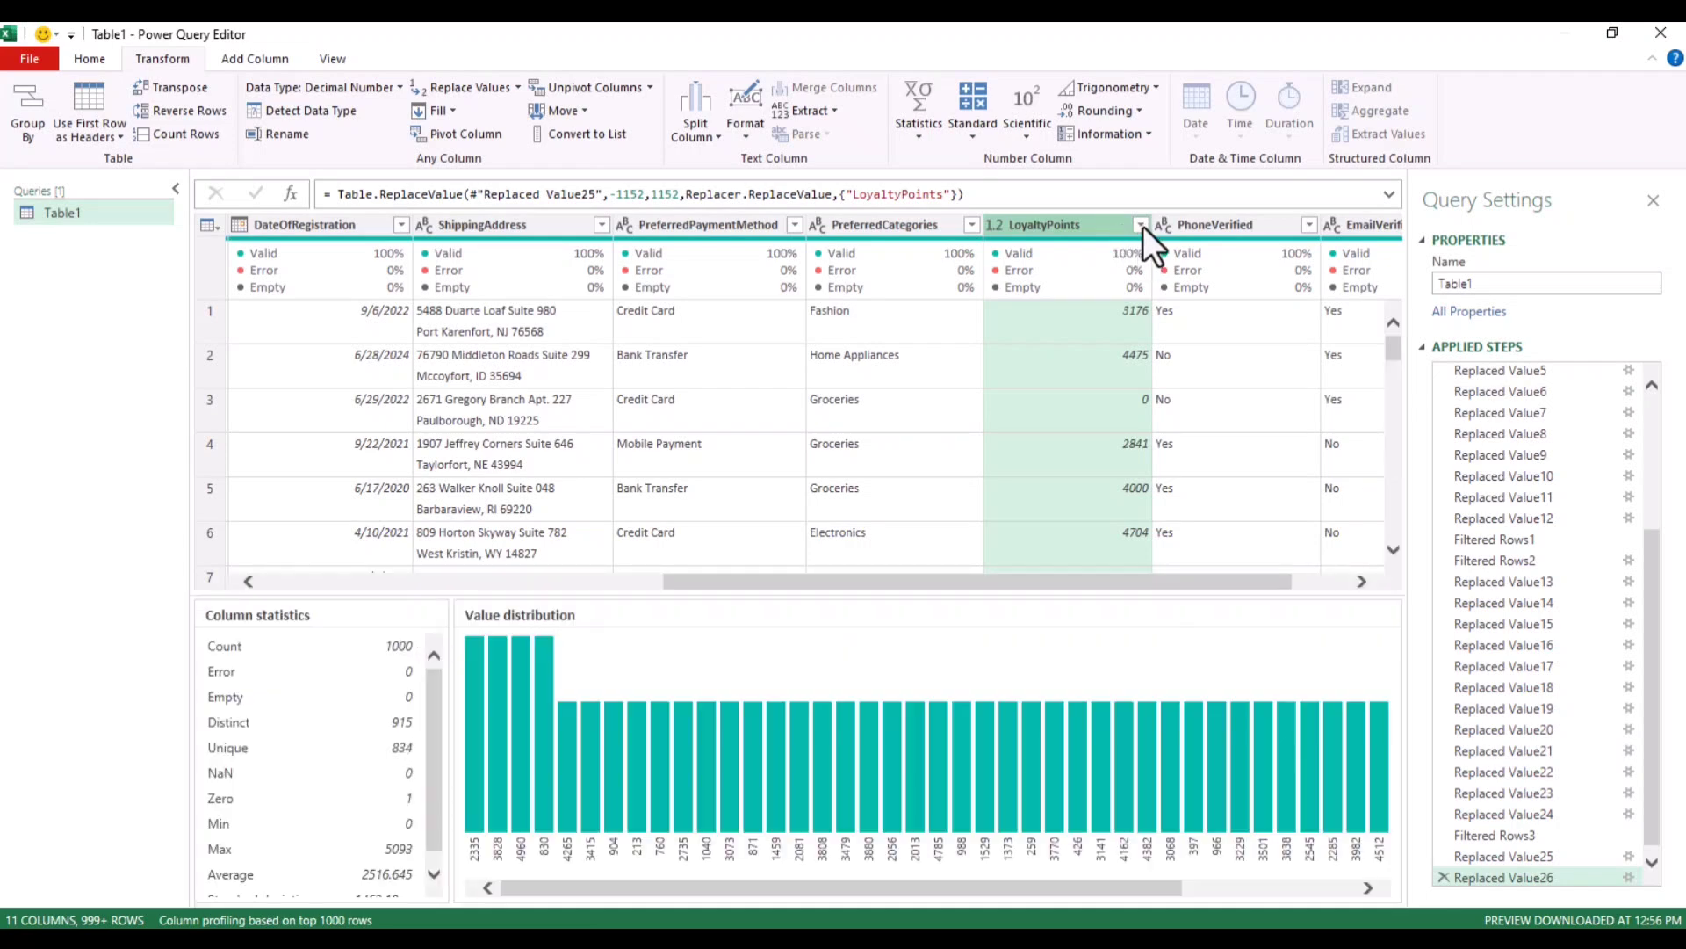
pyautogui.click(1141, 230)
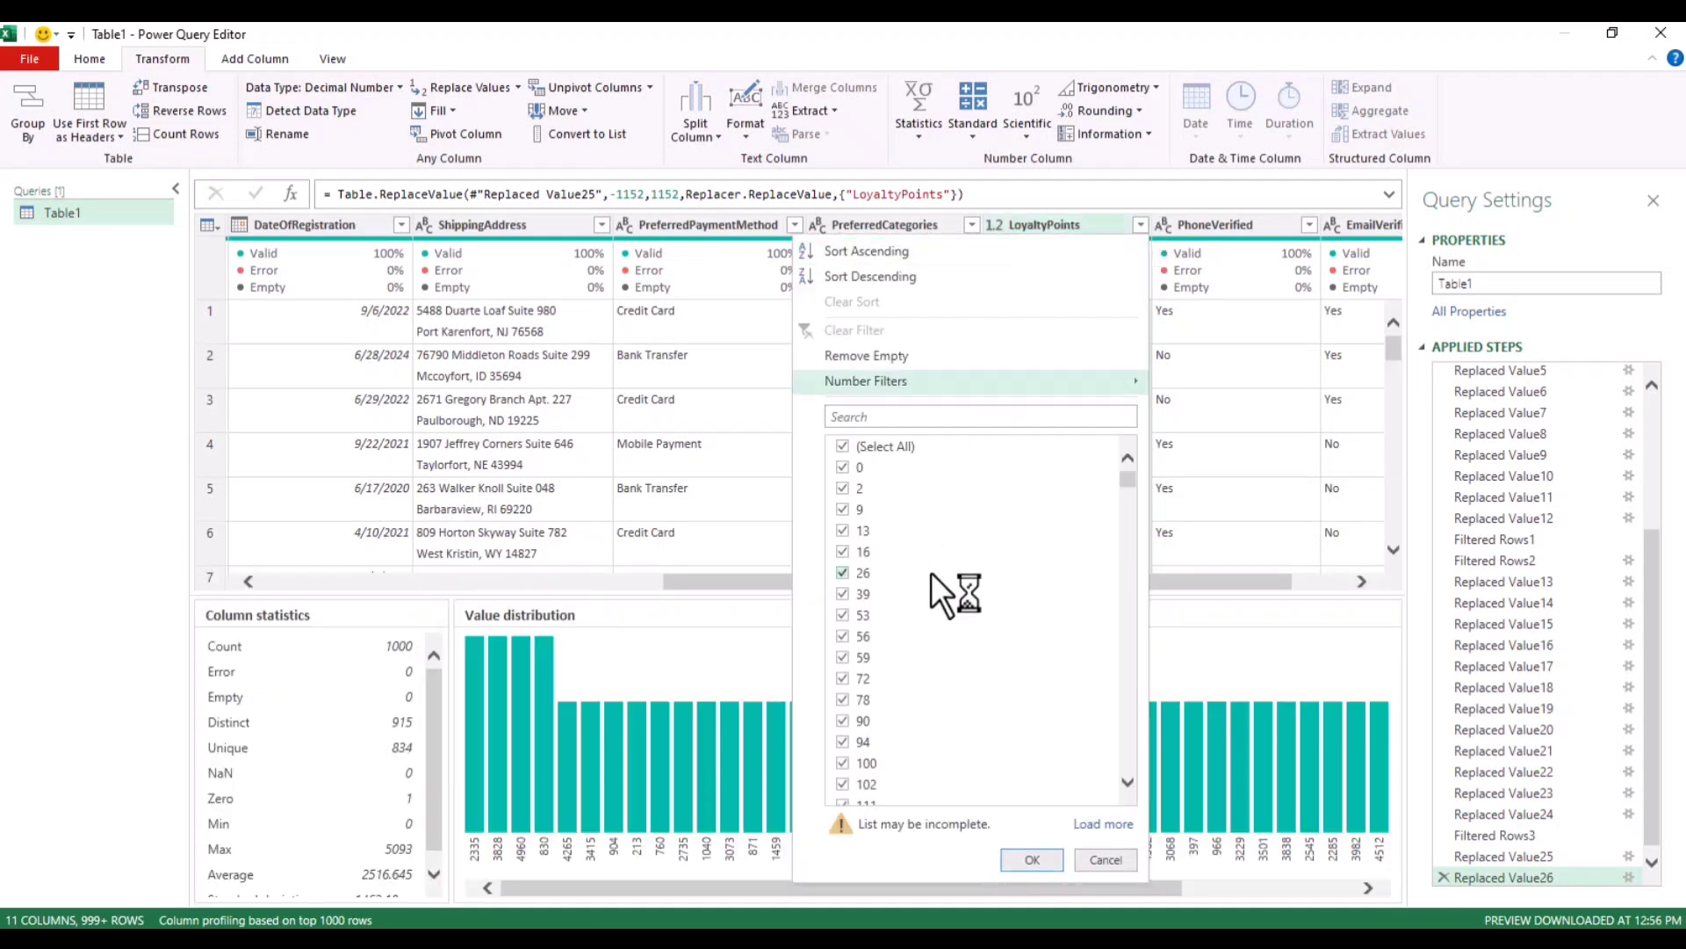
pyautogui.scroll(-2, 931, 573)
pyautogui.scroll(2, 931, 572)
# - Load the complete list of PhoneVerified filter values and apply the filter with every value selected
pyautogui.click(1275, 223)
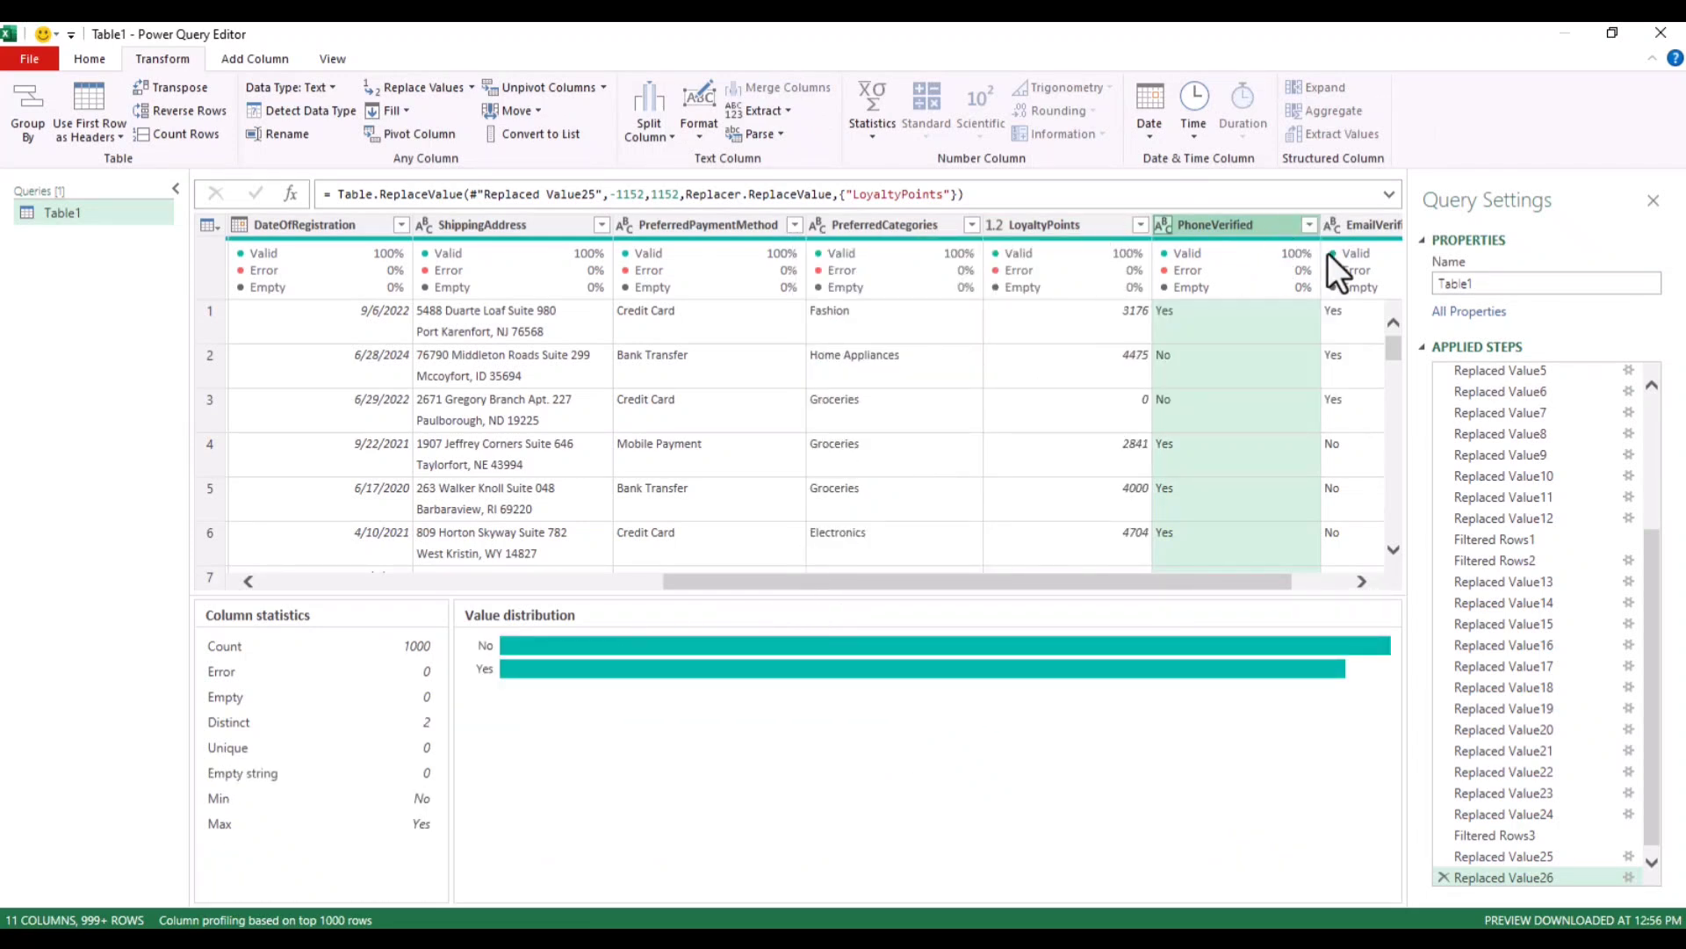
pyautogui.click(1307, 226)
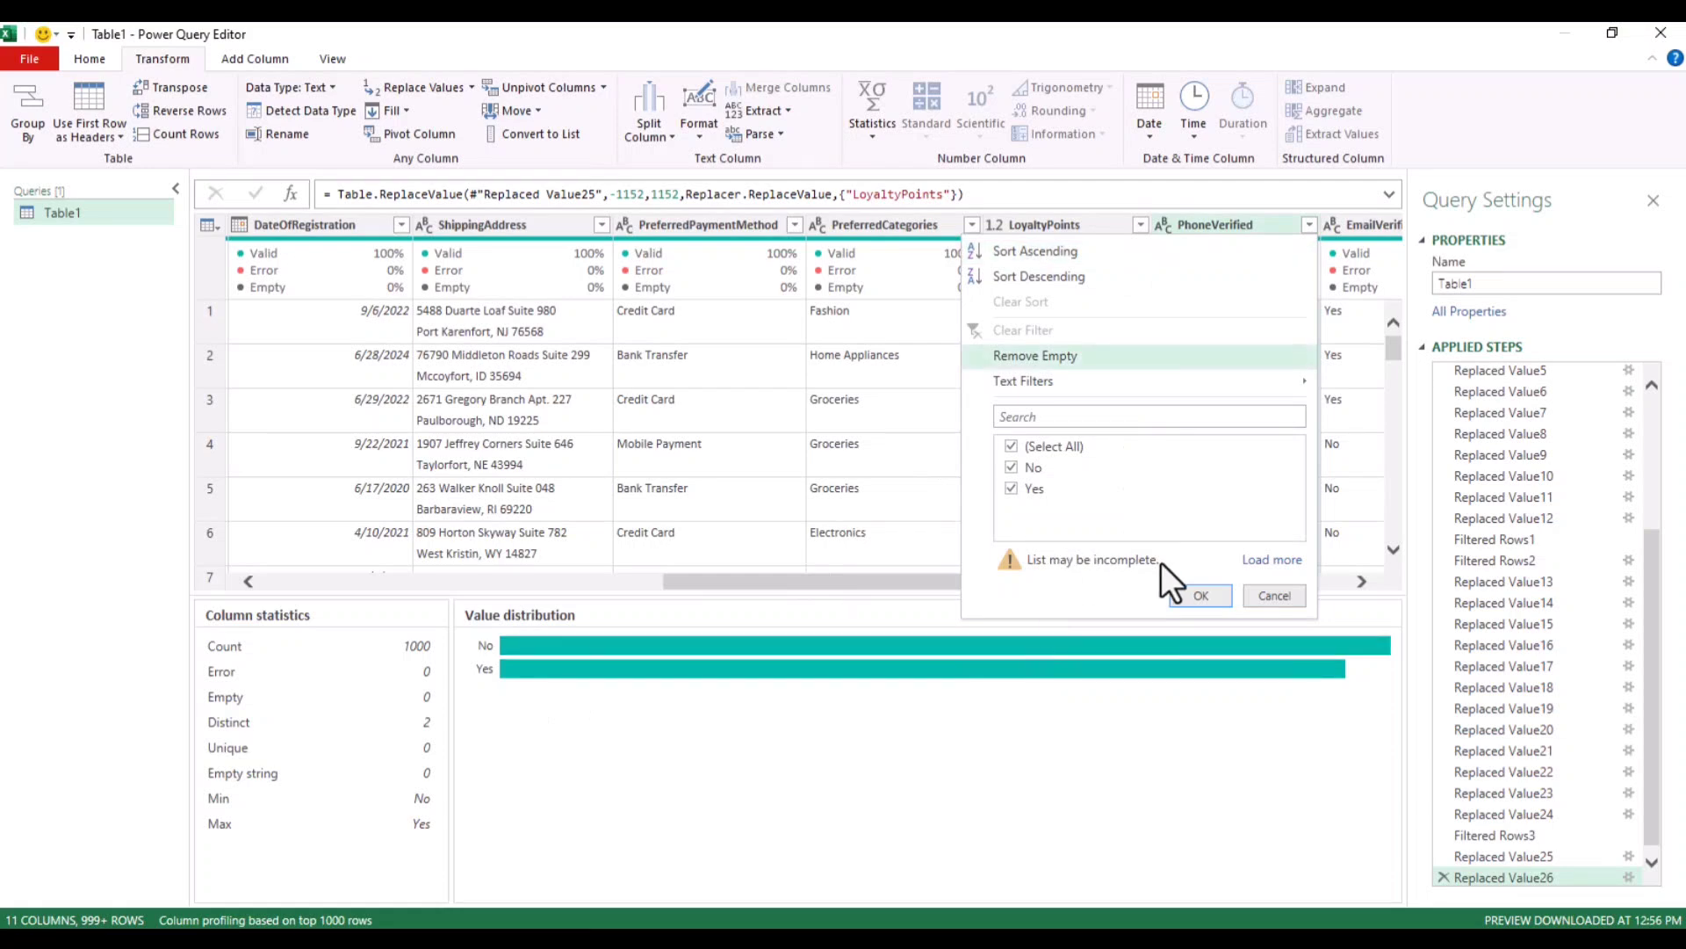
pyautogui.click(1261, 562)
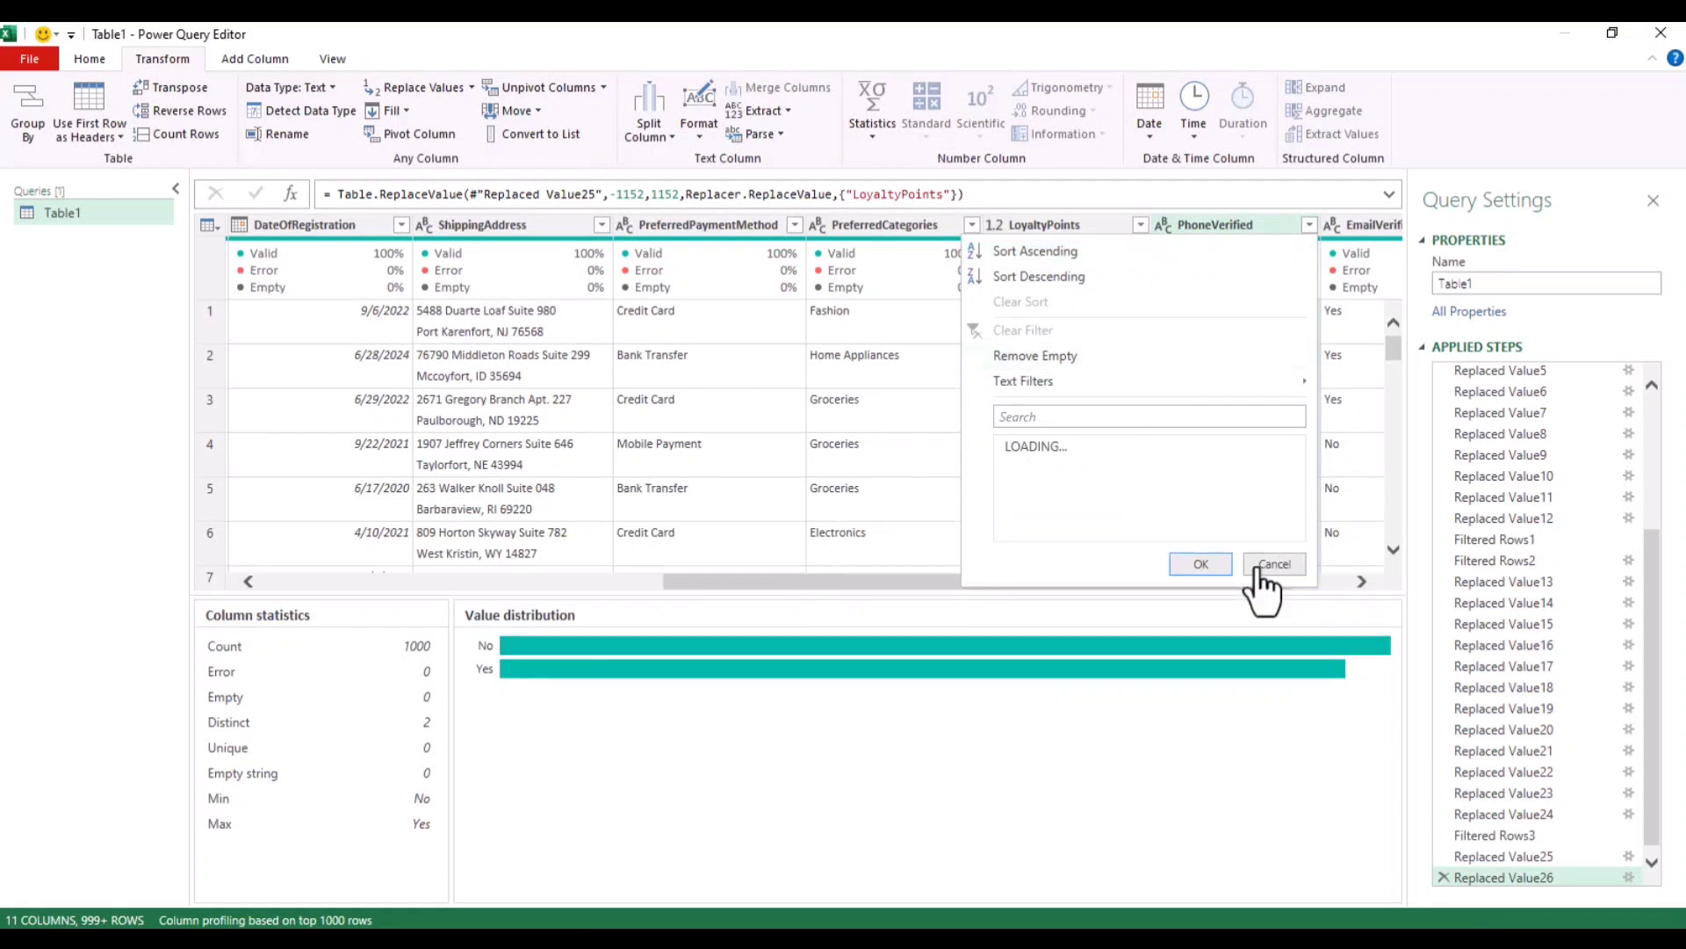
pyautogui.click(1199, 564)
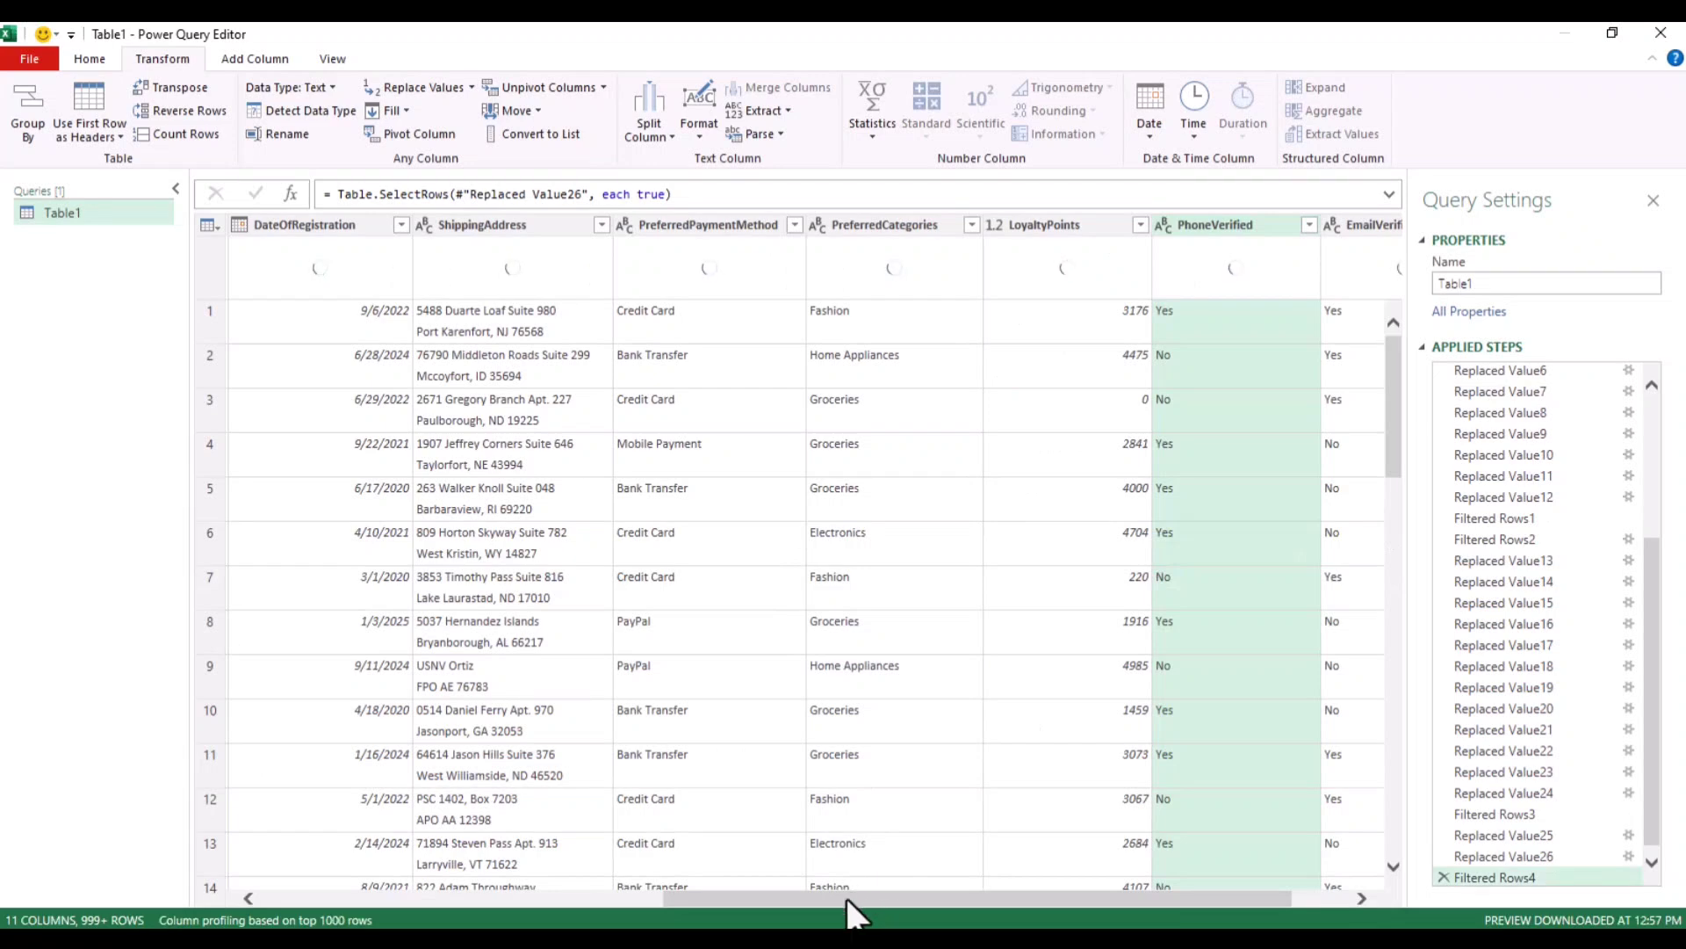
# - Load the complete list of EmailVerified filter values and apply the filter with both No and Yes selected
pyautogui.moveTo(845, 895); pyautogui.dragTo(904, 884)
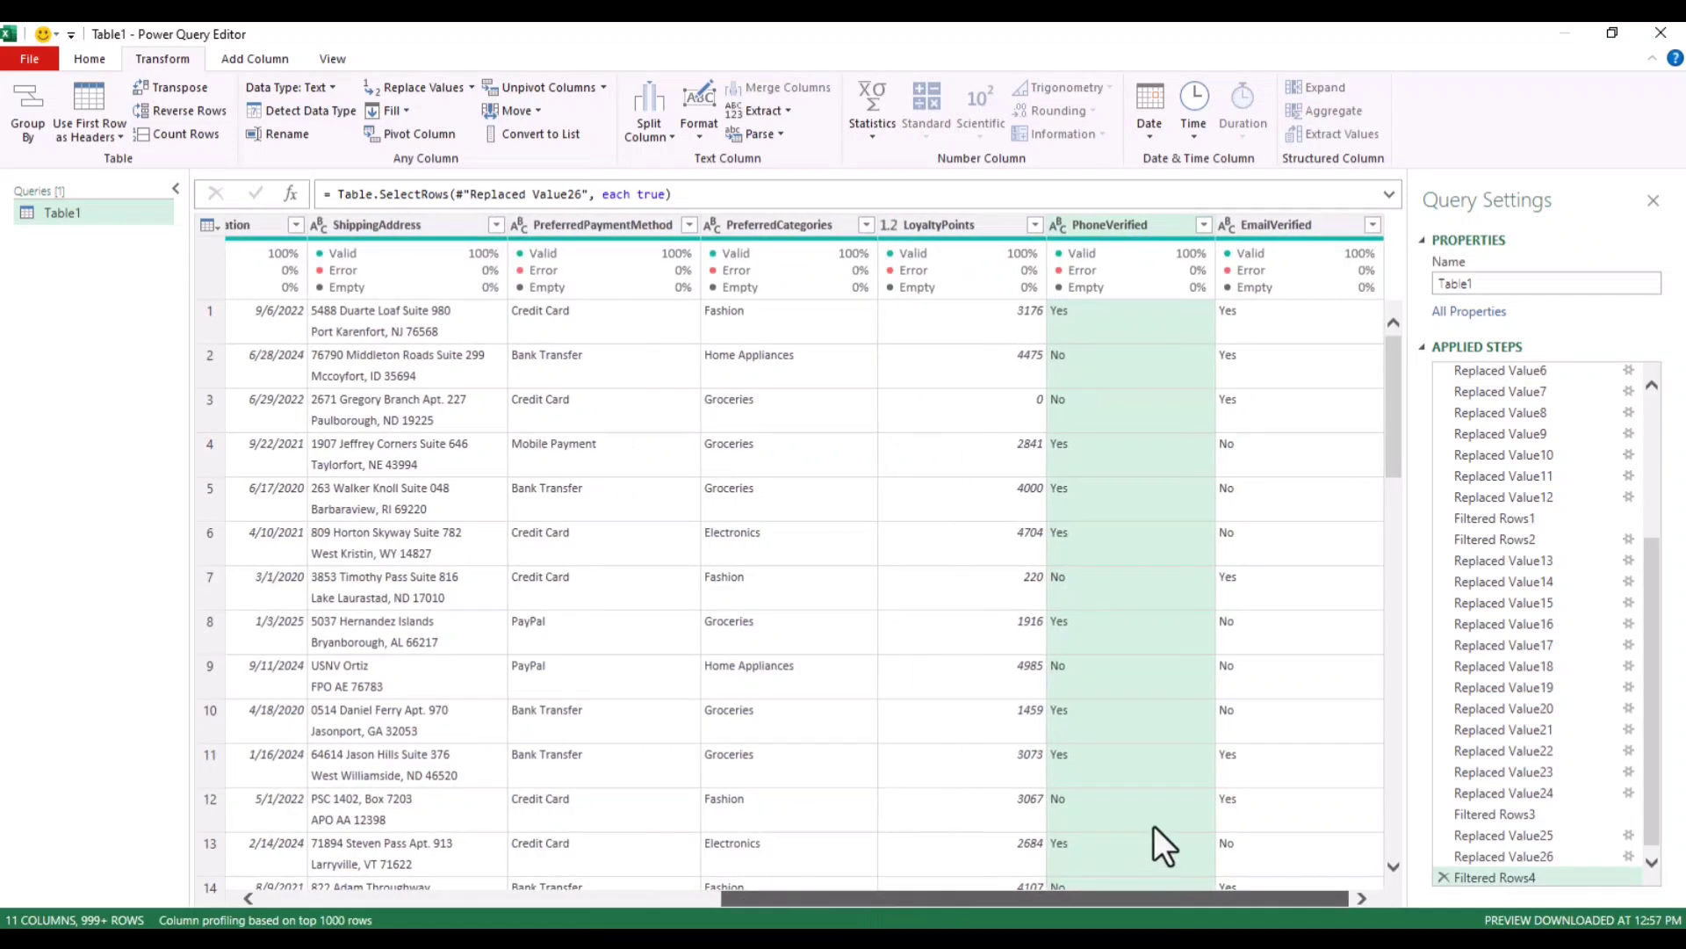
pyautogui.click(1284, 224)
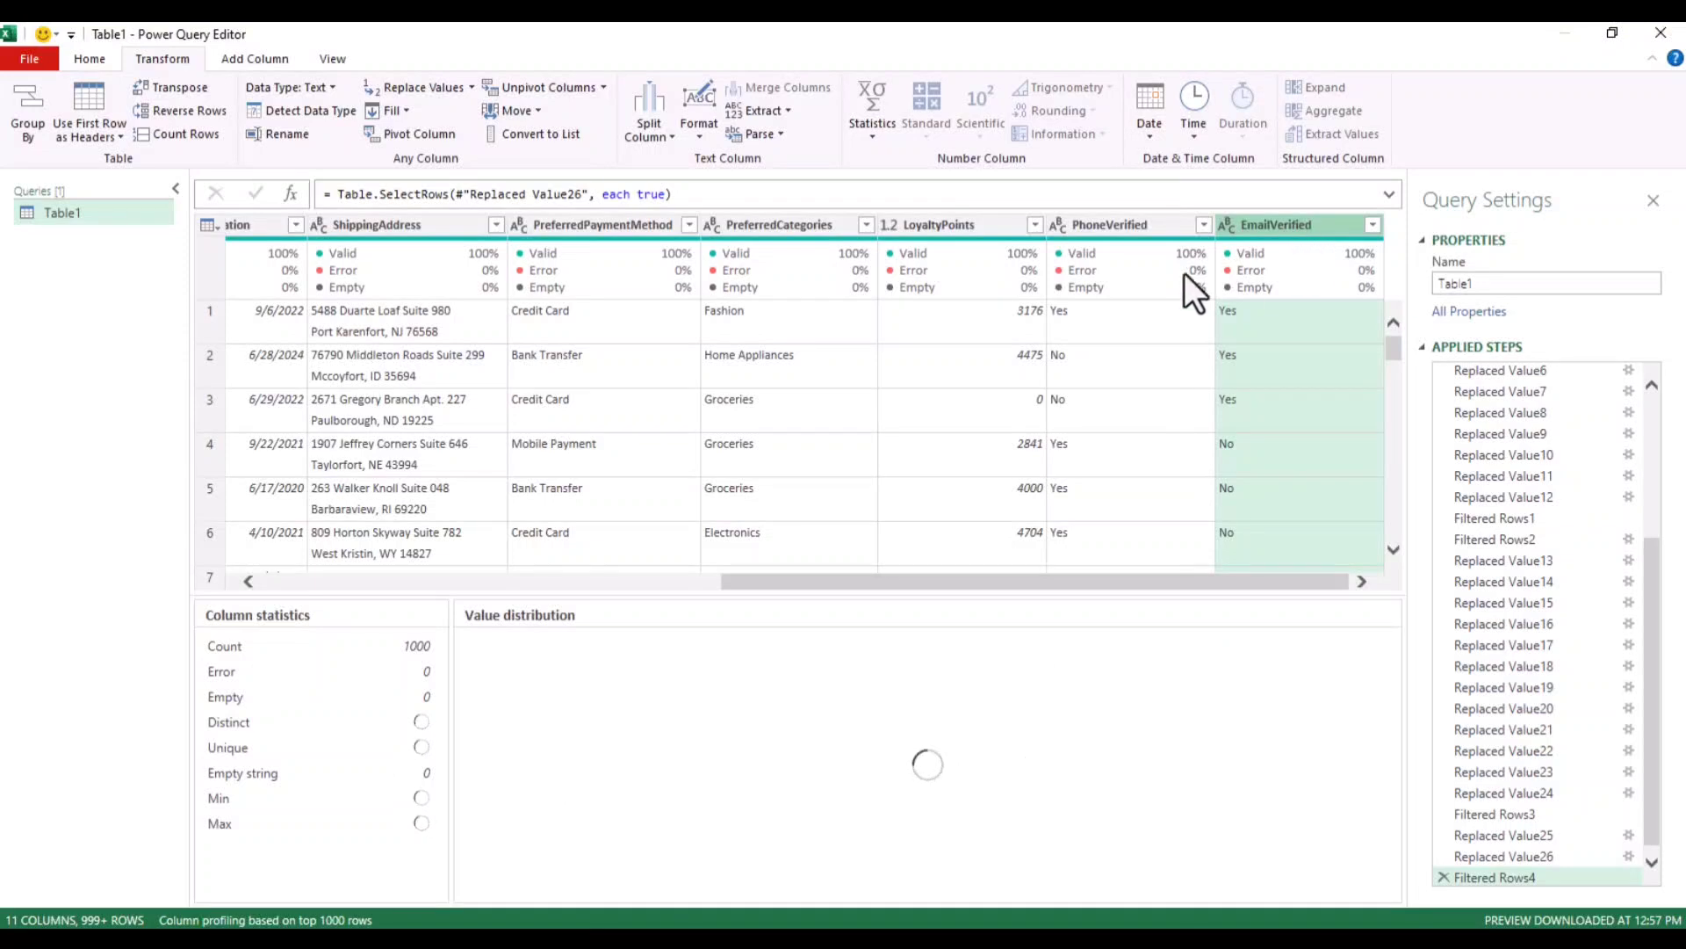
pyautogui.click(1370, 227)
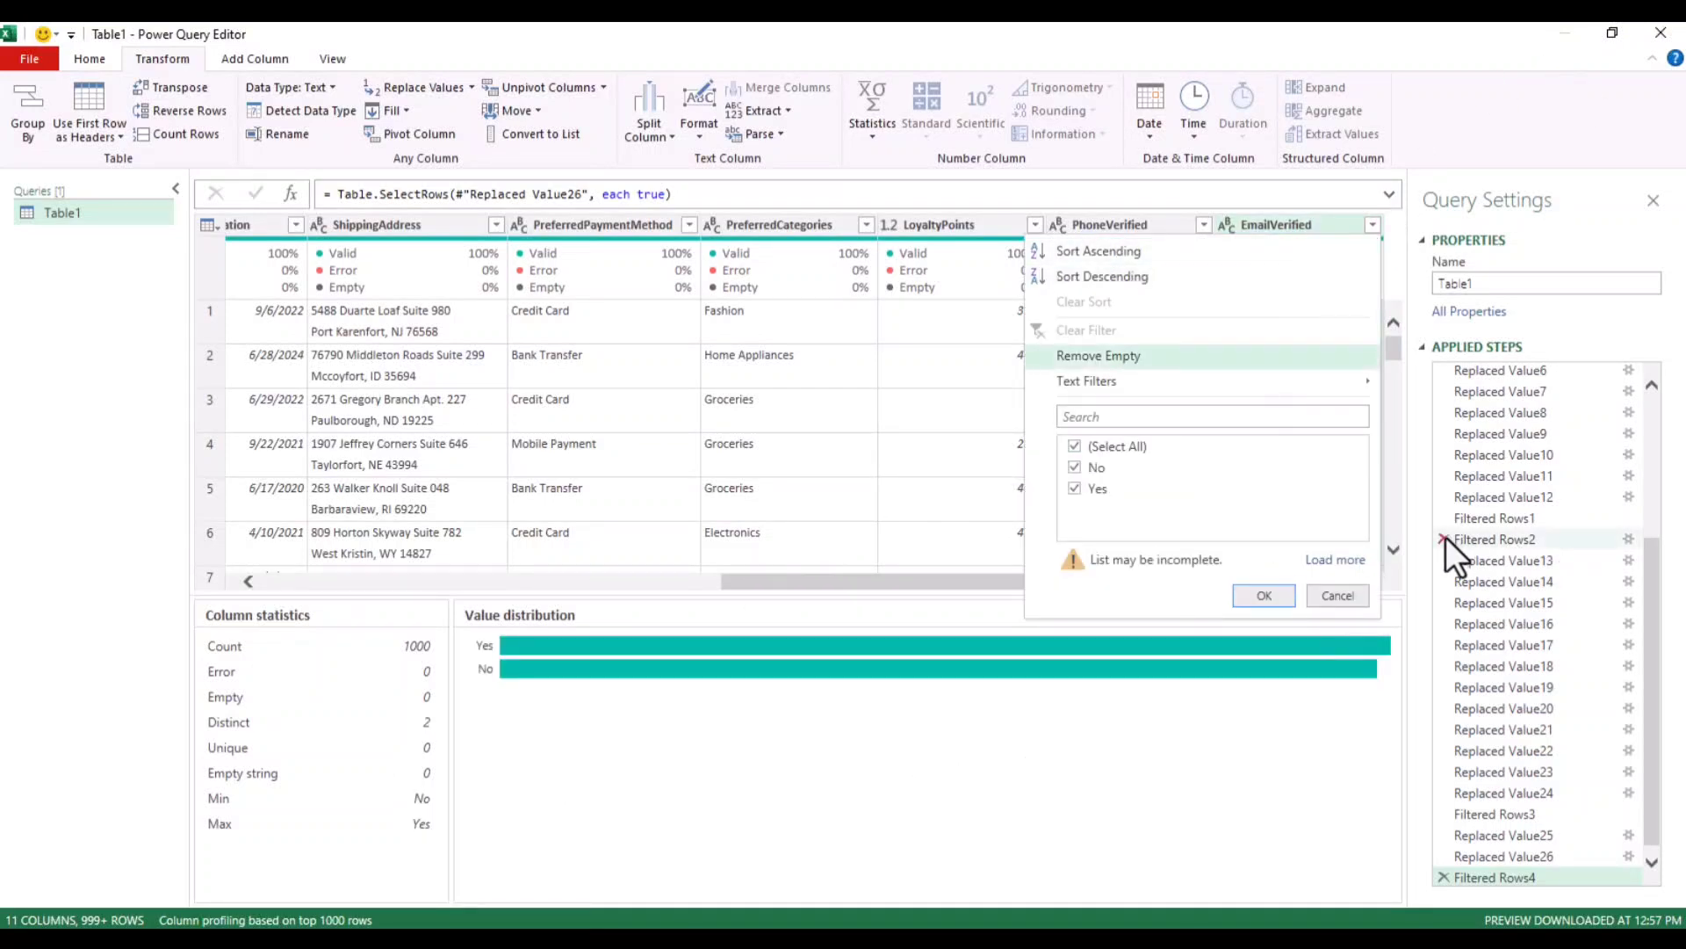
pyautogui.click(1358, 562)
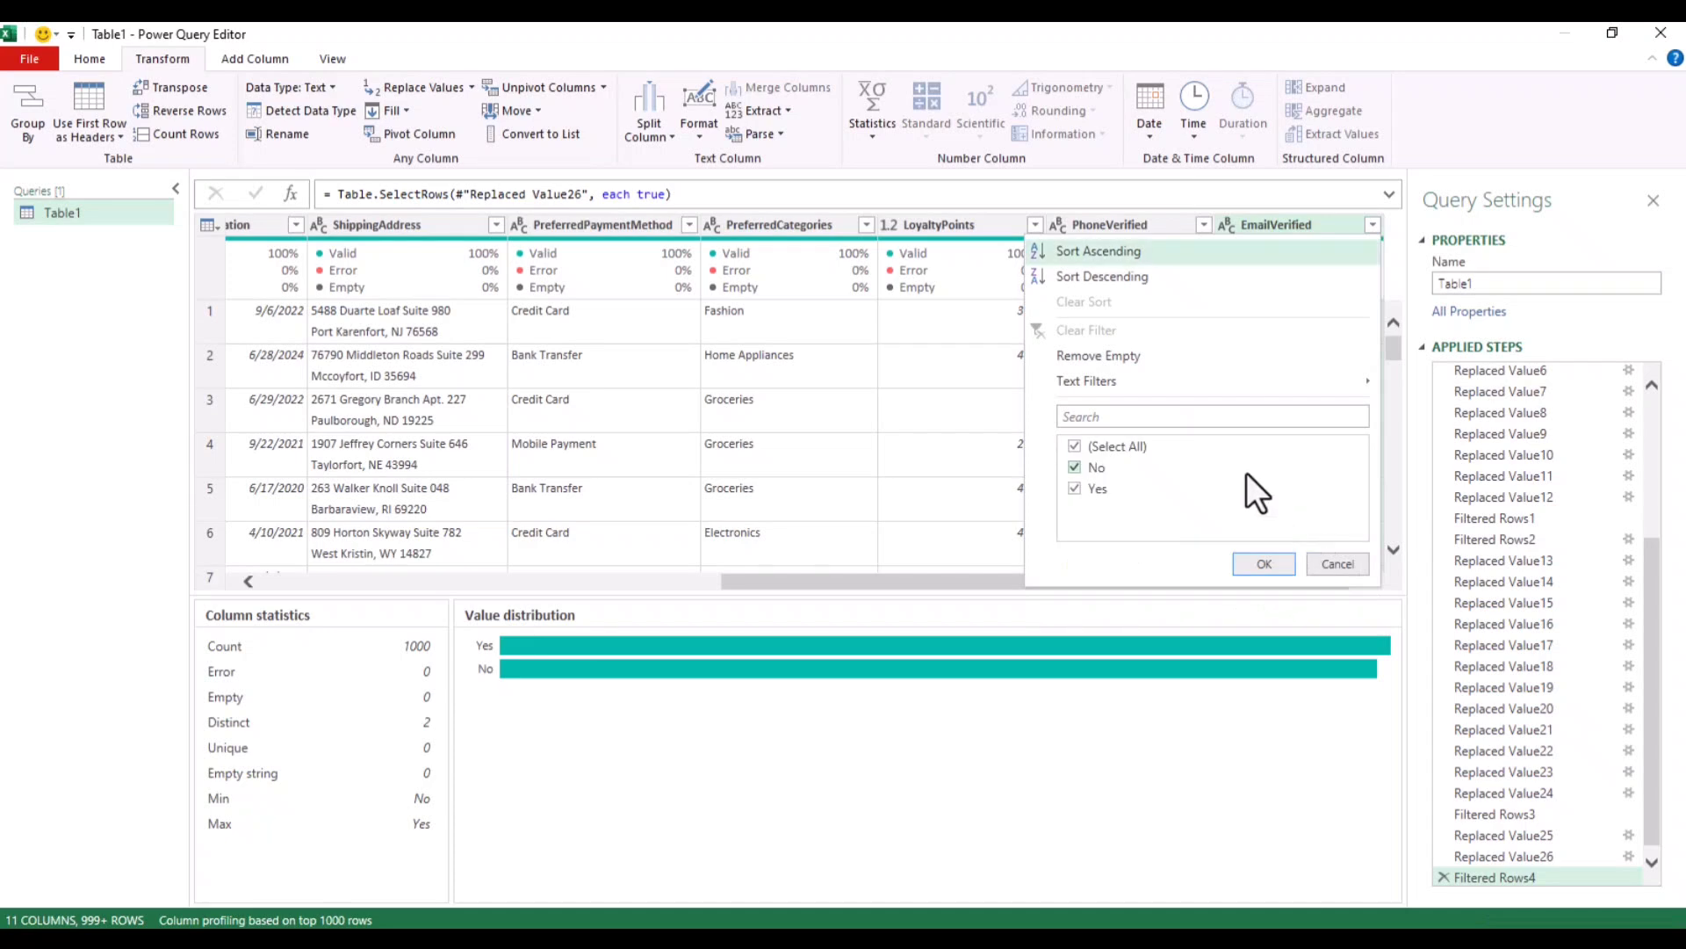
pyautogui.click(1263, 566)
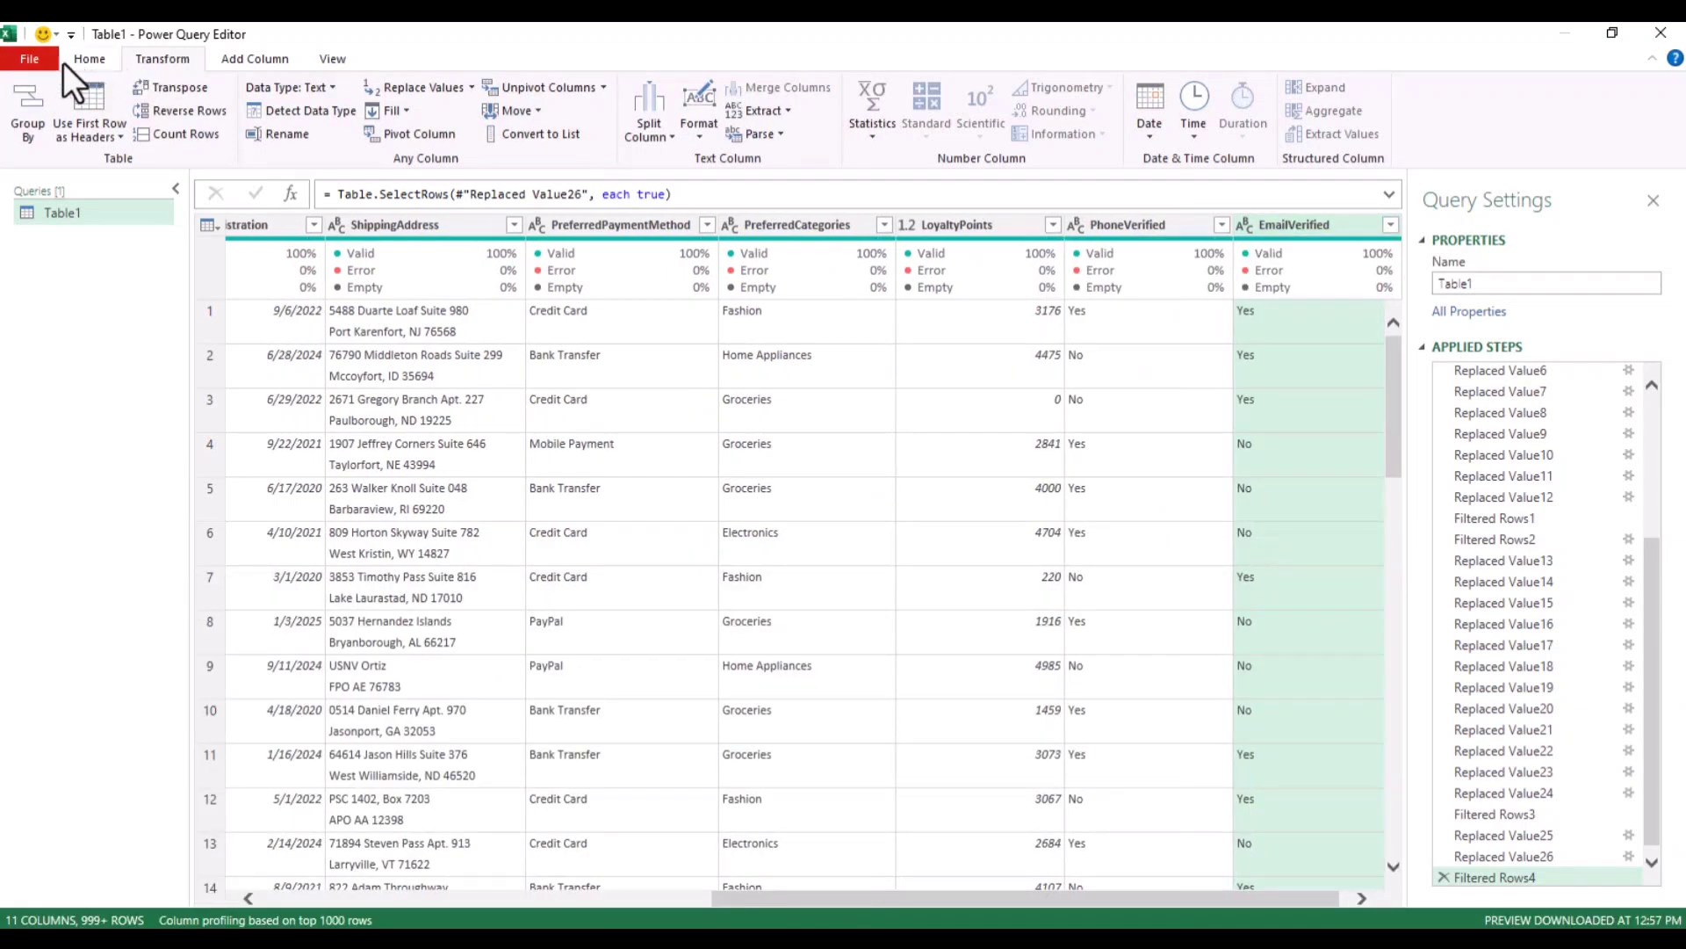
# - Close the query editor, load the cleaned data into the workbook and compare it with the original customers sheet
pyautogui.click(71, 62)
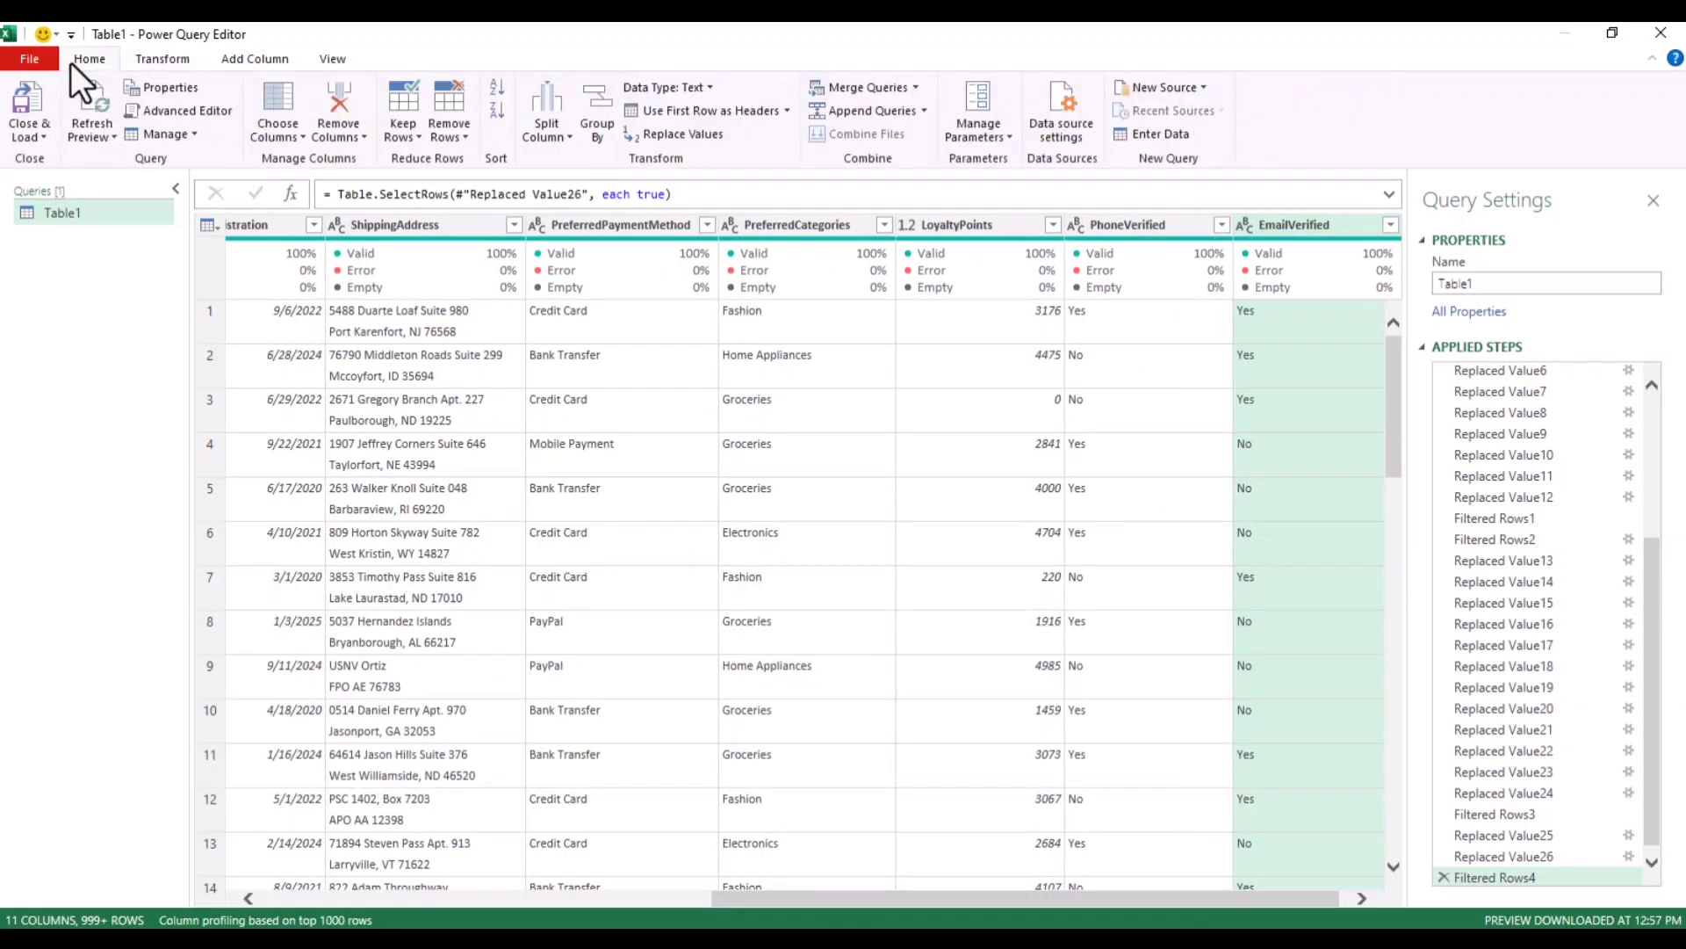
pyautogui.click(16, 108)
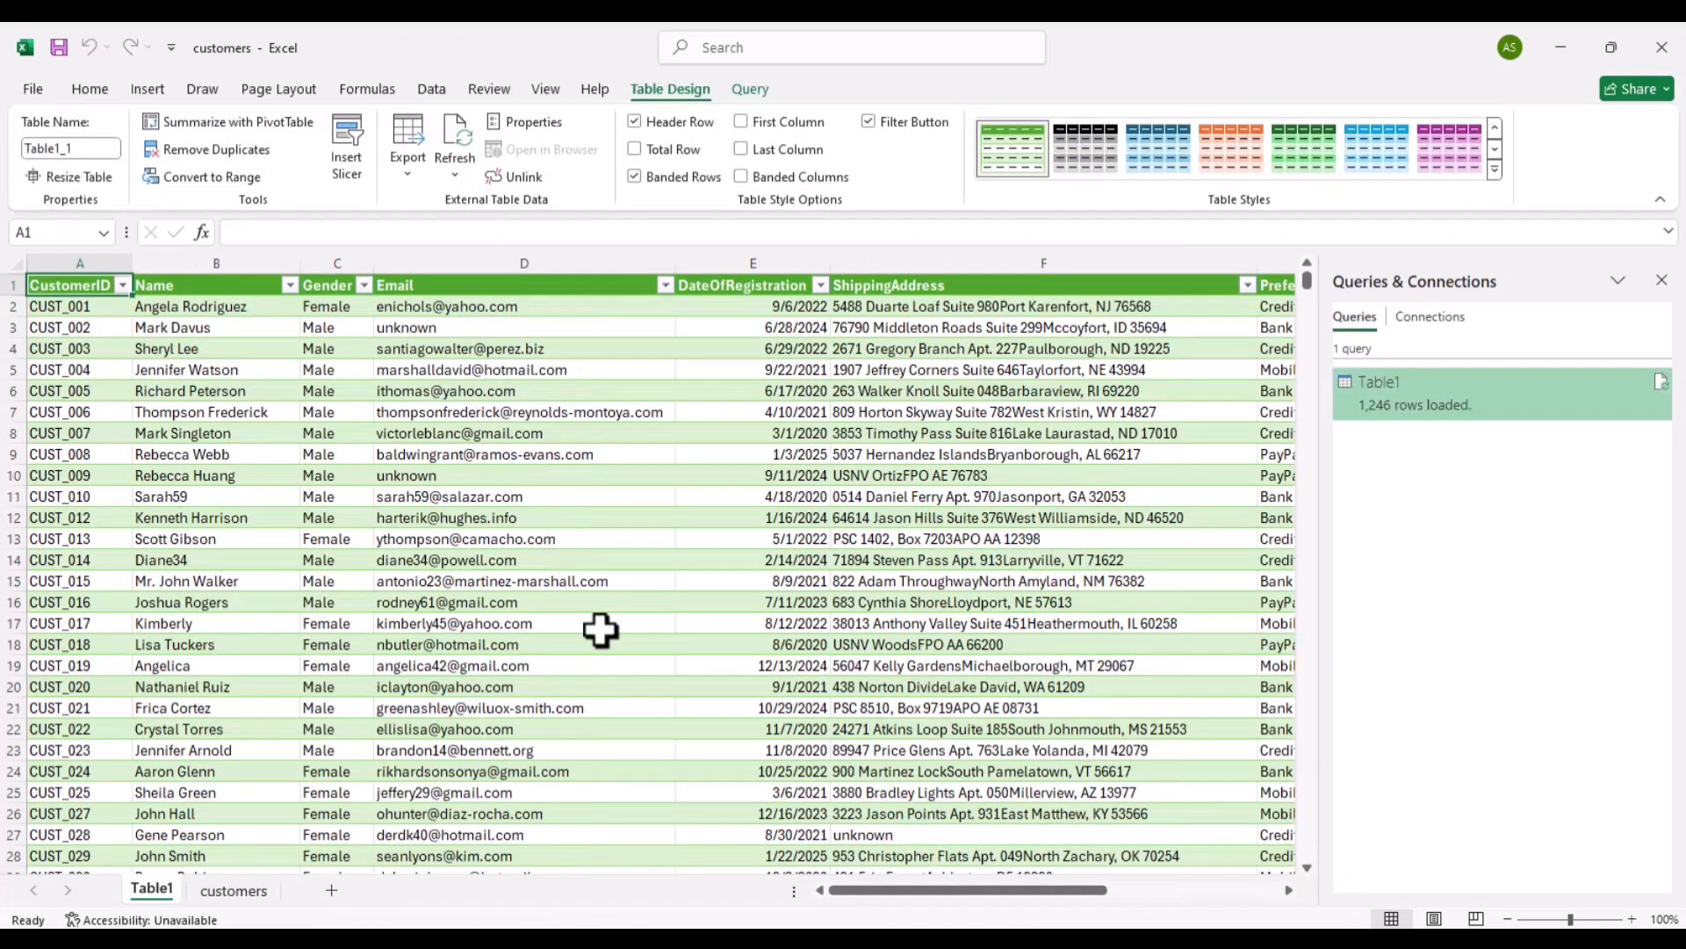
pyautogui.click(233, 890)
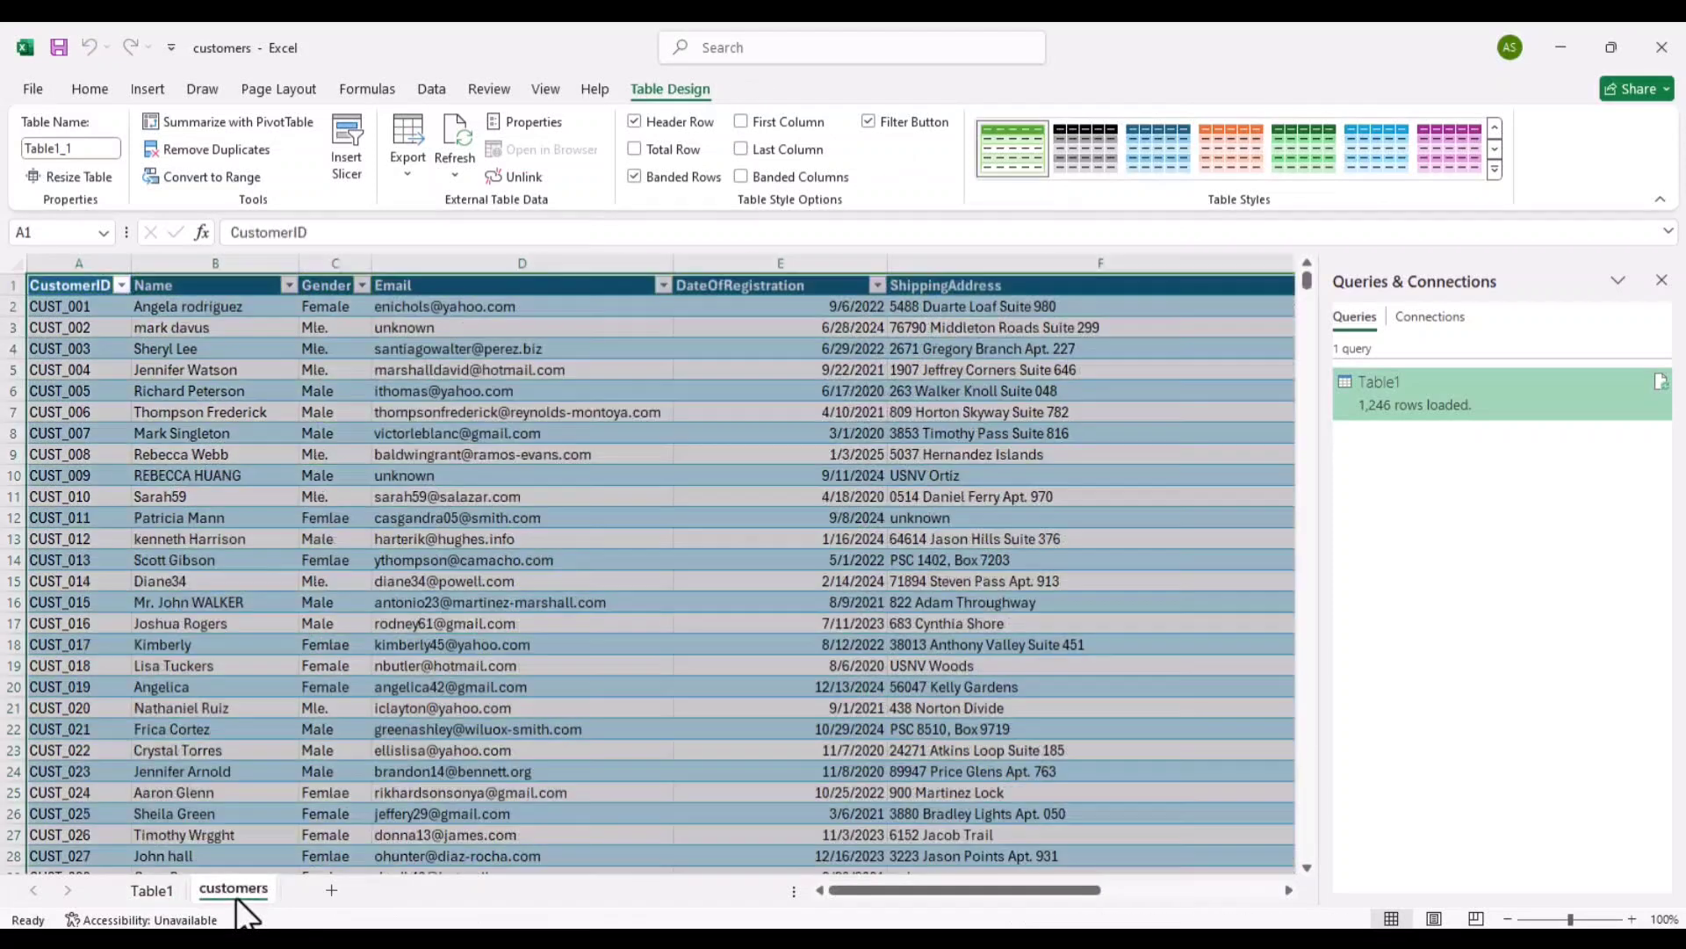
pyautogui.click(1114, 364)
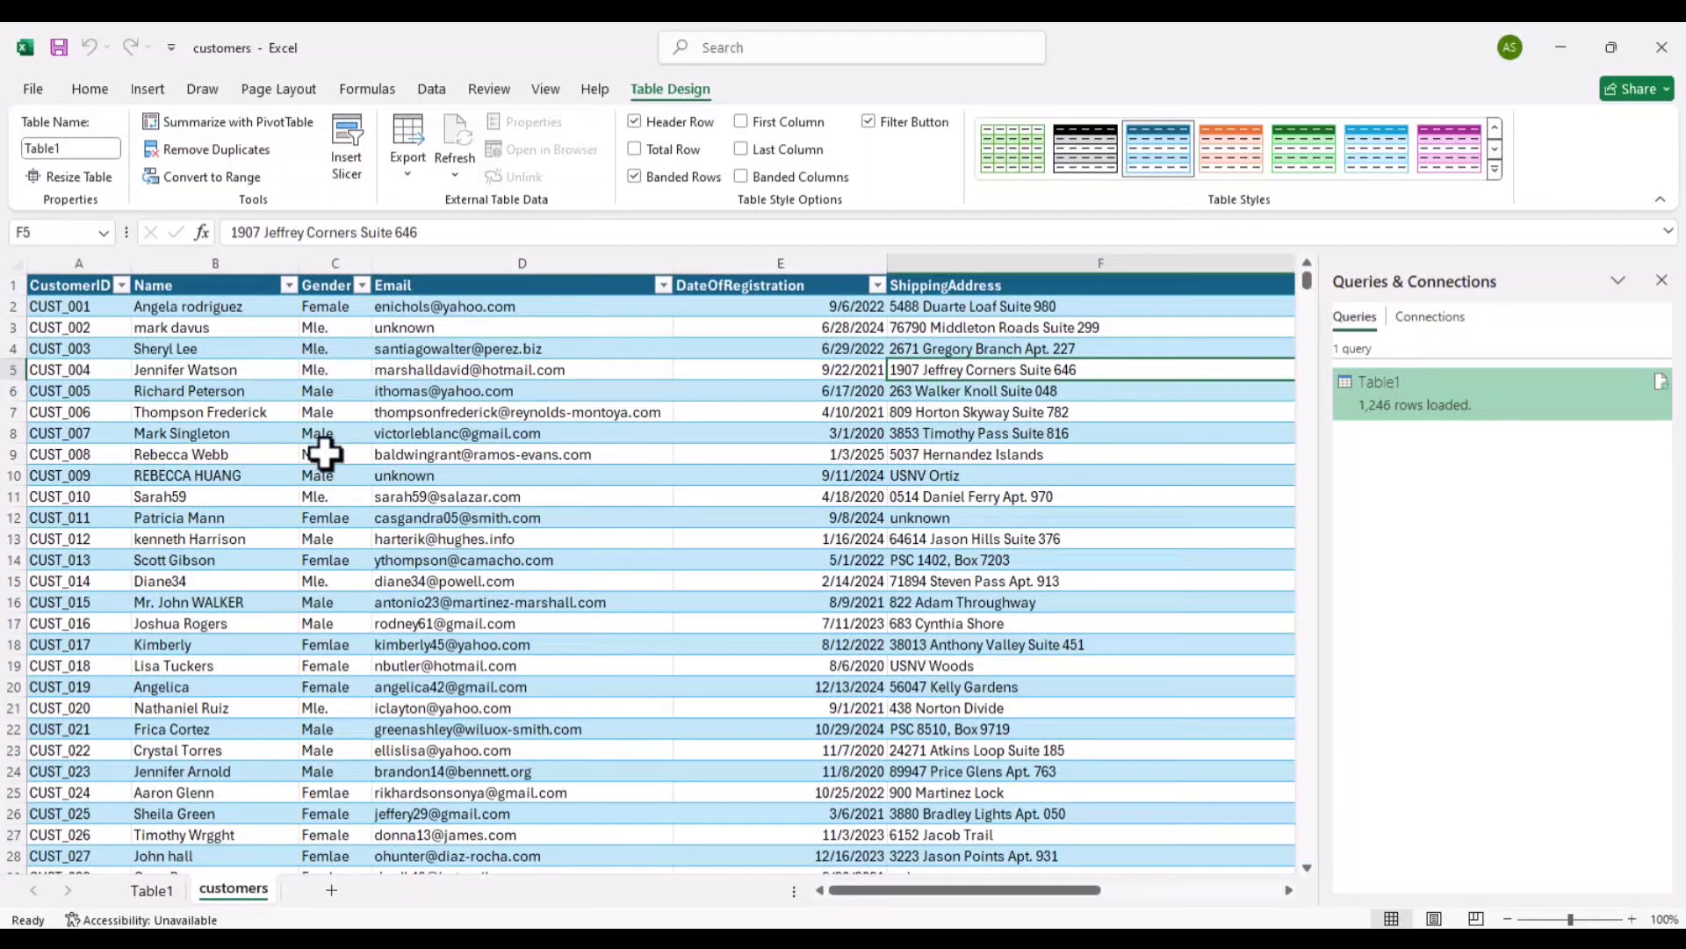
pyautogui.click(160, 895)
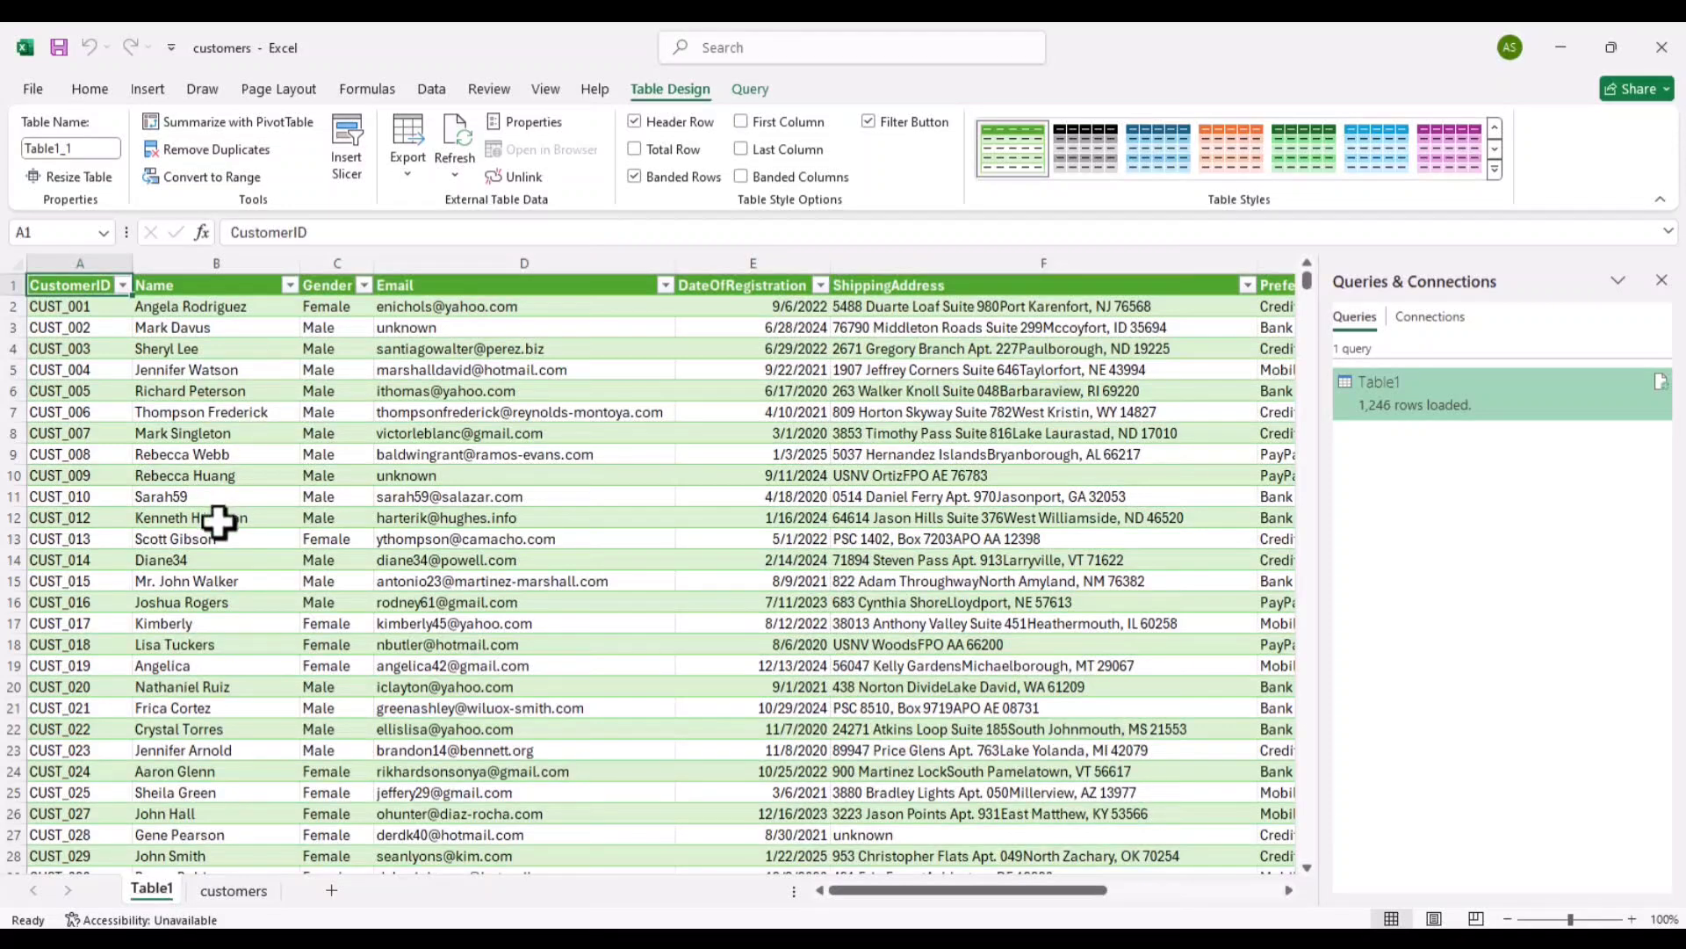
# - Move the cleaned Table1 sheet out of customers.csv into a new workbook
pyautogui.rightClick(144, 891)
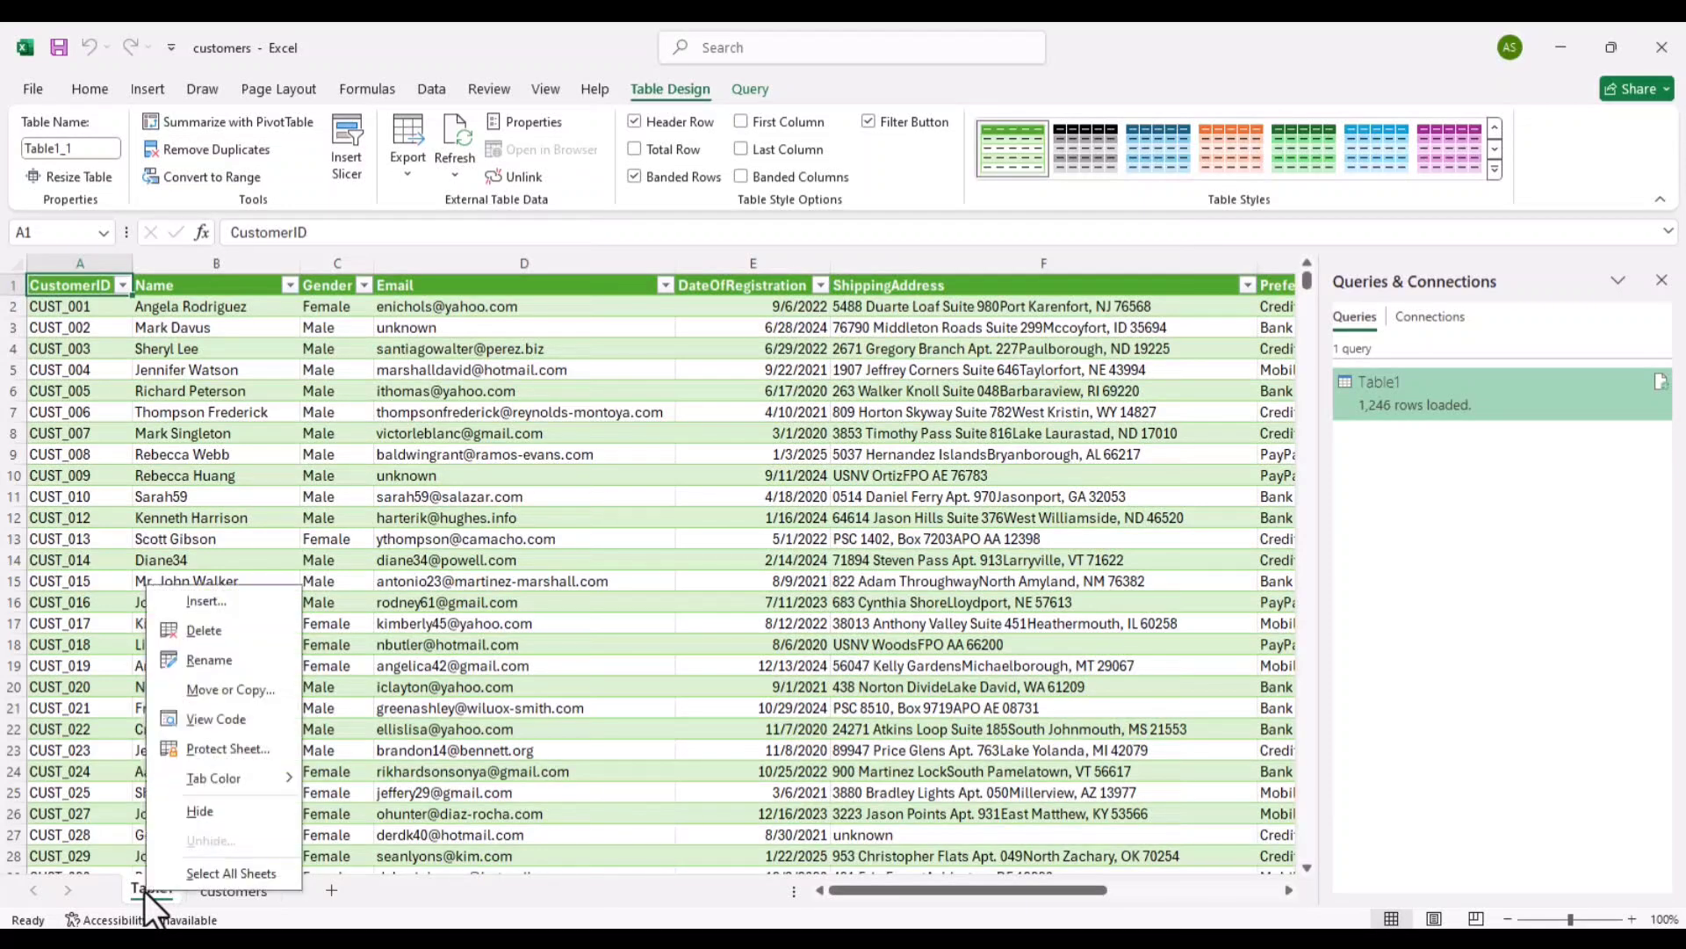
pyautogui.click(191, 689)
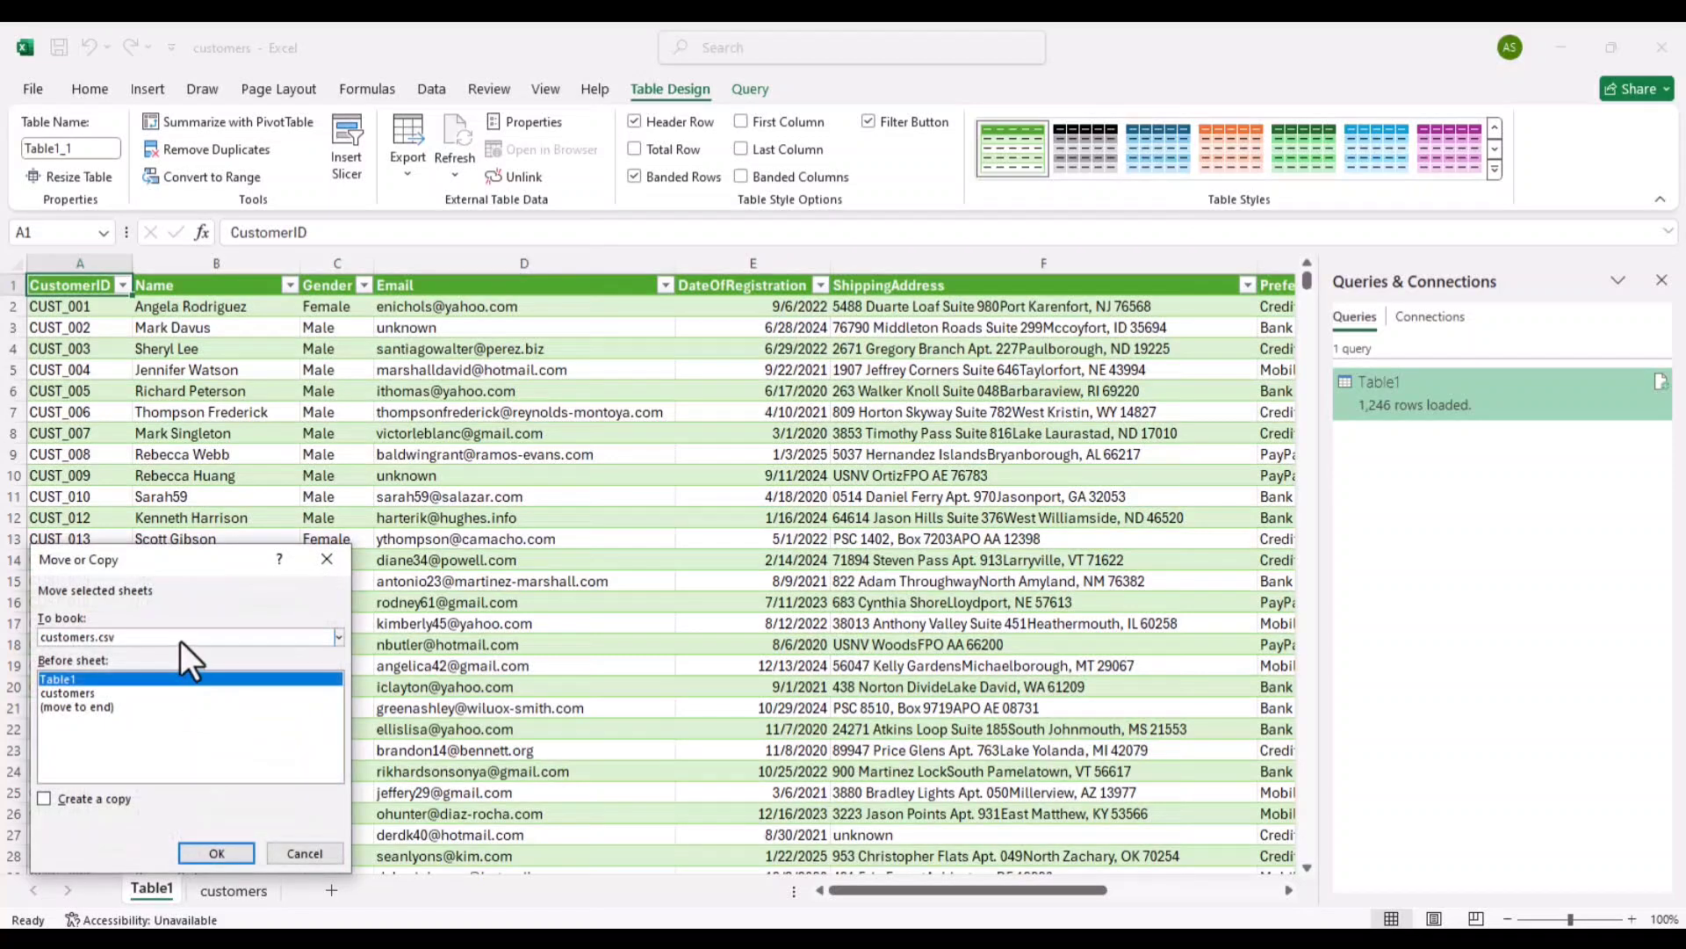
pyautogui.click(181, 637)
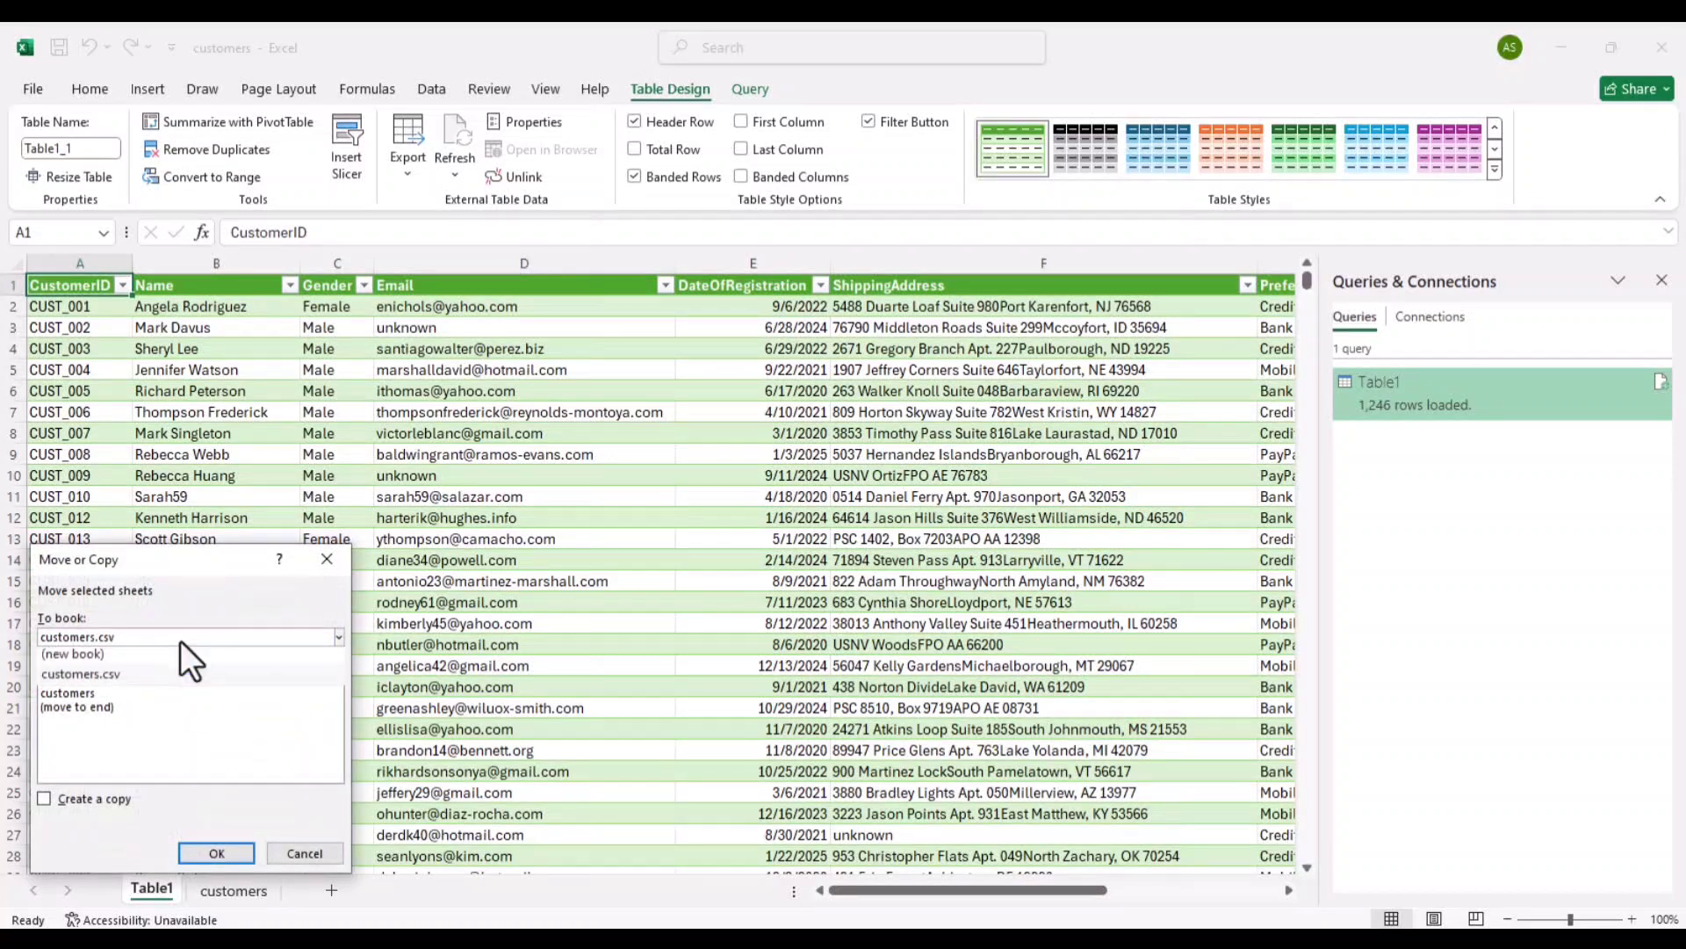
pyautogui.click(139, 657)
pyautogui.click(215, 853)
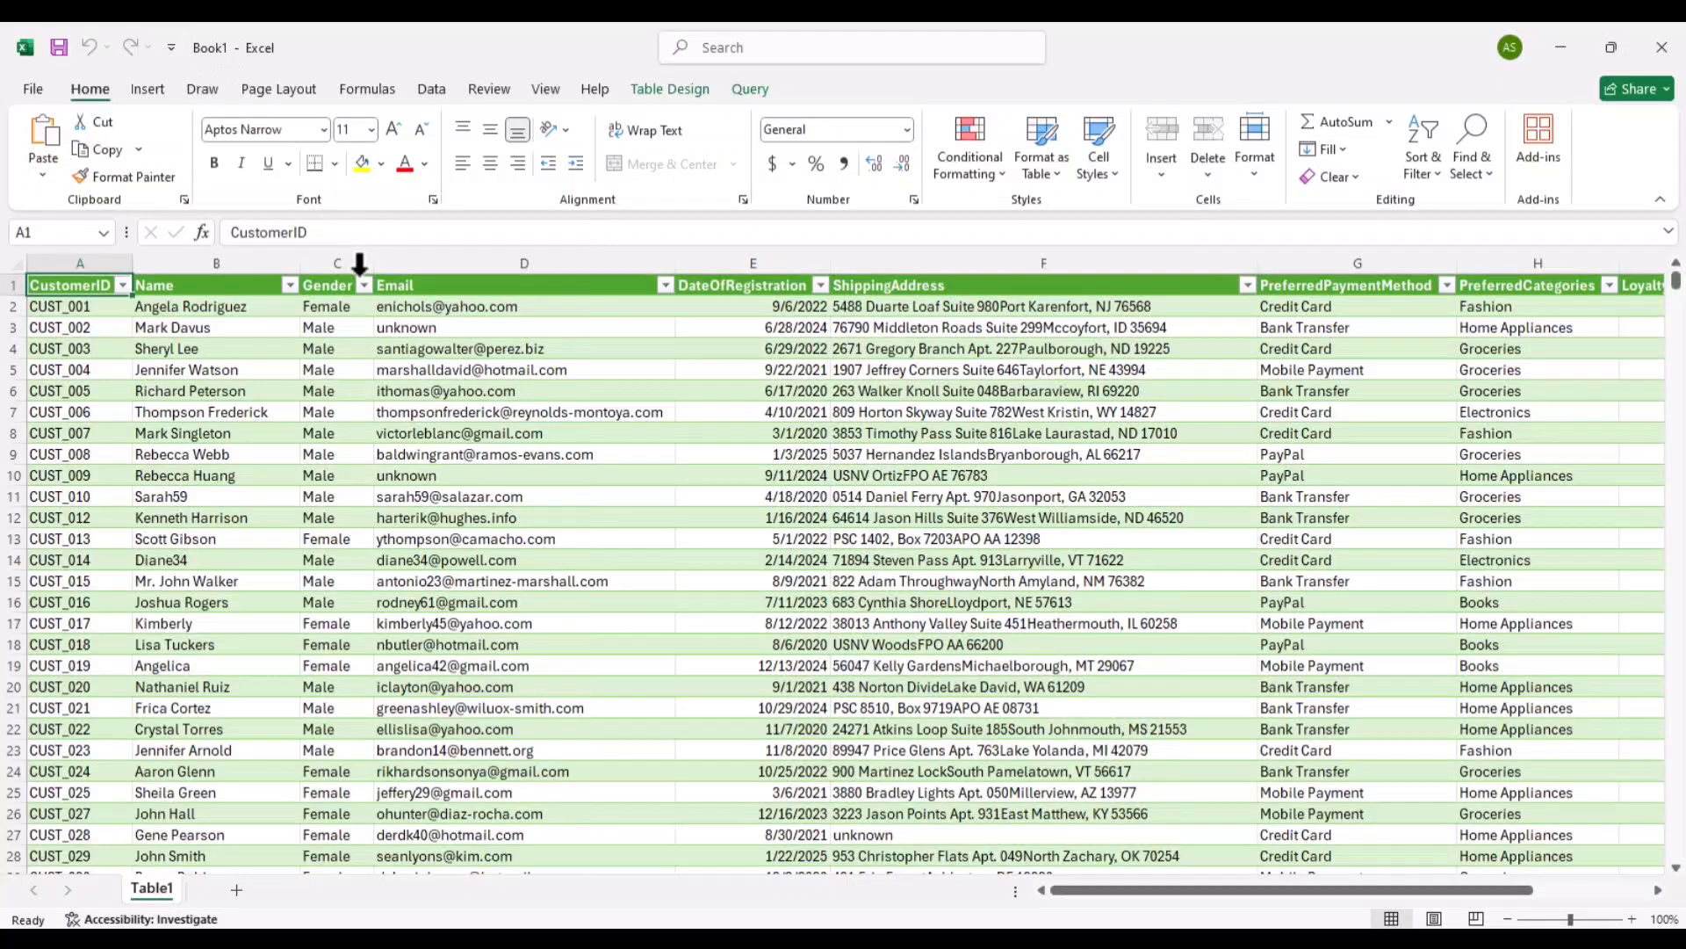
# - Save the new workbook in the Desktop data folder as clean_customer in CSV UTF-8 (Comma delimited) format
pyautogui.hotkey('ctrl', 's')
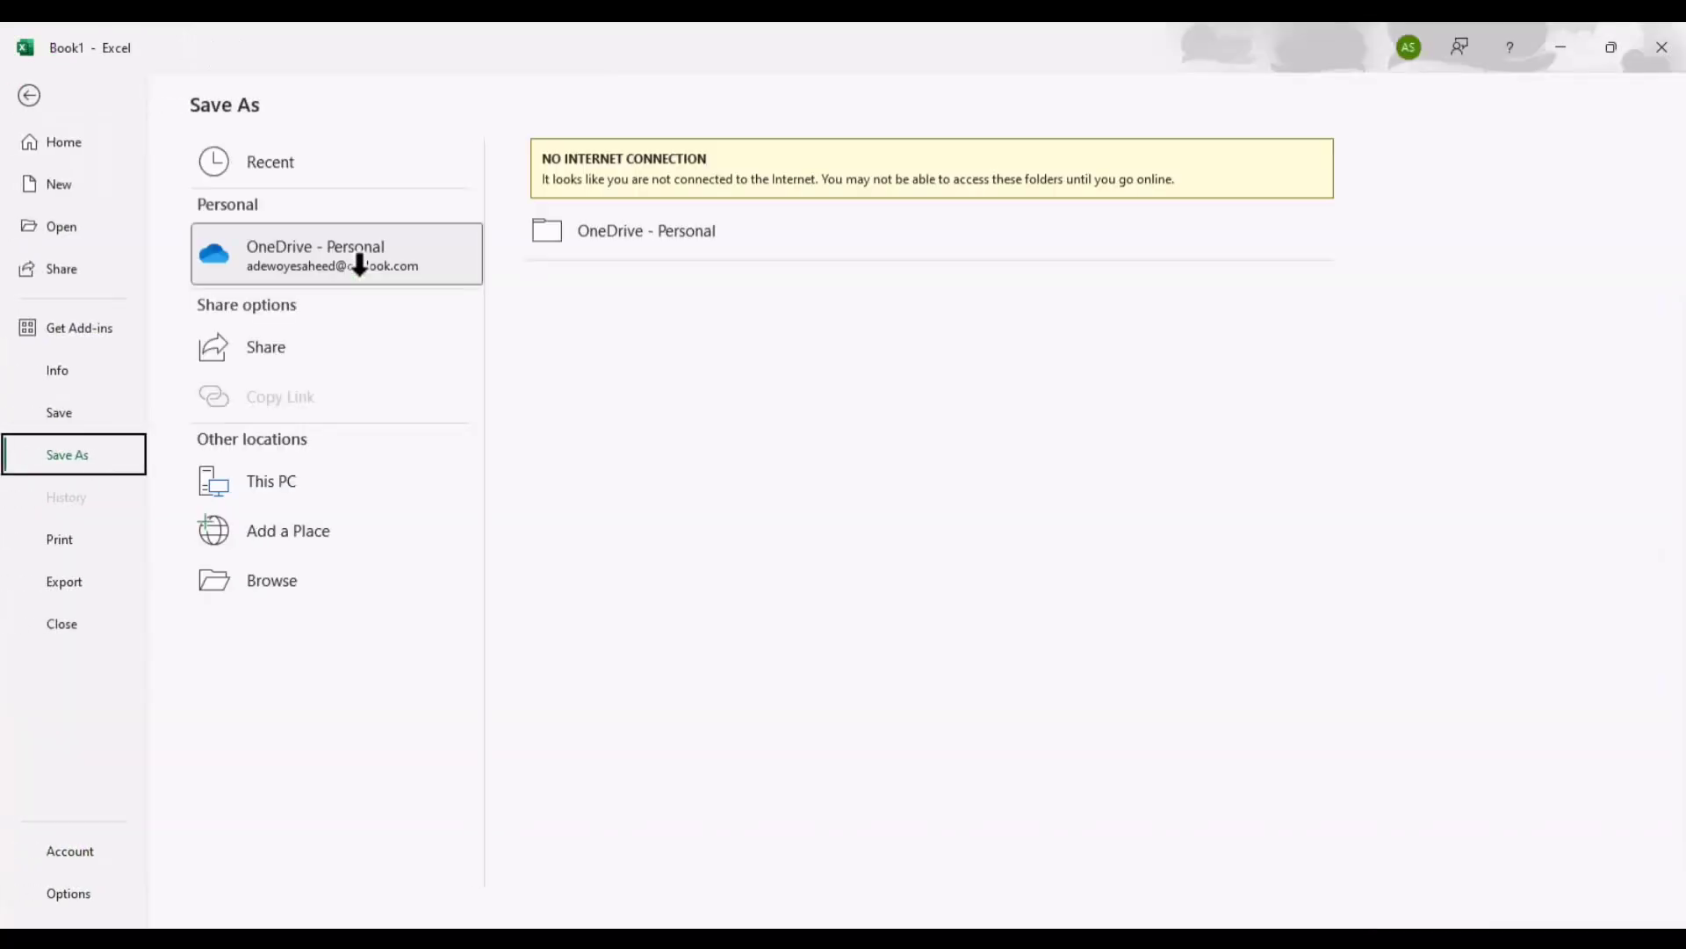
pyautogui.click(282, 485)
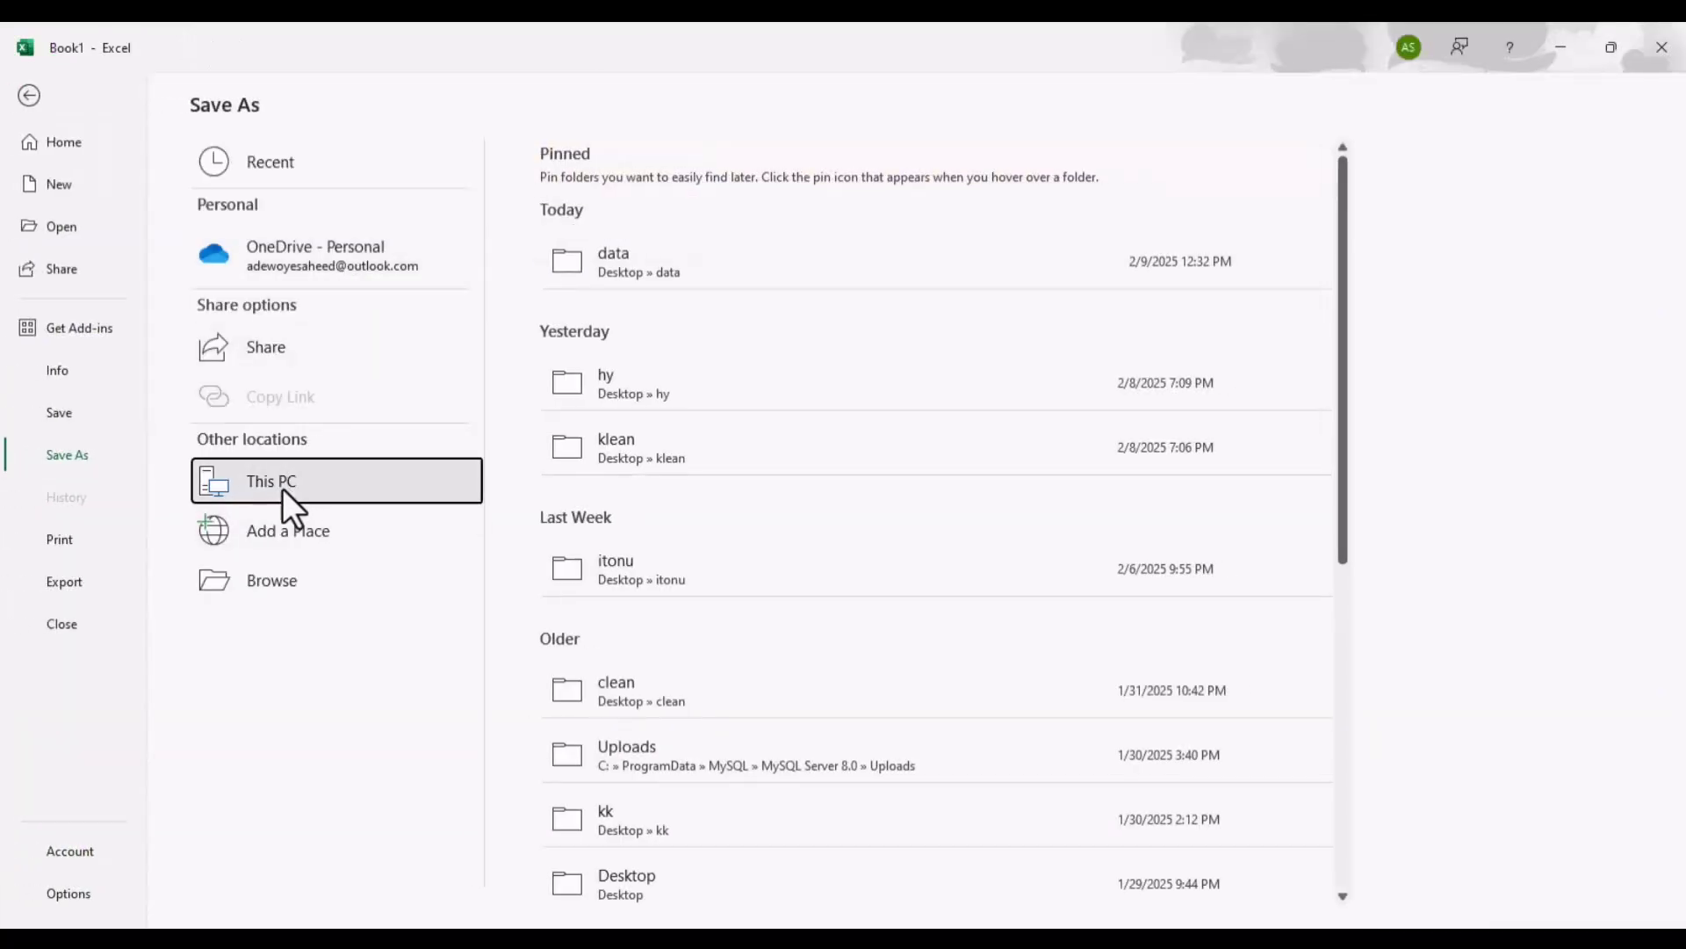
pyautogui.click(614, 269)
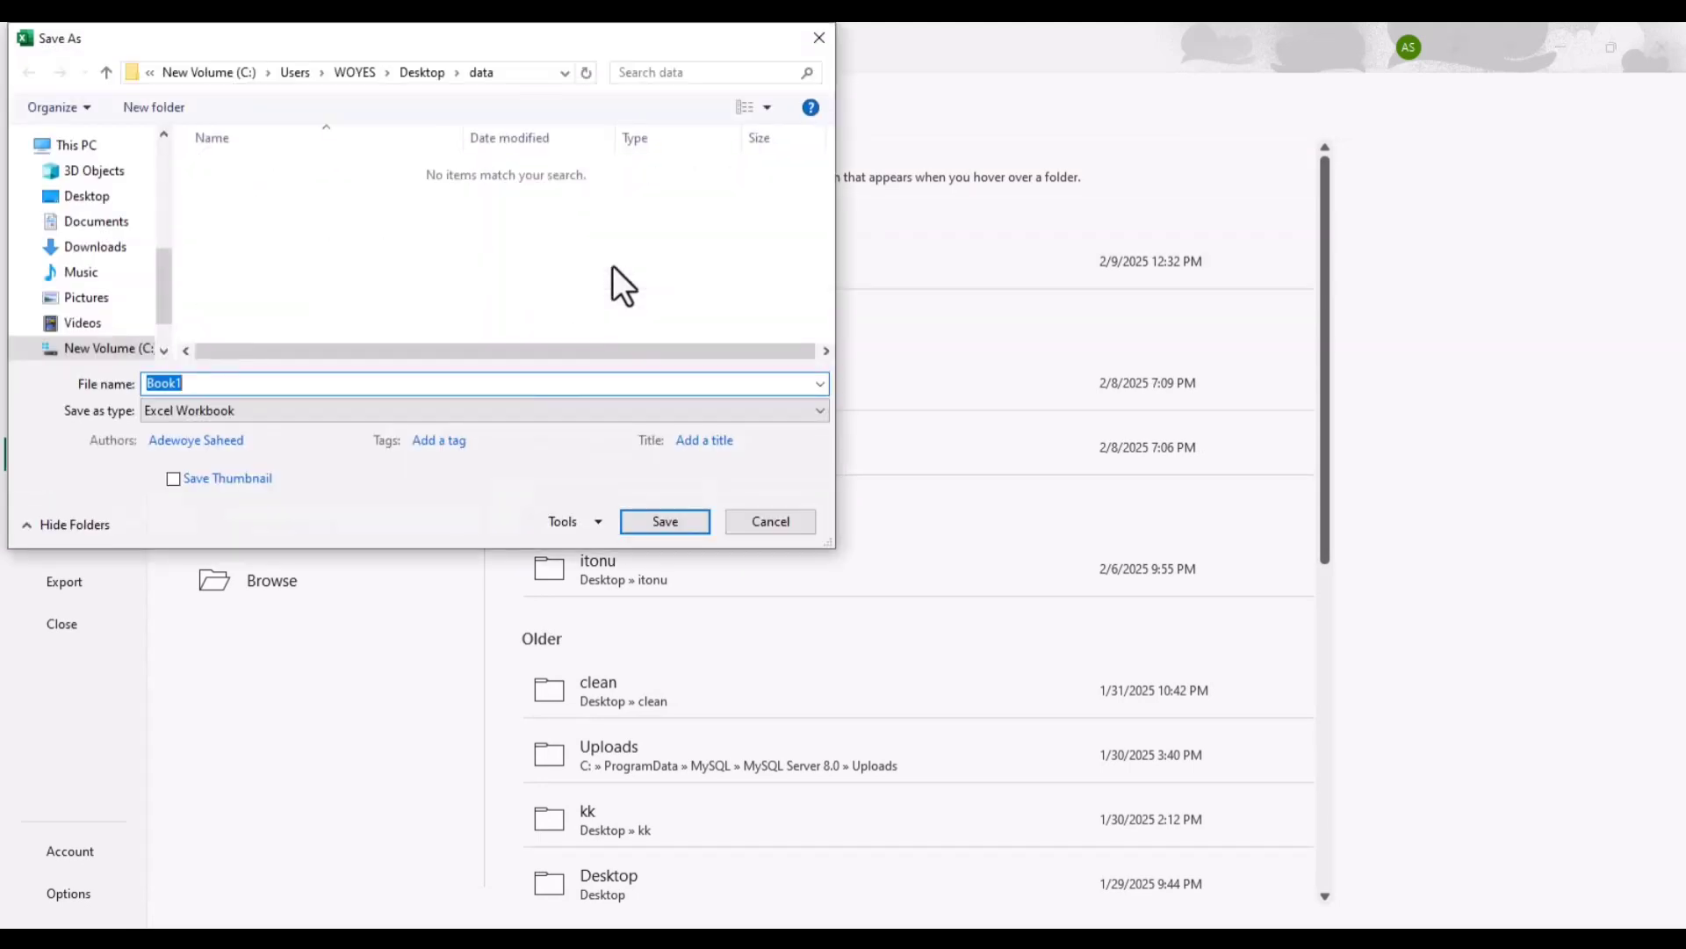
pyautogui.write('c')
pyautogui.press('BackSpace')
pyautogui.write('clean_customer')
pyautogui.click(404, 417)
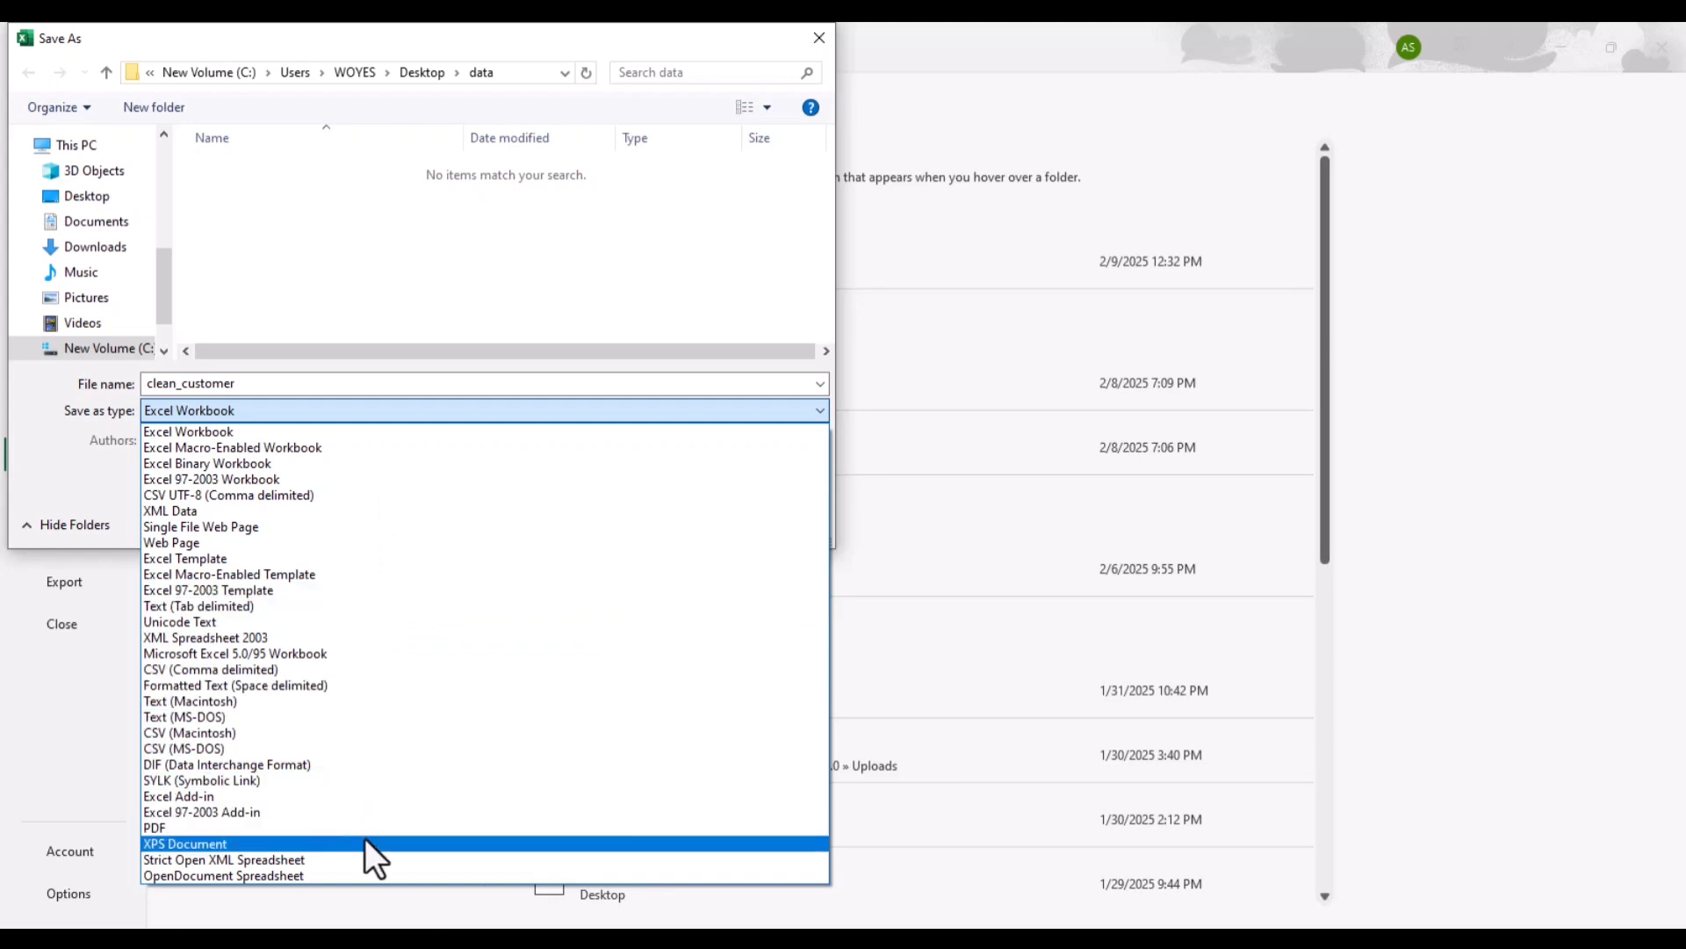
pyautogui.click(327, 499)
pyautogui.click(640, 493)
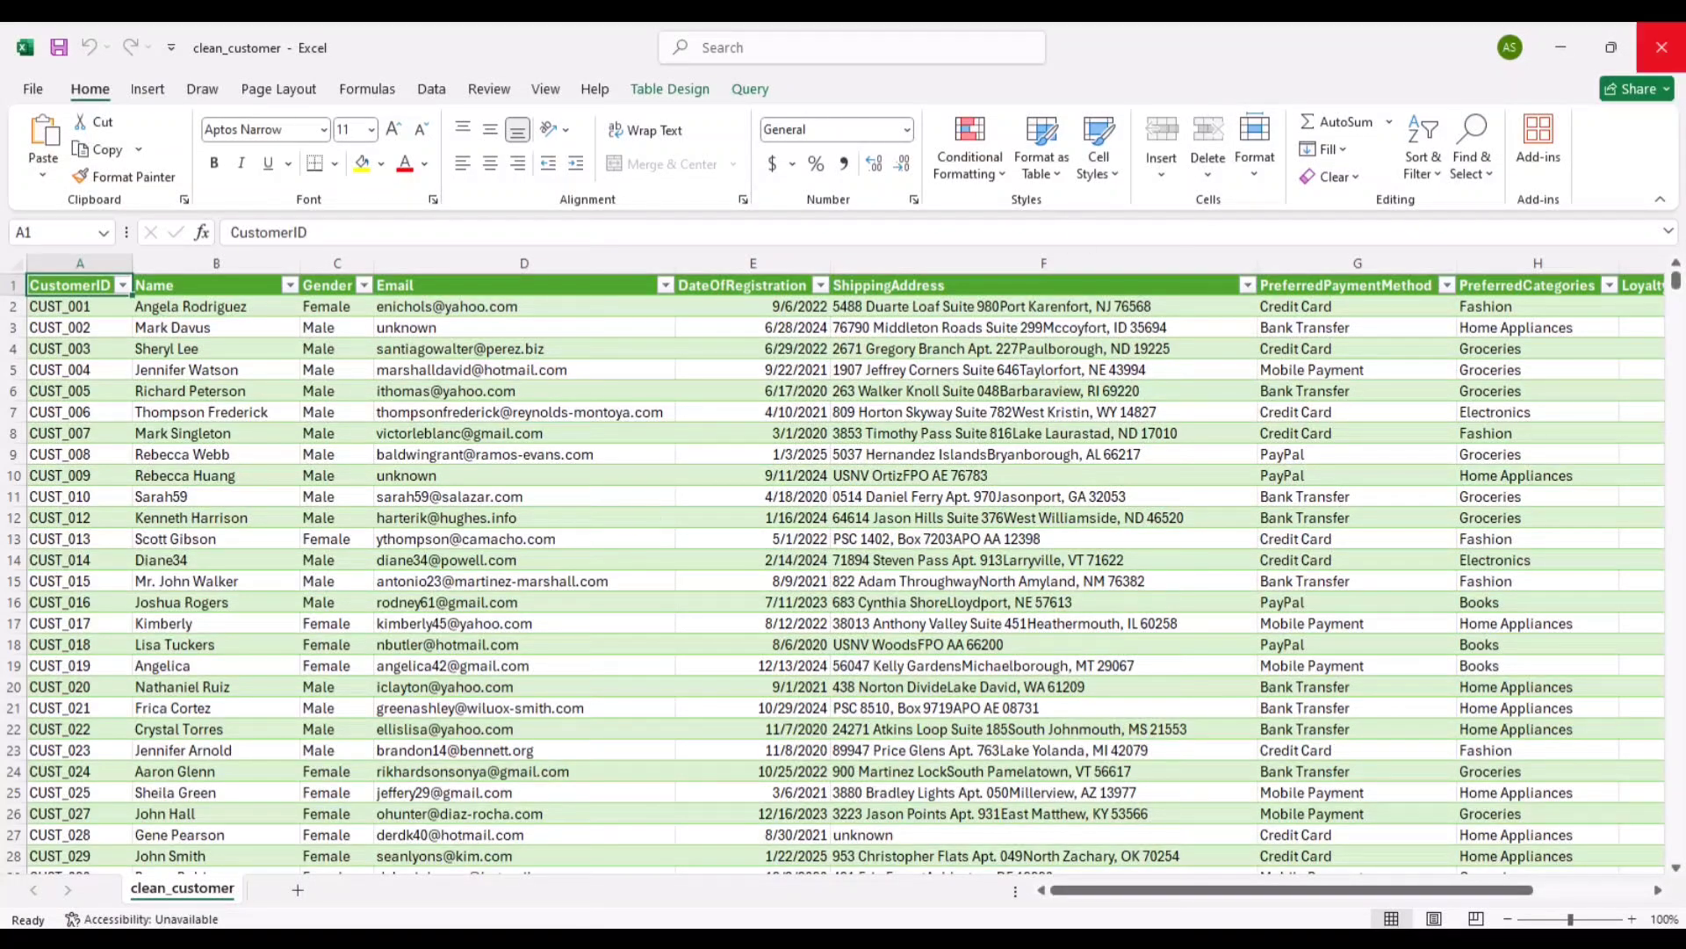
# - Open the product file from the data folder and autofit the ProductID, ProductName and UnitPrice columns
pyautogui.hotkey('alt', 'Tab')
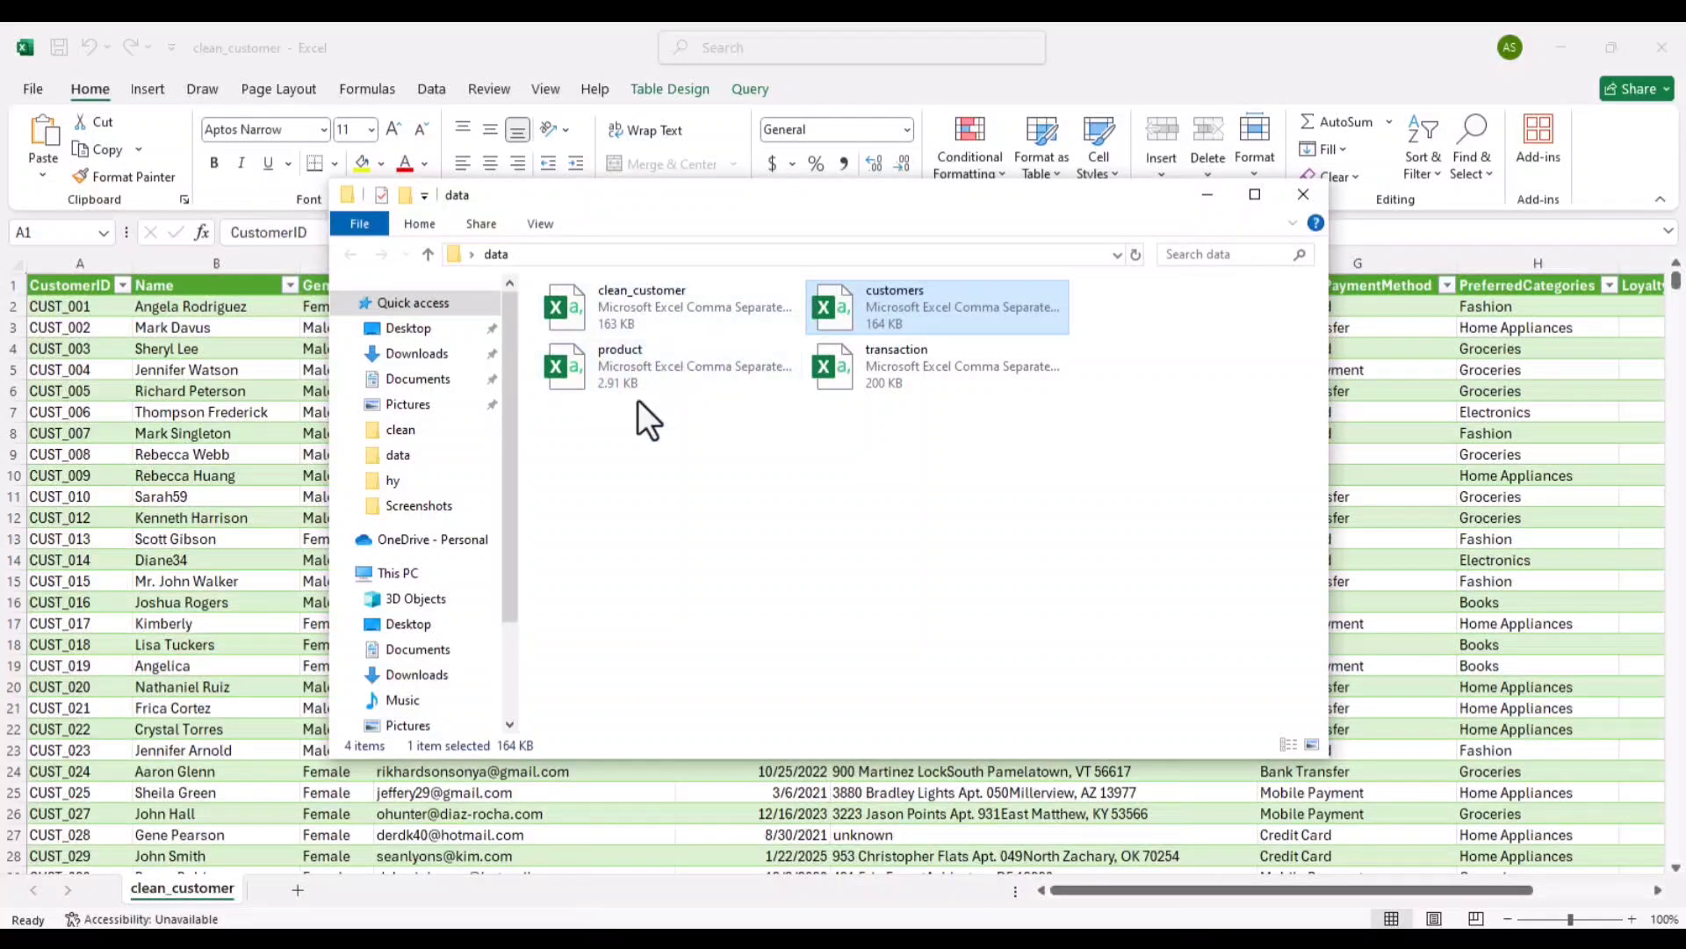
pyautogui.click(684, 376)
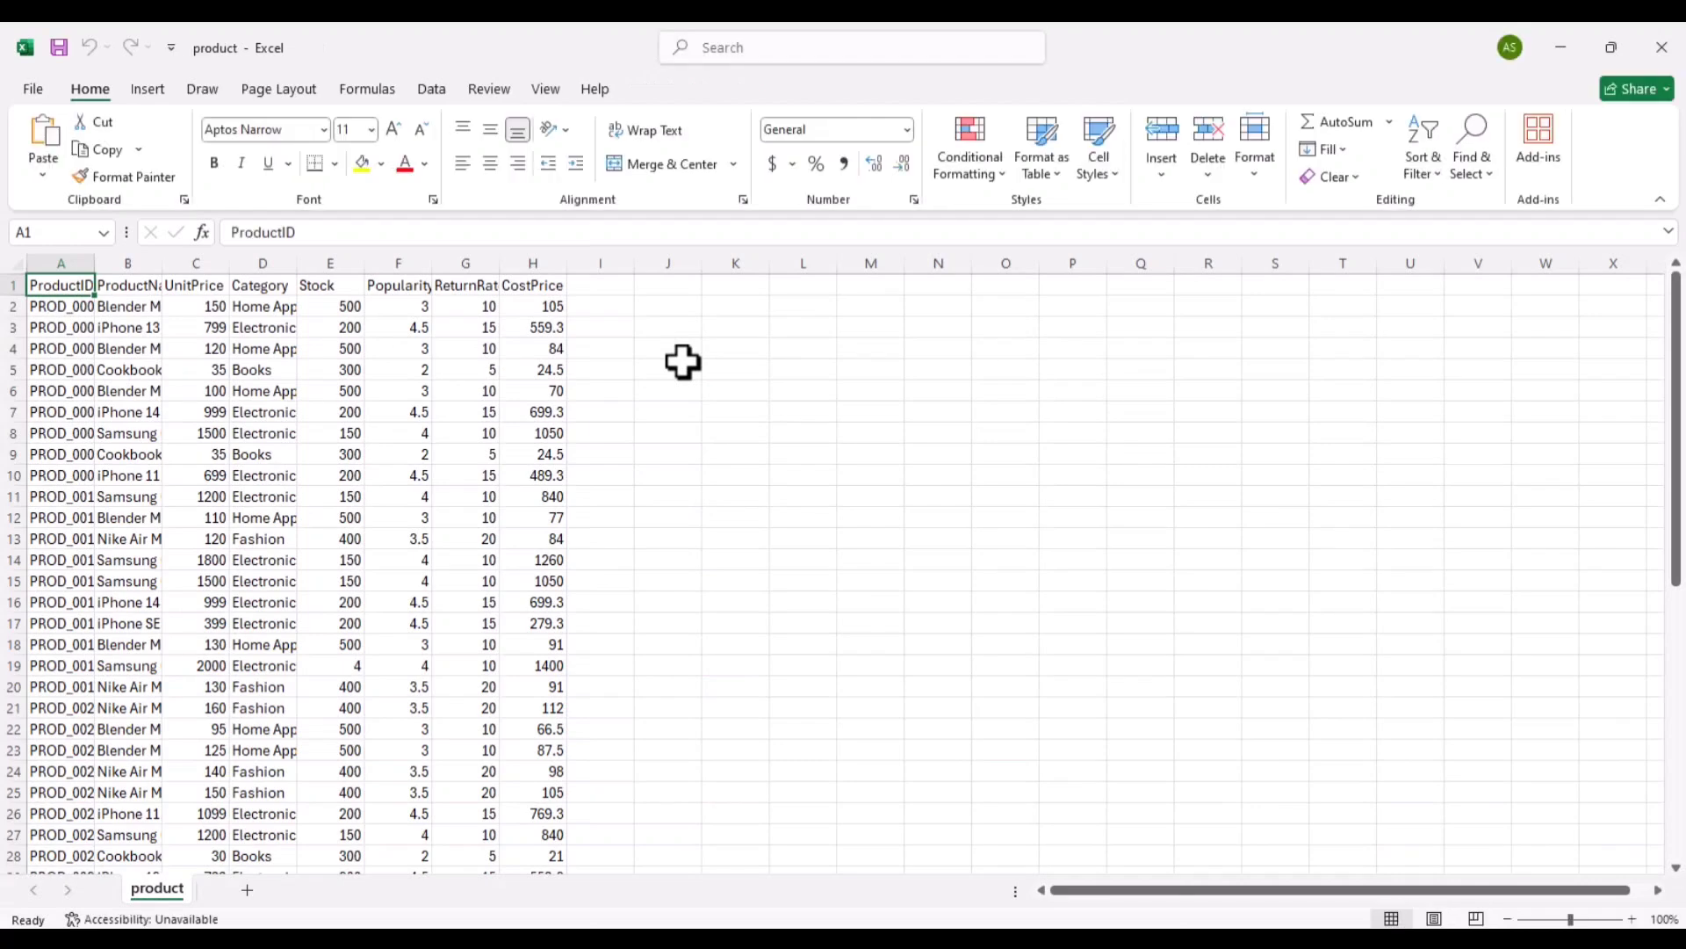
pyautogui.doubleClick(95, 262)
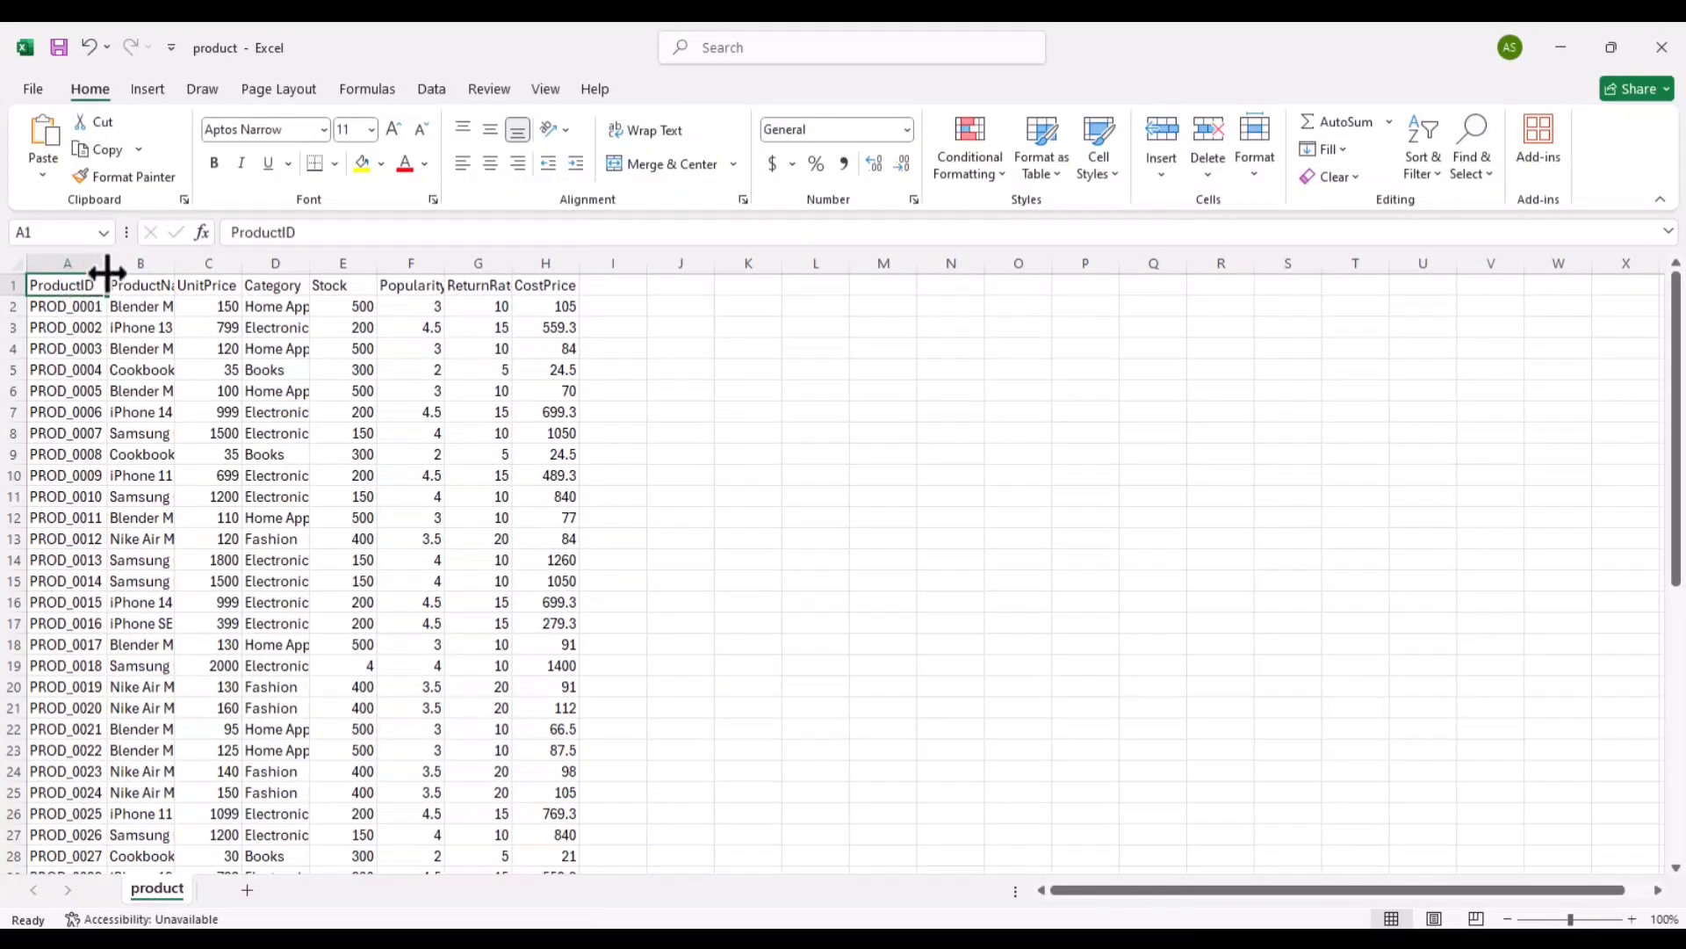
pyautogui.doubleClick(173, 263)
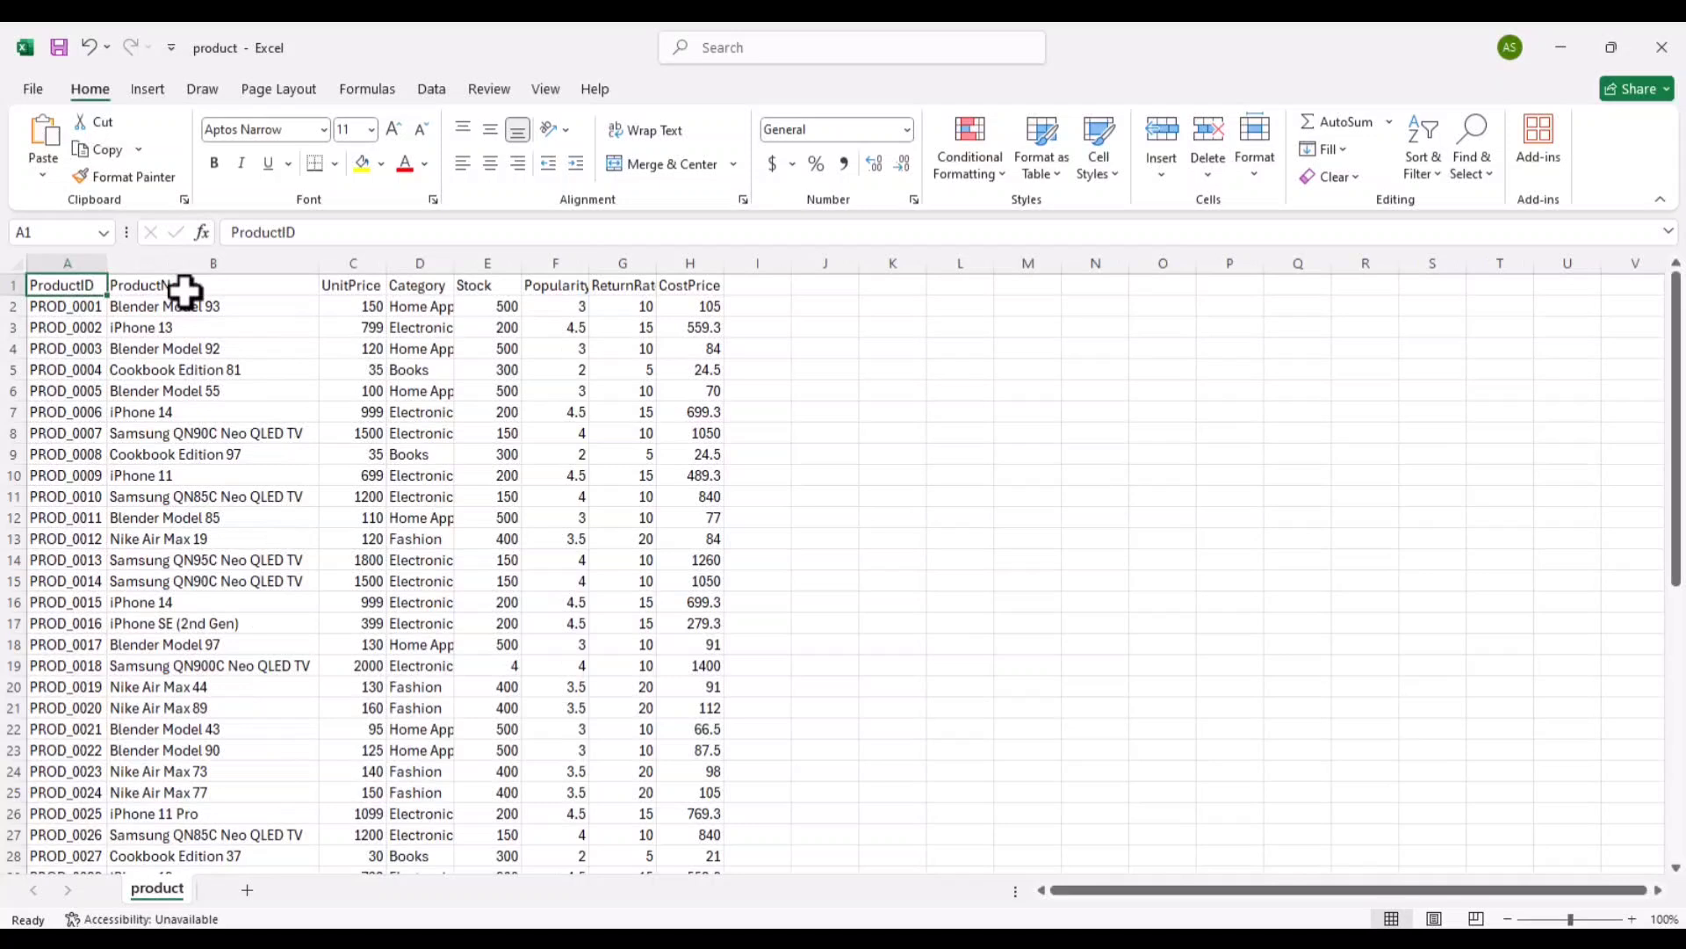
pyautogui.doubleClick(388, 264)
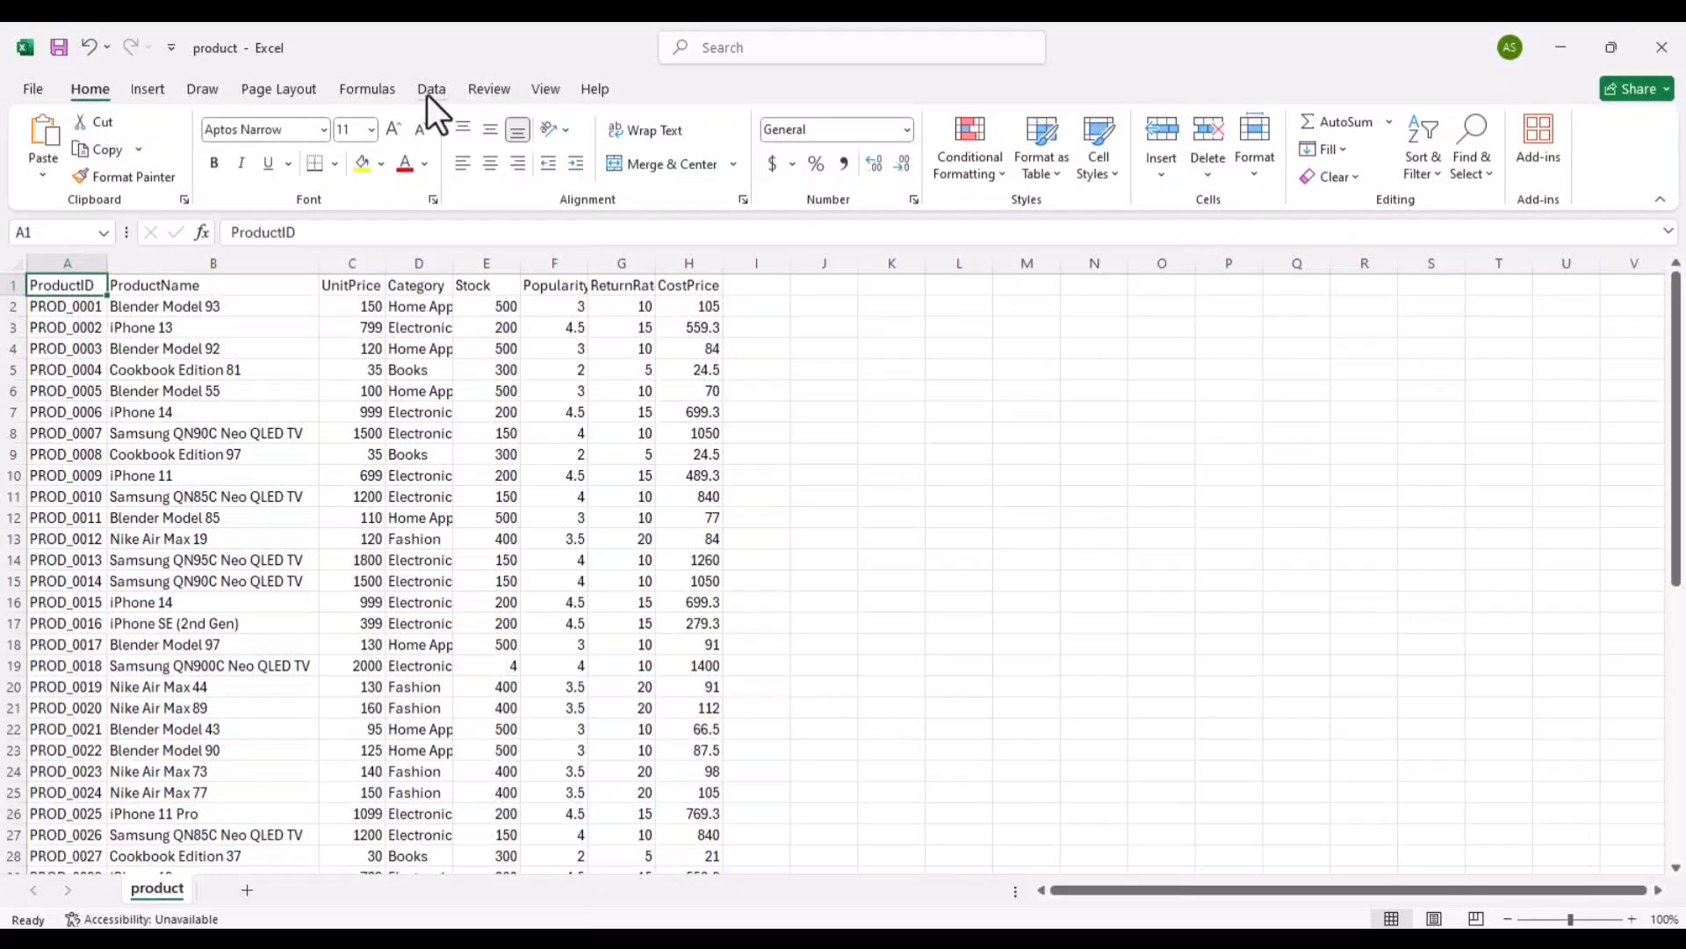
# - Run Remove Duplicates on the whole product dataset with headers, comparing every column from ProductID to CostPrice
pyautogui.hotkey('ctrl', 'shift', 'End')
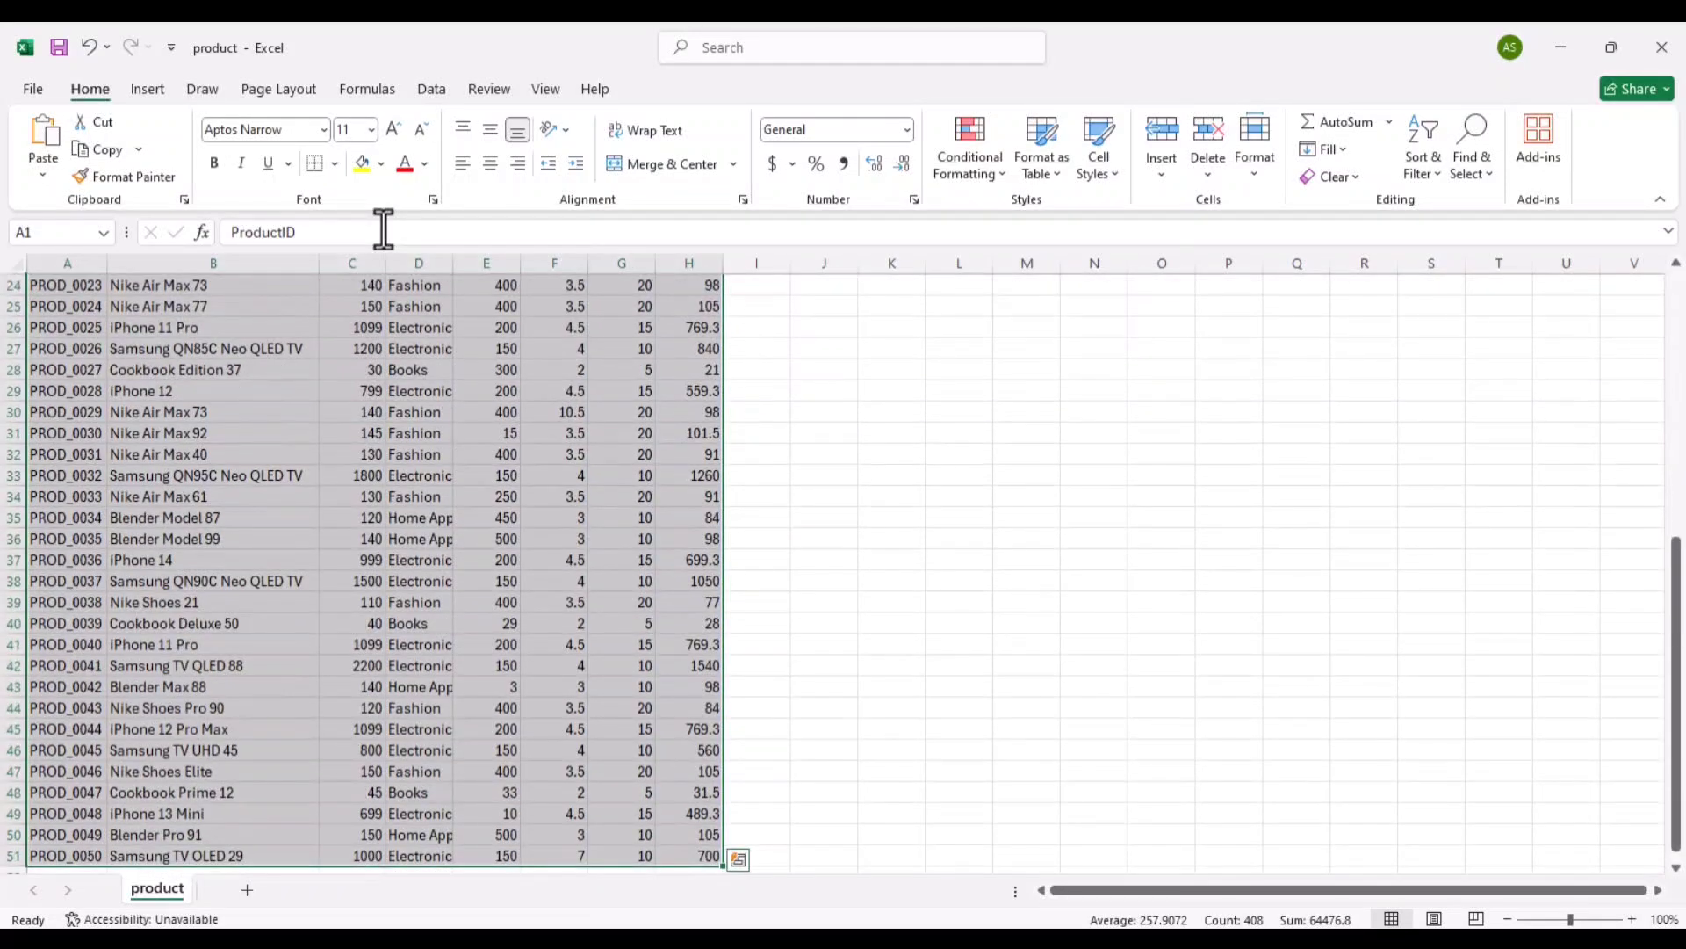
pyautogui.click(430, 91)
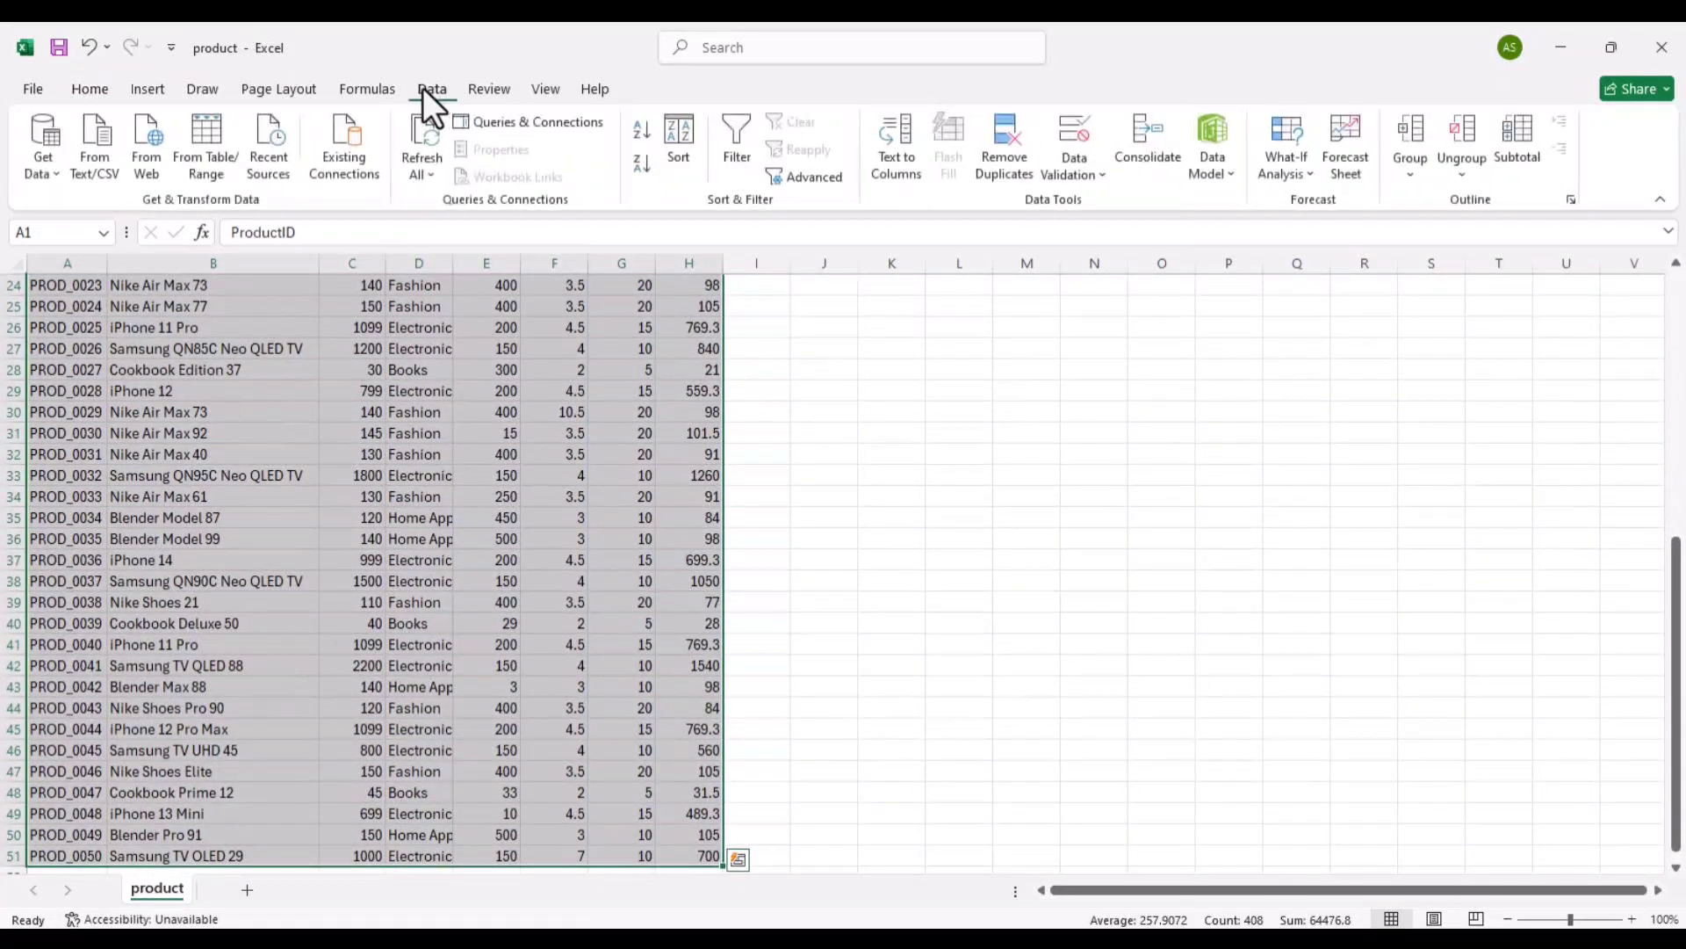
pyautogui.click(1010, 140)
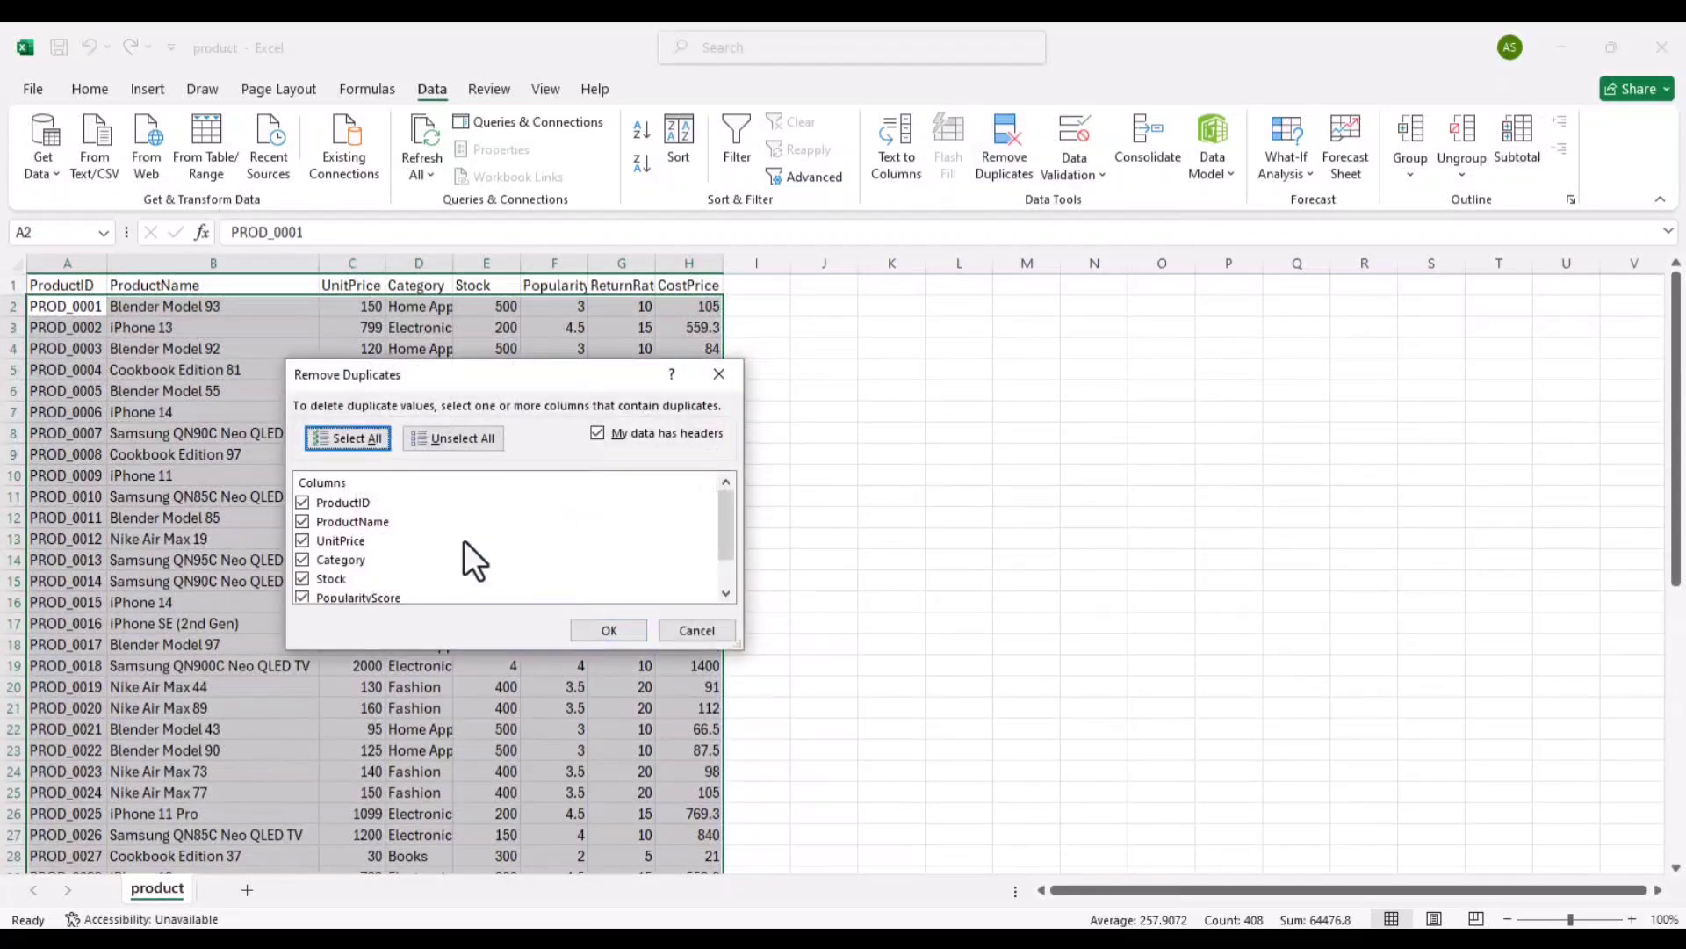
pyautogui.scroll(-1, 316, 527)
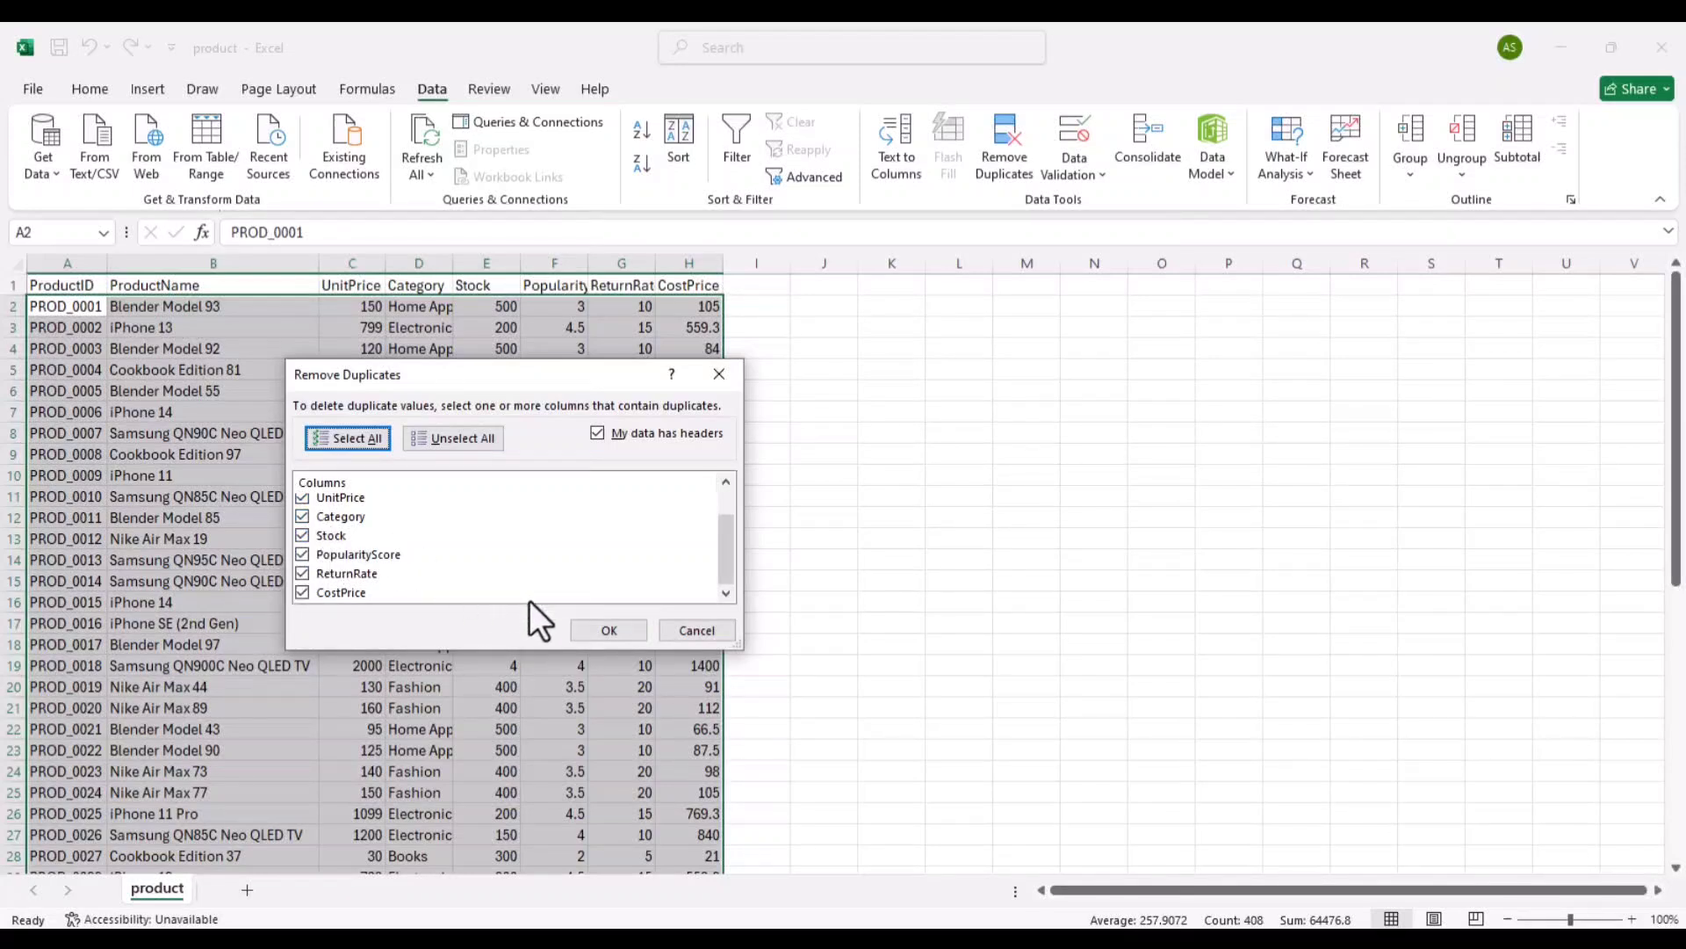
pyautogui.click(608, 630)
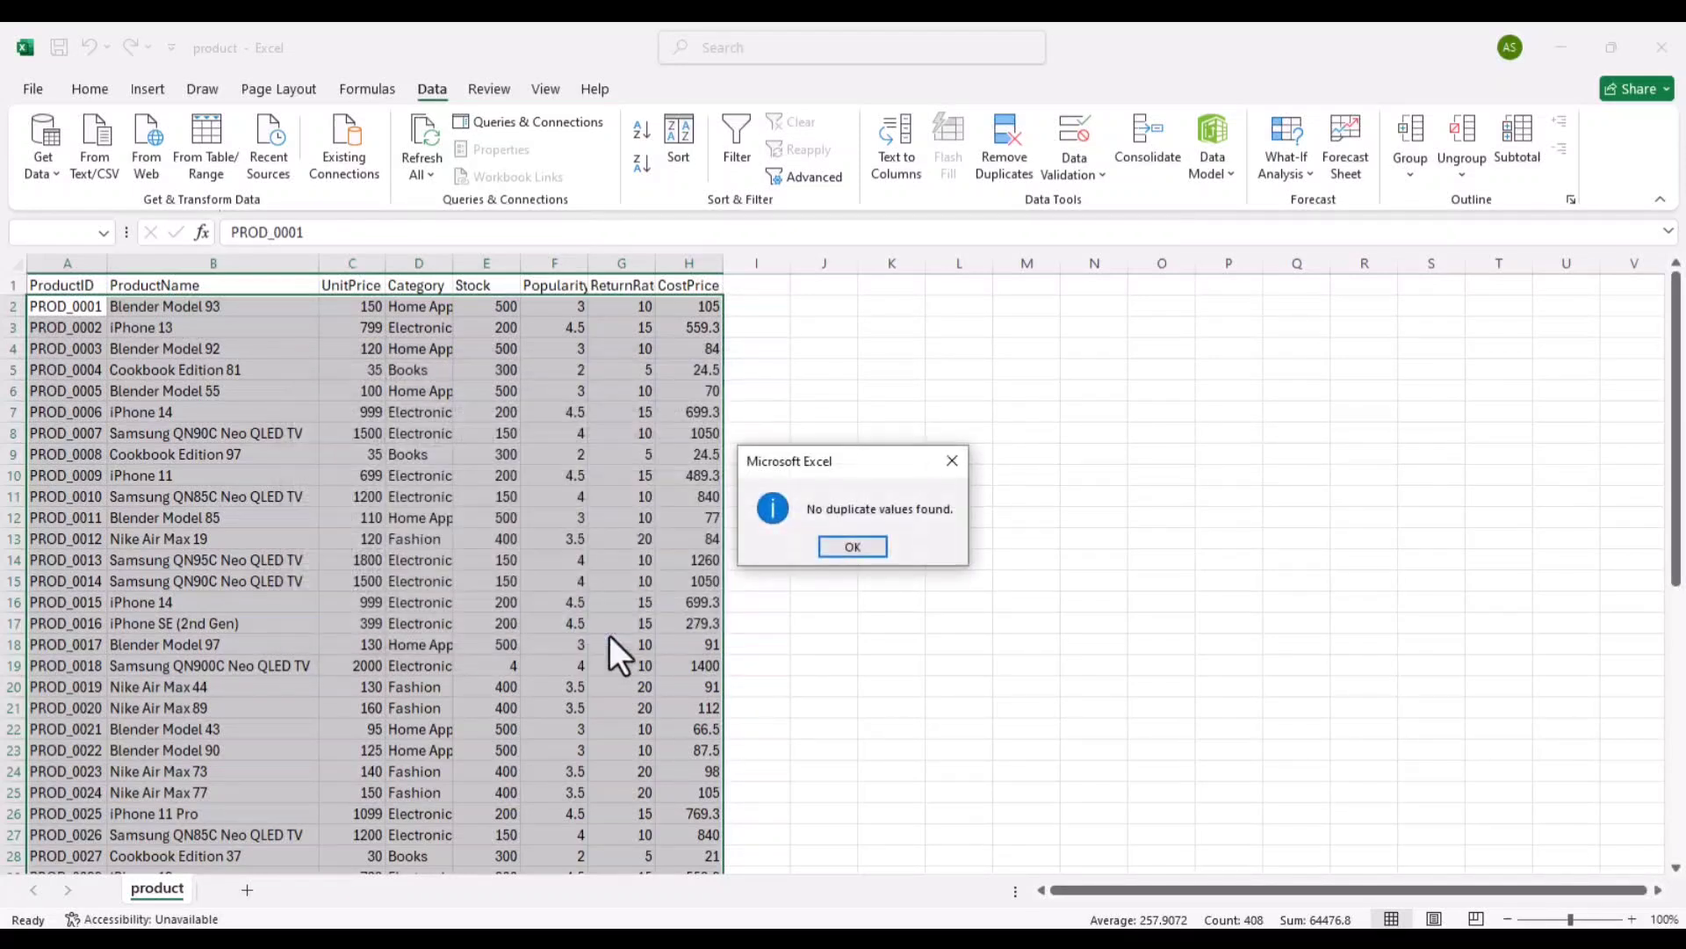
pyautogui.click(852, 547)
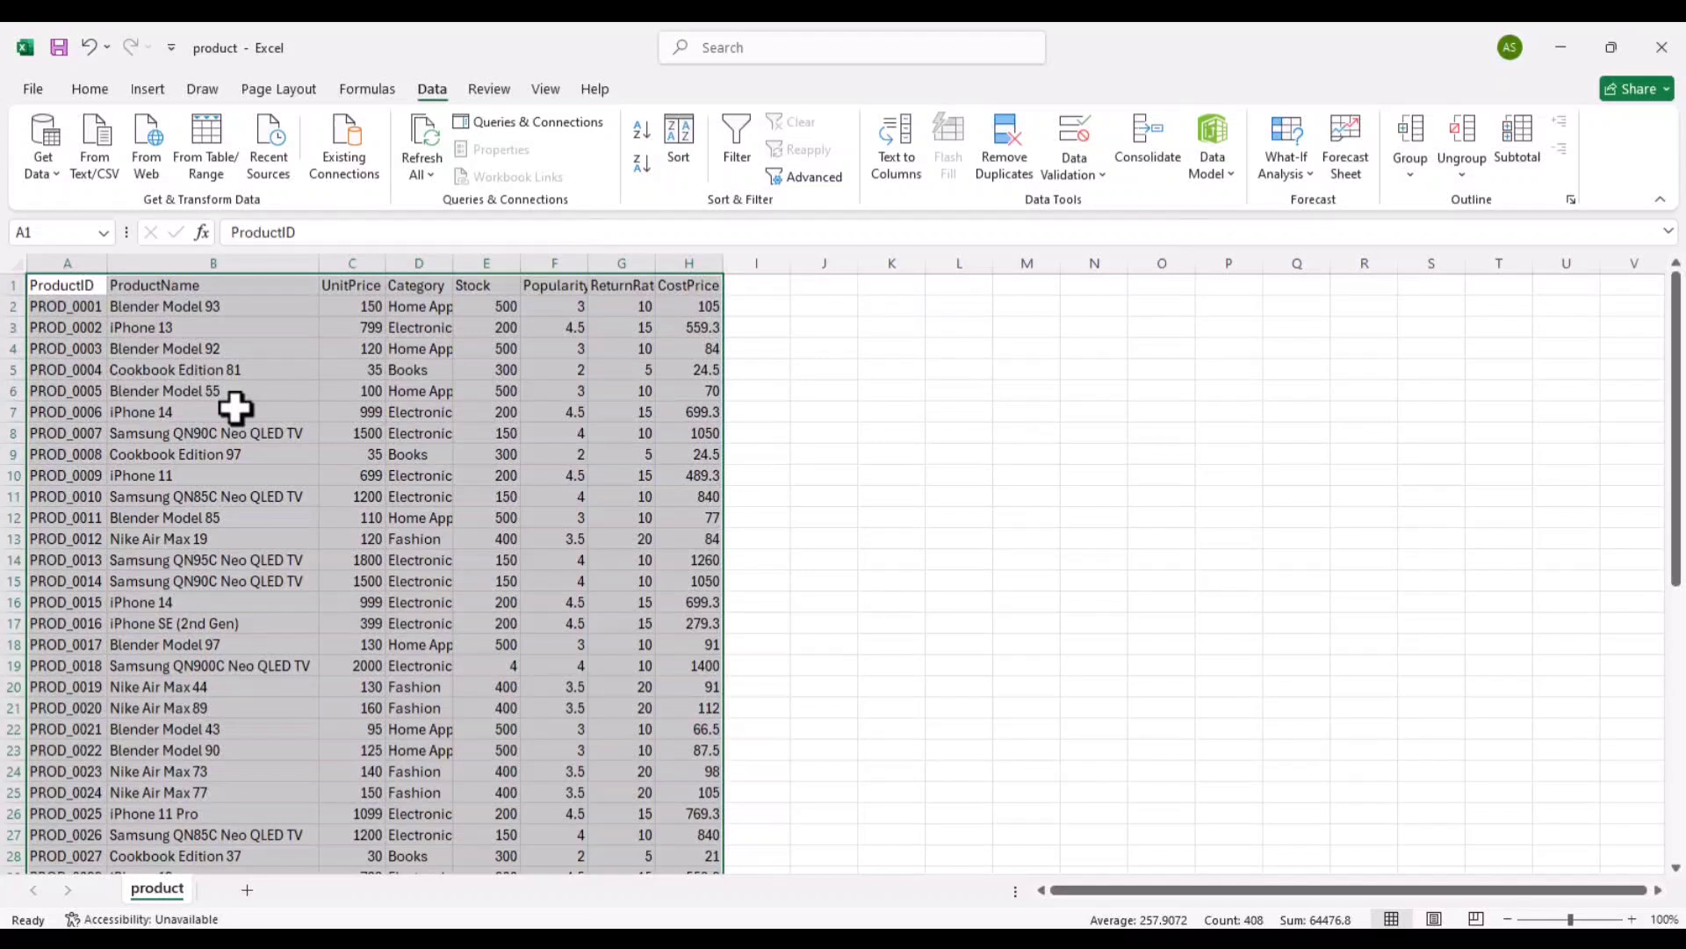
# - Load the range A1:H51 into the Power Query Editor as a table with headers and check the ProductID and ProductName data types
pyautogui.click(202, 166)
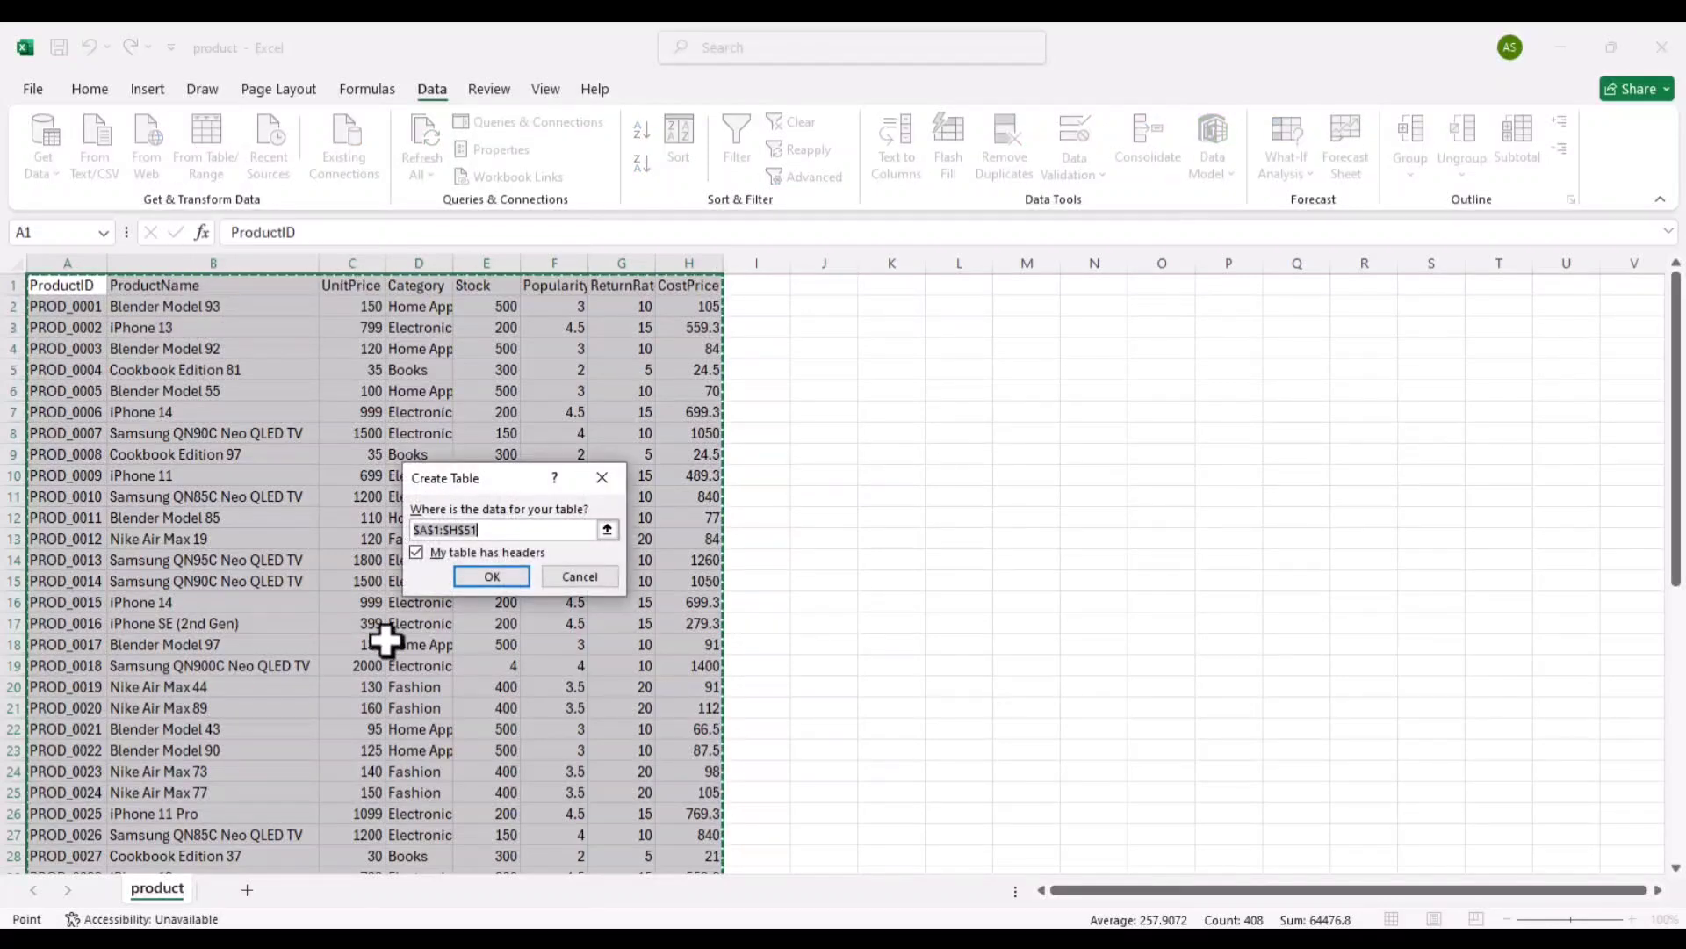
pyautogui.click(459, 575)
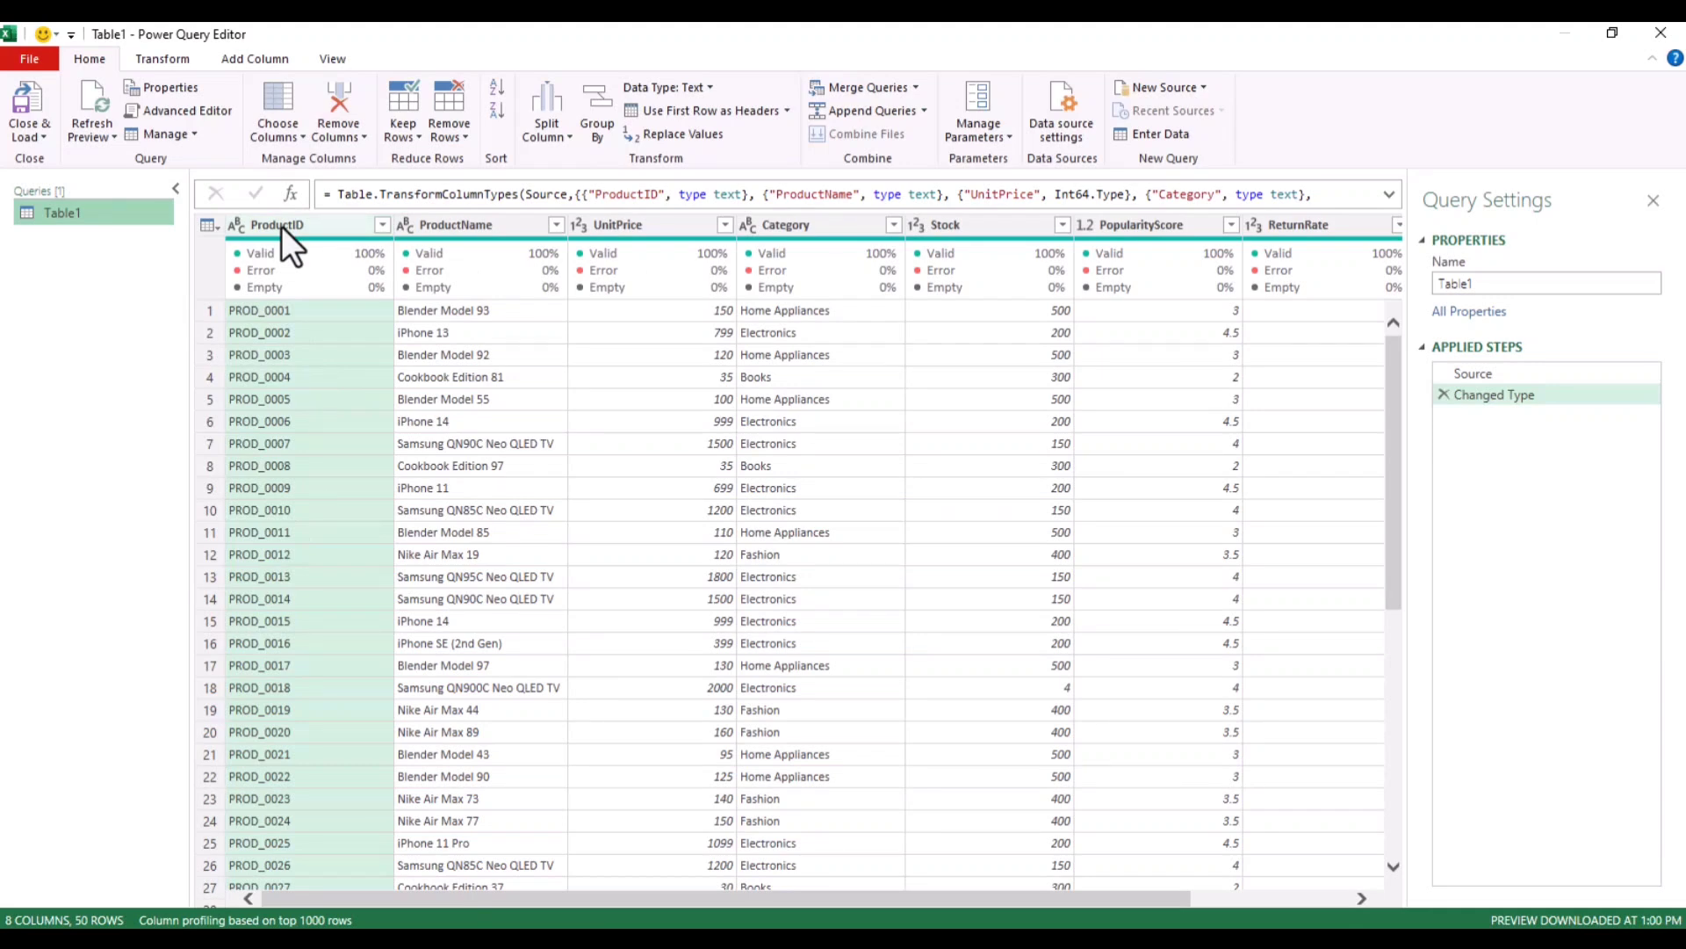
pyautogui.click(328, 225)
pyautogui.click(171, 56)
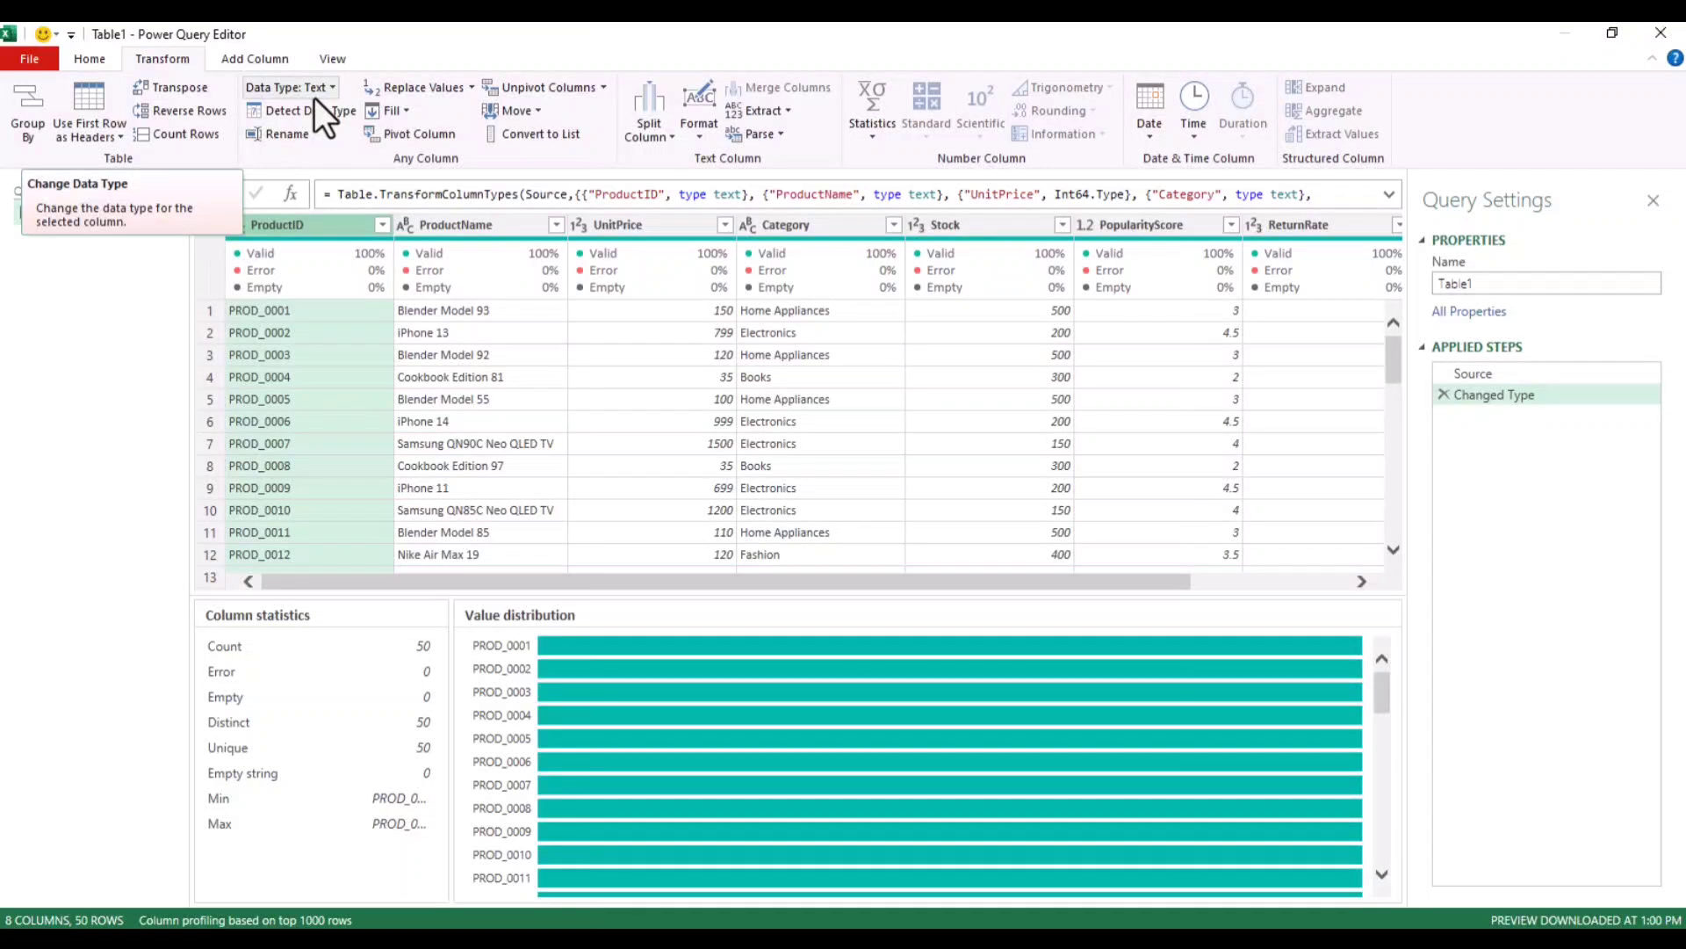
pyautogui.click(461, 226)
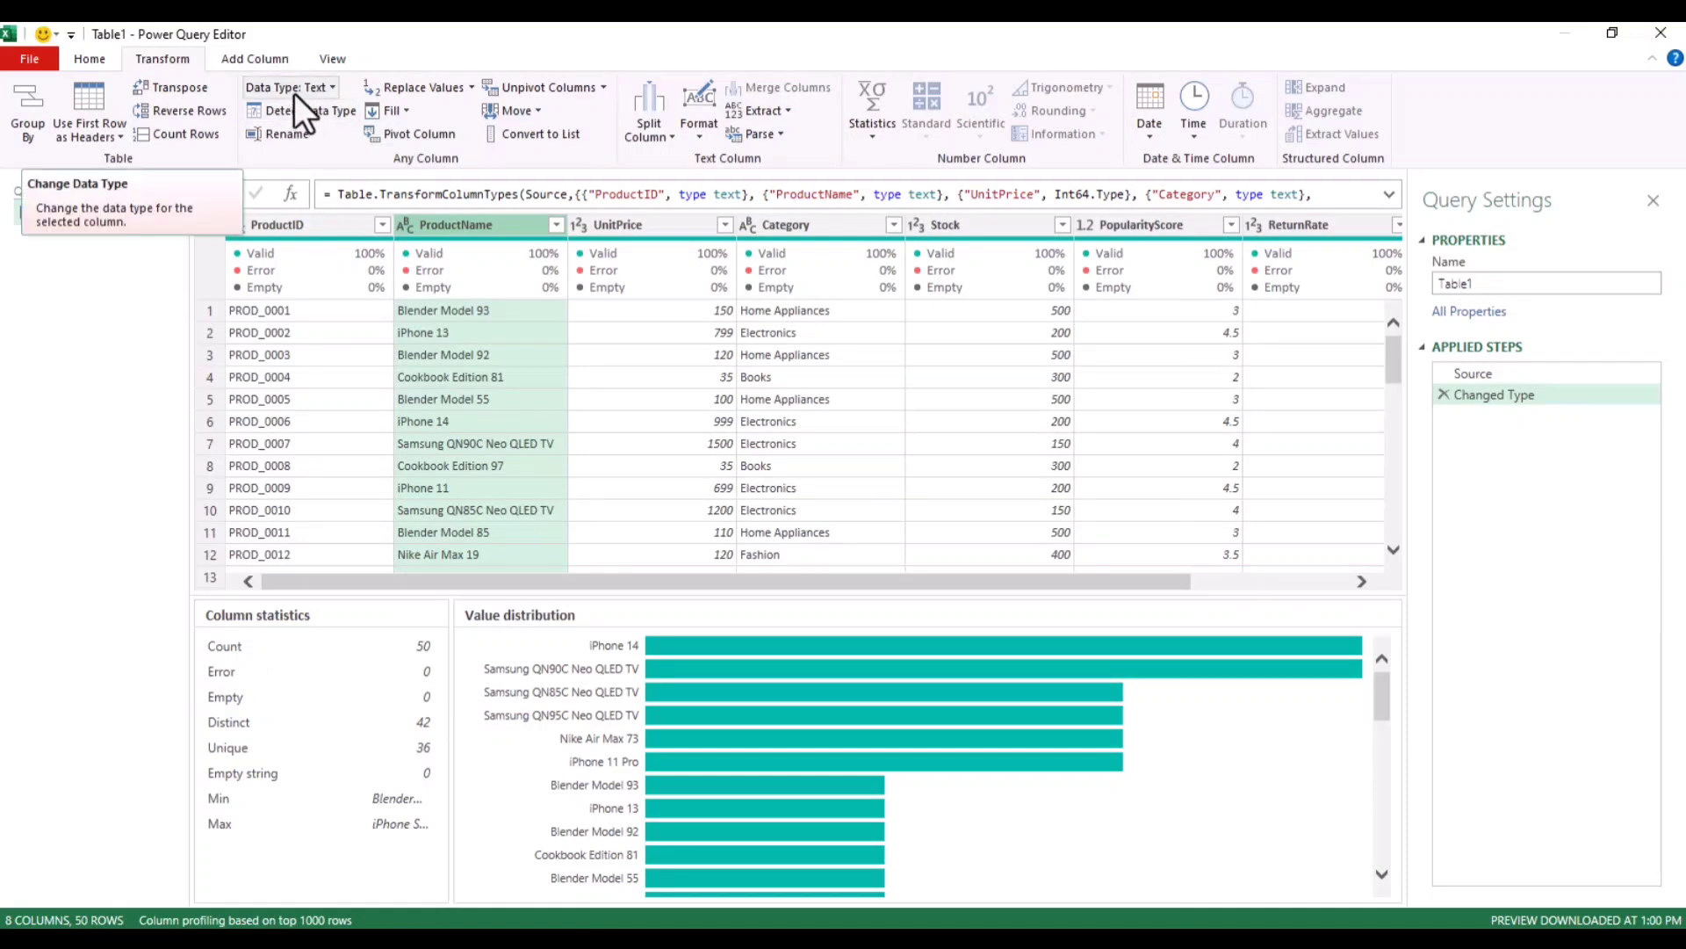
pyautogui.moveTo(441, 287)
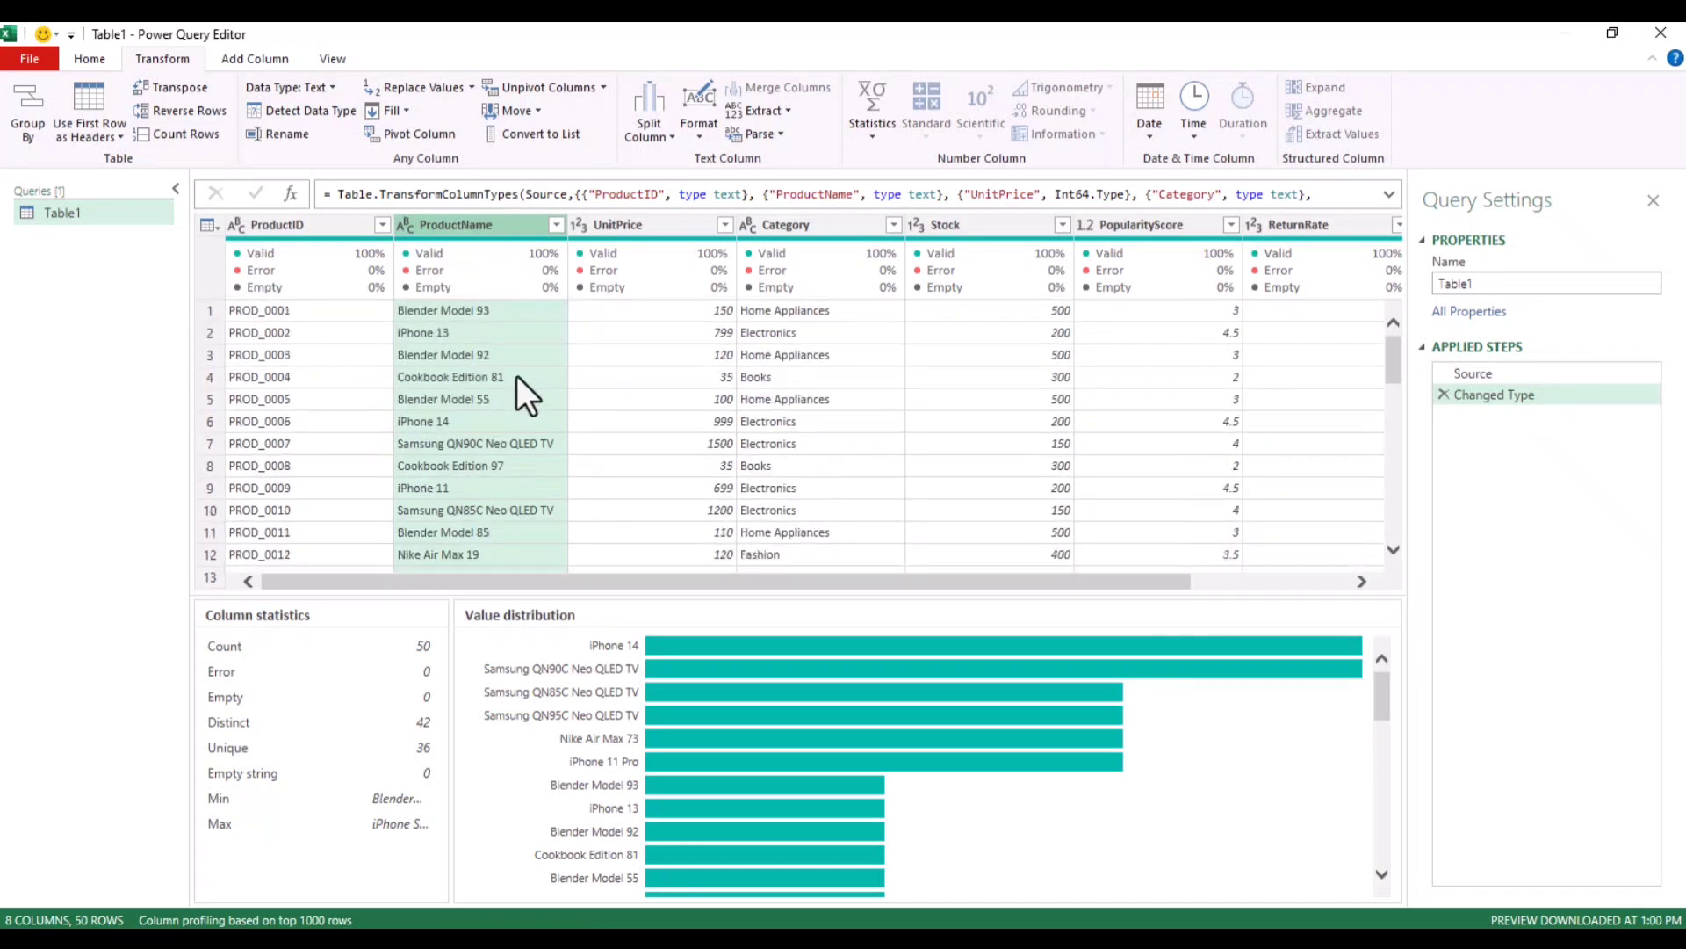
# - Review the UnitPrice column's values and apply its filter with every value selected
pyautogui.click(654, 224)
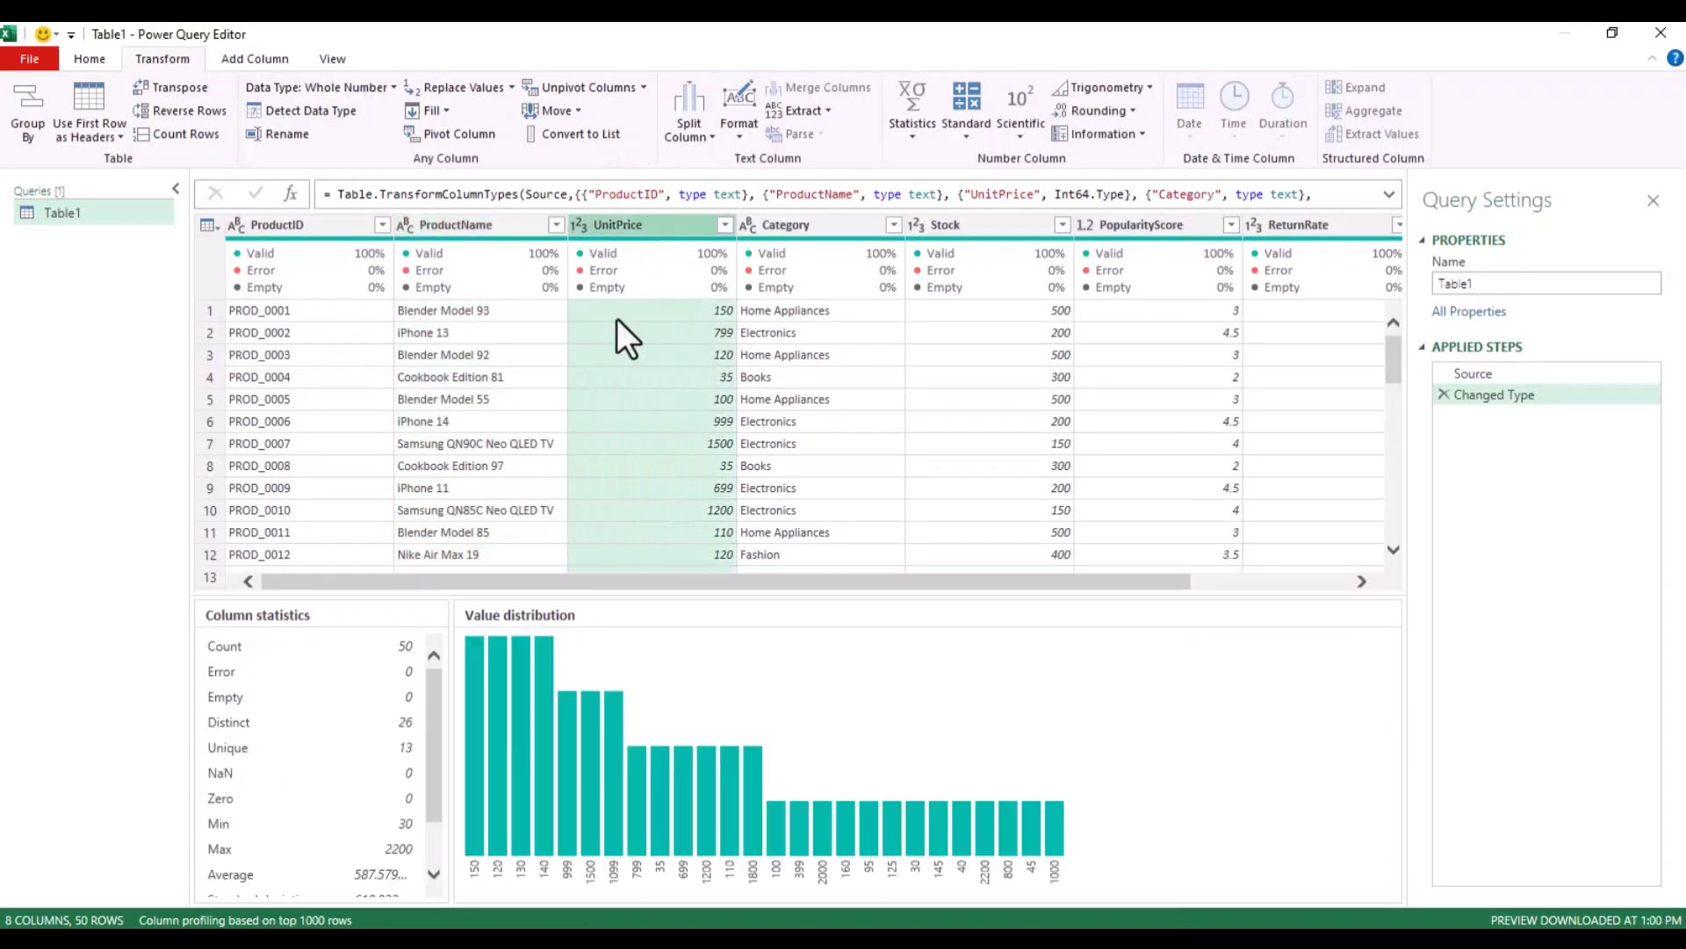
pyautogui.scroll(-4, 617, 322)
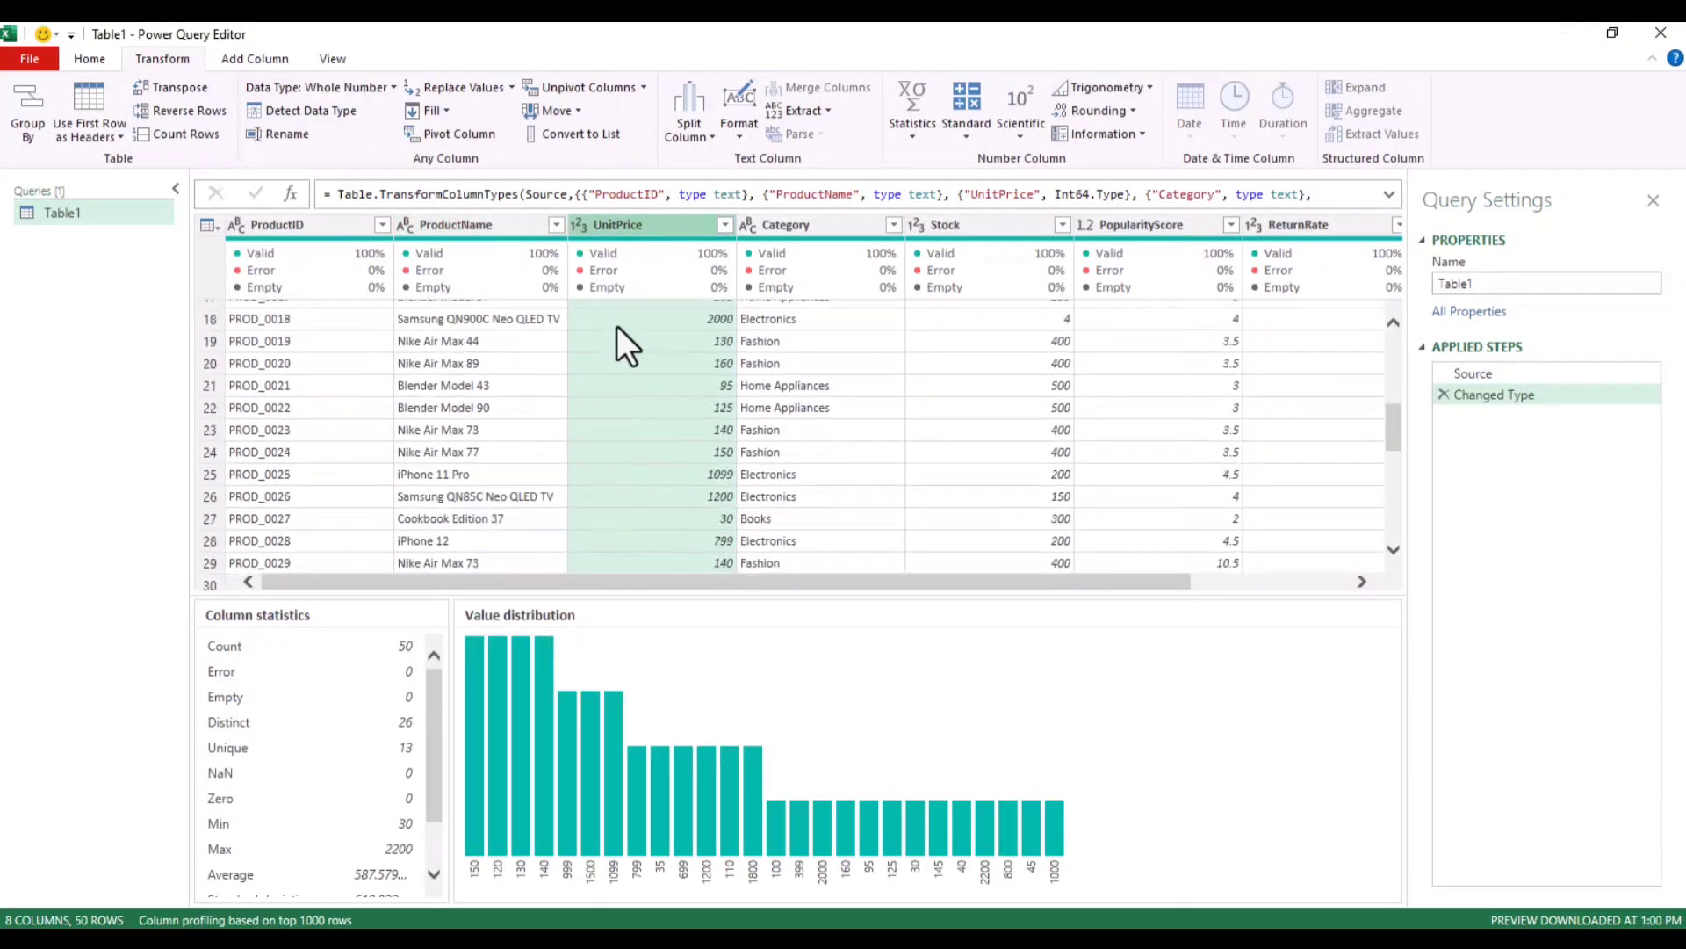
pyautogui.scroll(4, 617, 324)
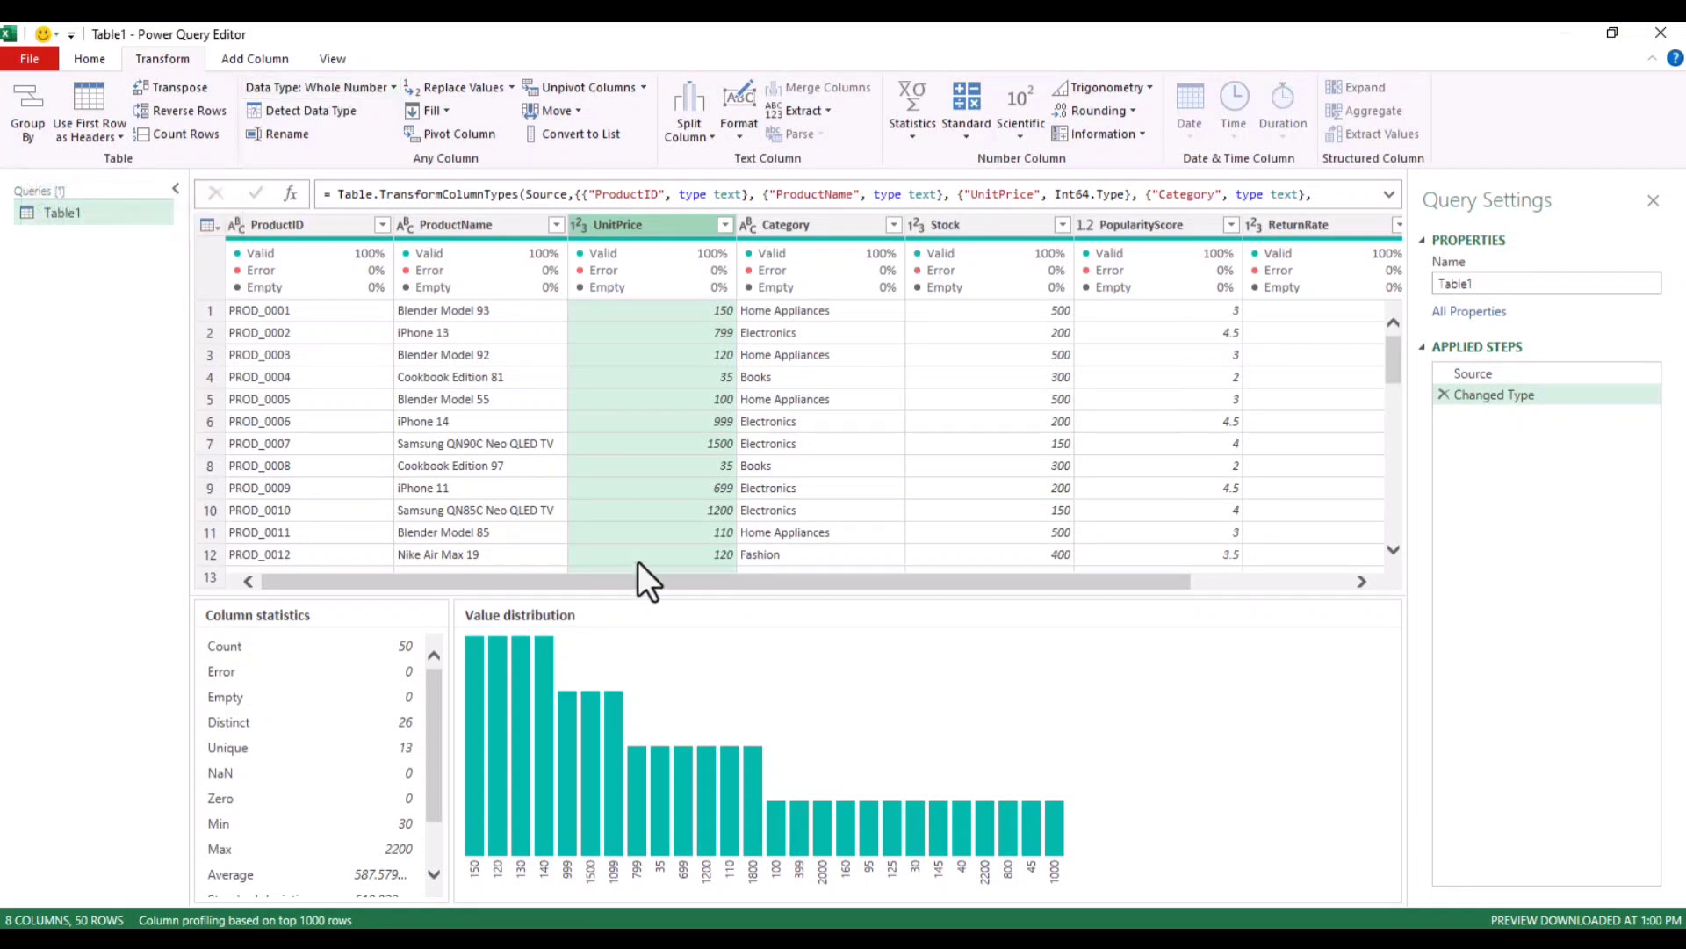
pyautogui.click(723, 225)
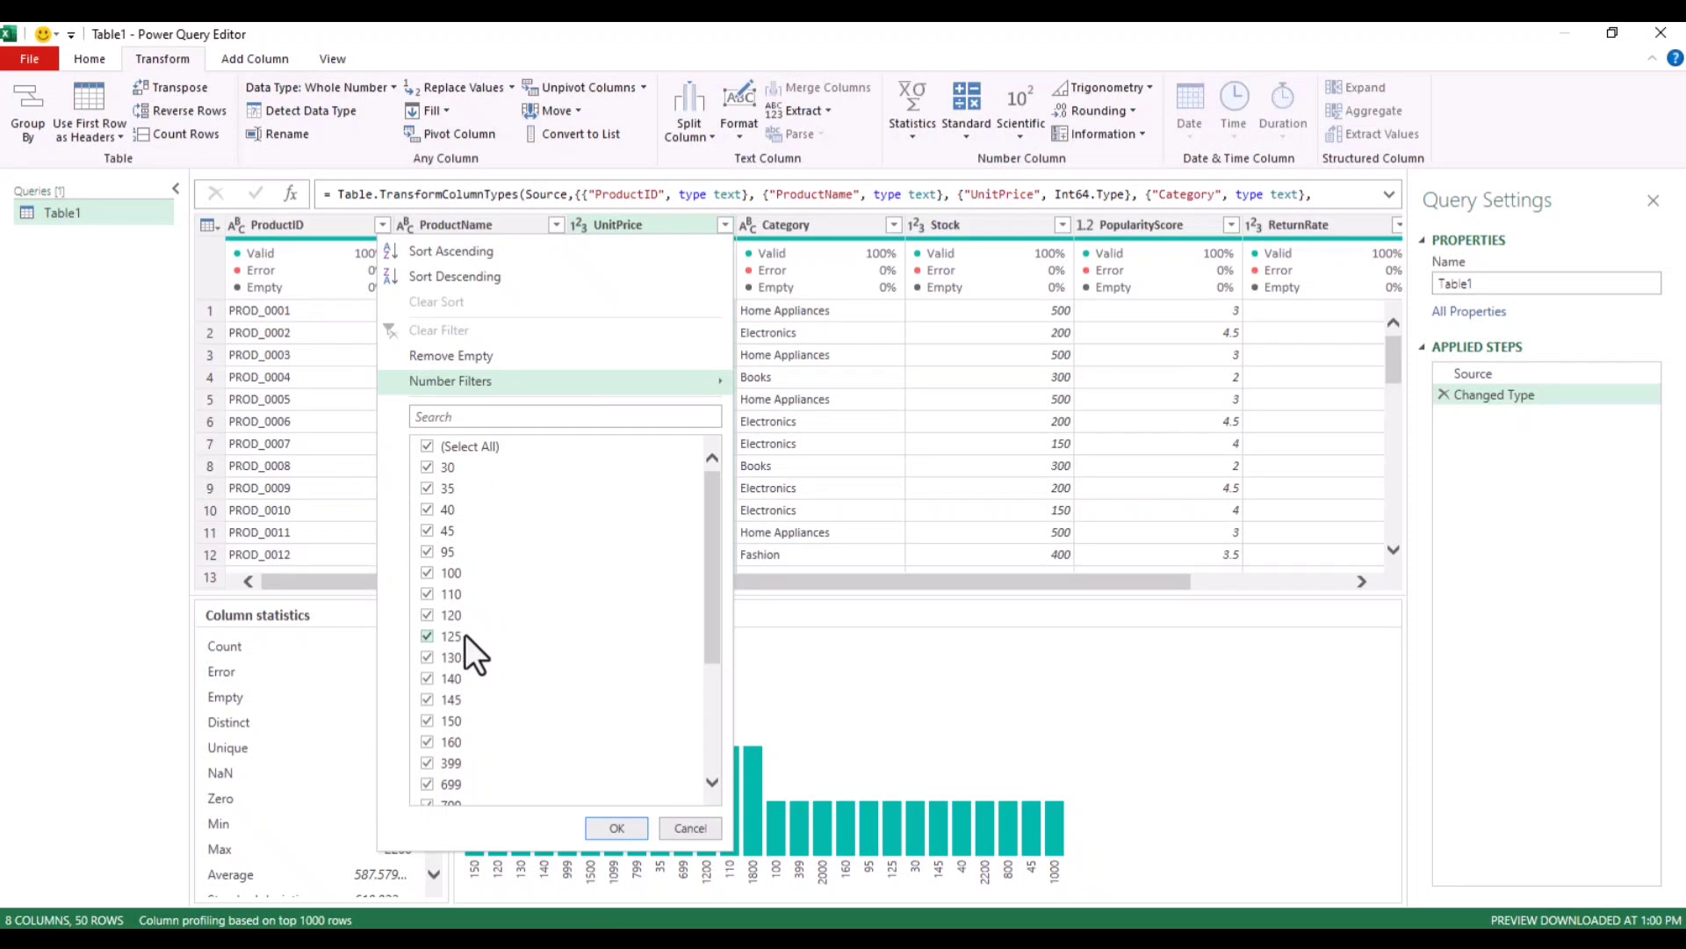
pyautogui.click(631, 822)
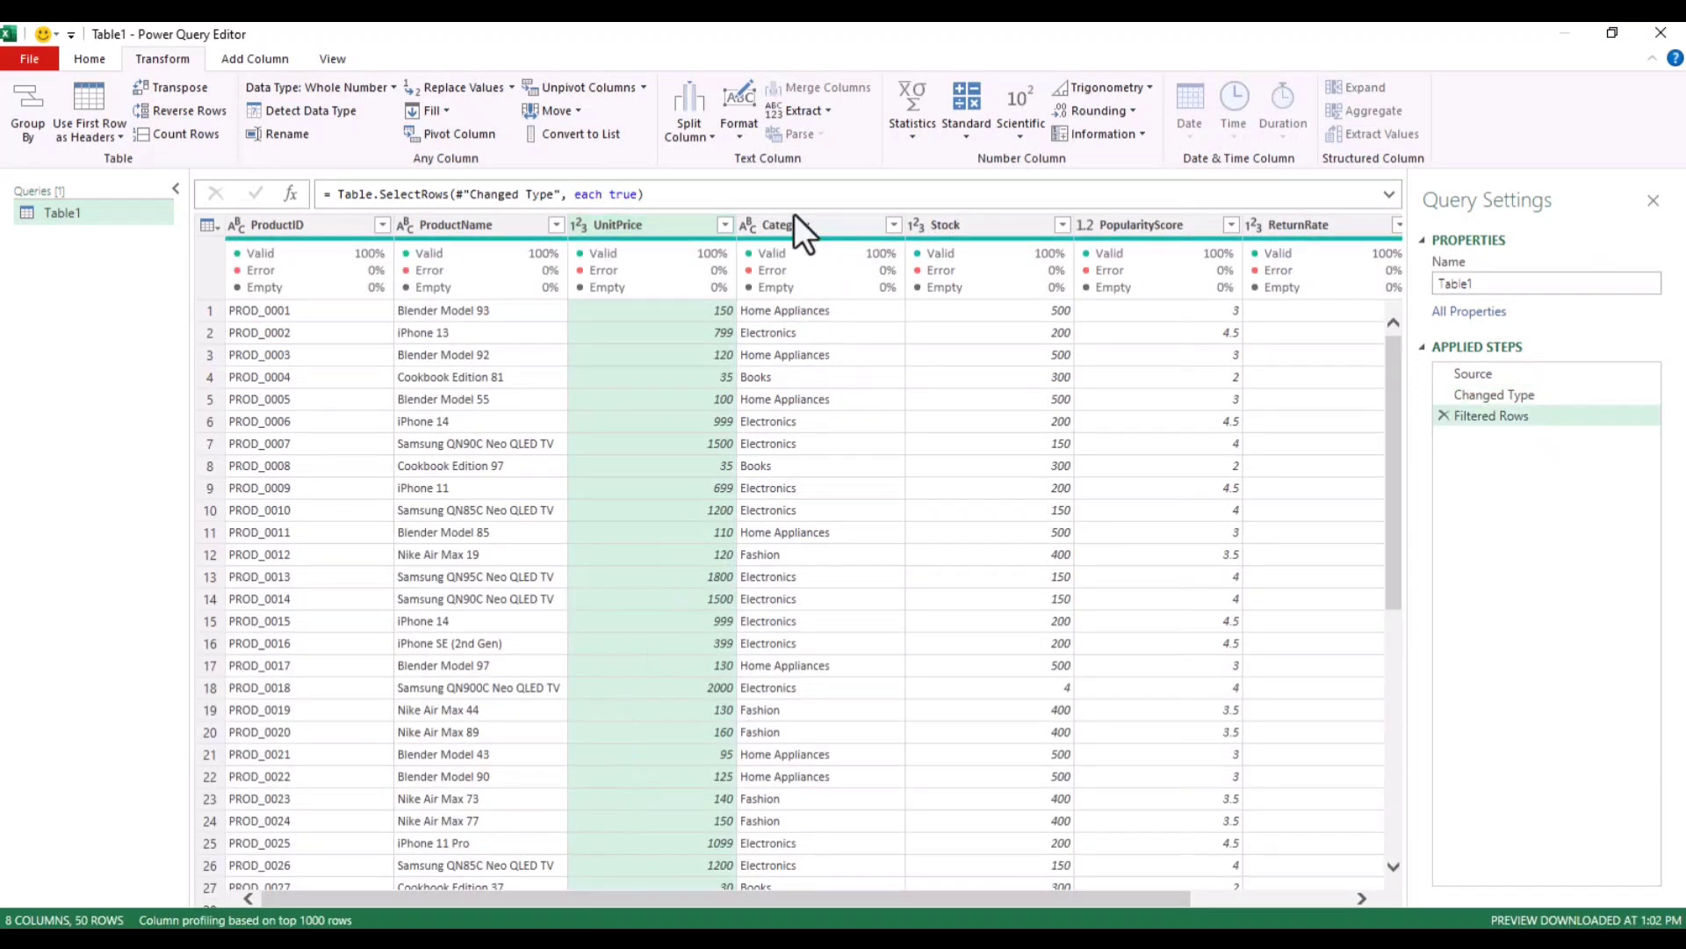
# - Check the Category and Stock value distributions and apply the Stock filter with every value selected
pyautogui.click(801, 223)
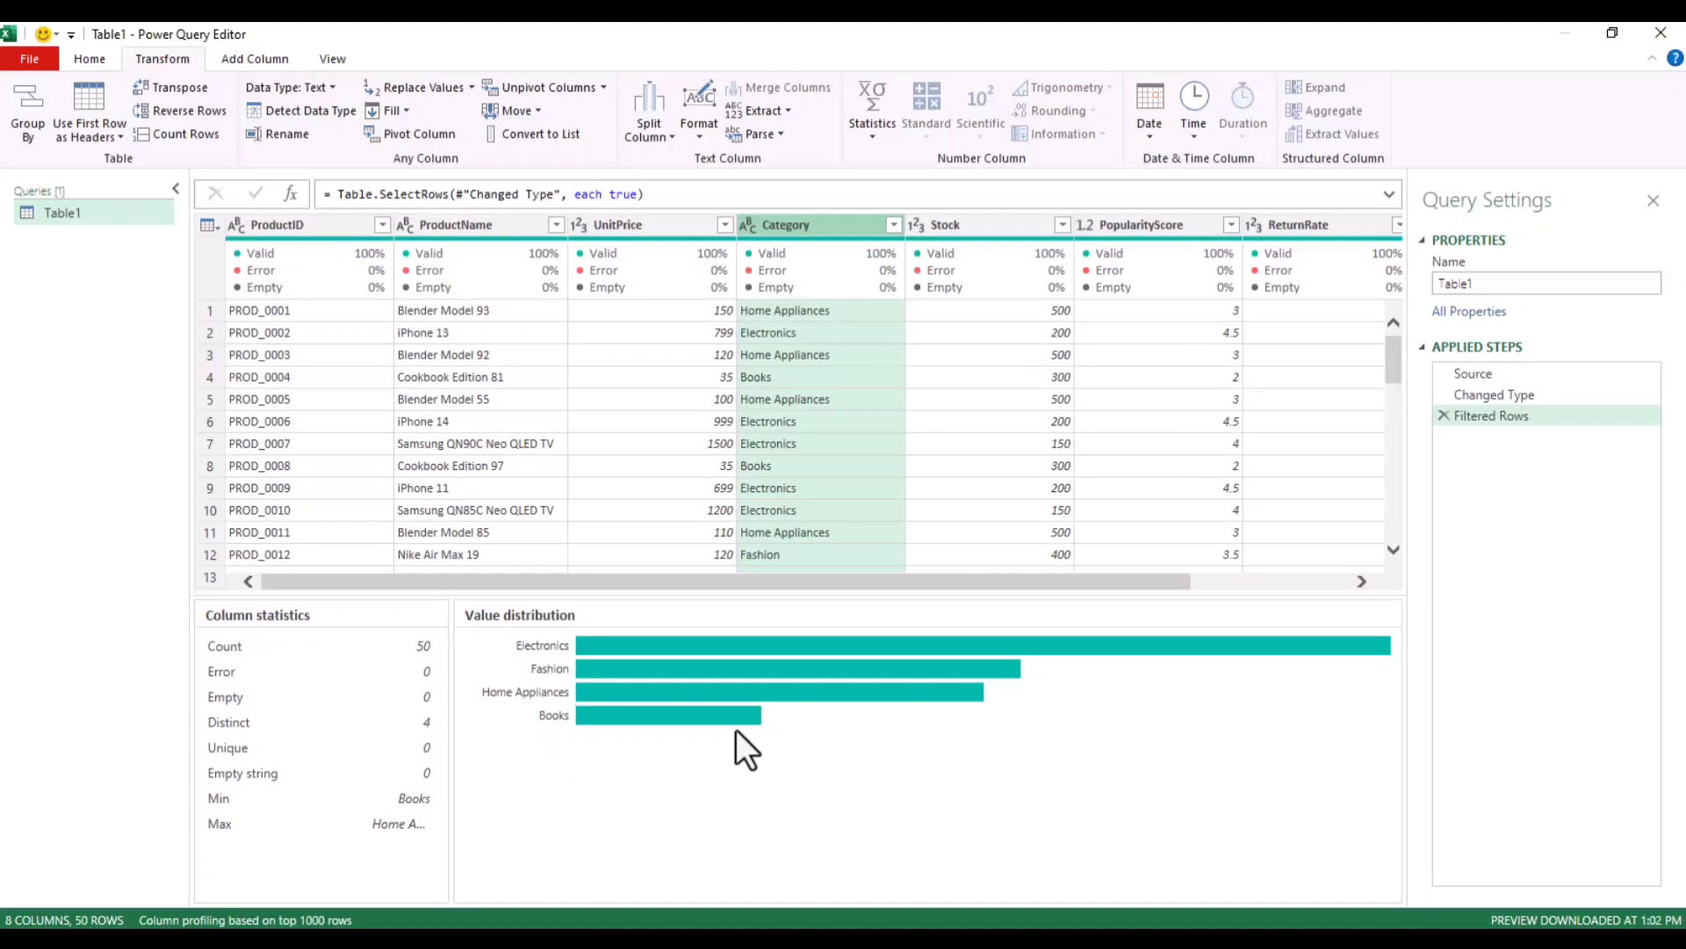
pyautogui.click(989, 225)
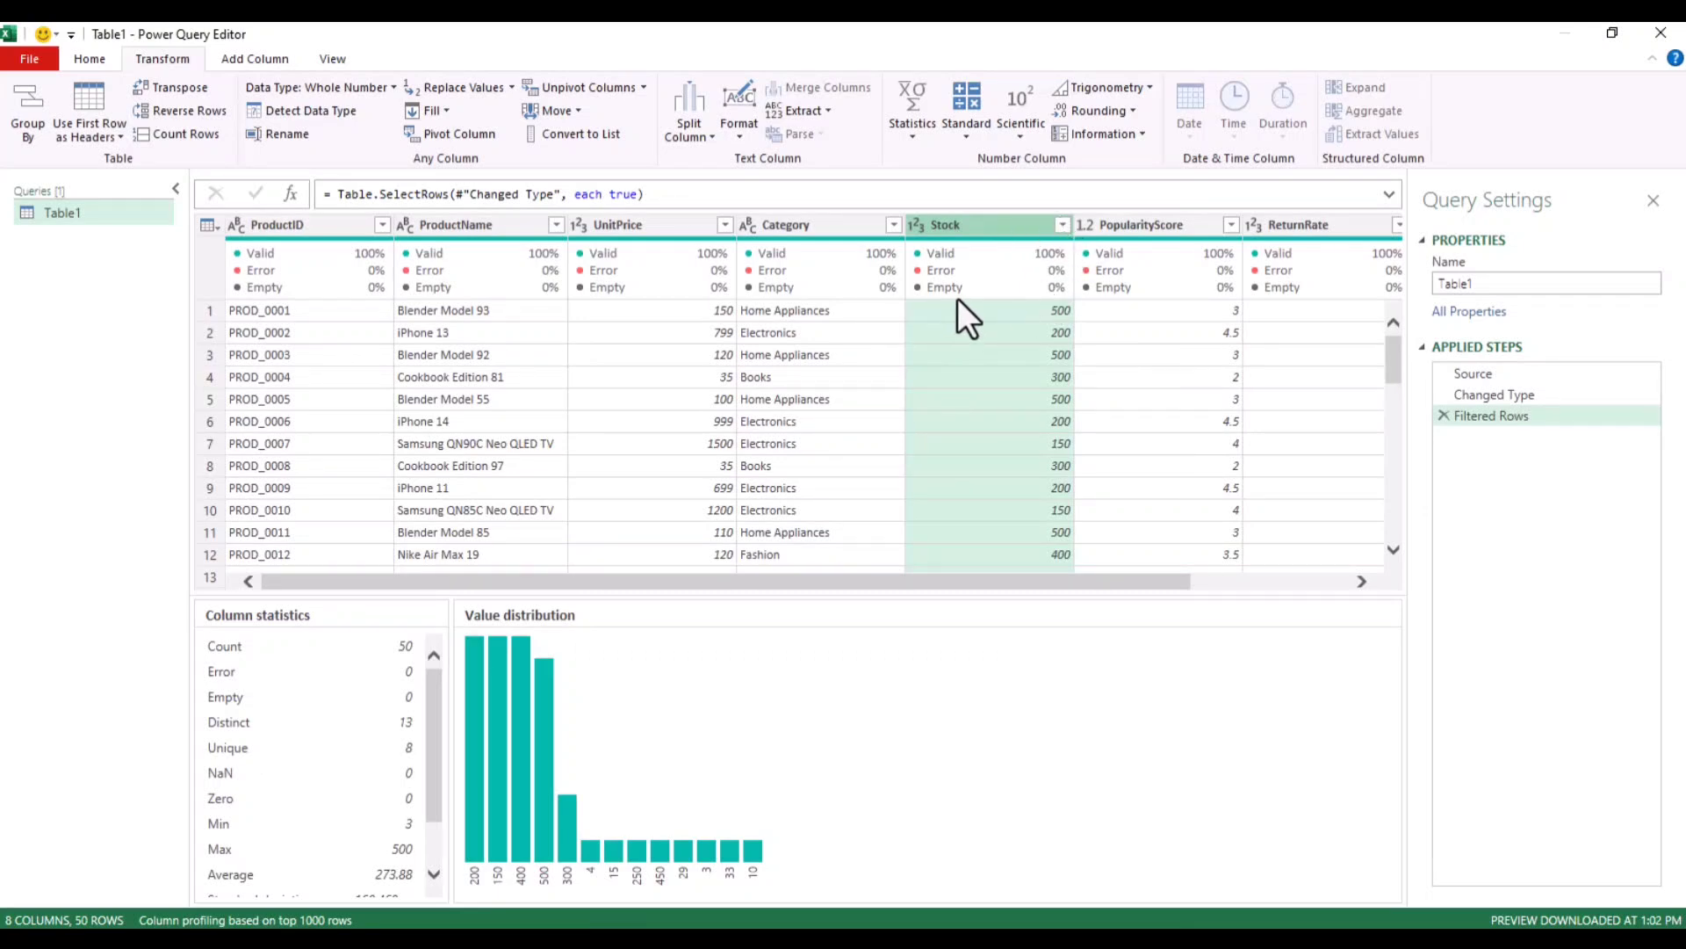
pyautogui.click(1061, 224)
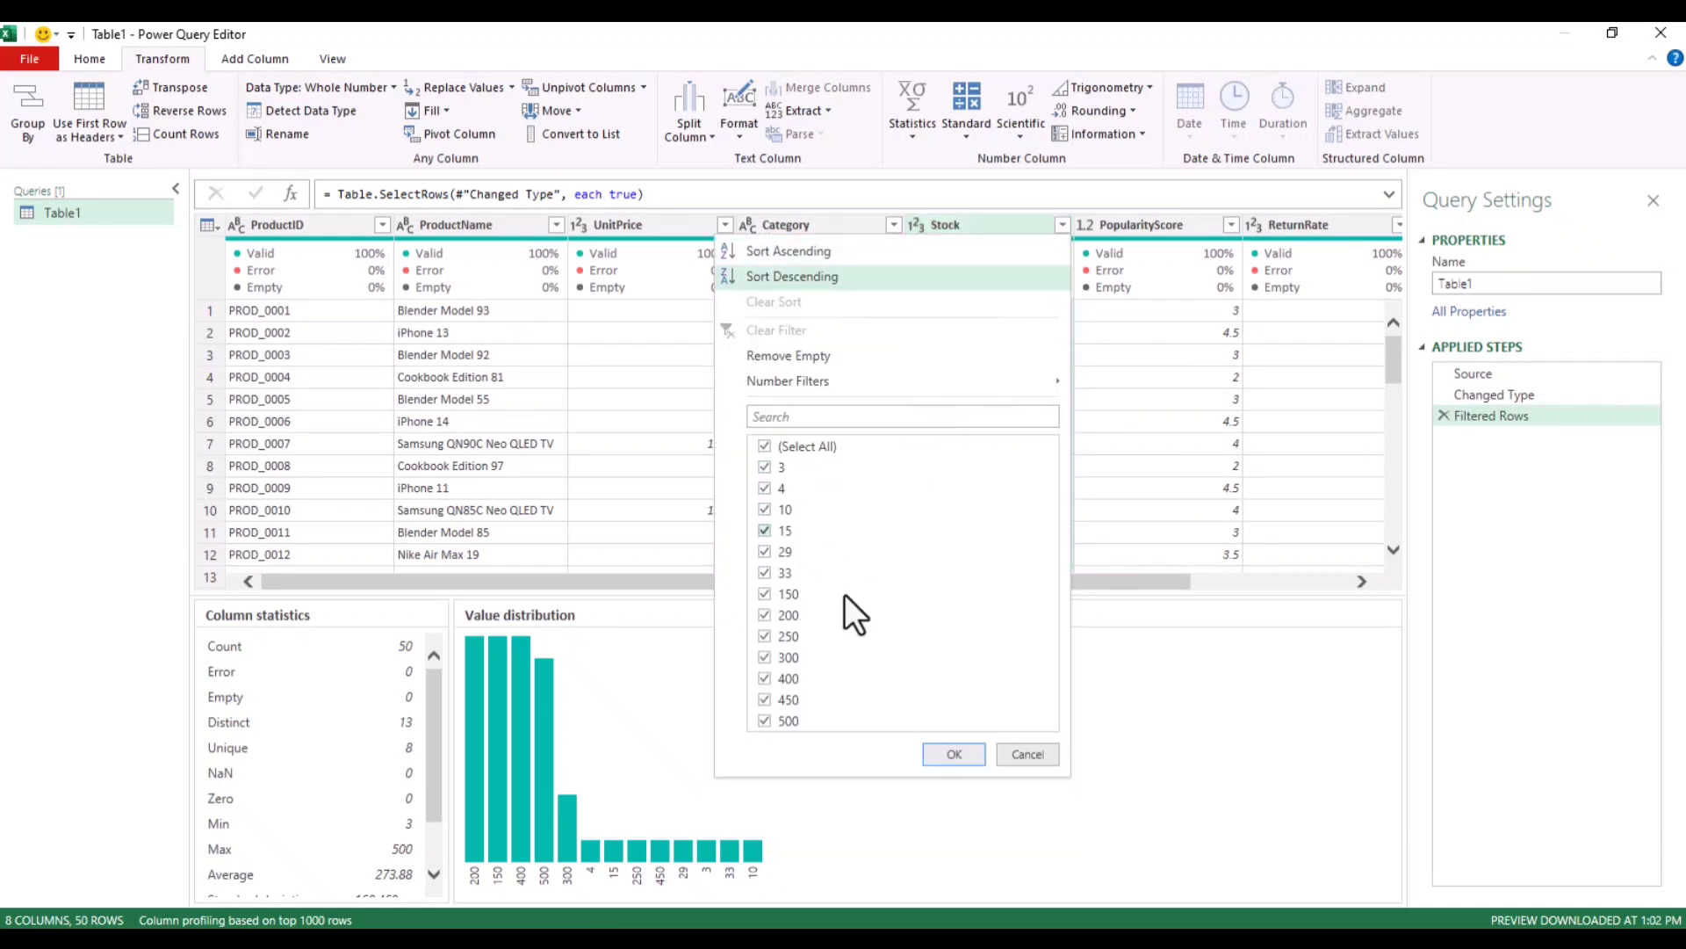
pyautogui.click(958, 753)
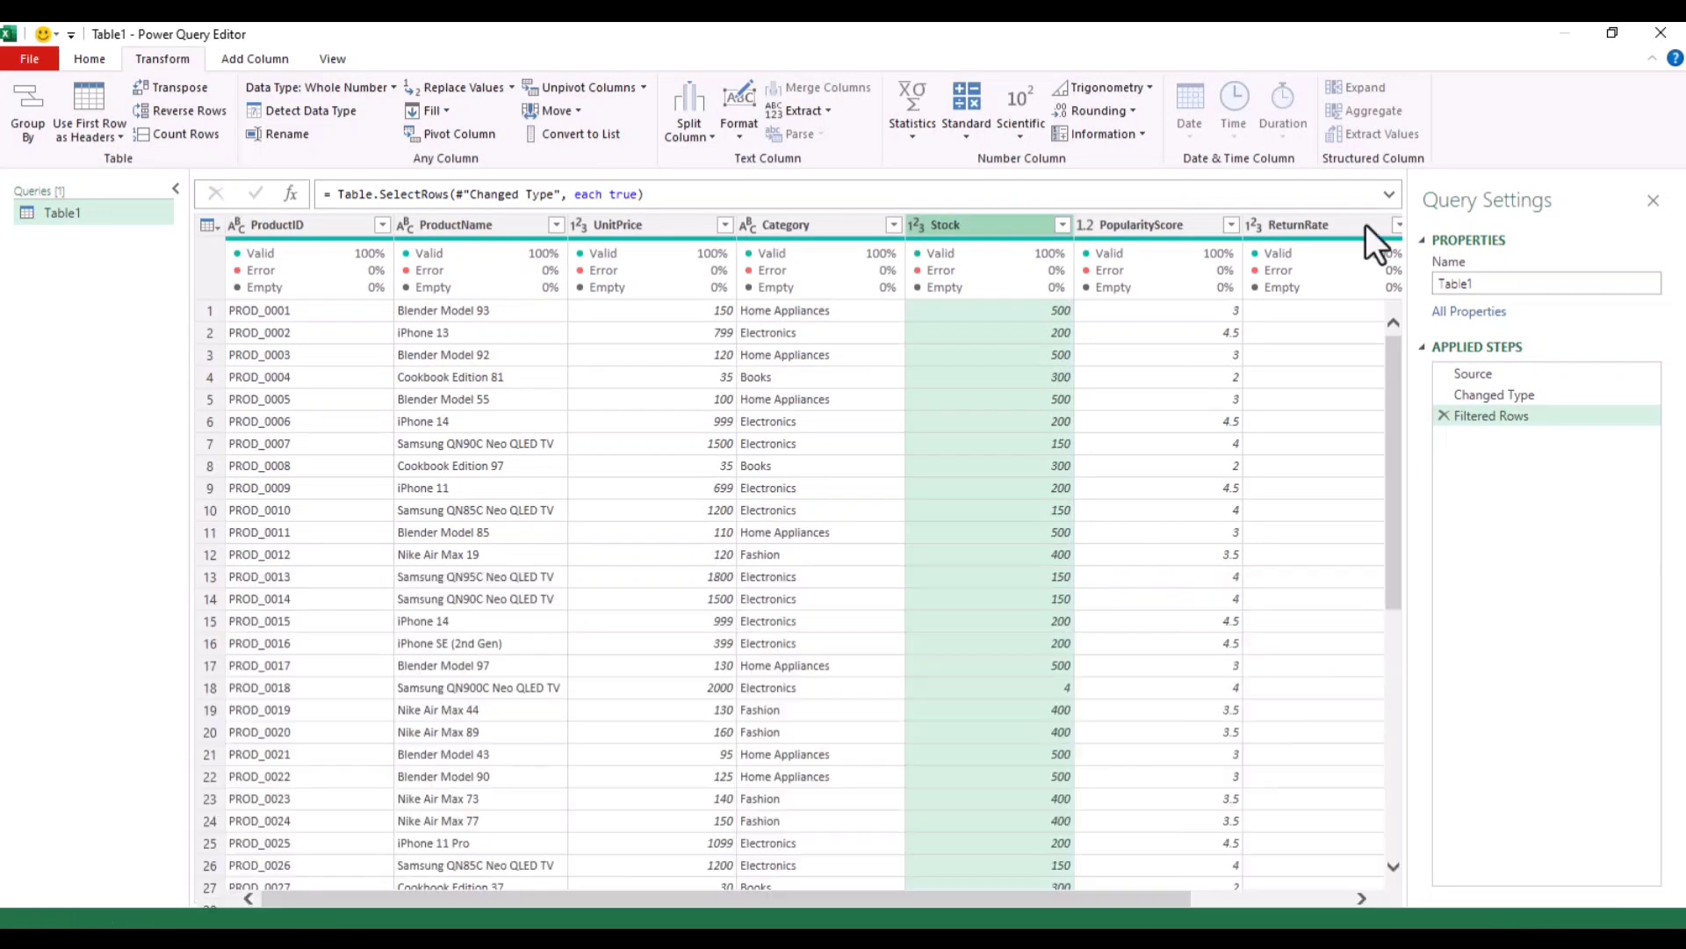
# - Replace the value 10.5 with 0 in the PopularityScore column
pyautogui.click(1178, 226)
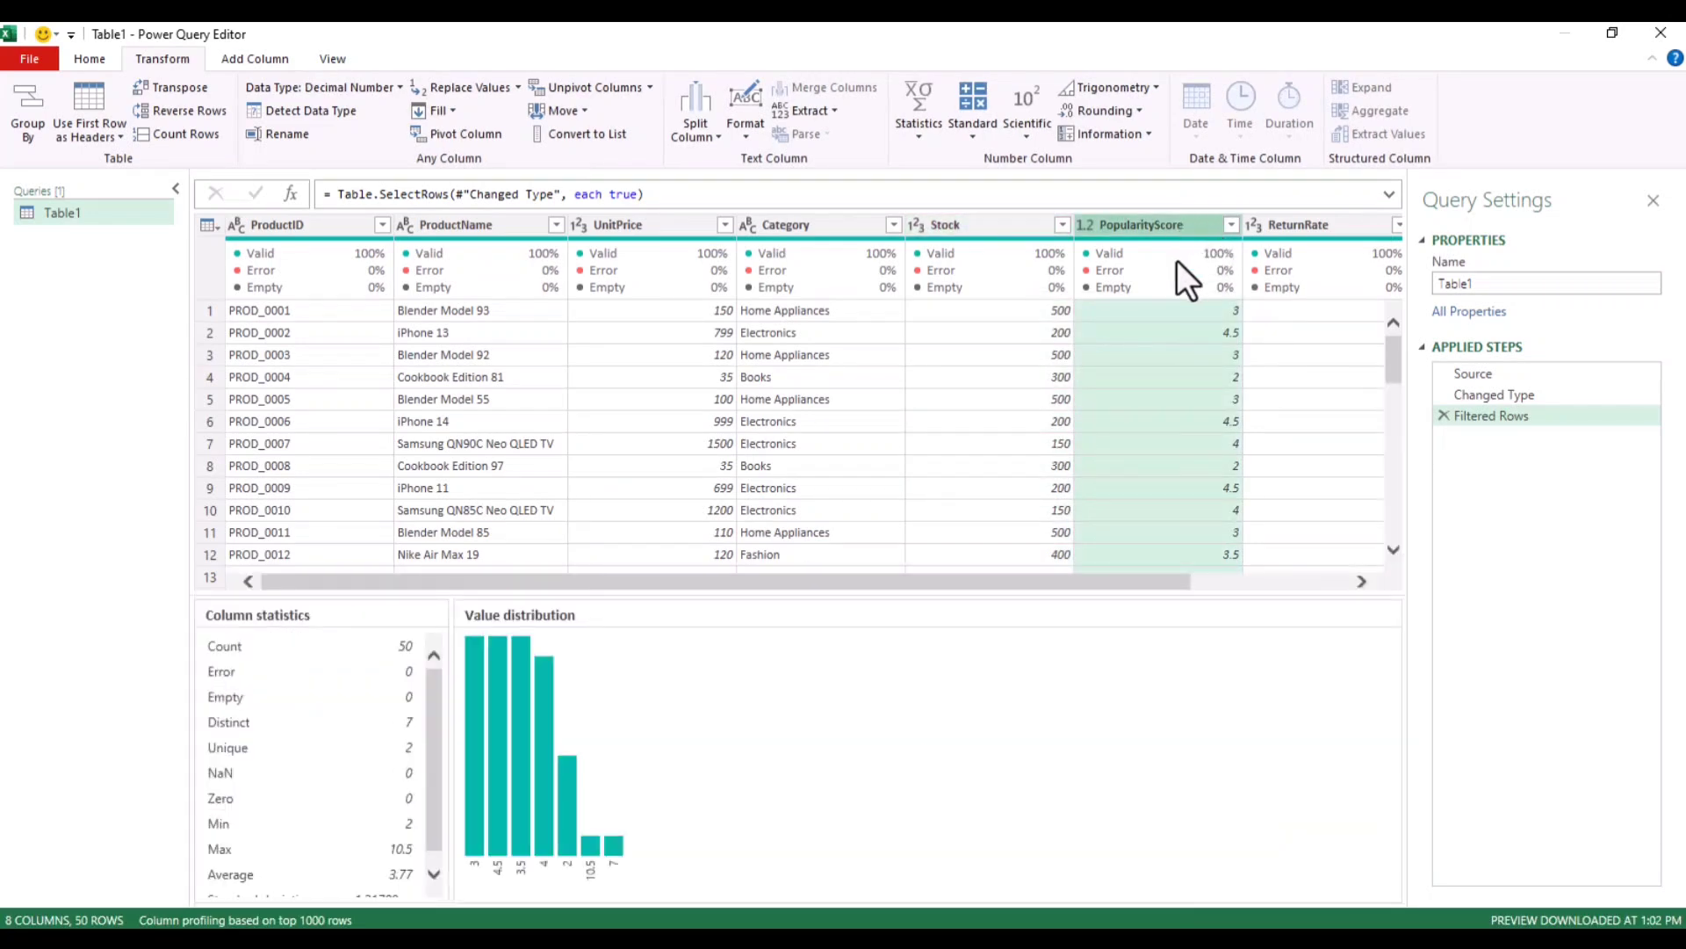
pyautogui.moveTo(1152, 291)
# - Apply the ReturnRate filter with every value selected and examine the CostPrice column's statistics and distribution
pyautogui.scroll(-1, 288, 790)
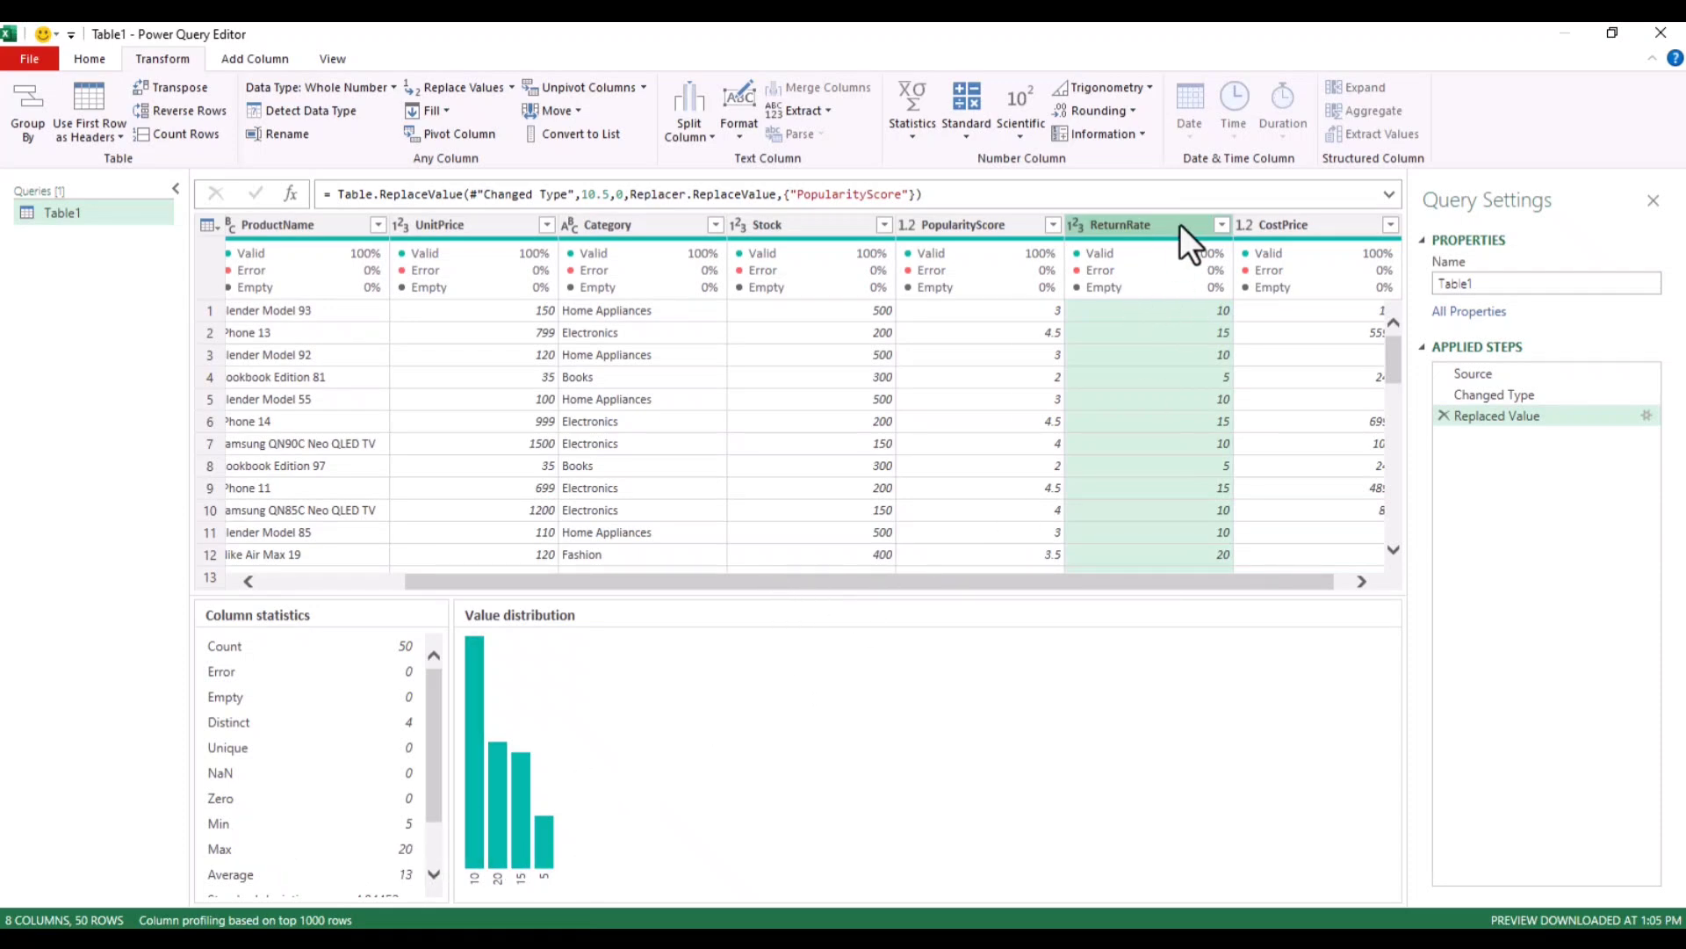
pyautogui.click(1220, 227)
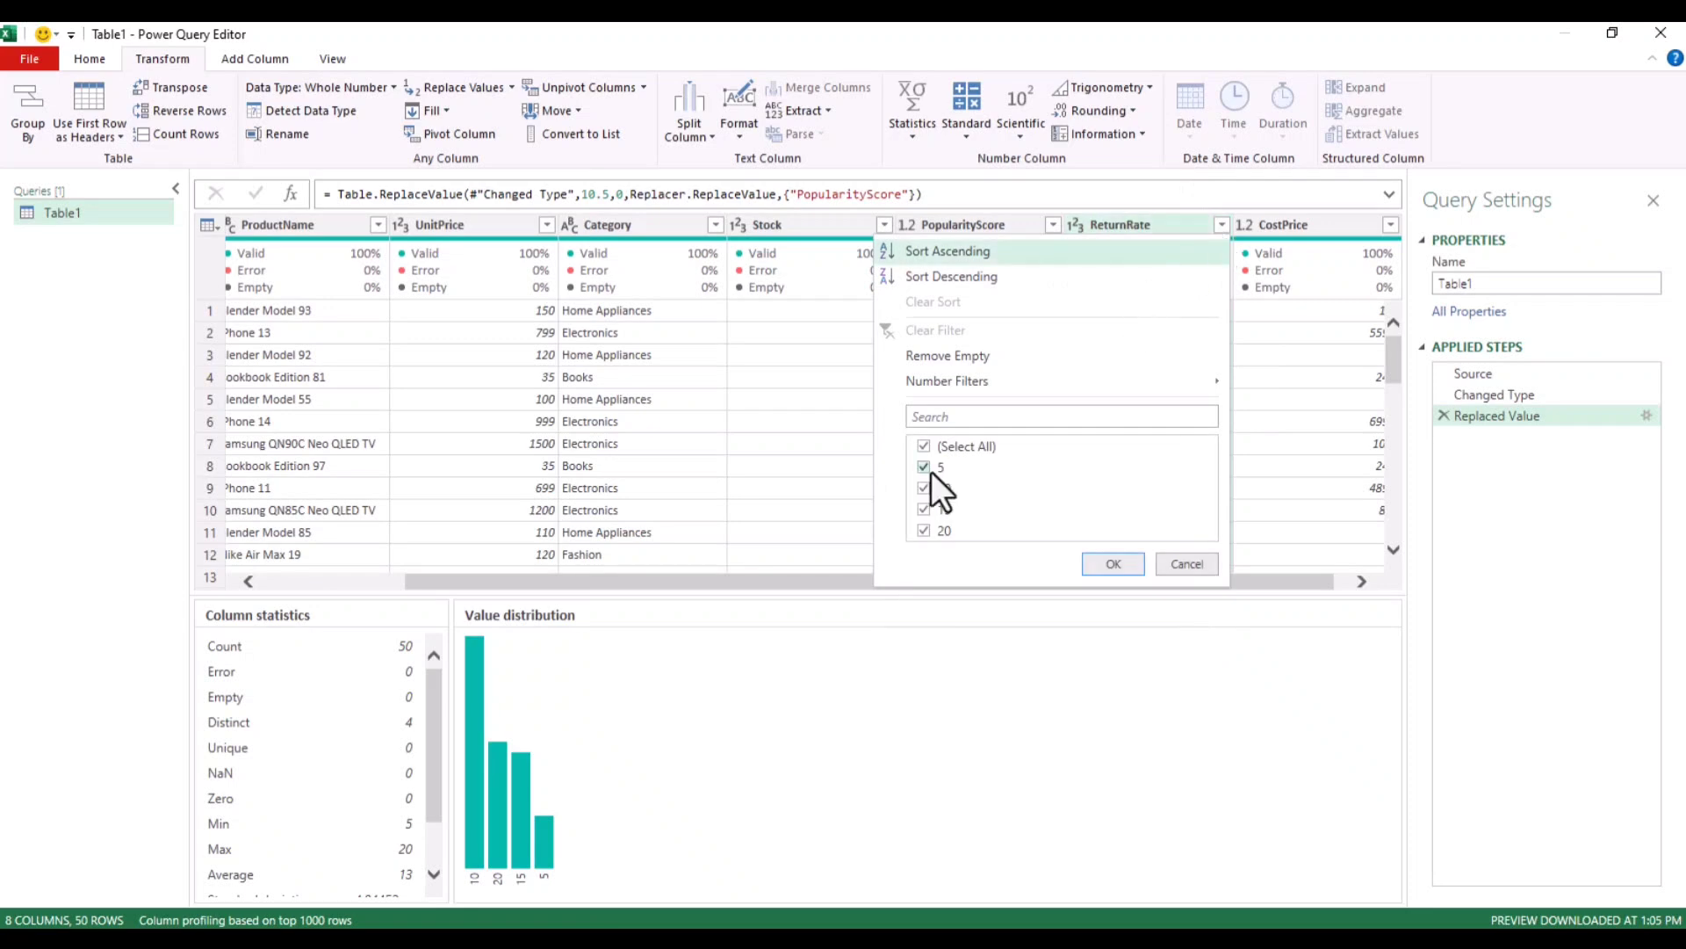
pyautogui.click(1095, 562)
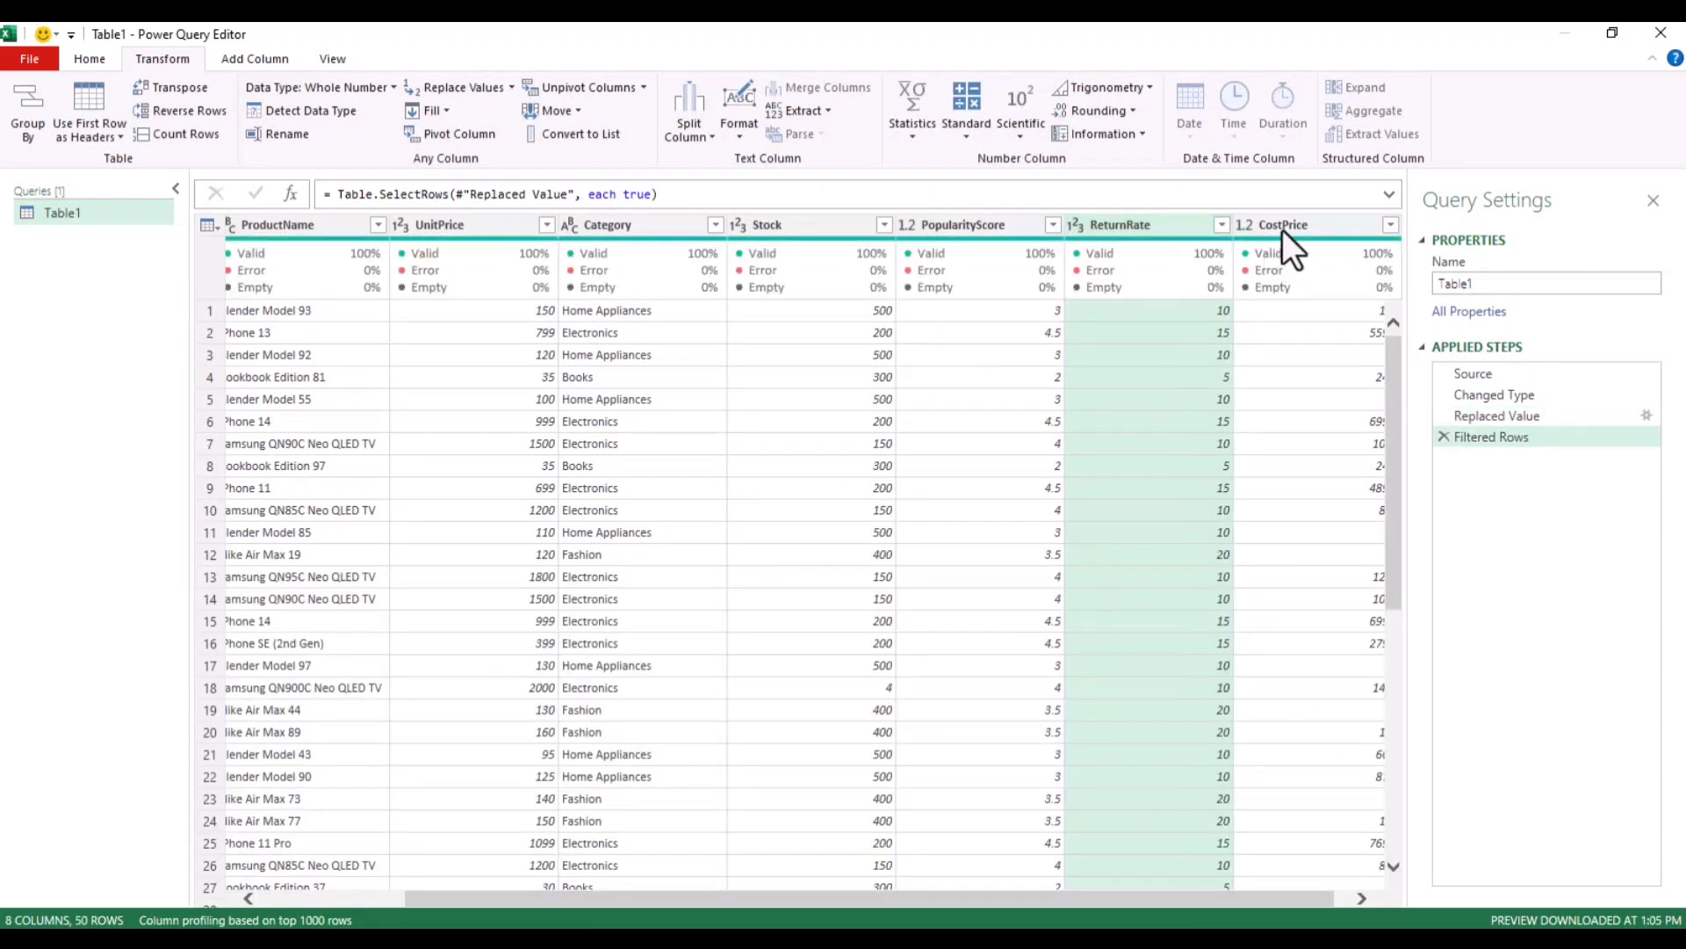
pyautogui.click(1284, 220)
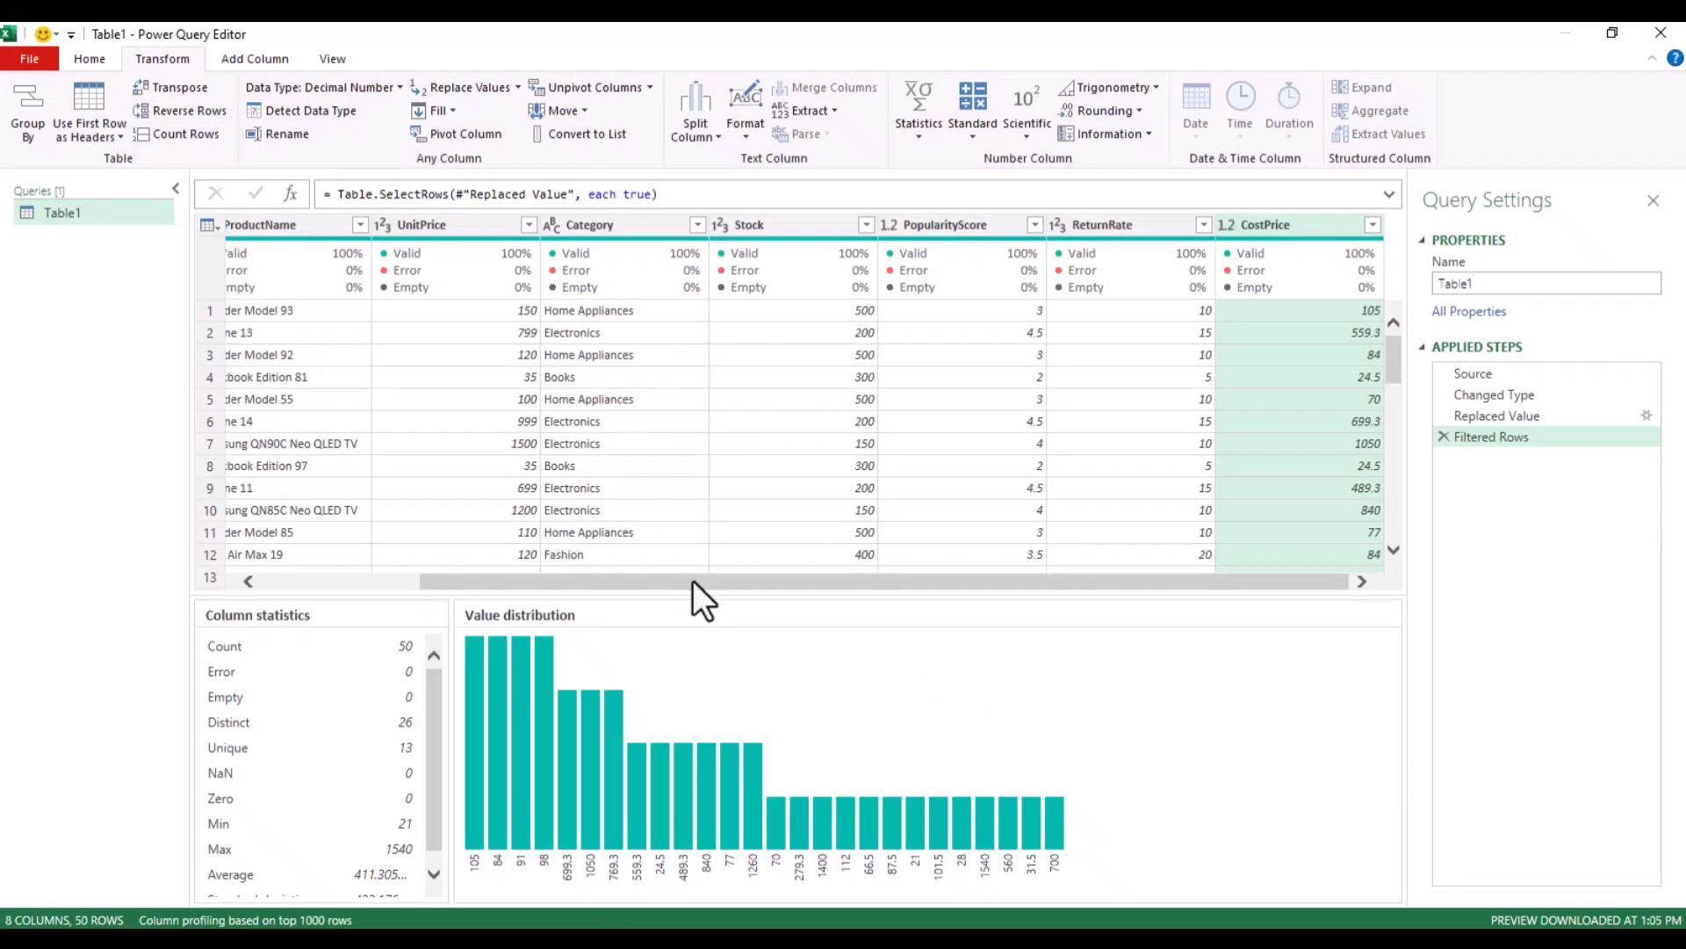
# - Recheck the product columns and the CostPrice statistics, and load the cleaned query into a worksheet of the product workbook
pyautogui.moveTo(694, 582); pyautogui.dragTo(456, 572)
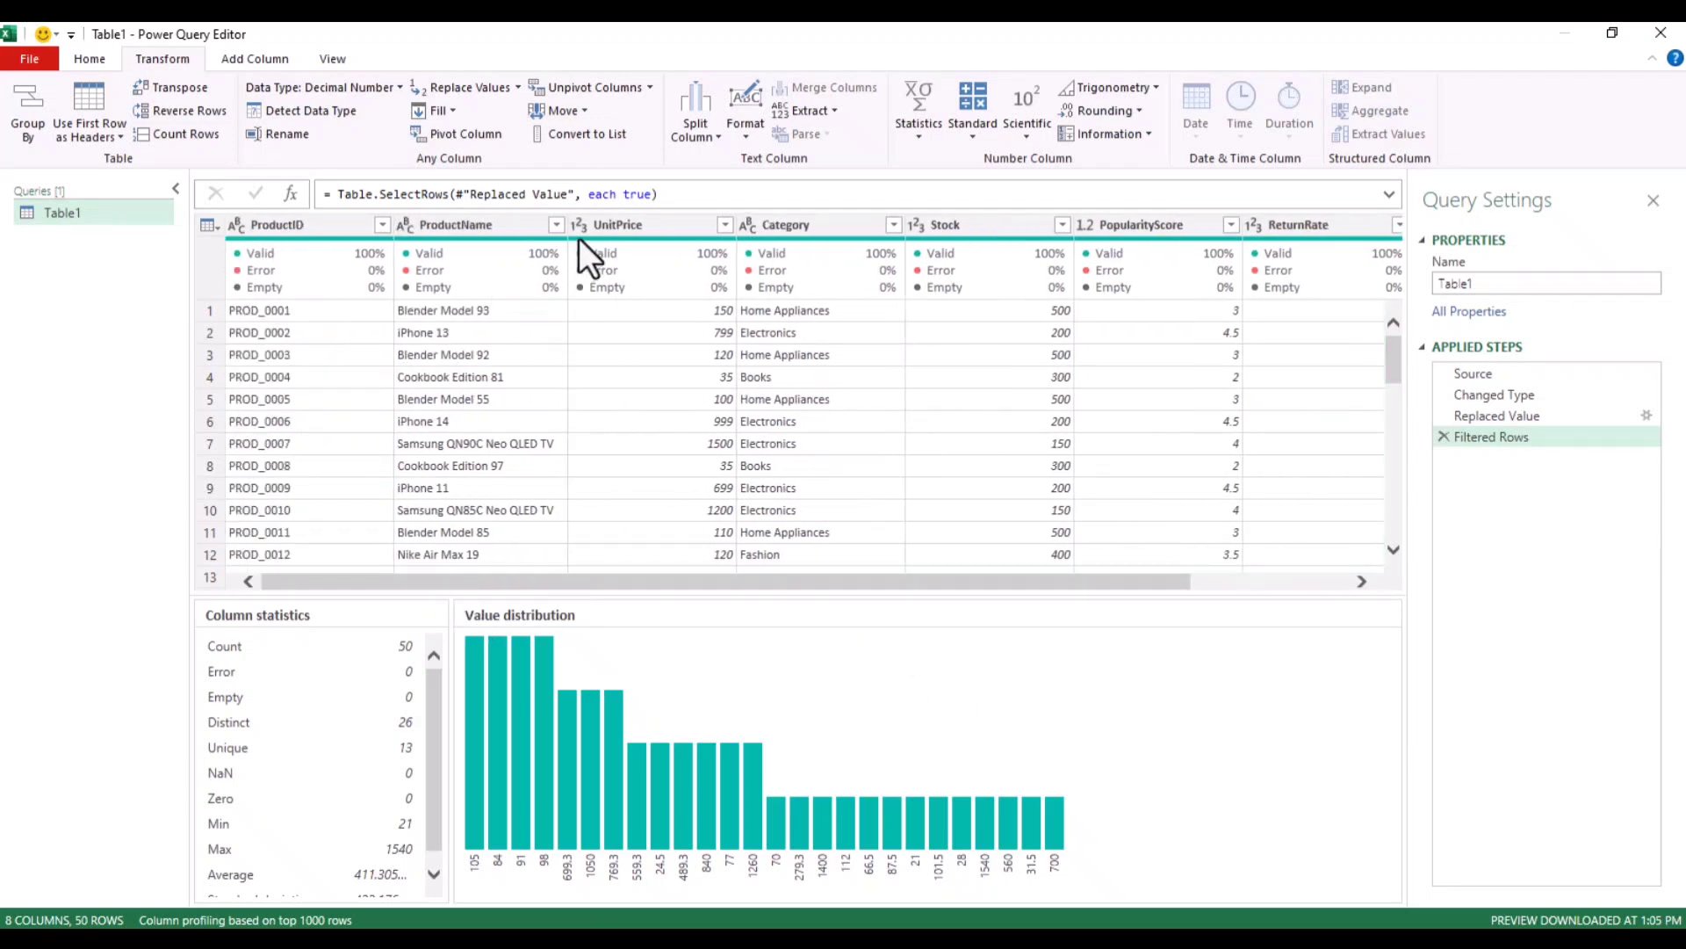
pyautogui.moveTo(578, 582); pyautogui.dragTo(736, 580)
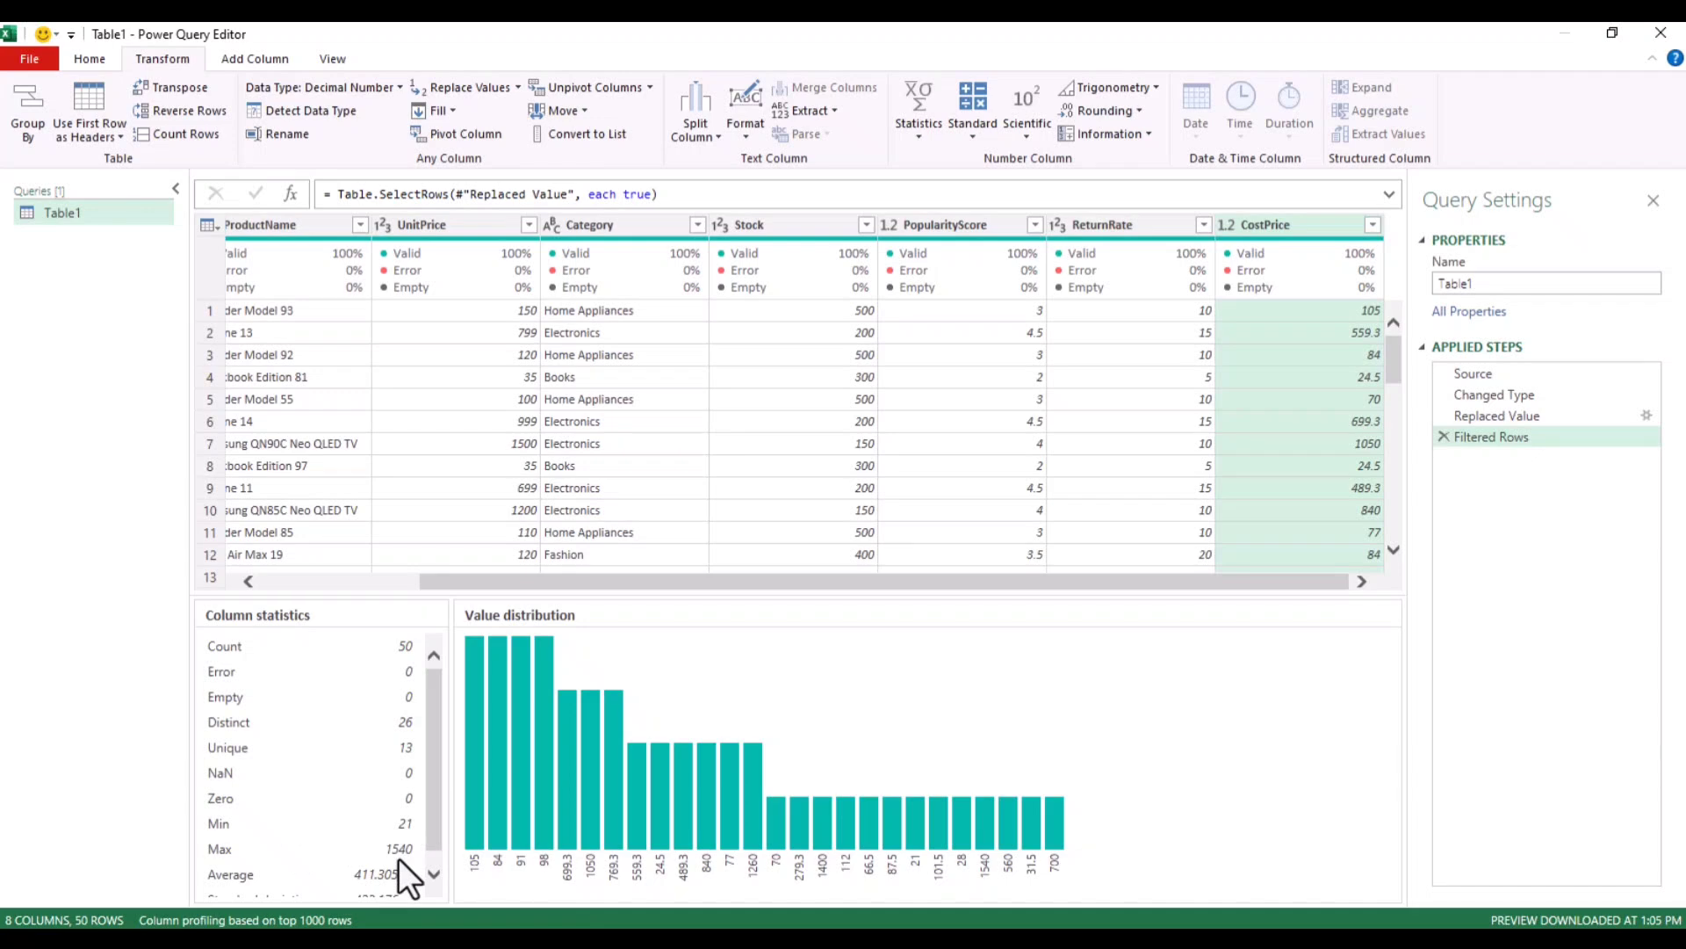
pyautogui.scroll(-1, 399, 859)
pyautogui.scroll(1, 399, 859)
pyautogui.click(87, 55)
pyautogui.click(26, 110)
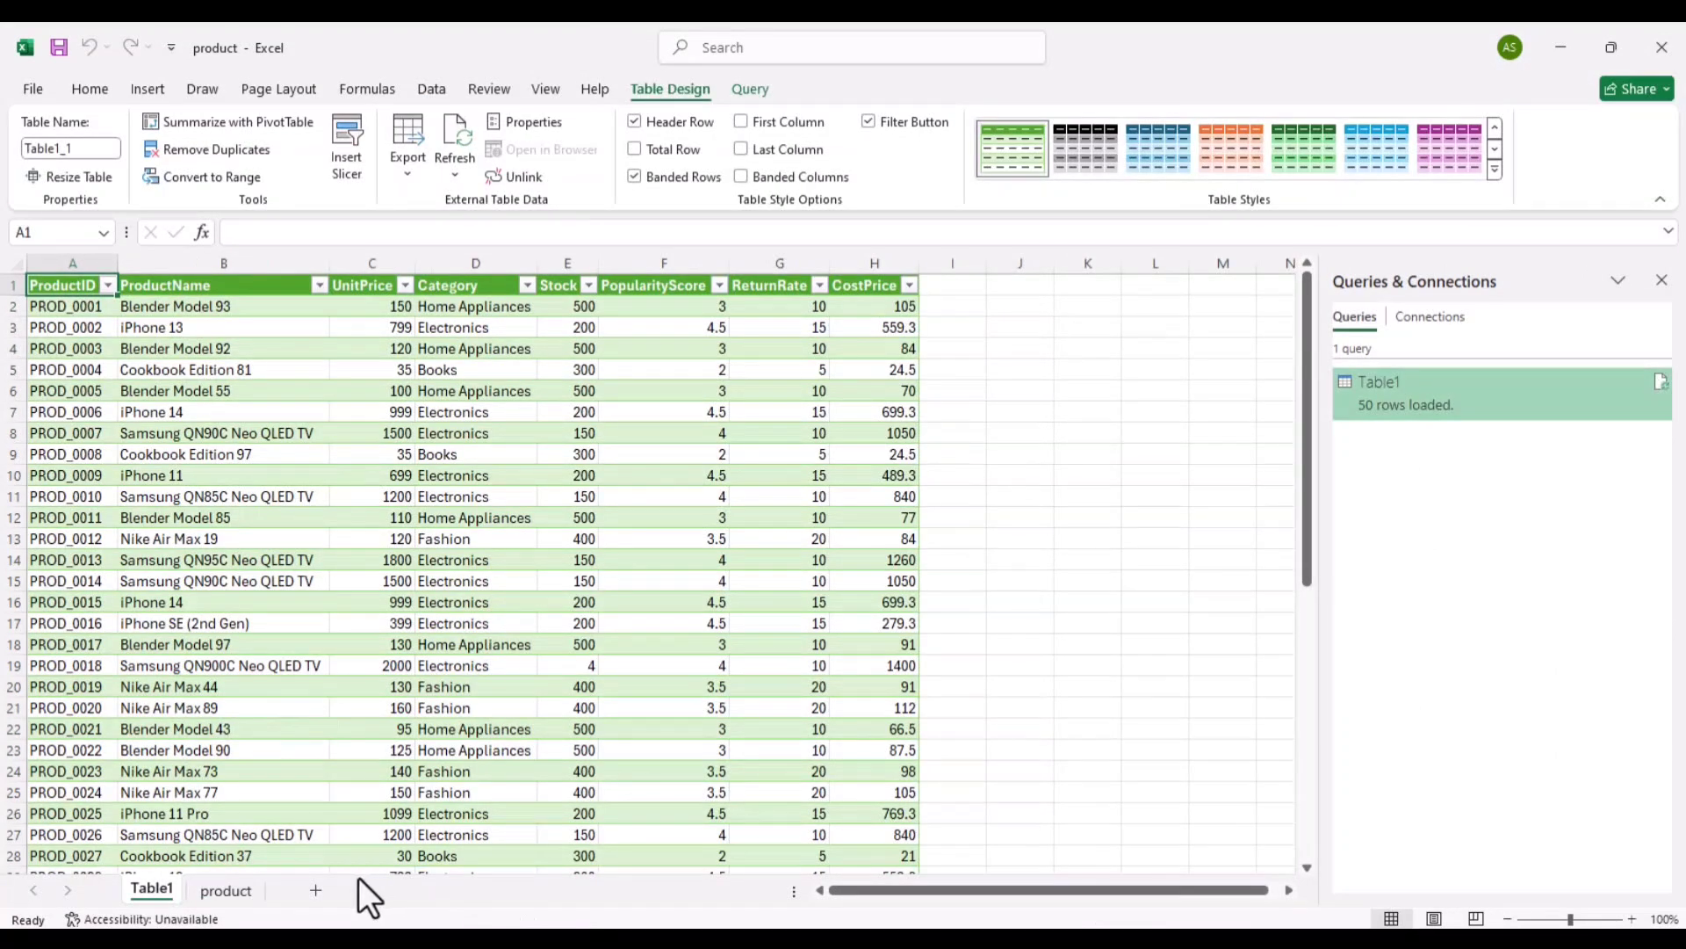
# - Compare the product sheet with the loaded Table1 sheet and move Table1 into a new workbook
pyautogui.click(215, 890)
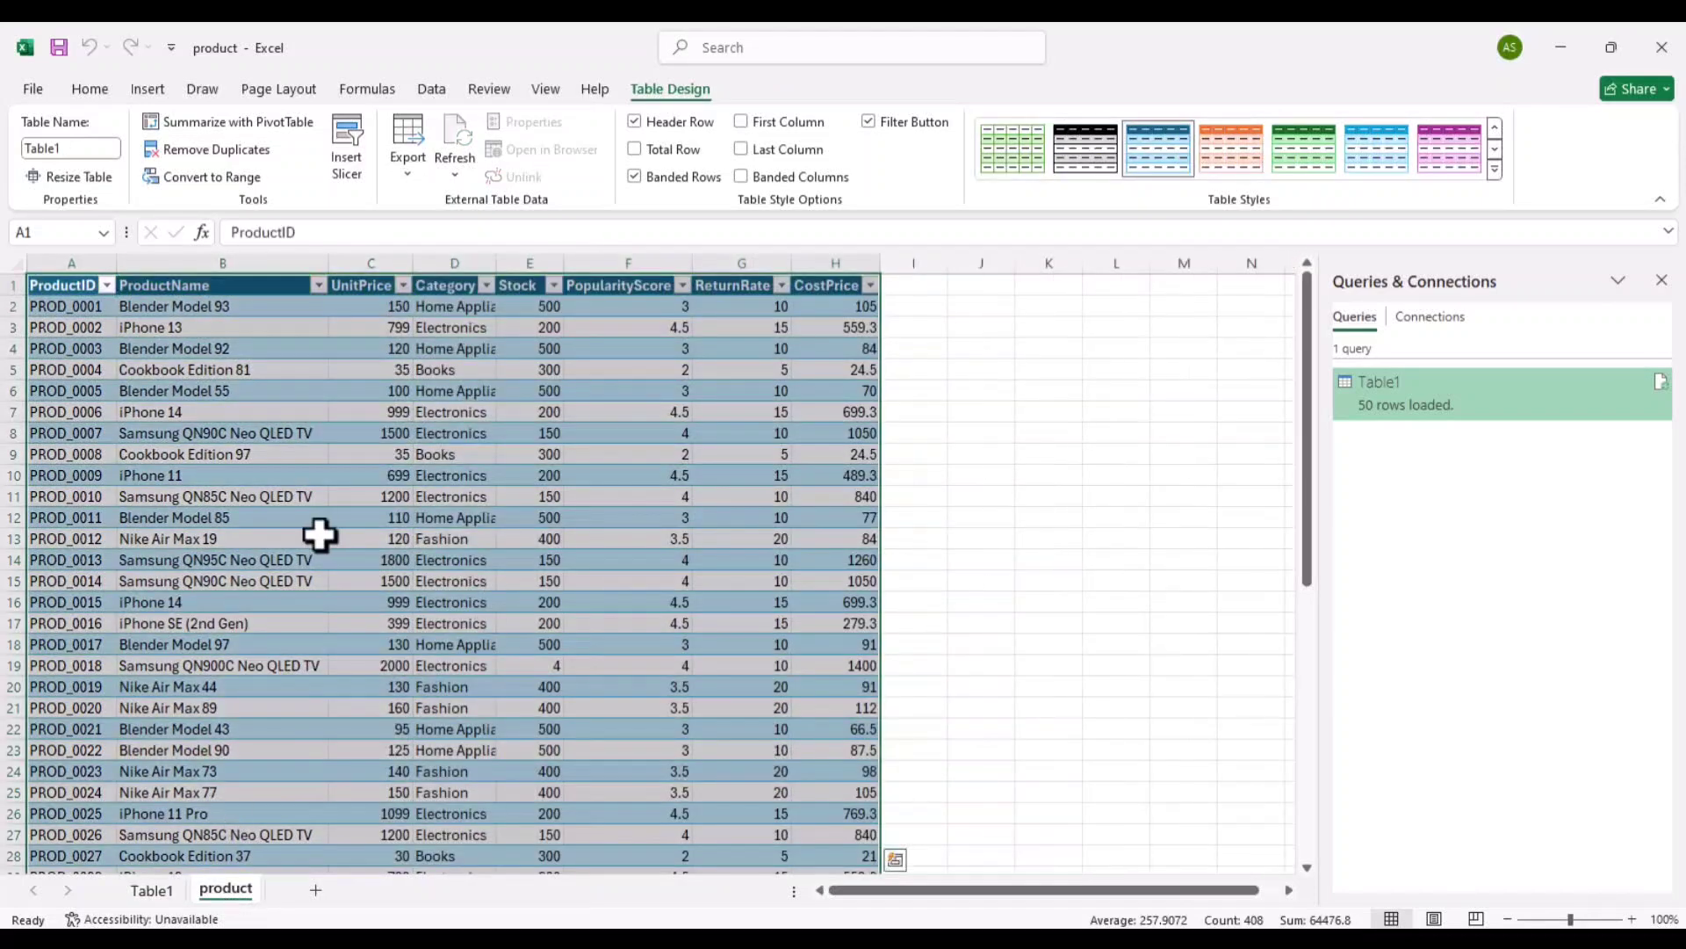
pyautogui.click(150, 894)
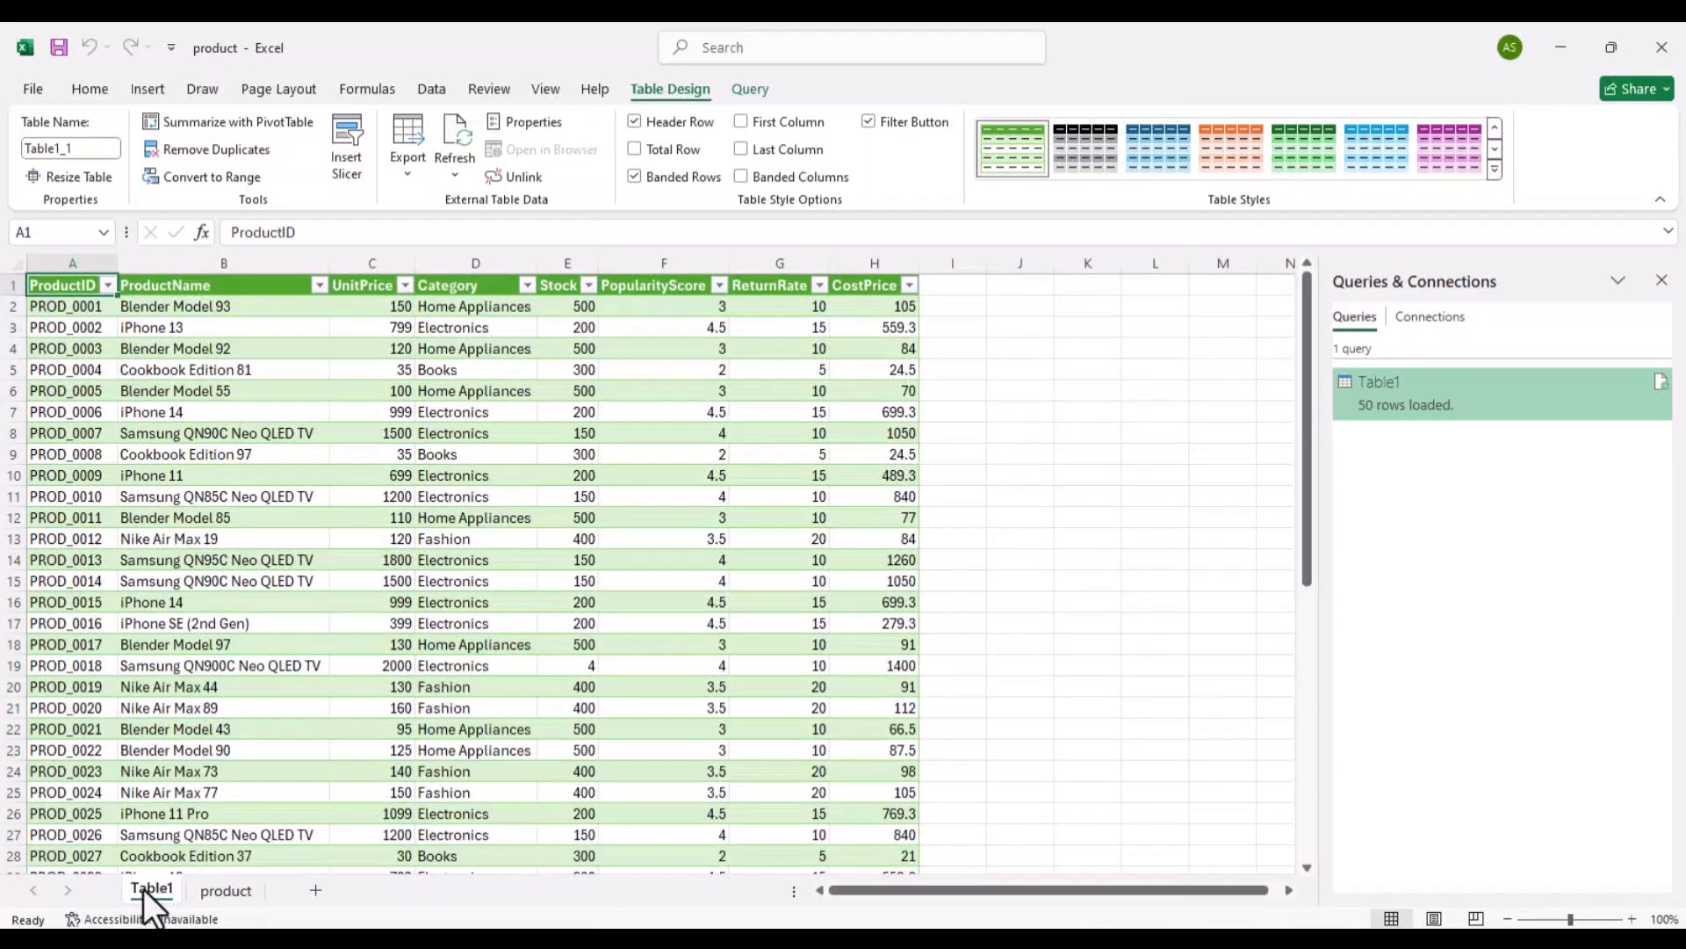
pyautogui.rightClick(147, 889)
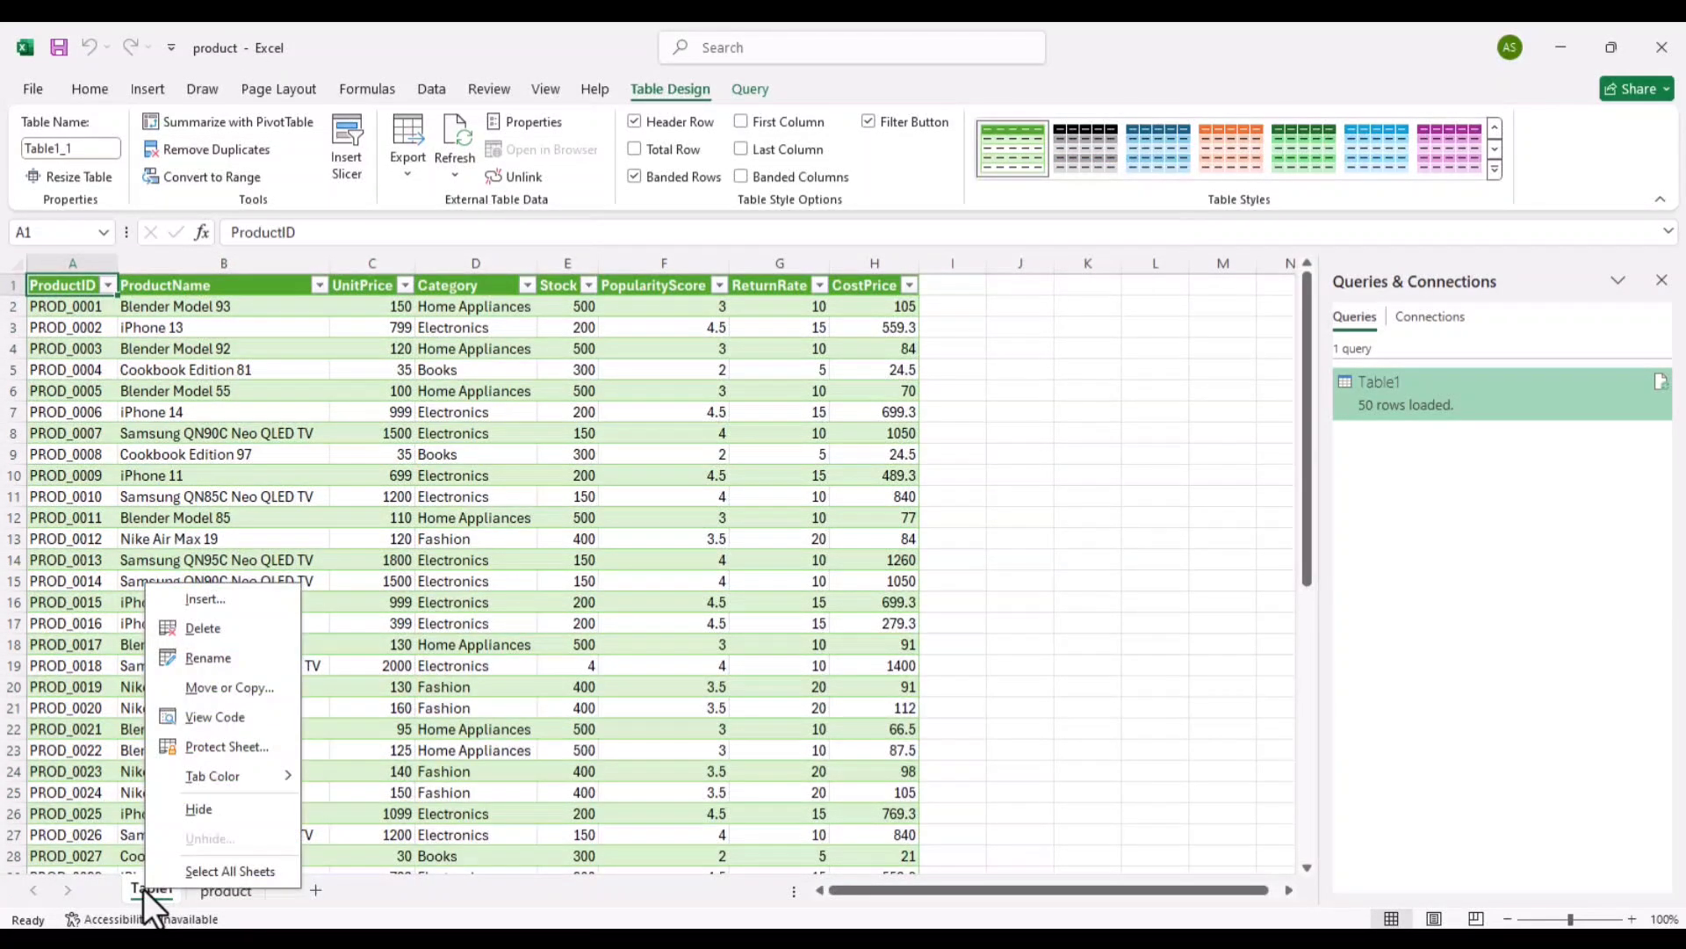
pyautogui.click(249, 696)
pyautogui.click(324, 647)
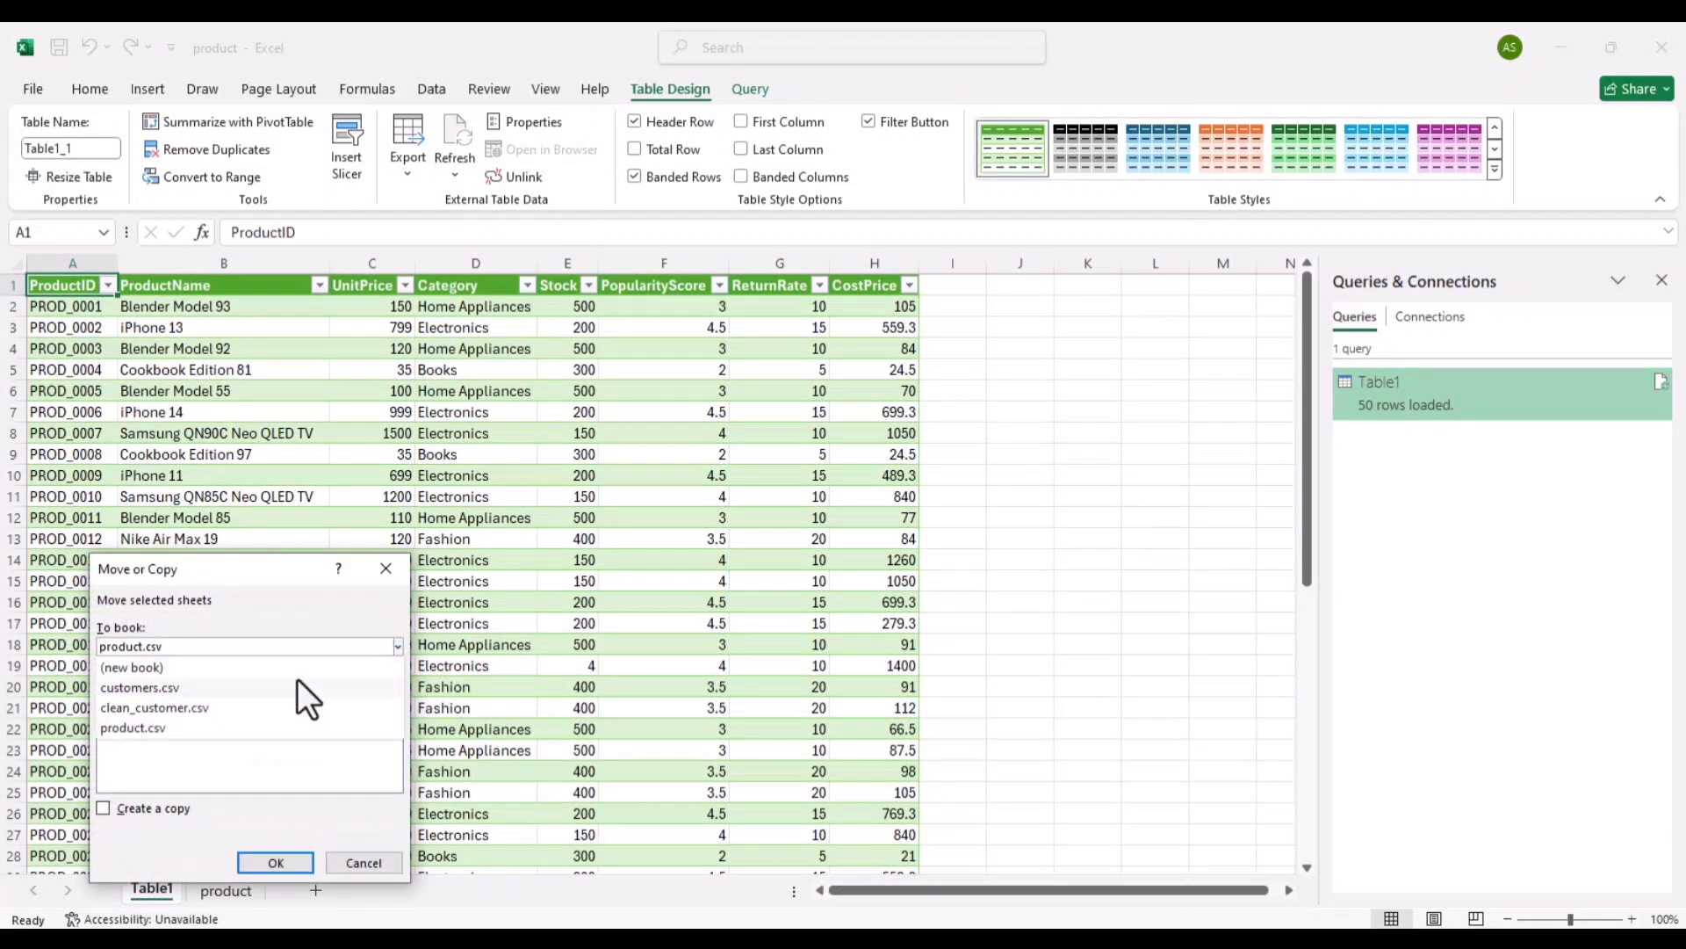
pyautogui.click(283, 671)
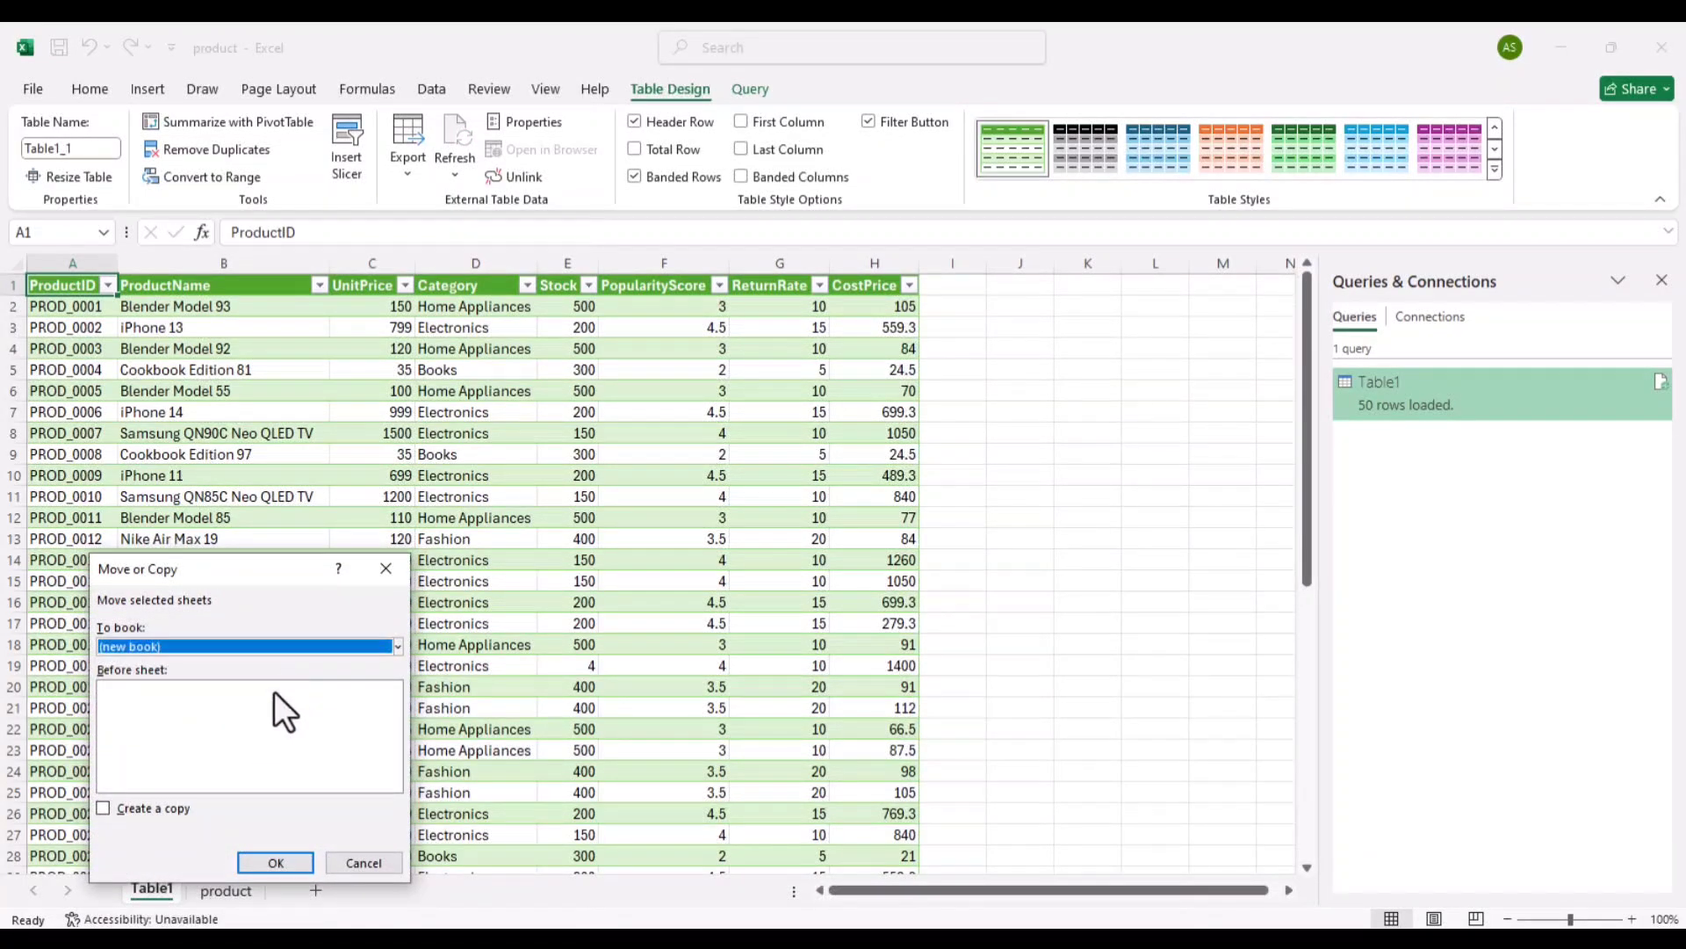
pyautogui.click(276, 862)
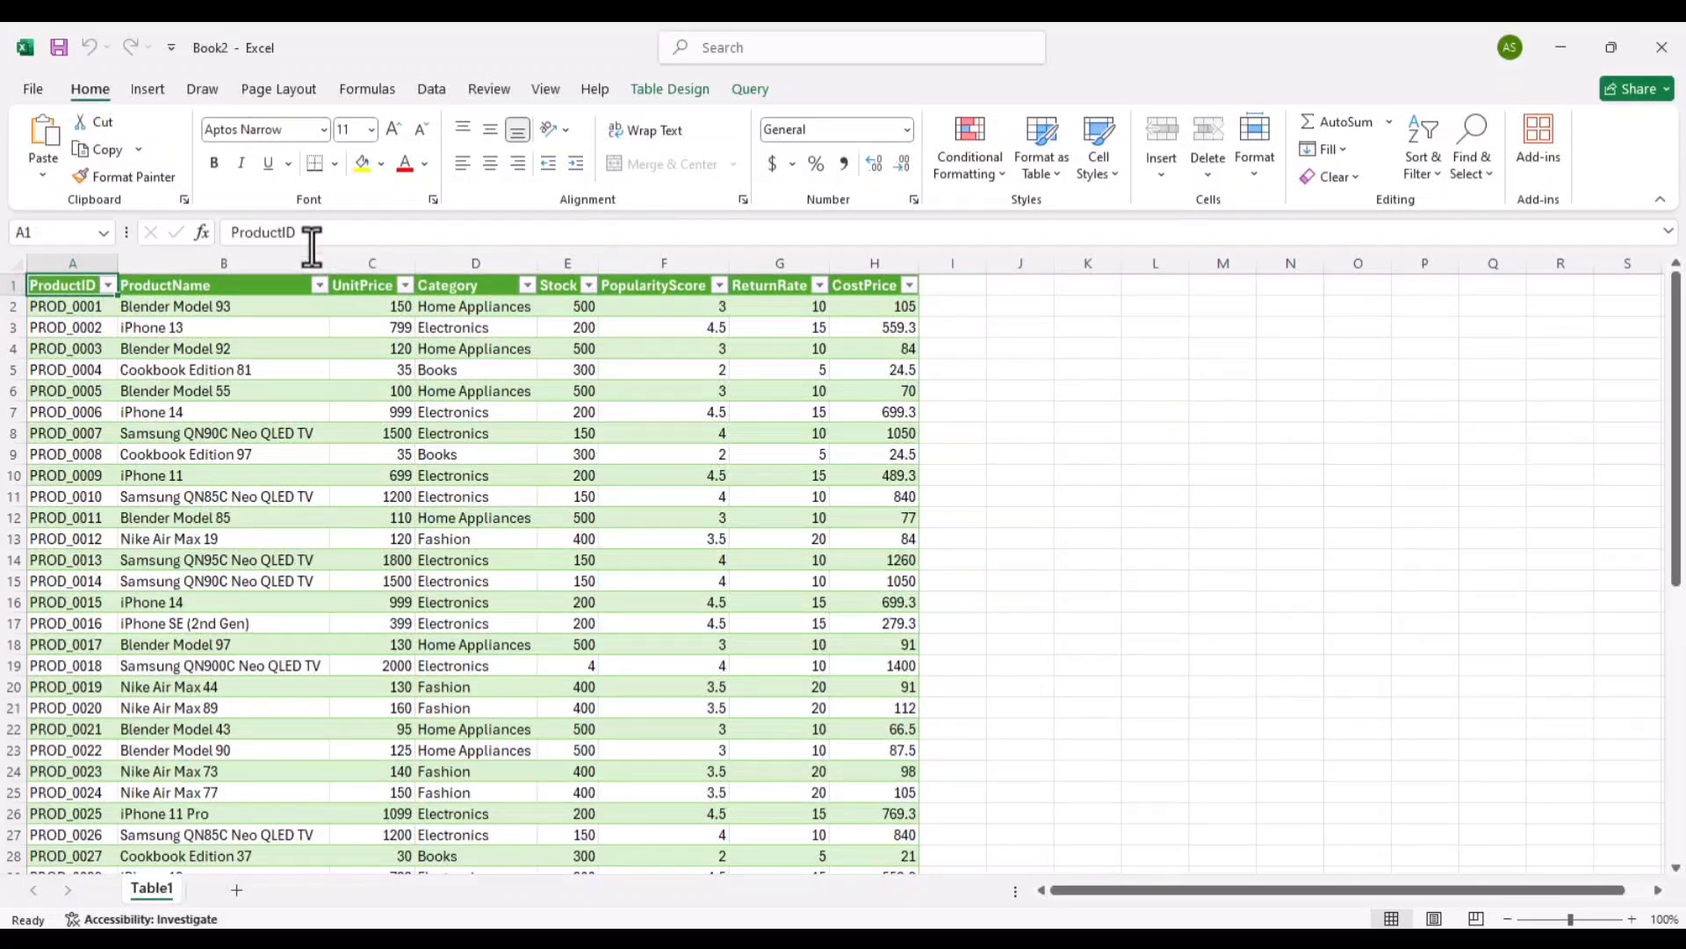
# - Save the new workbook in the data folder on this PC as clean_product in CSV UTF-8 (Comma delimited) format
pyautogui.hotkey('ctrl', 's')
pyautogui.click(318, 483)
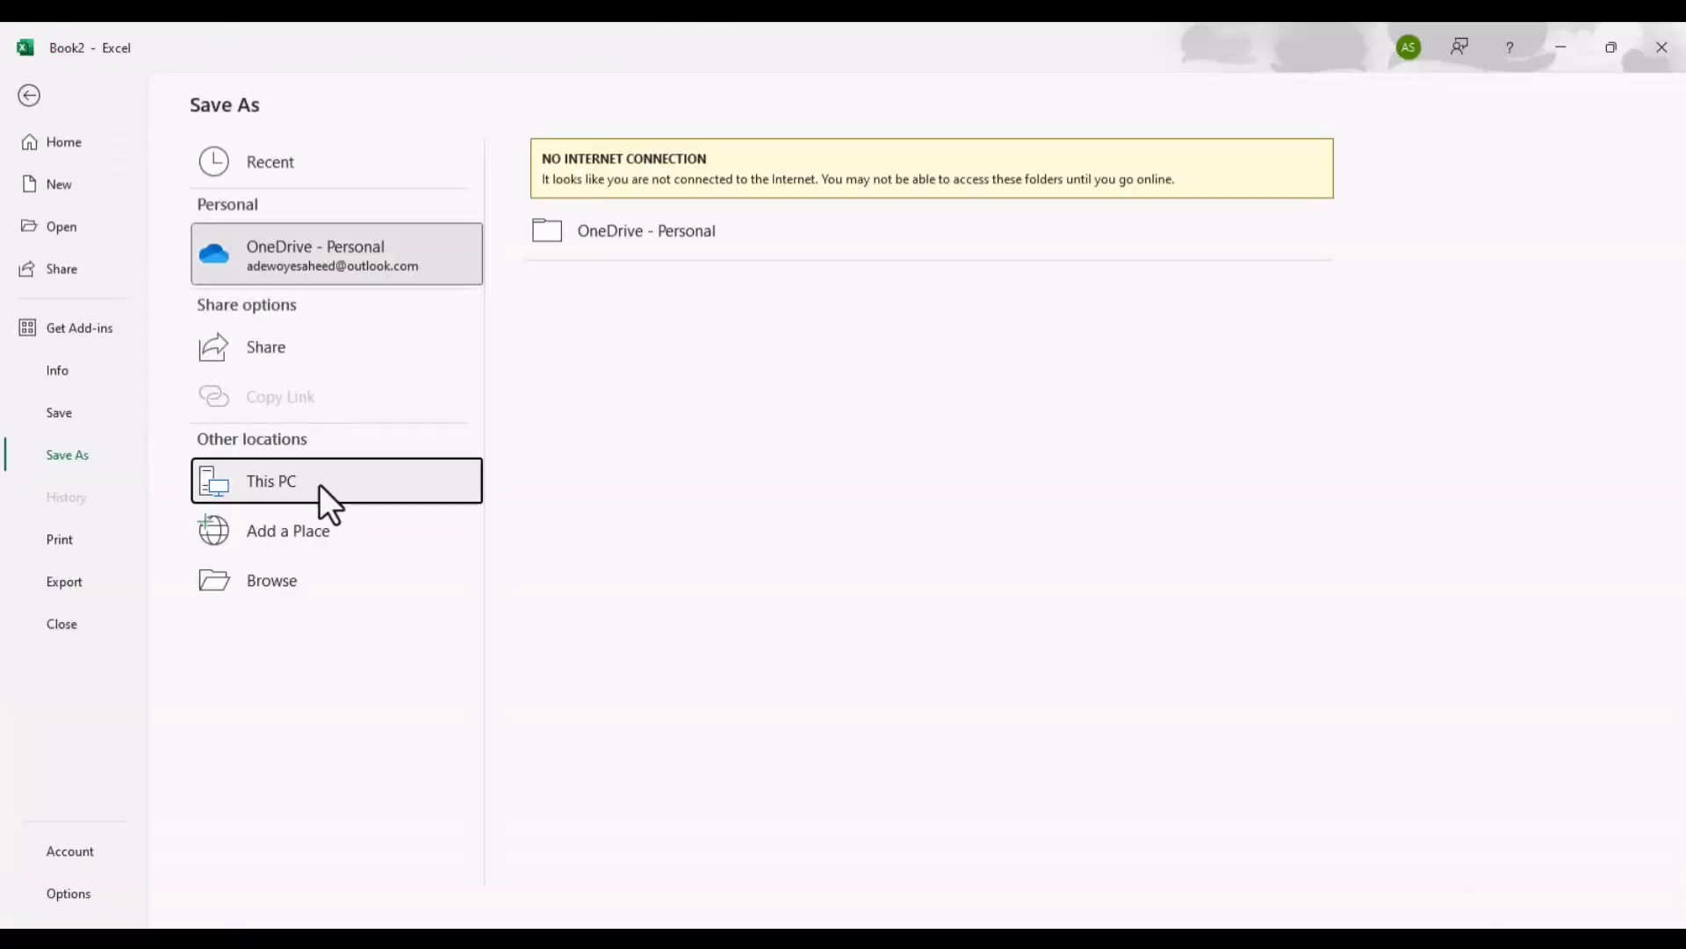
pyautogui.click(632, 262)
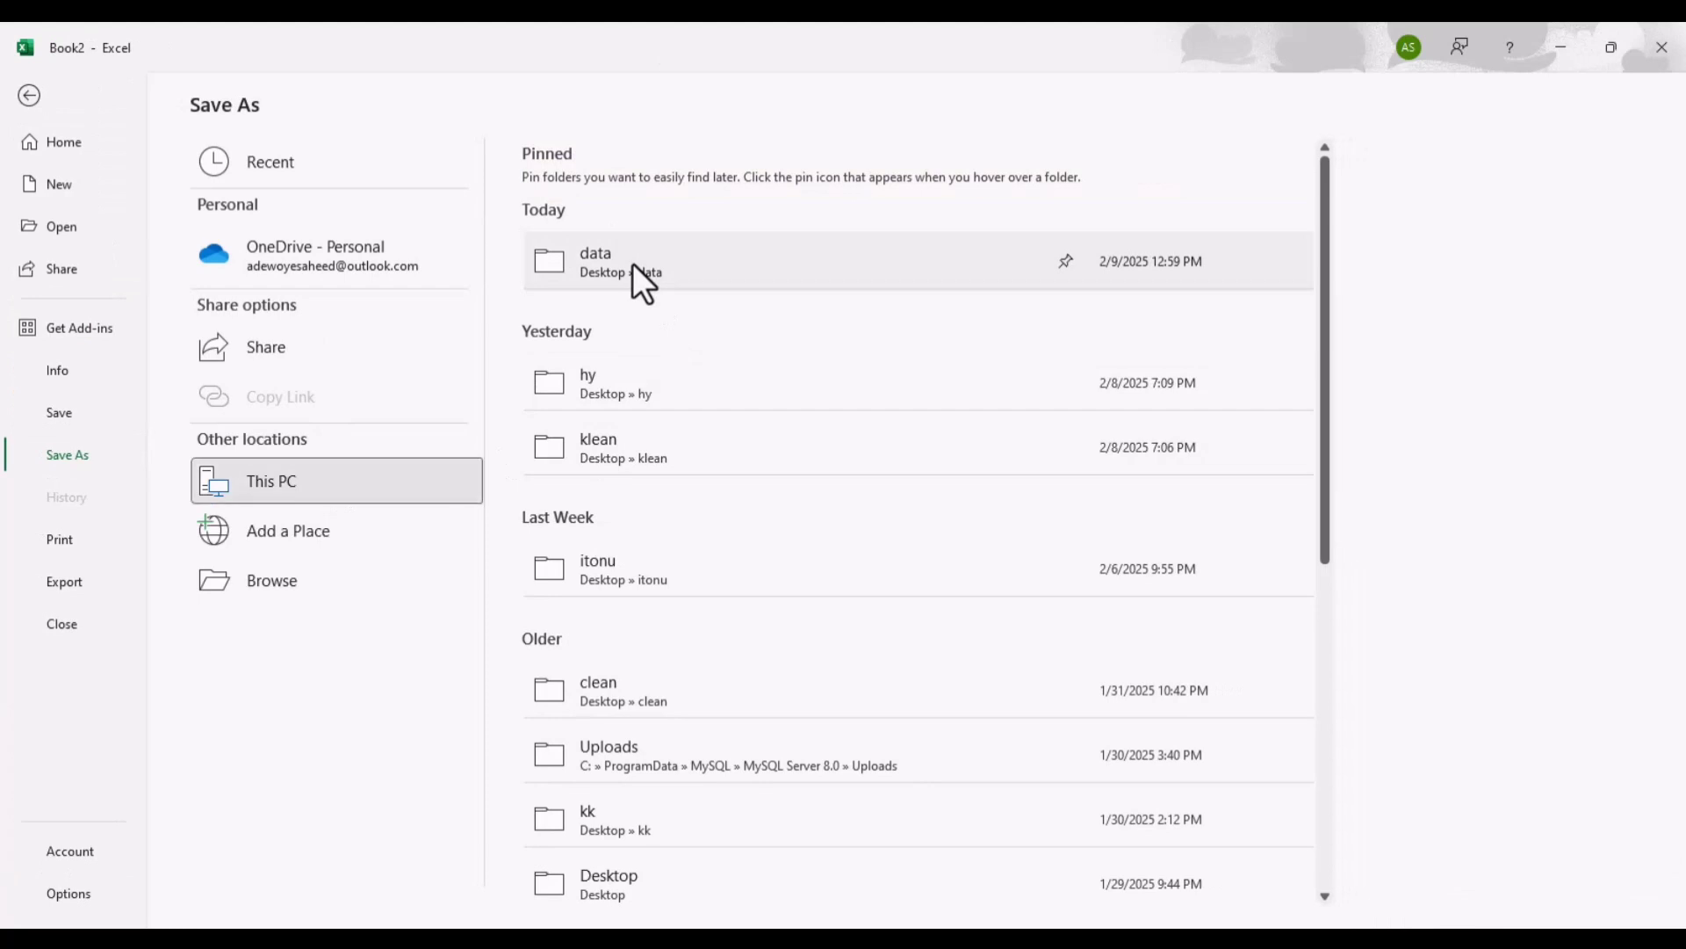
pyautogui.write('c')
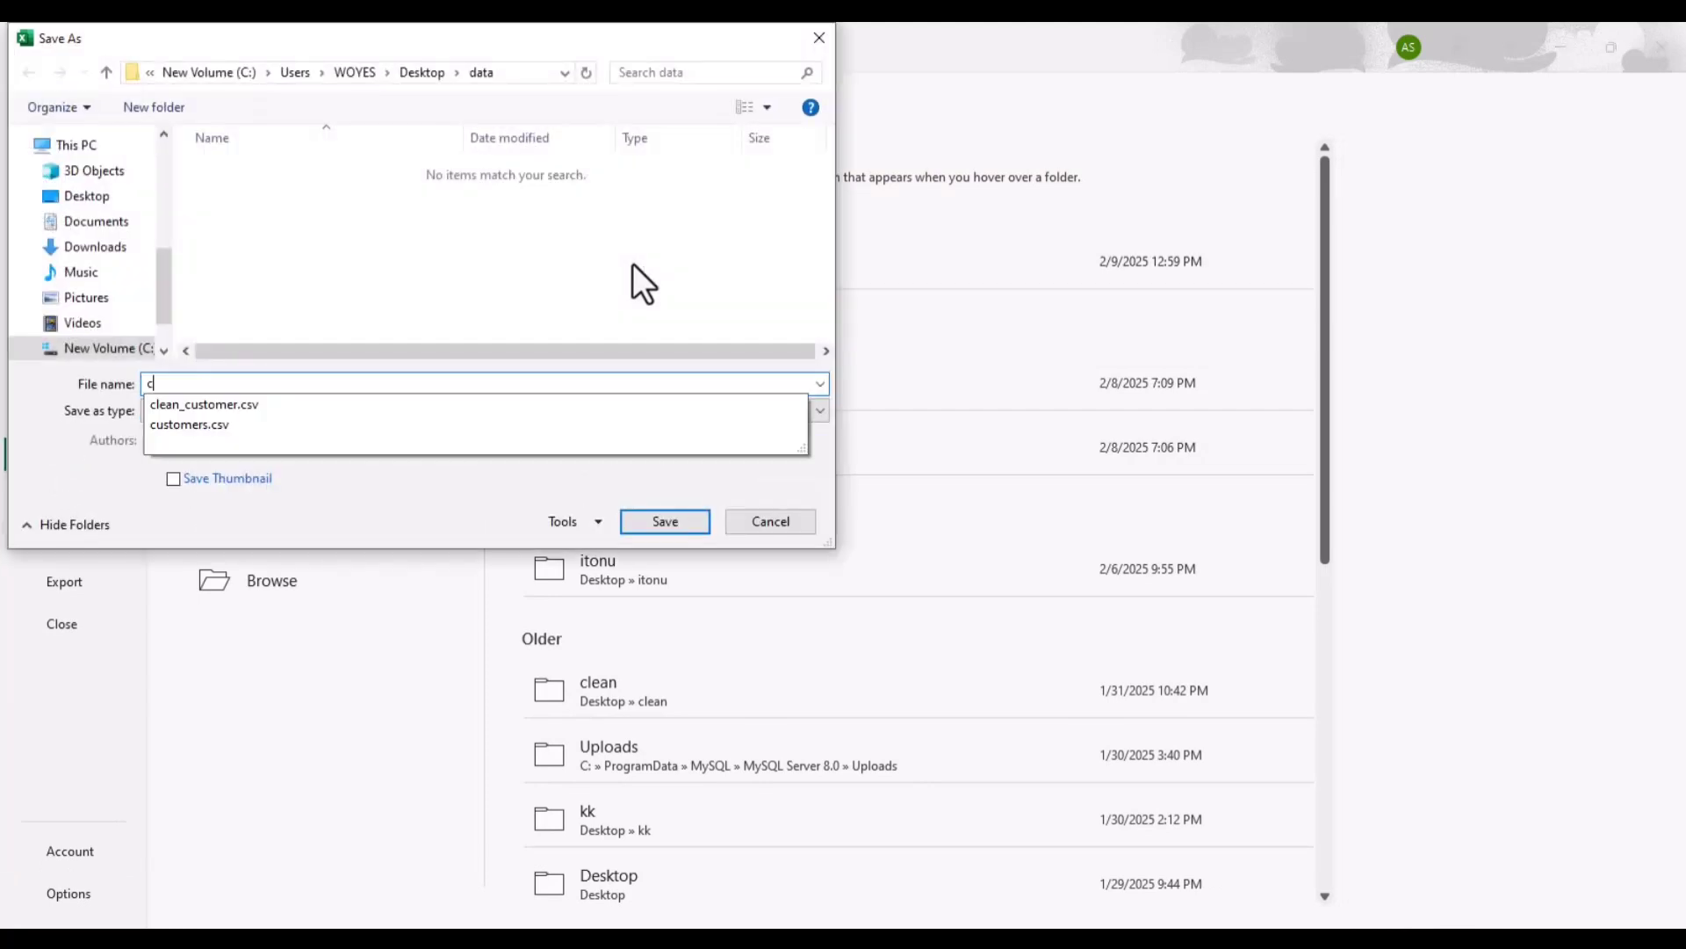
pyautogui.write('lean')
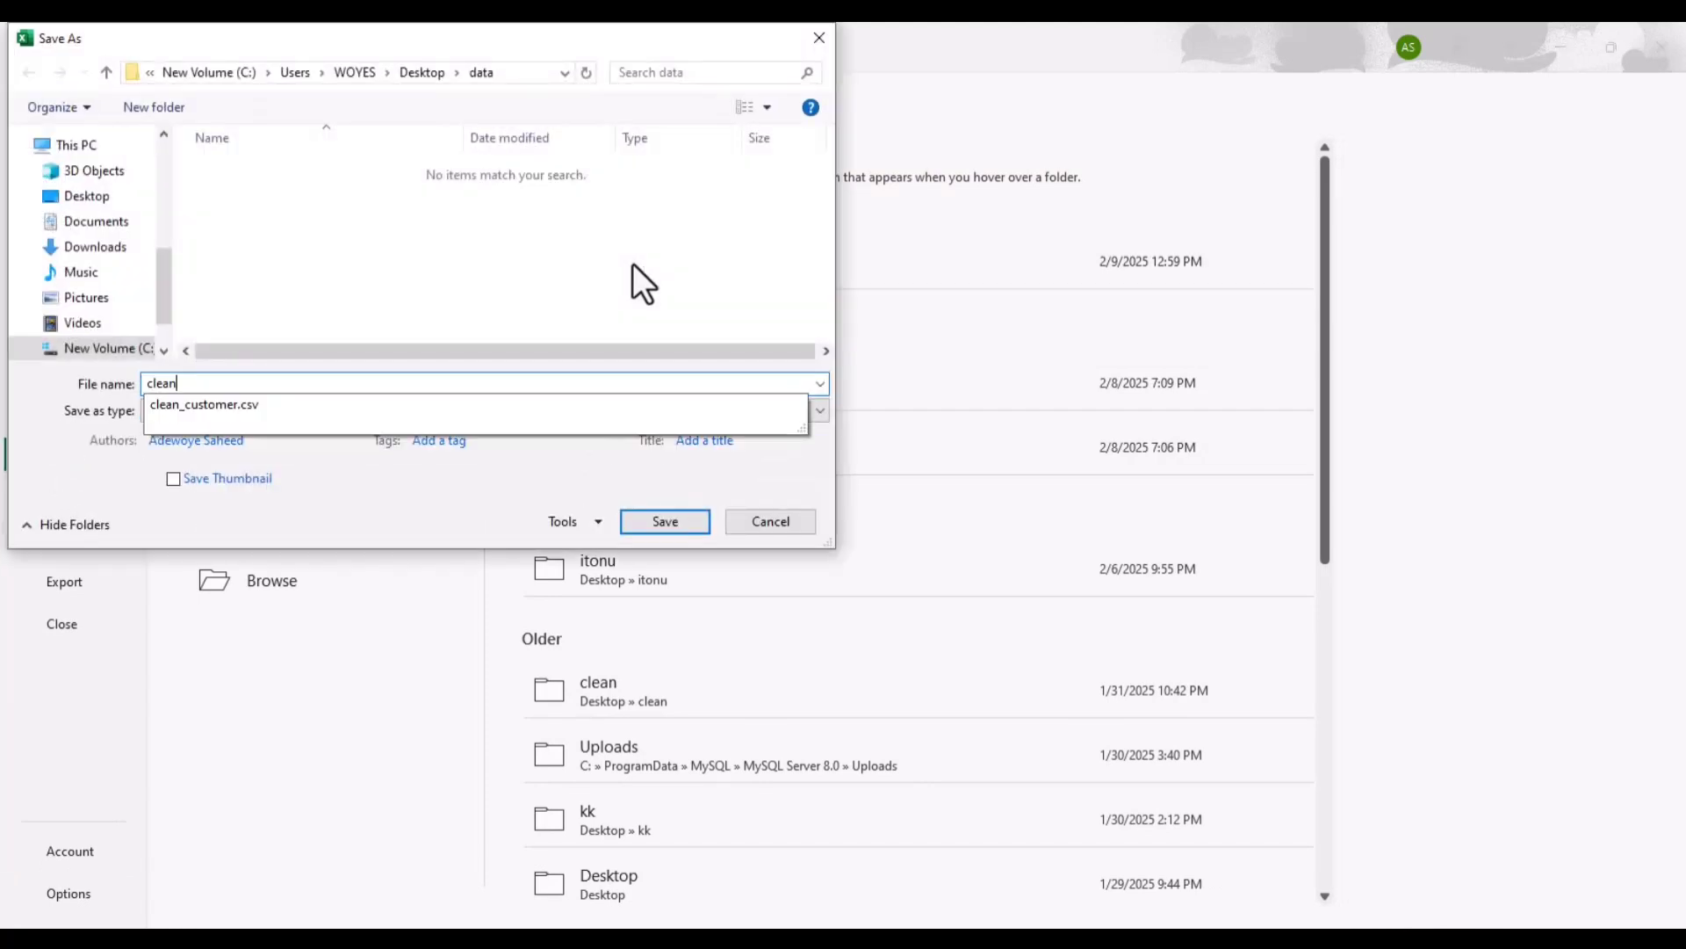
pyautogui.write('_pro')
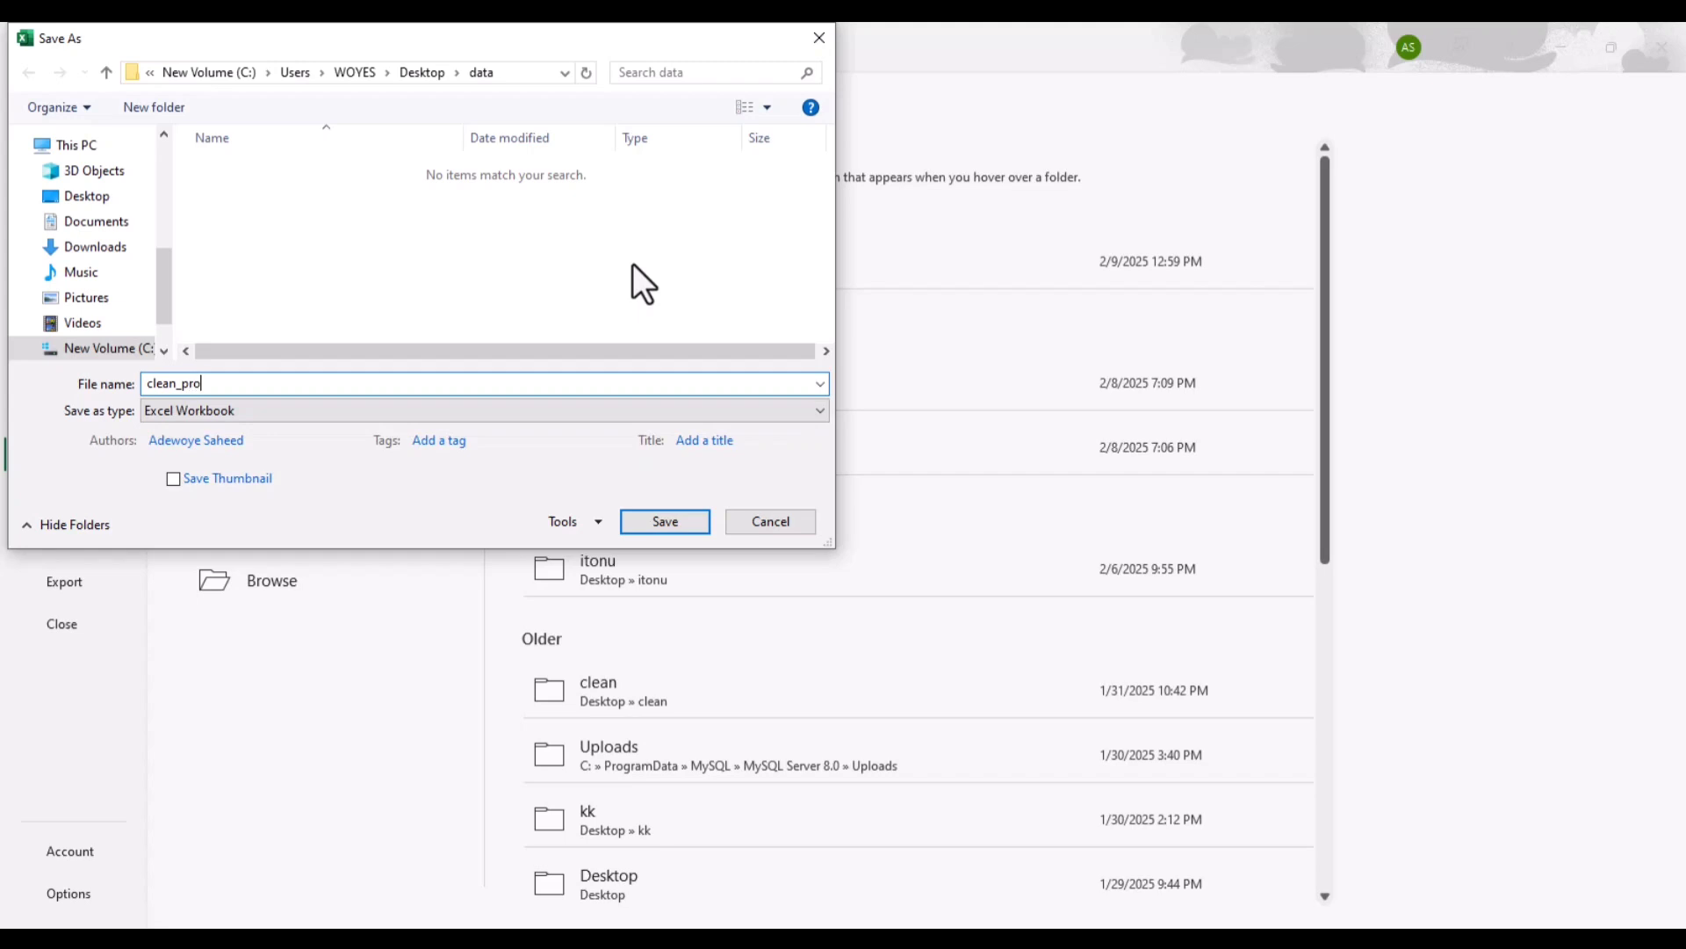
pyautogui.write('duct')
pyautogui.click(453, 414)
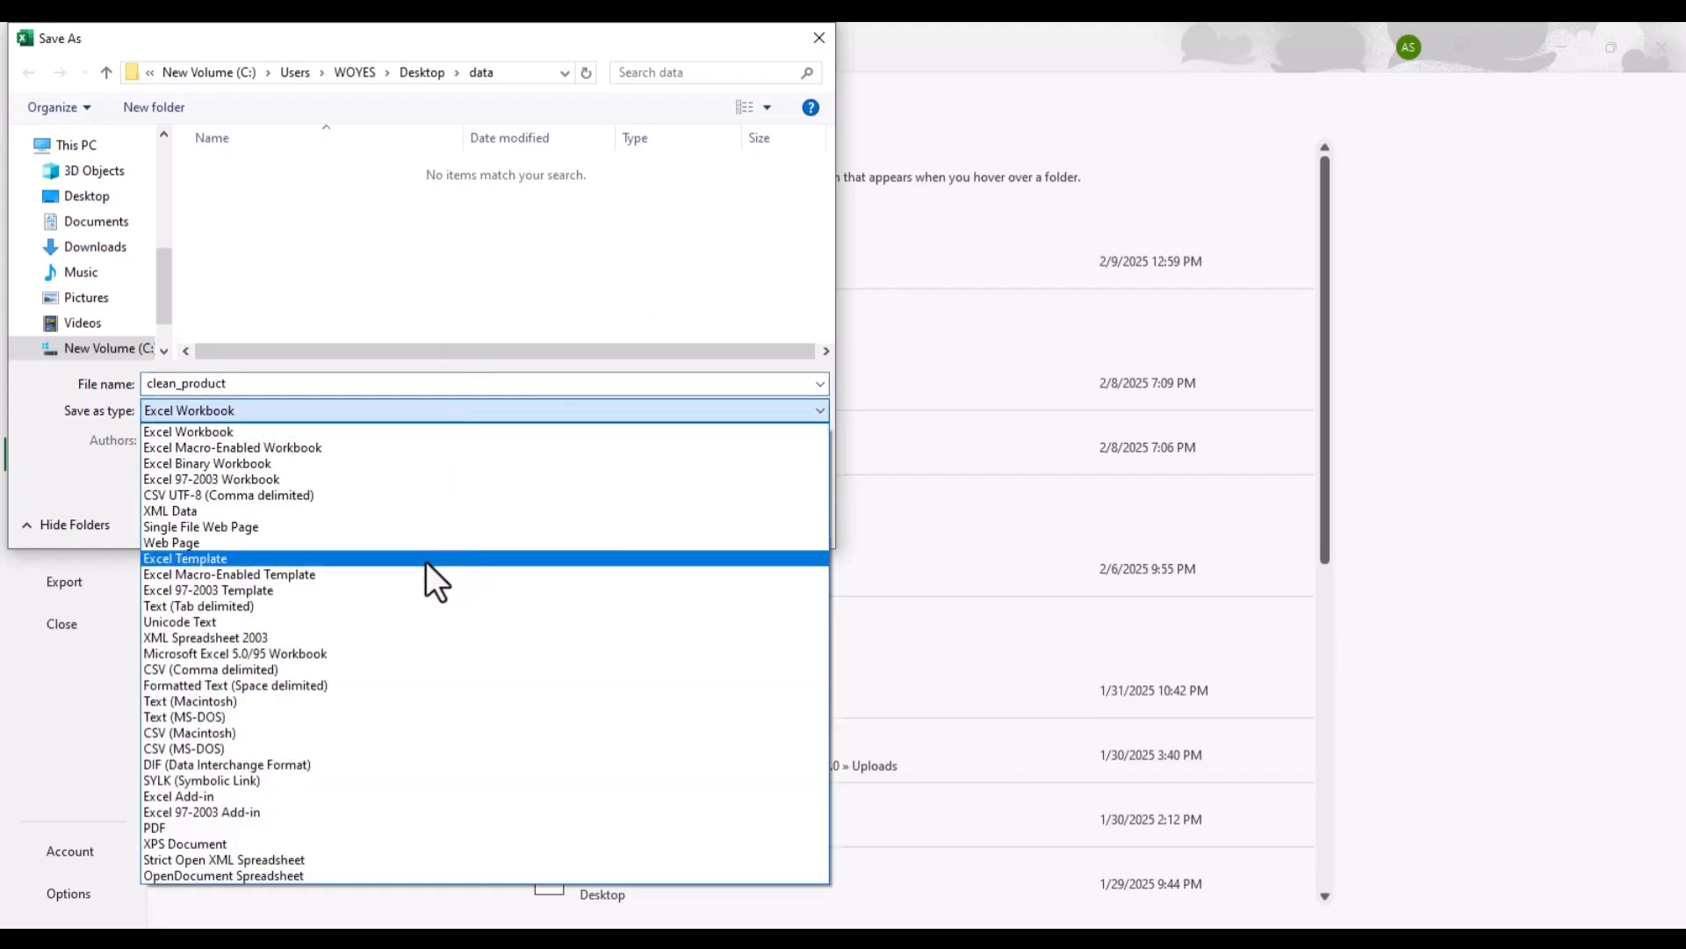
pyautogui.click(355, 495)
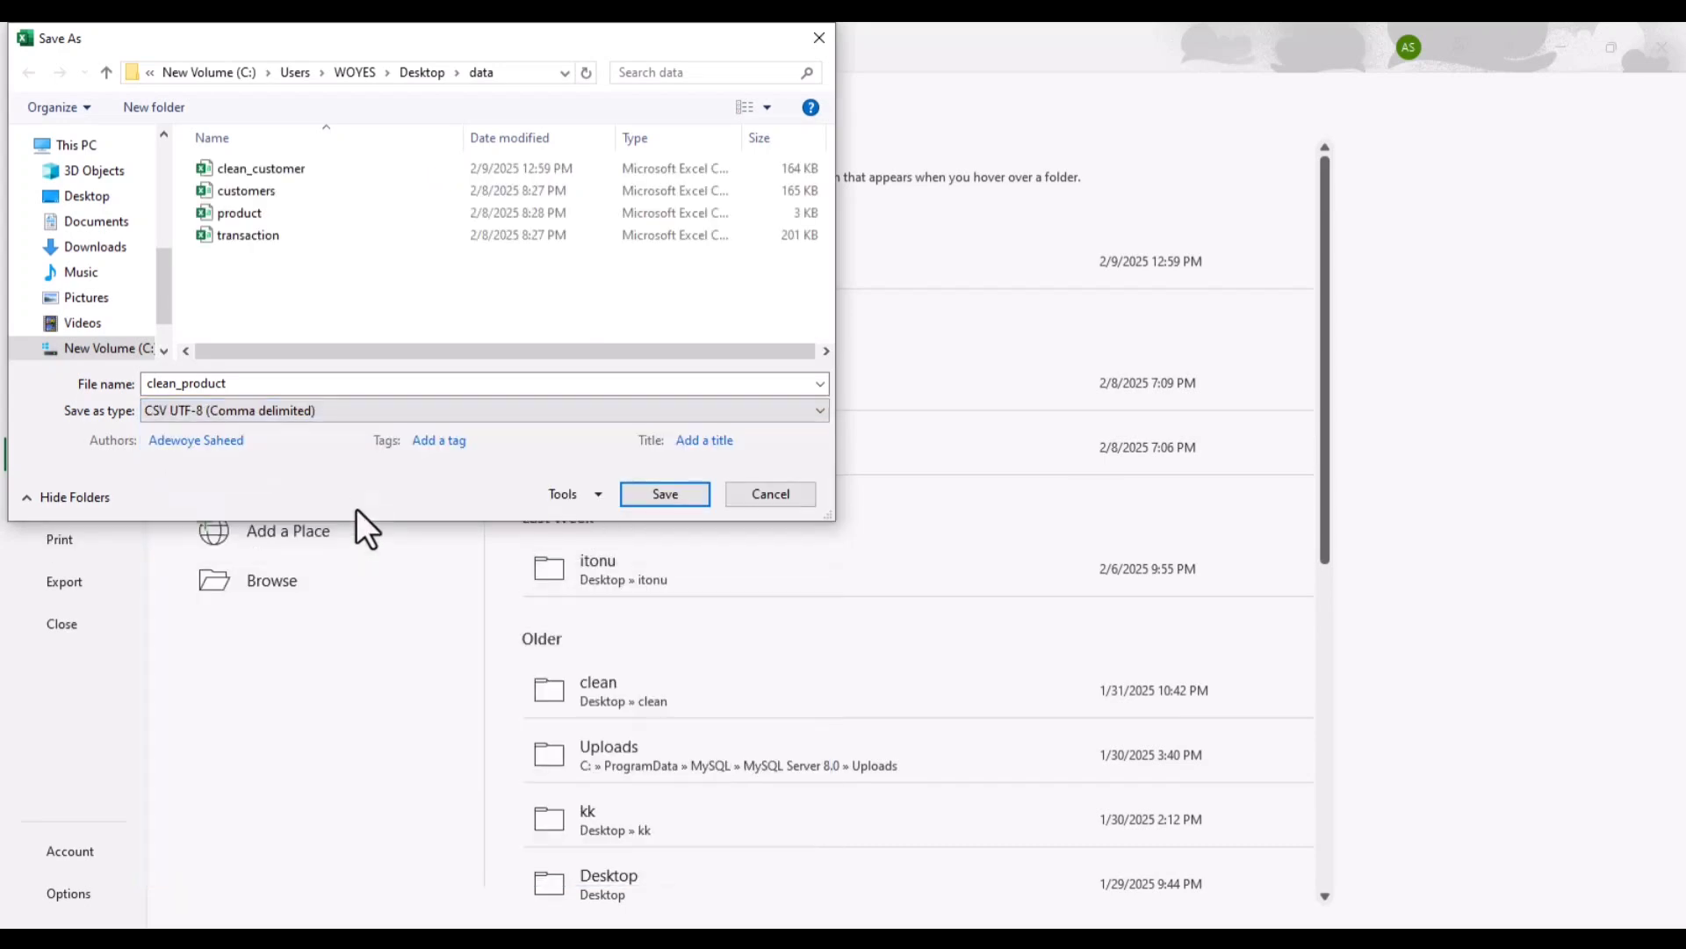
pyautogui.click(644, 490)
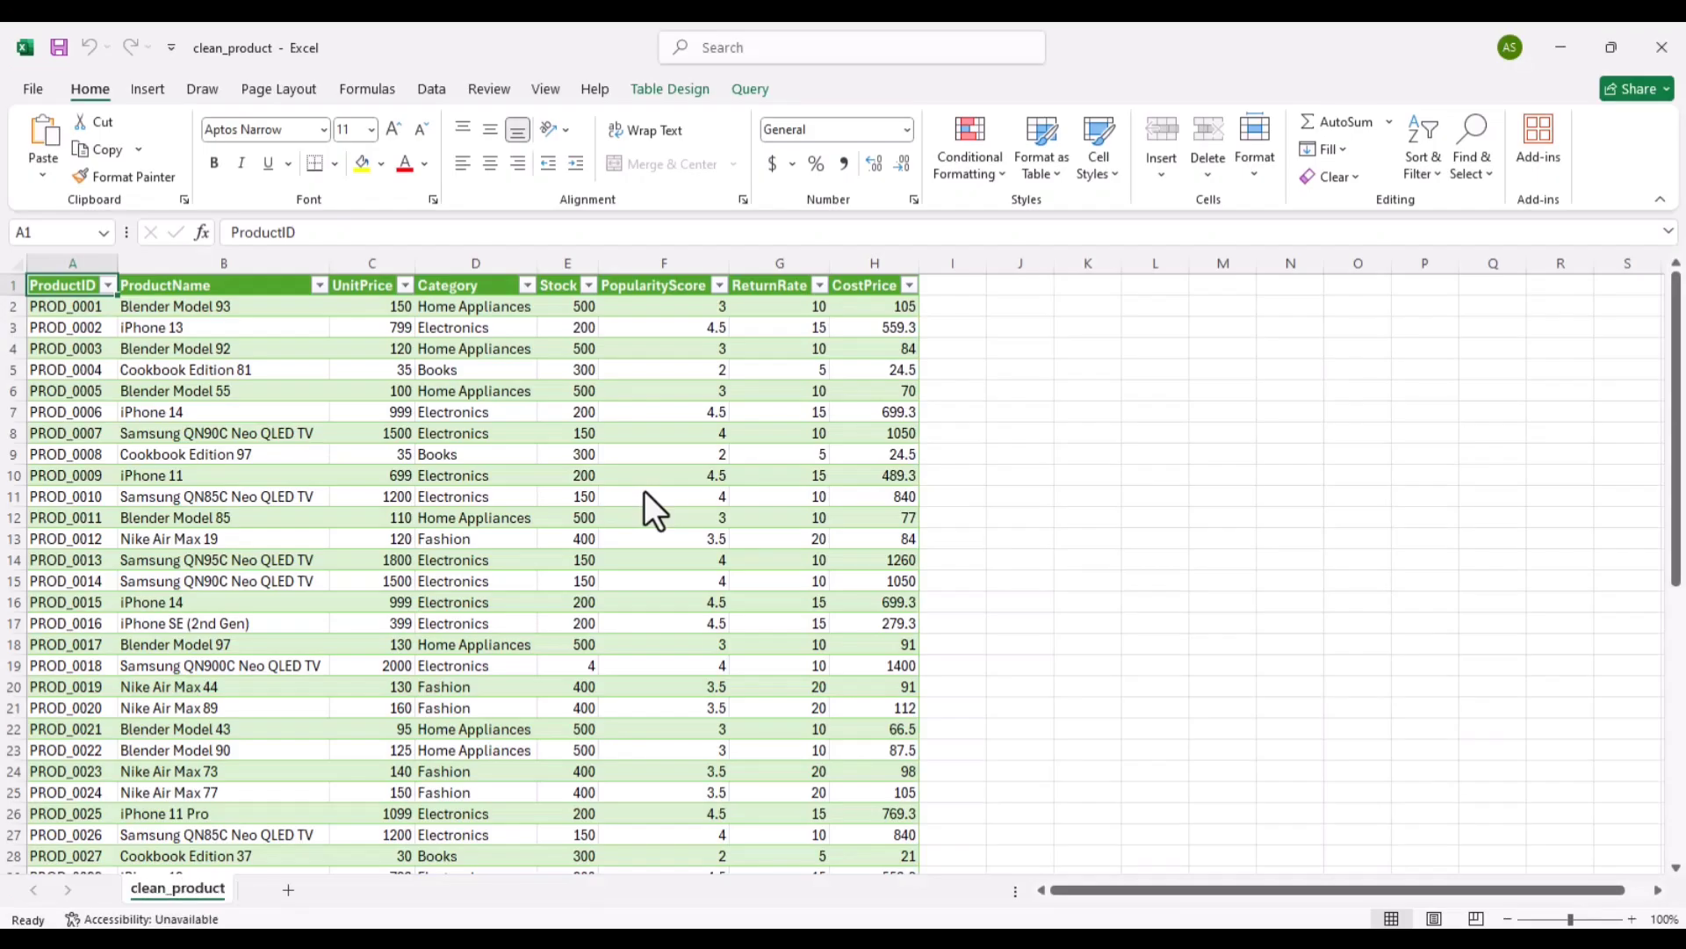
# - Close the clean_product workbook and open the transaction file from the data folder
pyautogui.click(1656, 49)
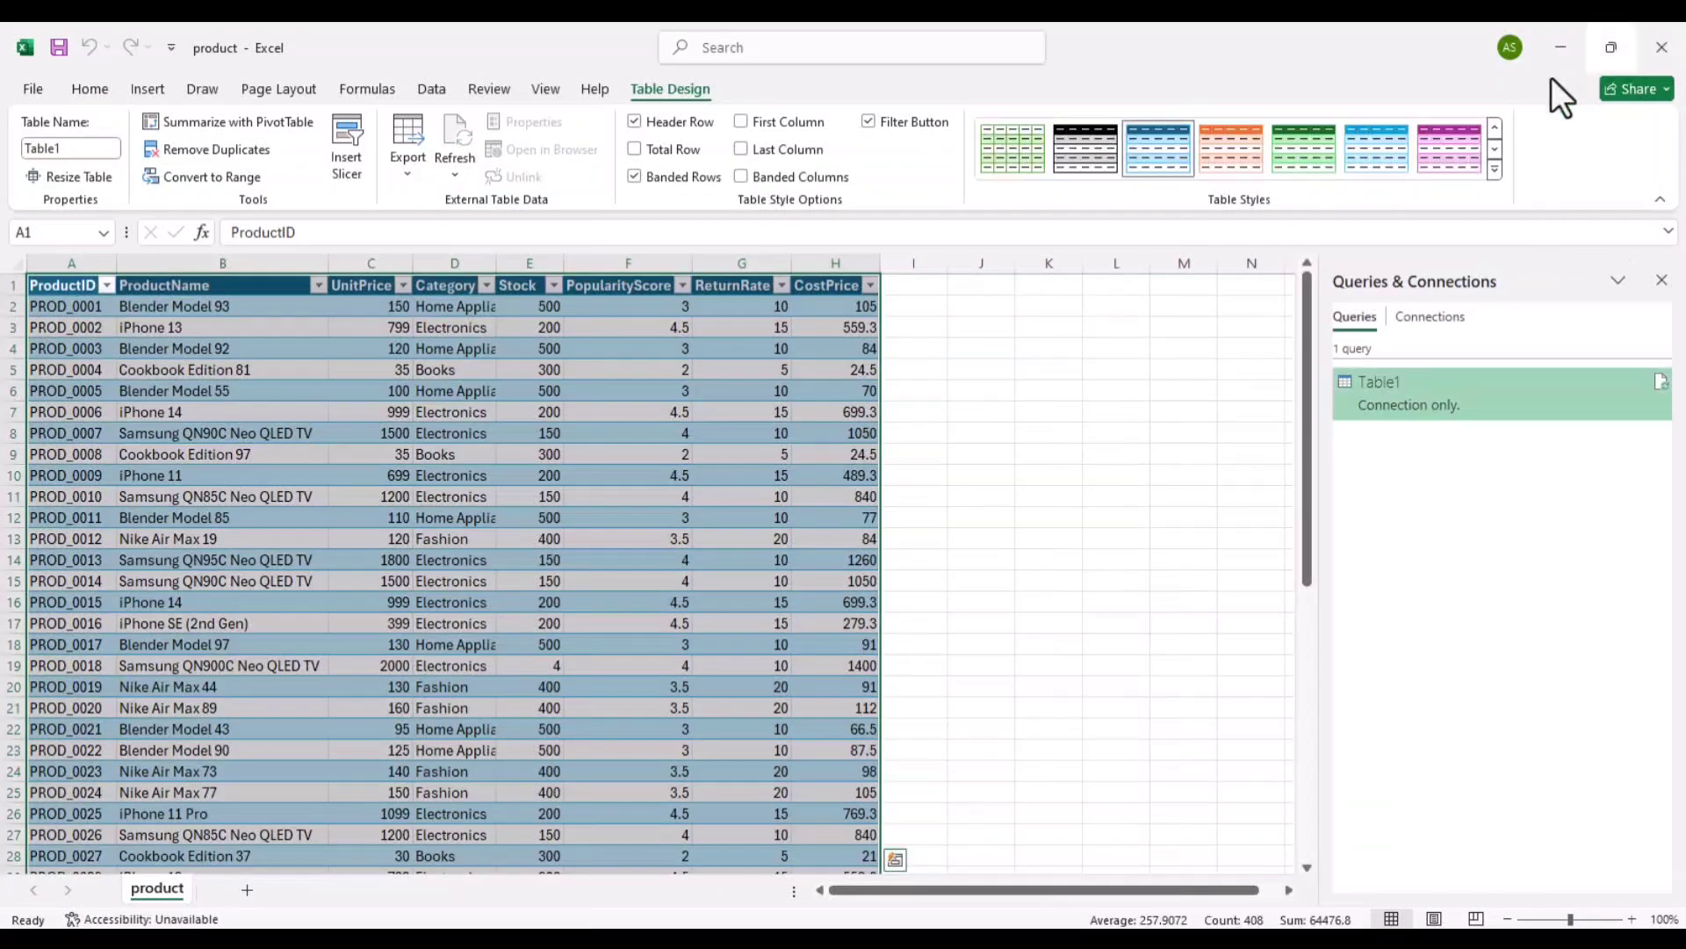
pyautogui.click(1556, 45)
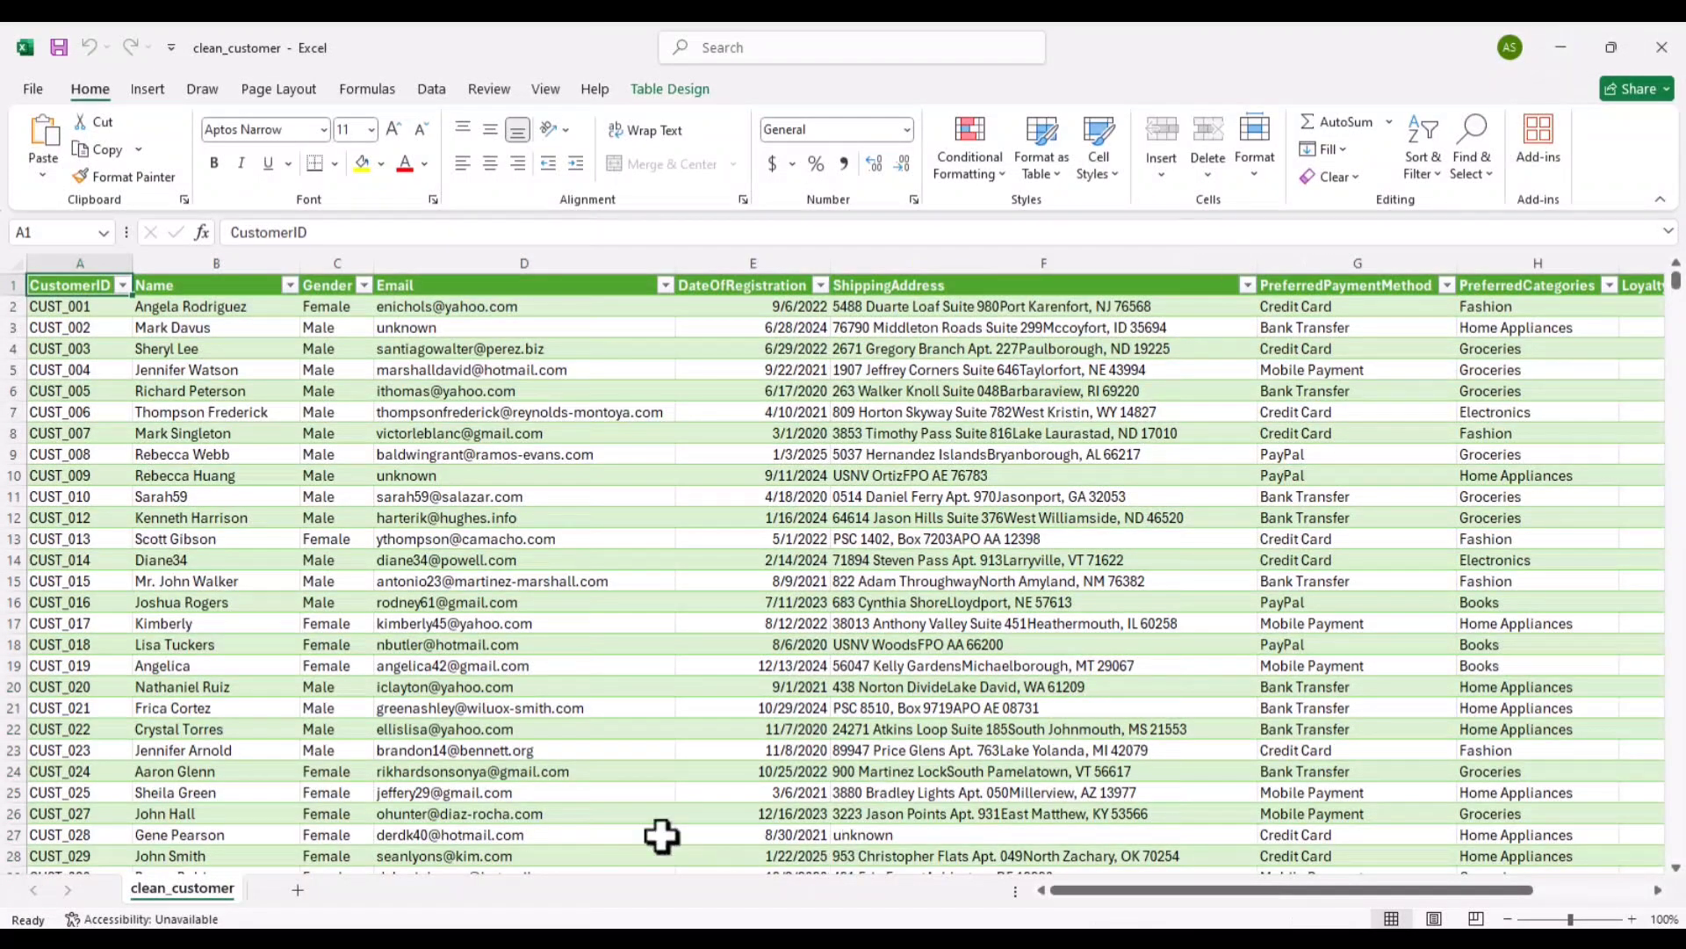
pyautogui.click(720, 863)
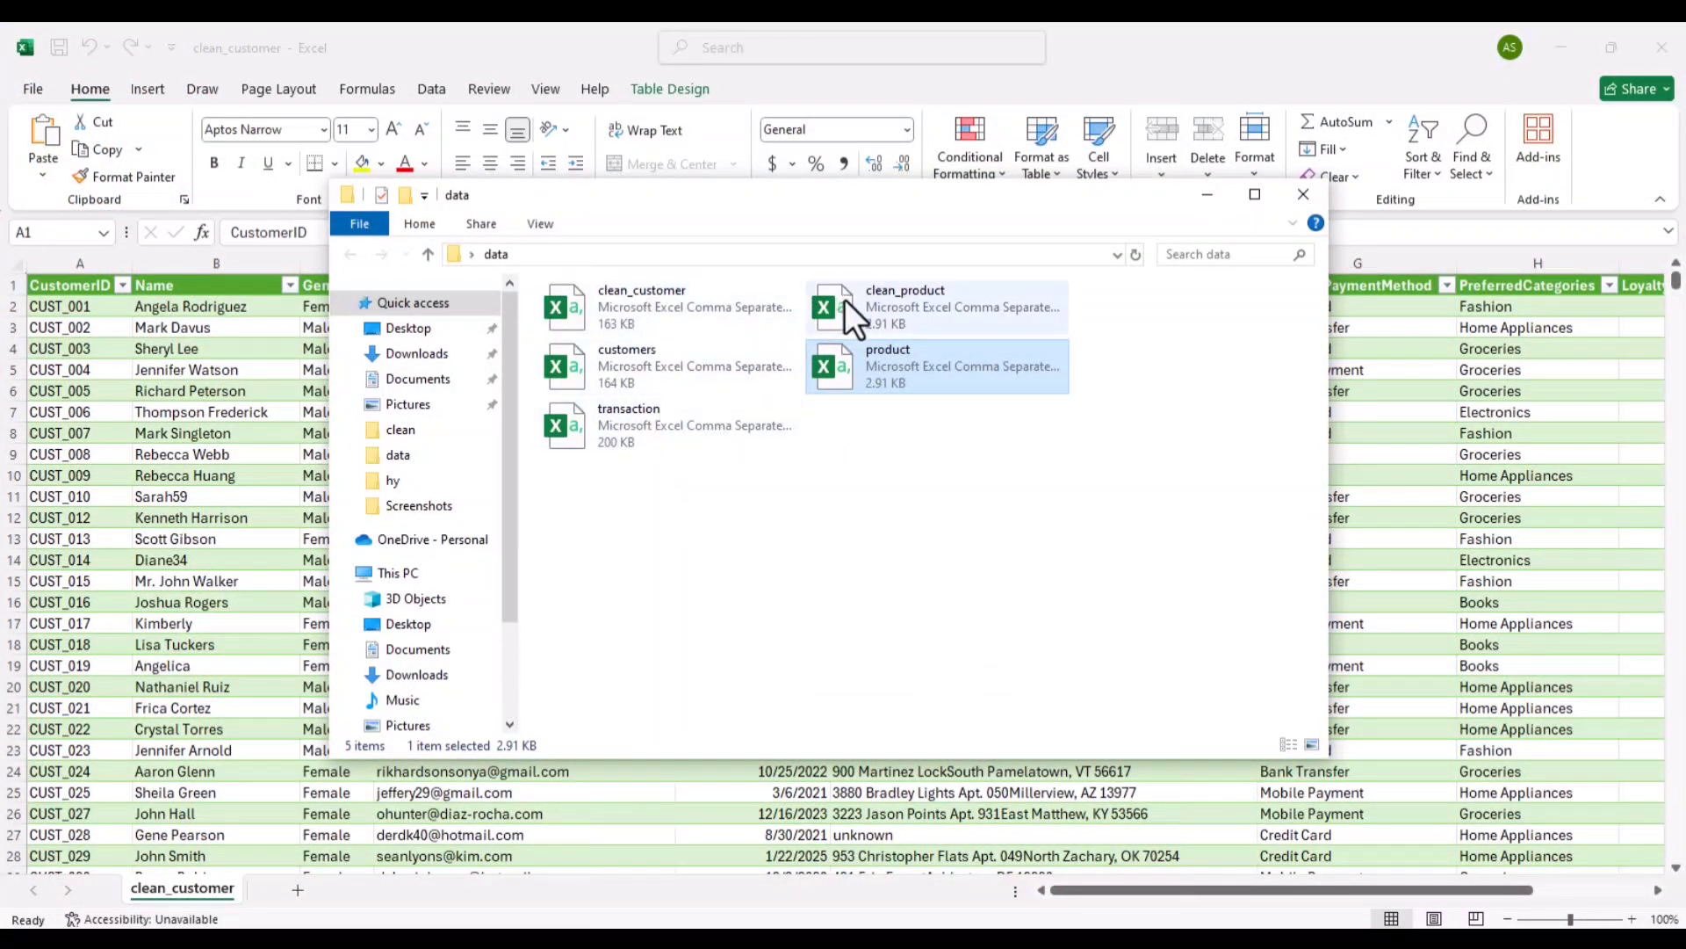
pyautogui.click(620, 444)
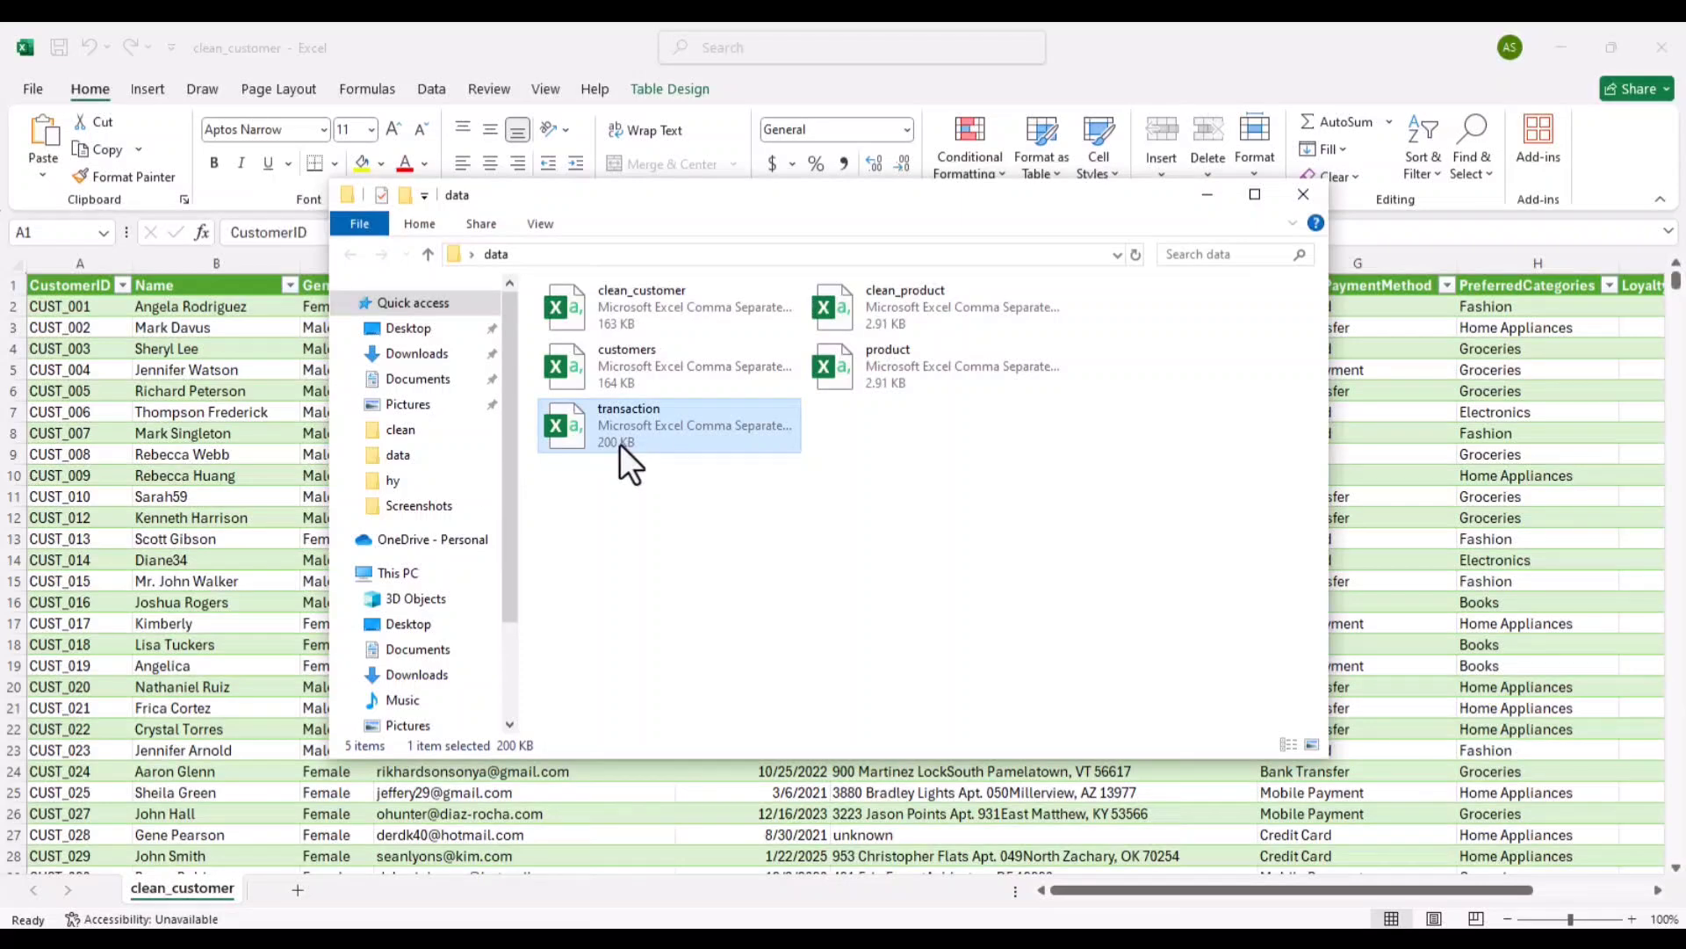
pyautogui.doubleClick(619, 445)
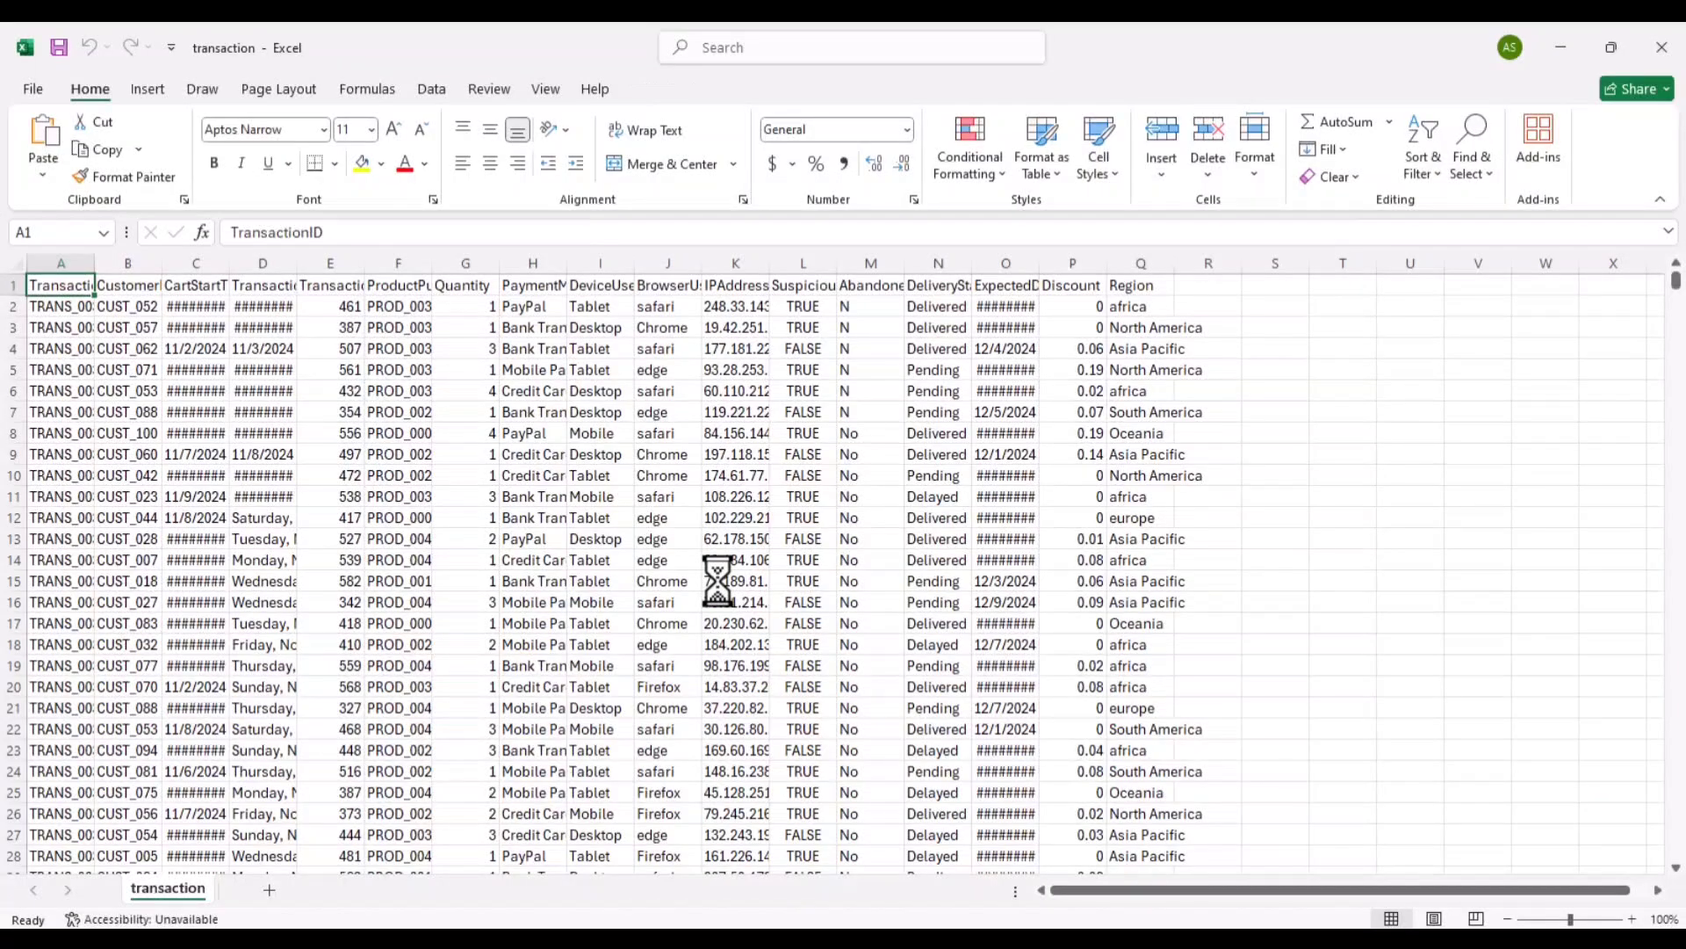
# - Autofit the widths of the TransactionID, CustomerID and CartStartTimestamp columns and skim the transaction rows
pyautogui.doubleClick(93, 263)
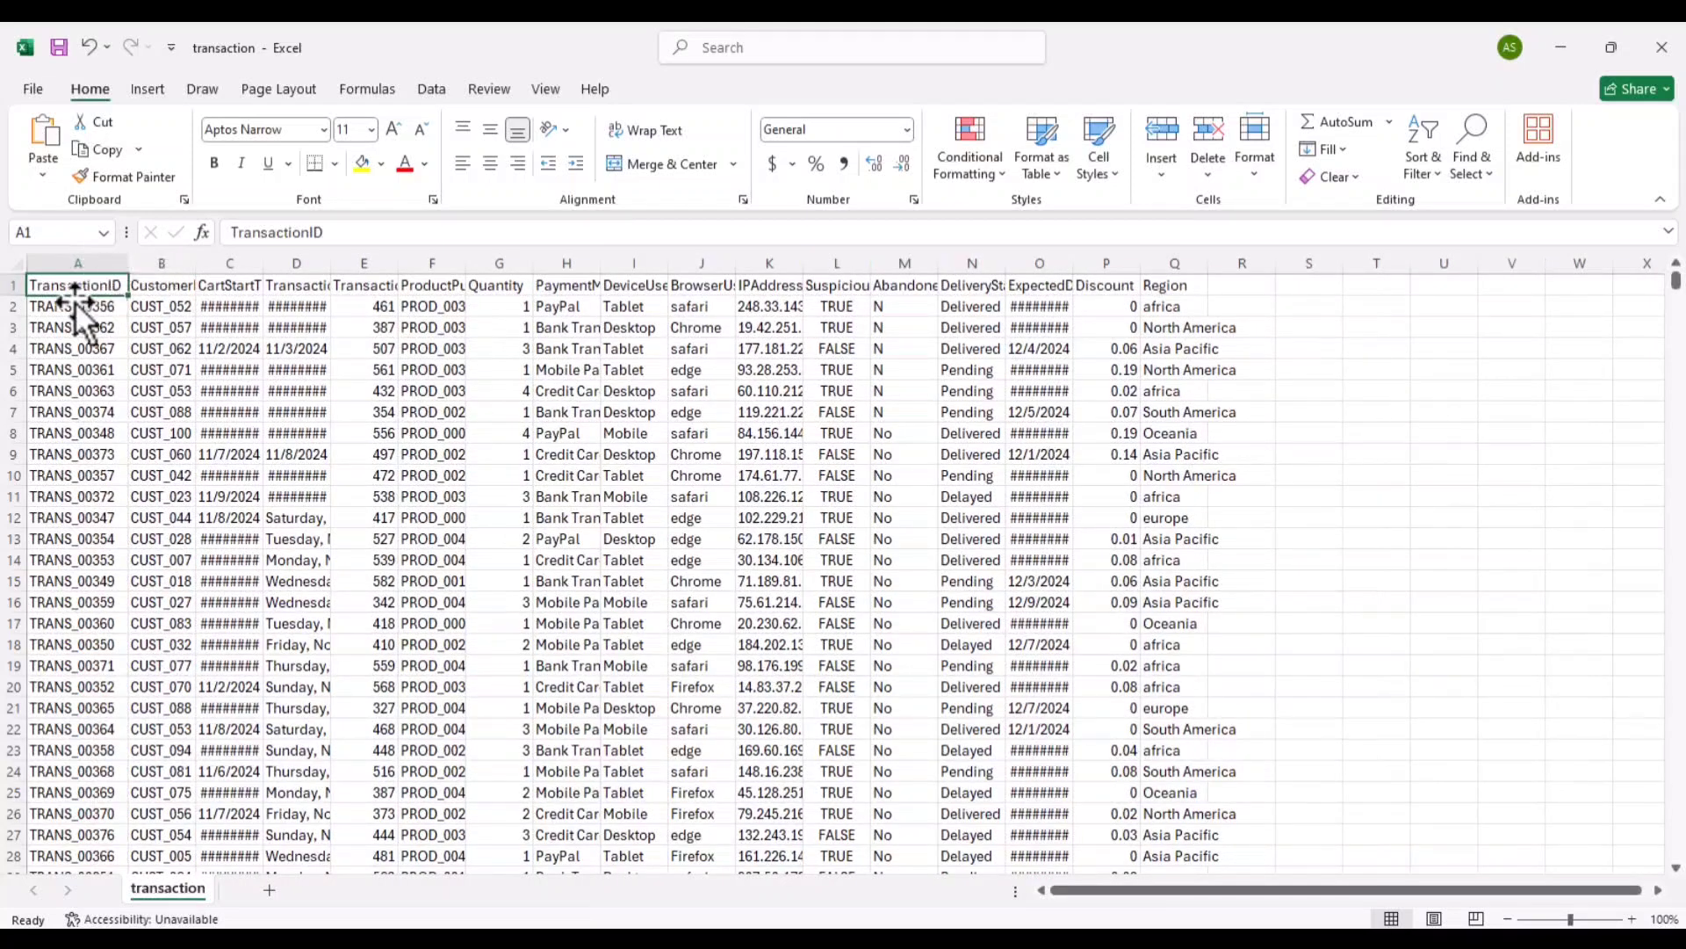
pyautogui.doubleClick(194, 263)
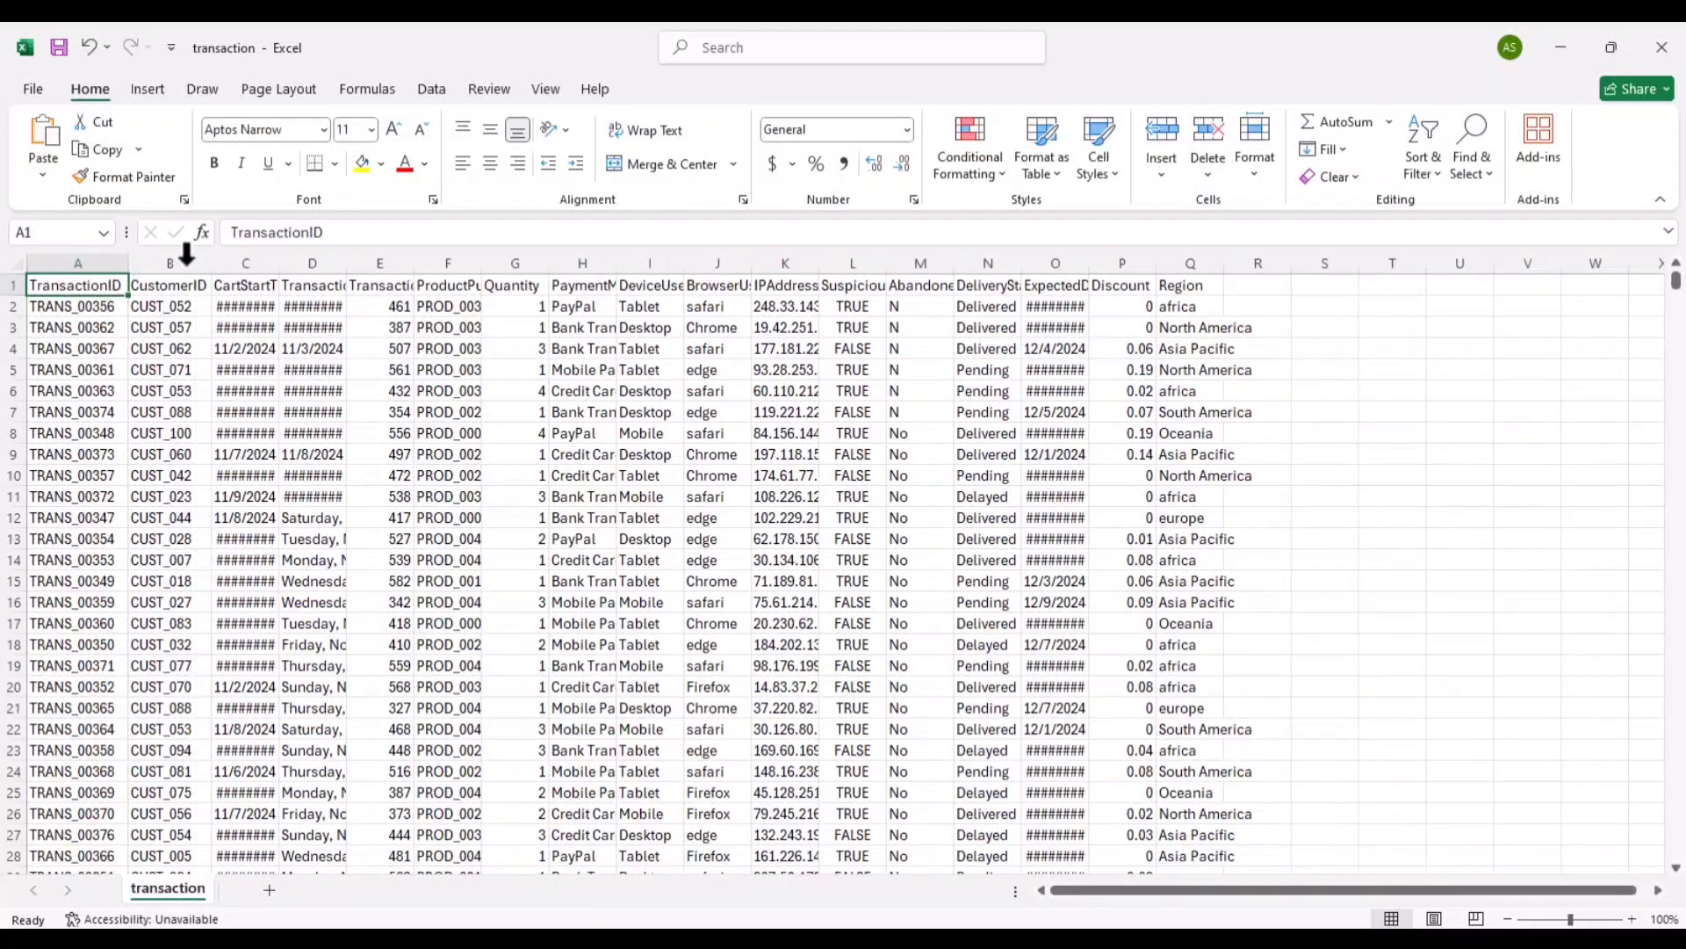
pyautogui.doubleClick(279, 268)
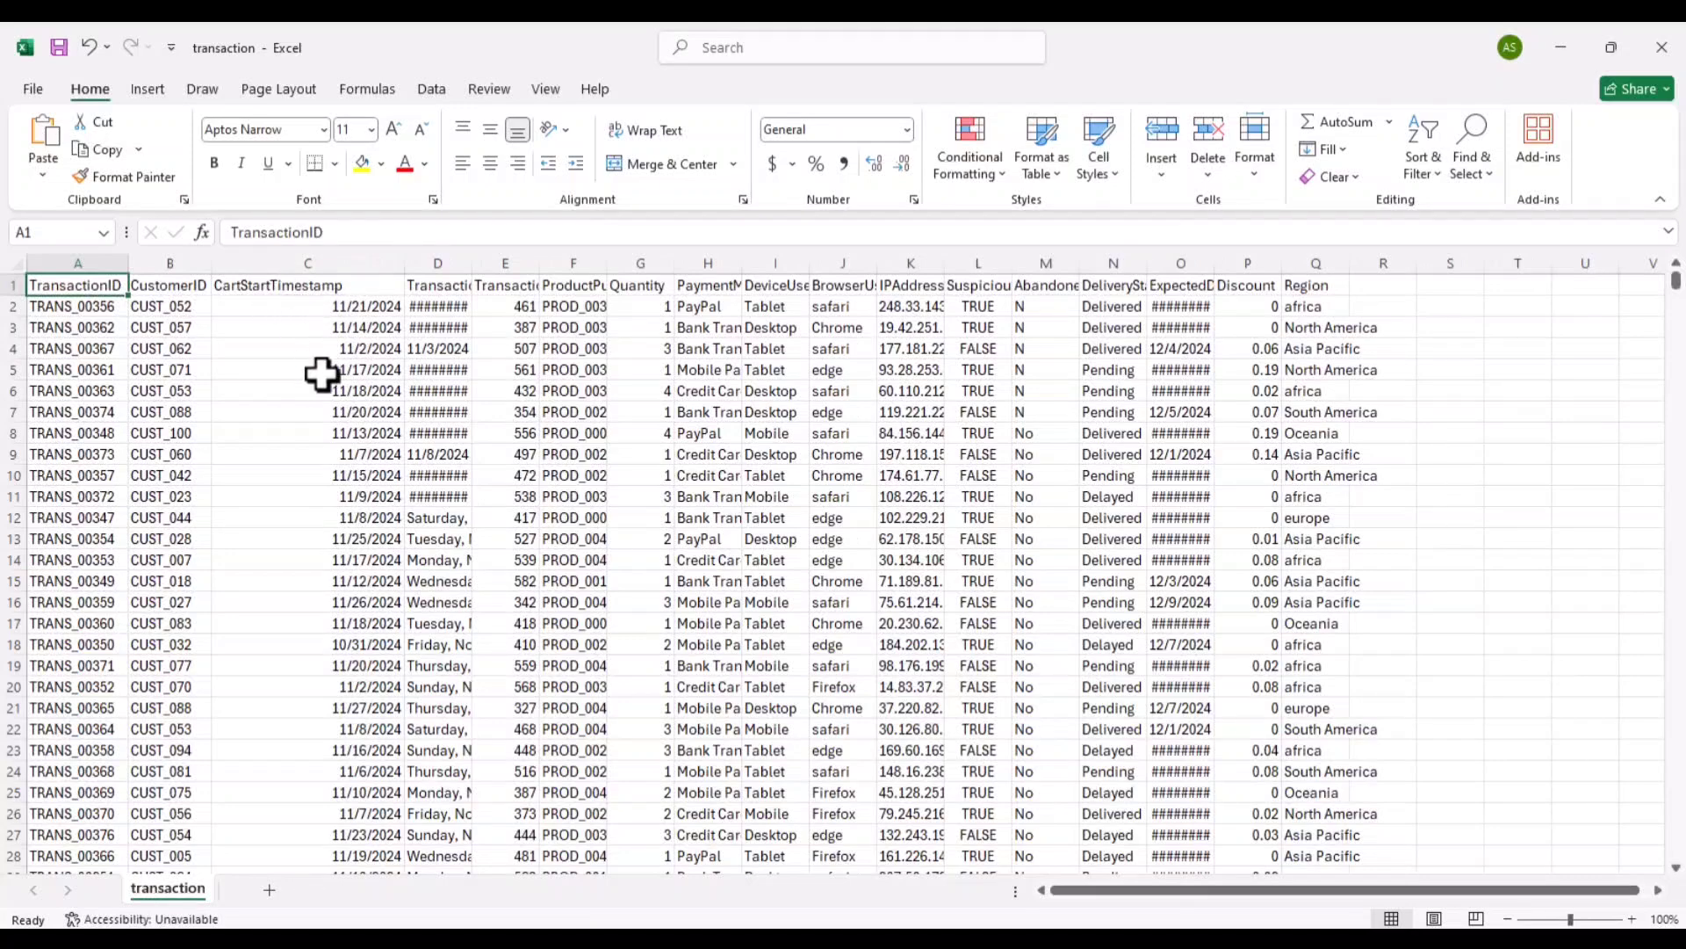
pyautogui.scroll(-6, 321, 375)
pyautogui.scroll(5, 403, 384)
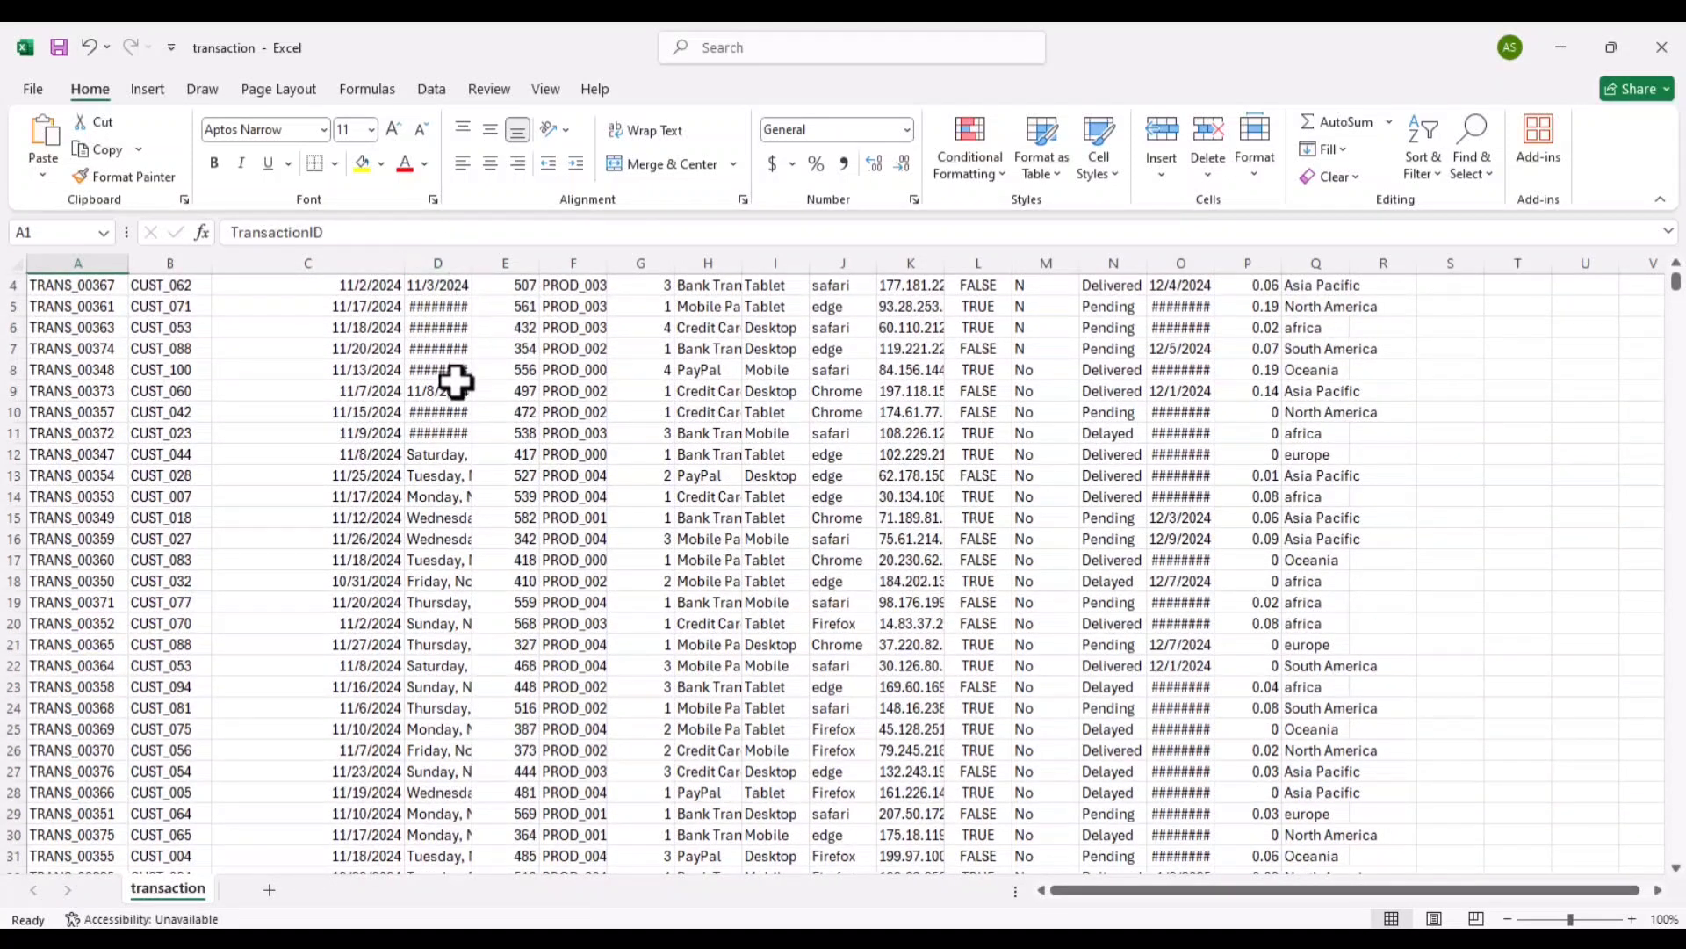
pyautogui.scroll(1, 456, 380)
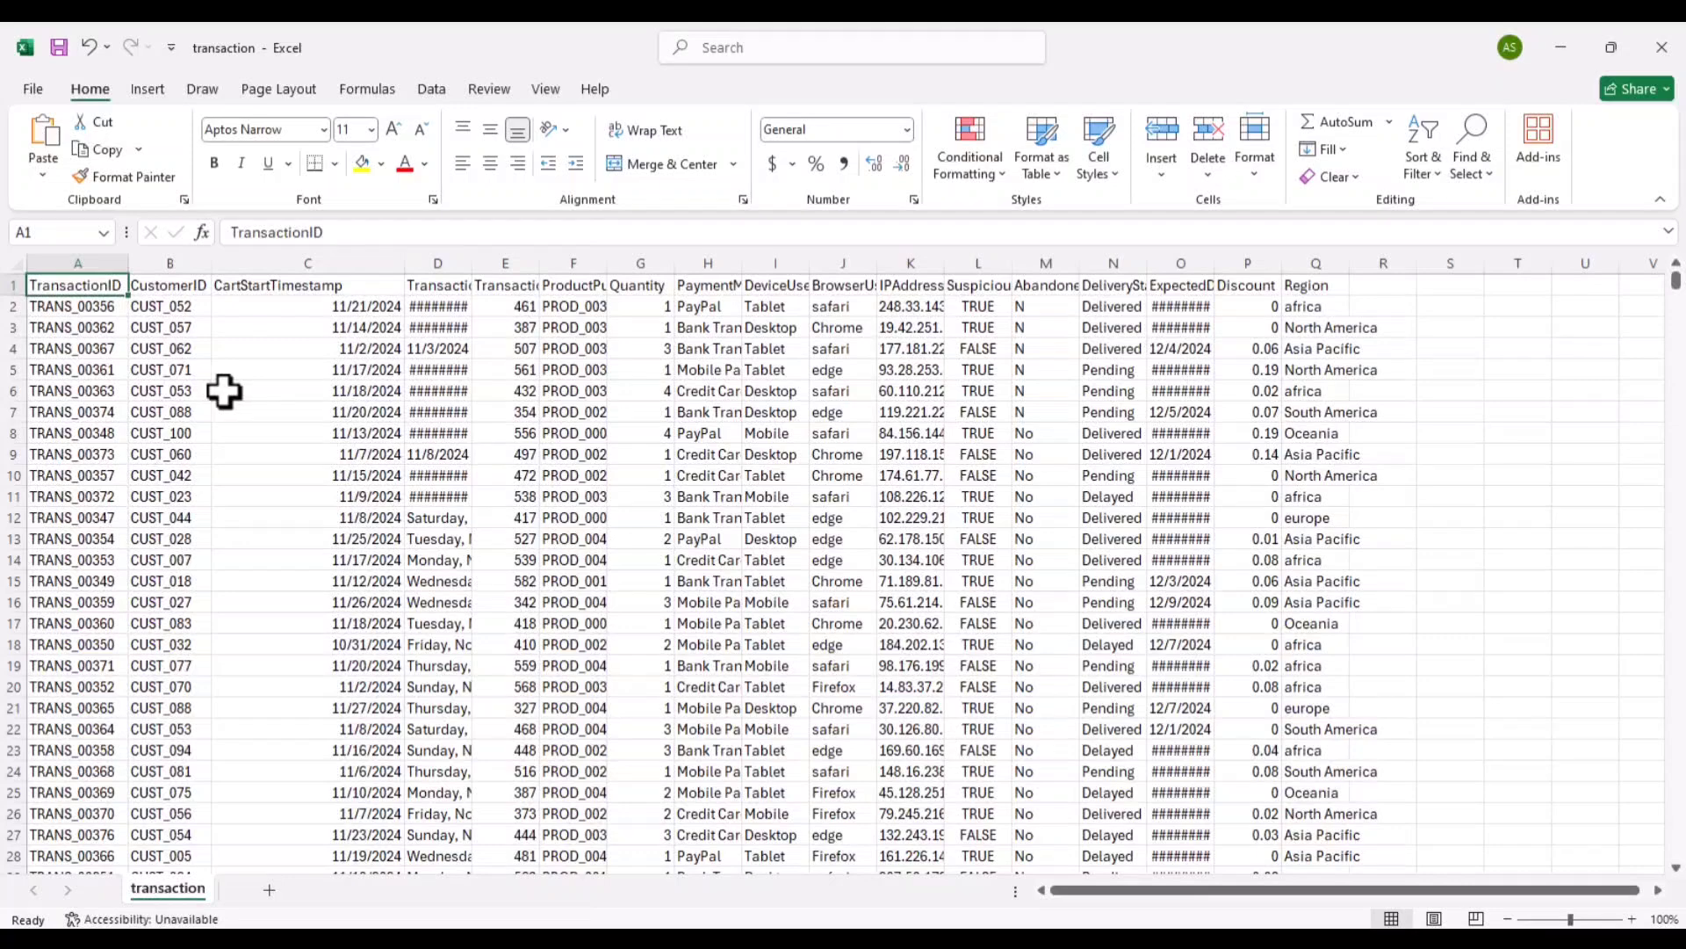
# - Remove duplicate rows from the entire transaction dataset, comparing all columns and treating the first row as headers
pyautogui.hotkey('ctrl', 'shift', 'End')
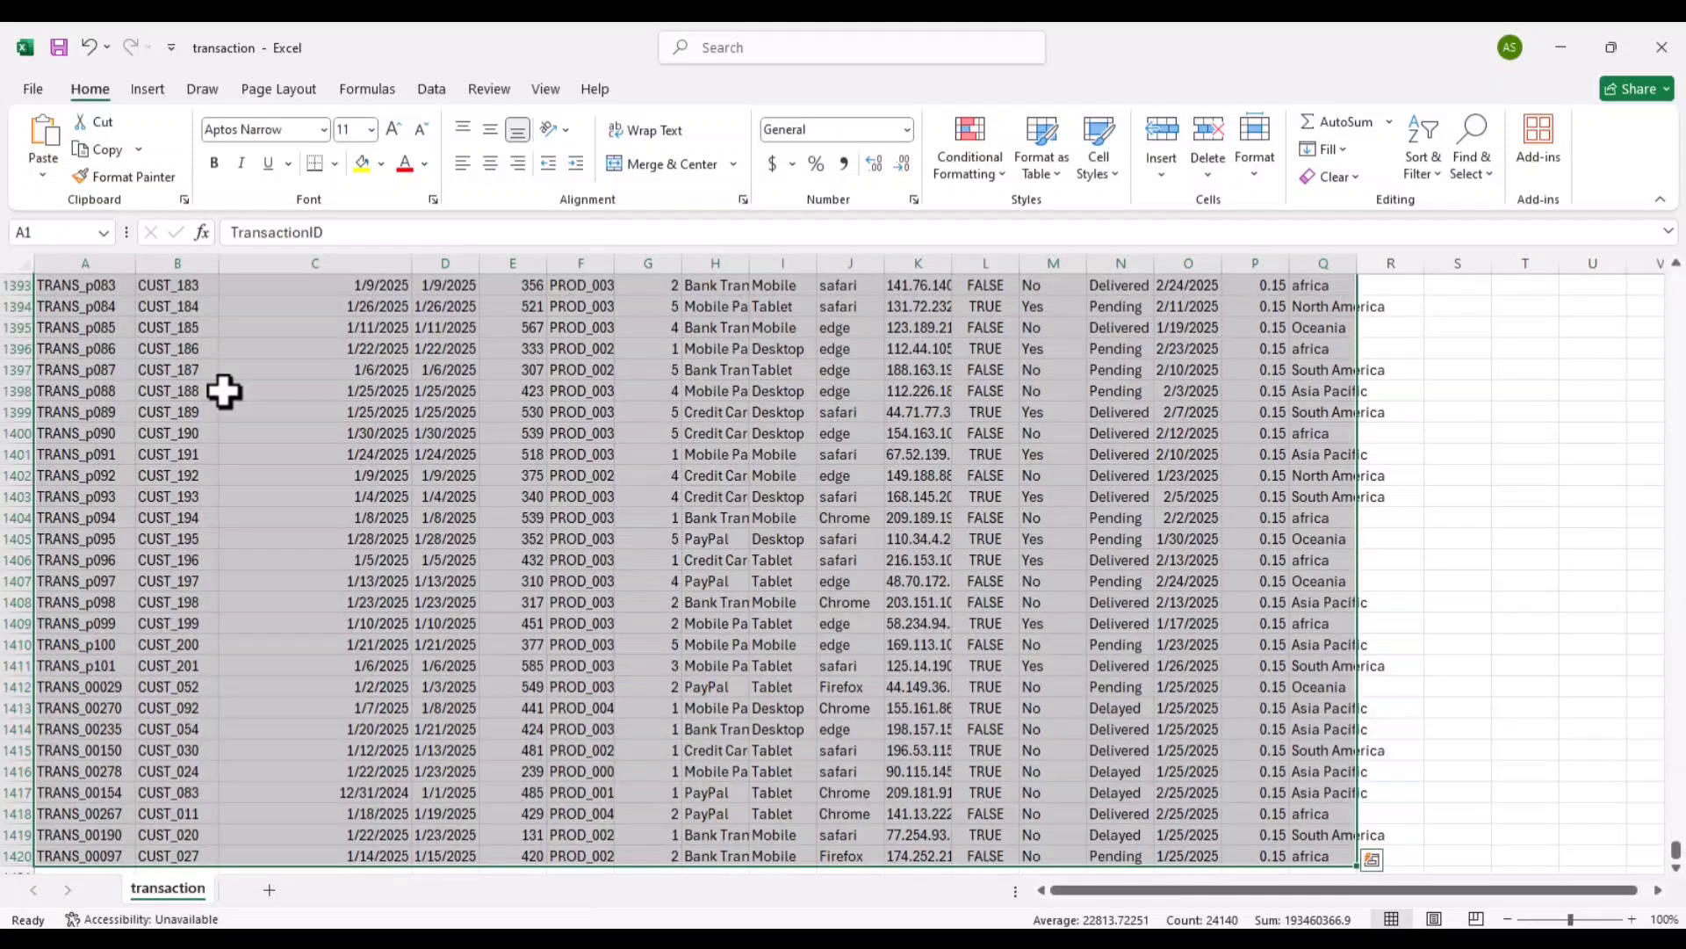
pyautogui.click(431, 88)
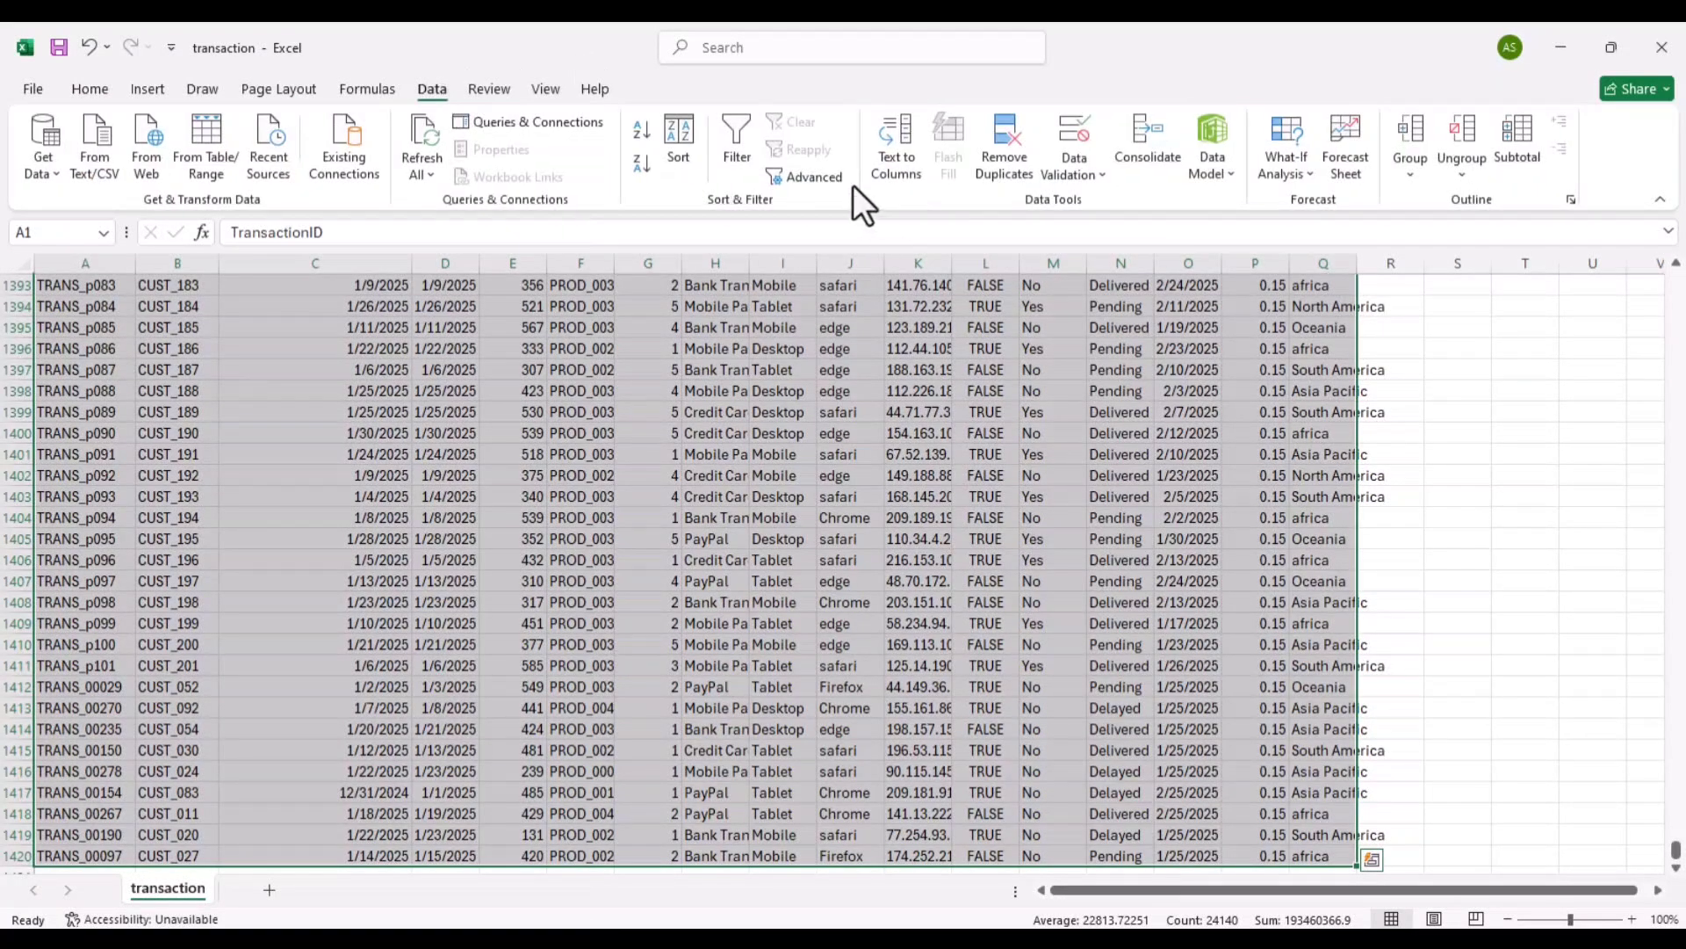
pyautogui.click(1002, 147)
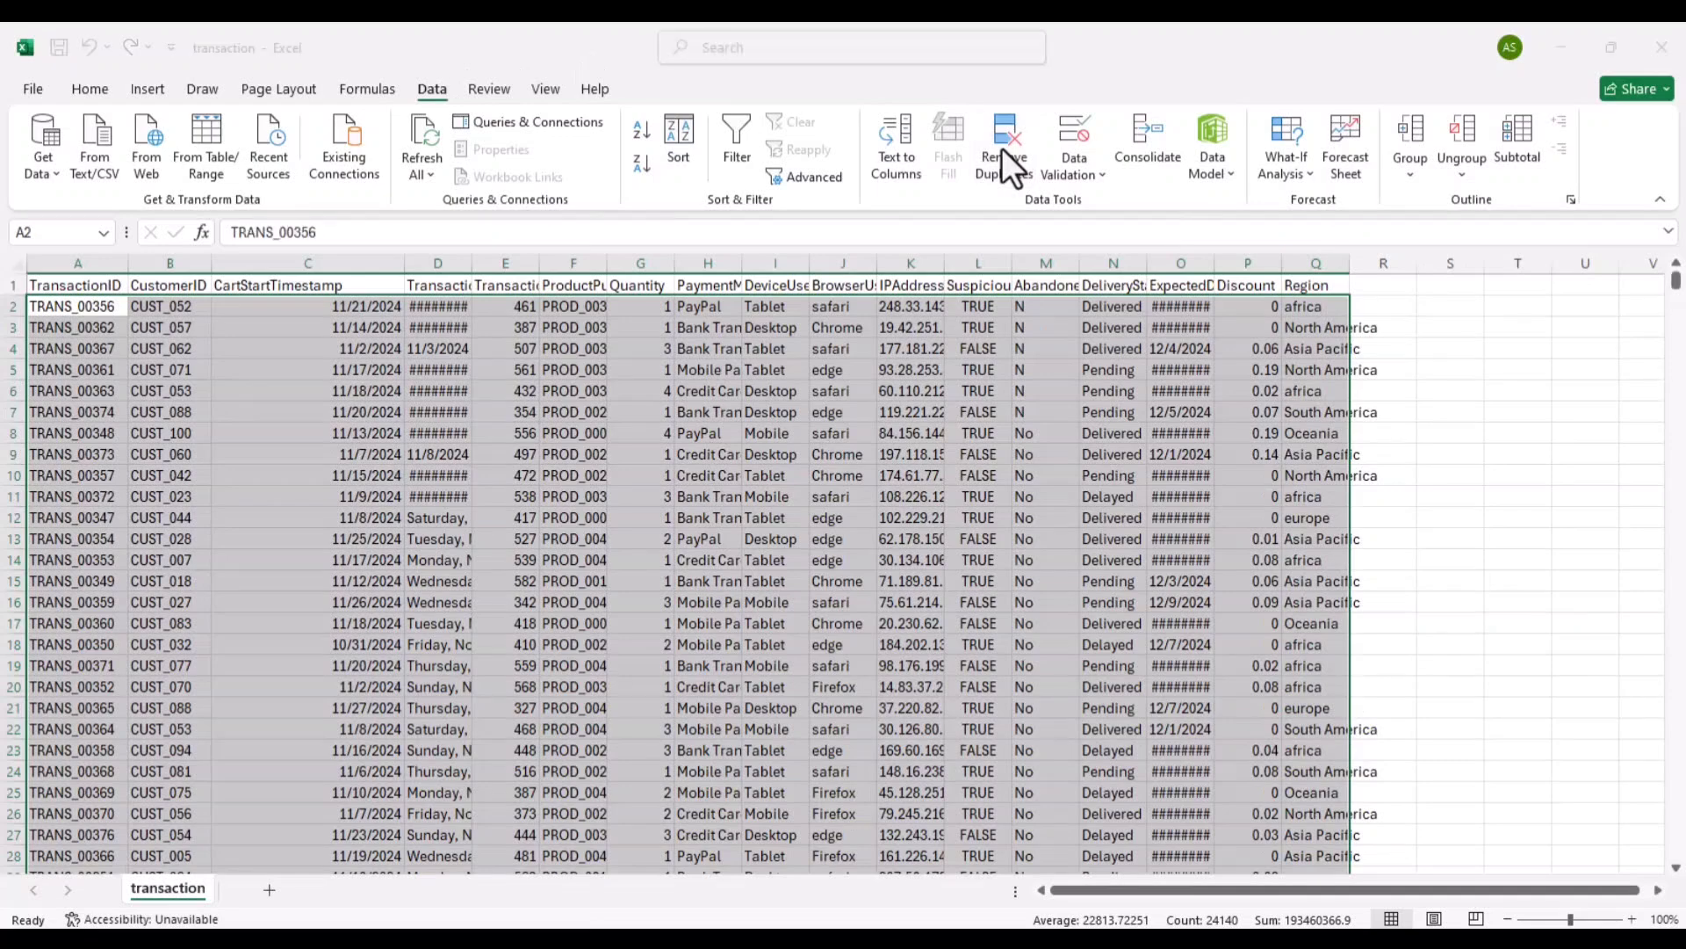
pyautogui.scroll(-4, 308, 527)
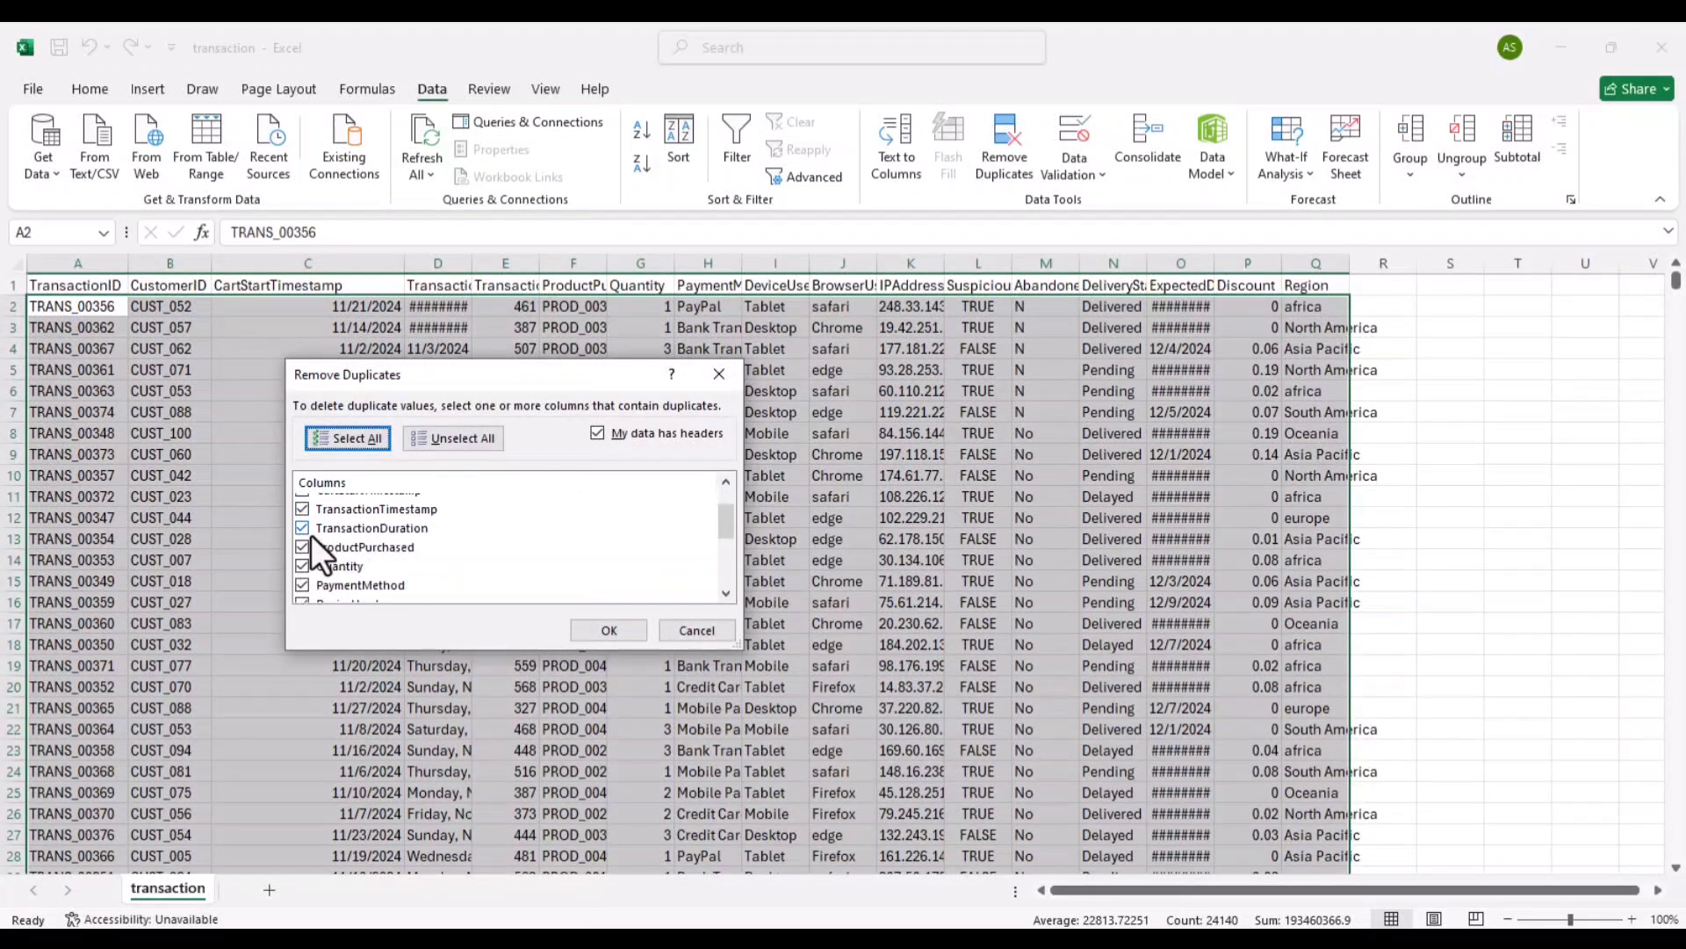
pyautogui.click(609, 631)
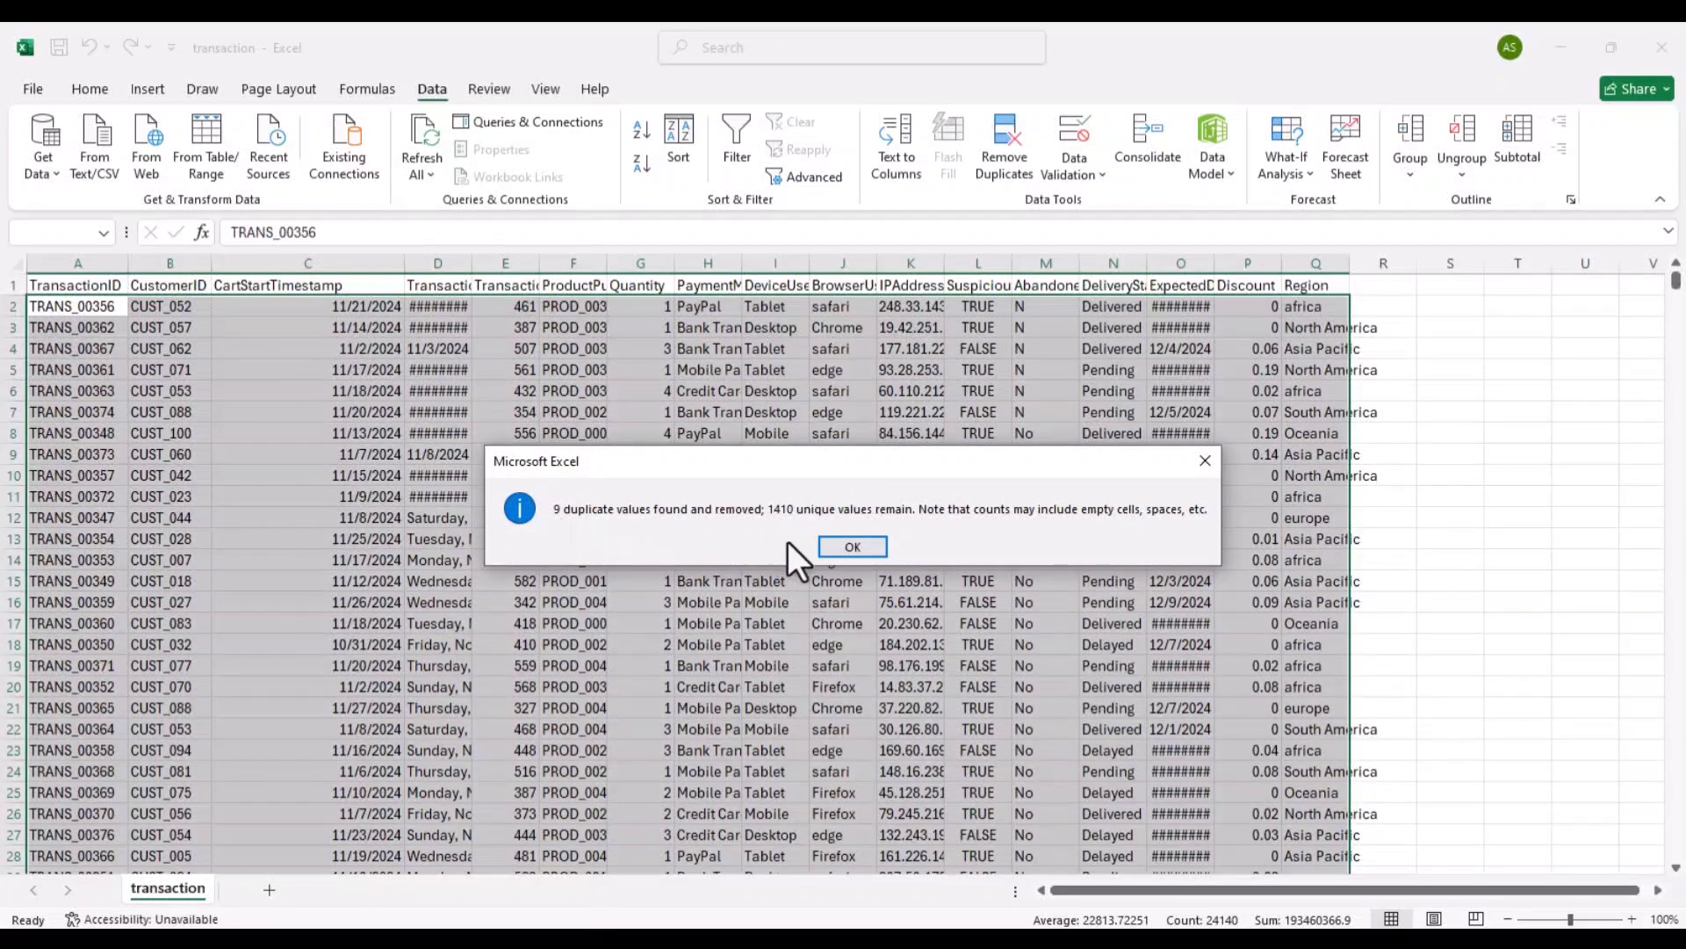
pyautogui.click(852, 547)
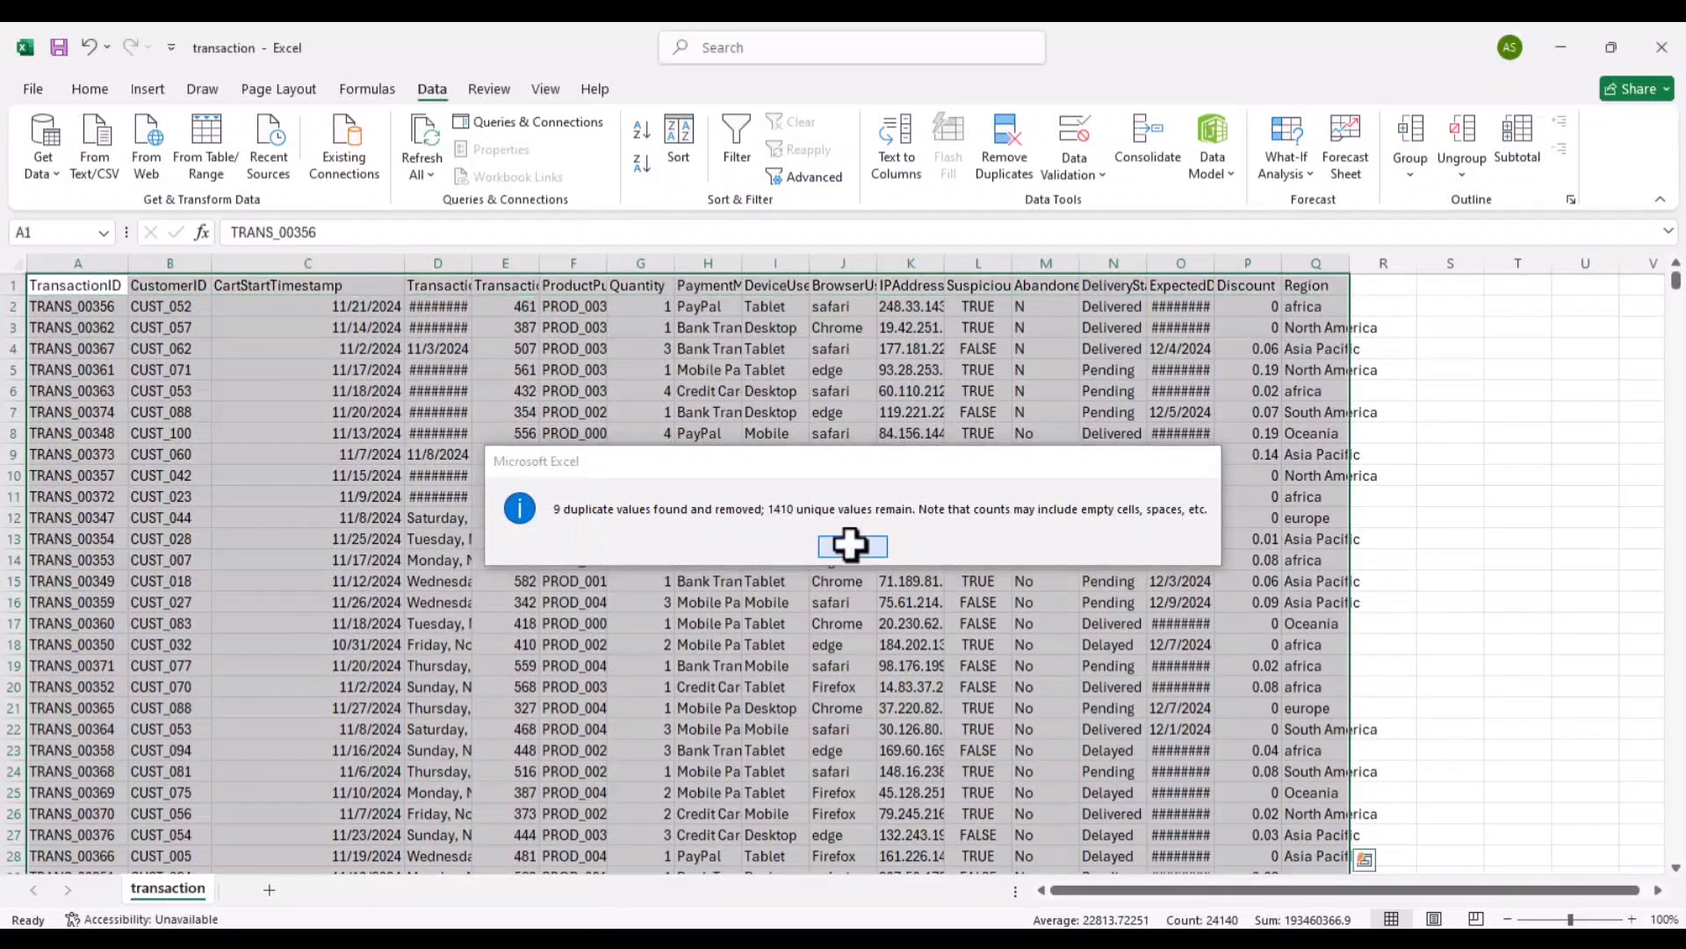
# - Turn the transaction range A1:Q1420 into a table with headers and load it into Power Query Editor
pyautogui.click(190, 160)
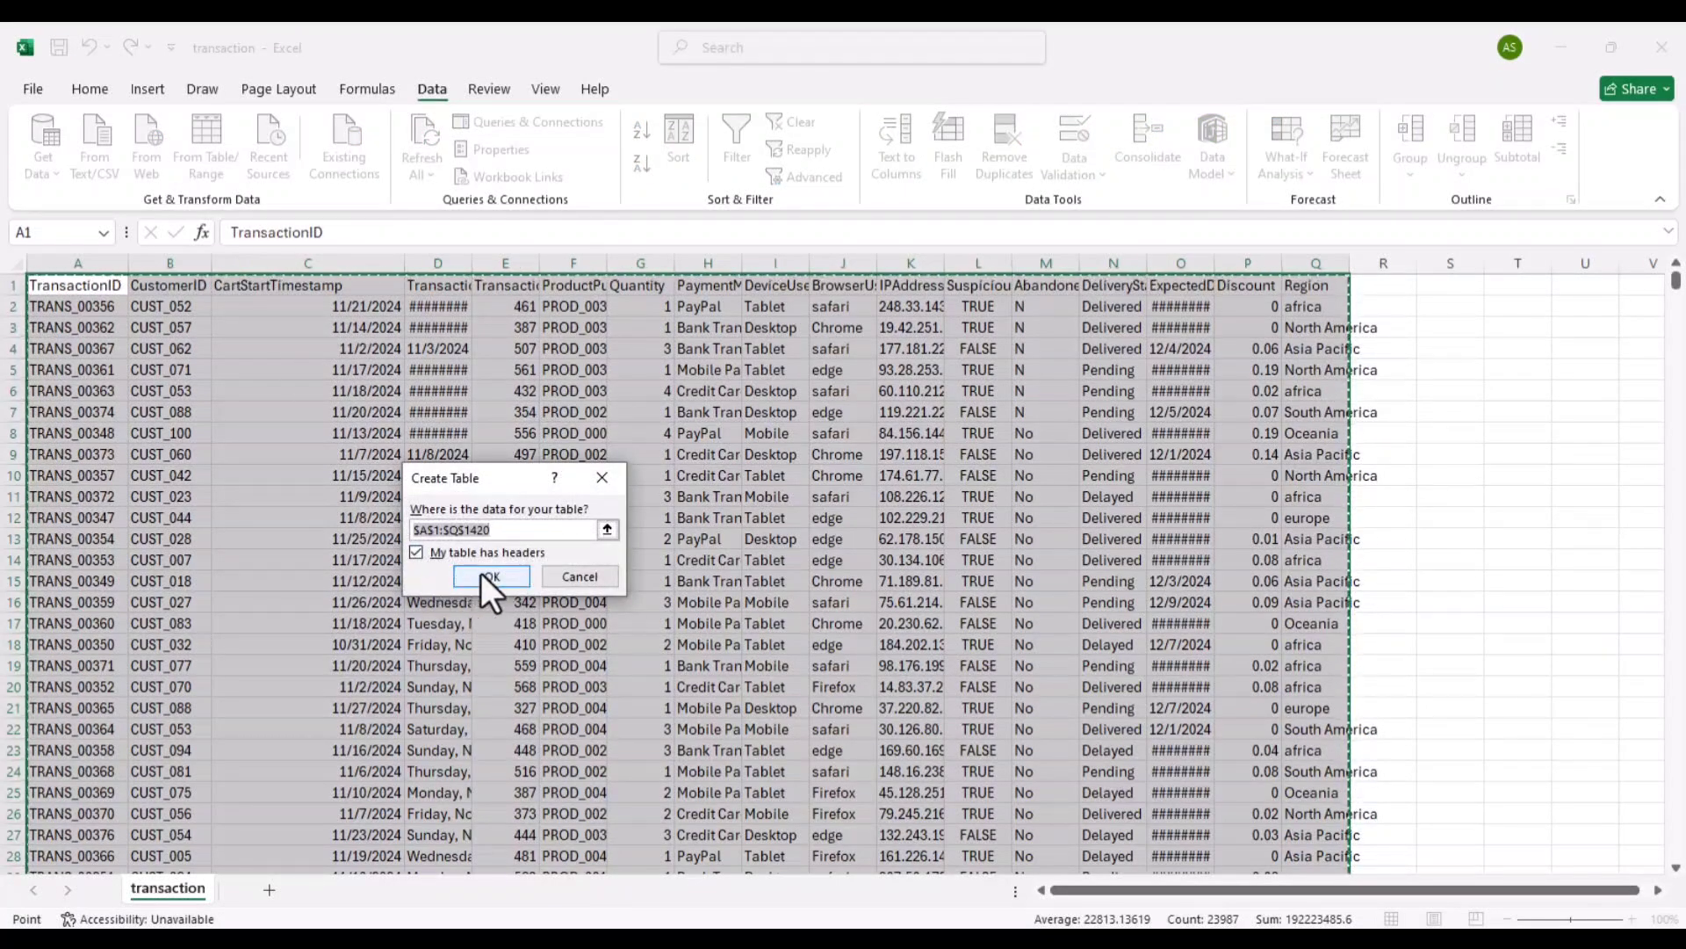
pyautogui.click(491, 576)
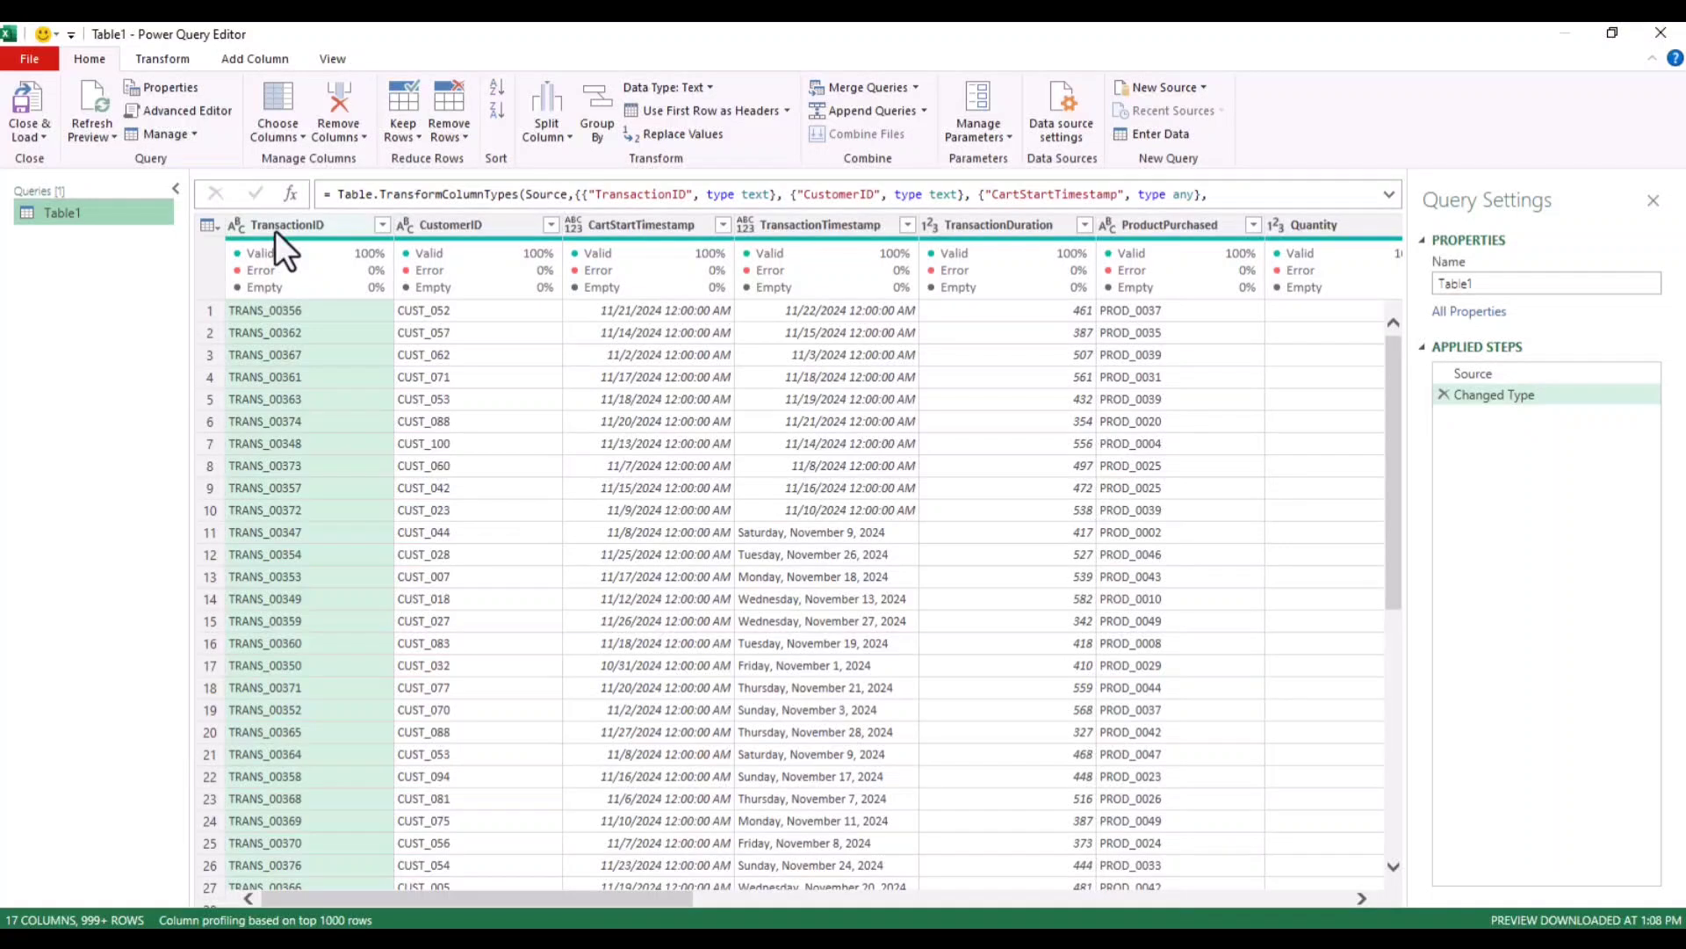
# - Check the CustomerID column's profile and set the data type of the CartStartTimestamp column to Date
pyautogui.click(161, 63)
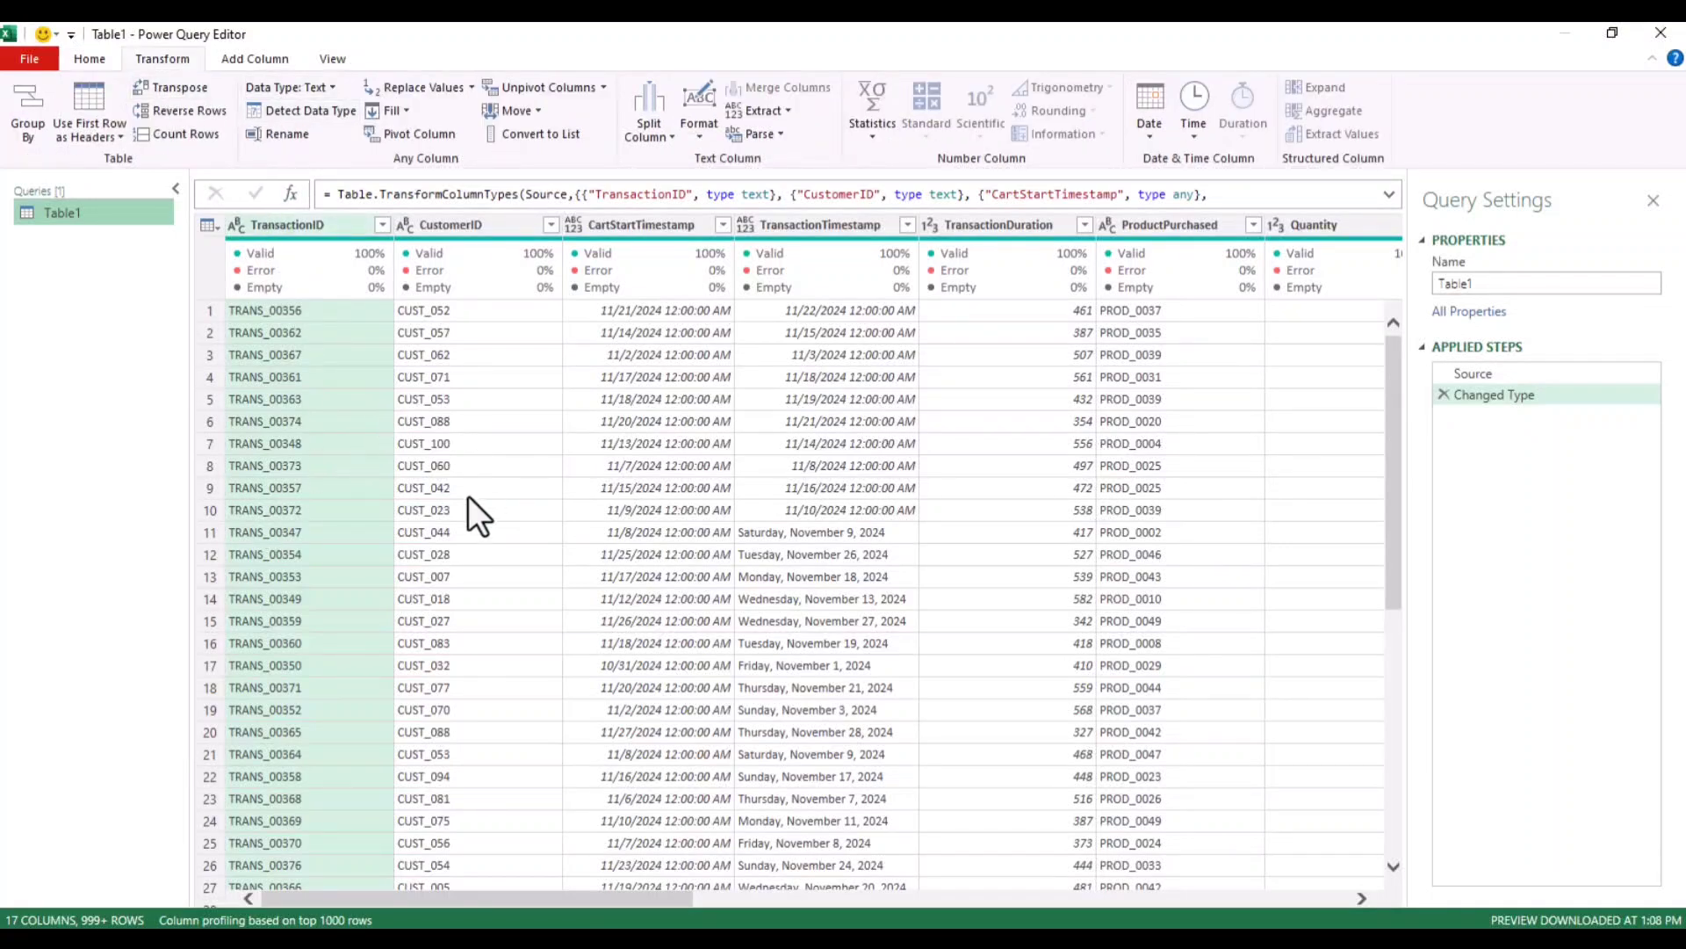
pyautogui.click(440, 224)
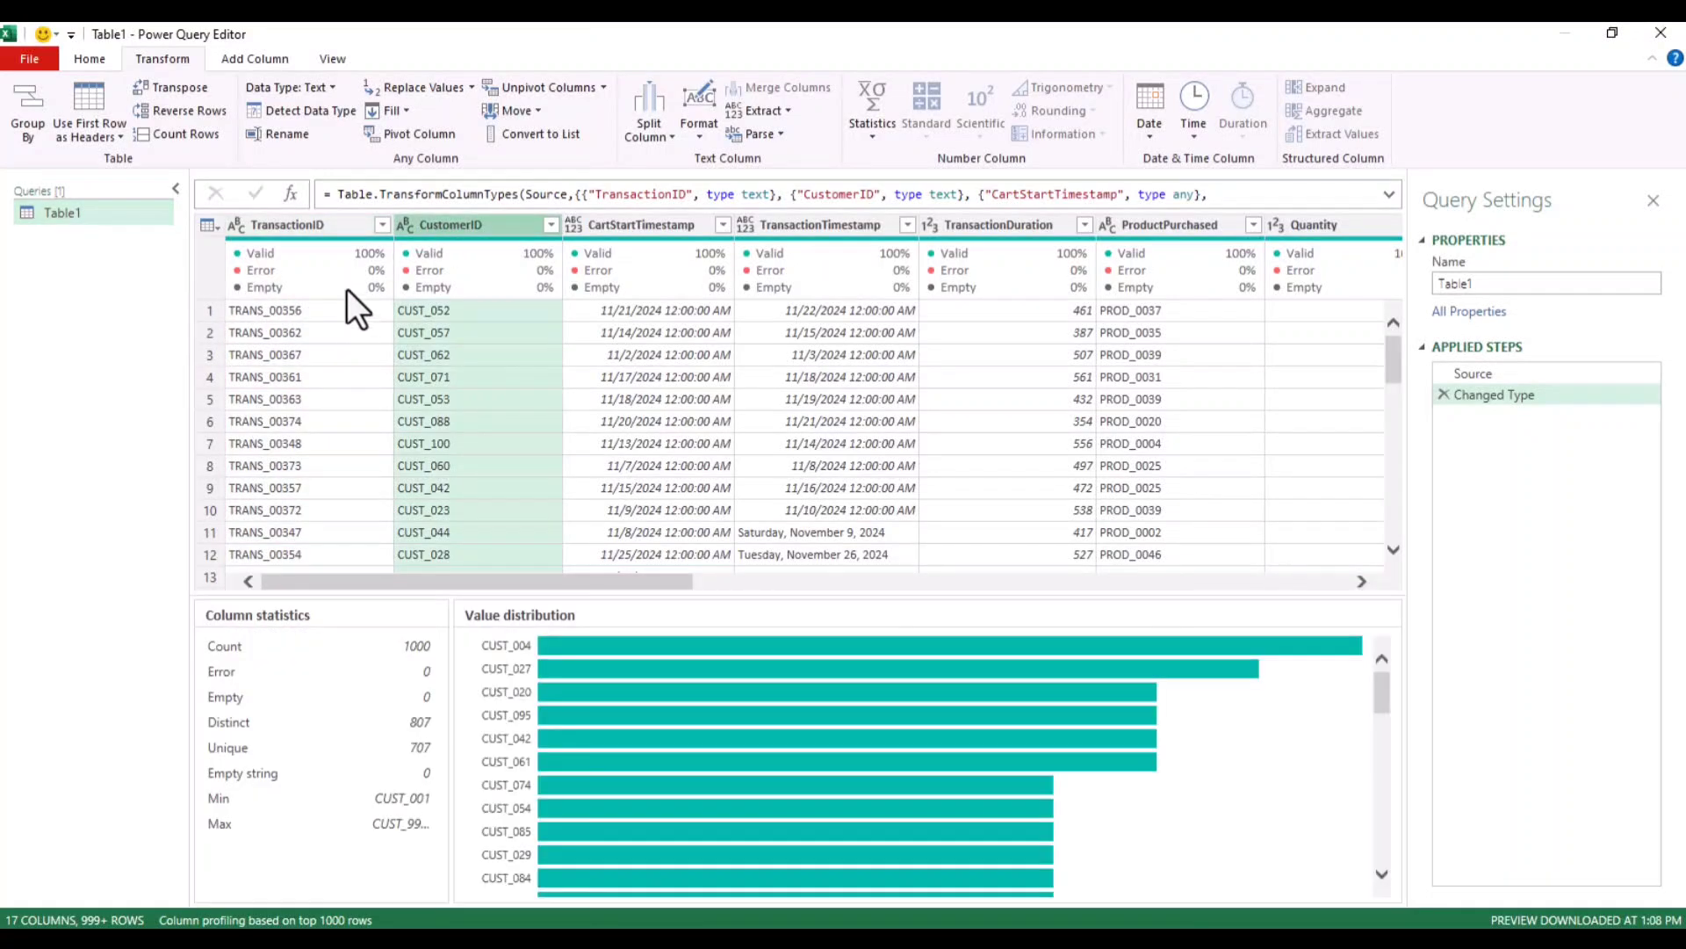
pyautogui.moveTo(315, 309)
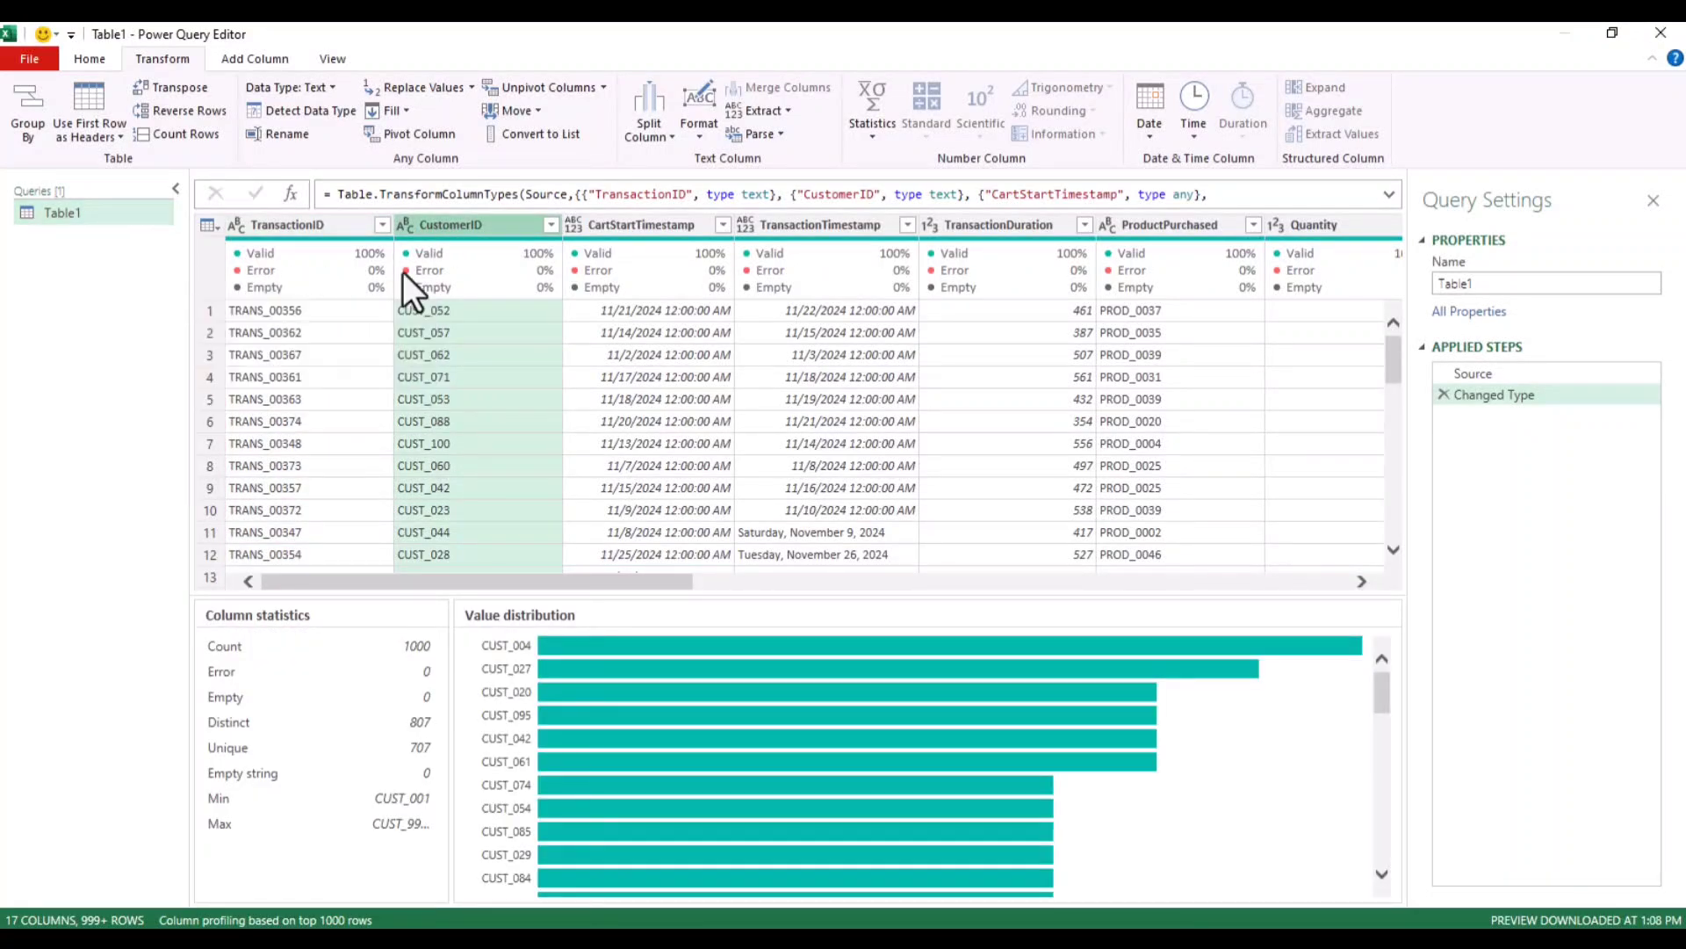
pyautogui.moveTo(437, 239)
pyautogui.click(640, 224)
pyautogui.scroll(-1, 627, 431)
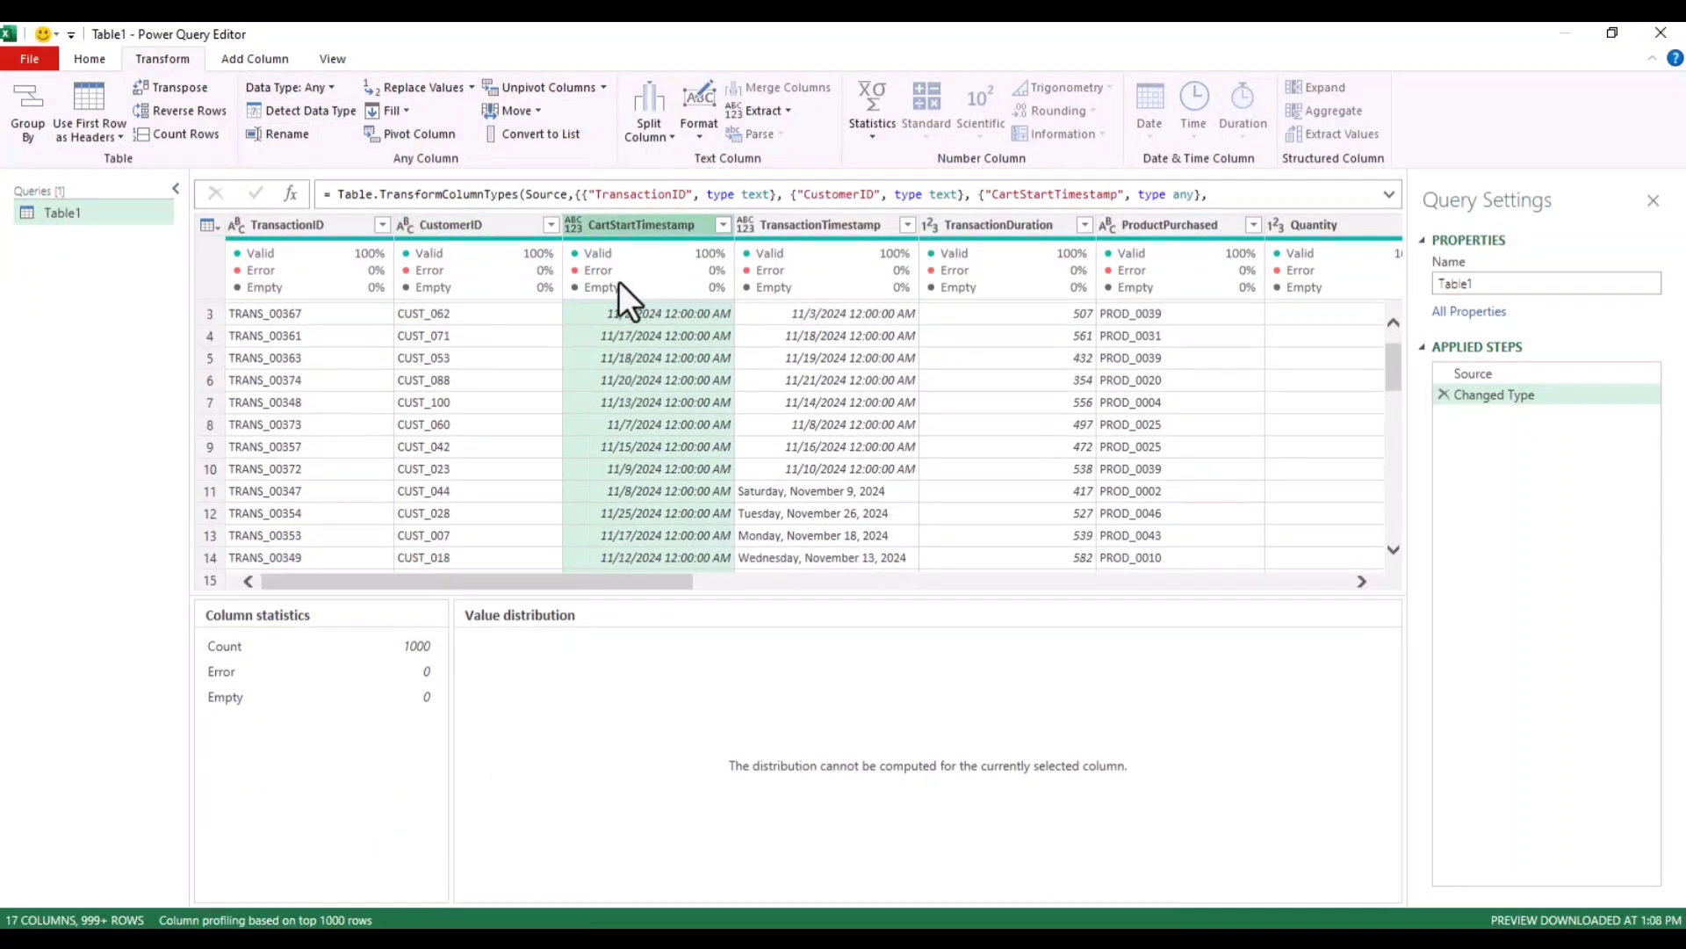
pyautogui.moveTo(618, 260)
pyautogui.click(307, 88)
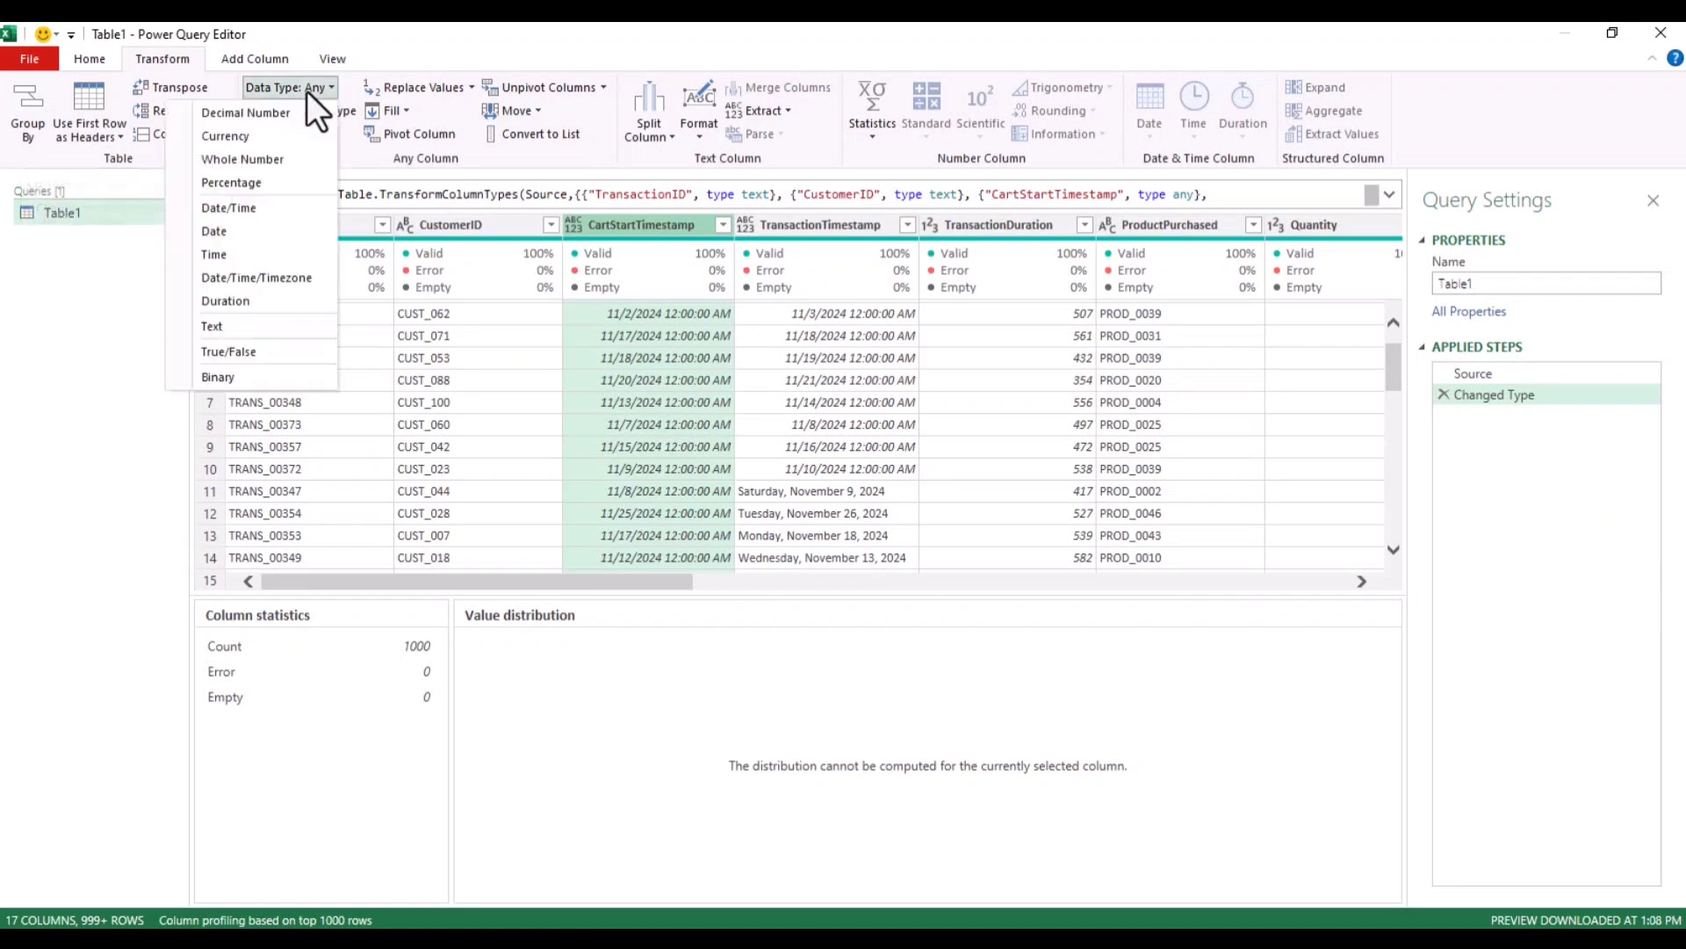
pyautogui.click(229, 232)
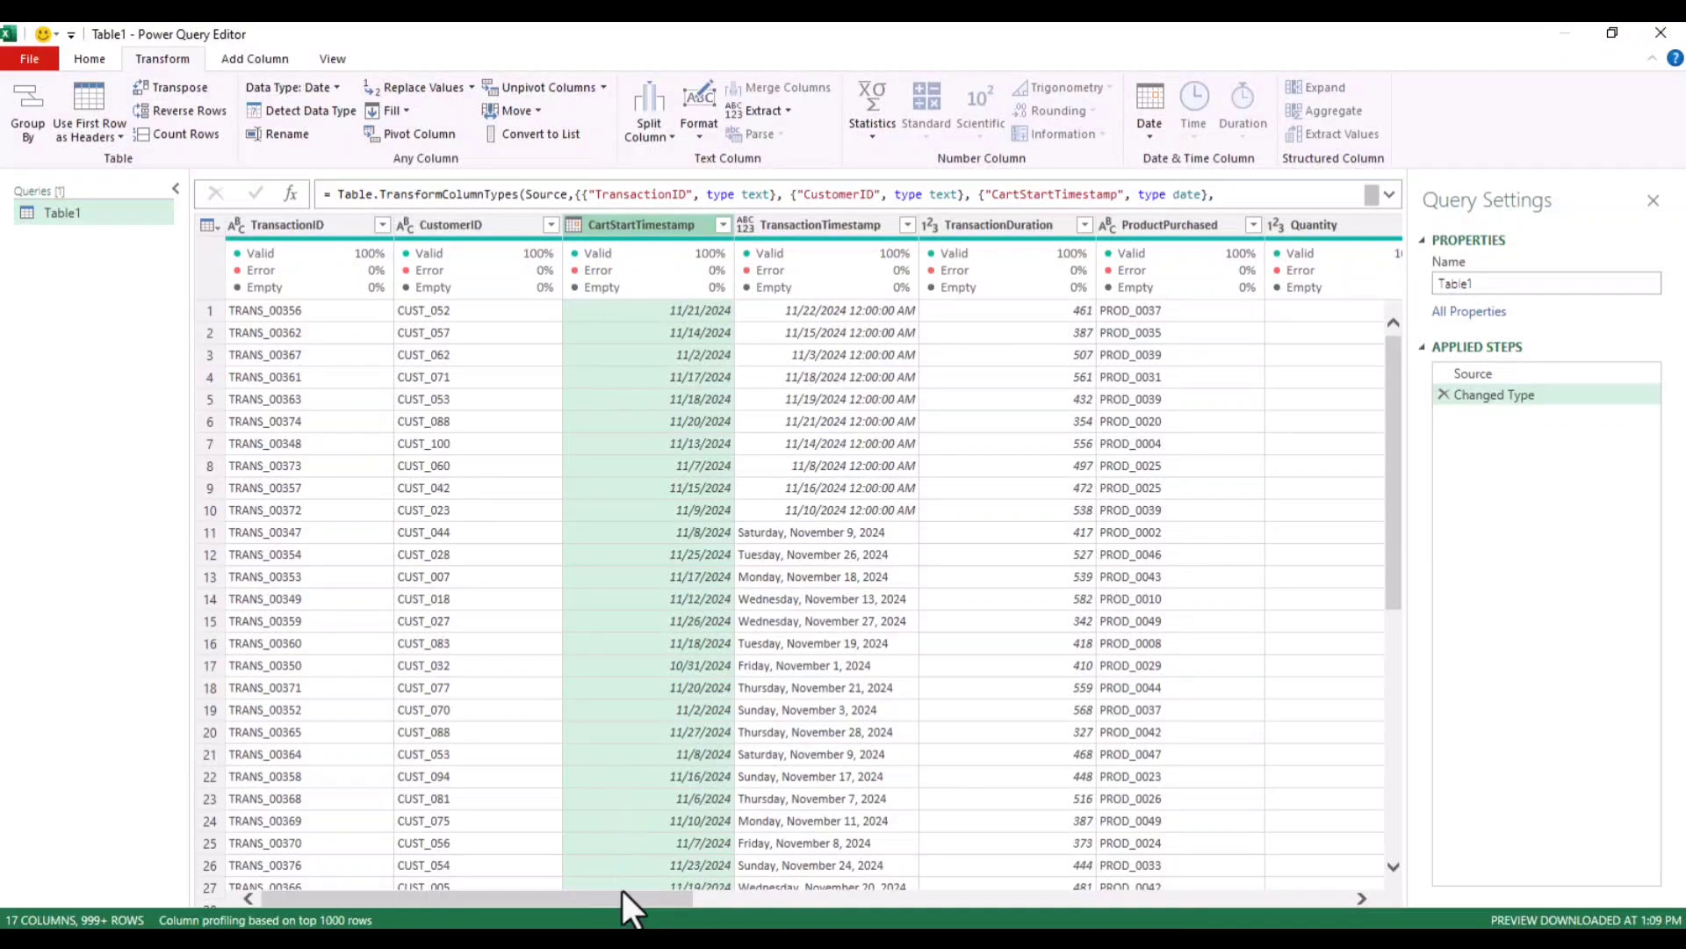
# - Reapply the Date type to CartStartTimestamp and set the TransactionTimestamp column's data type to Date
pyautogui.moveTo(629, 891); pyautogui.dragTo(692, 891)
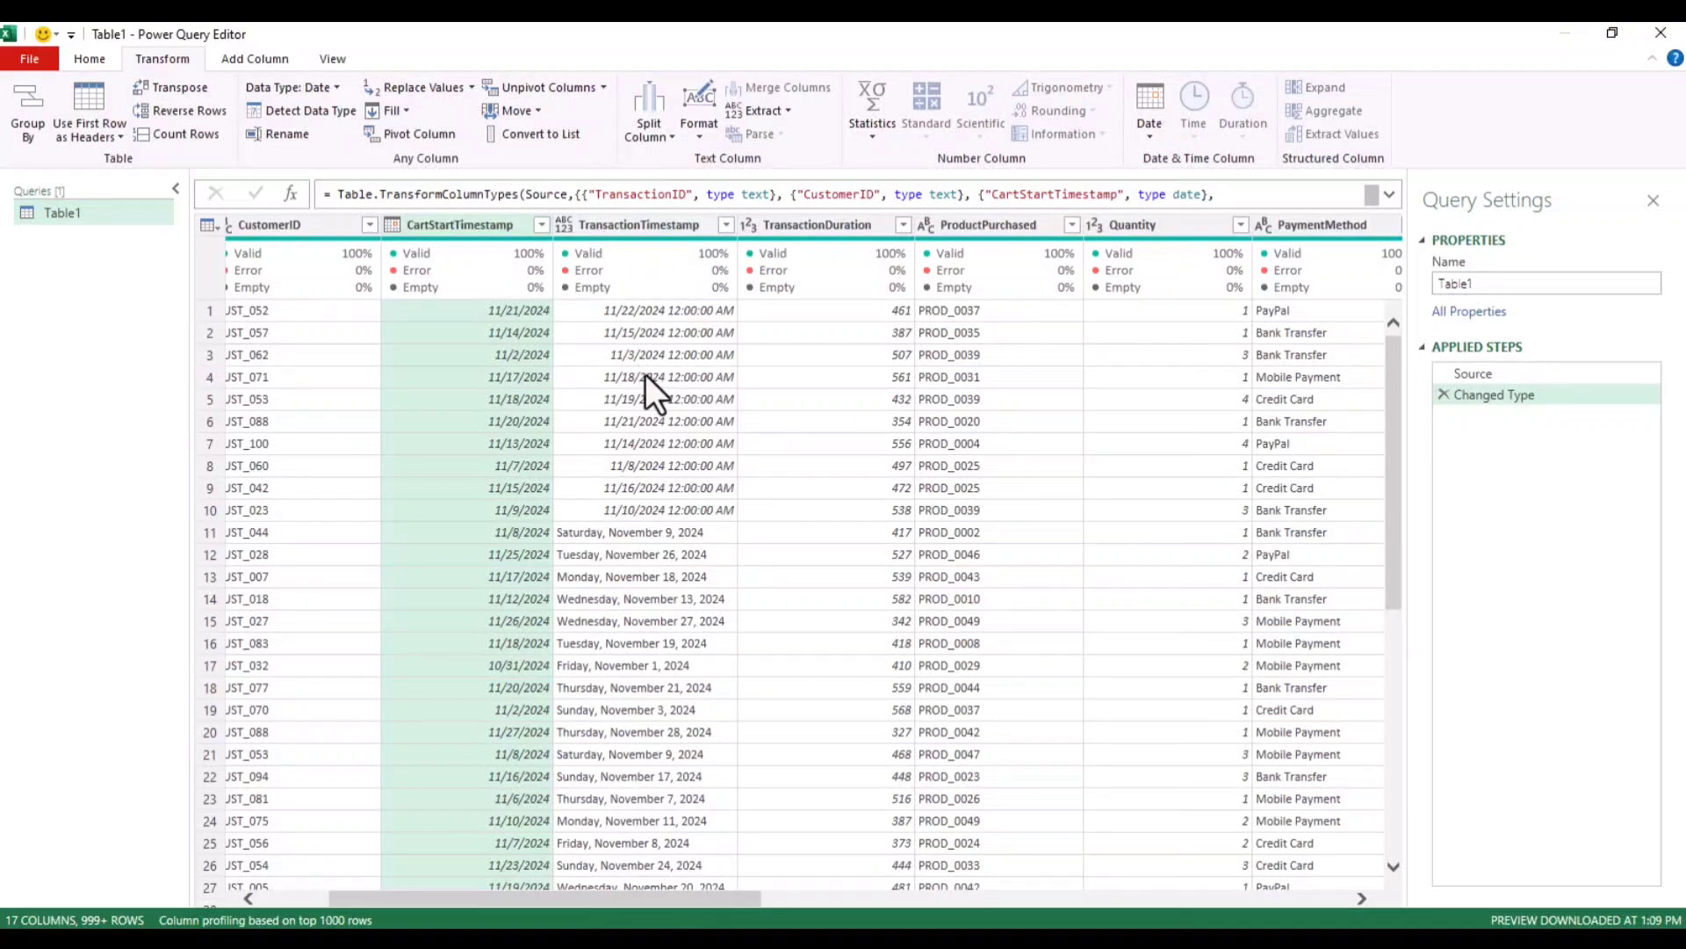
pyautogui.click(485, 224)
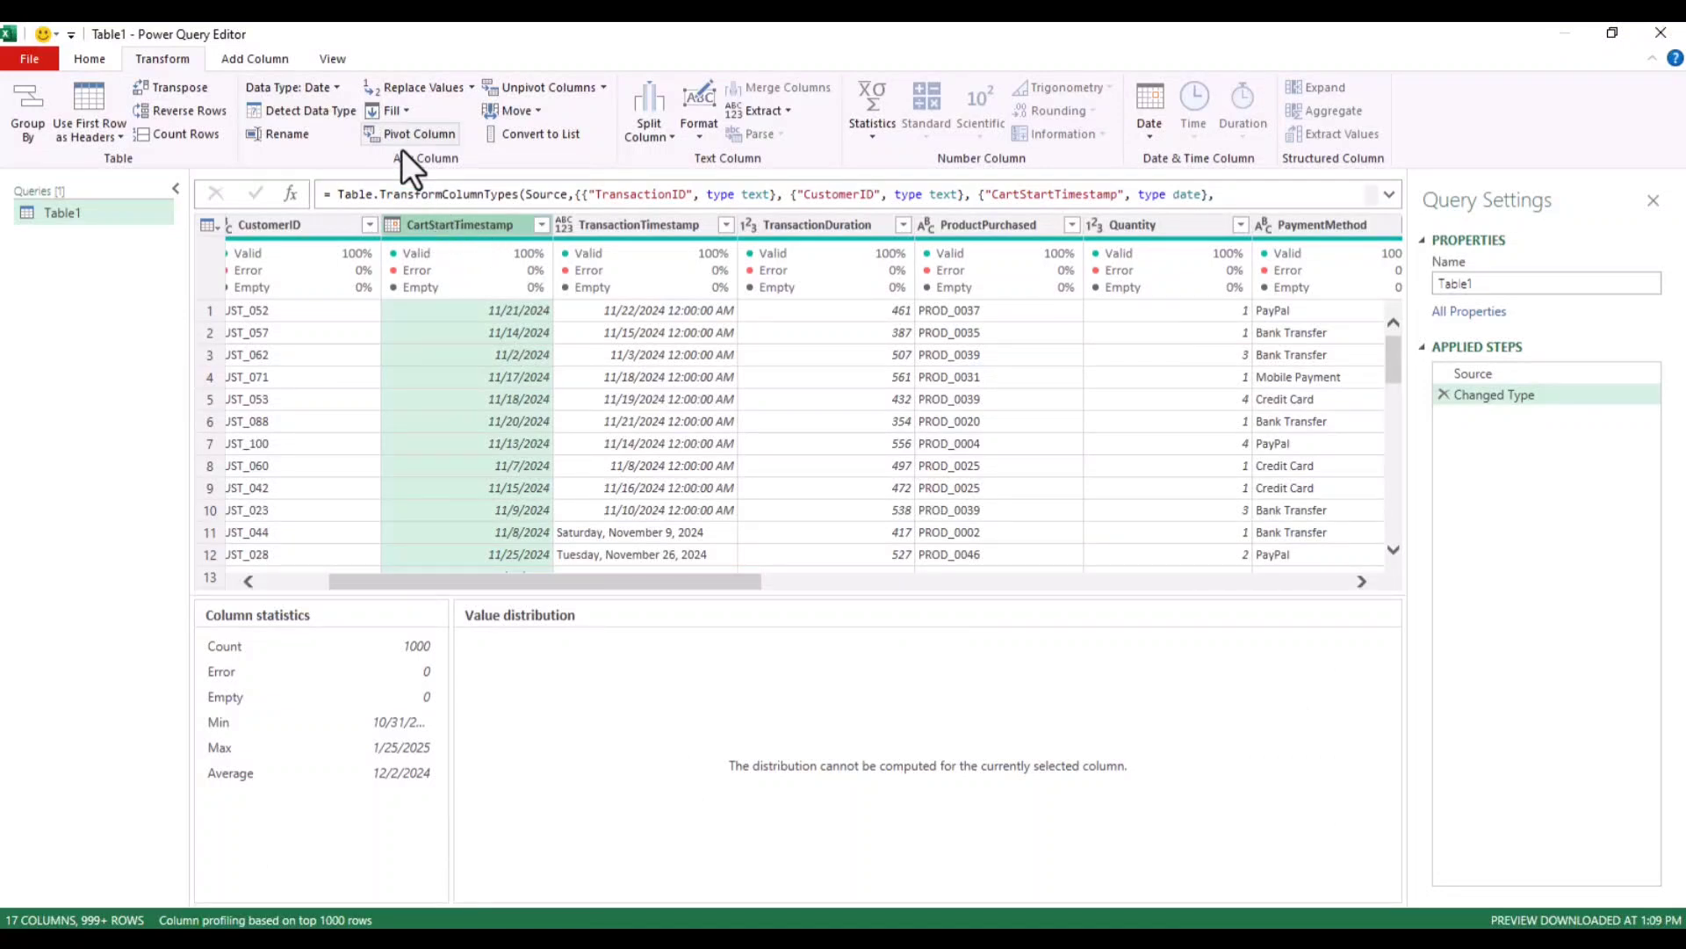
pyautogui.click(303, 89)
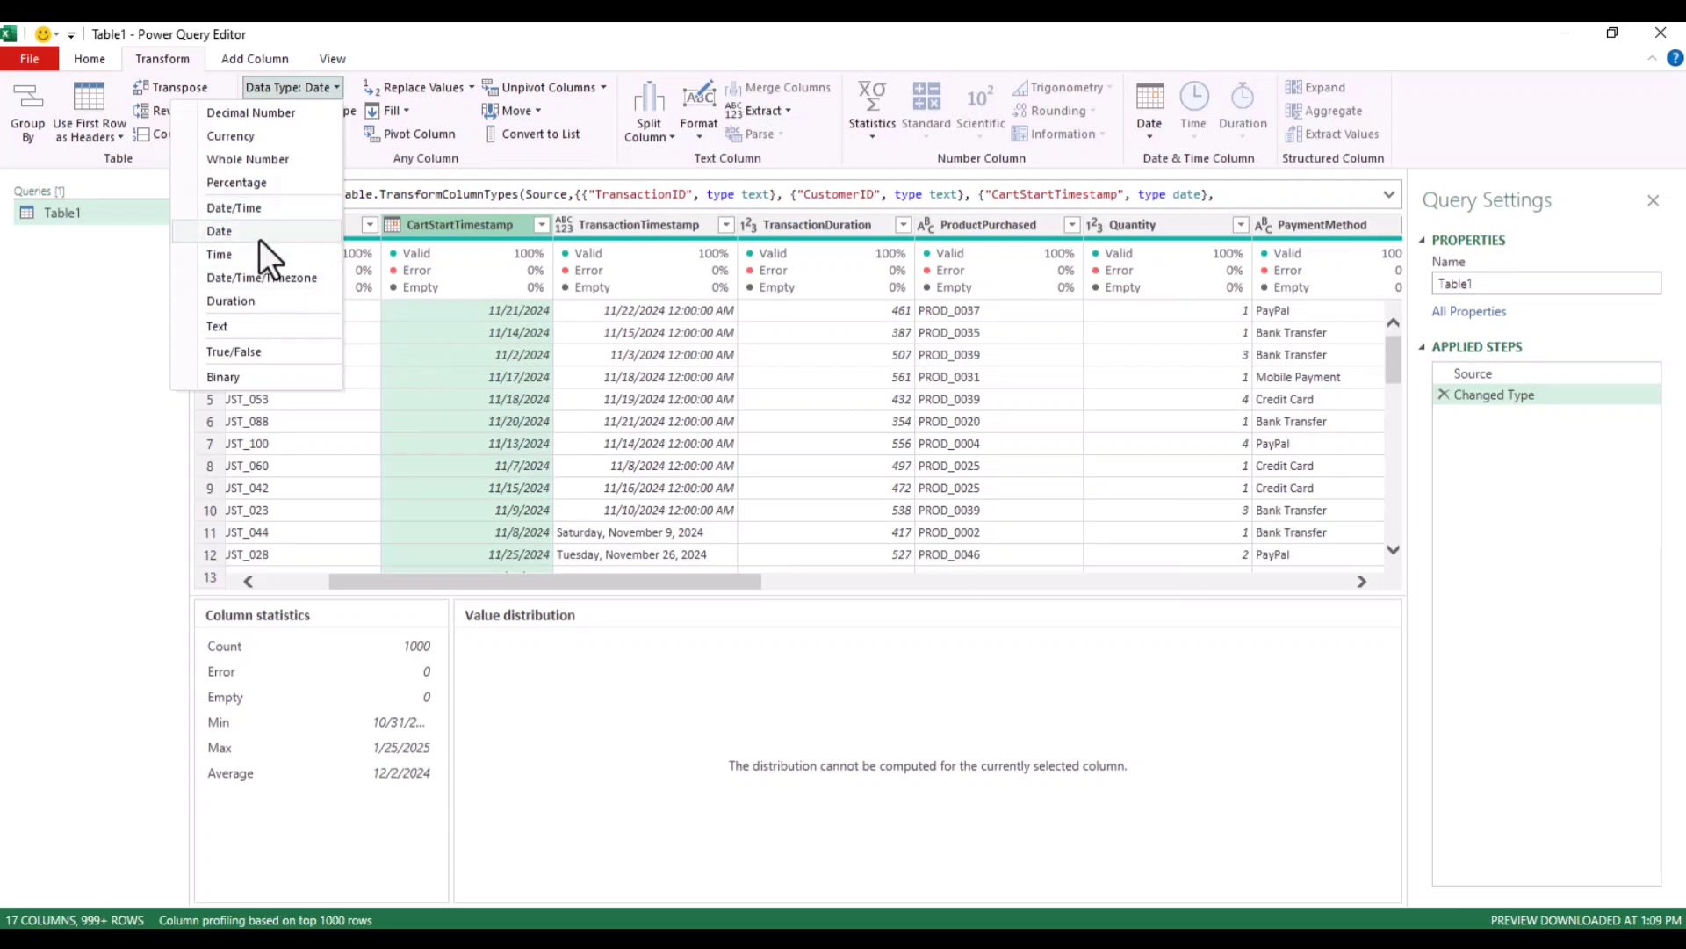
pyautogui.click(208, 230)
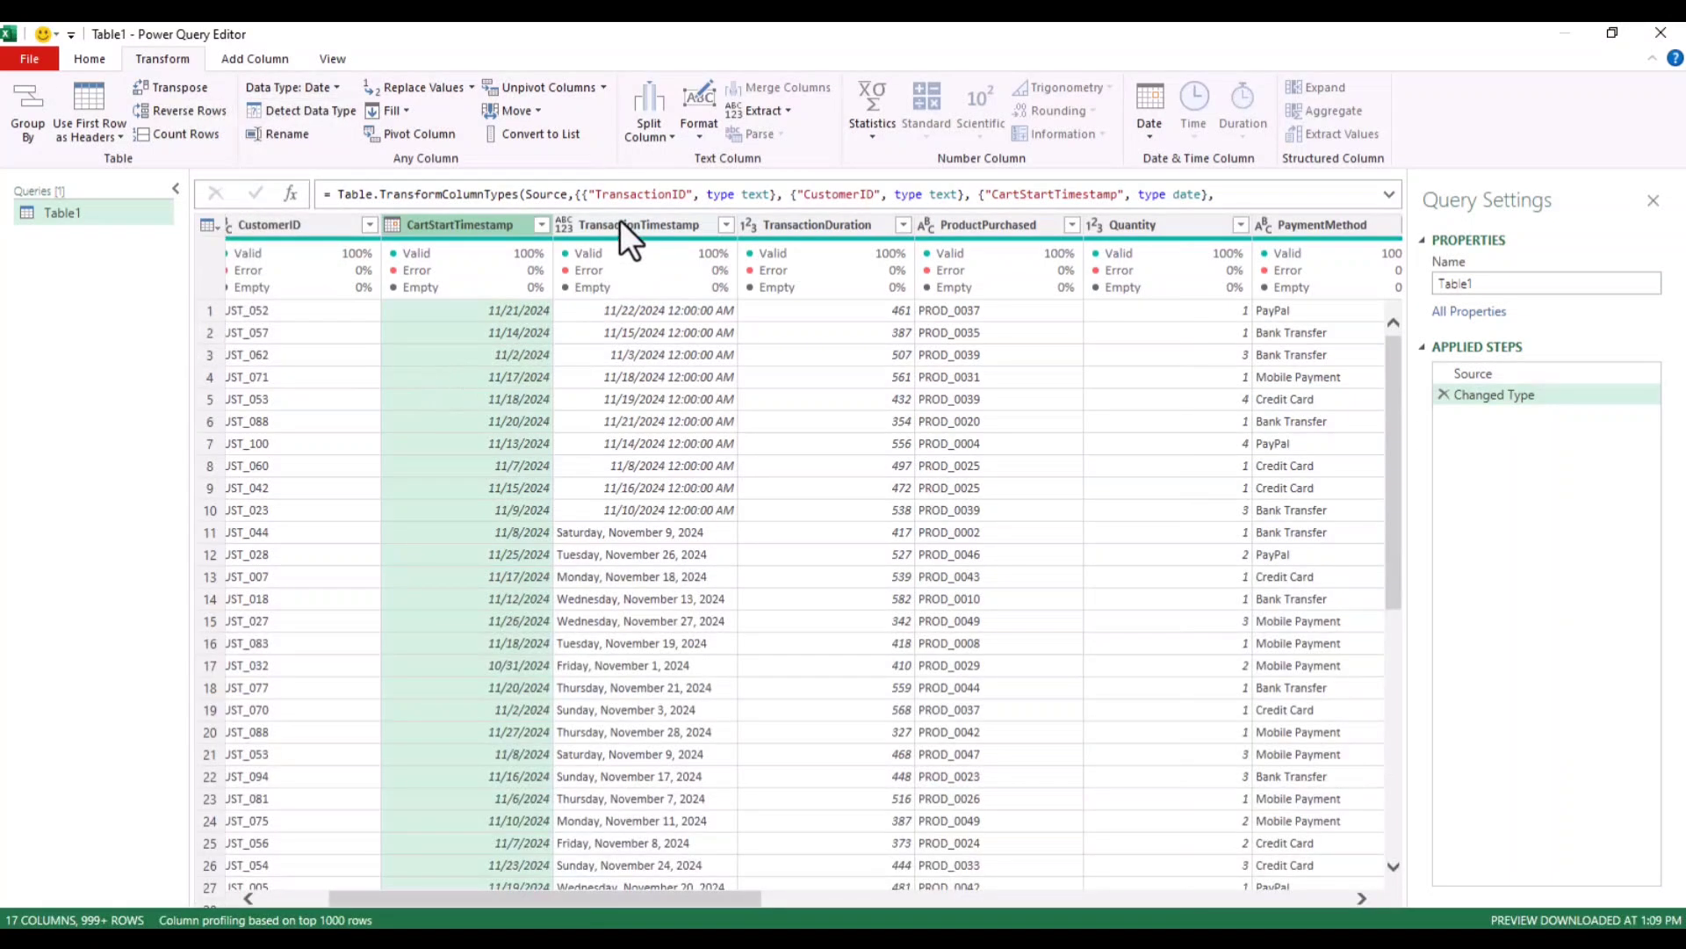
pyautogui.click(620, 223)
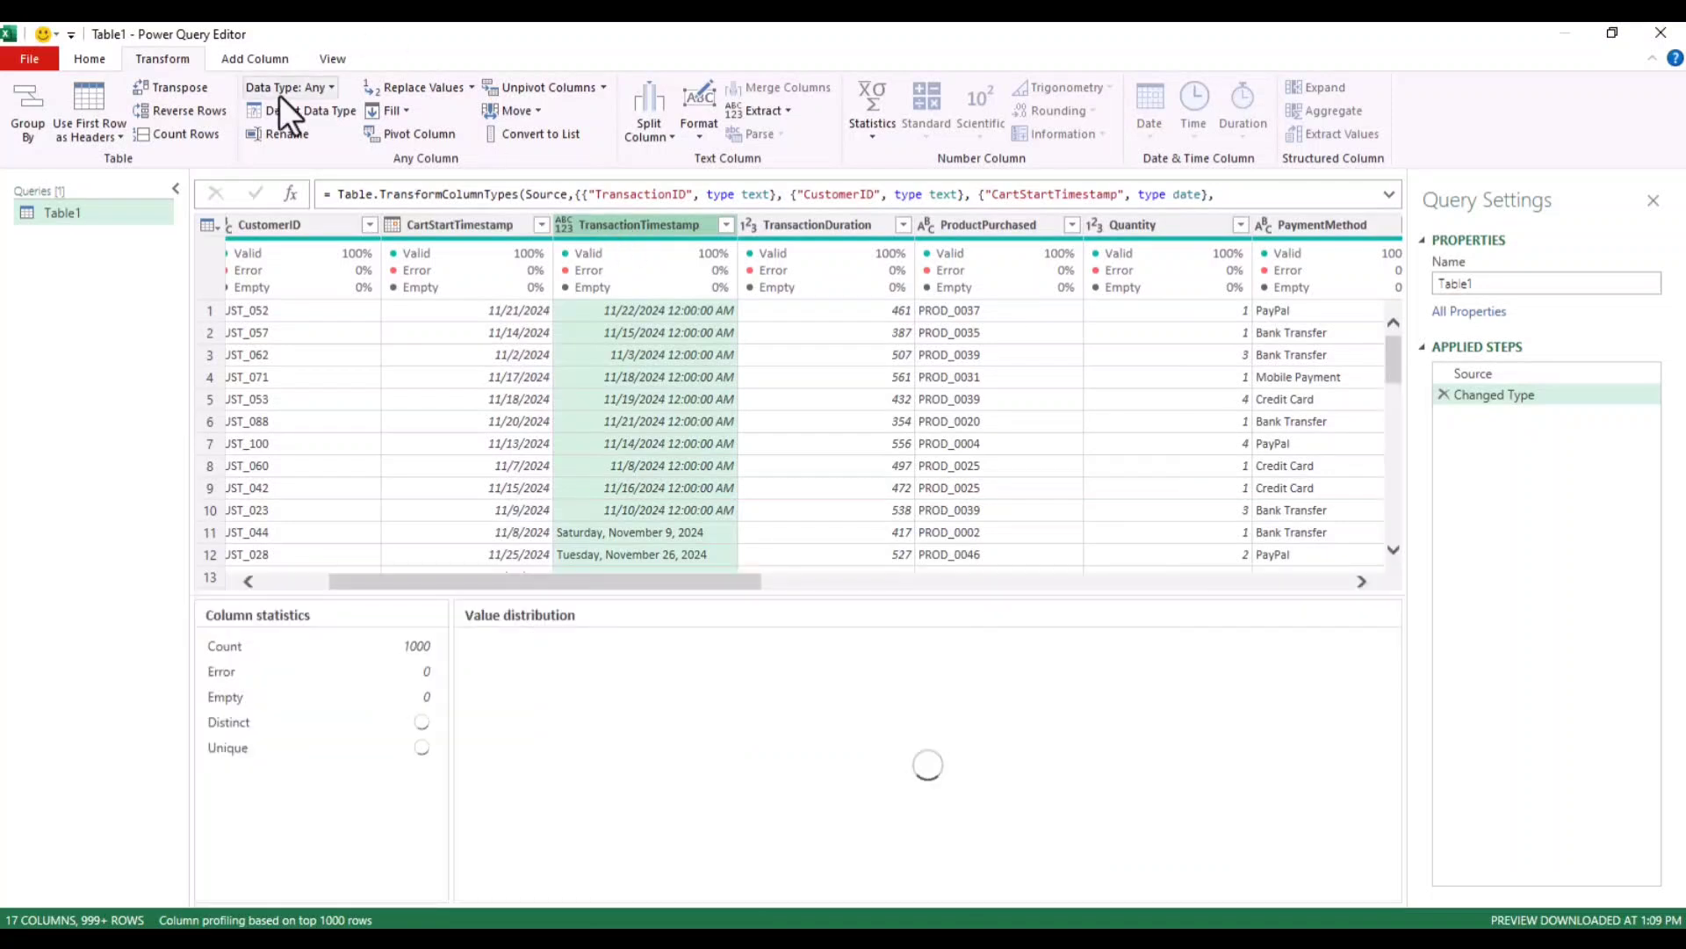
pyautogui.click(281, 89)
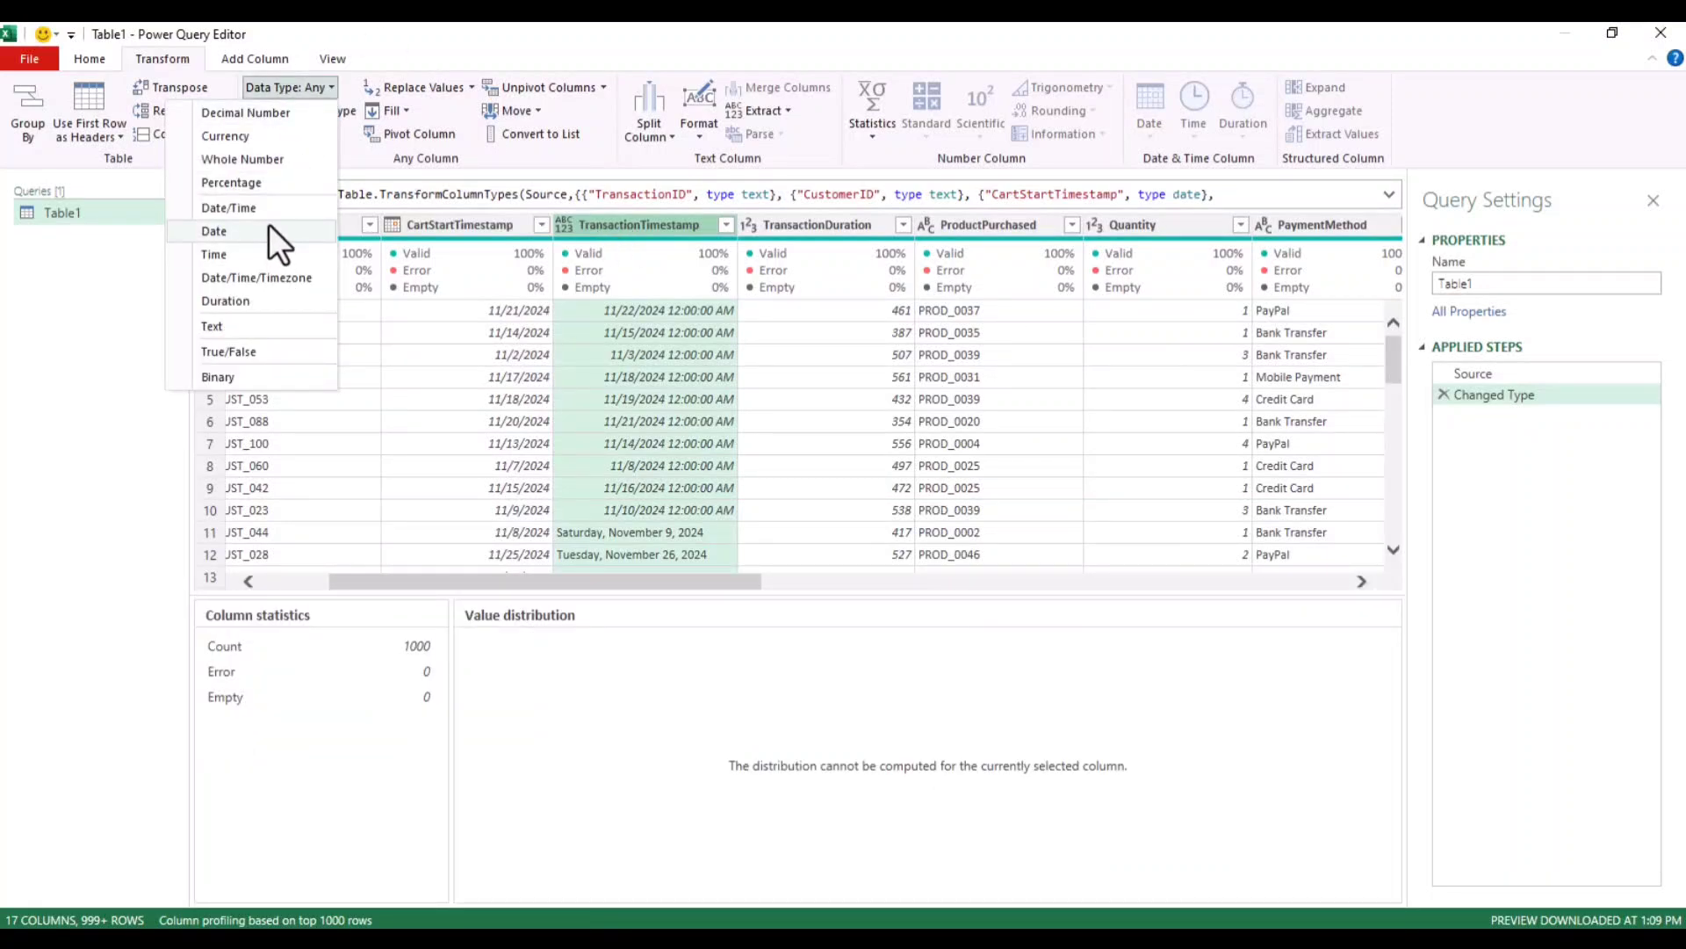
pyautogui.click(269, 230)
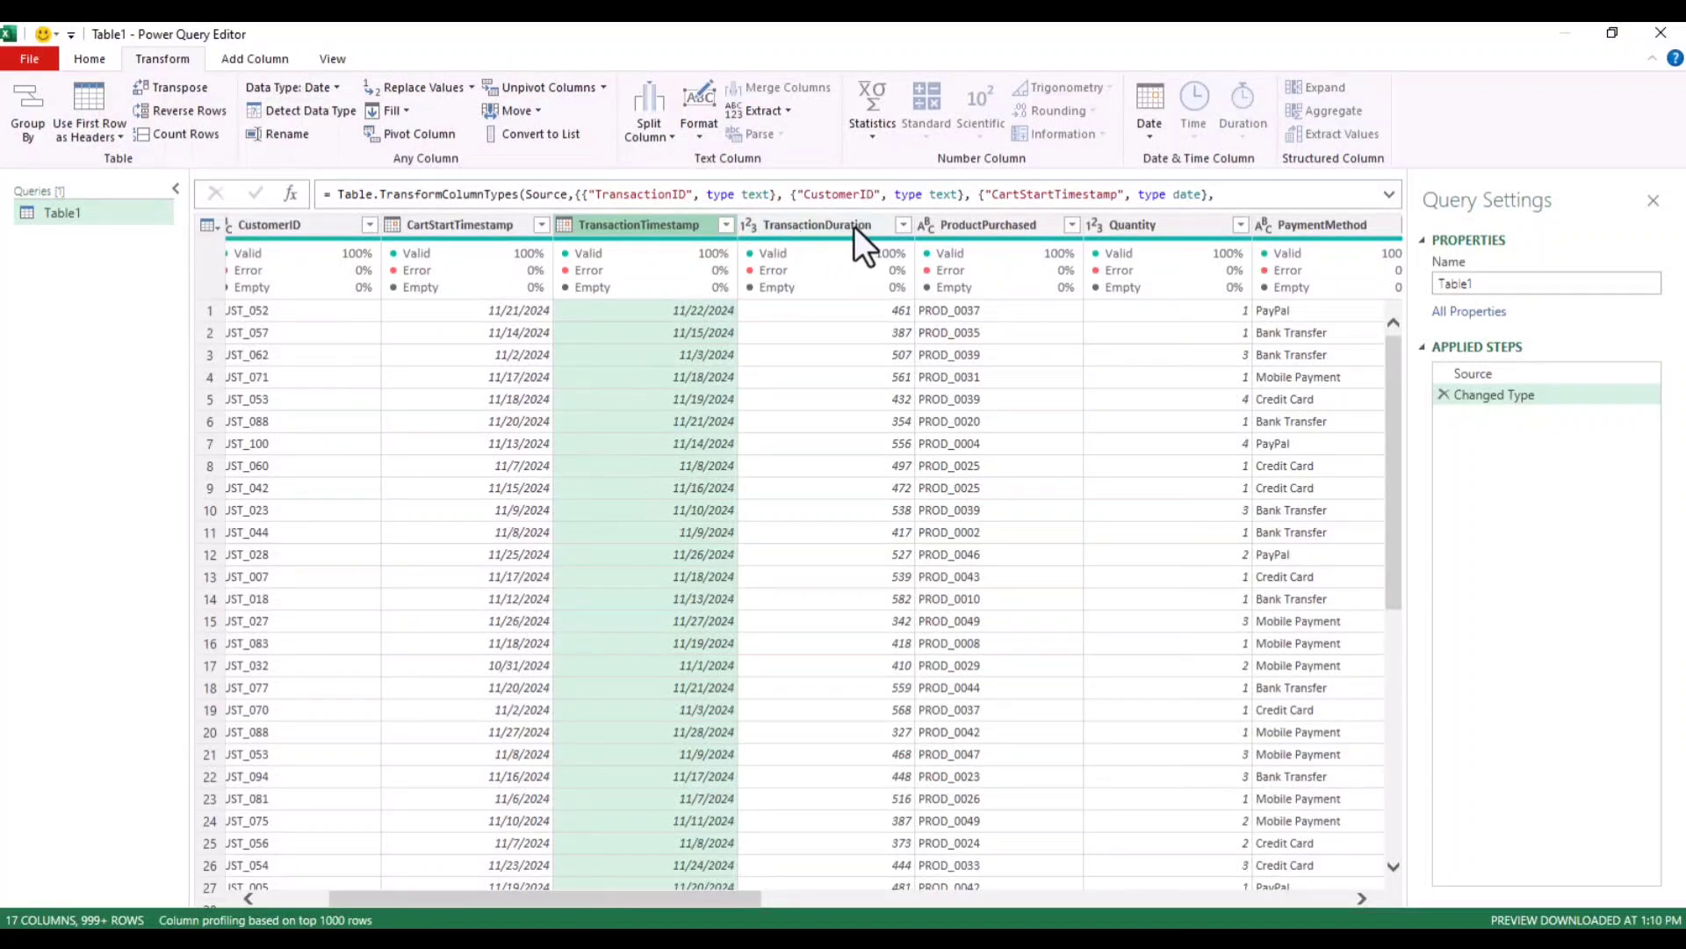
# - Load the full list of TransactionDuration values and try to filter the column by its null entry
pyautogui.click(904, 225)
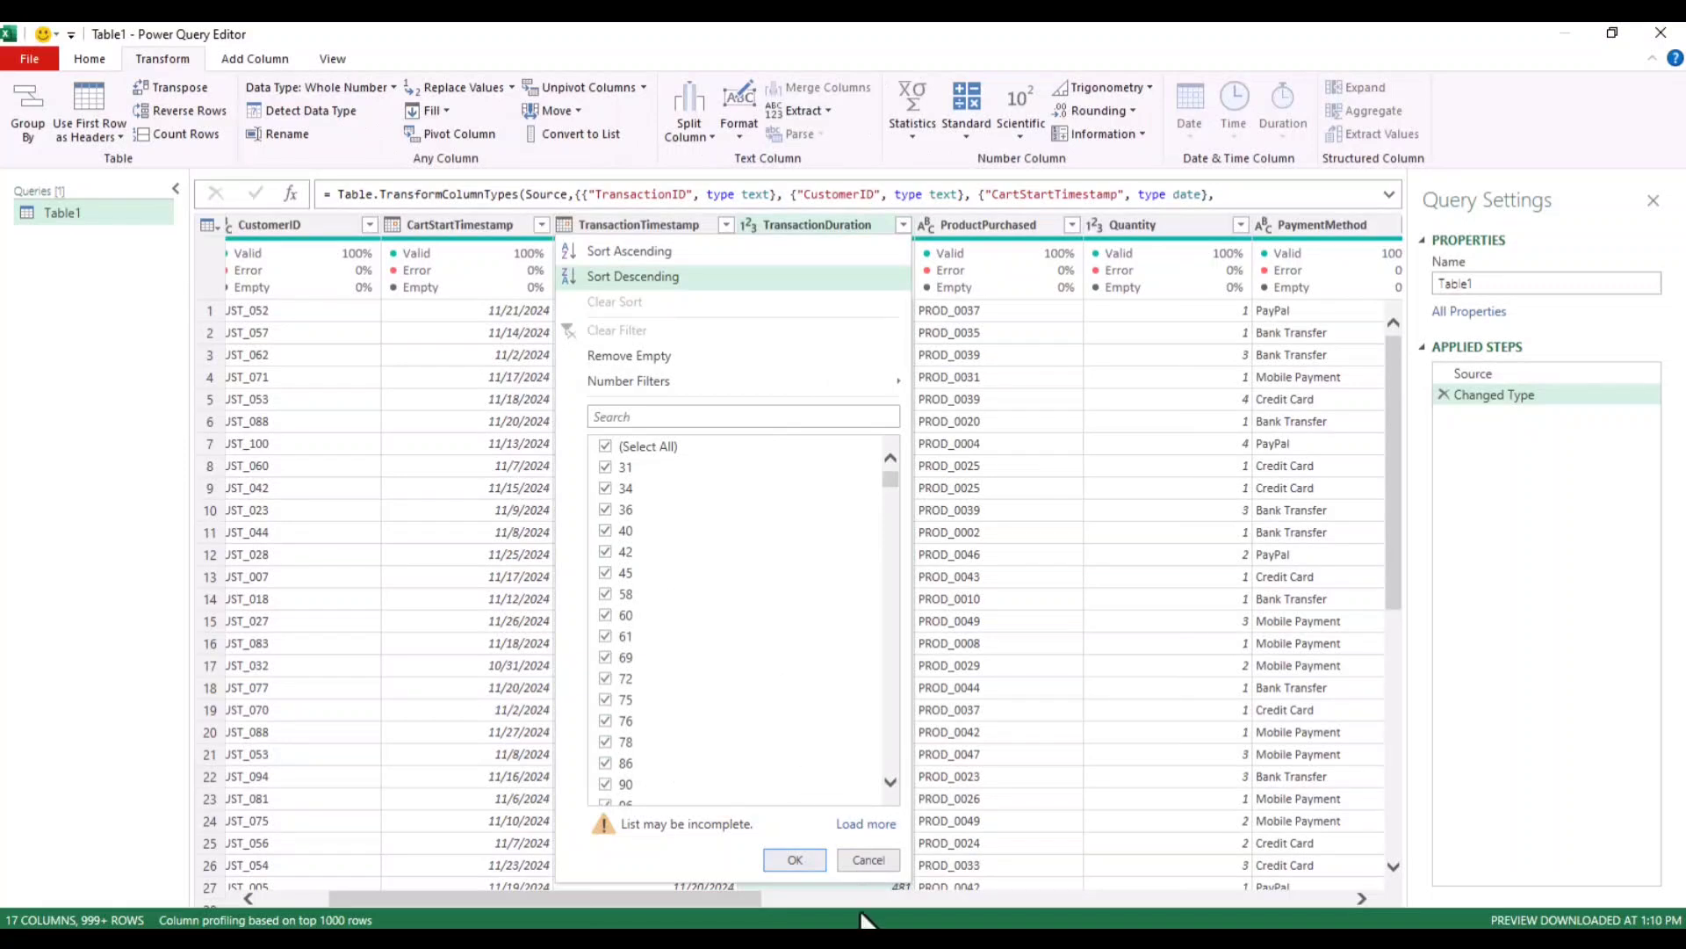
pyautogui.click(862, 823)
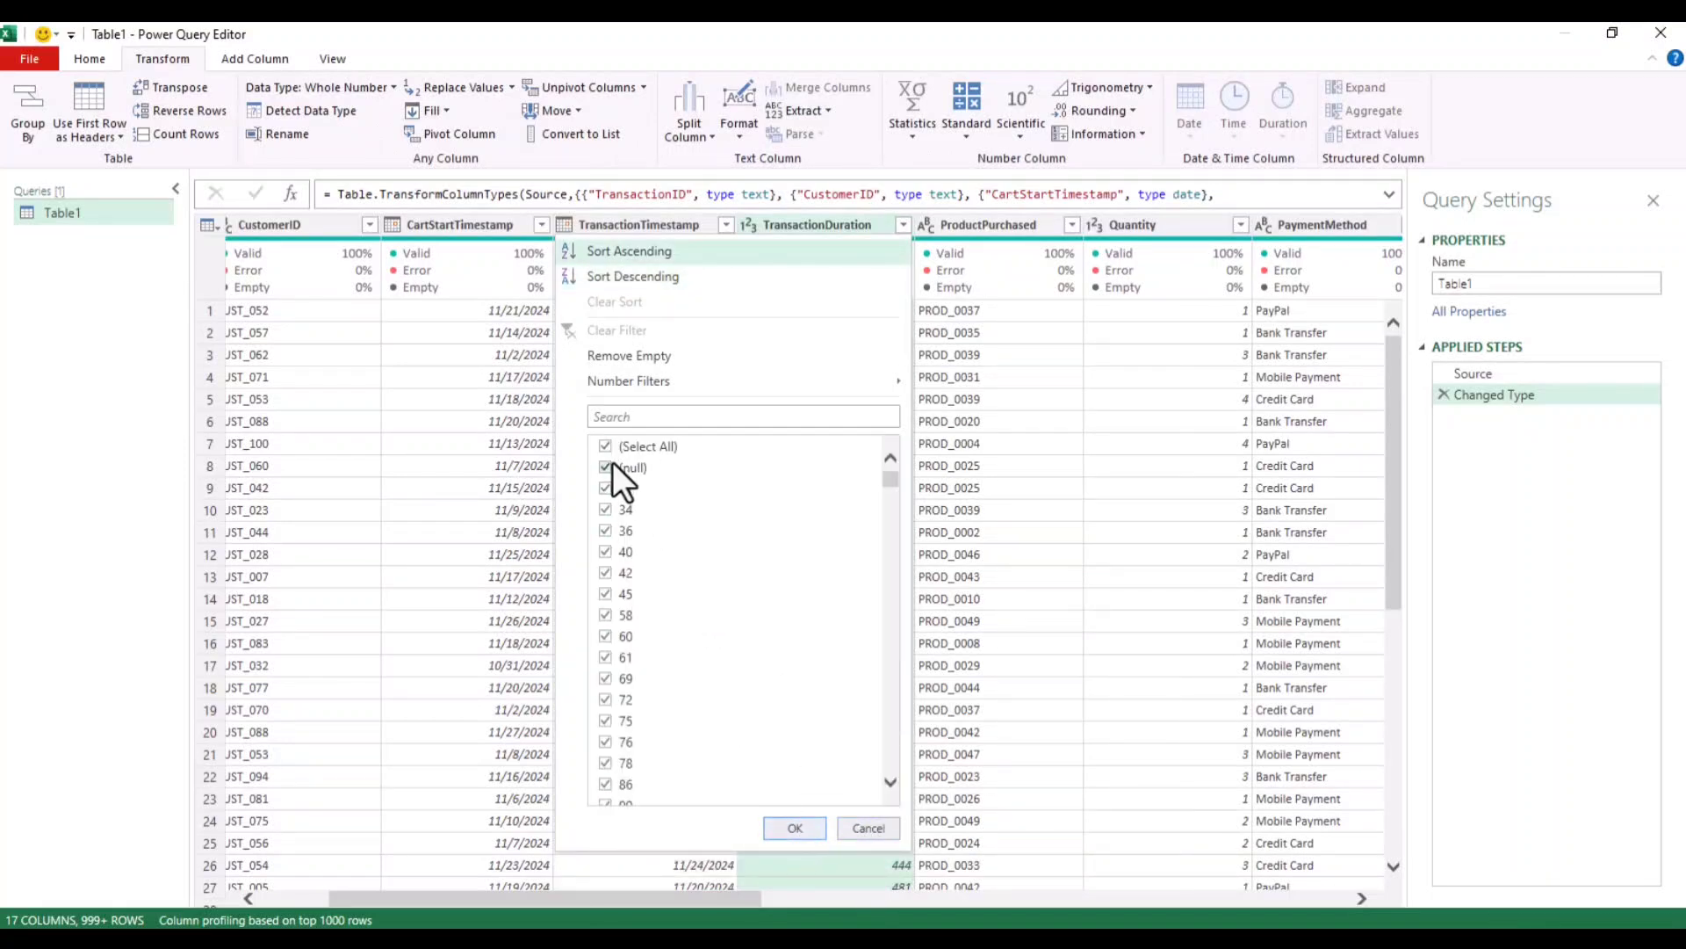
pyautogui.click(613, 466)
pyautogui.click(795, 827)
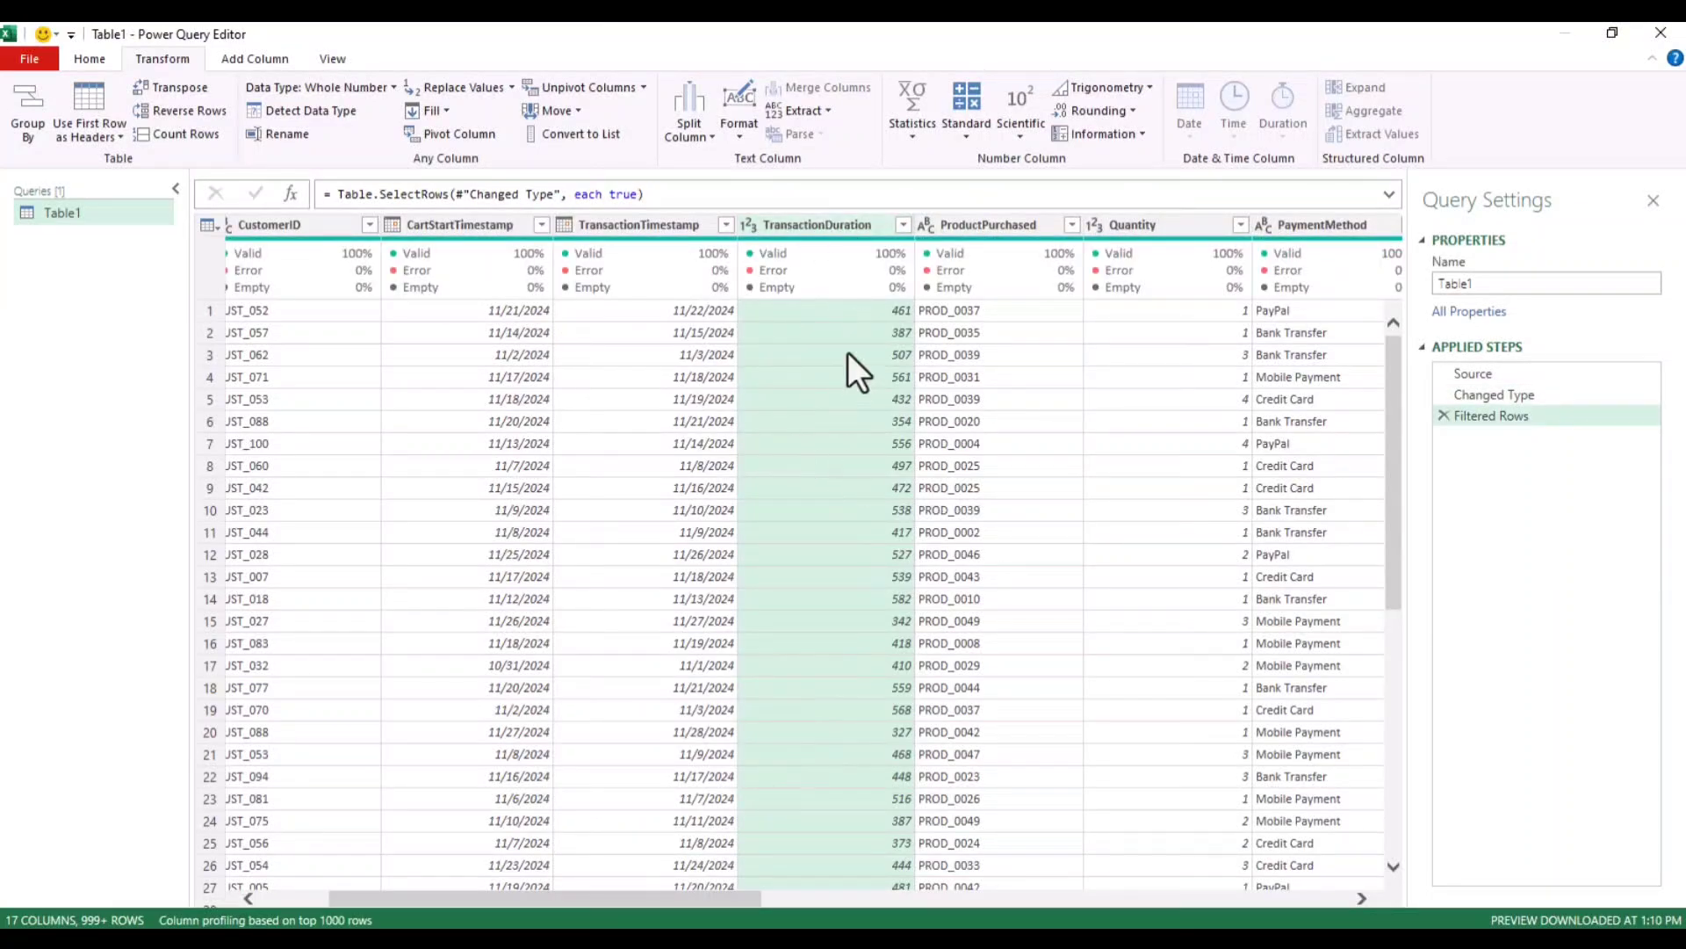
# - Filter the TransactionDuration column to show only the null rows
pyautogui.click(903, 226)
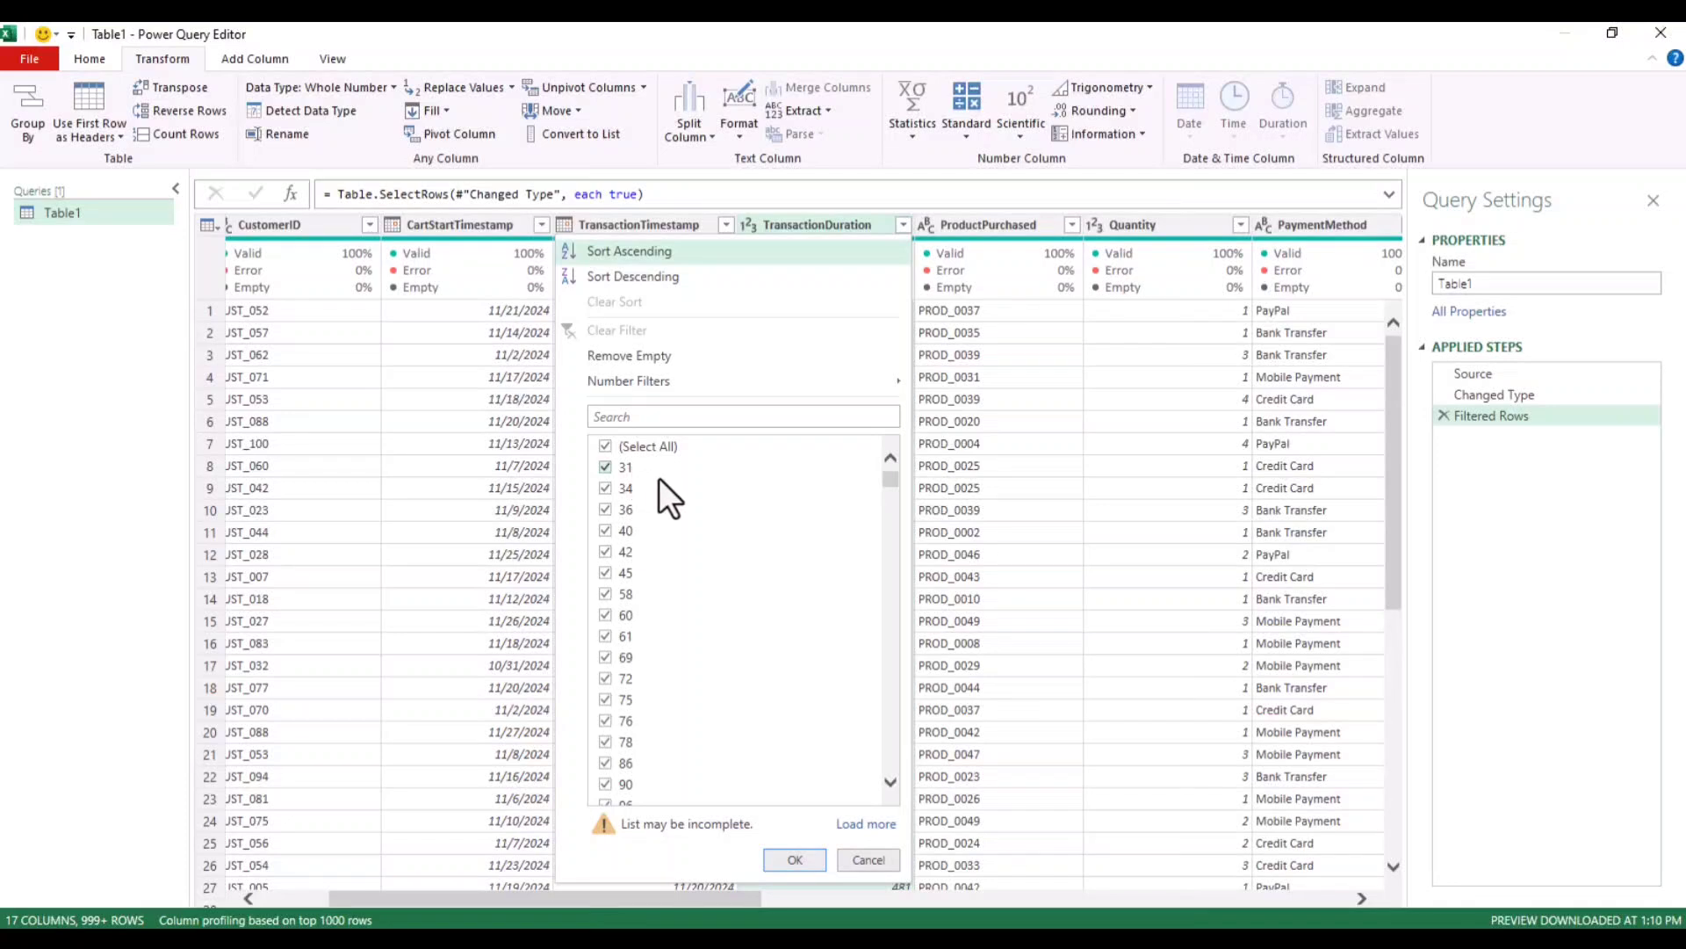
pyautogui.click(865, 824)
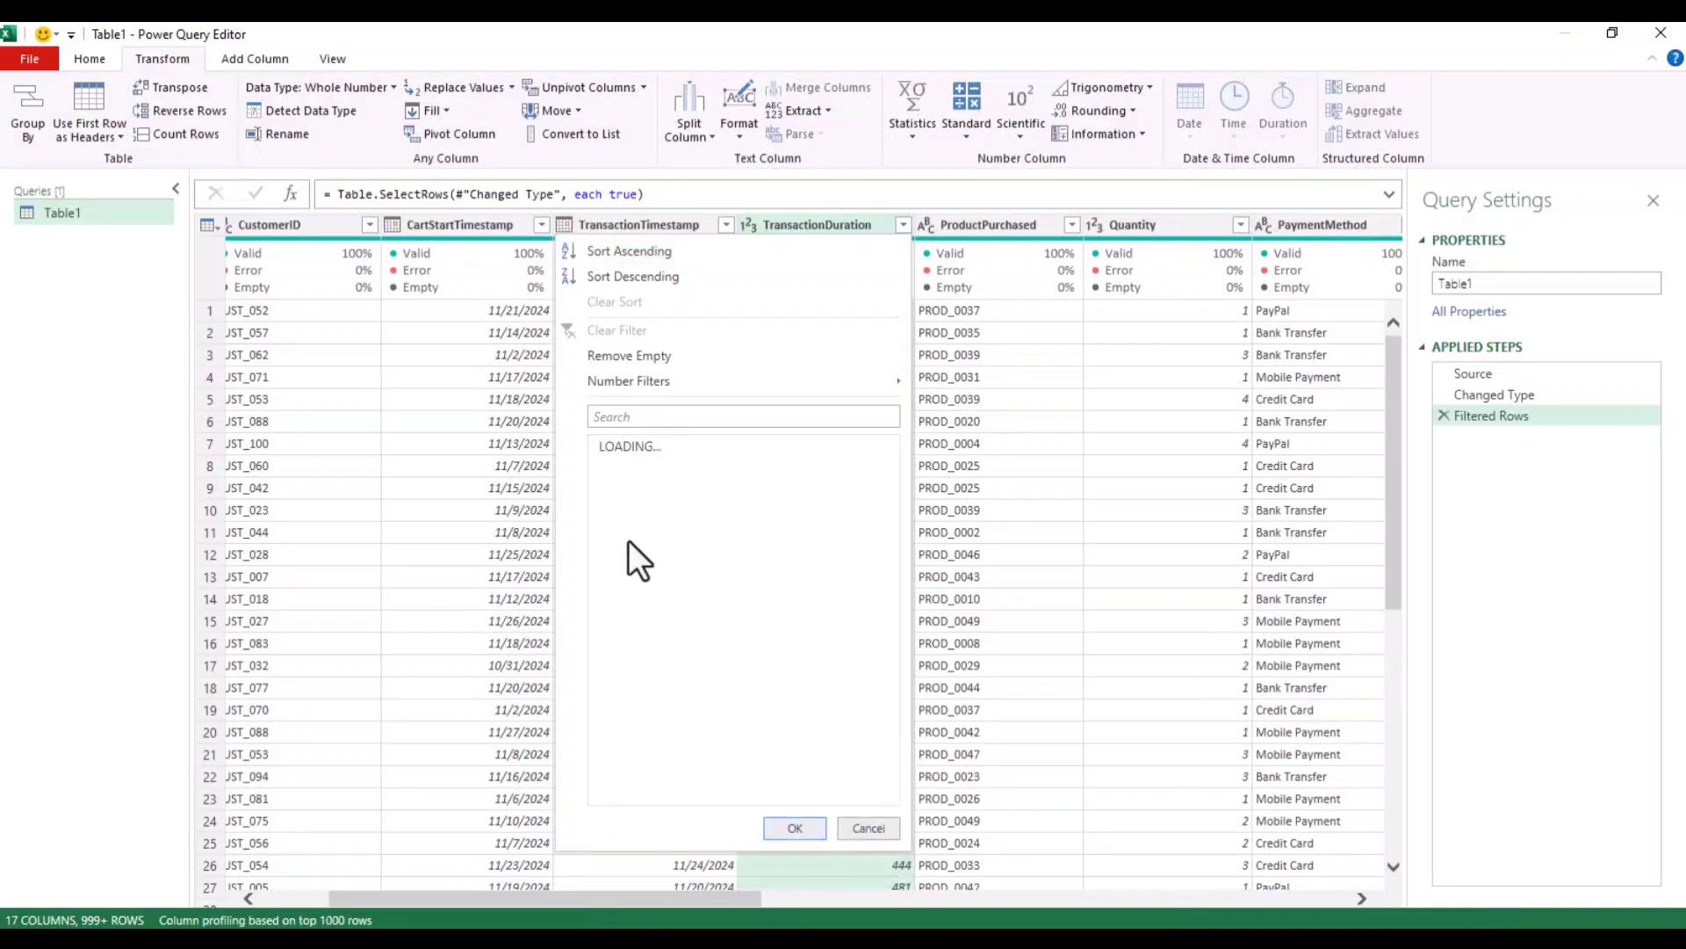
pyautogui.click(634, 447)
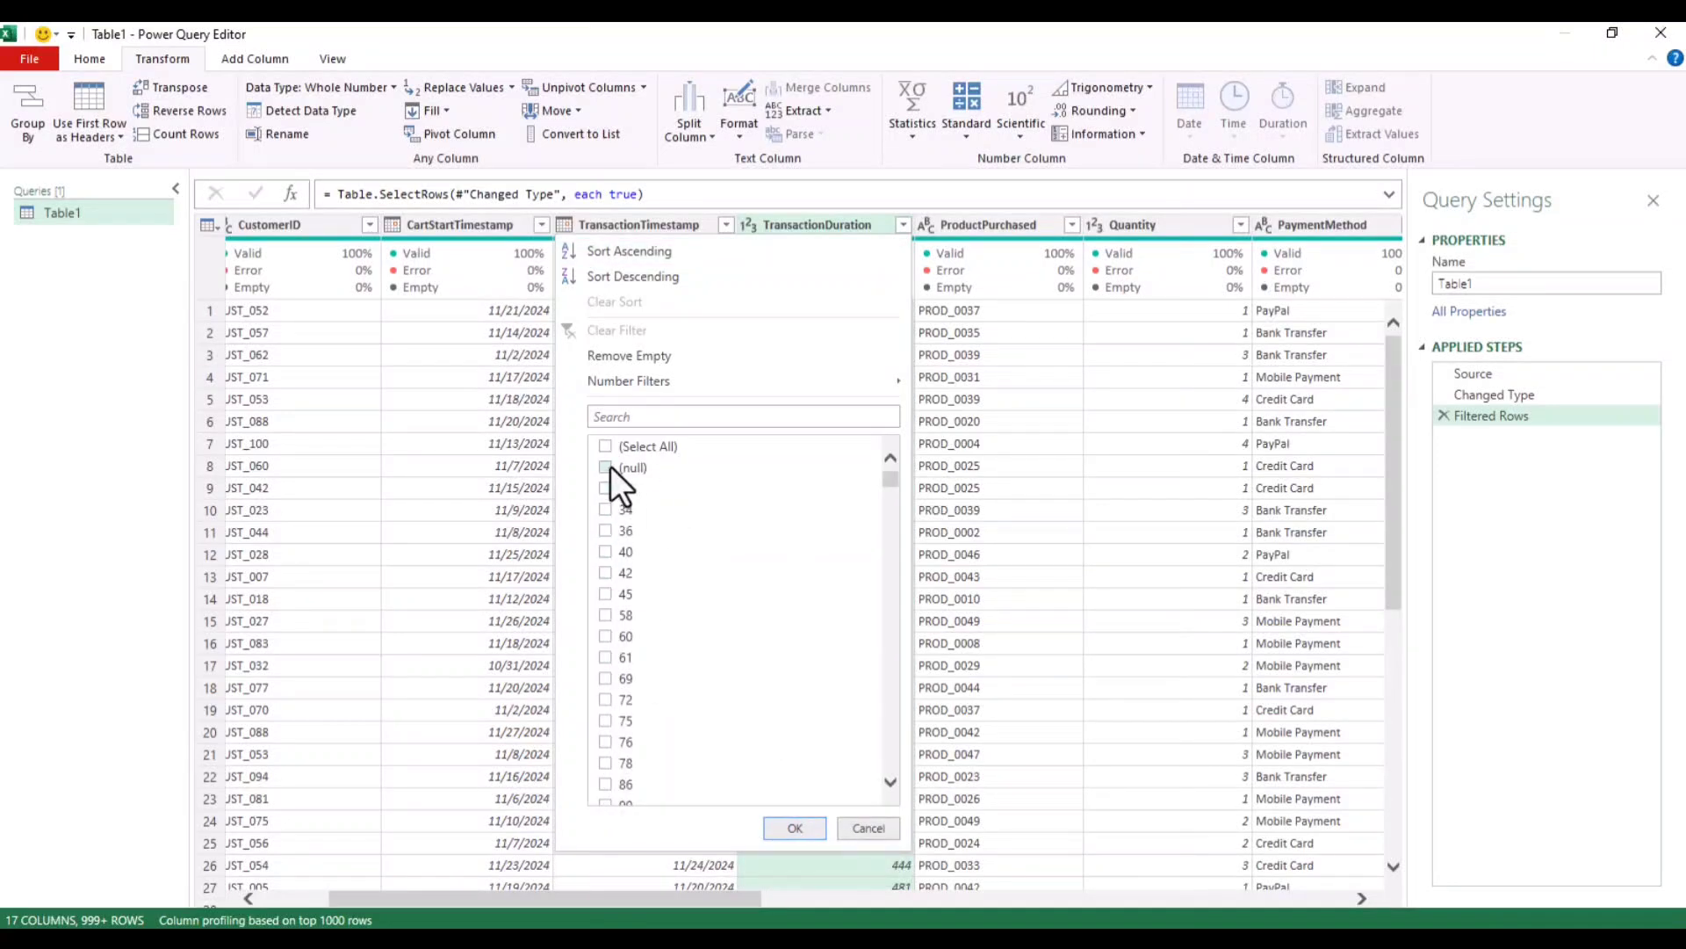
pyautogui.click(794, 827)
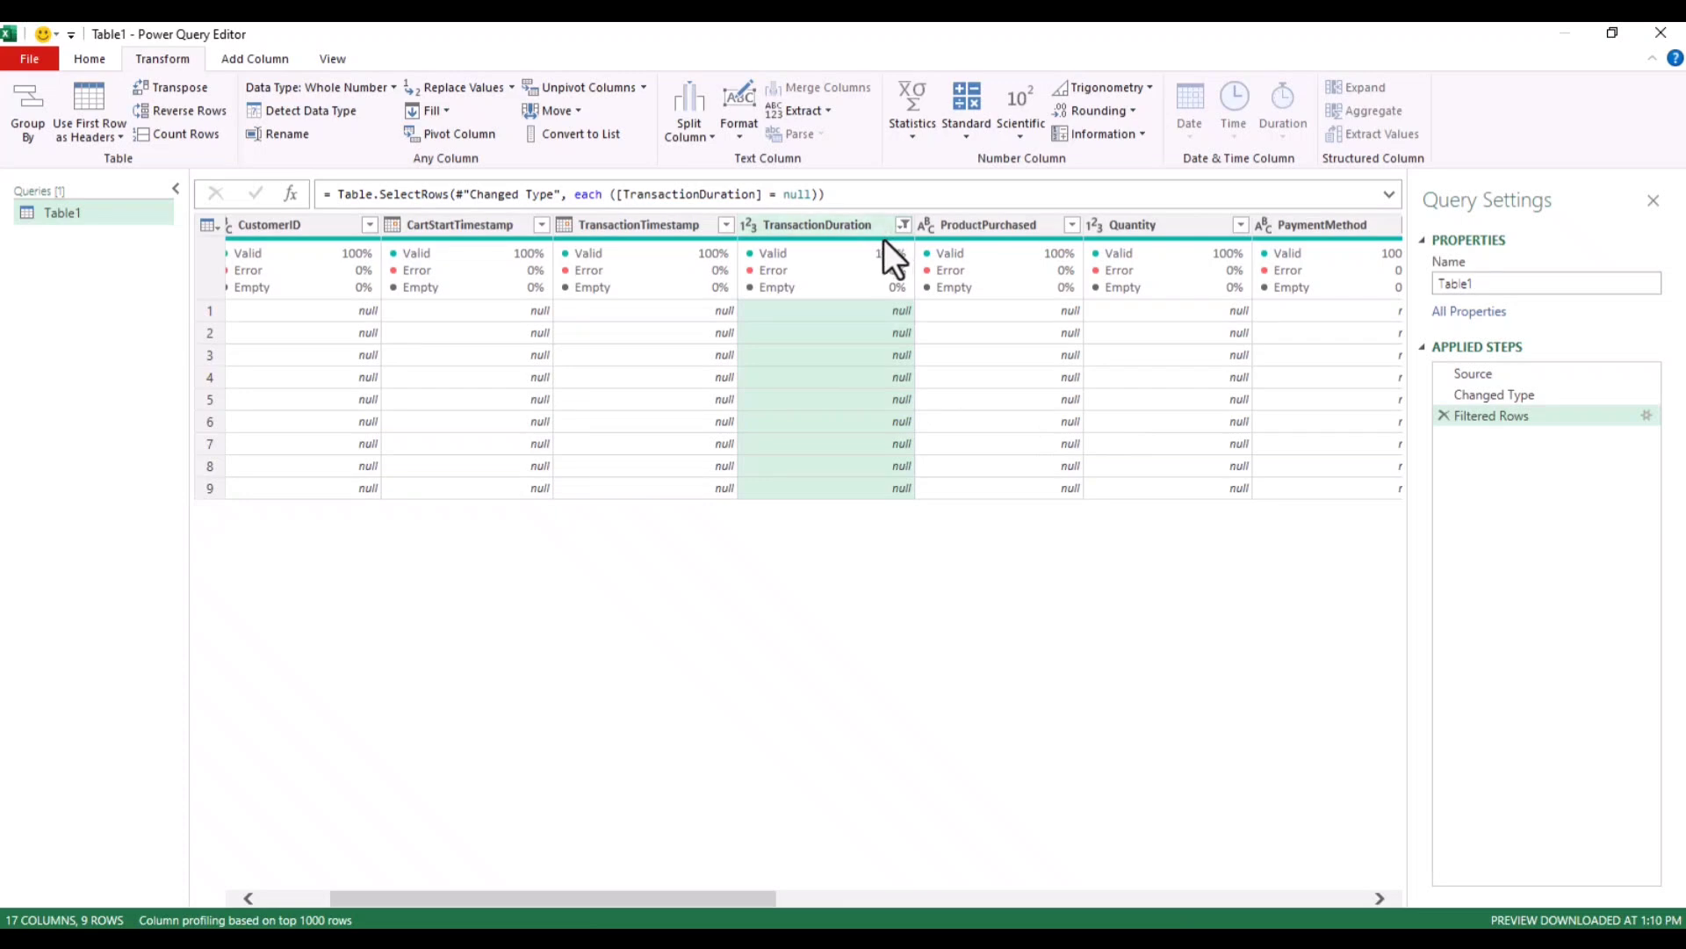
# - Examine the other columns of the rows with null durations, and delete the Filtered Rows step
pyautogui.moveTo(883, 239)
pyautogui.moveTo(899, 295)
pyautogui.moveTo(693, 899); pyautogui.dragTo(768, 889)
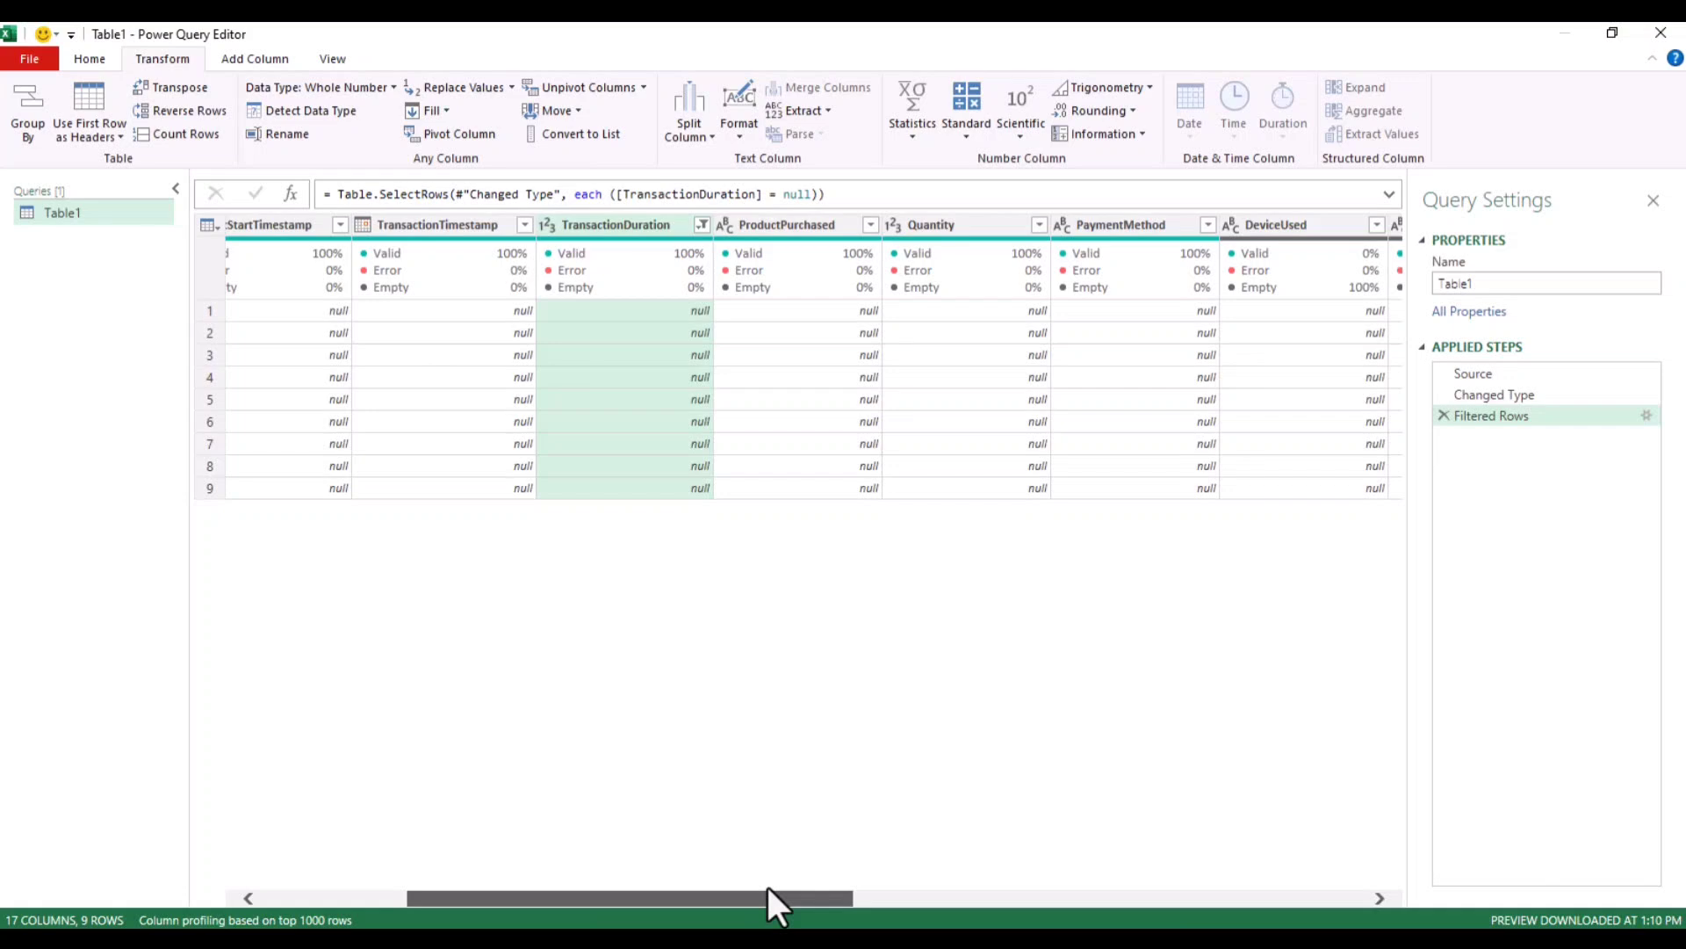
pyautogui.moveTo(768, 887); pyautogui.dragTo(501, 883)
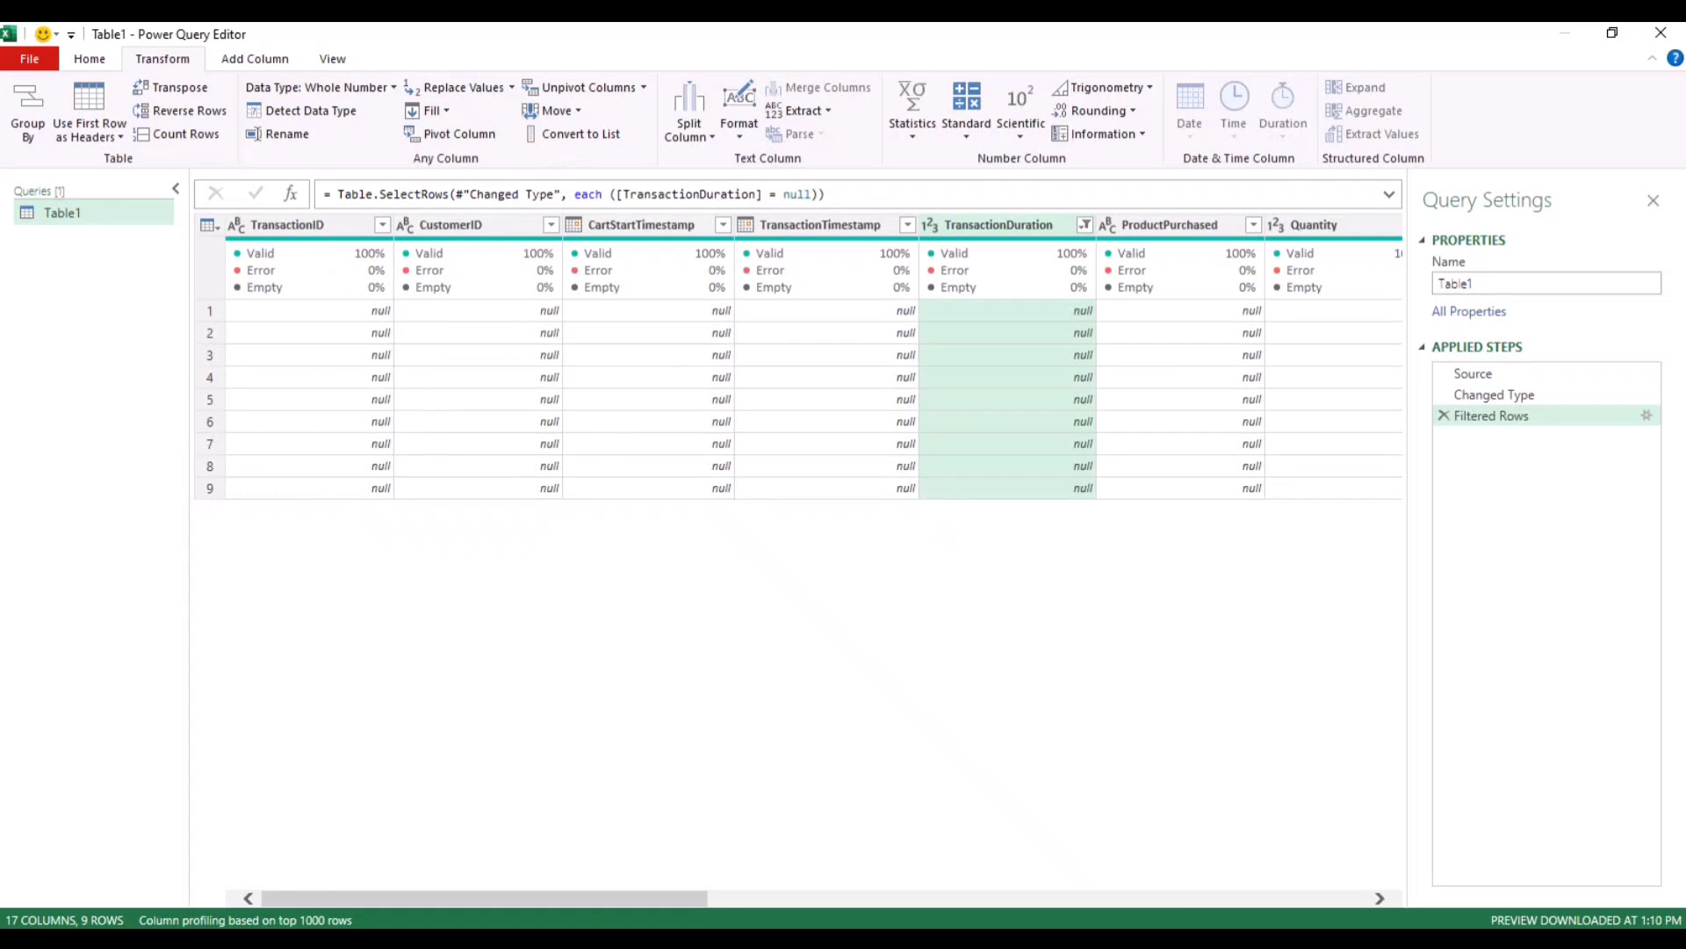
pyautogui.moveTo(625, 898); pyautogui.dragTo(578, 766)
pyautogui.click(1441, 417)
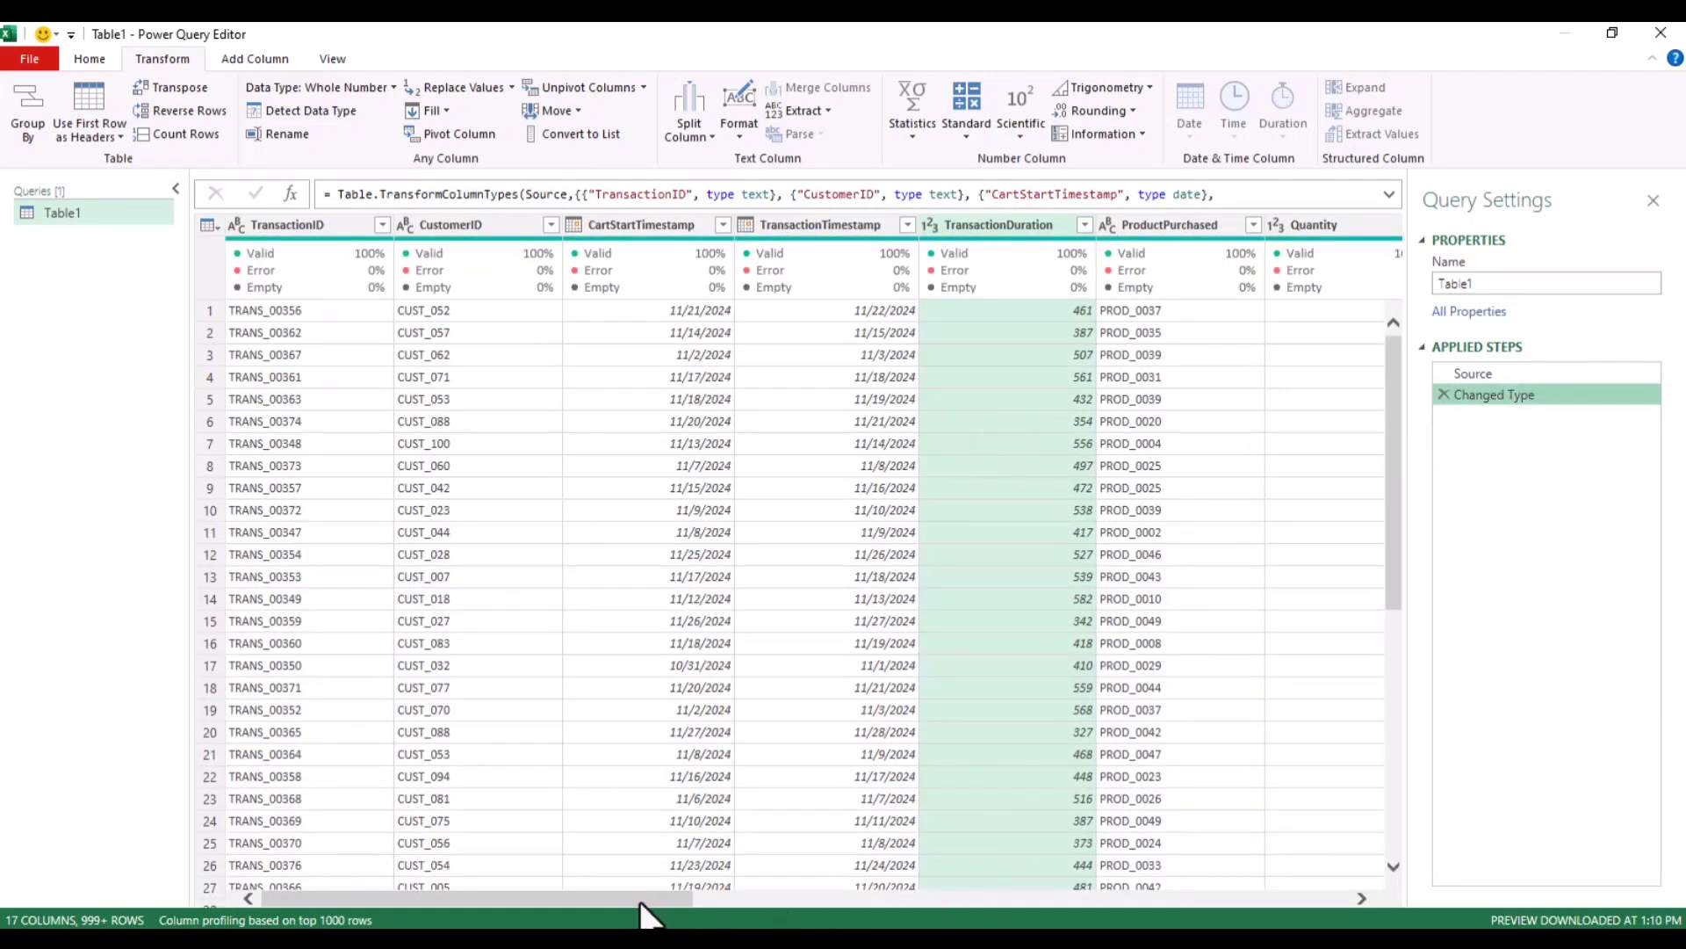
# - Review the column statistics and value distribution of ProductPurchased and Quantity
pyautogui.moveTo(645, 898); pyautogui.dragTo(792, 893)
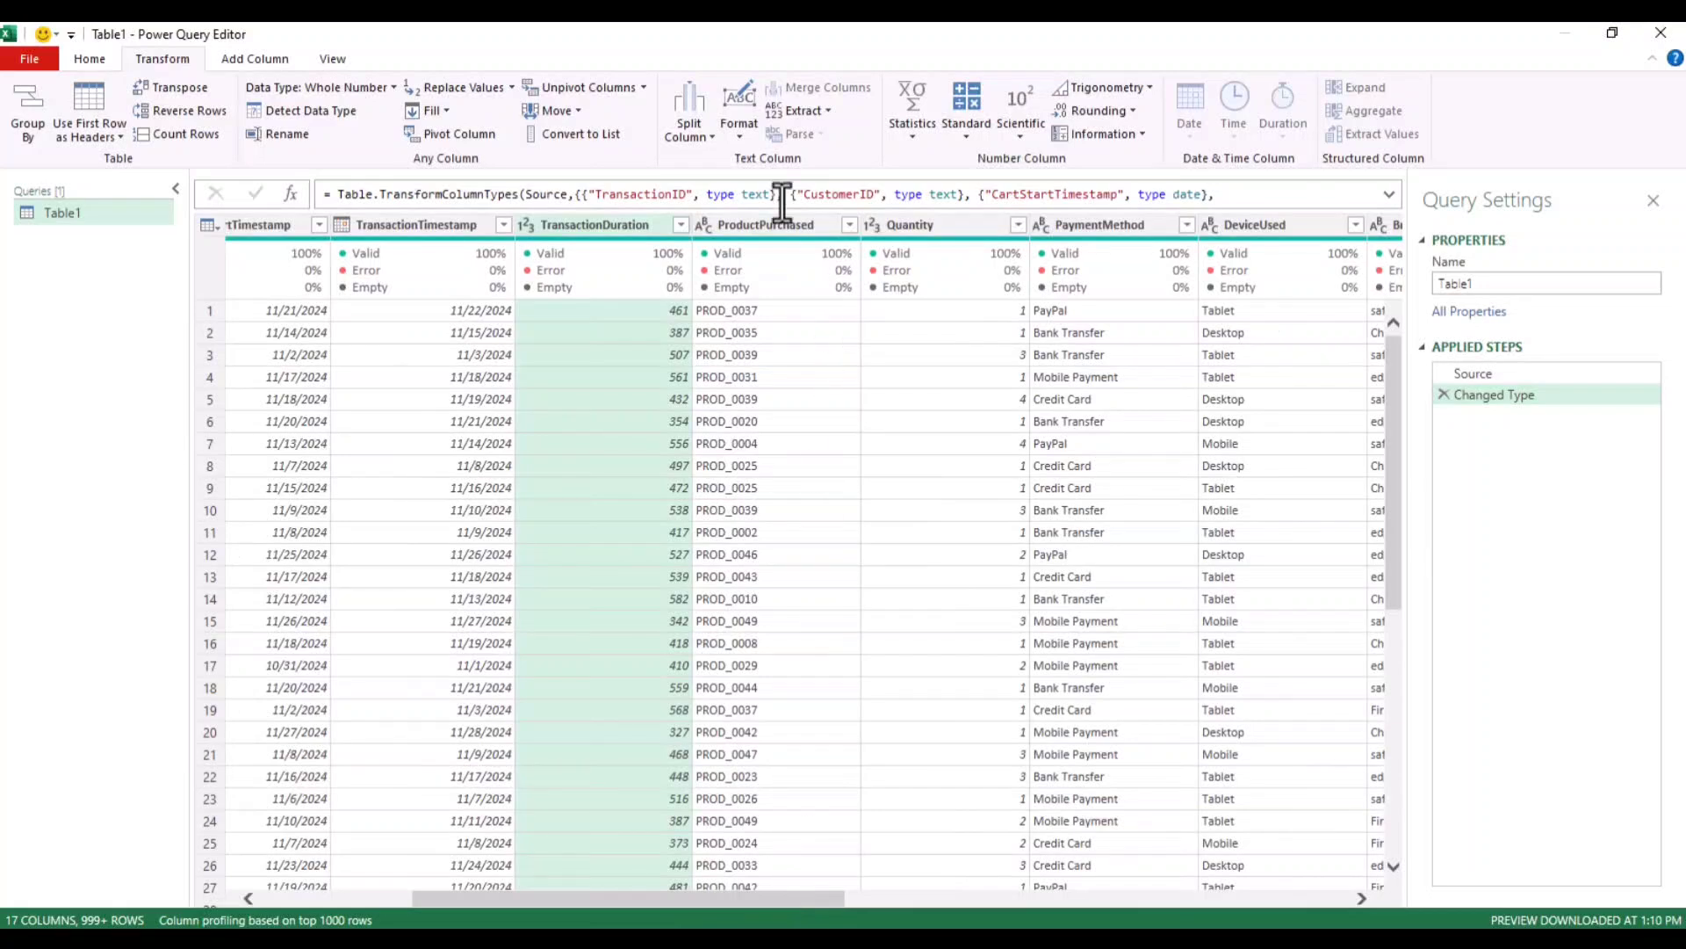
pyautogui.moveTo(766, 241)
pyautogui.click(752, 227)
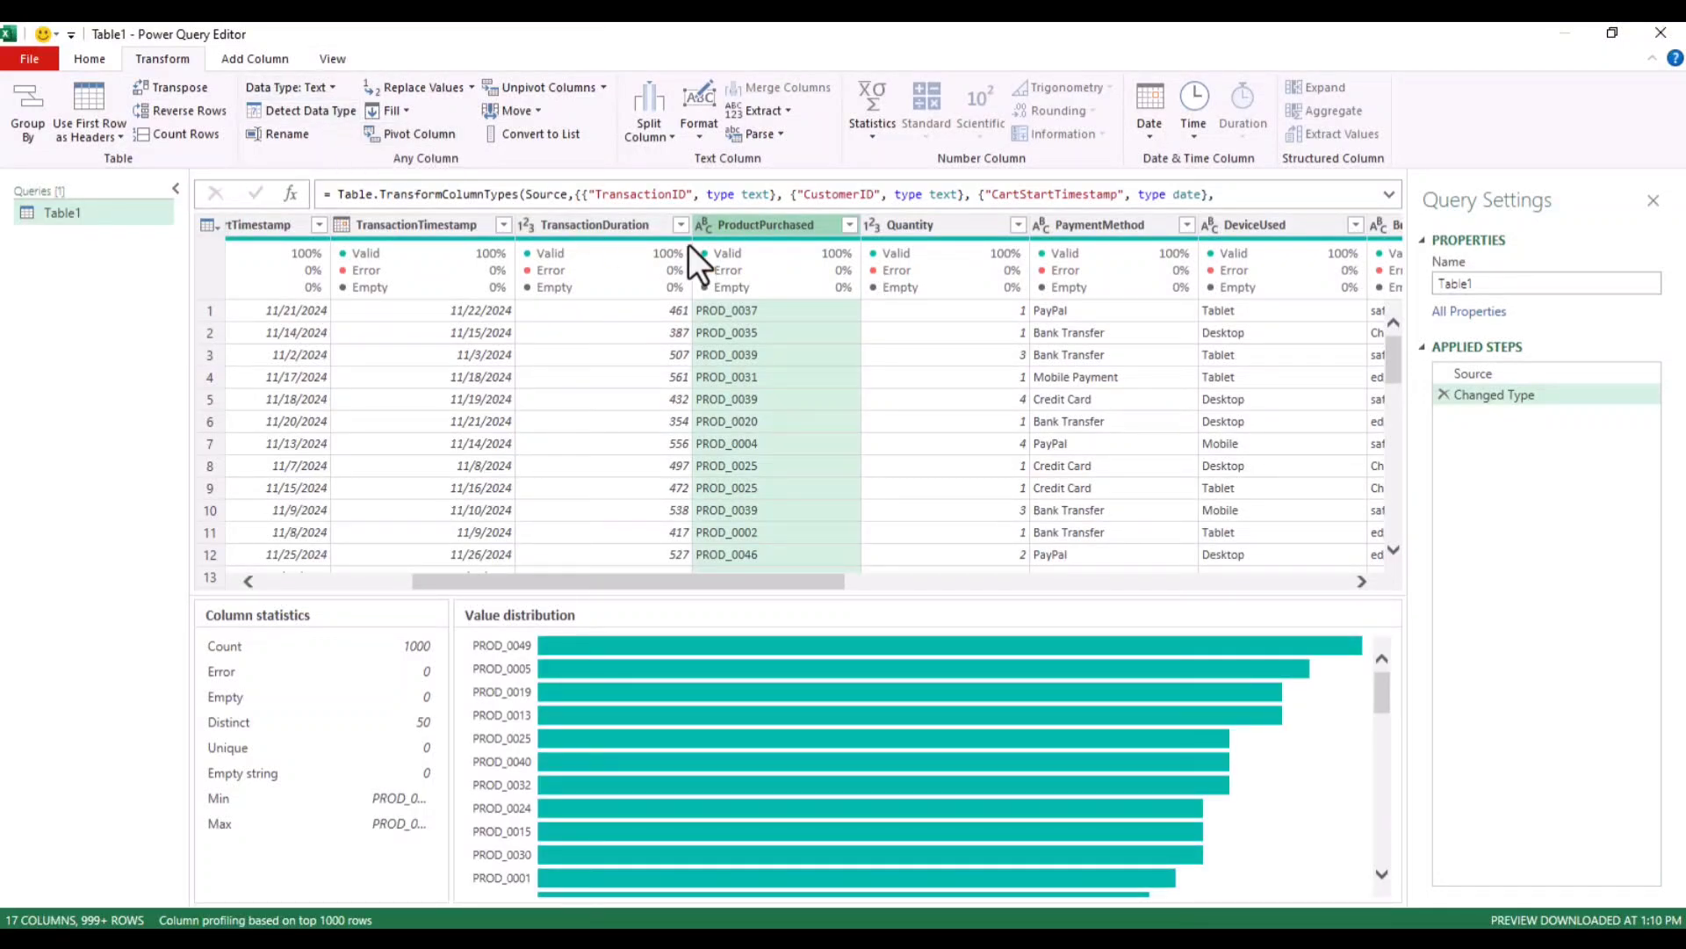
pyautogui.moveTo(768, 278)
pyautogui.click(953, 232)
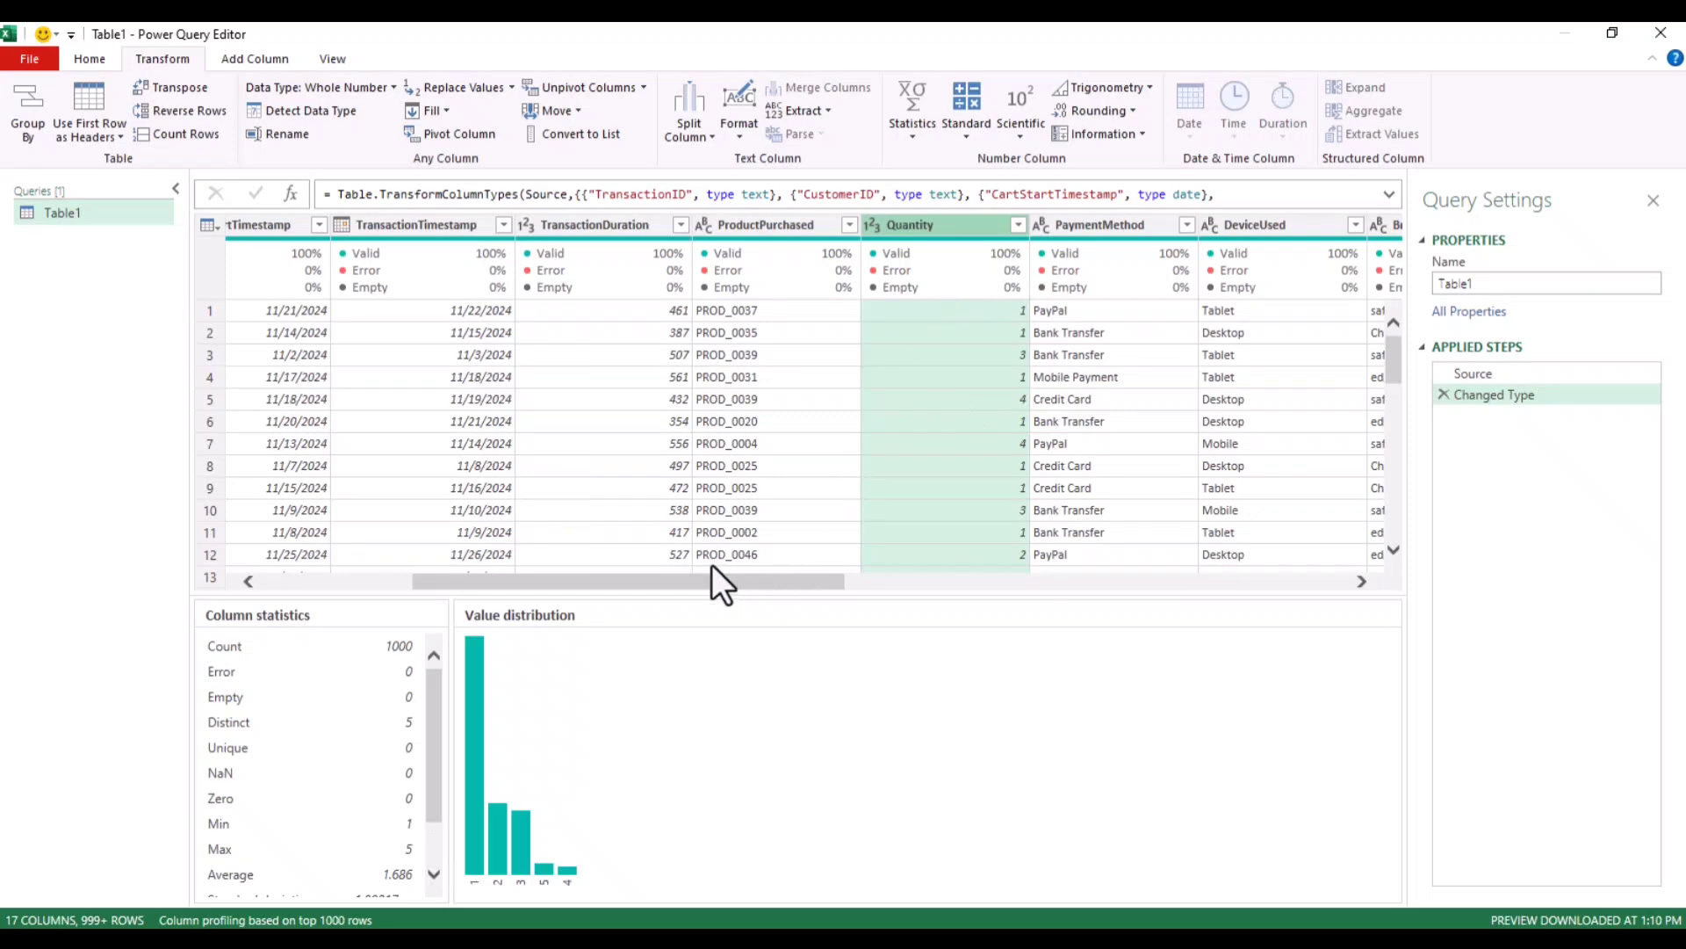
# - Filter the Quantity column to its null rows only to inspect them, and delete the Filtered Rows step
pyautogui.click(1018, 225)
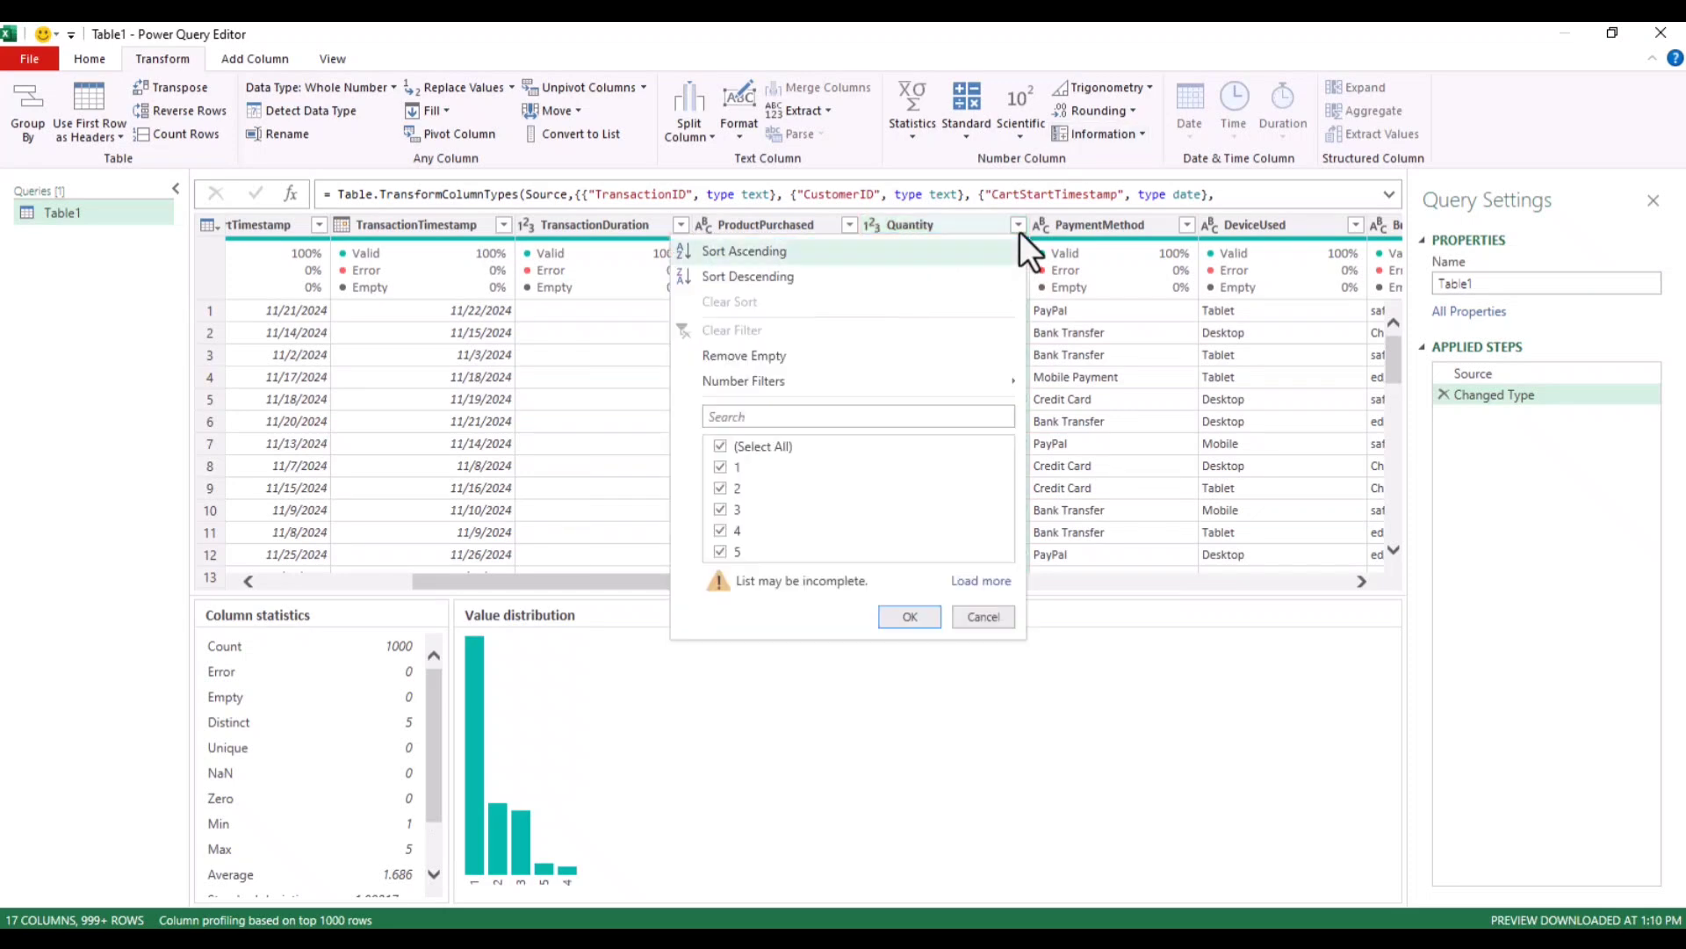
pyautogui.click(957, 583)
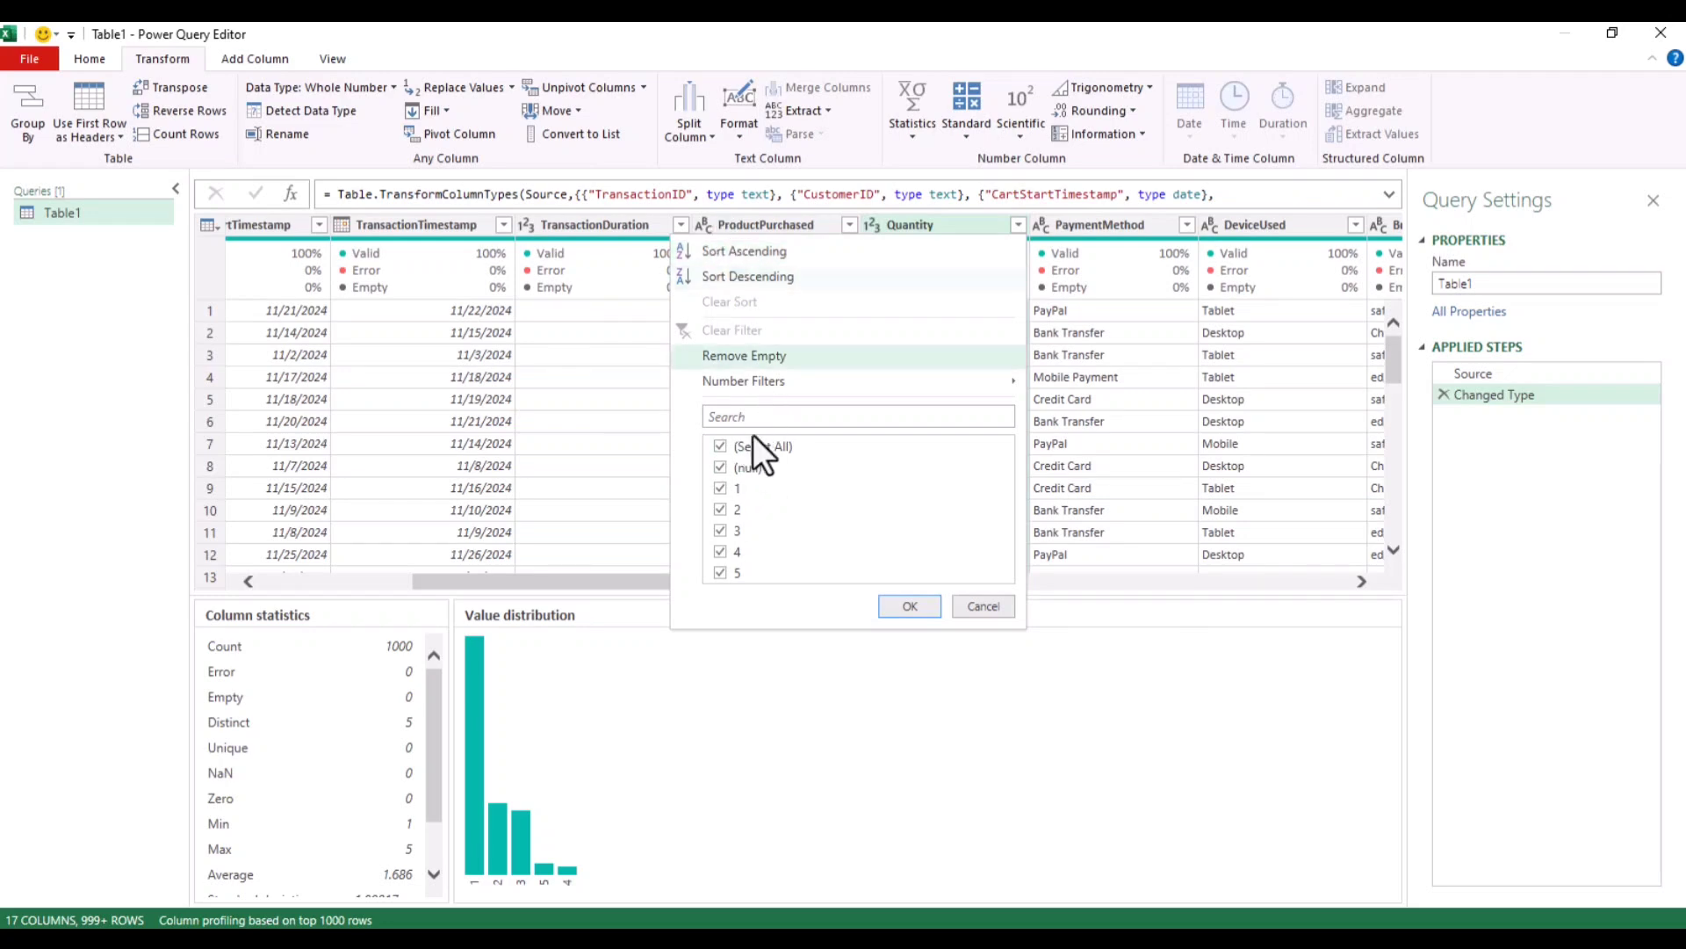
pyautogui.click(722, 443)
pyautogui.click(729, 486)
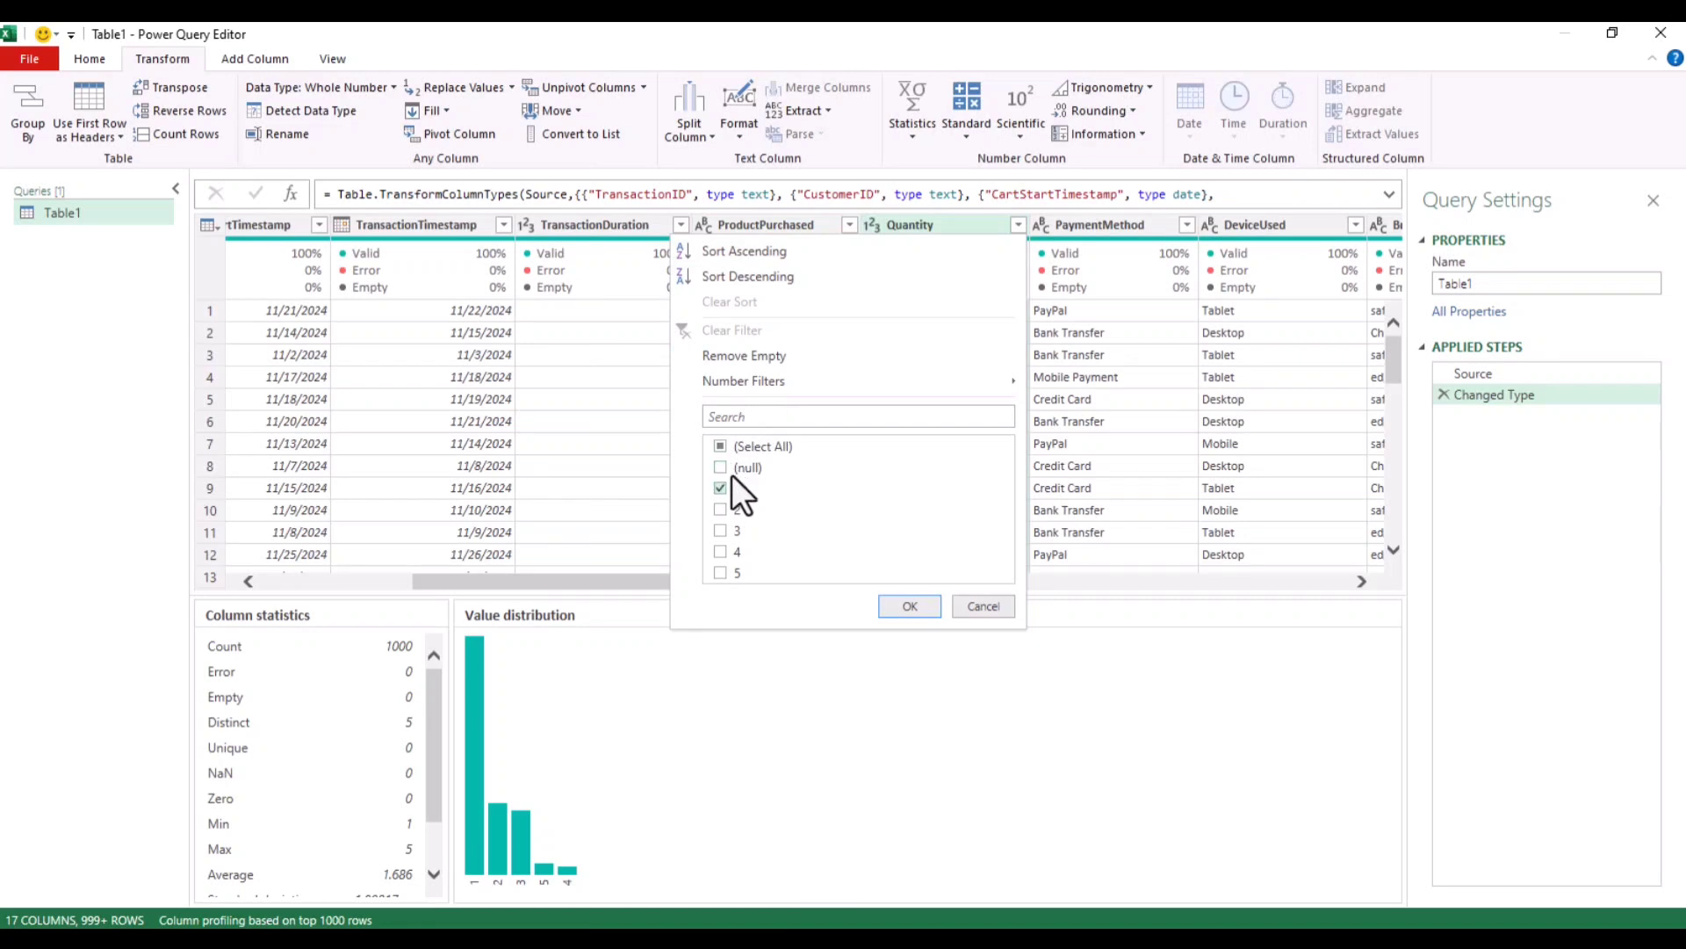
pyautogui.click(726, 467)
pyautogui.click(746, 495)
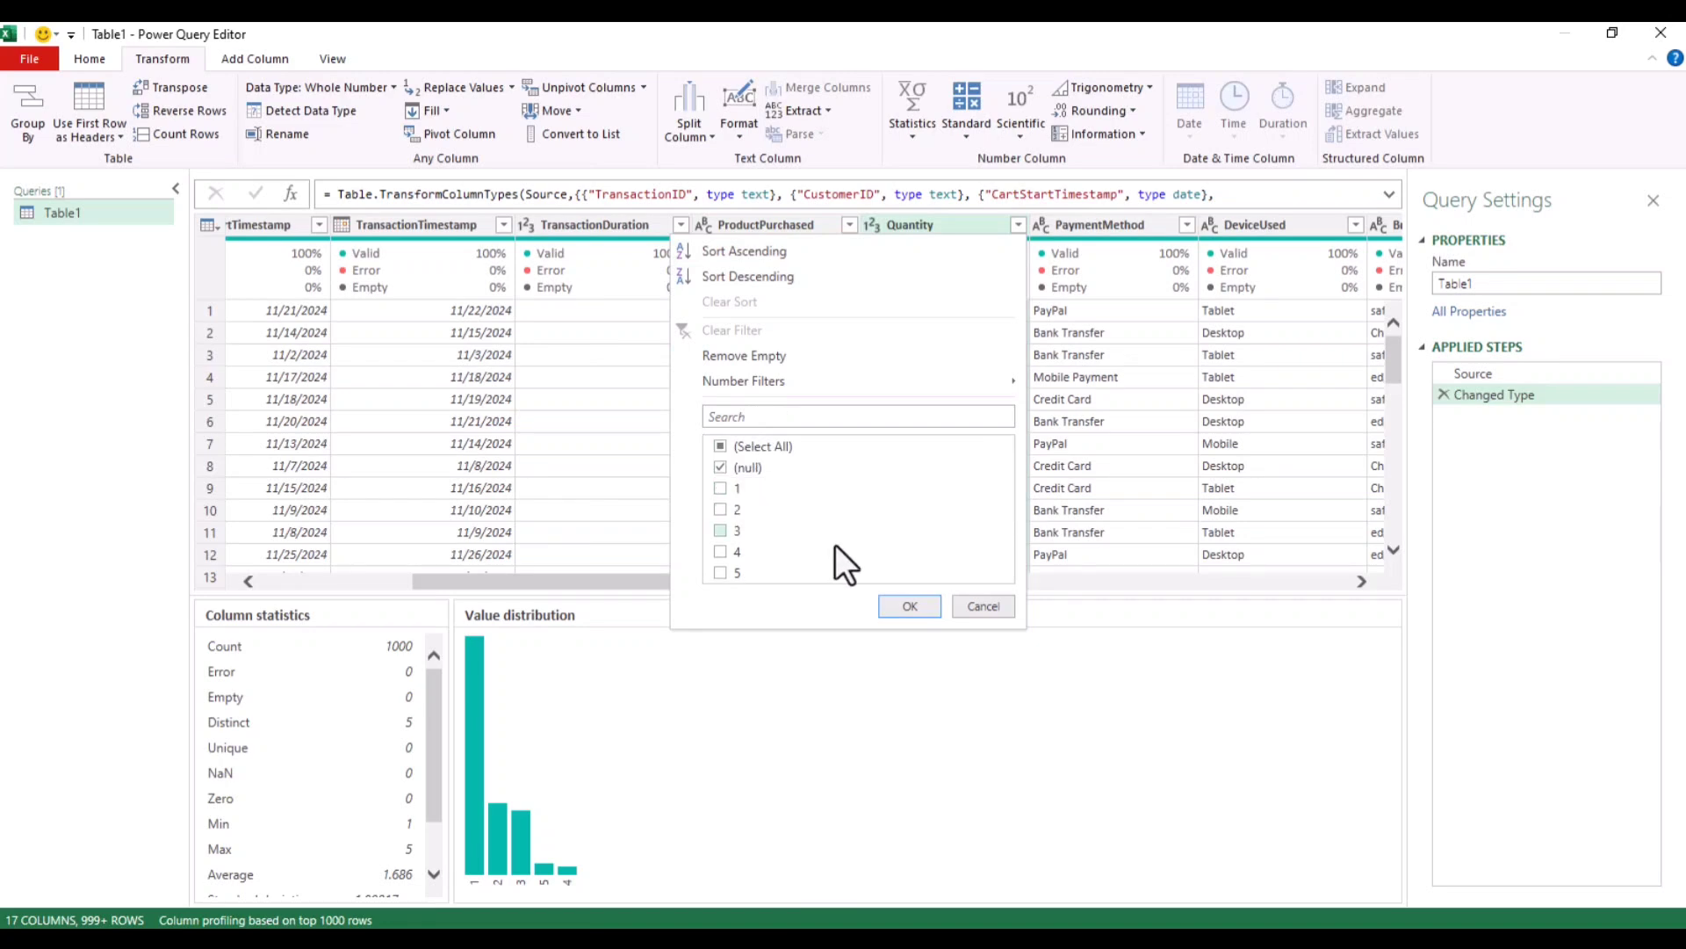
pyautogui.click(903, 606)
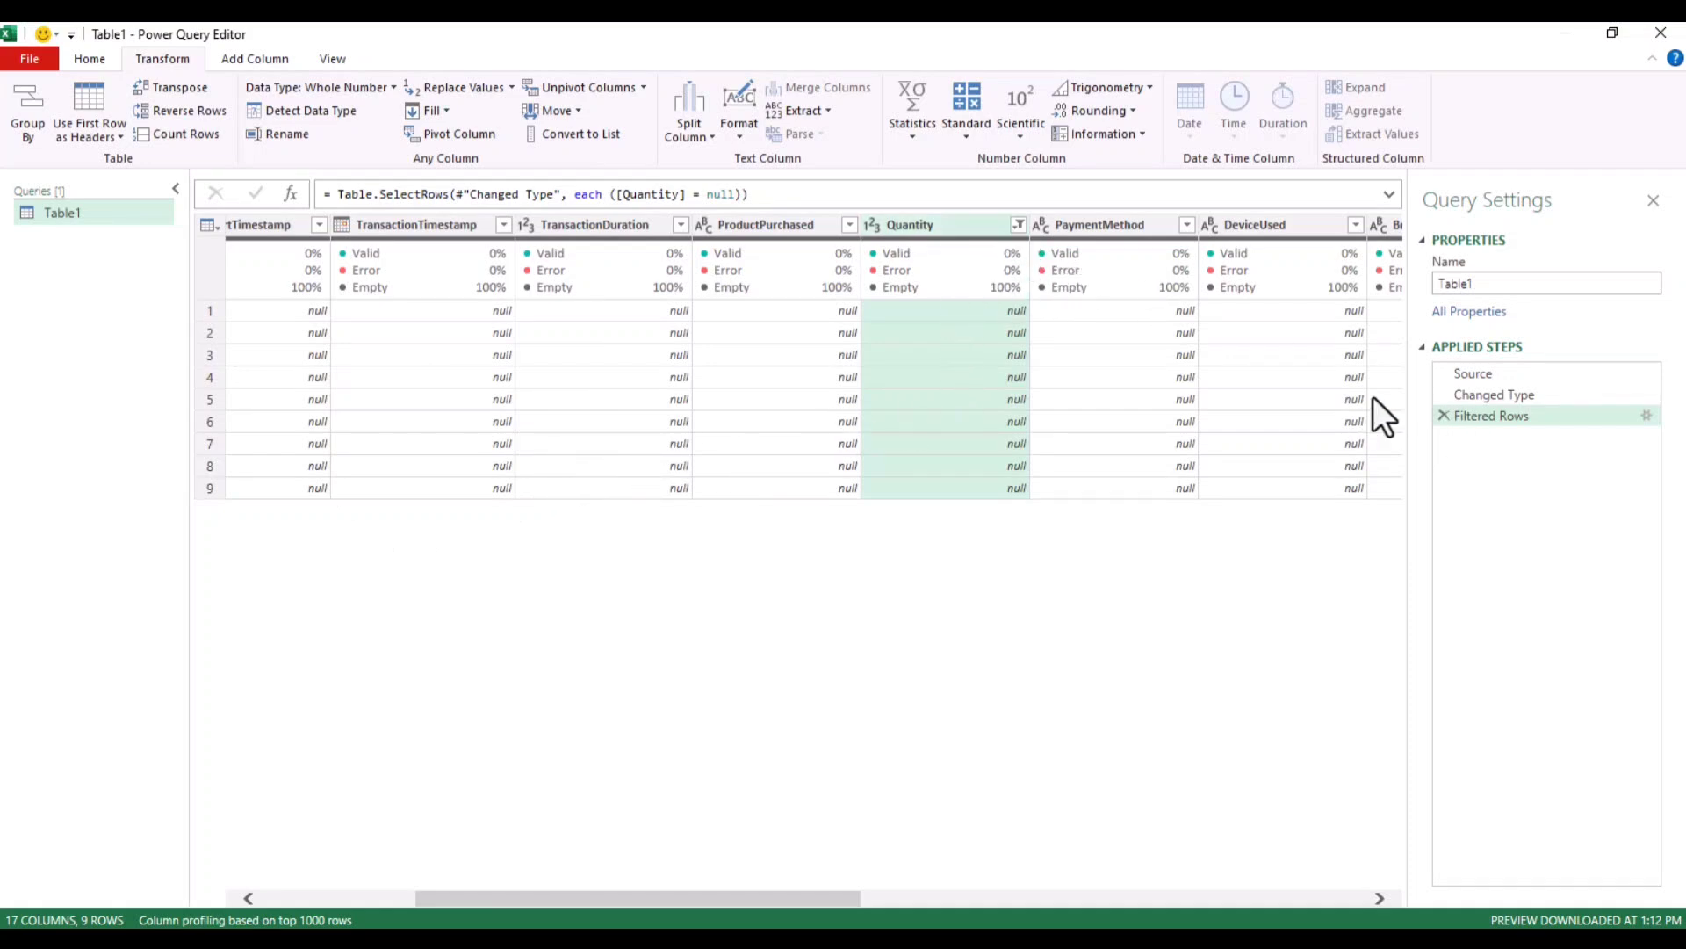
pyautogui.click(1442, 417)
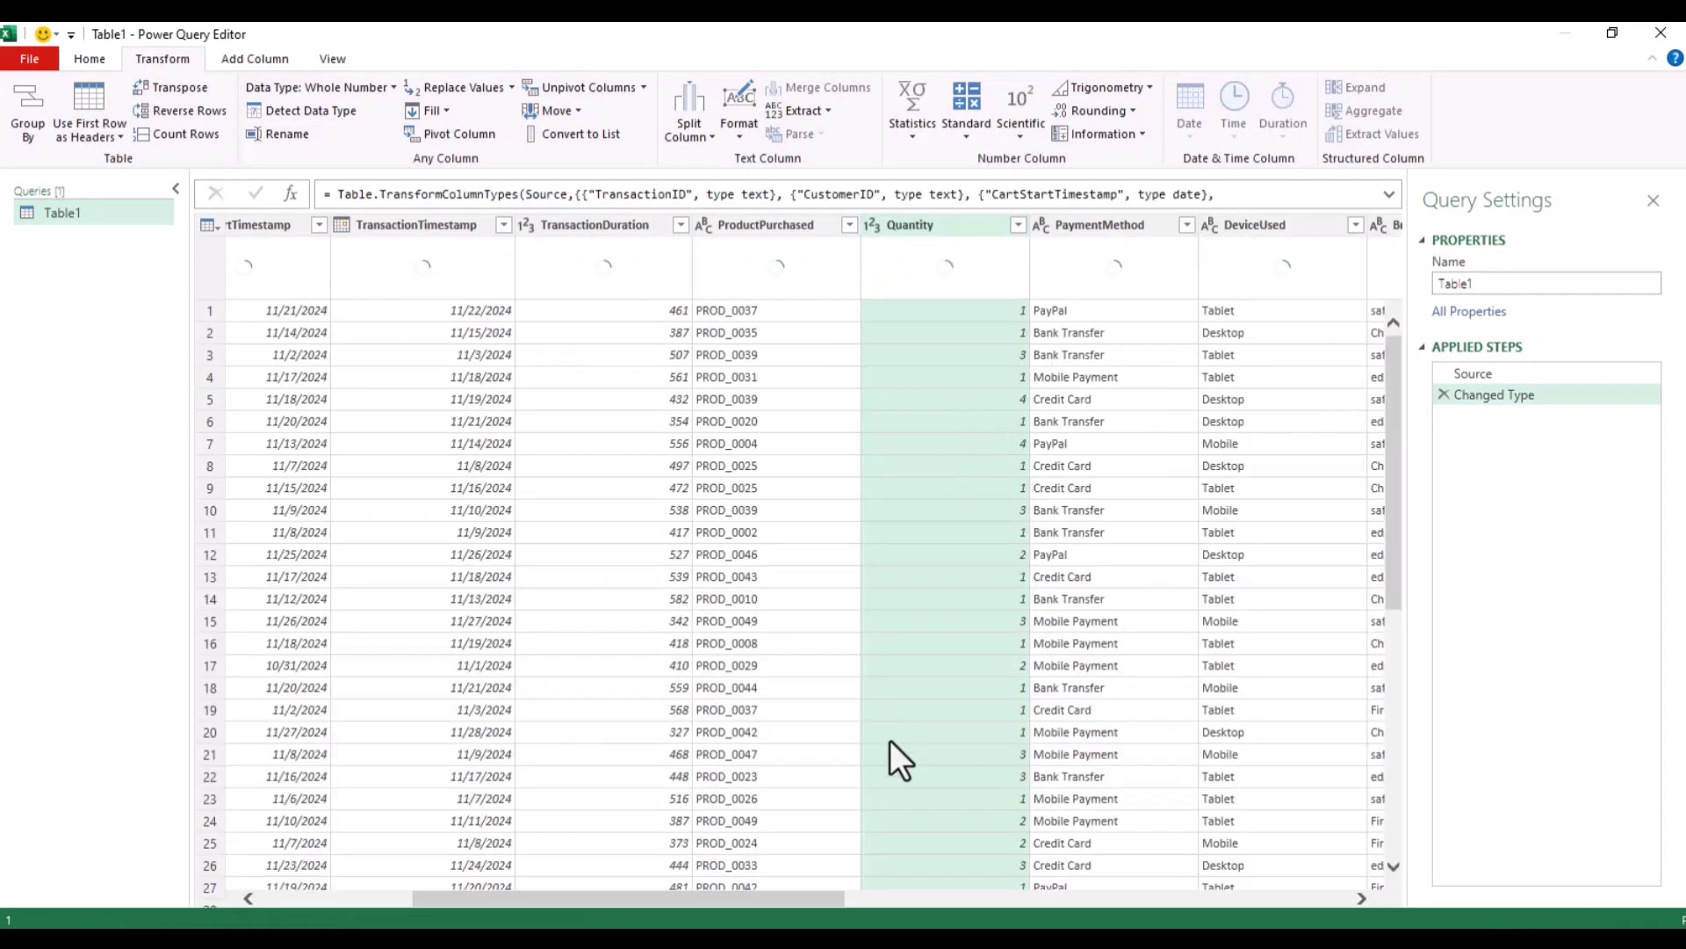
# - Load the complete list of PaymentMethod values to check for nulls, and apply the filter with every value selected
pyautogui.moveTo(734, 894); pyautogui.dragTo(815, 888)
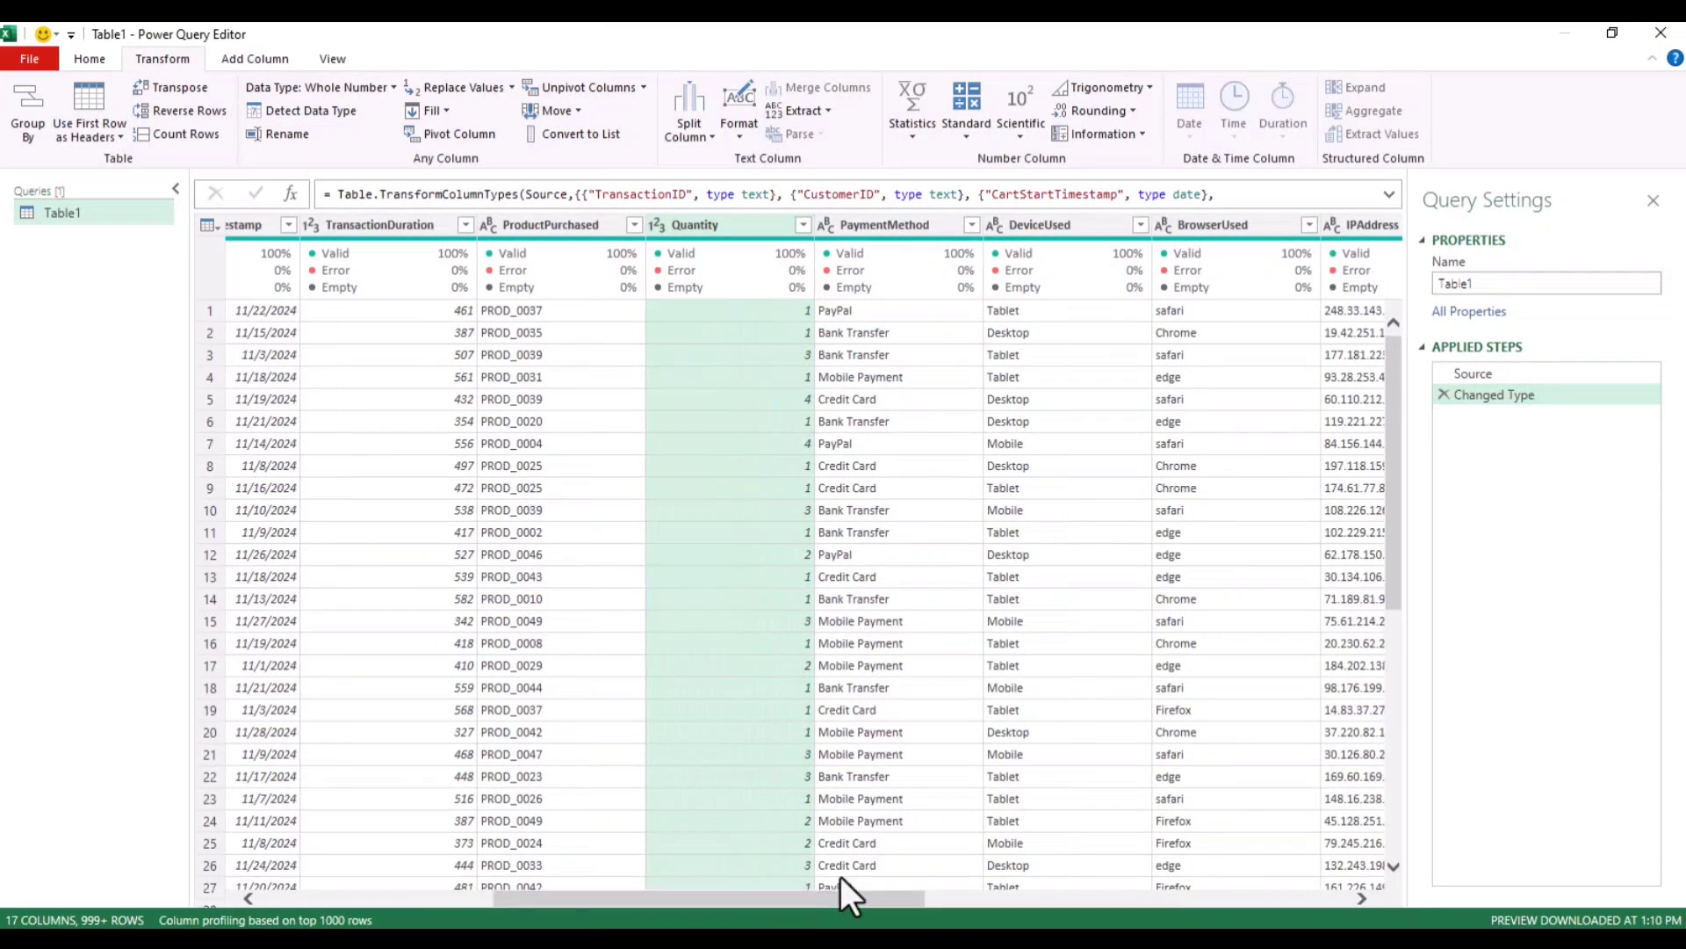
pyautogui.click(908, 225)
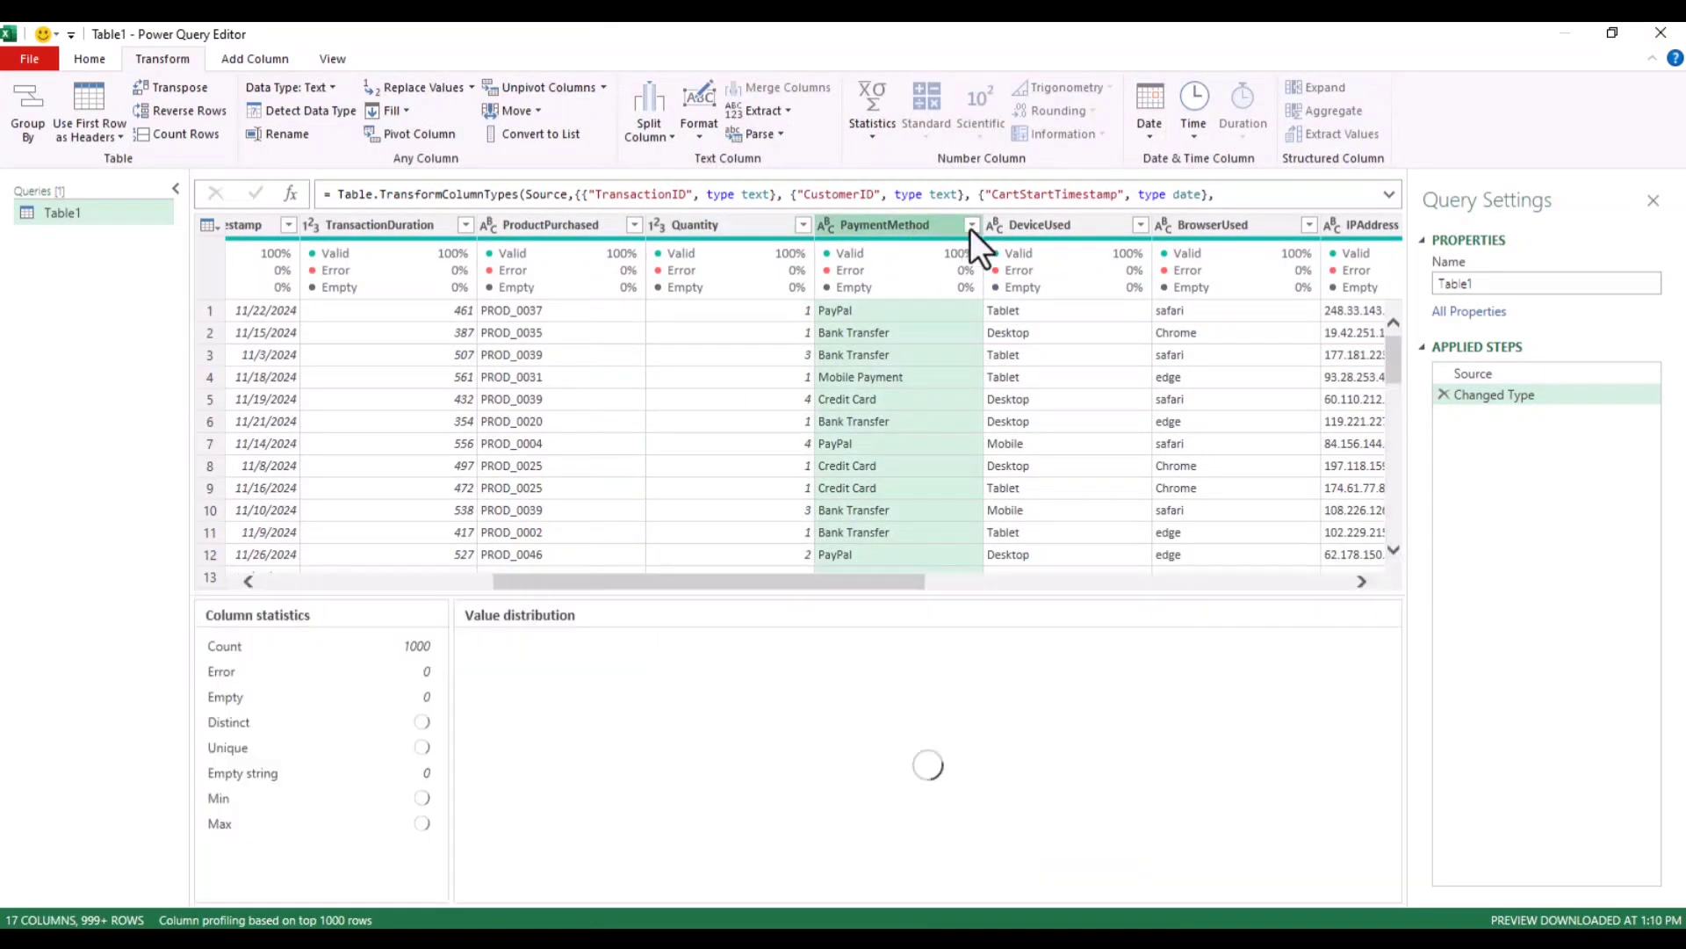
pyautogui.click(970, 227)
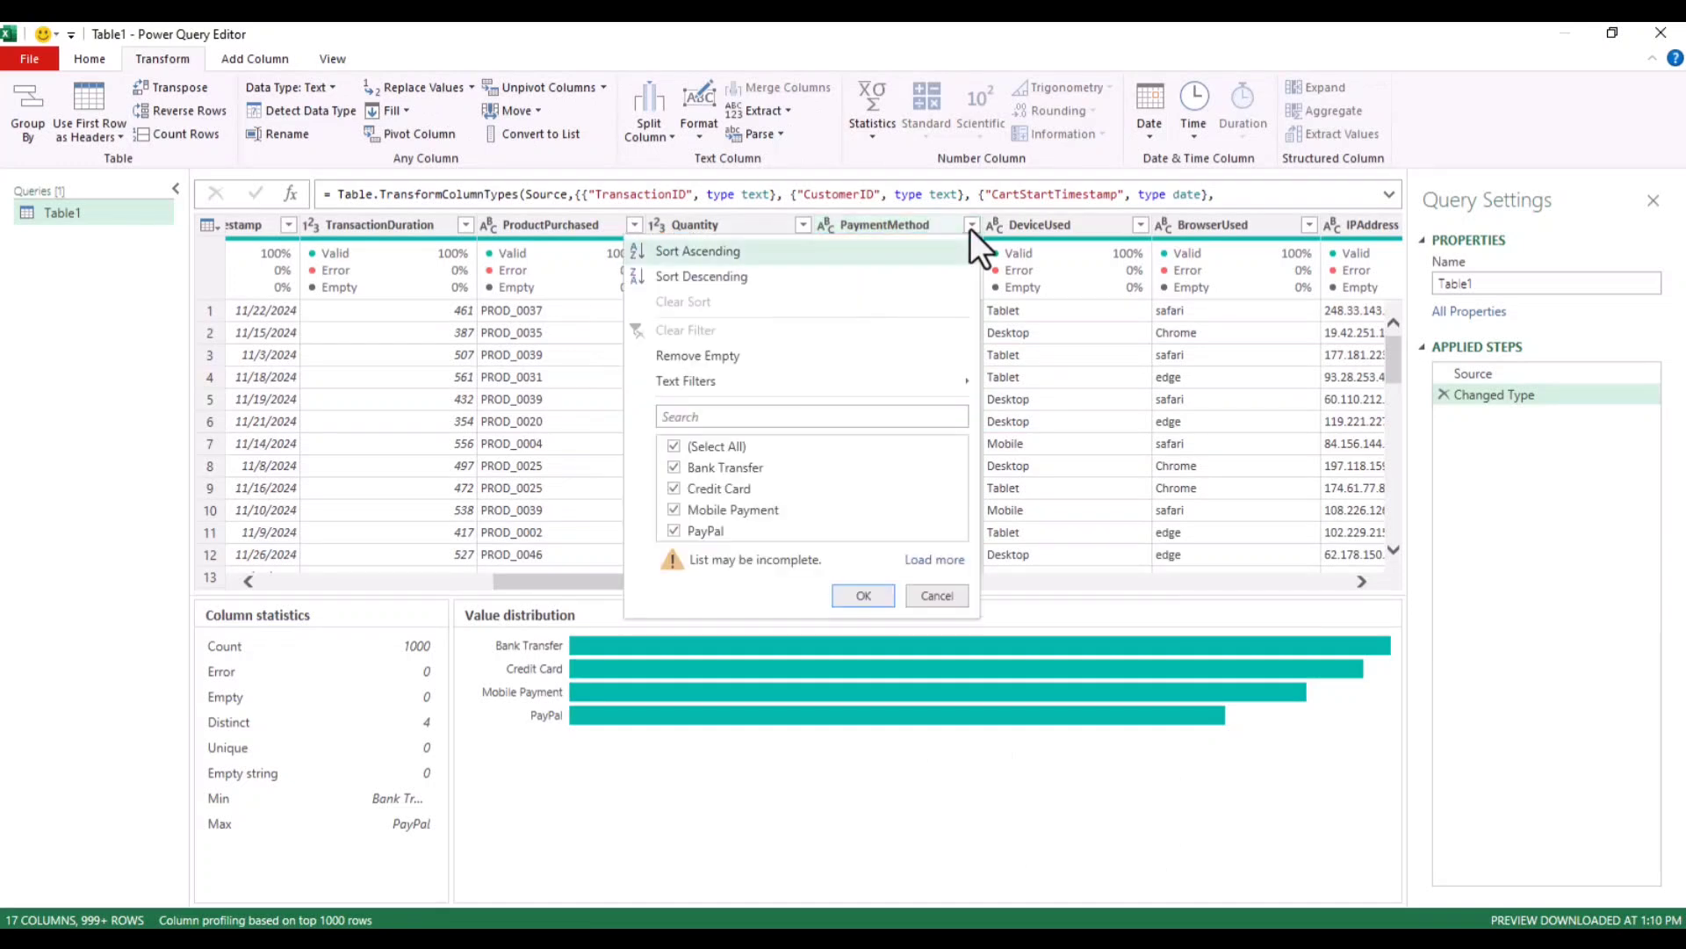
pyautogui.click(933, 560)
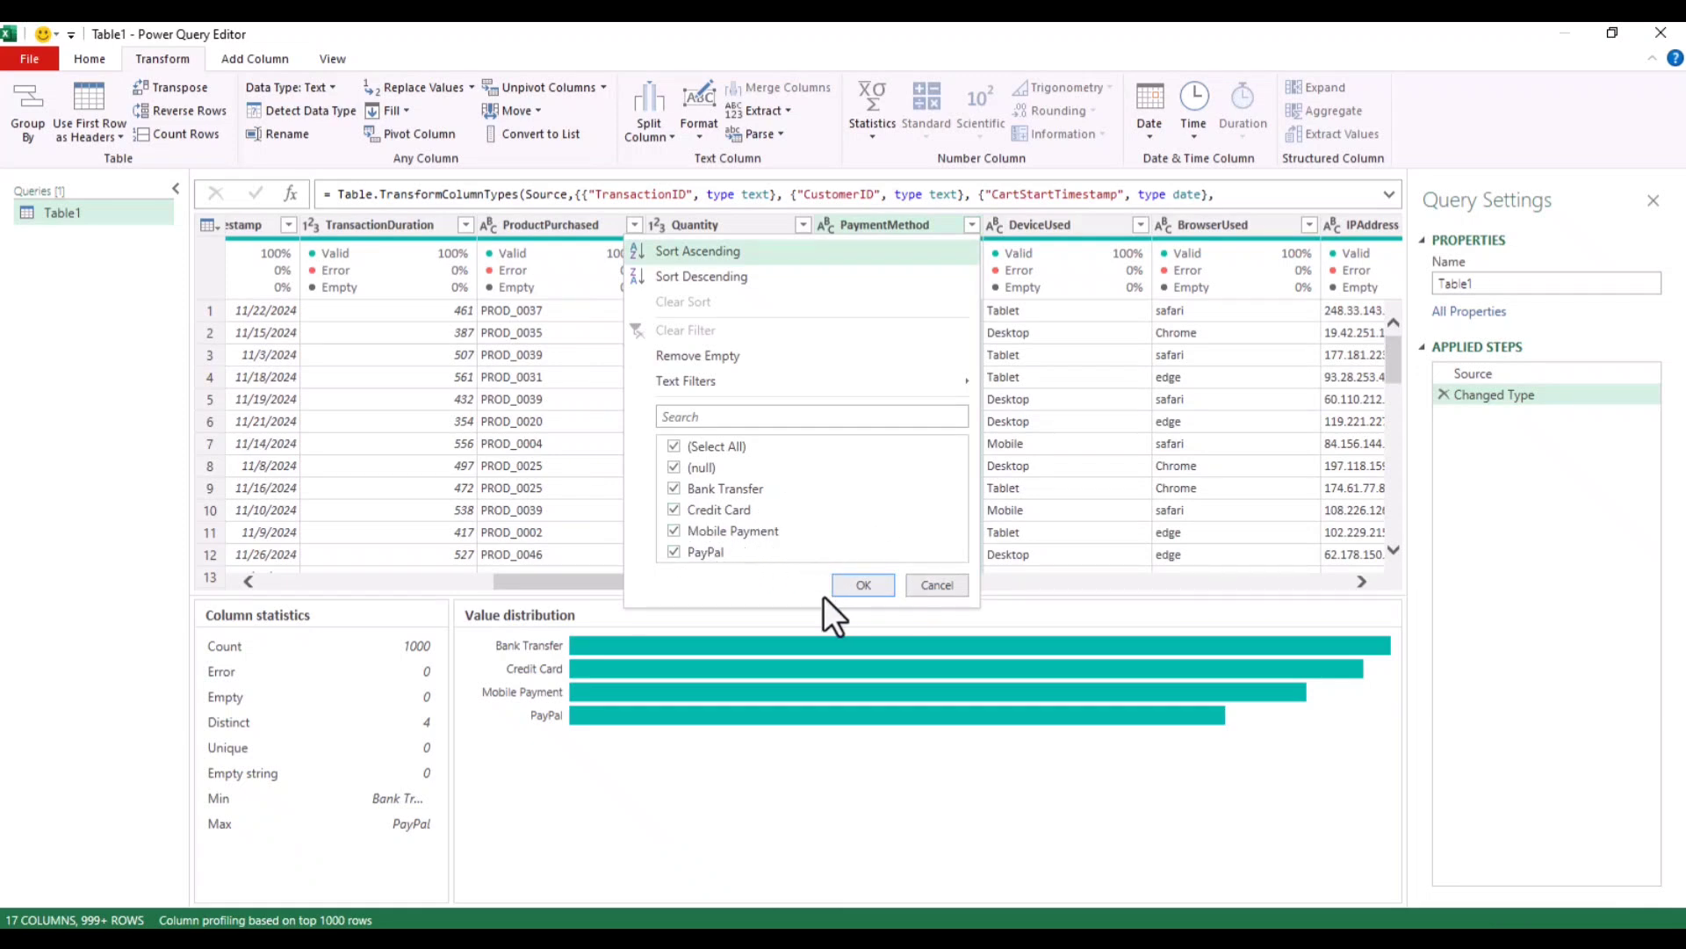
pyautogui.click(859, 585)
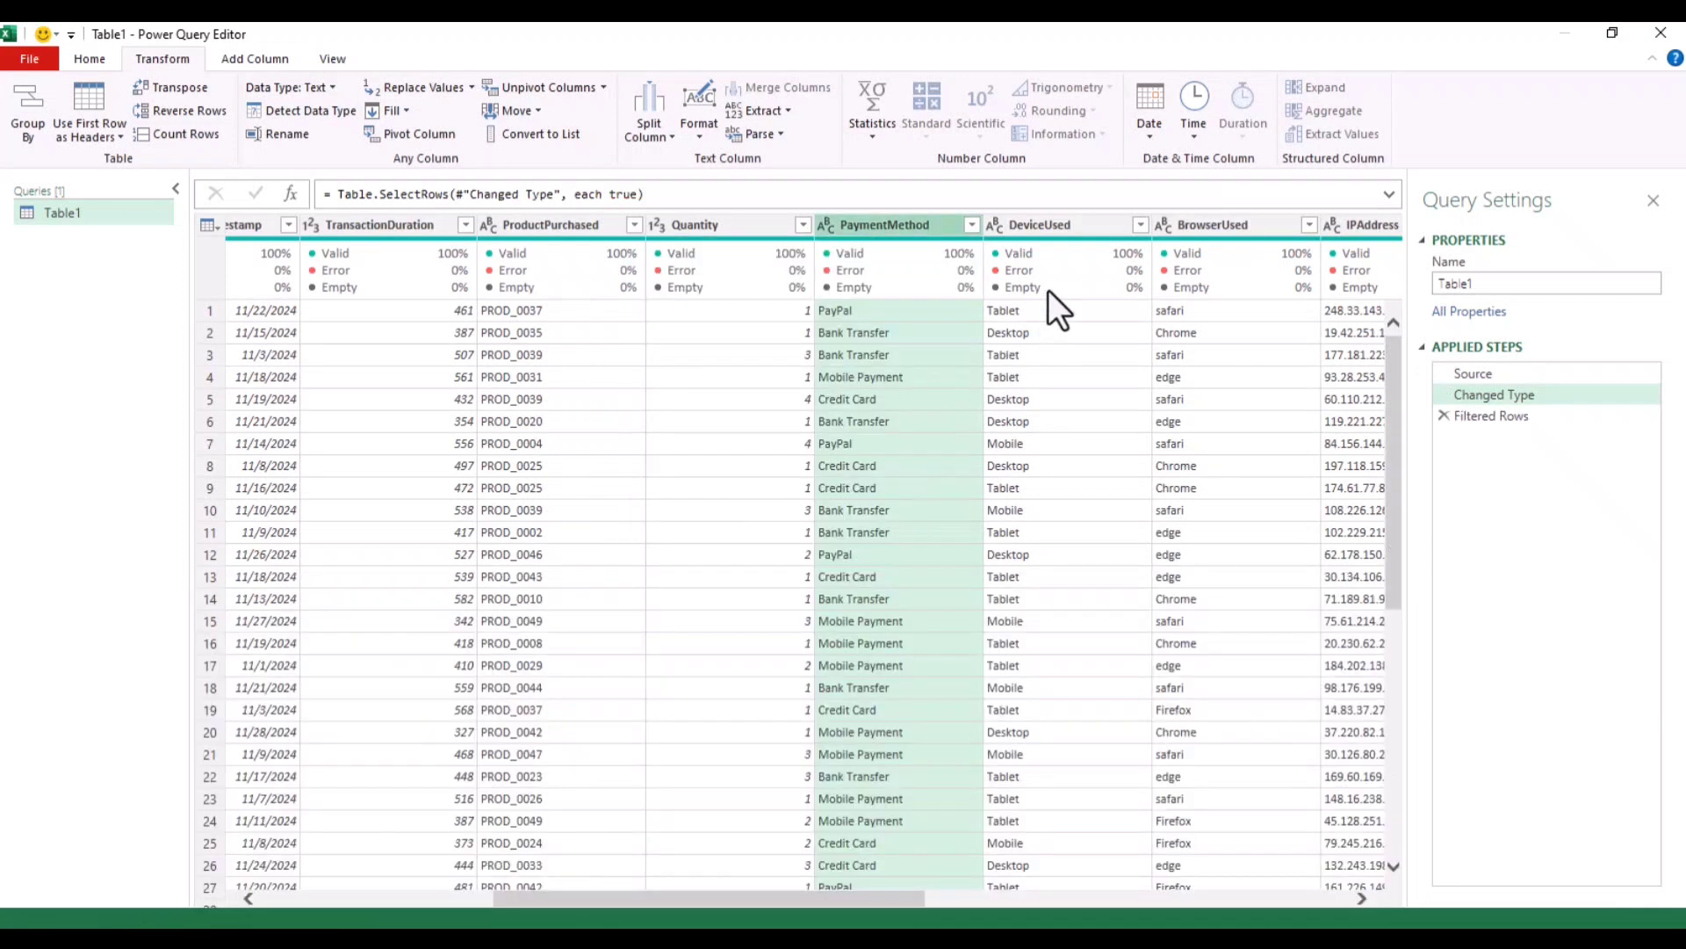
# - Review the DeviceUsed column's statistics and complete value list for nulls, keeping every value selected
pyautogui.click(1051, 223)
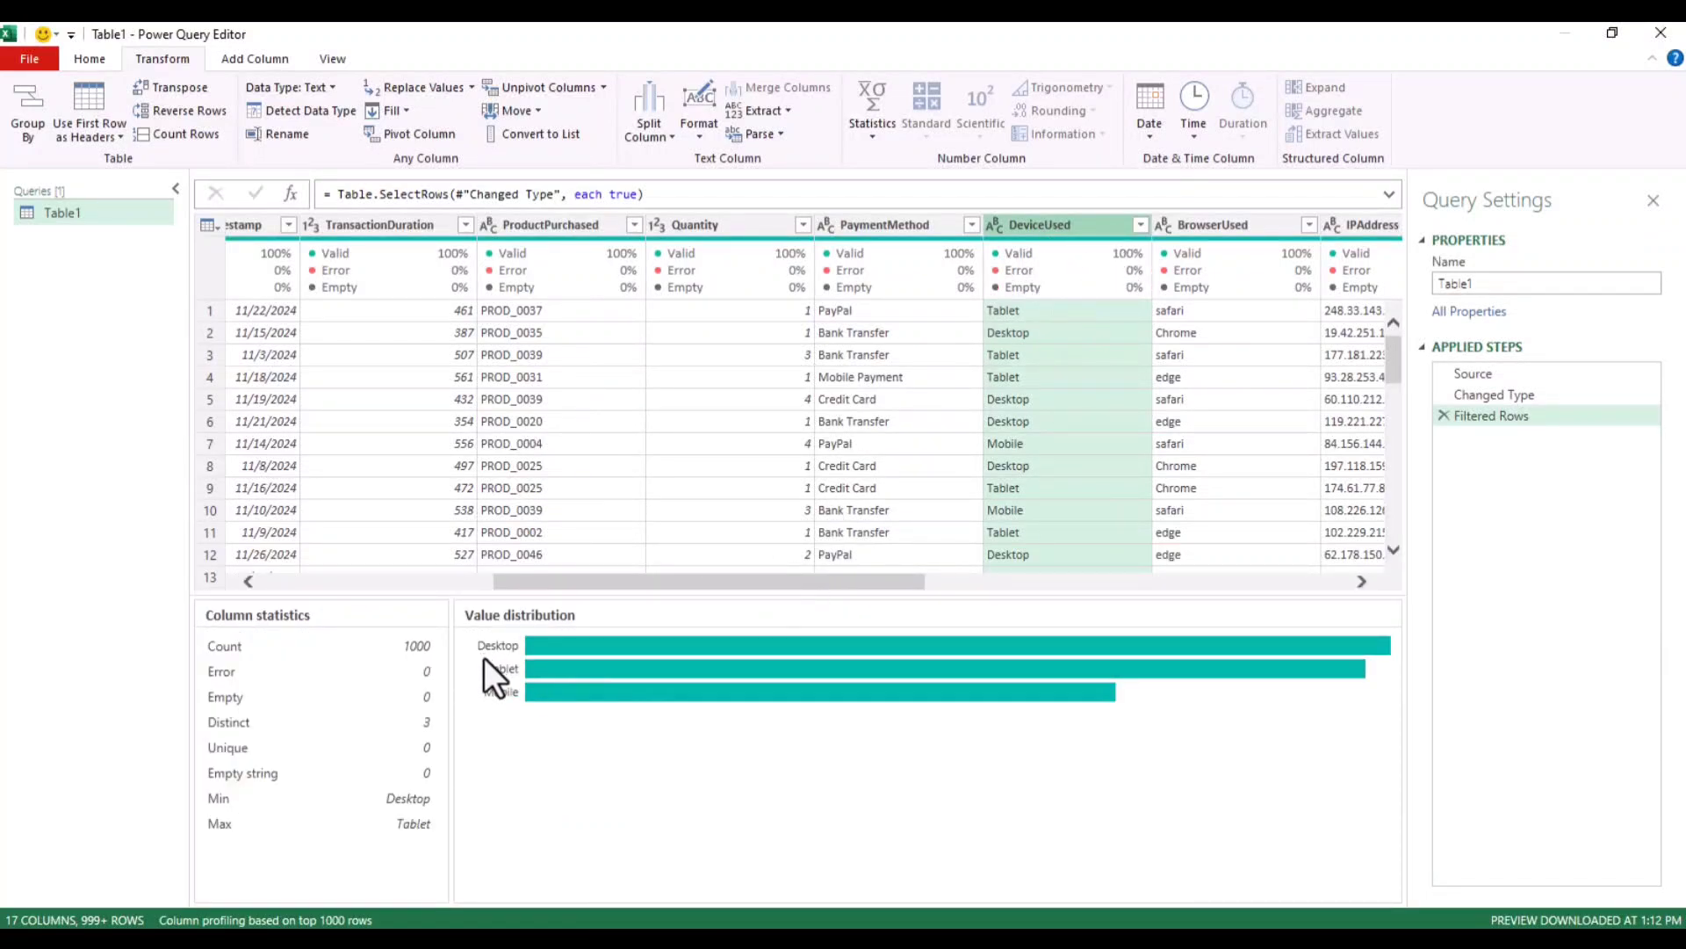
pyautogui.click(1139, 225)
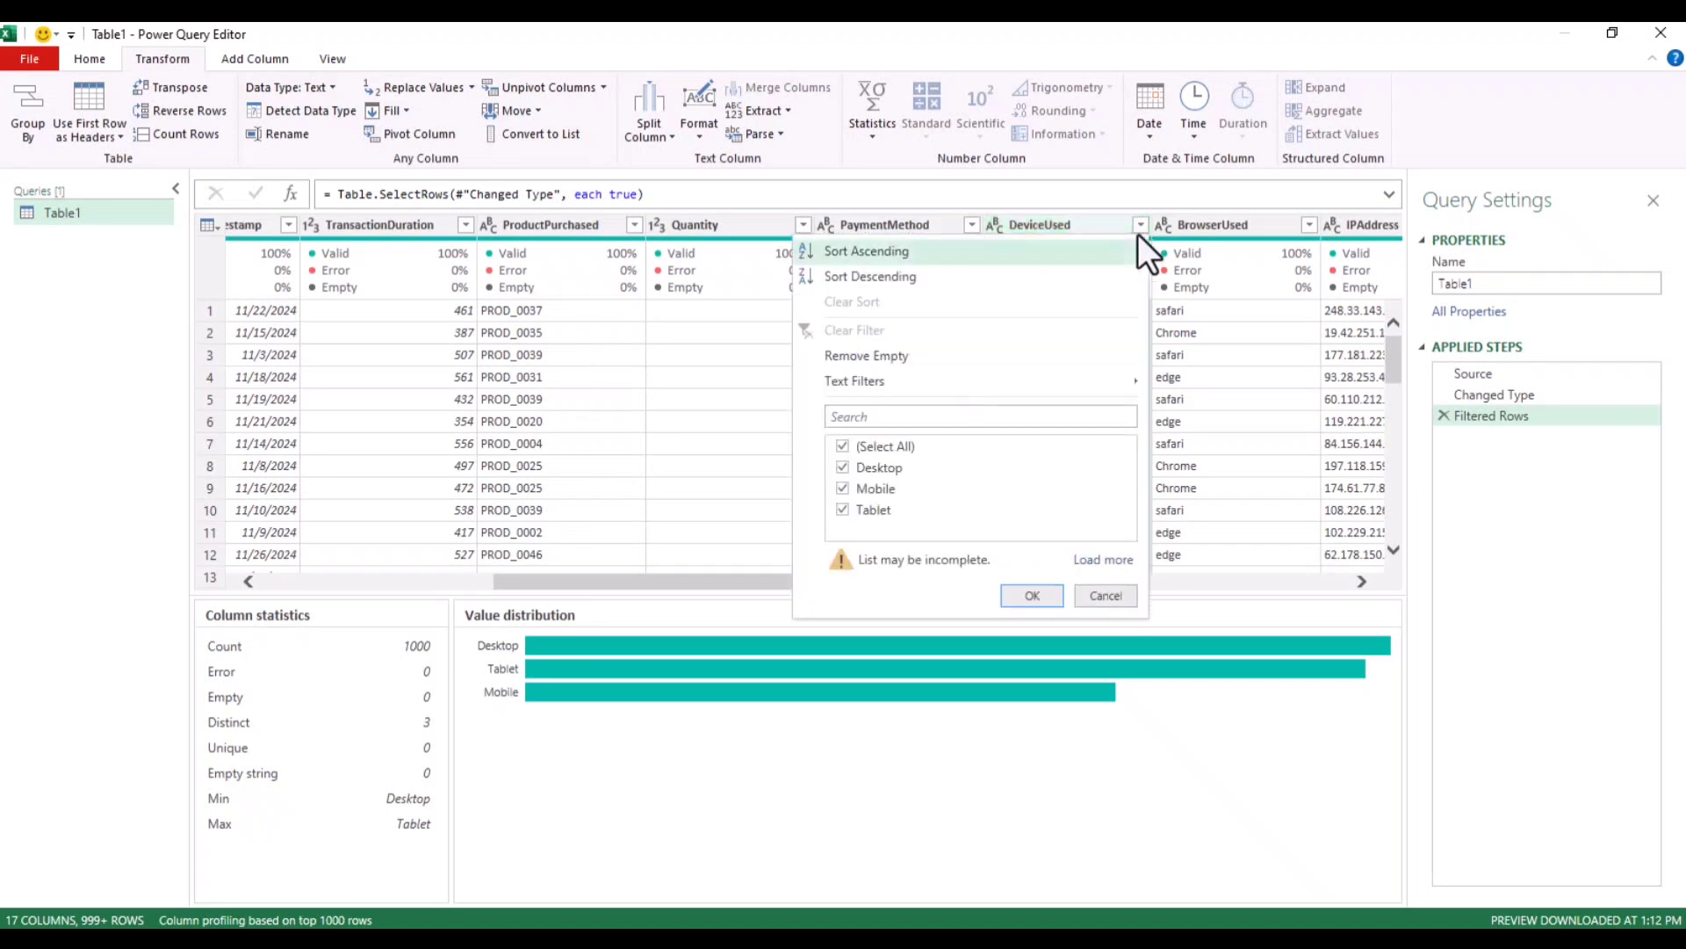
pyautogui.click(1089, 559)
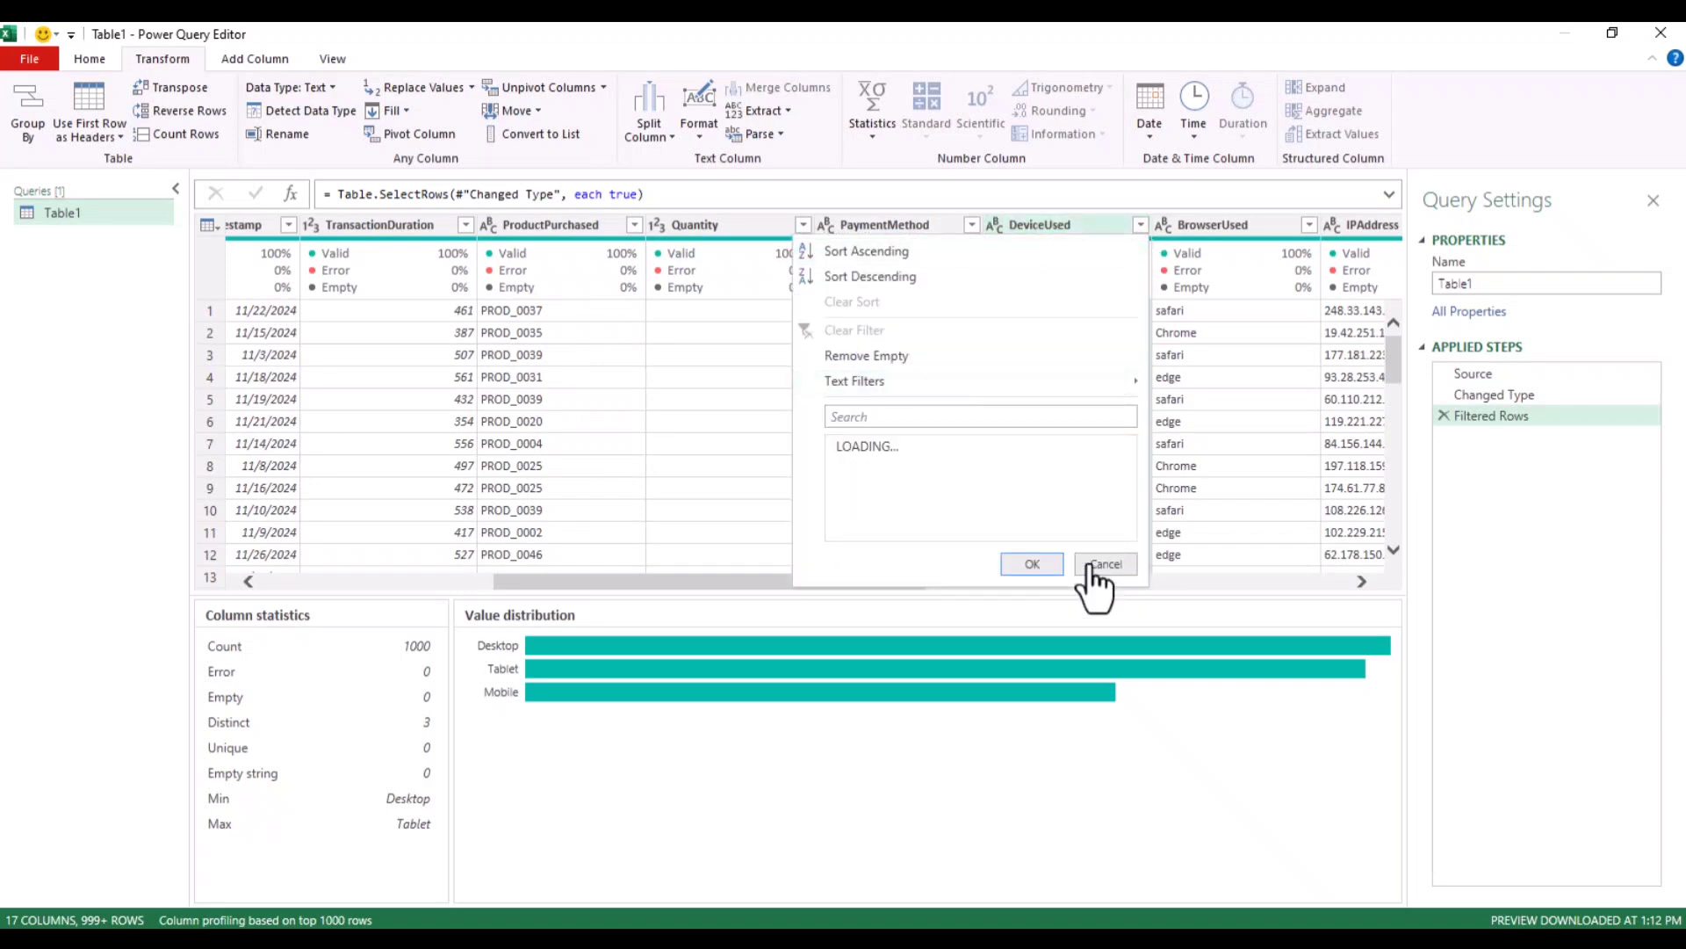
pyautogui.click(1033, 564)
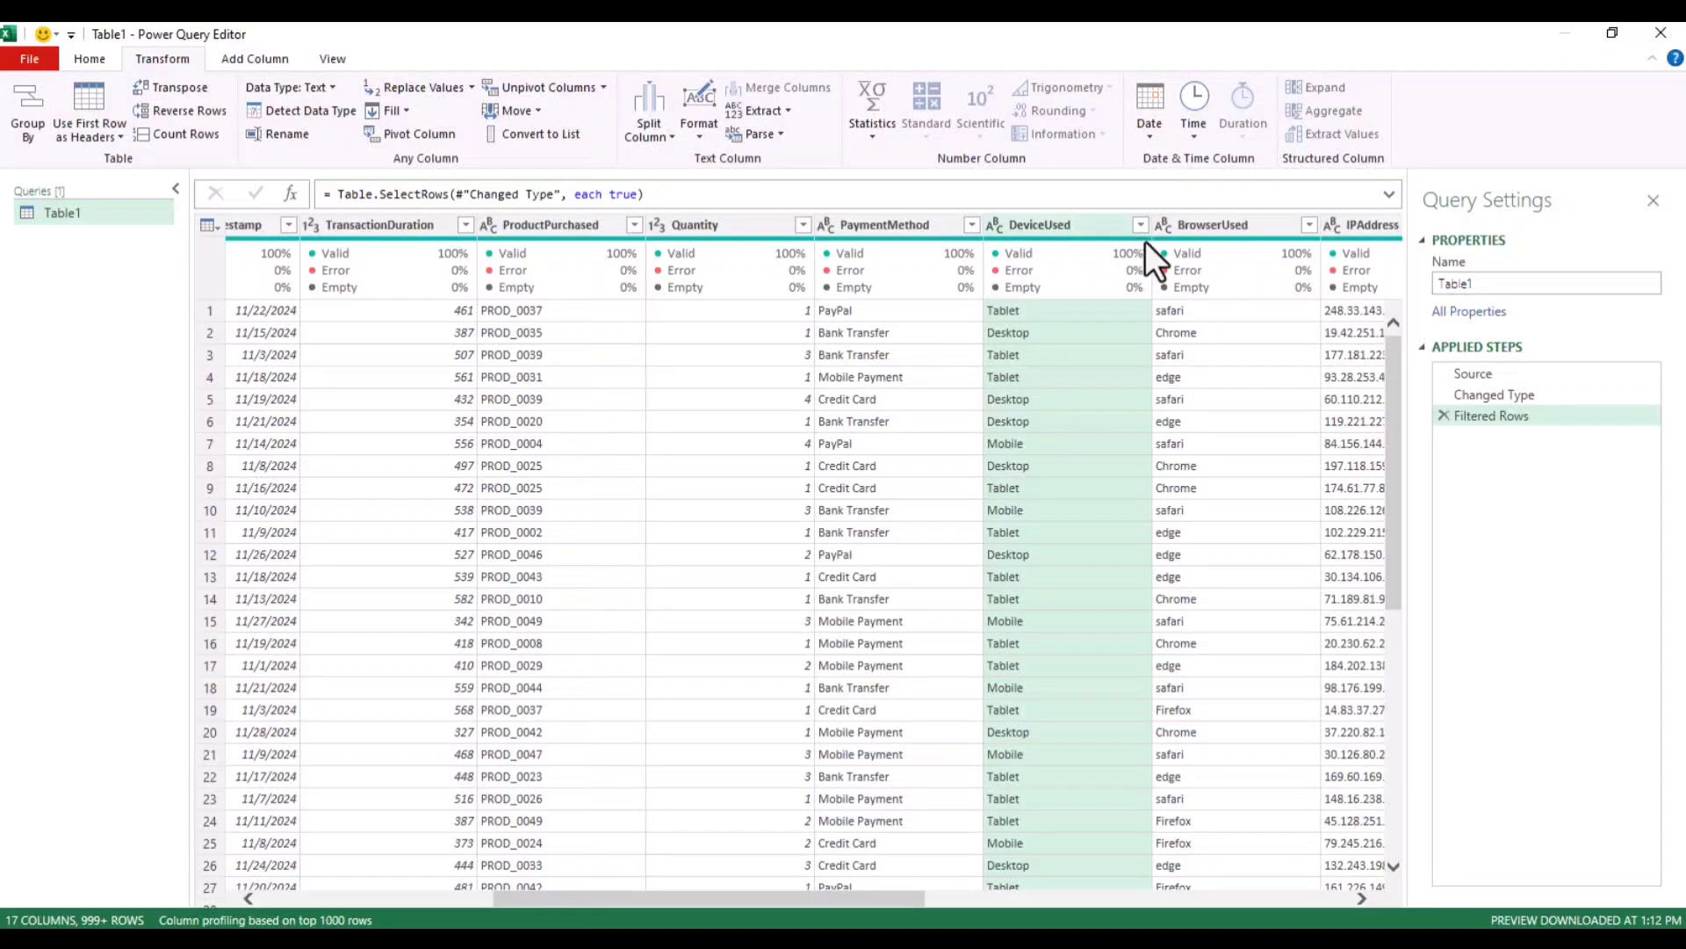
pyautogui.moveTo(1144, 238)
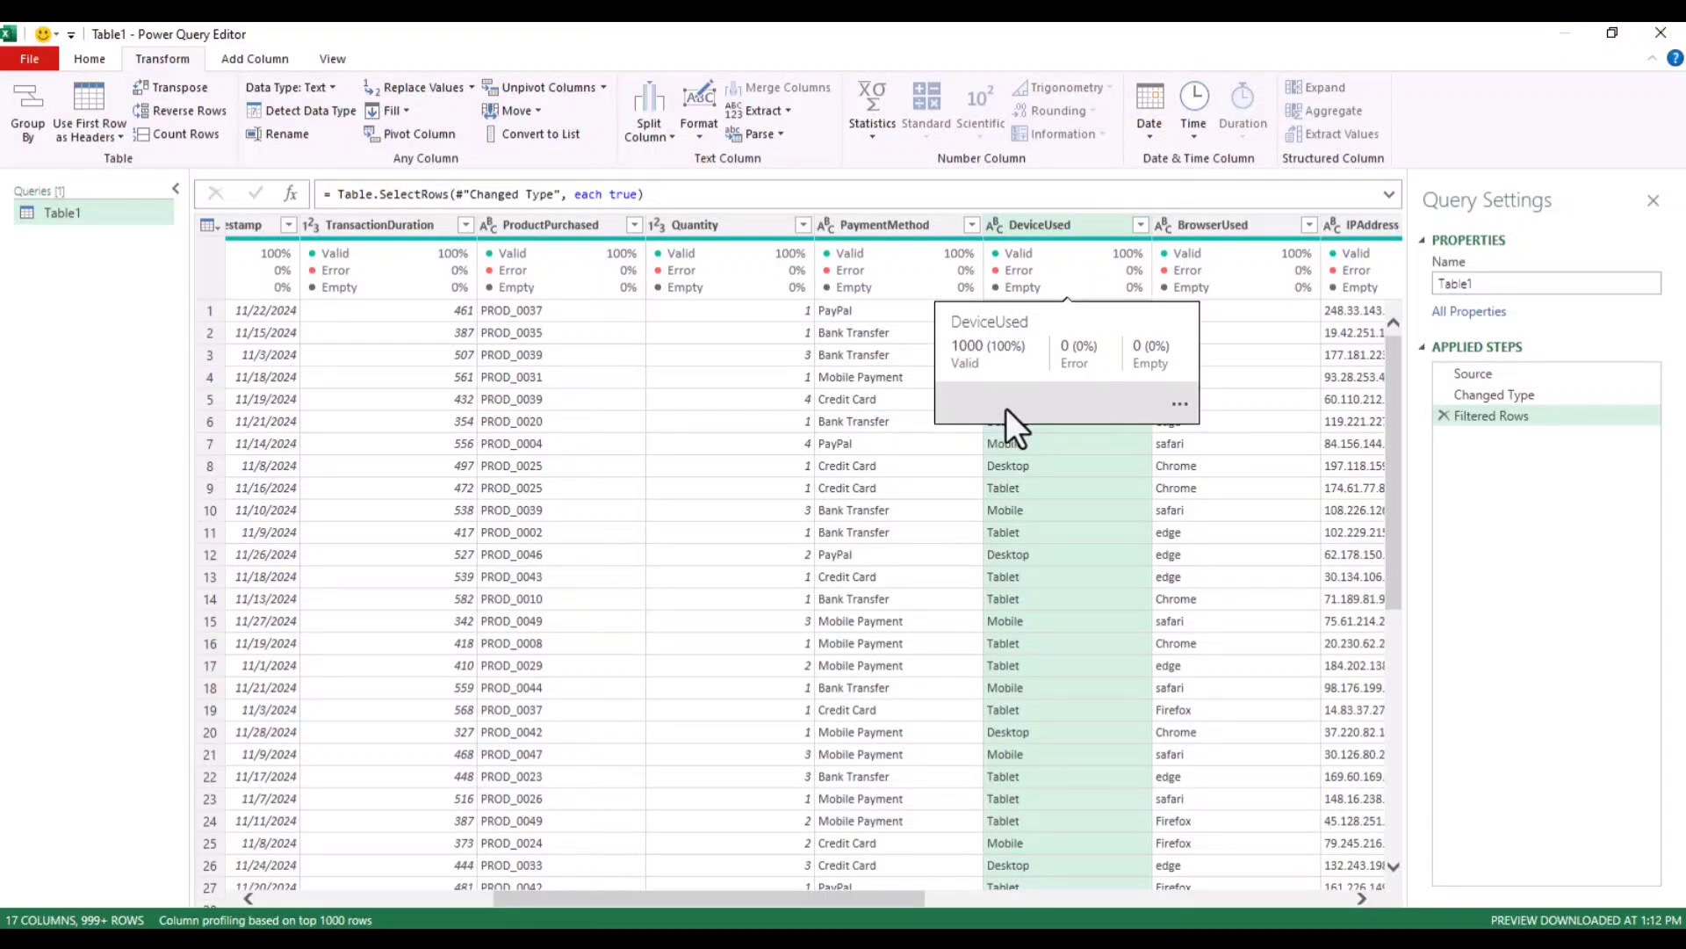
# - Capitalize each word in the BrowserUsed column so the browser names share one casing
pyautogui.click(1252, 229)
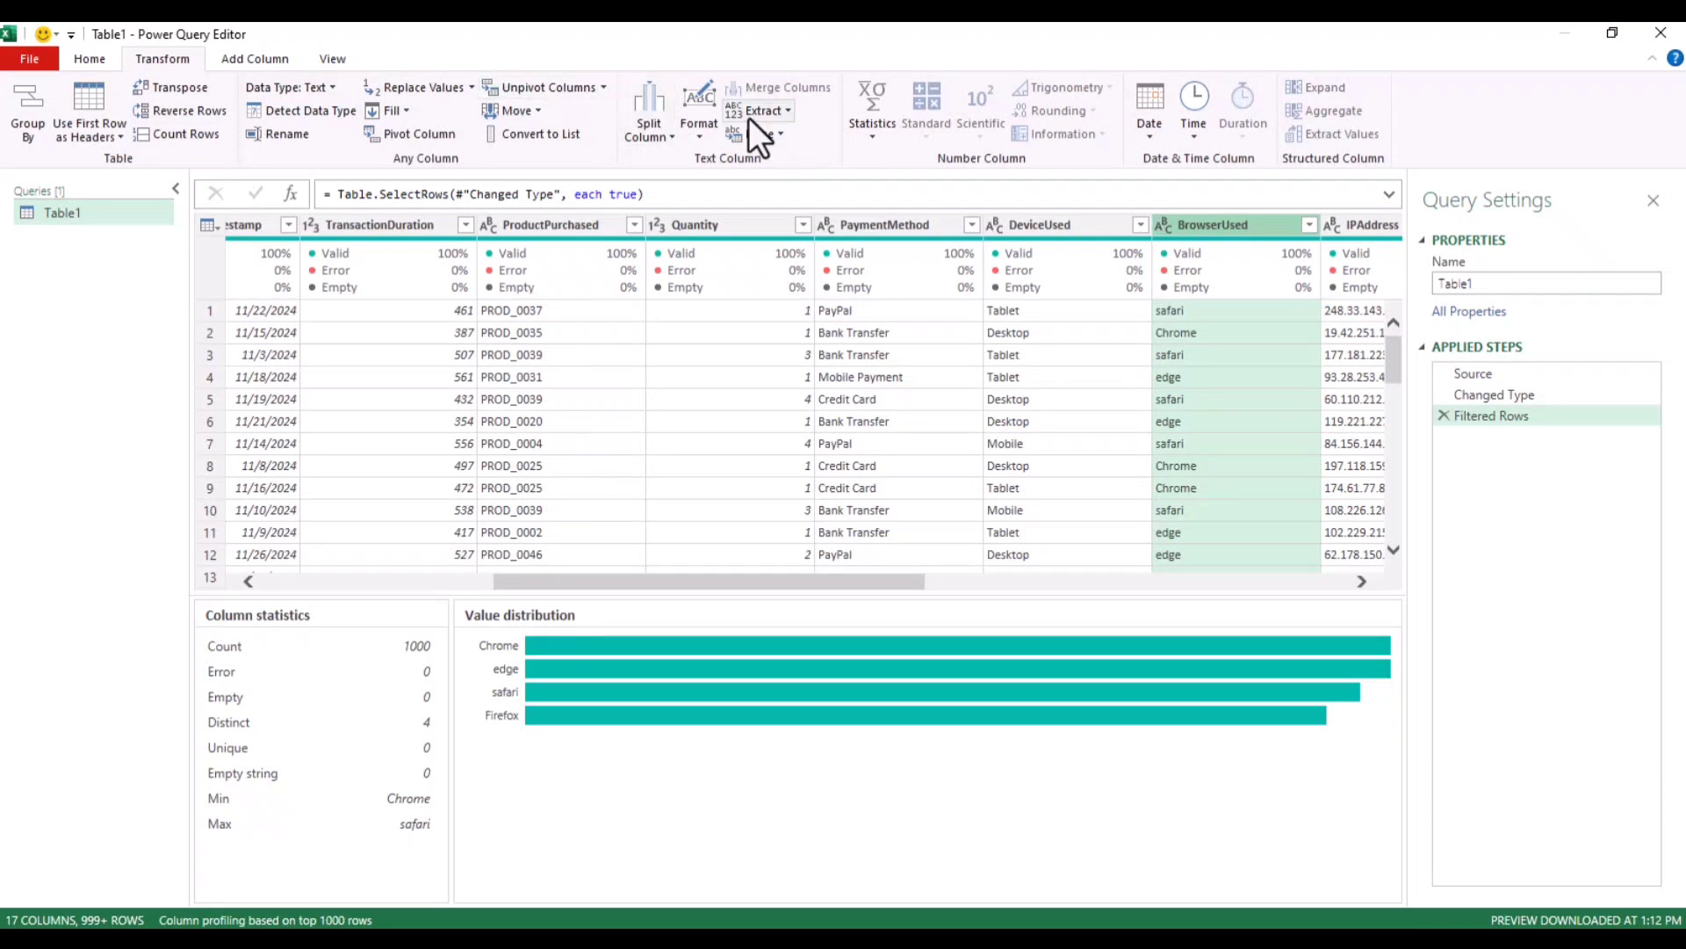
pyautogui.click(687, 115)
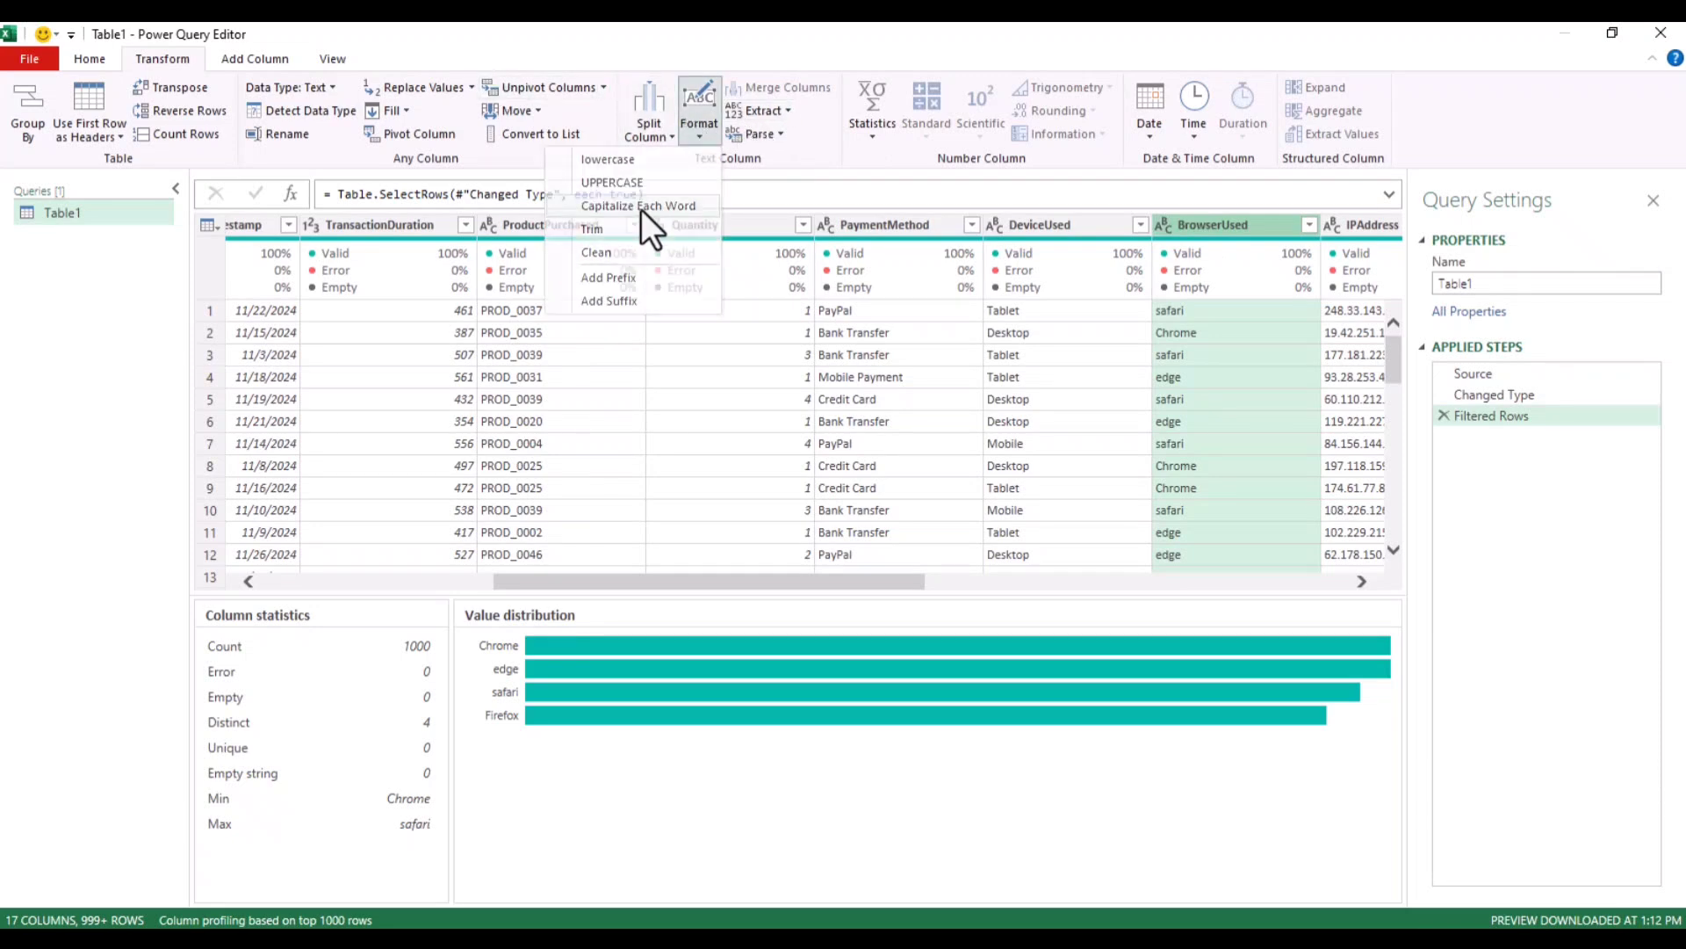
pyautogui.click(642, 207)
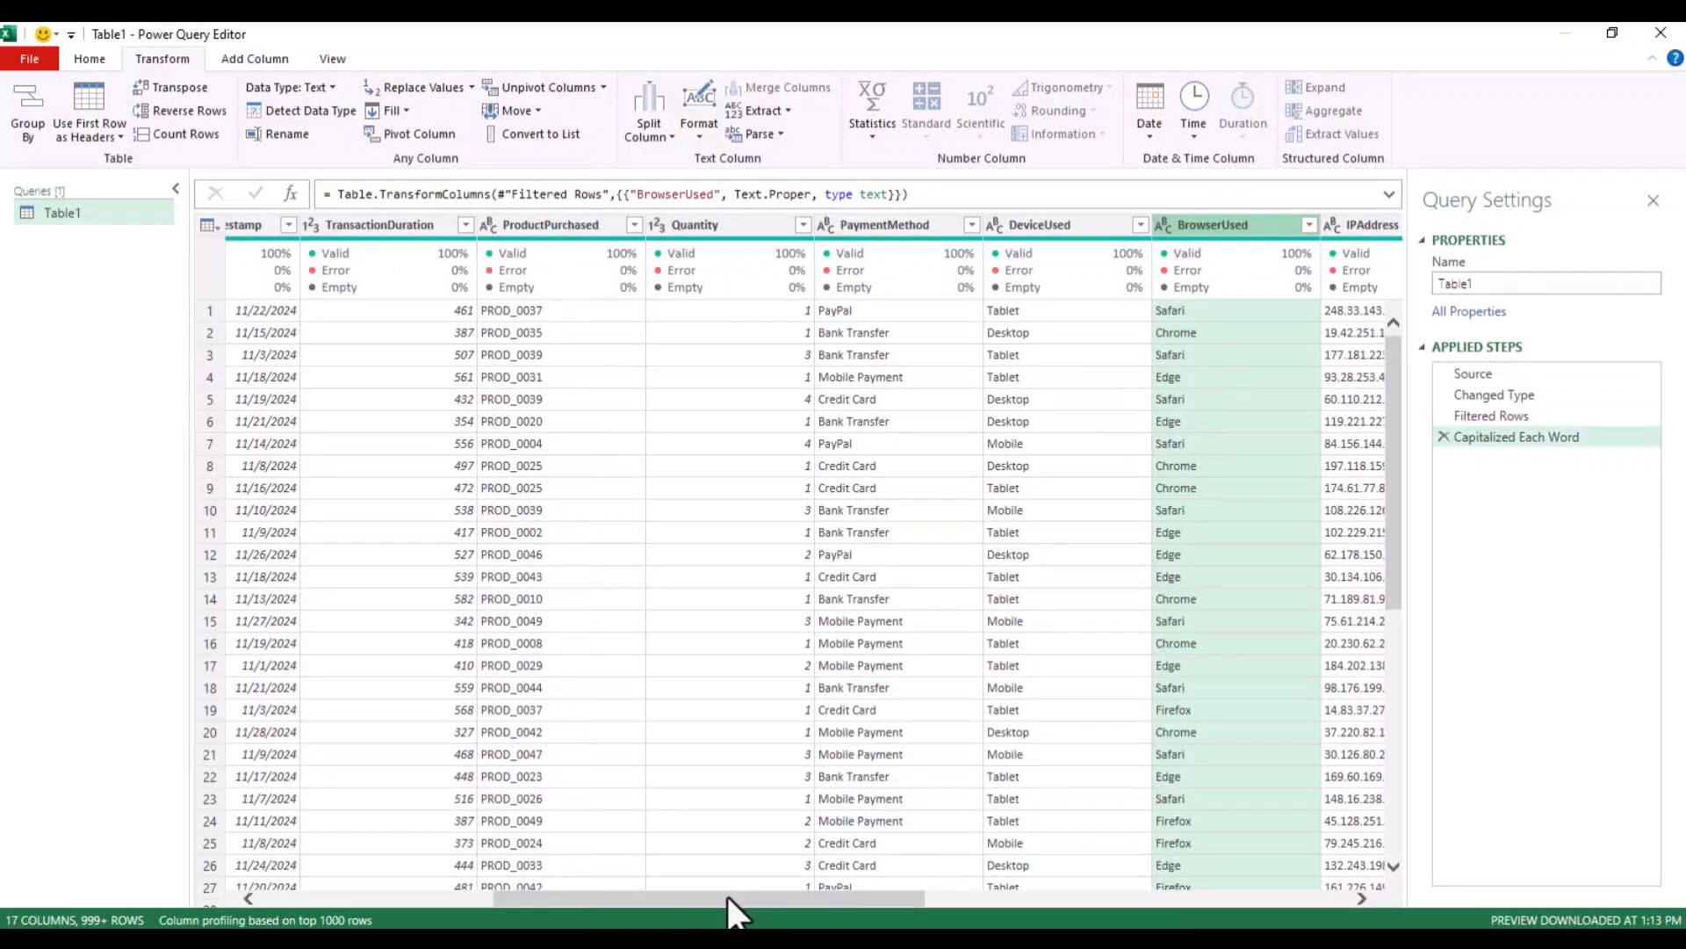
# - Review the column statistics and value distribution of the IPAddress column
pyautogui.moveTo(726, 894); pyautogui.dragTo(929, 871)
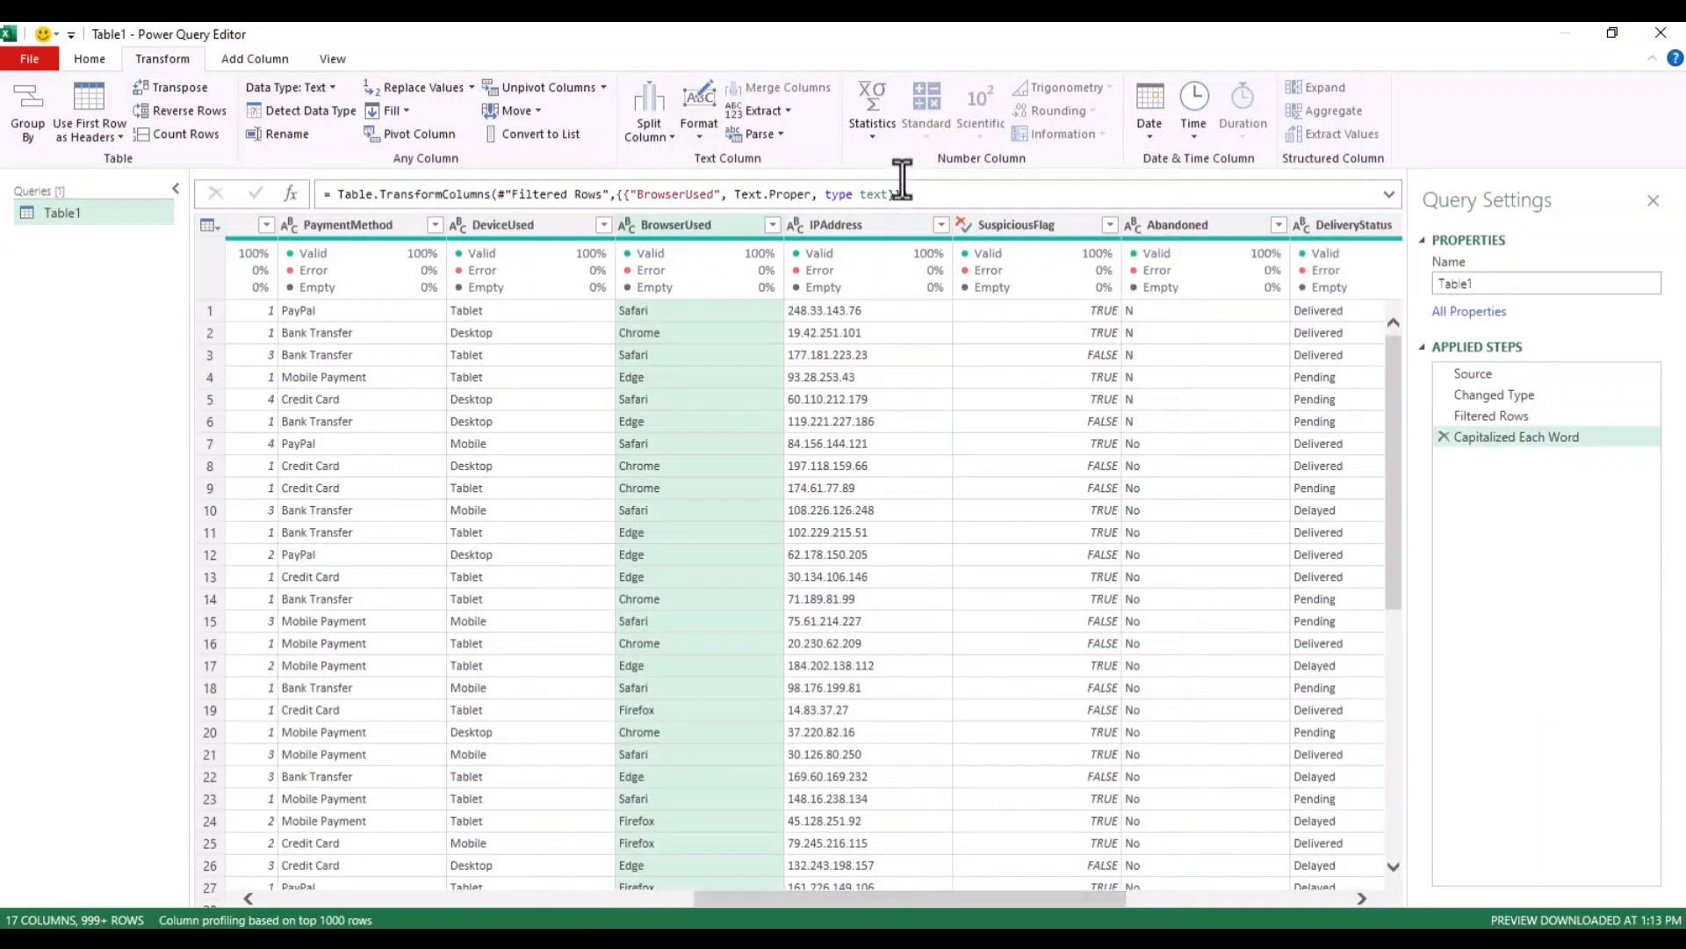
pyautogui.click(856, 225)
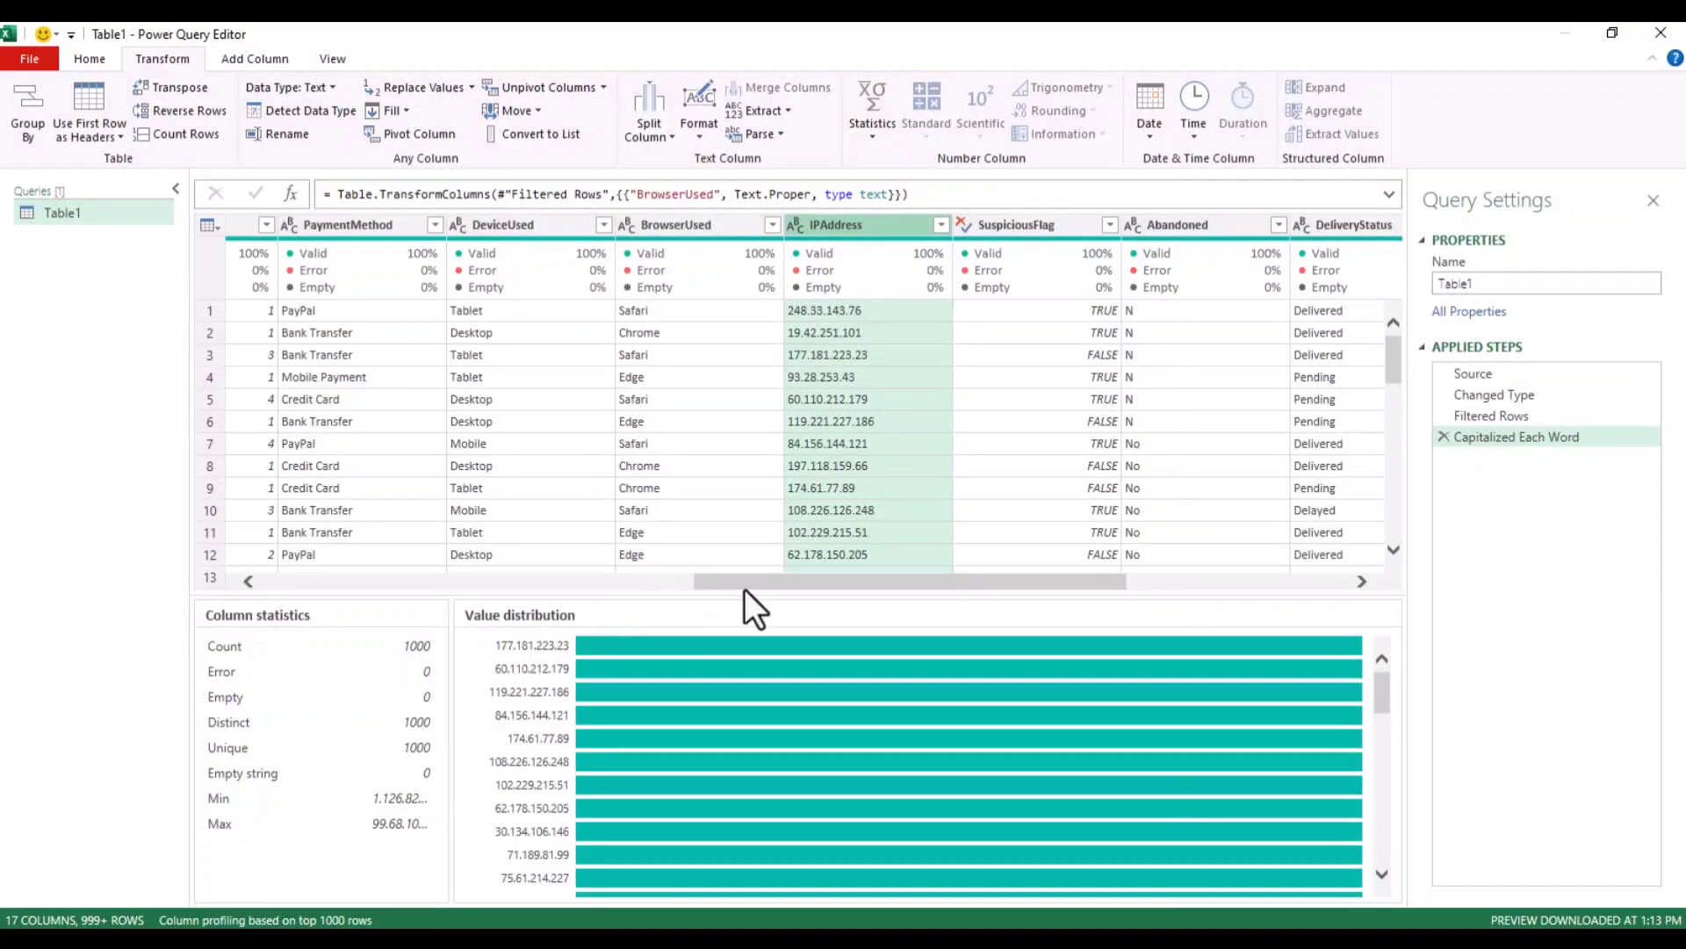
pyautogui.moveTo(745, 589); pyautogui.dragTo(852, 571)
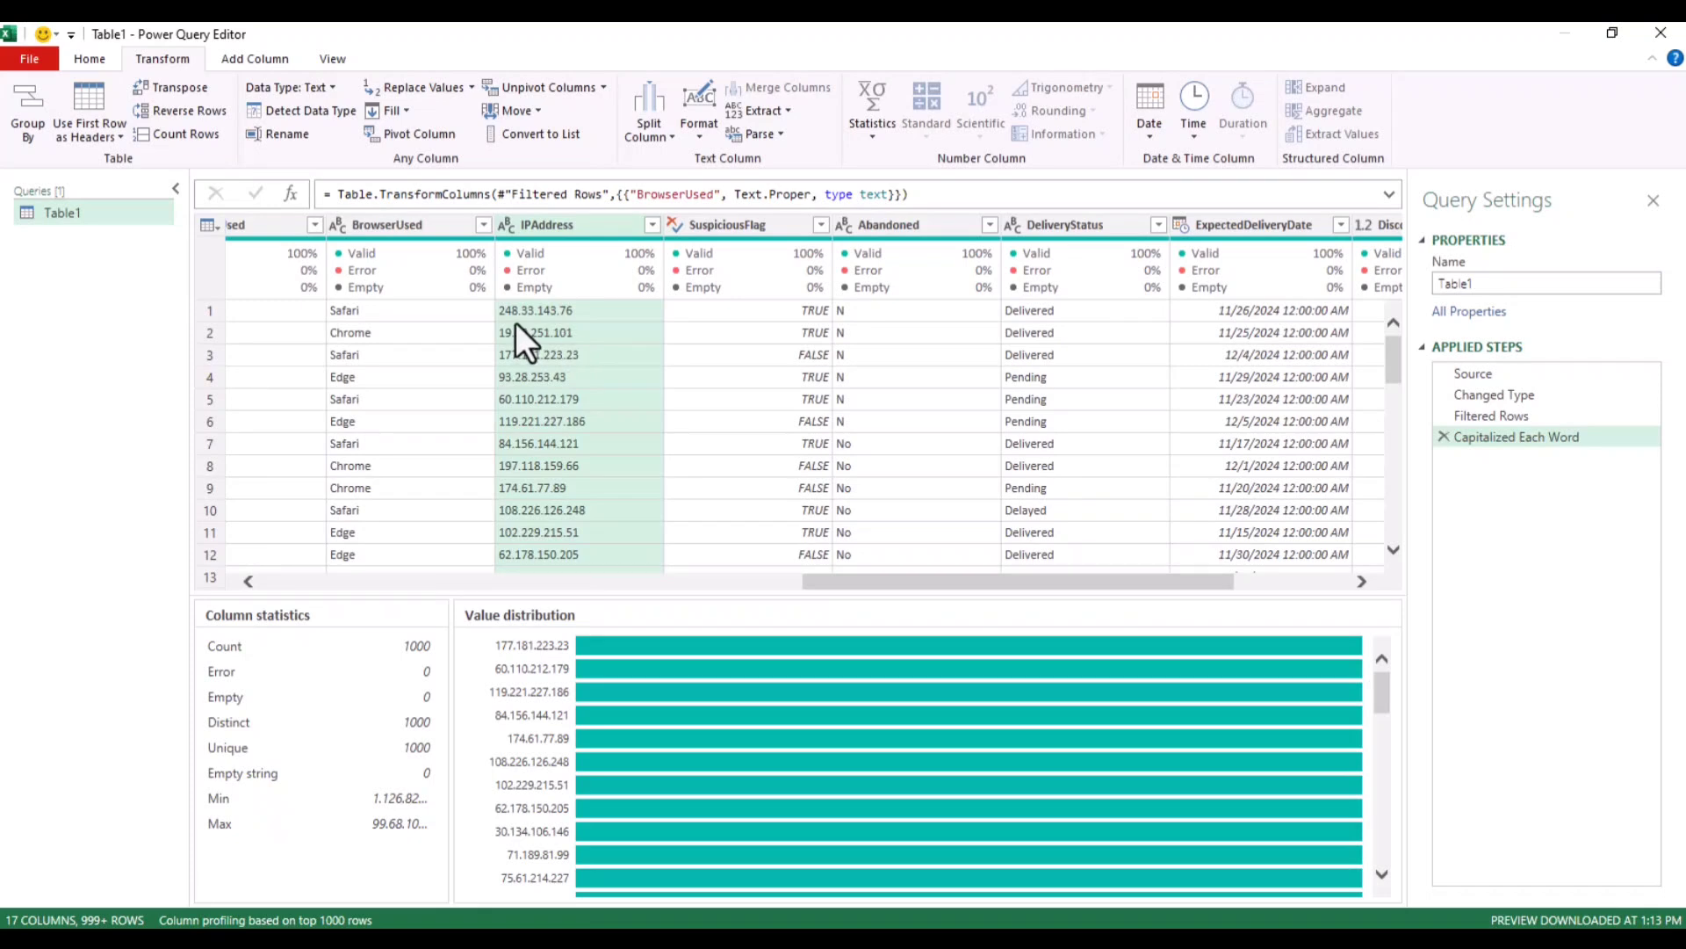
# - Capitalize each word in the SuspiciousFlag column to turn its logical values into text
pyautogui.click(757, 229)
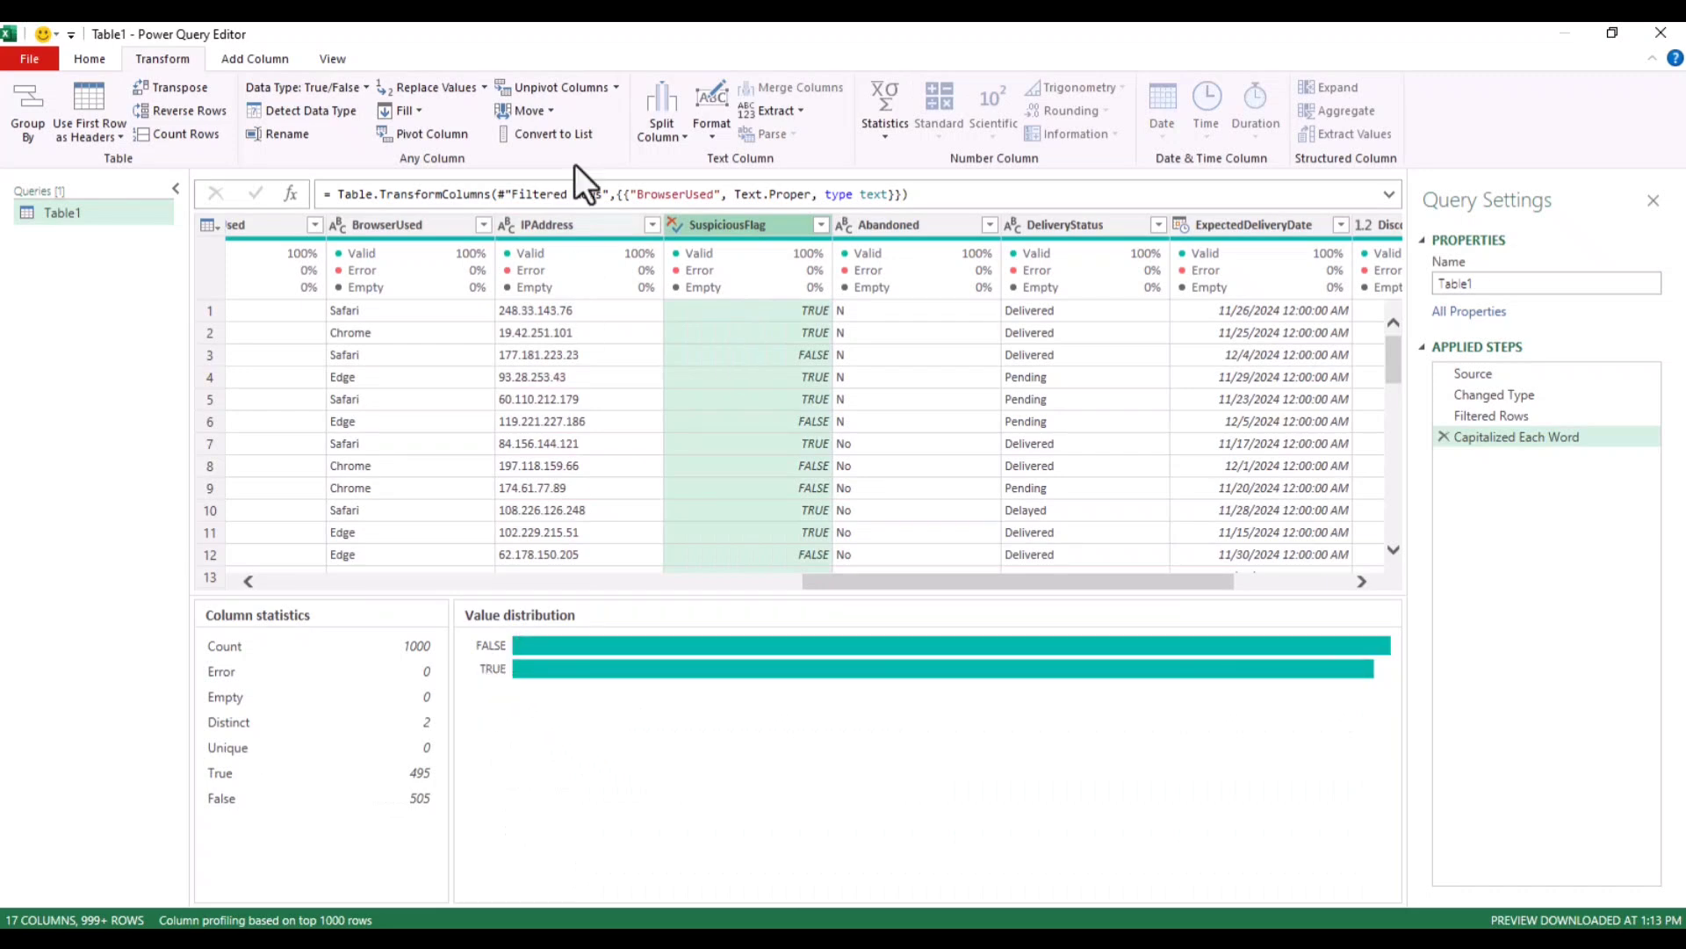
pyautogui.click(715, 119)
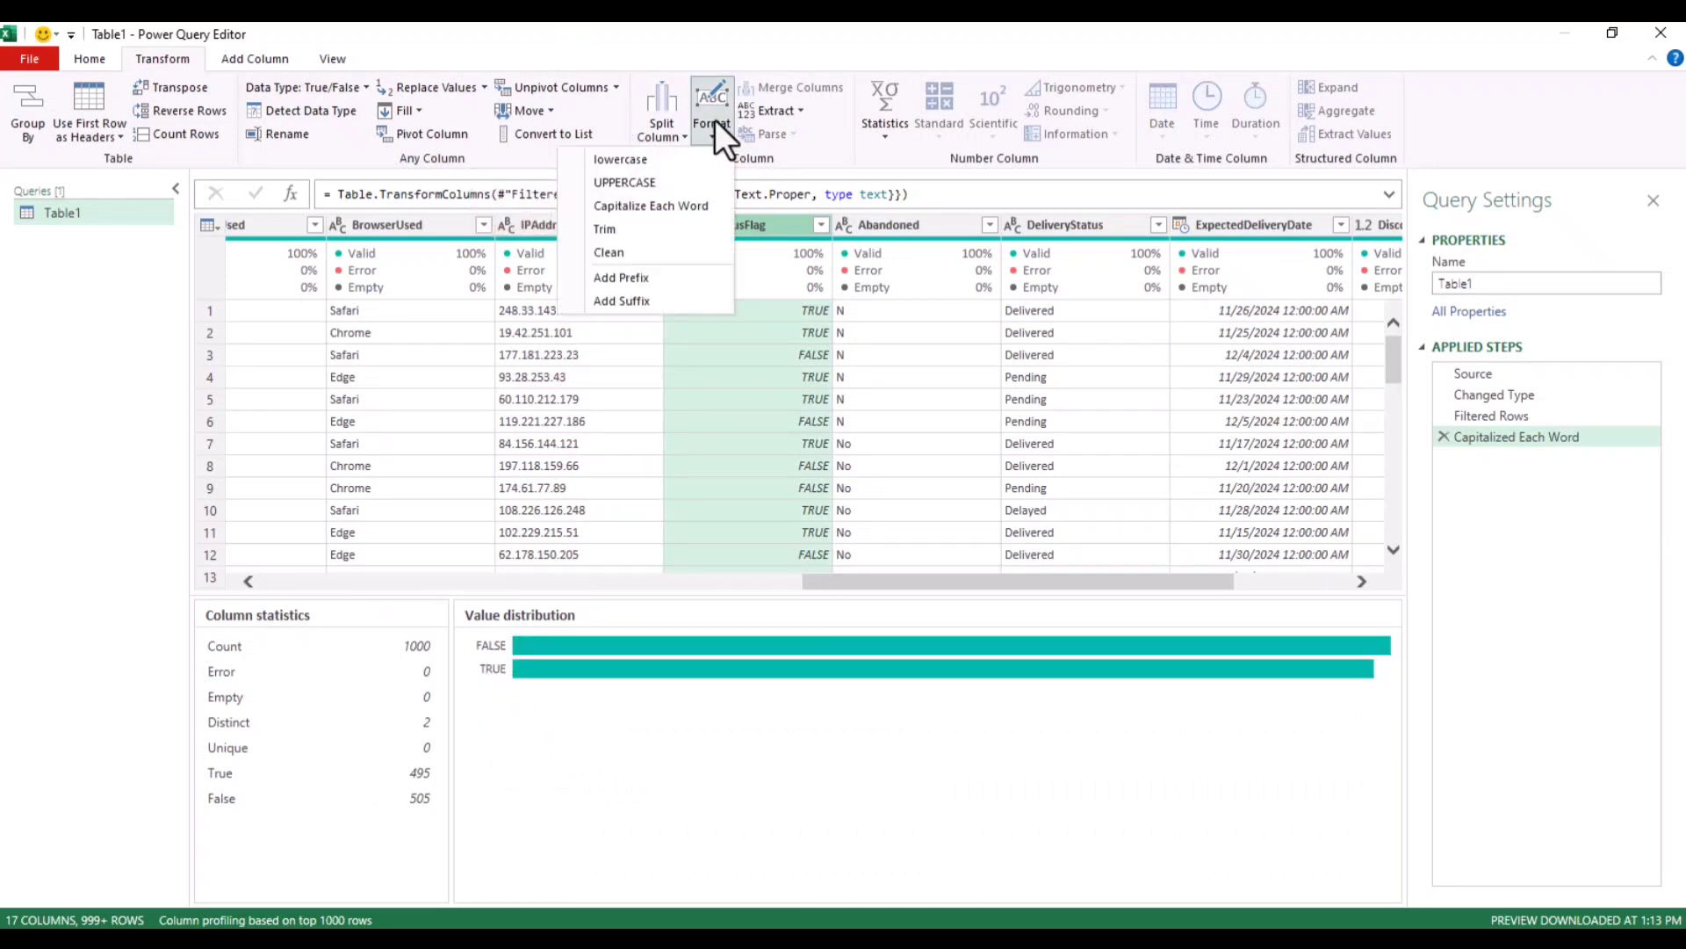
pyautogui.click(627, 205)
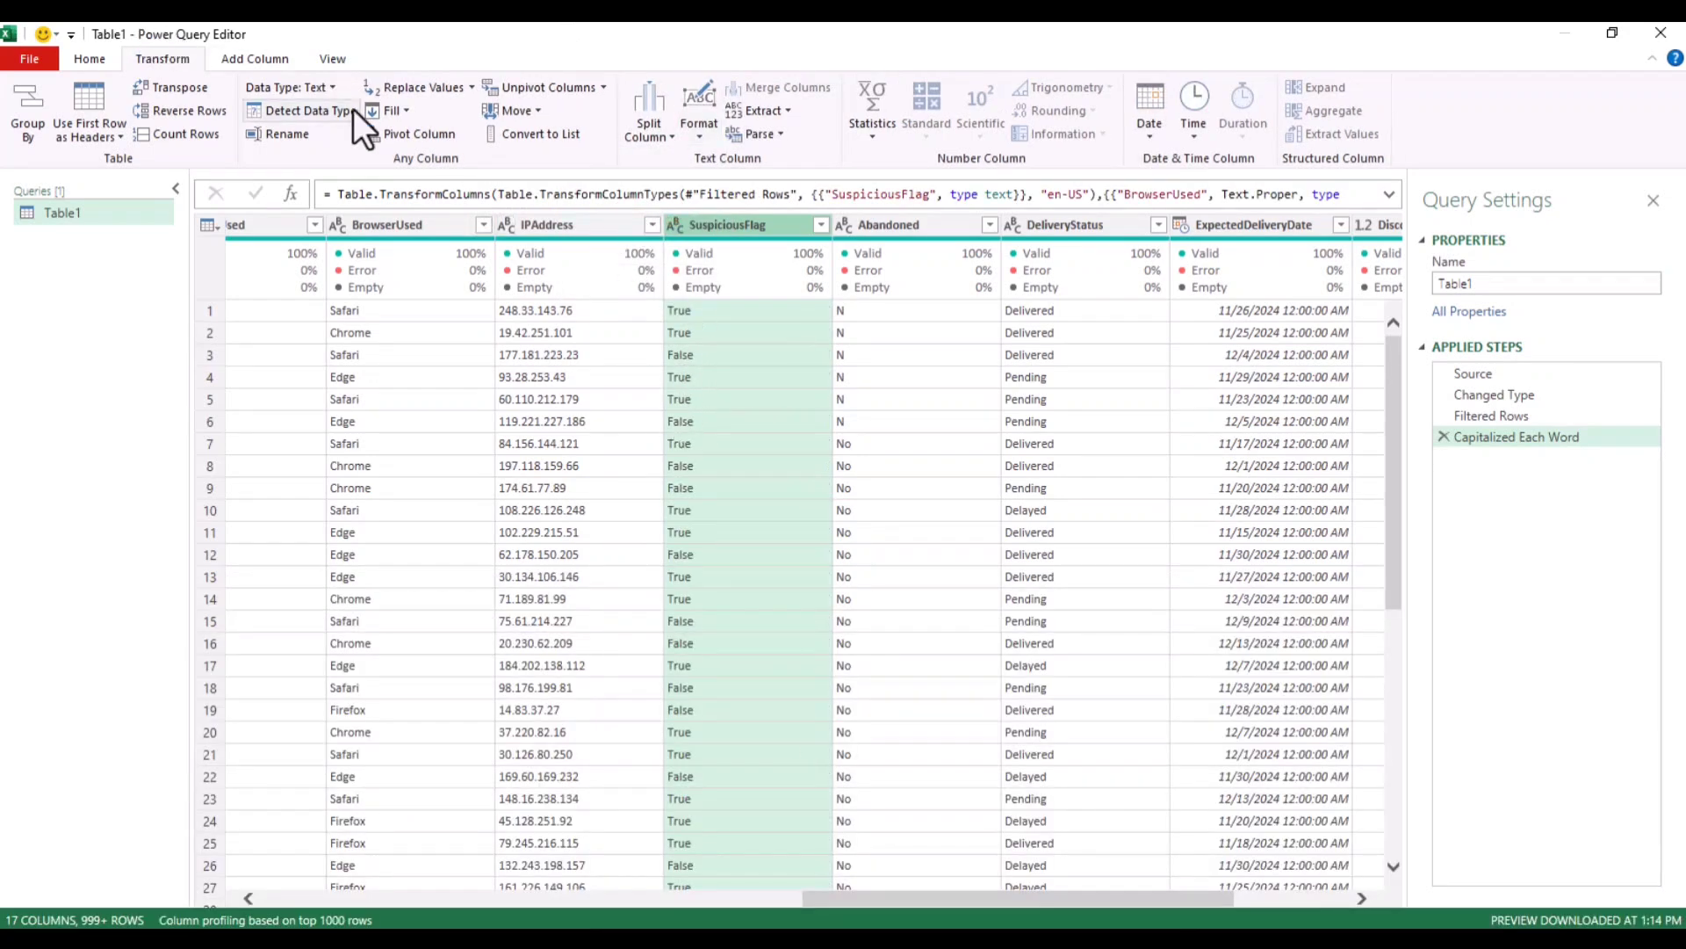
# - Replace the value N with No in the Abandoned column
pyautogui.click(882, 221)
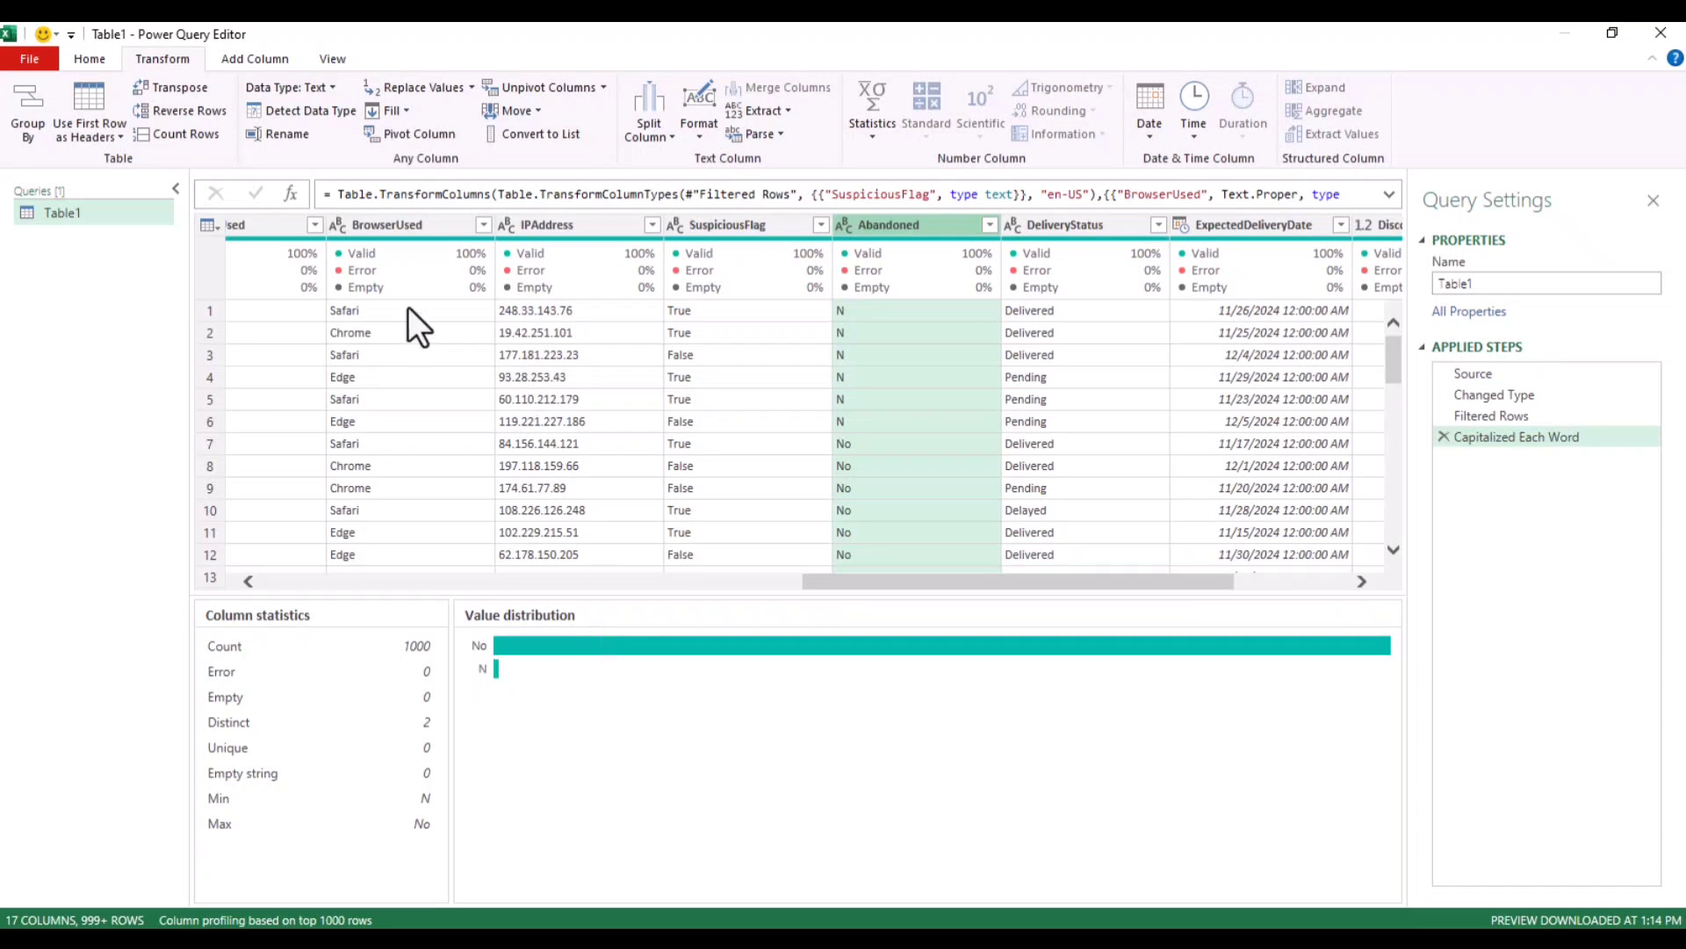
pyautogui.click(408, 87)
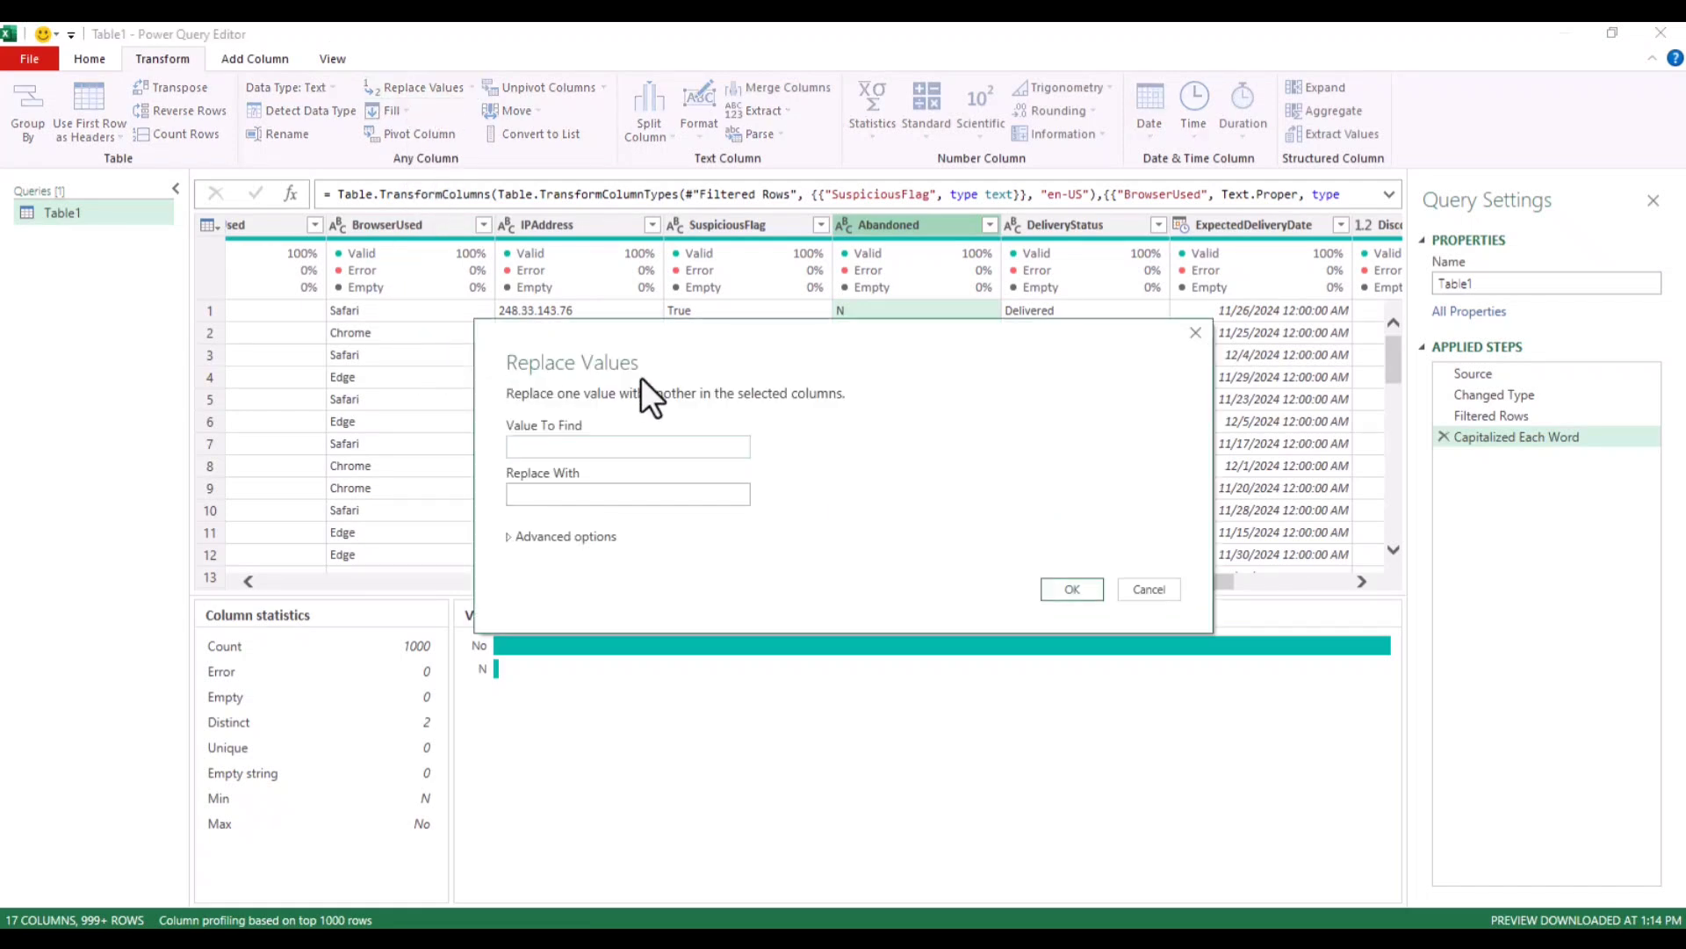
pyautogui.moveTo(642, 377); pyautogui.dragTo(188, 219)
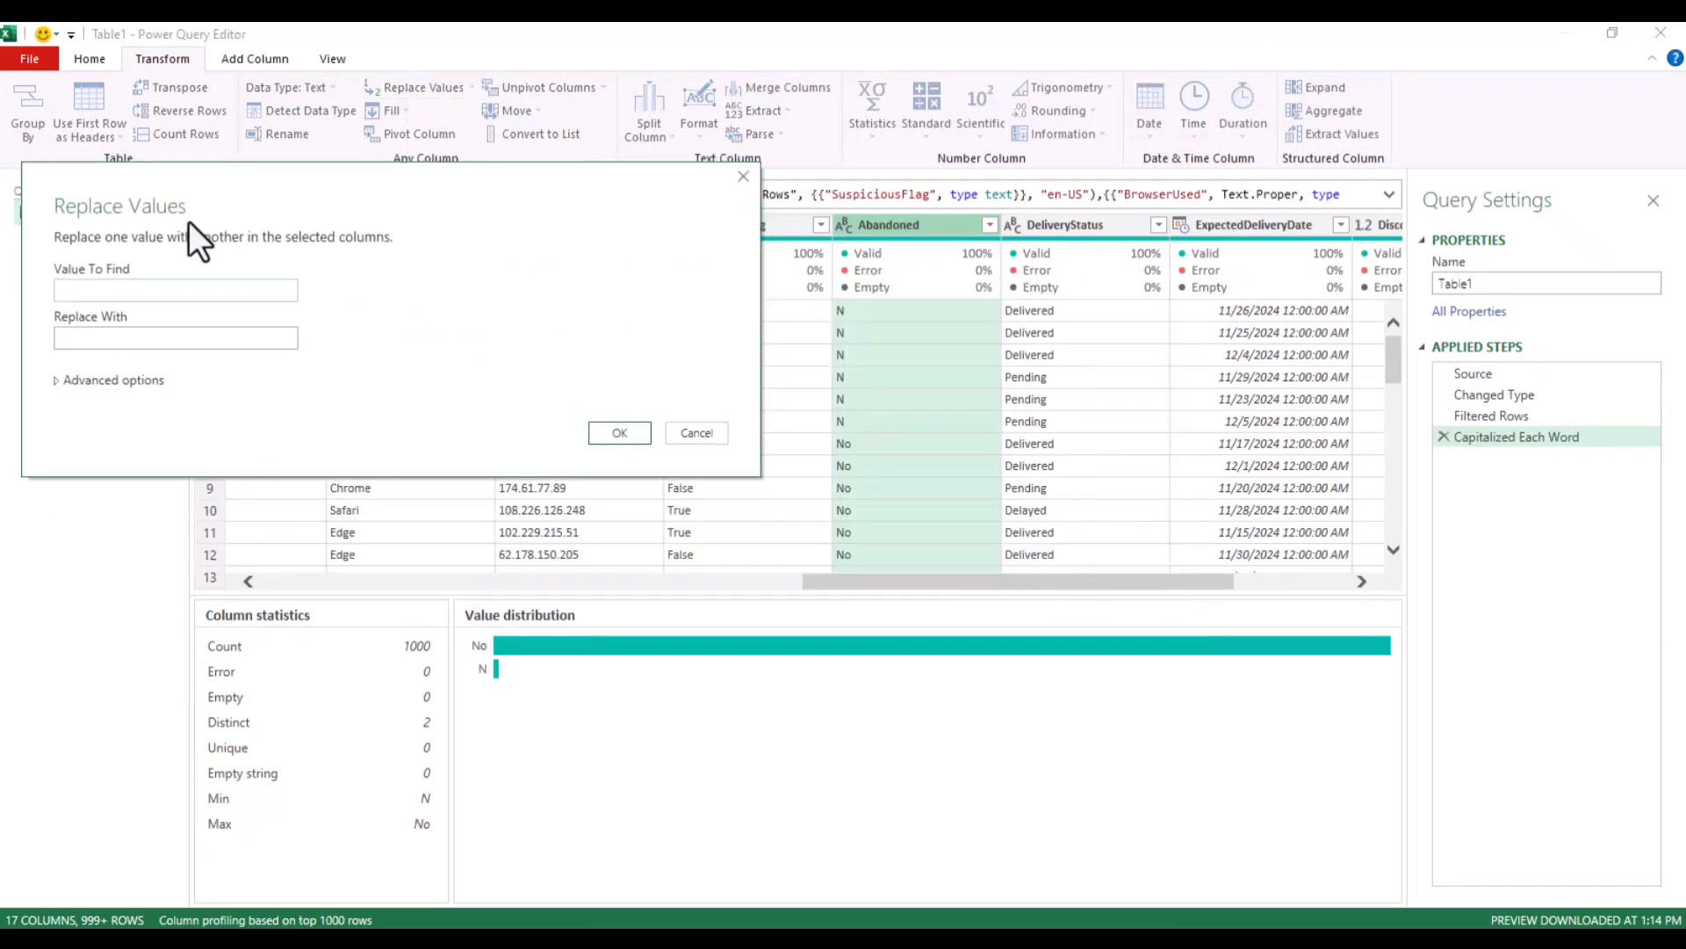
pyautogui.click(218, 292)
pyautogui.write('N')
pyautogui.click(216, 343)
pyautogui.write('No')
pyautogui.click(618, 434)
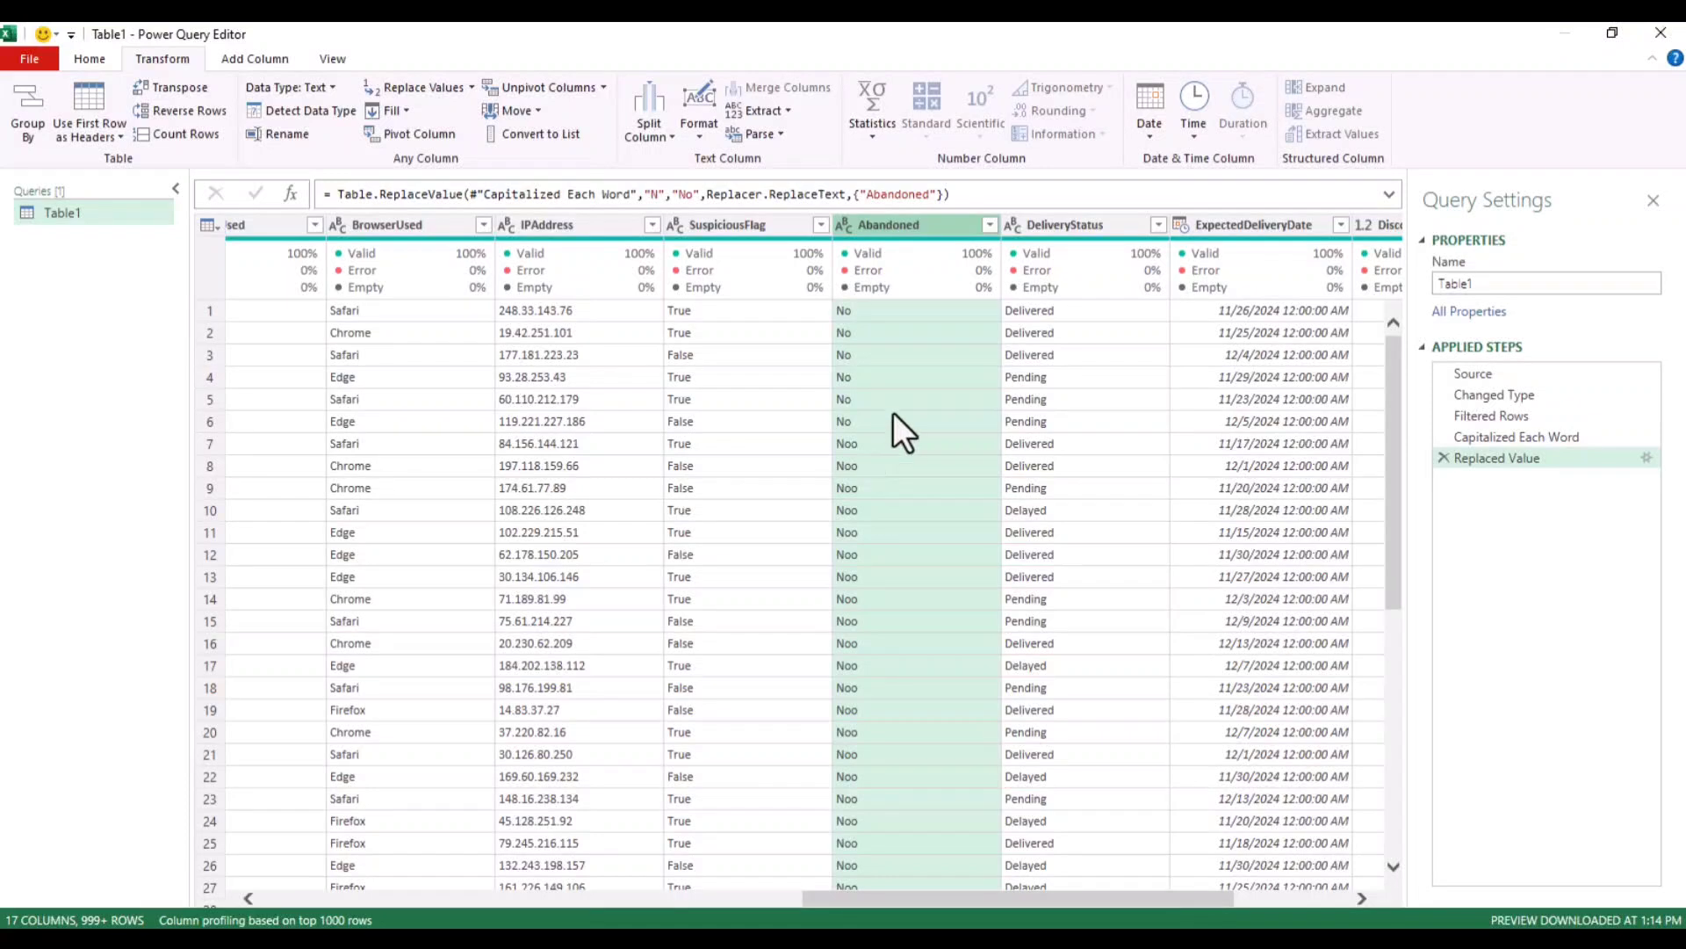
# - Load the complete list of Abandoned values to check the replacement, and apply the filter with every value selected
pyautogui.click(975, 234)
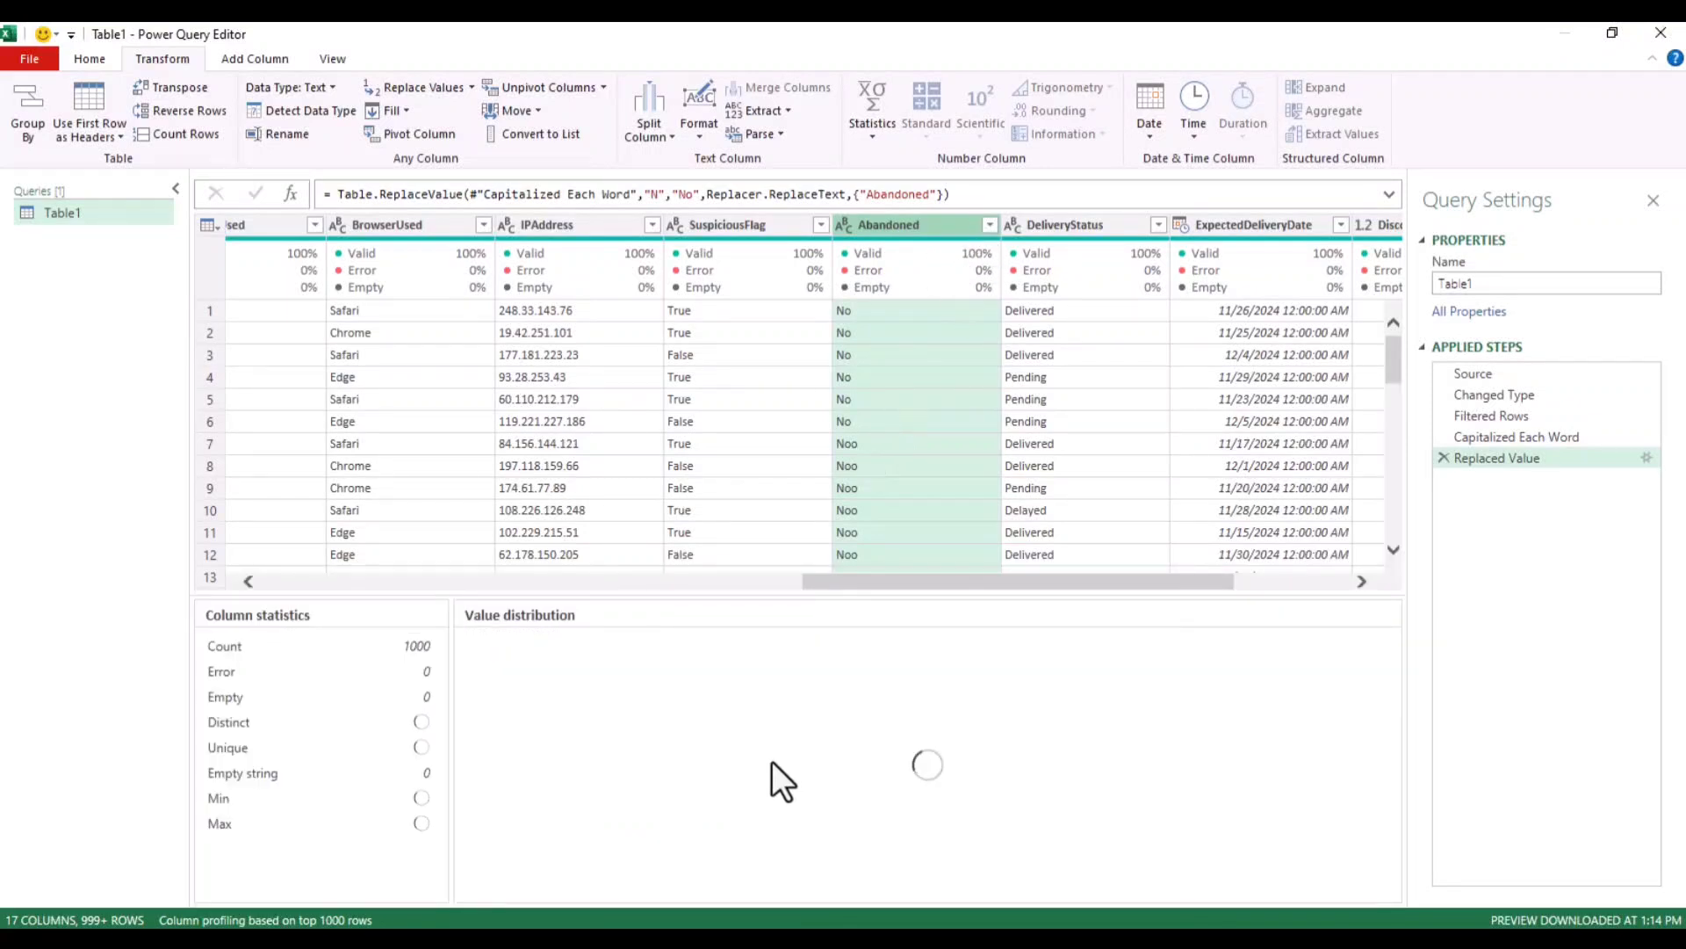
pyautogui.click(986, 228)
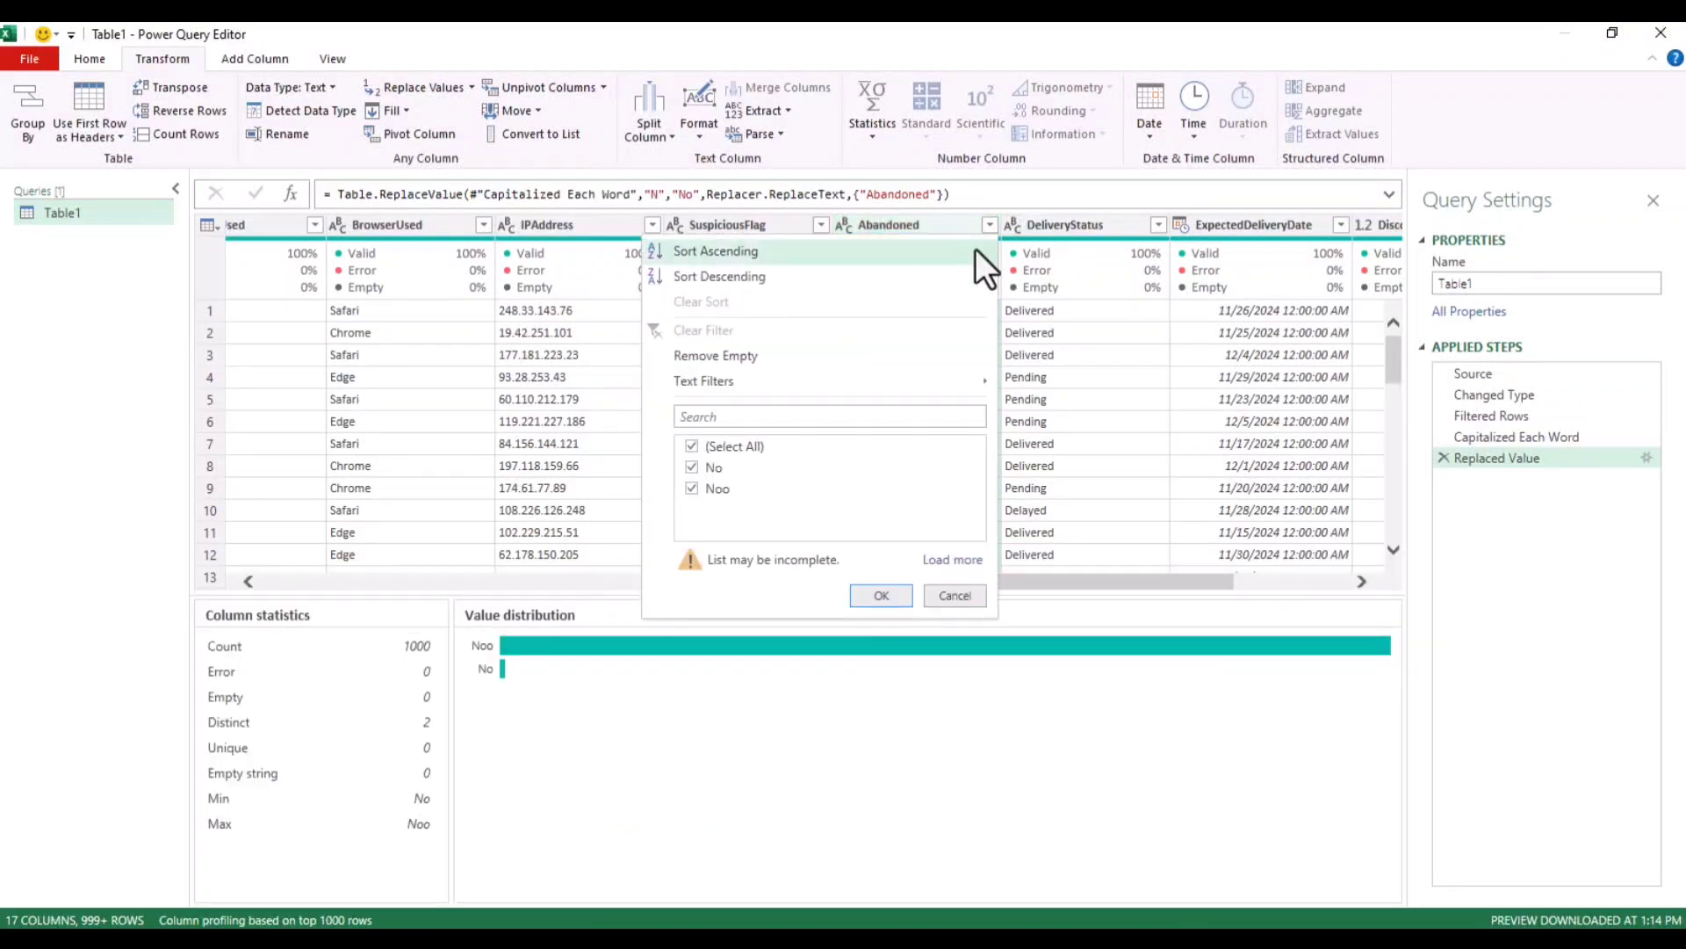
pyautogui.click(952, 561)
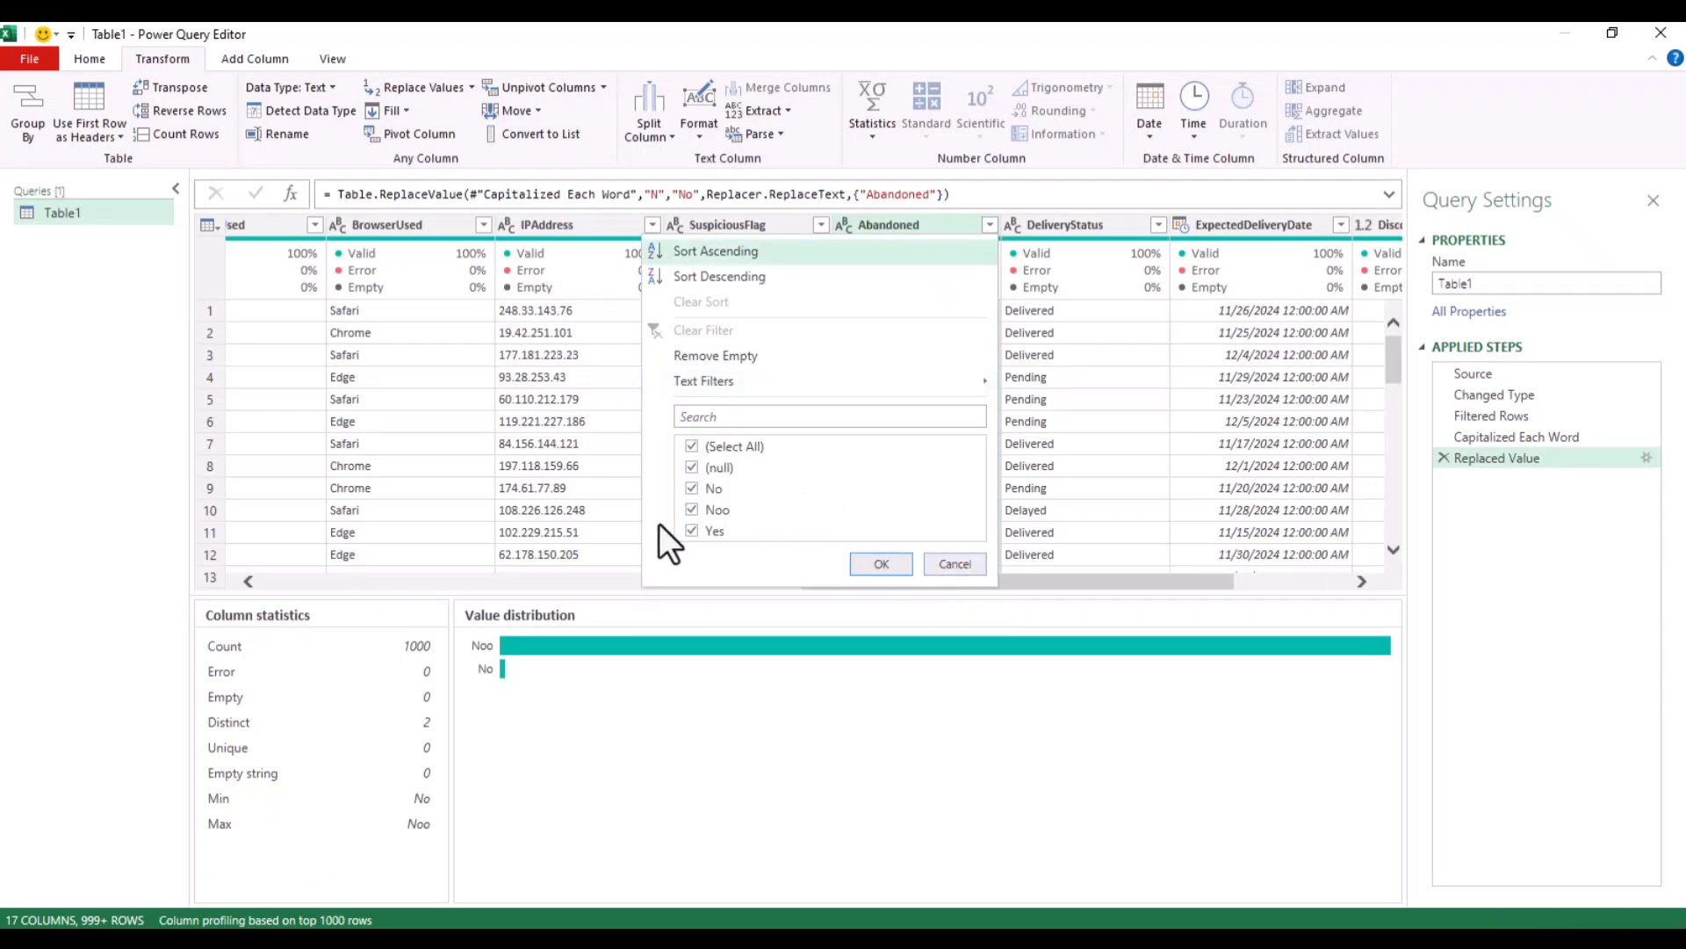
pyautogui.click(879, 567)
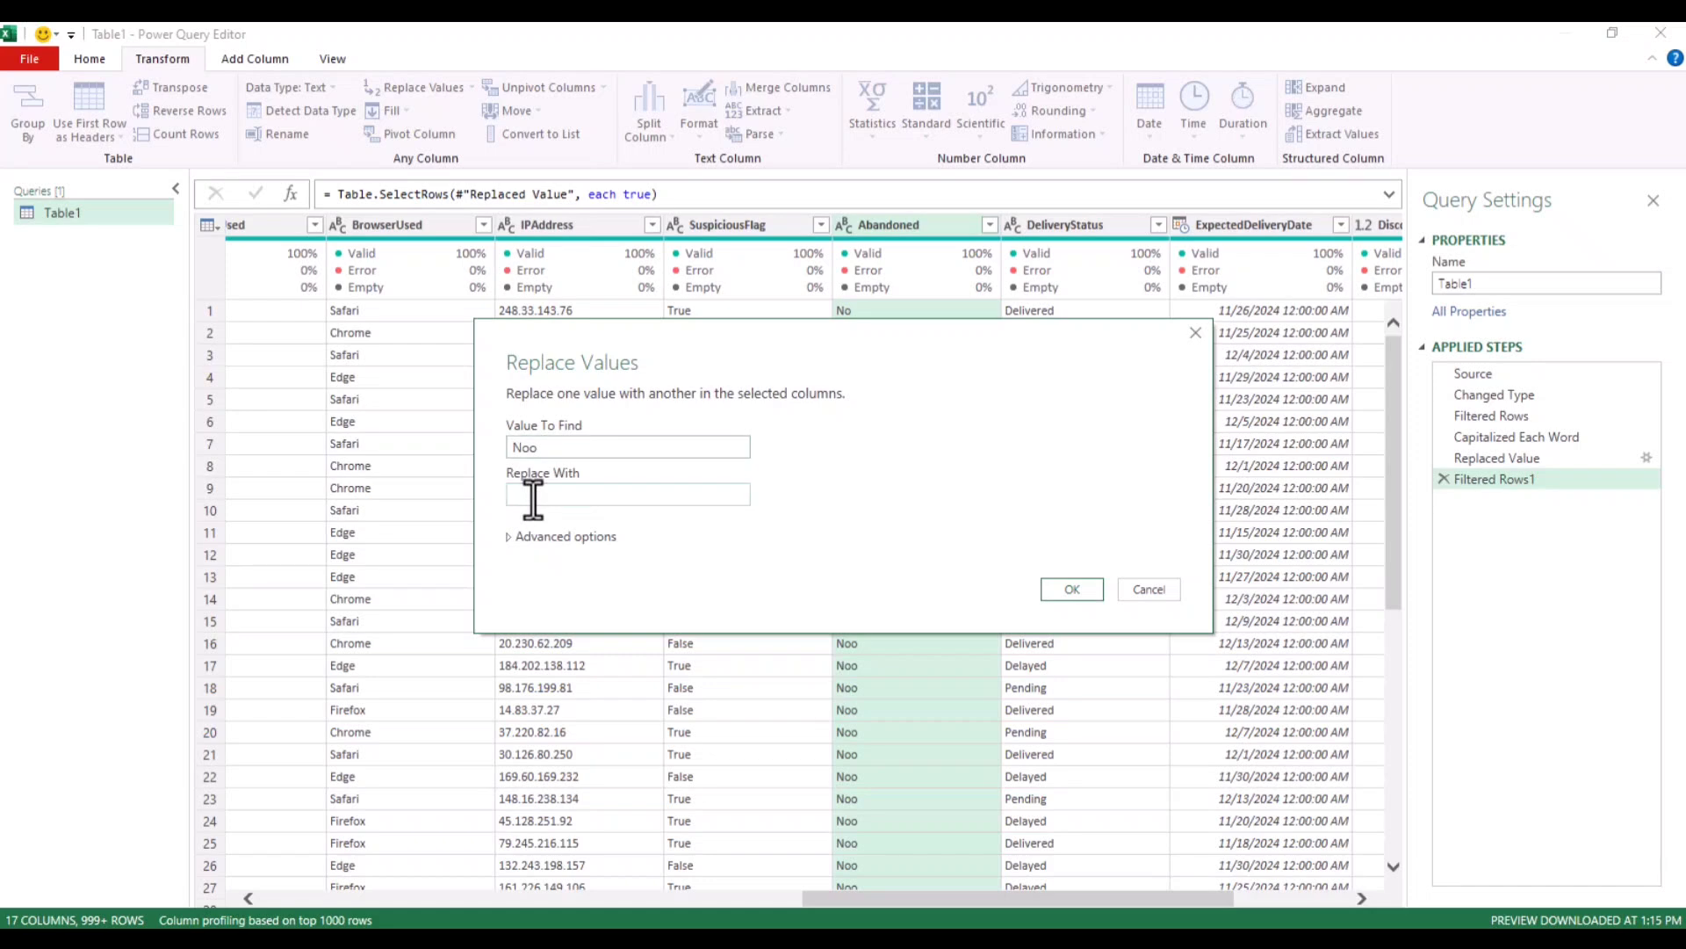
# - Replace Noo with No in the Abandoned column, and recheck its complete value list with every value selected
pyautogui.write('No')
pyautogui.click(1055, 587)
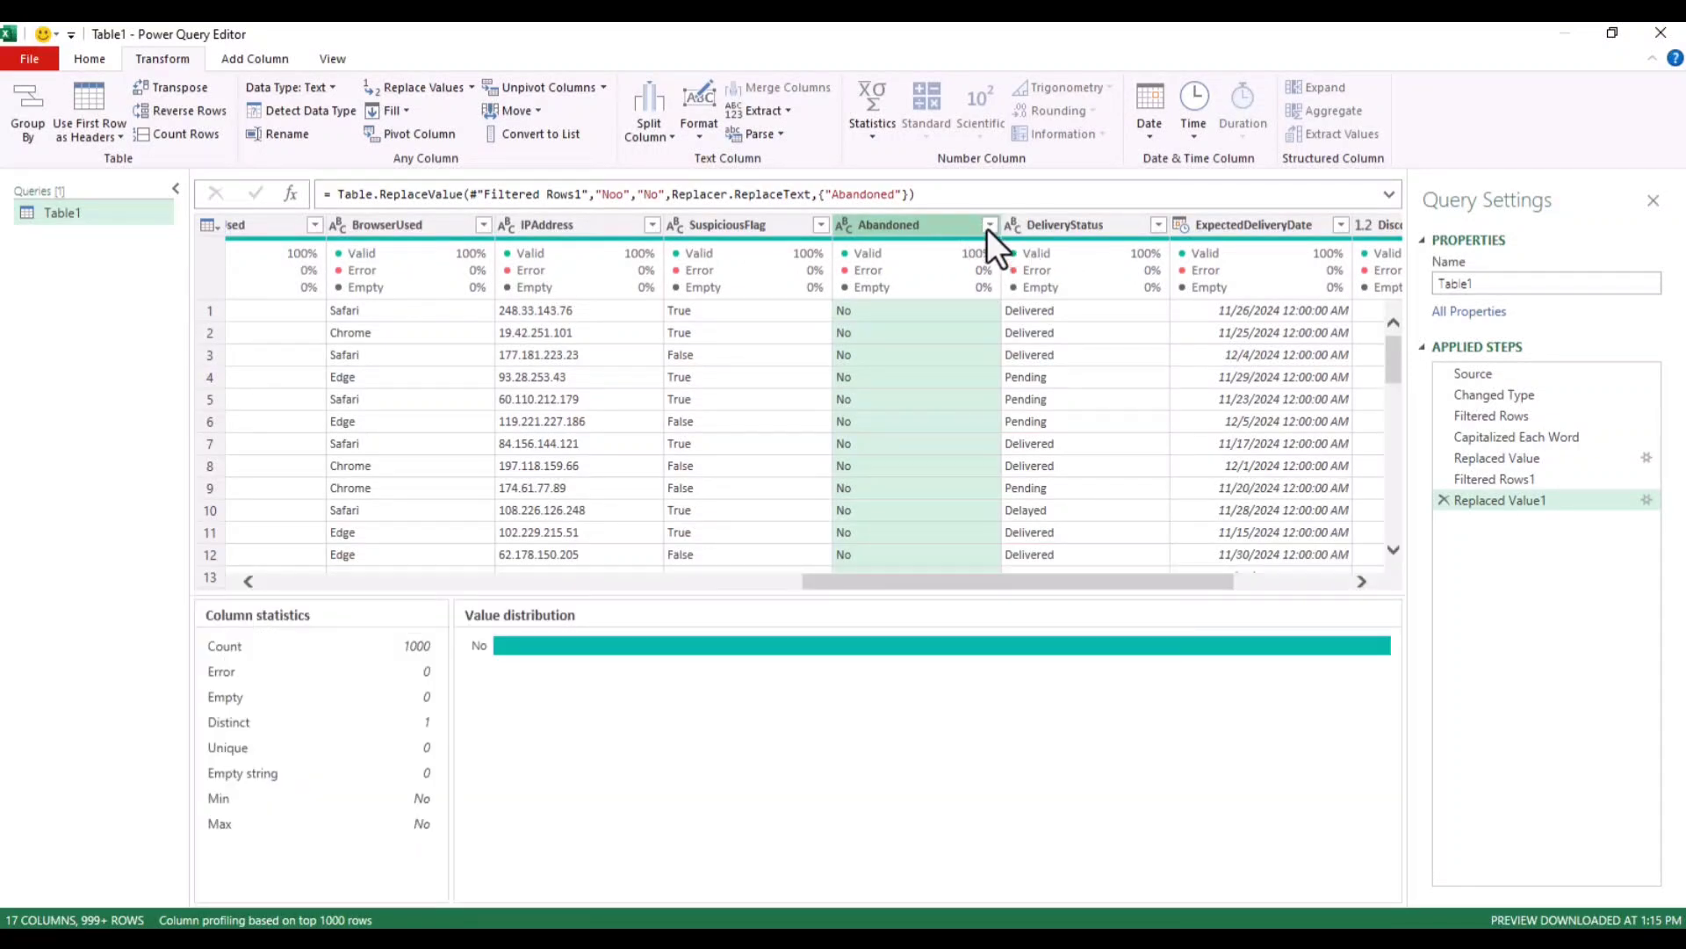
pyautogui.click(988, 226)
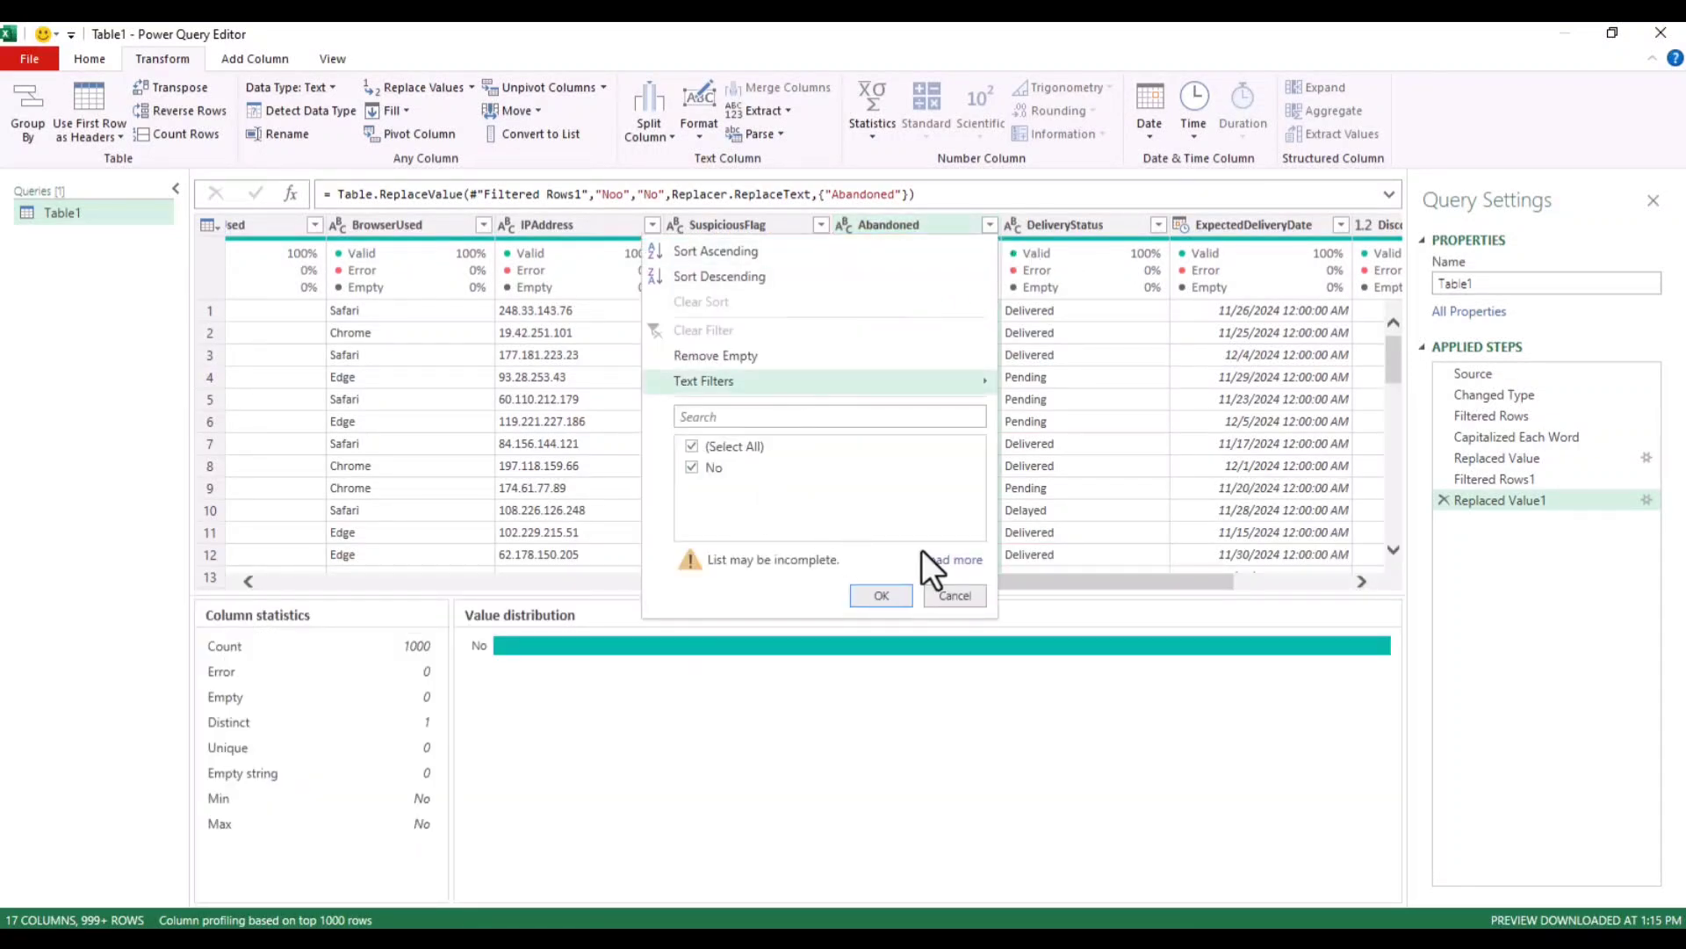
pyautogui.click(953, 559)
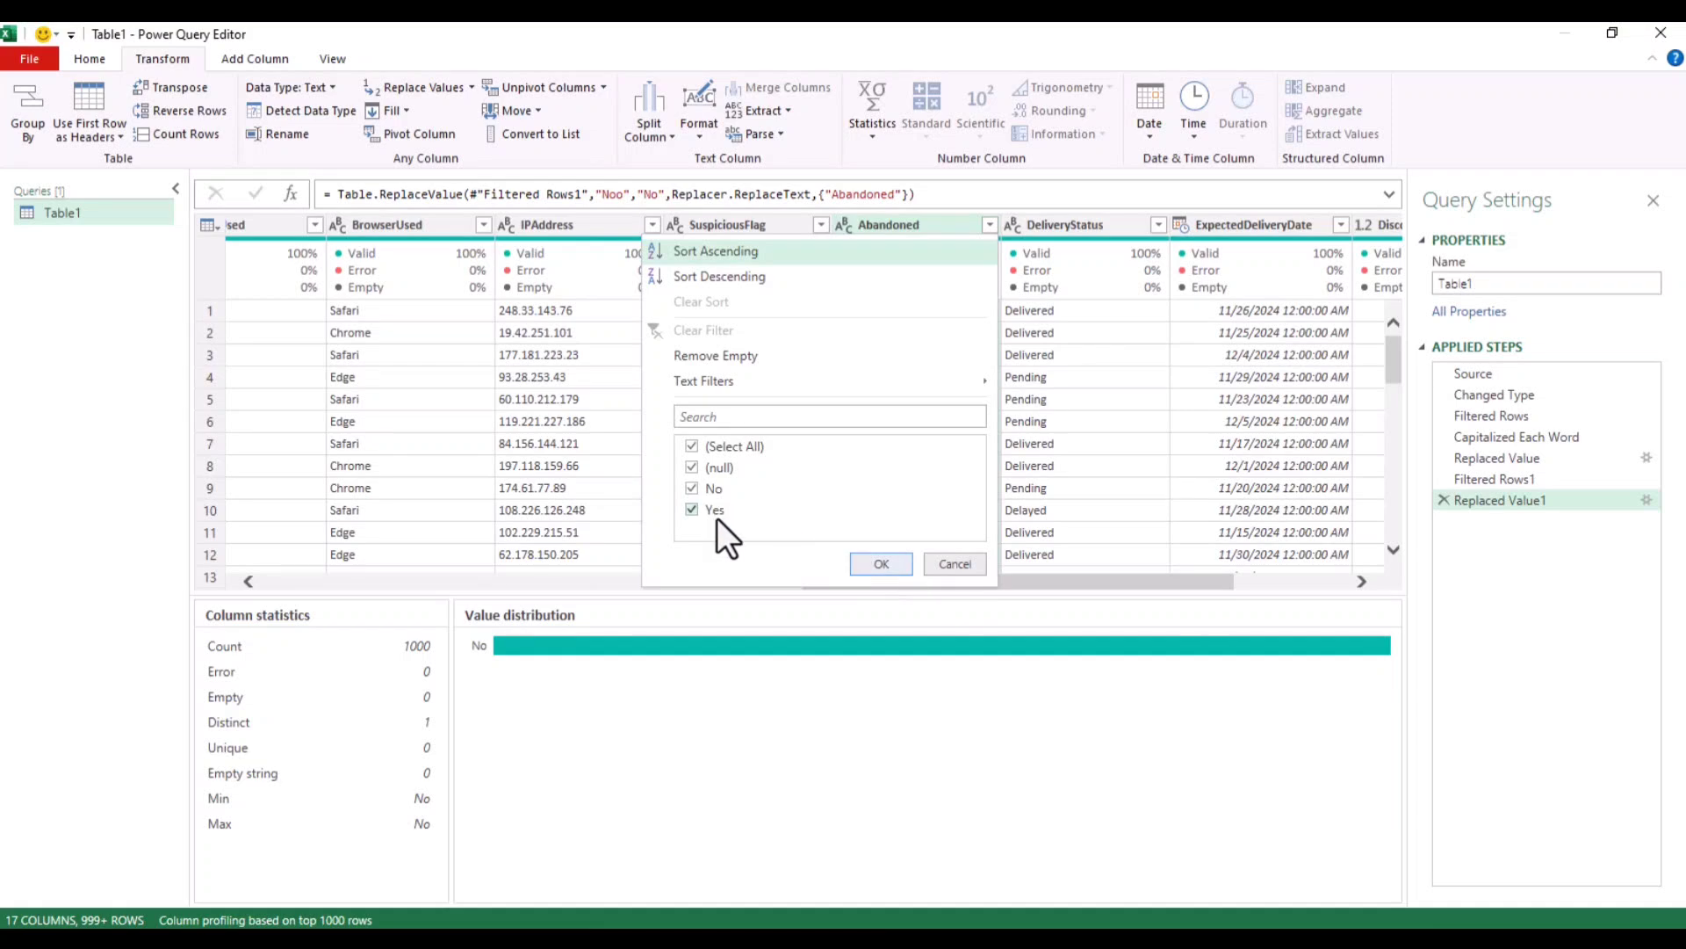
pyautogui.click(882, 564)
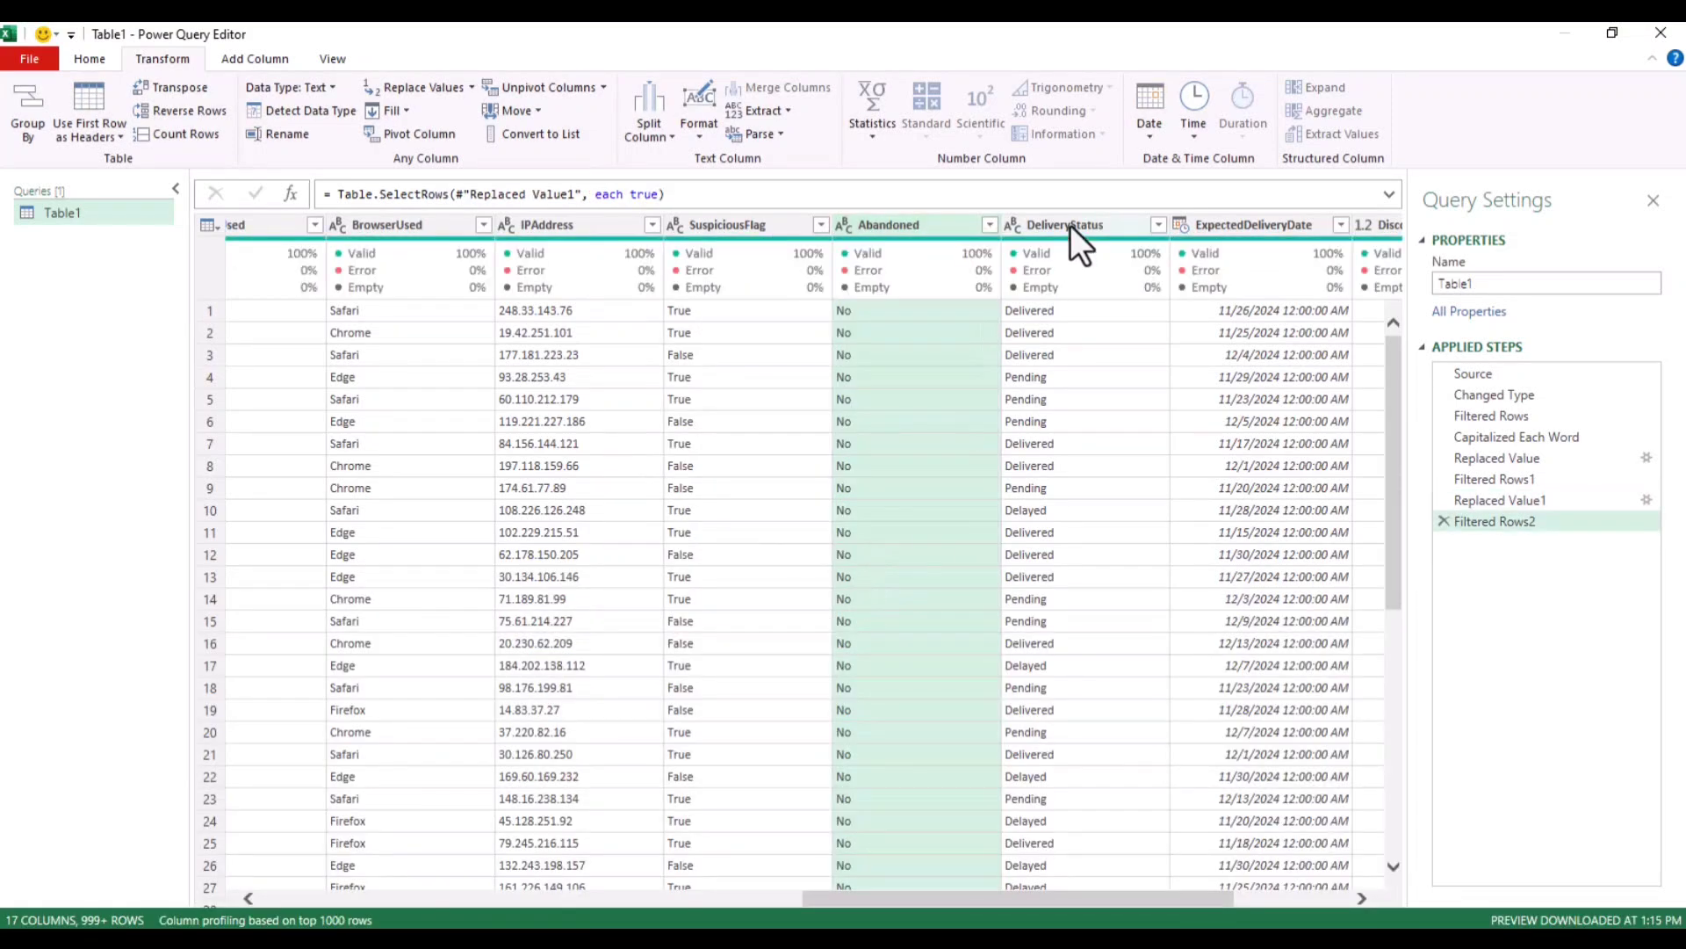
# - Review the DeliveryStatus value distribution, load the column's complete value list, and accept the filter with every value selected
pyautogui.click(1070, 225)
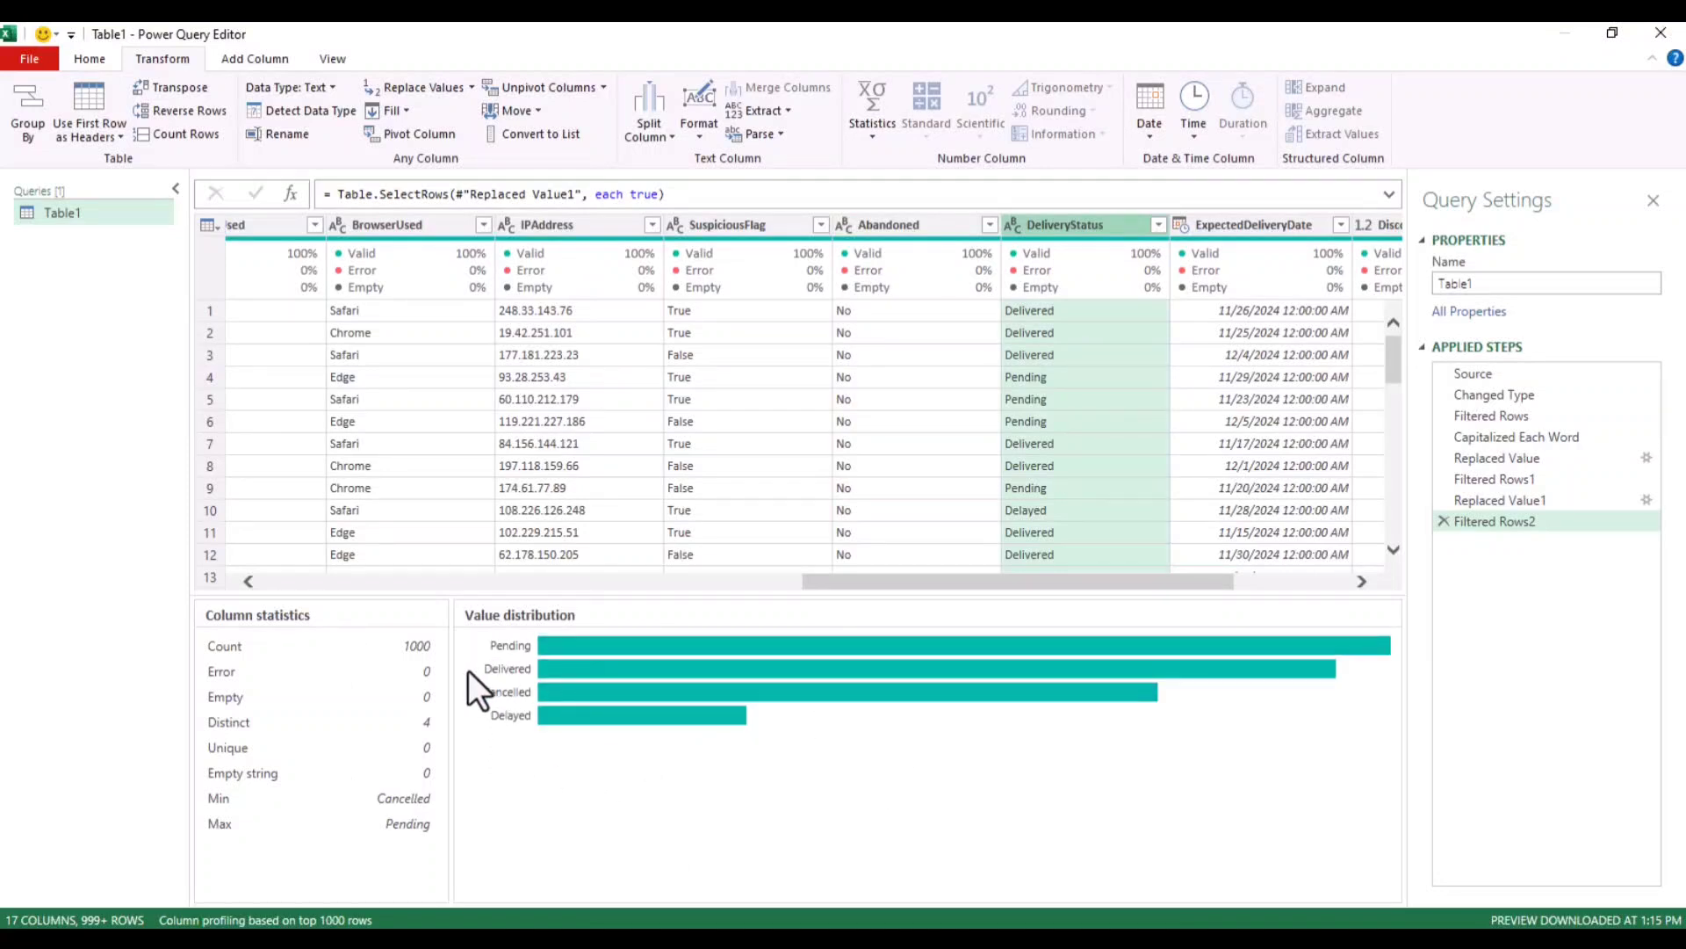
pyautogui.moveTo(964, 581); pyautogui.dragTo(1065, 581)
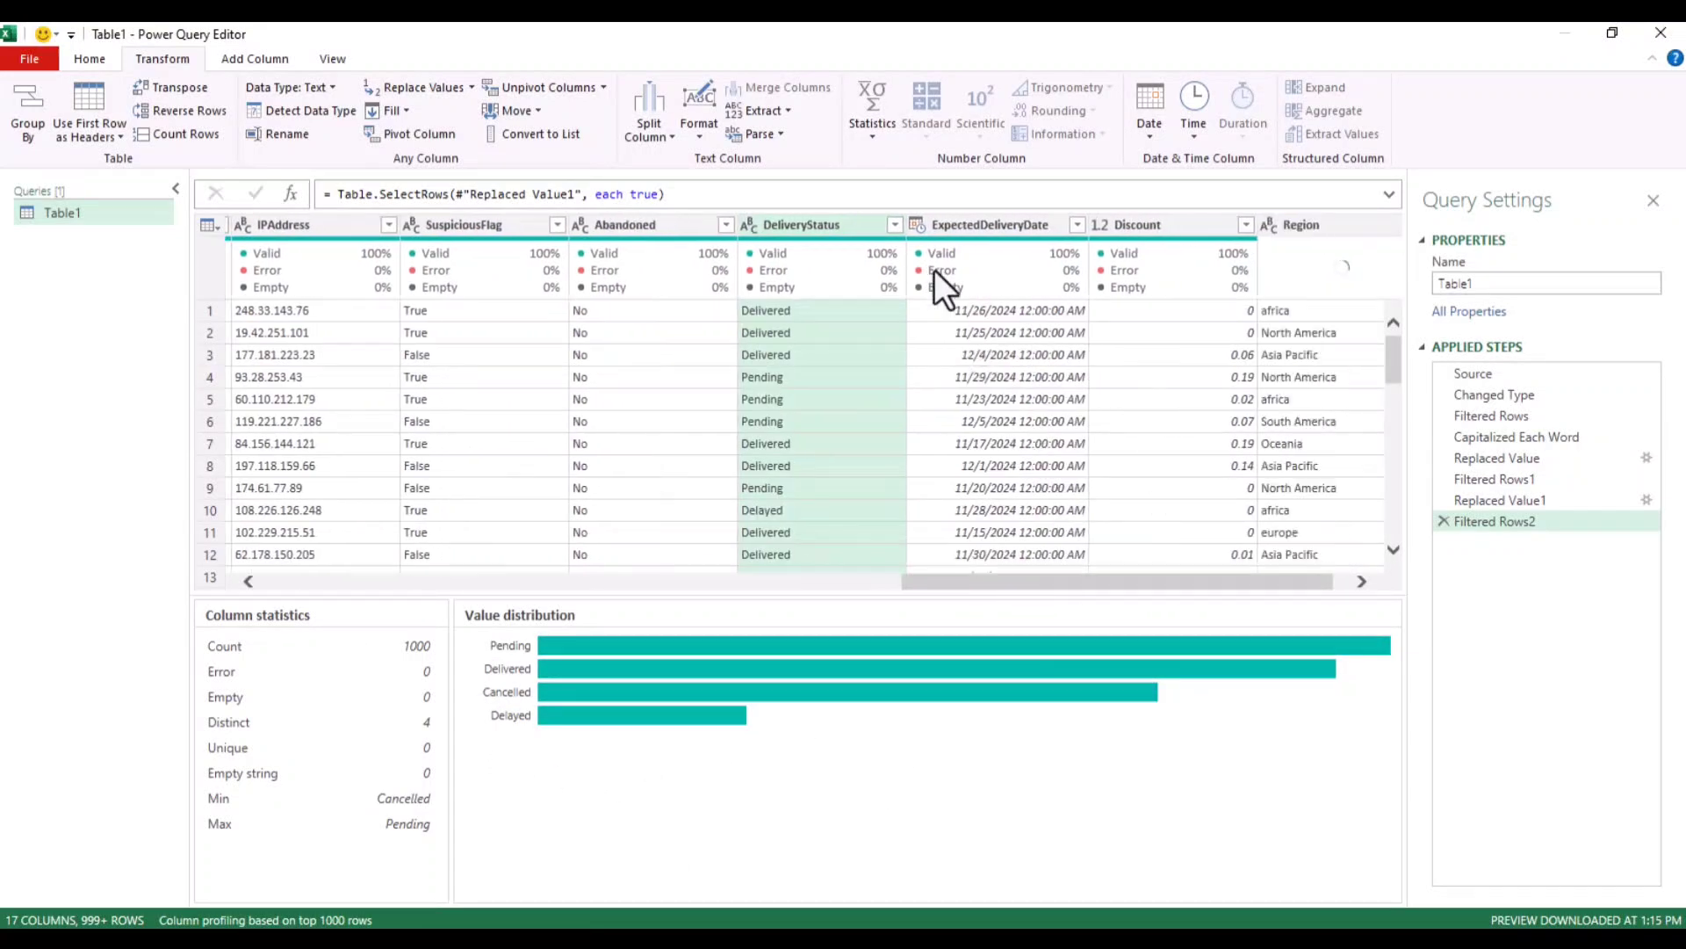
pyautogui.click(894, 225)
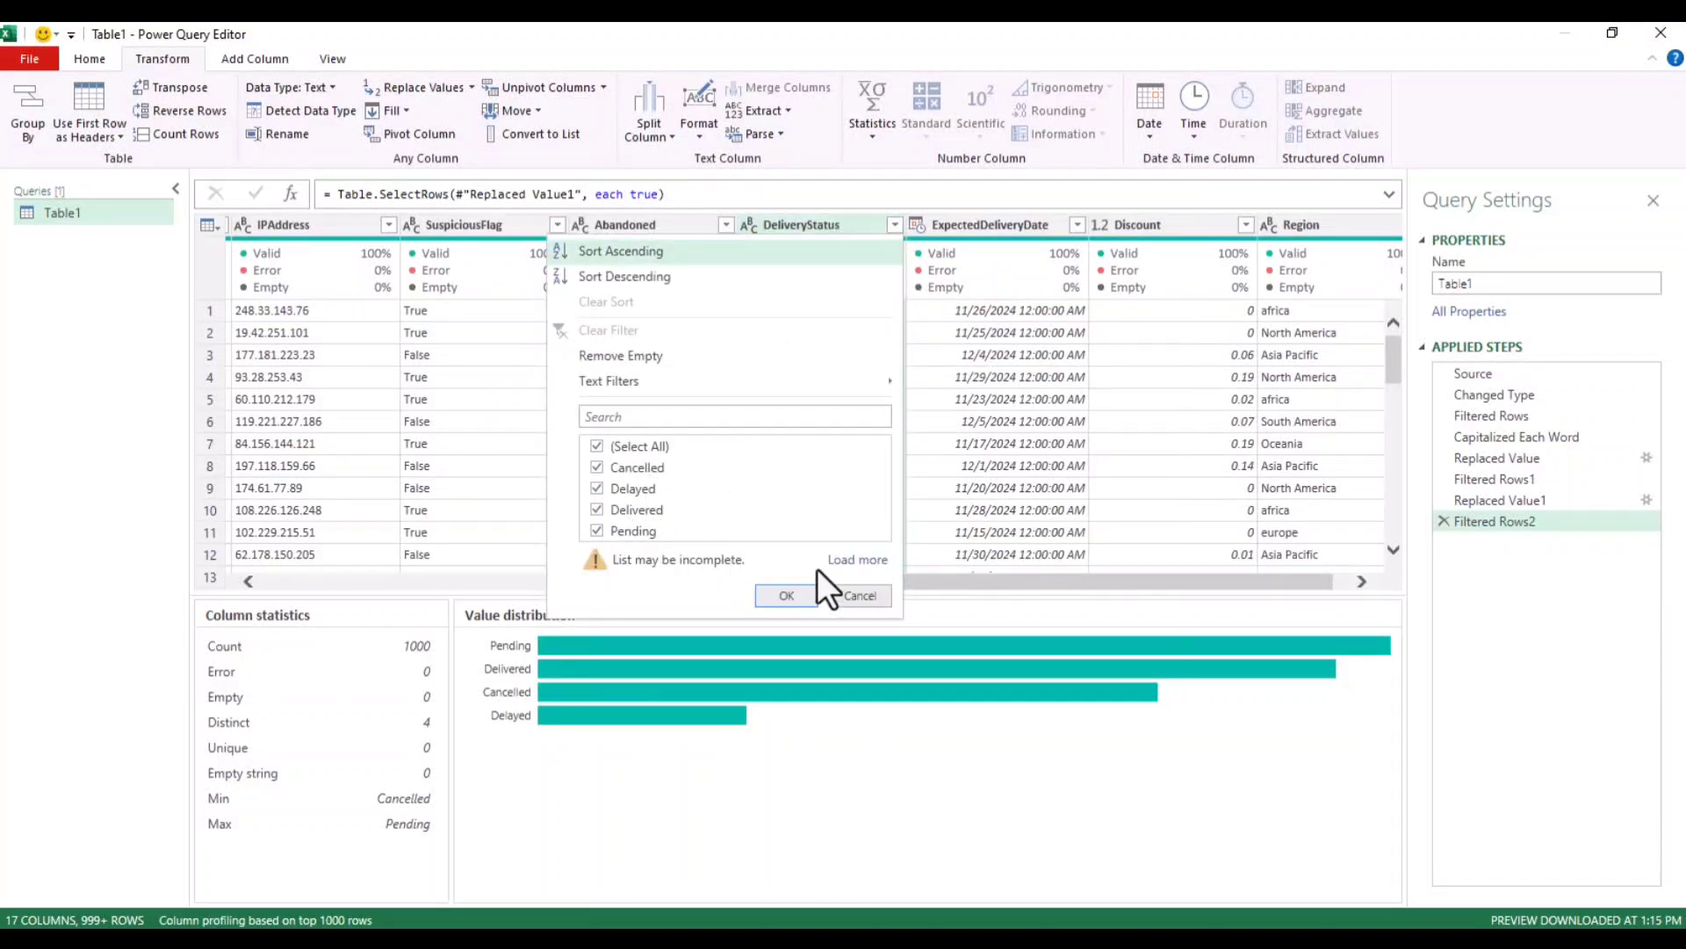
pyautogui.click(842, 560)
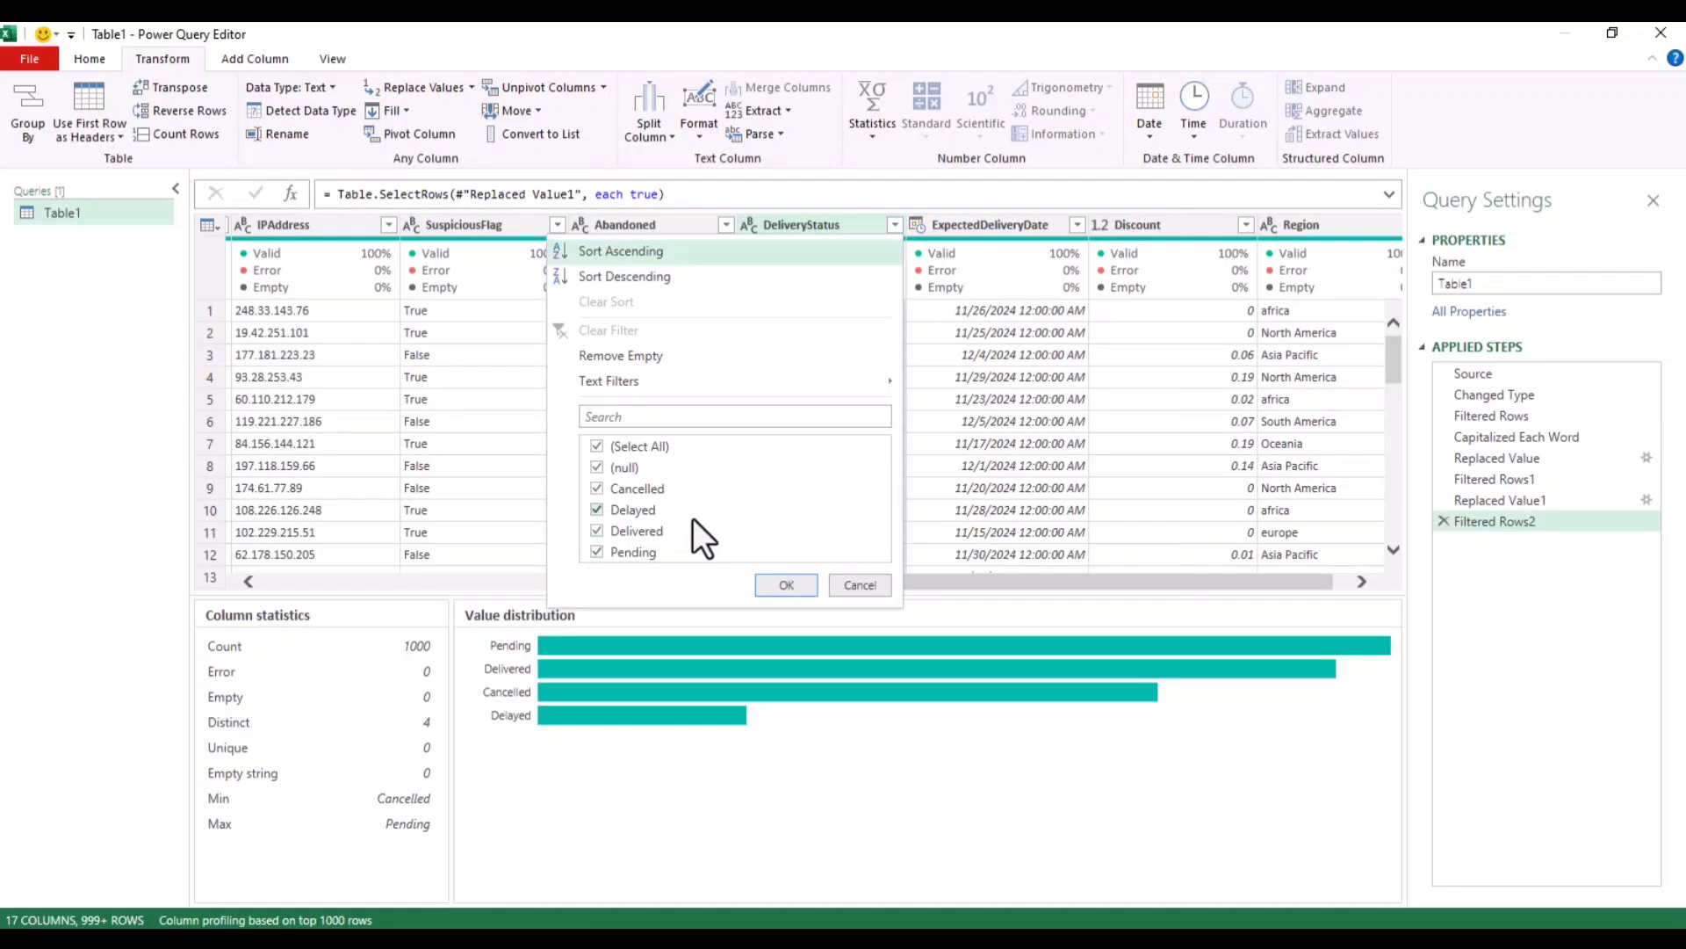
pyautogui.click(784, 584)
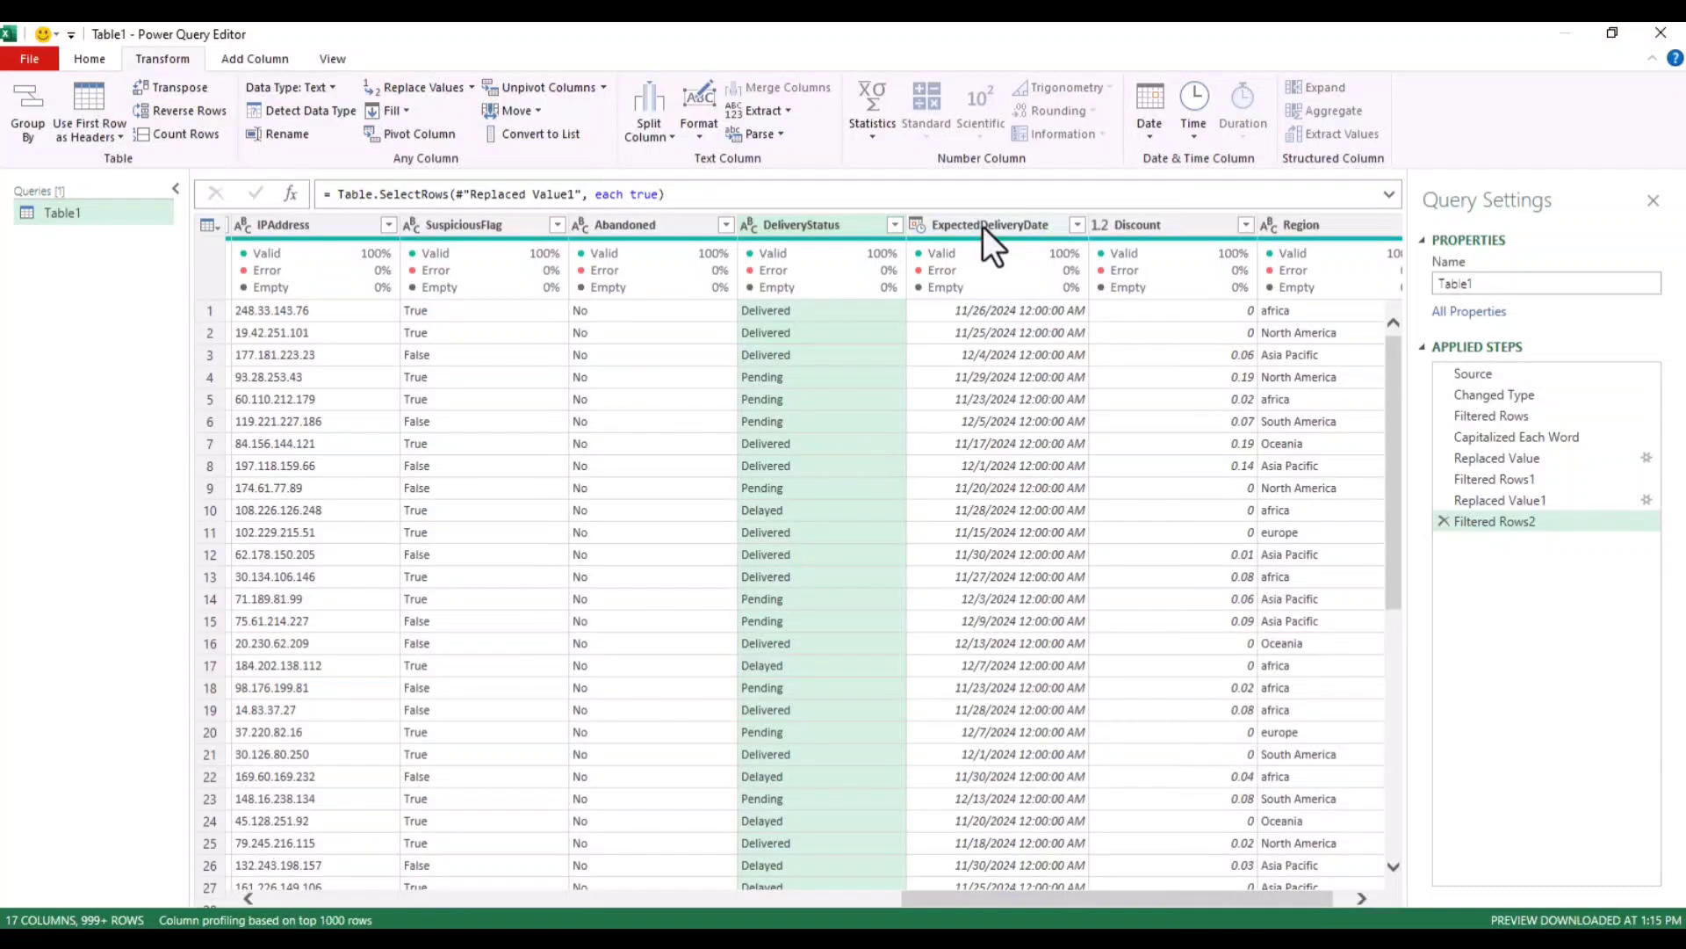
# - Change the data type of the ExpectedDeliveryDate column to Date
pyautogui.scroll(-6, 1019, 376)
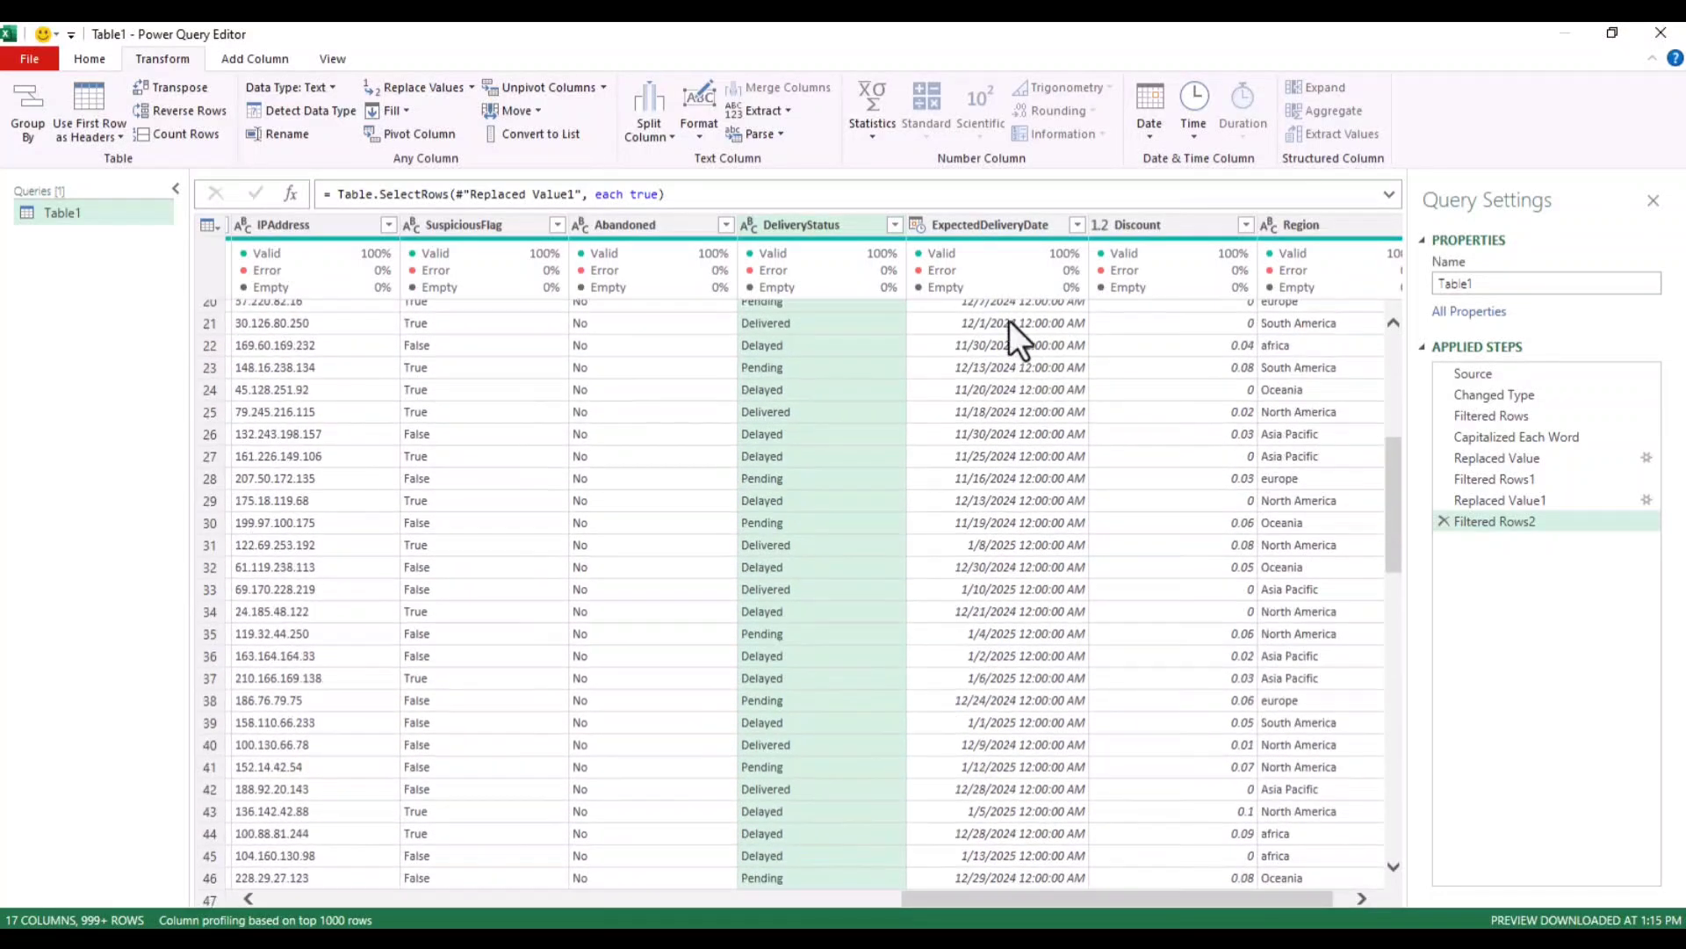
pyautogui.click(991, 225)
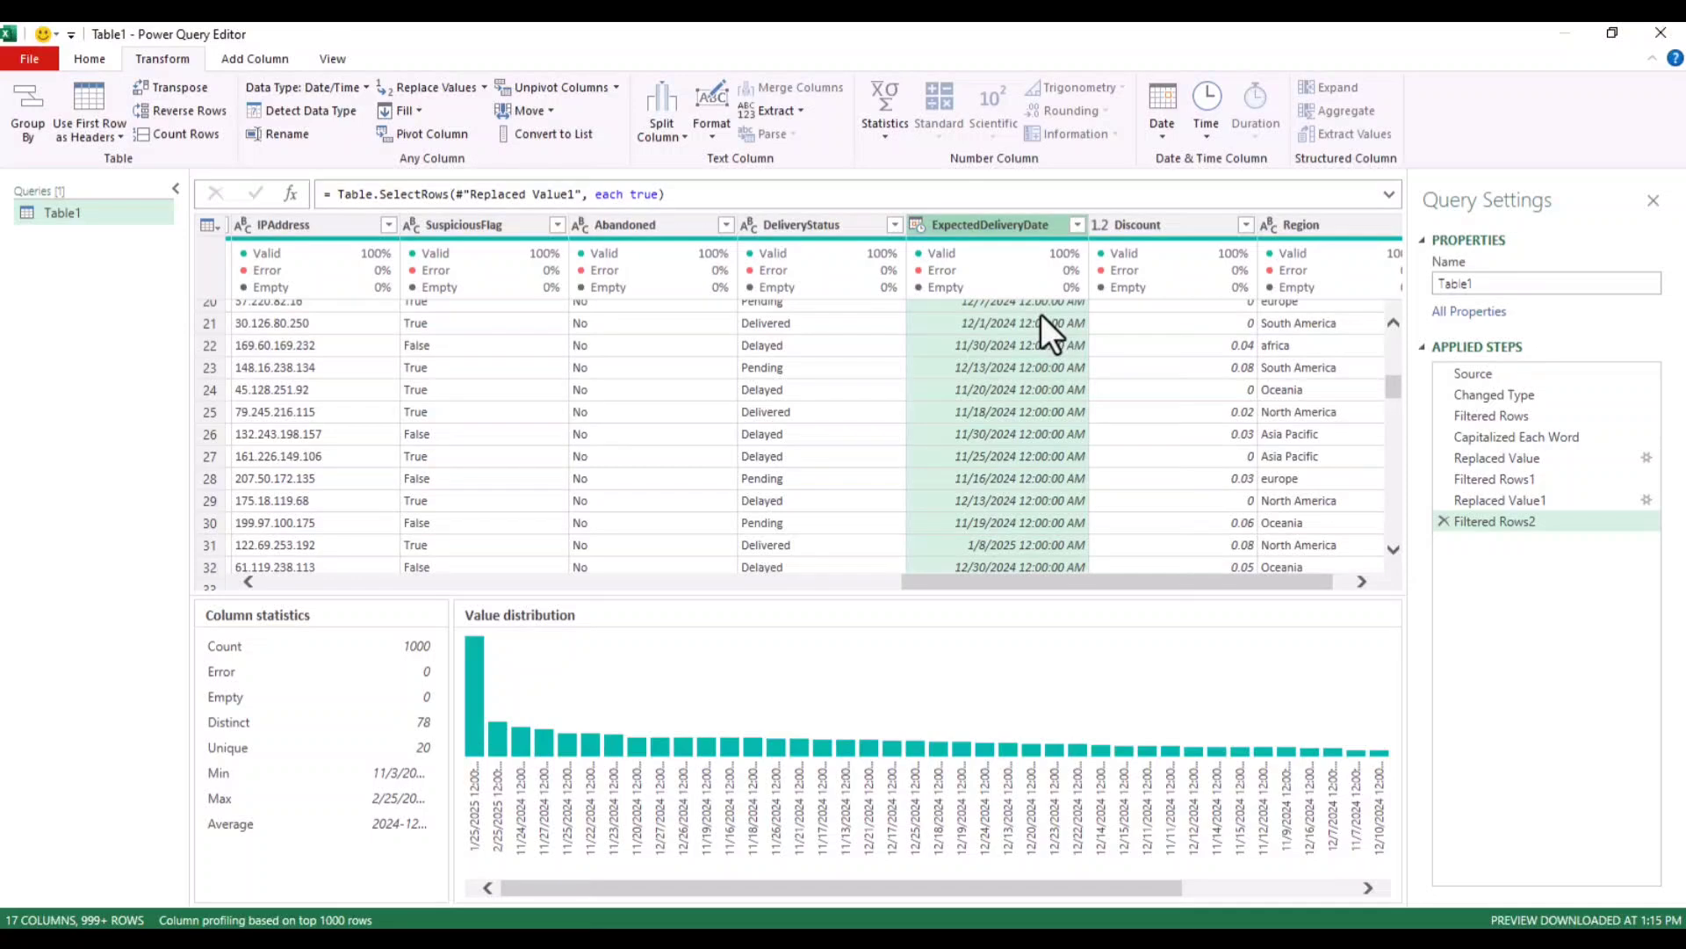
pyautogui.click(308, 86)
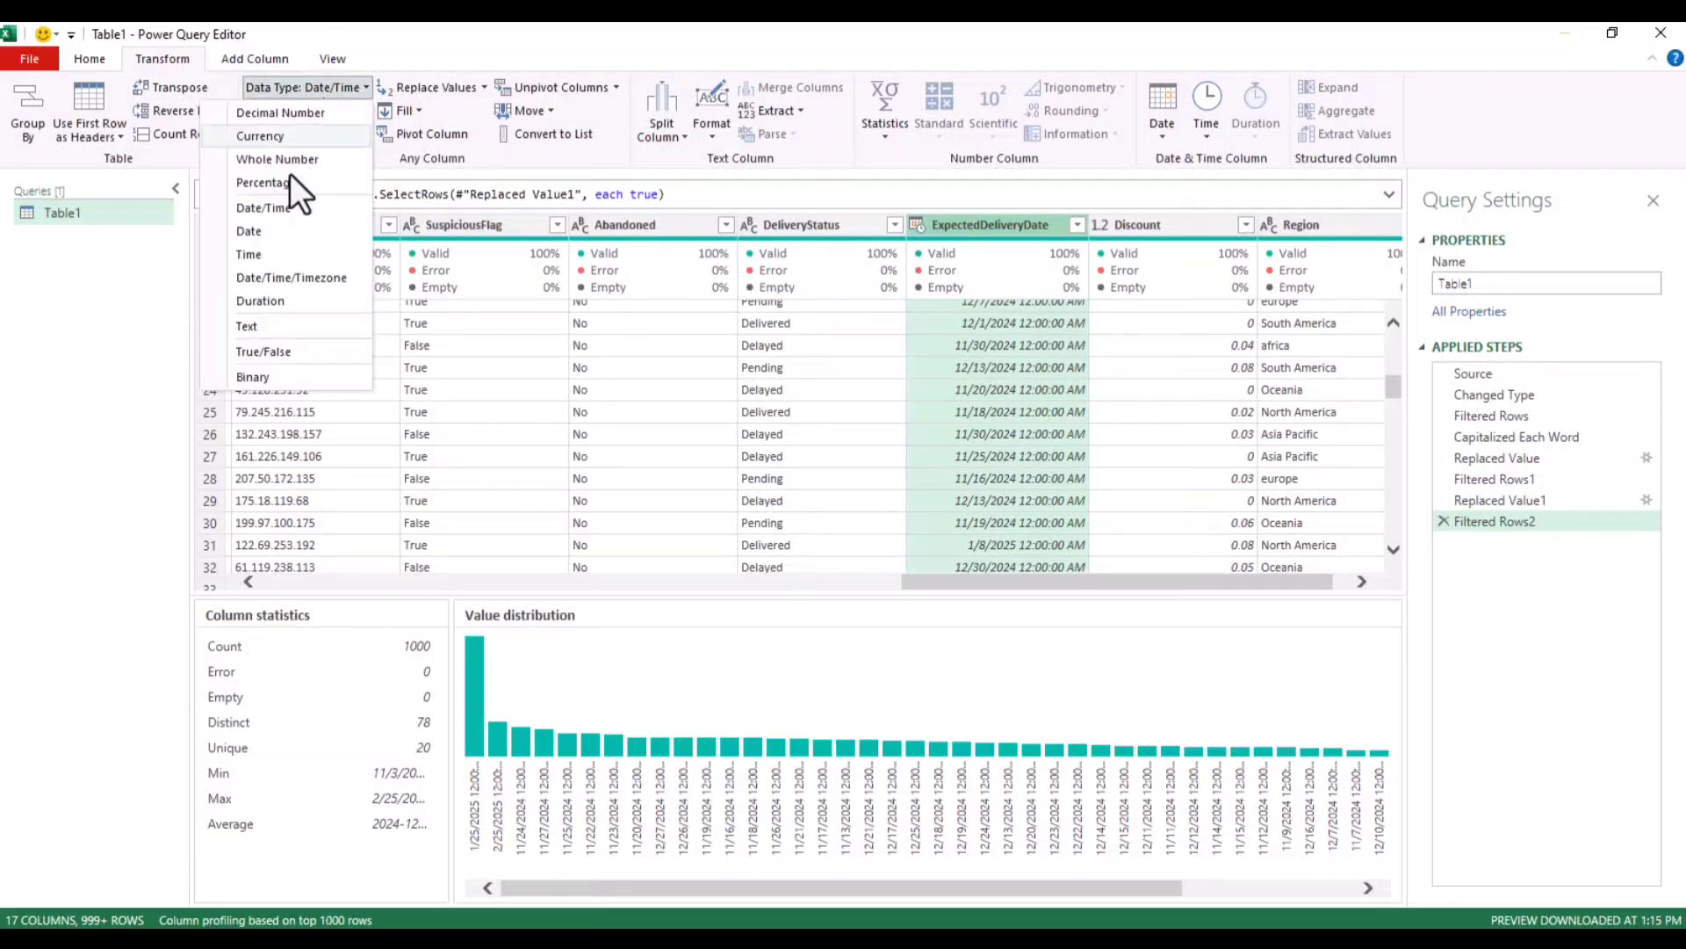
pyautogui.click(264, 230)
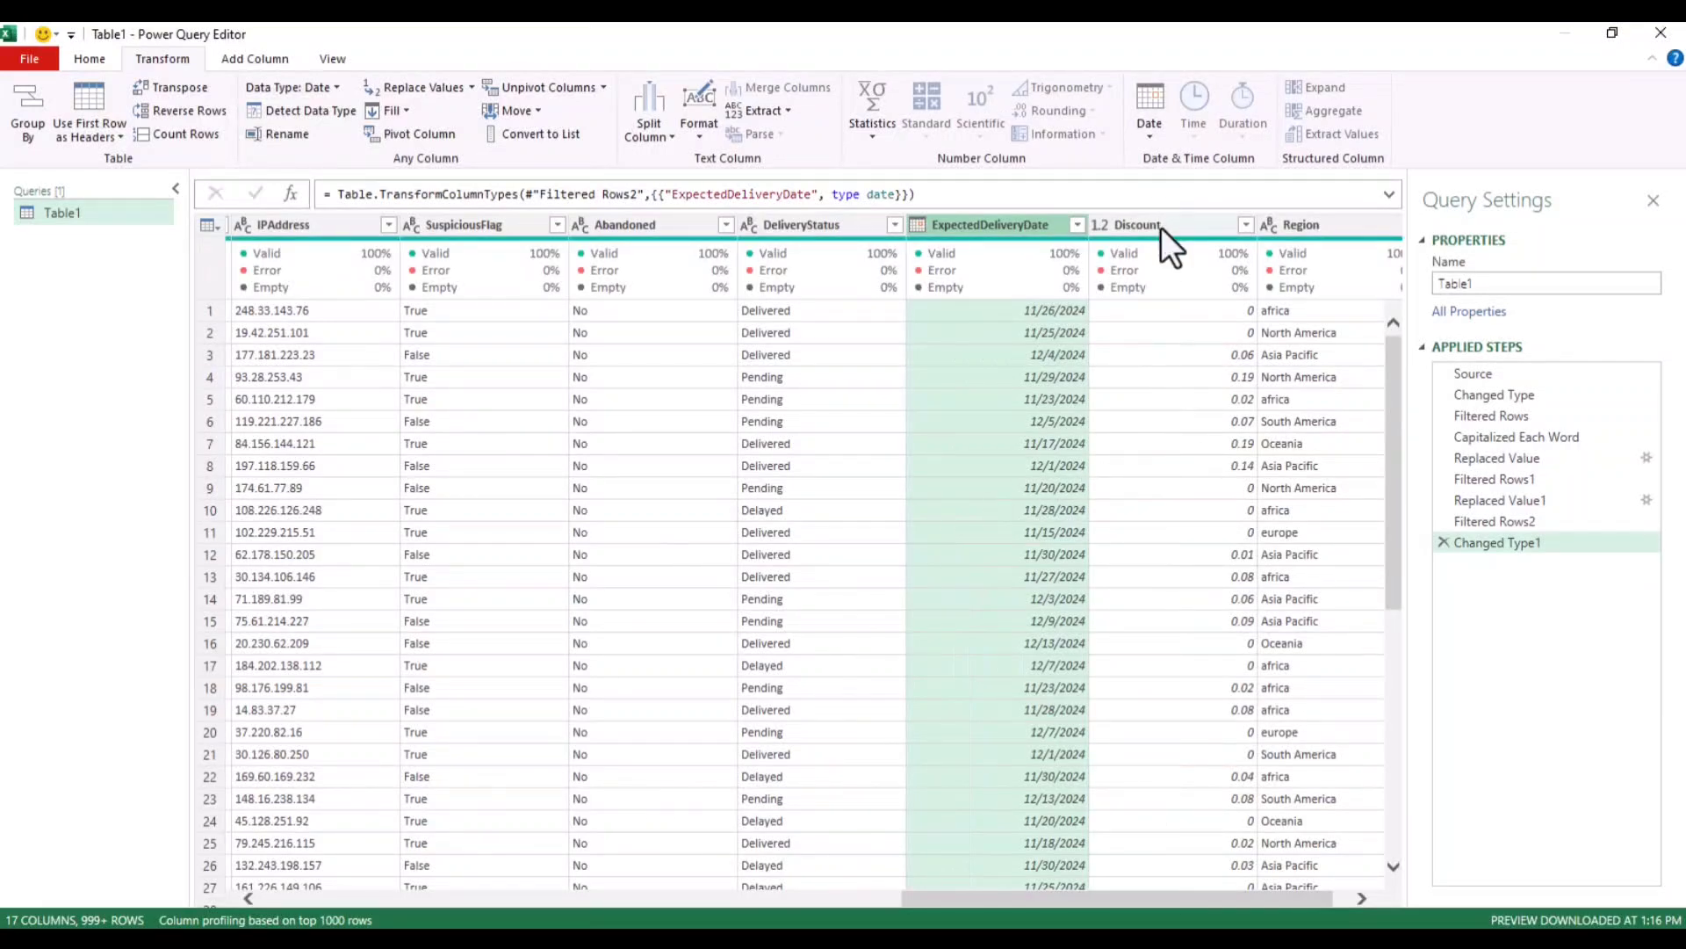
# - Review the Discount and Region column profiles, load the complete list of Region values, and apply the filter with every value selected
pyautogui.click(1162, 228)
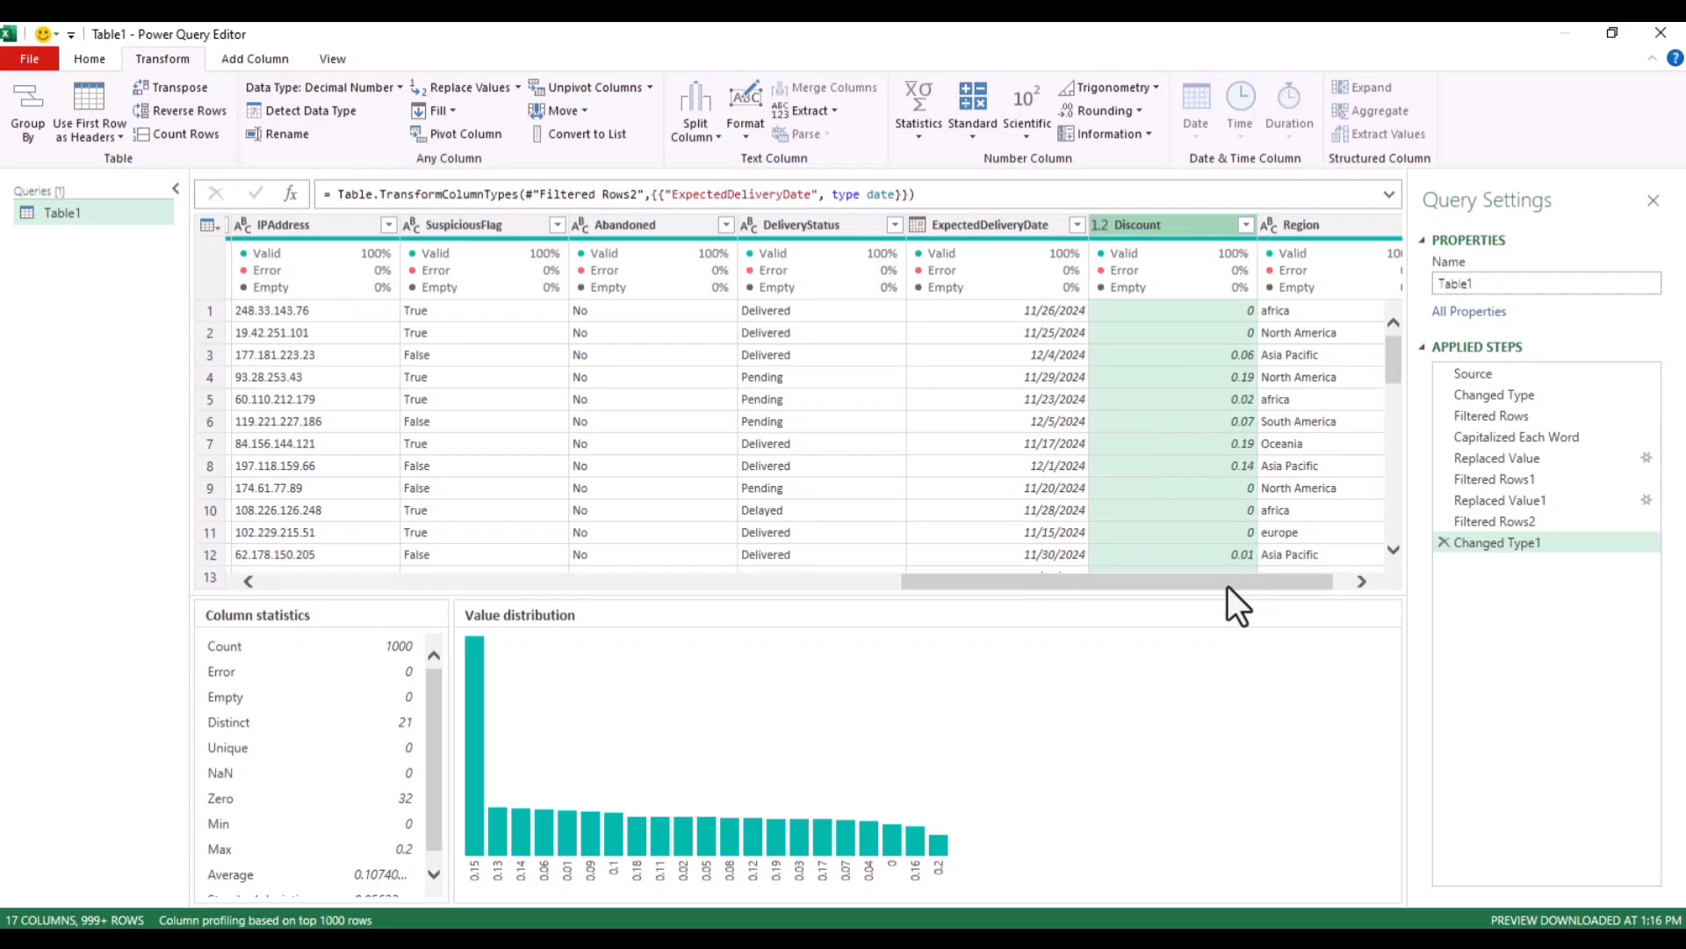
pyautogui.moveTo(1226, 585); pyautogui.dragTo(1247, 578)
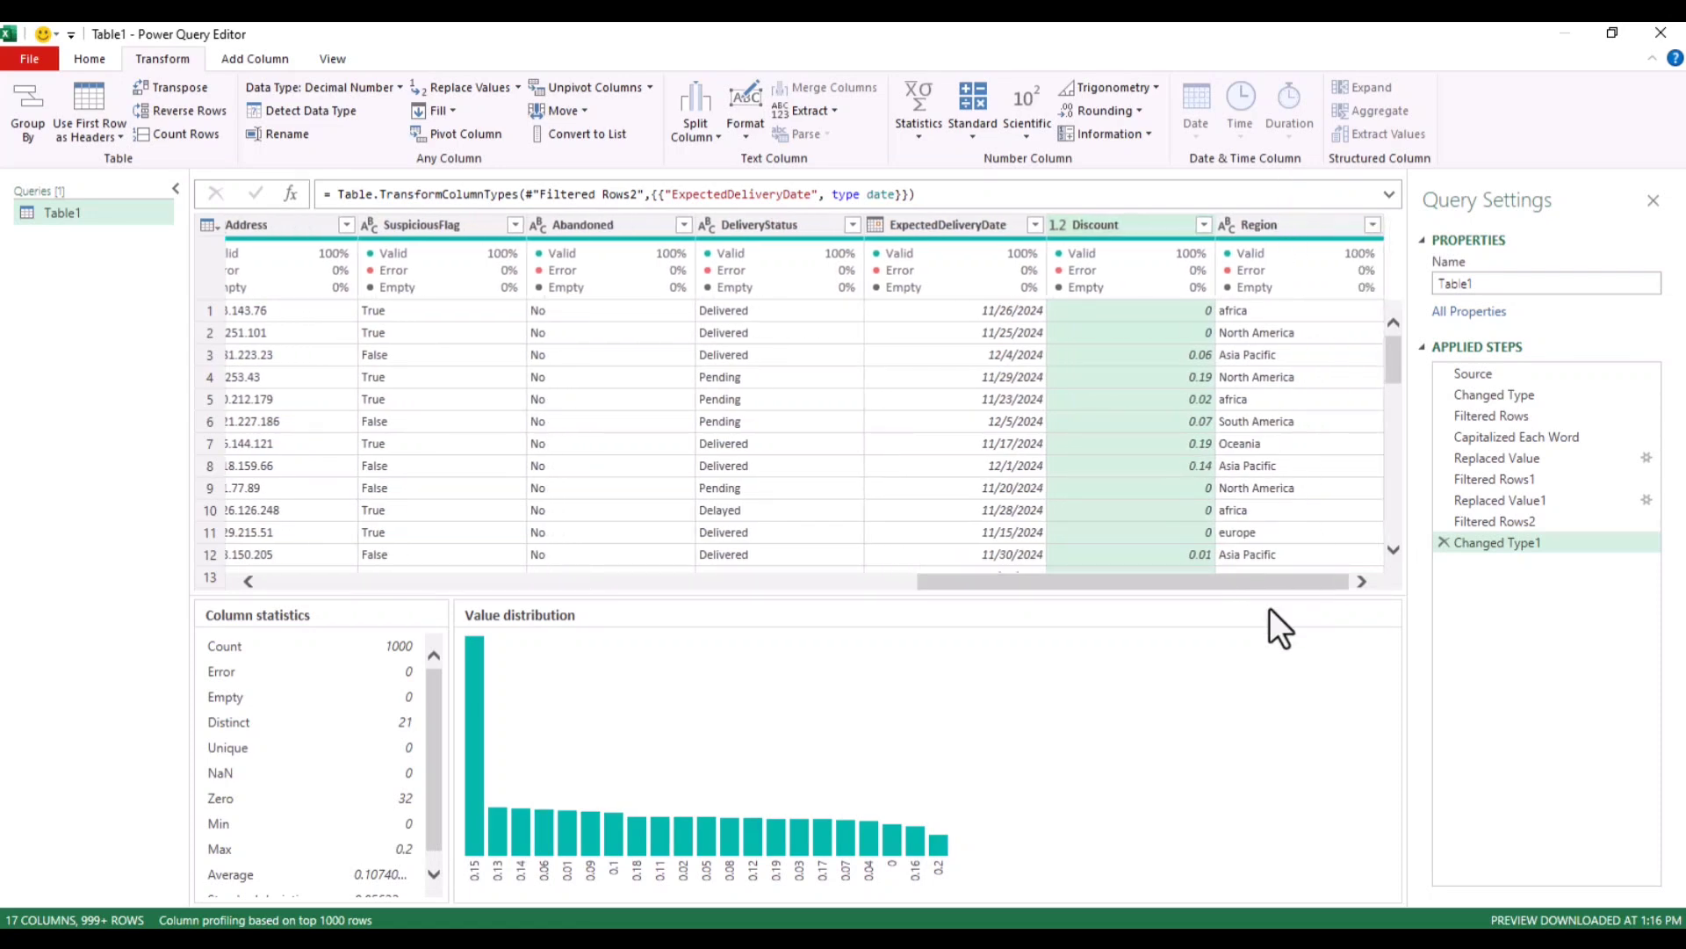
pyautogui.click(1289, 223)
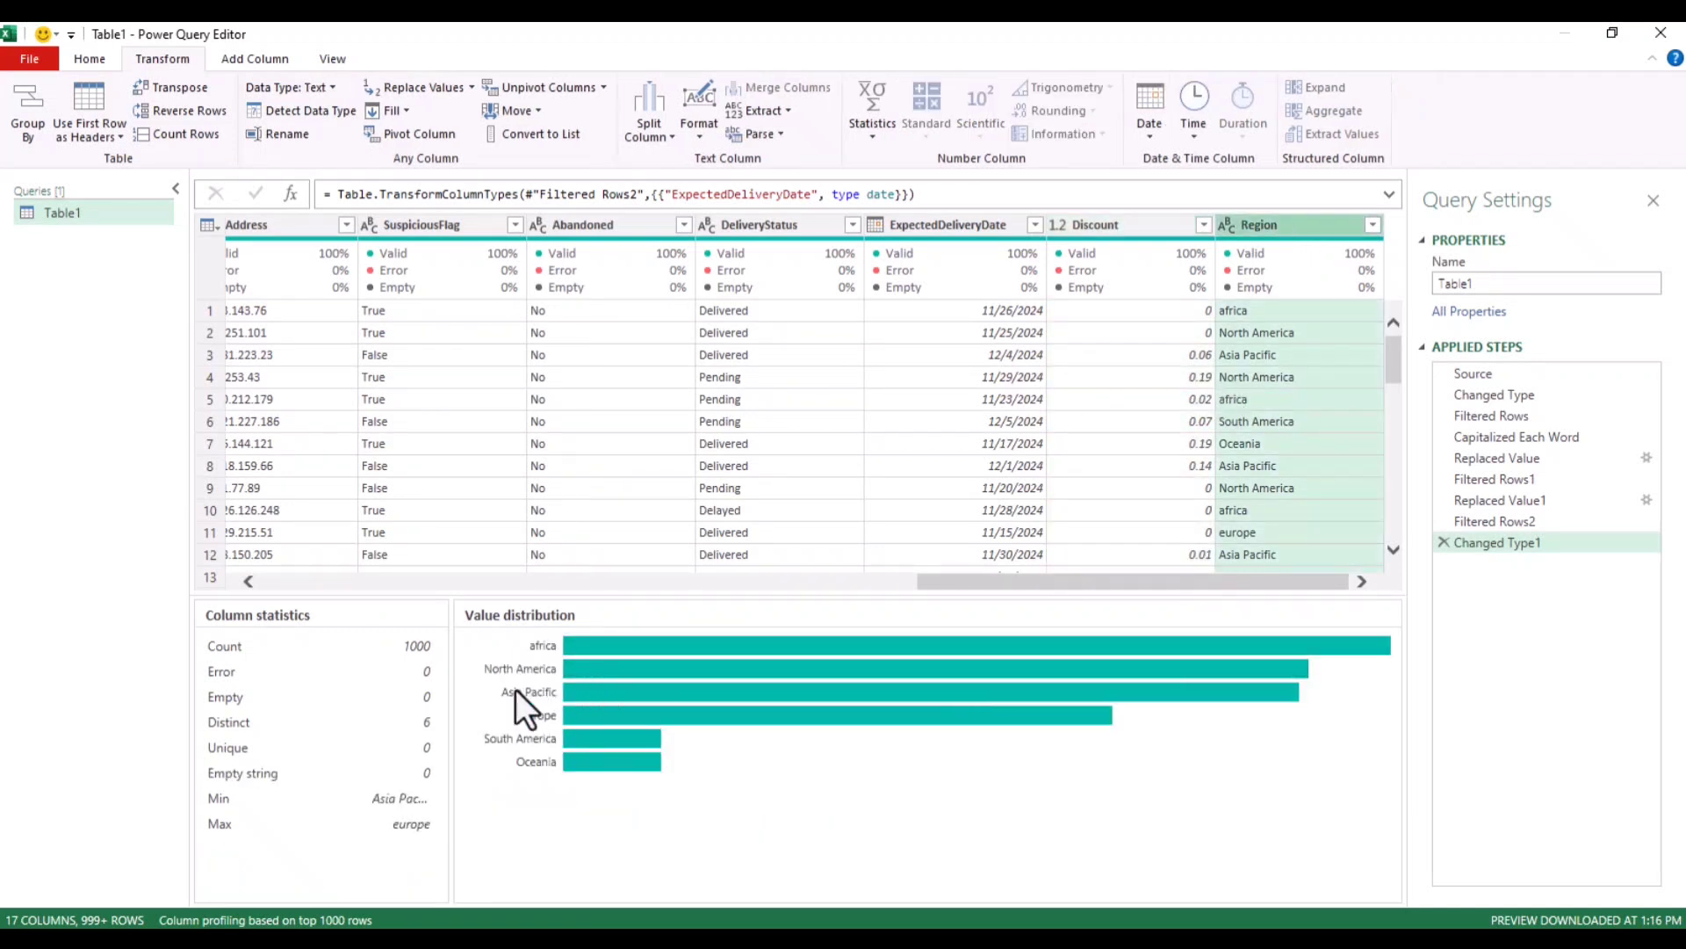
pyautogui.click(1373, 226)
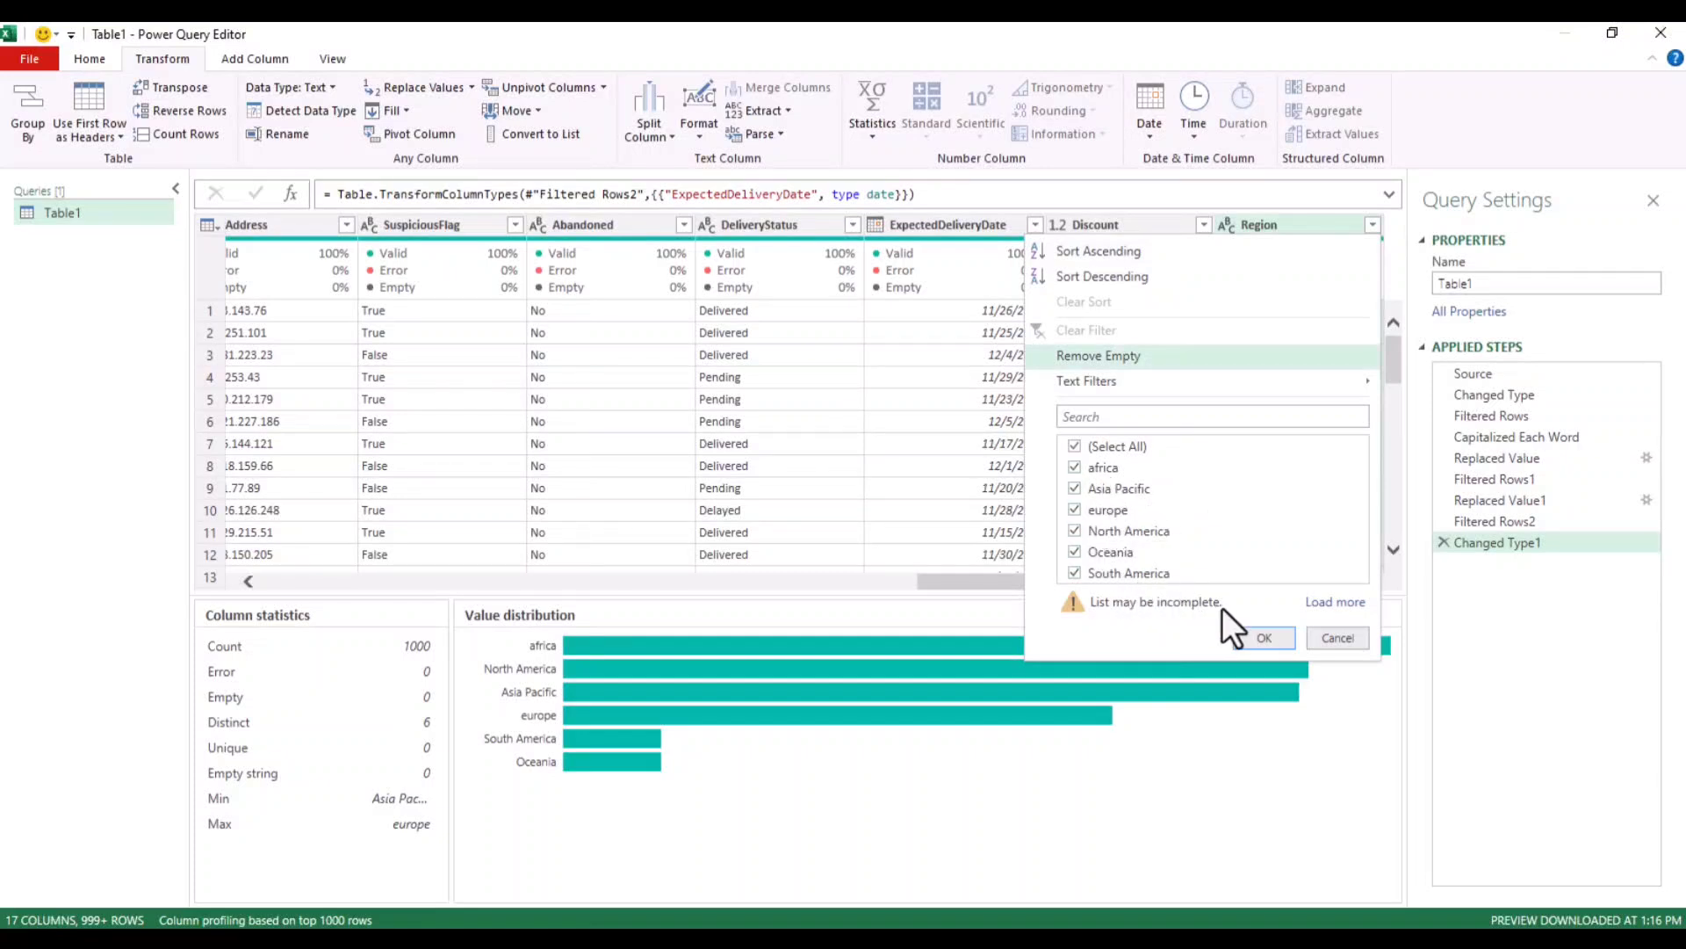
pyautogui.click(1313, 602)
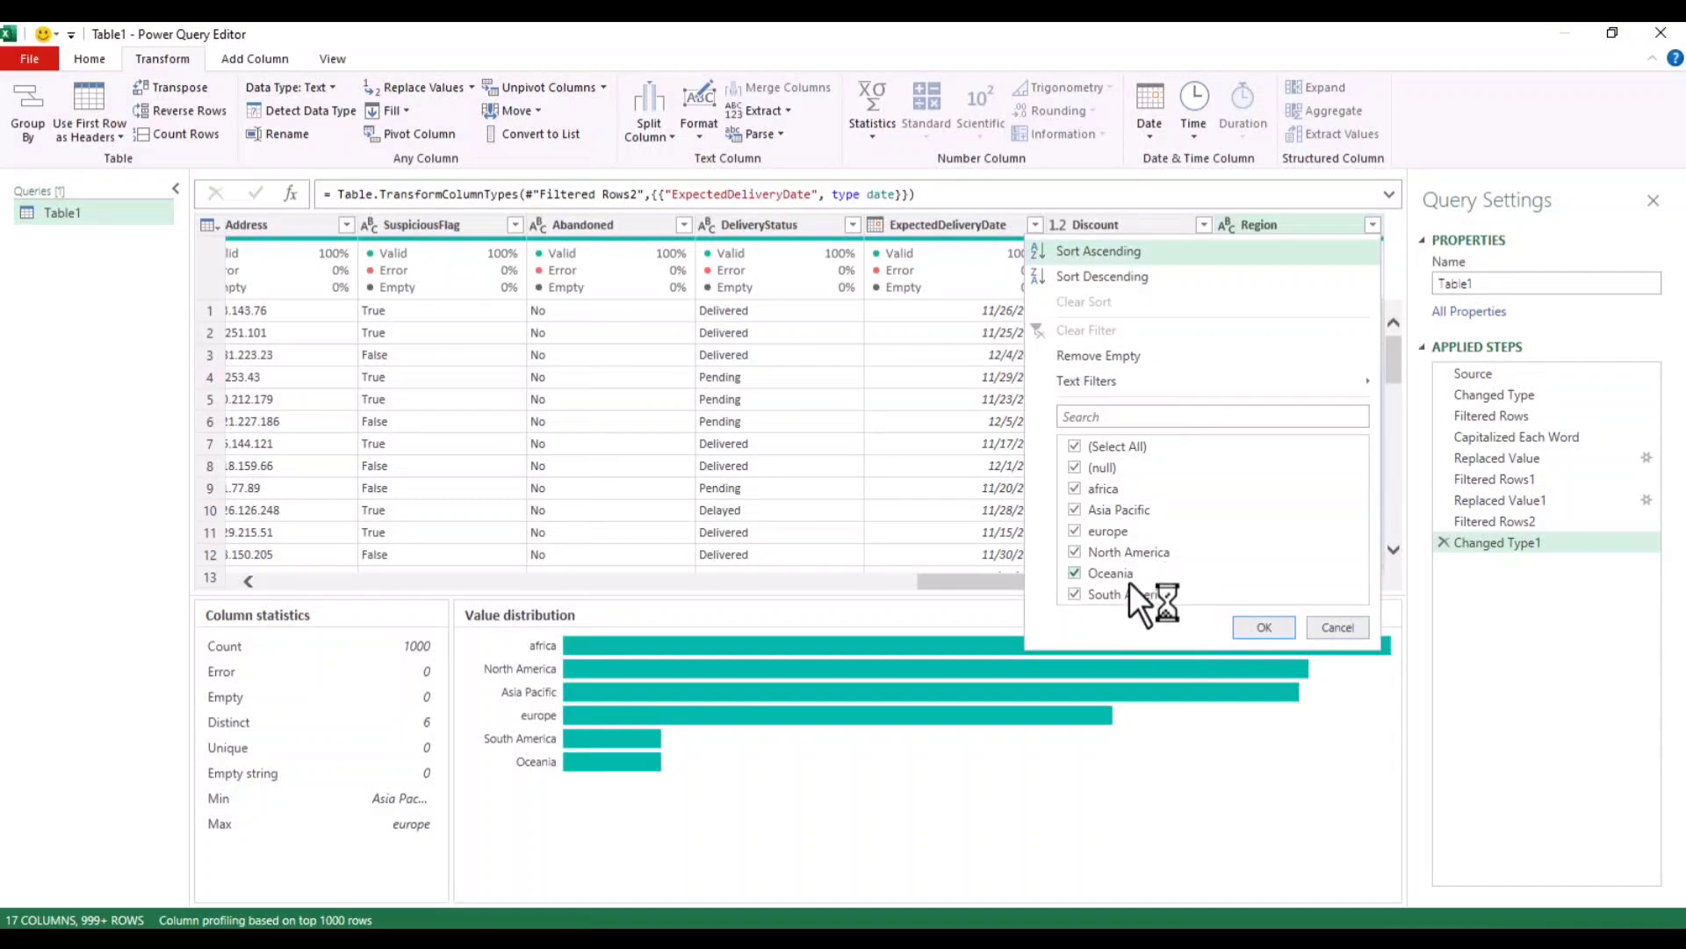
pyautogui.click(1263, 628)
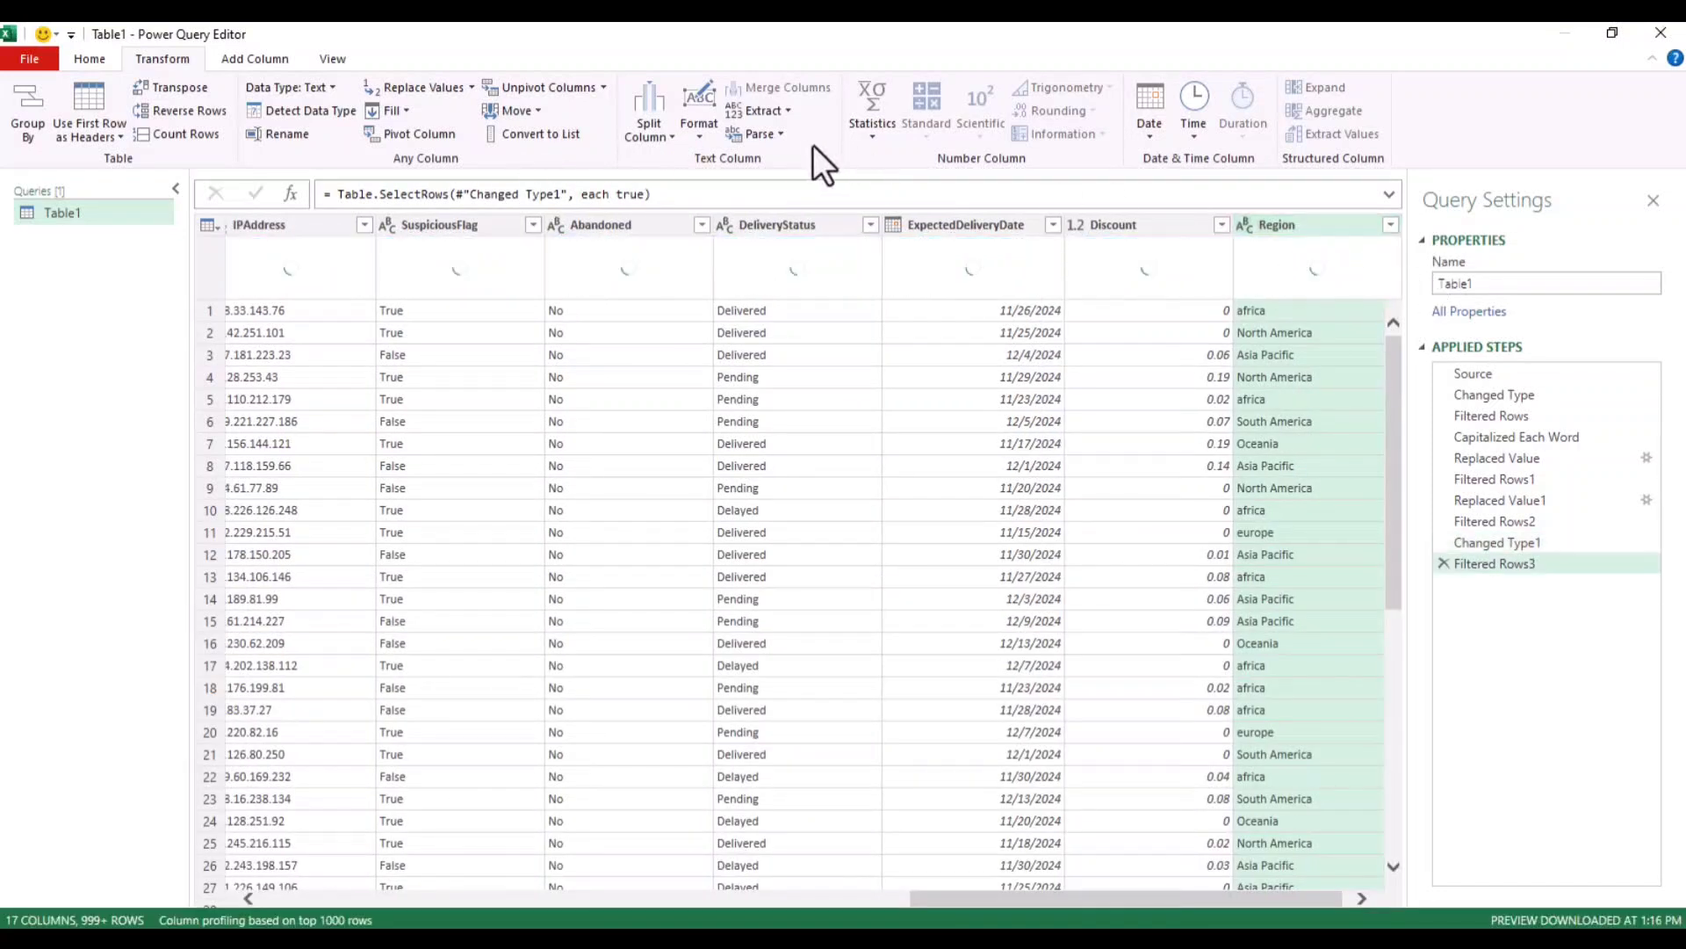
# - Capitalize each word in the Region column and look through the rows to check the result
pyautogui.click(698, 122)
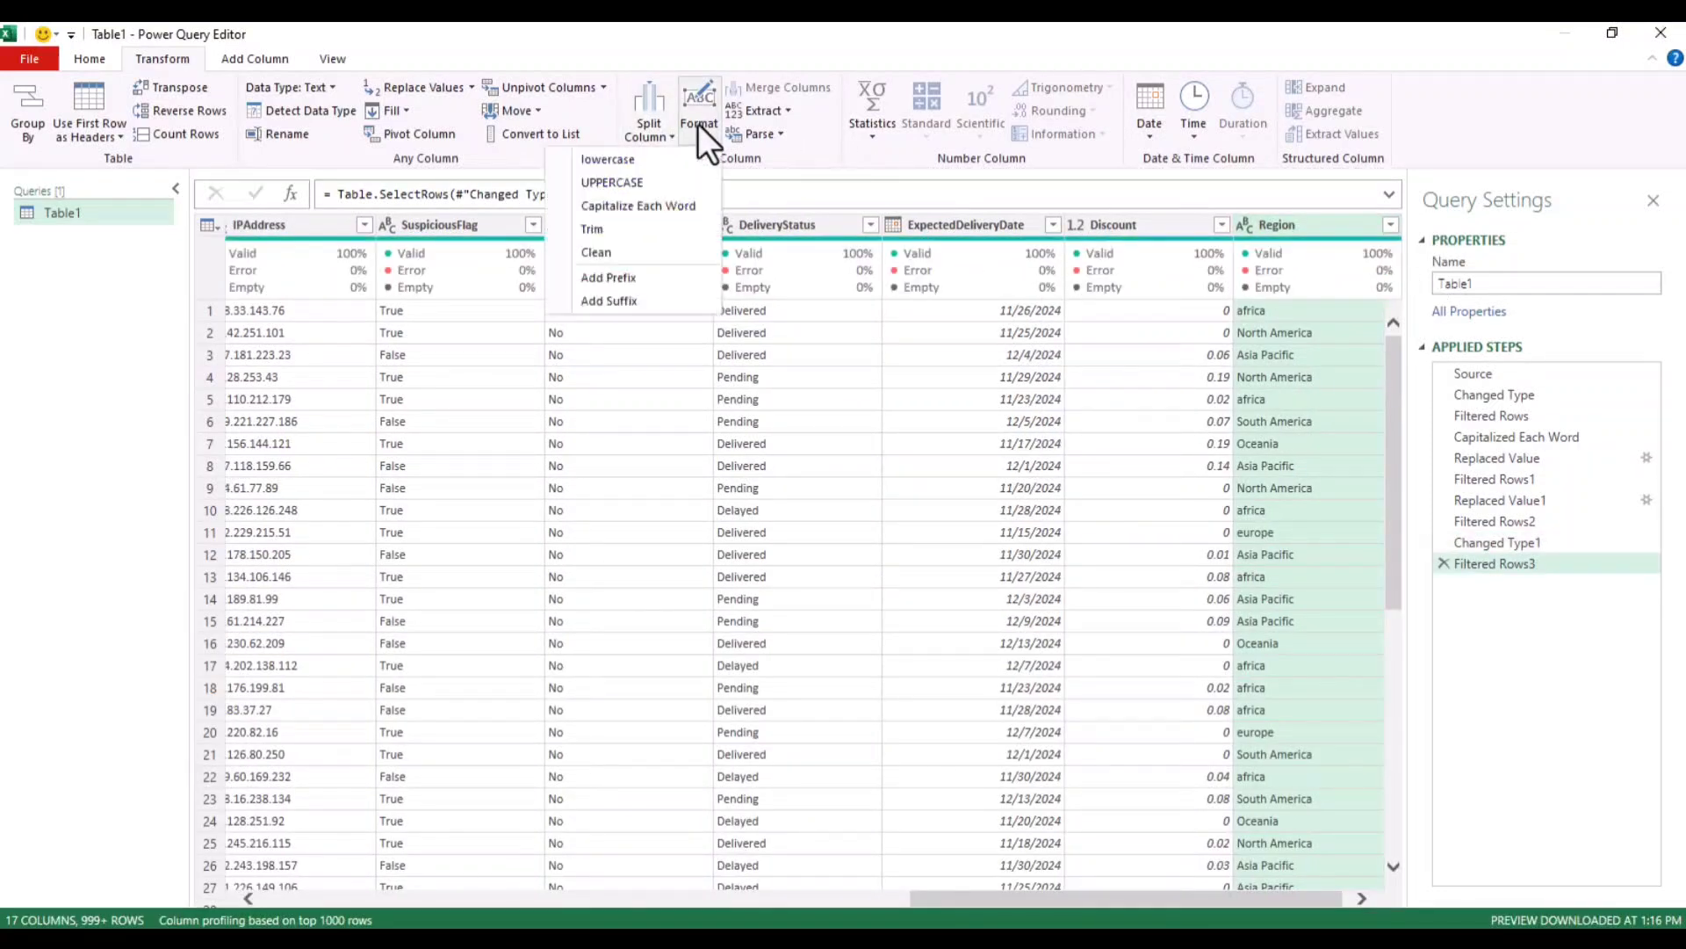
pyautogui.click(606, 207)
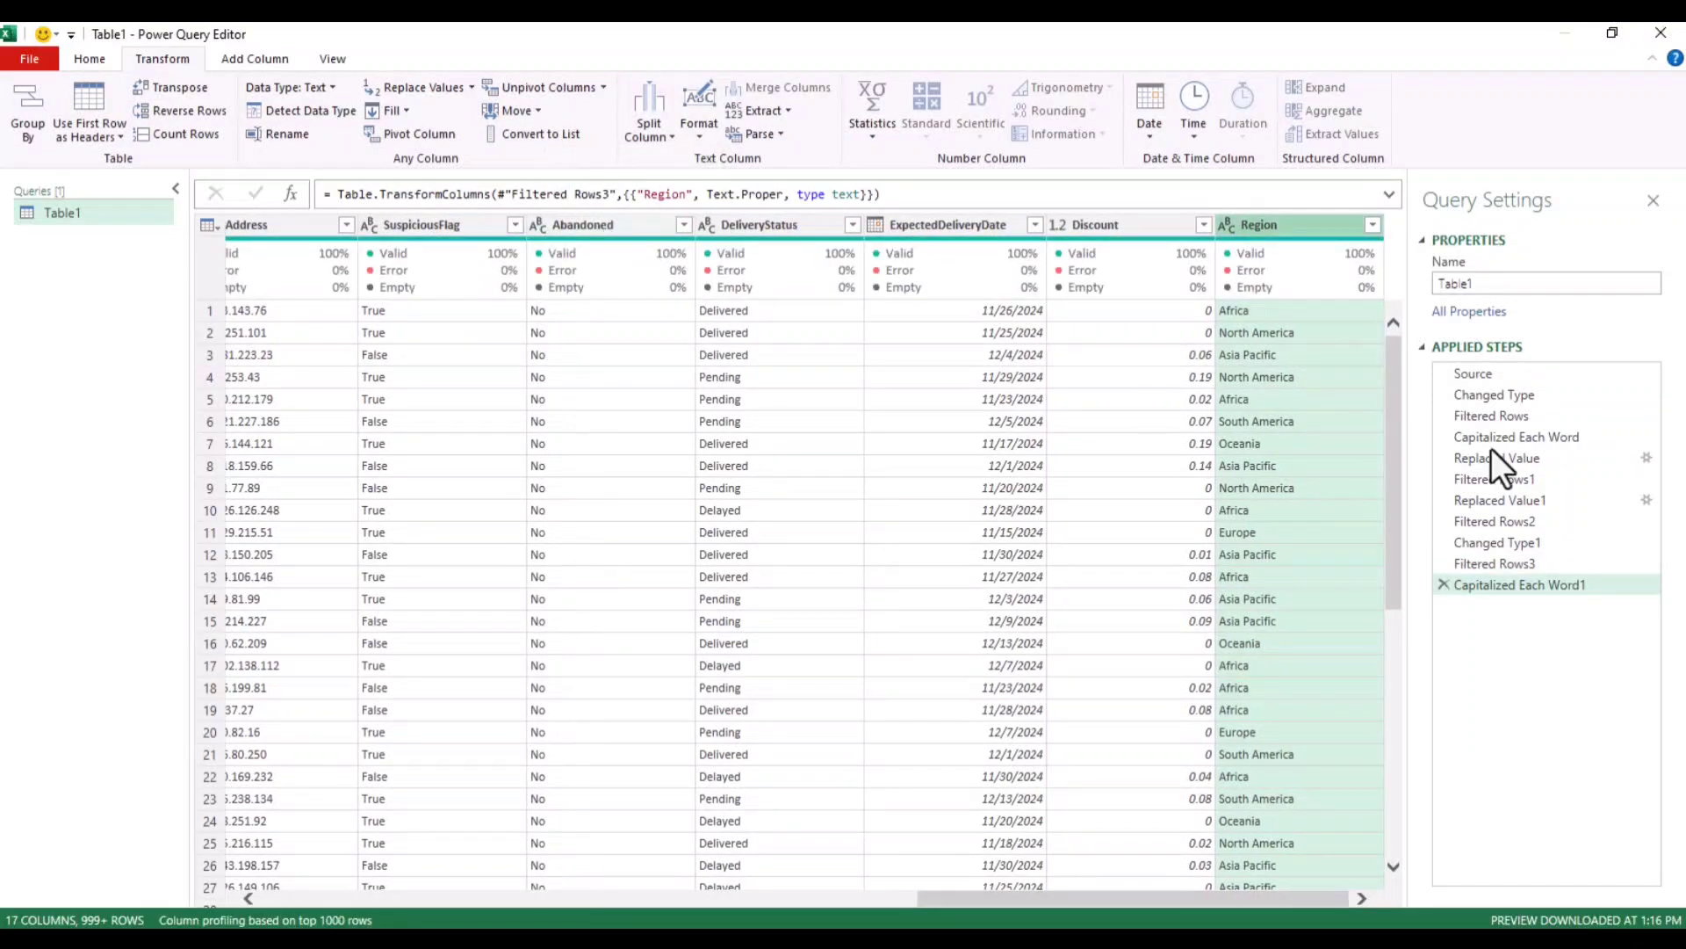
pyautogui.scroll(-8, 1263, 586)
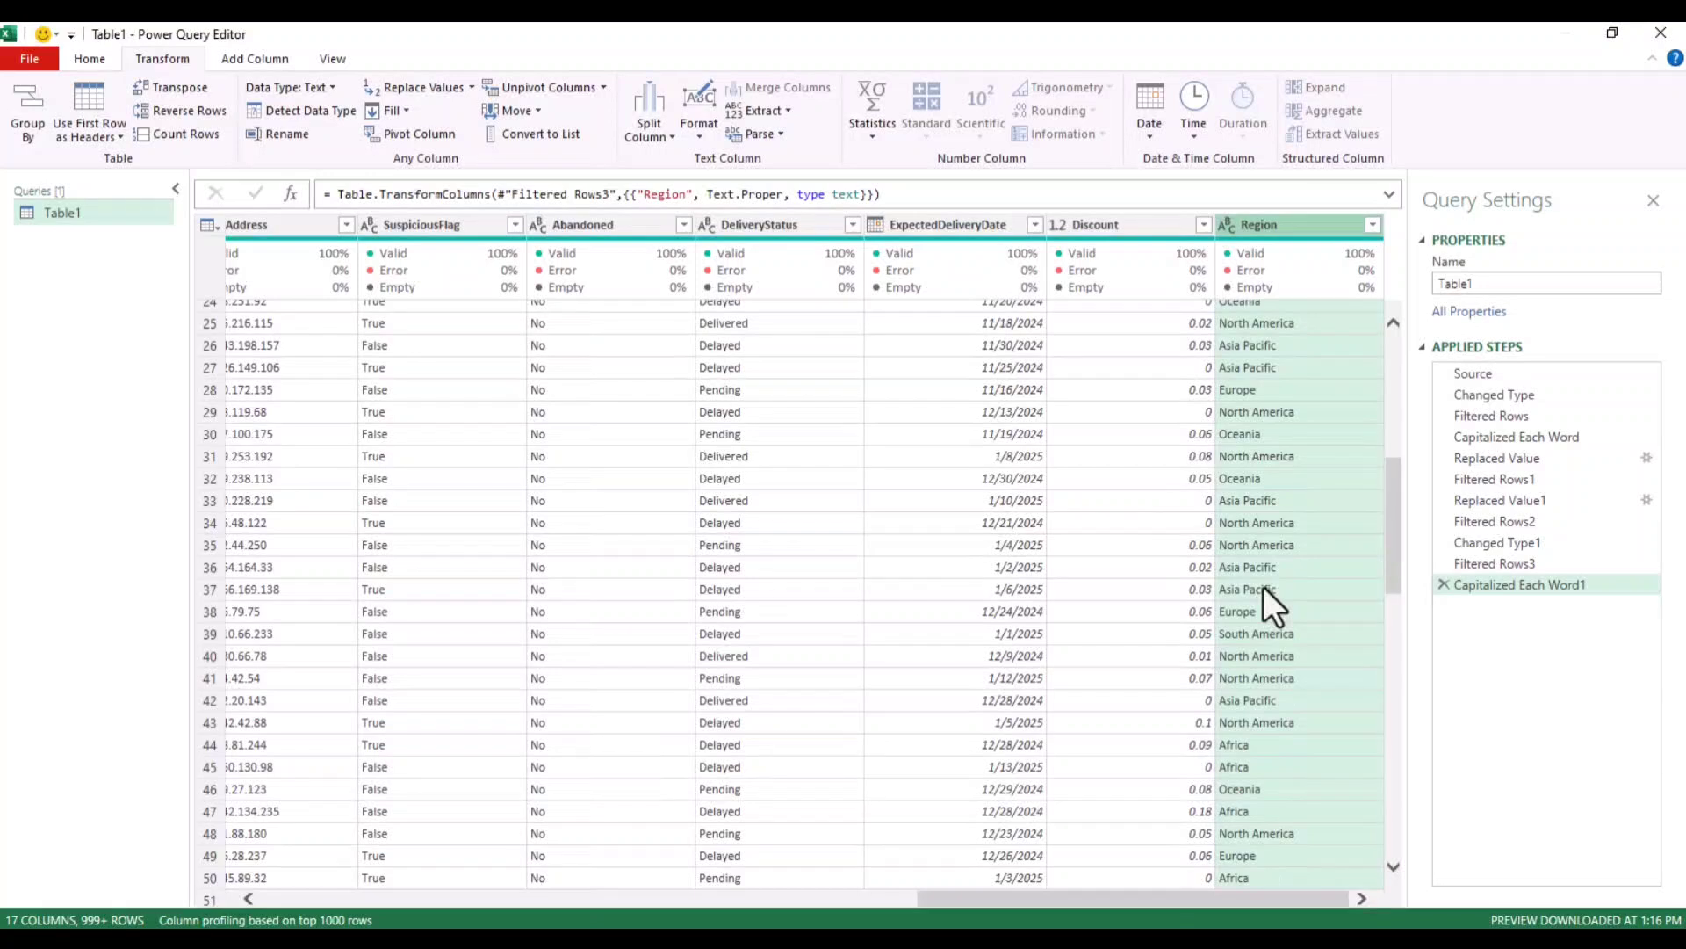
pyautogui.scroll(8, 1236, 550)
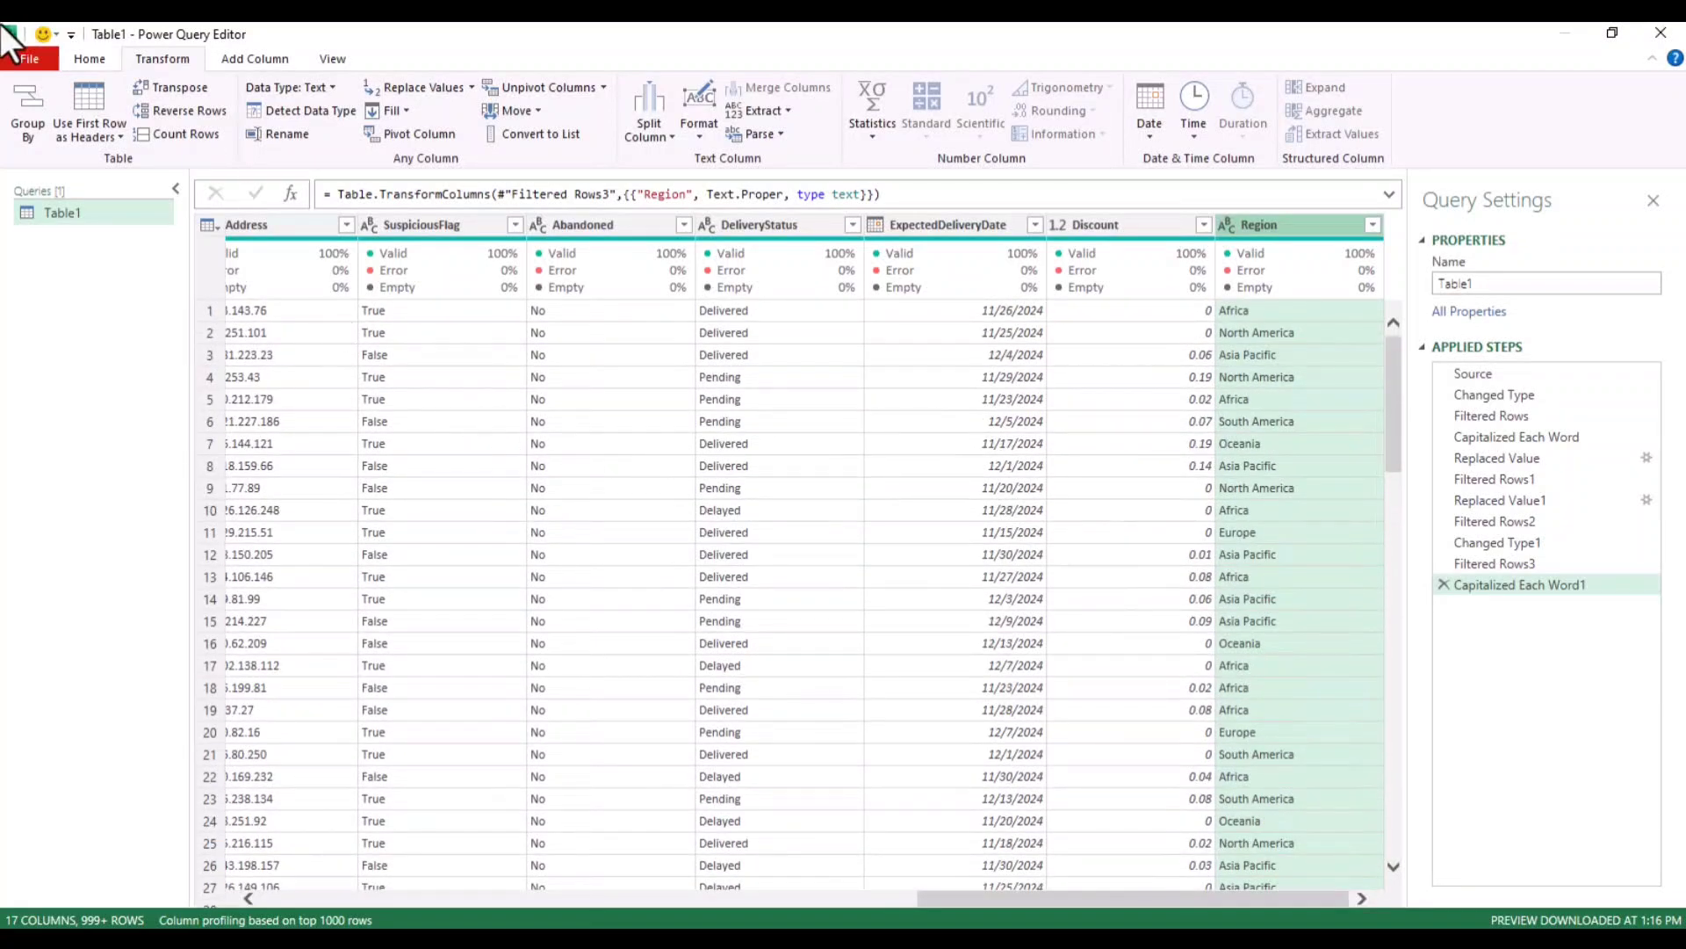
# - Close and load the cleaned query into Excel, and move the resulting Table1 sheet to a new workbook
pyautogui.click(71, 59)
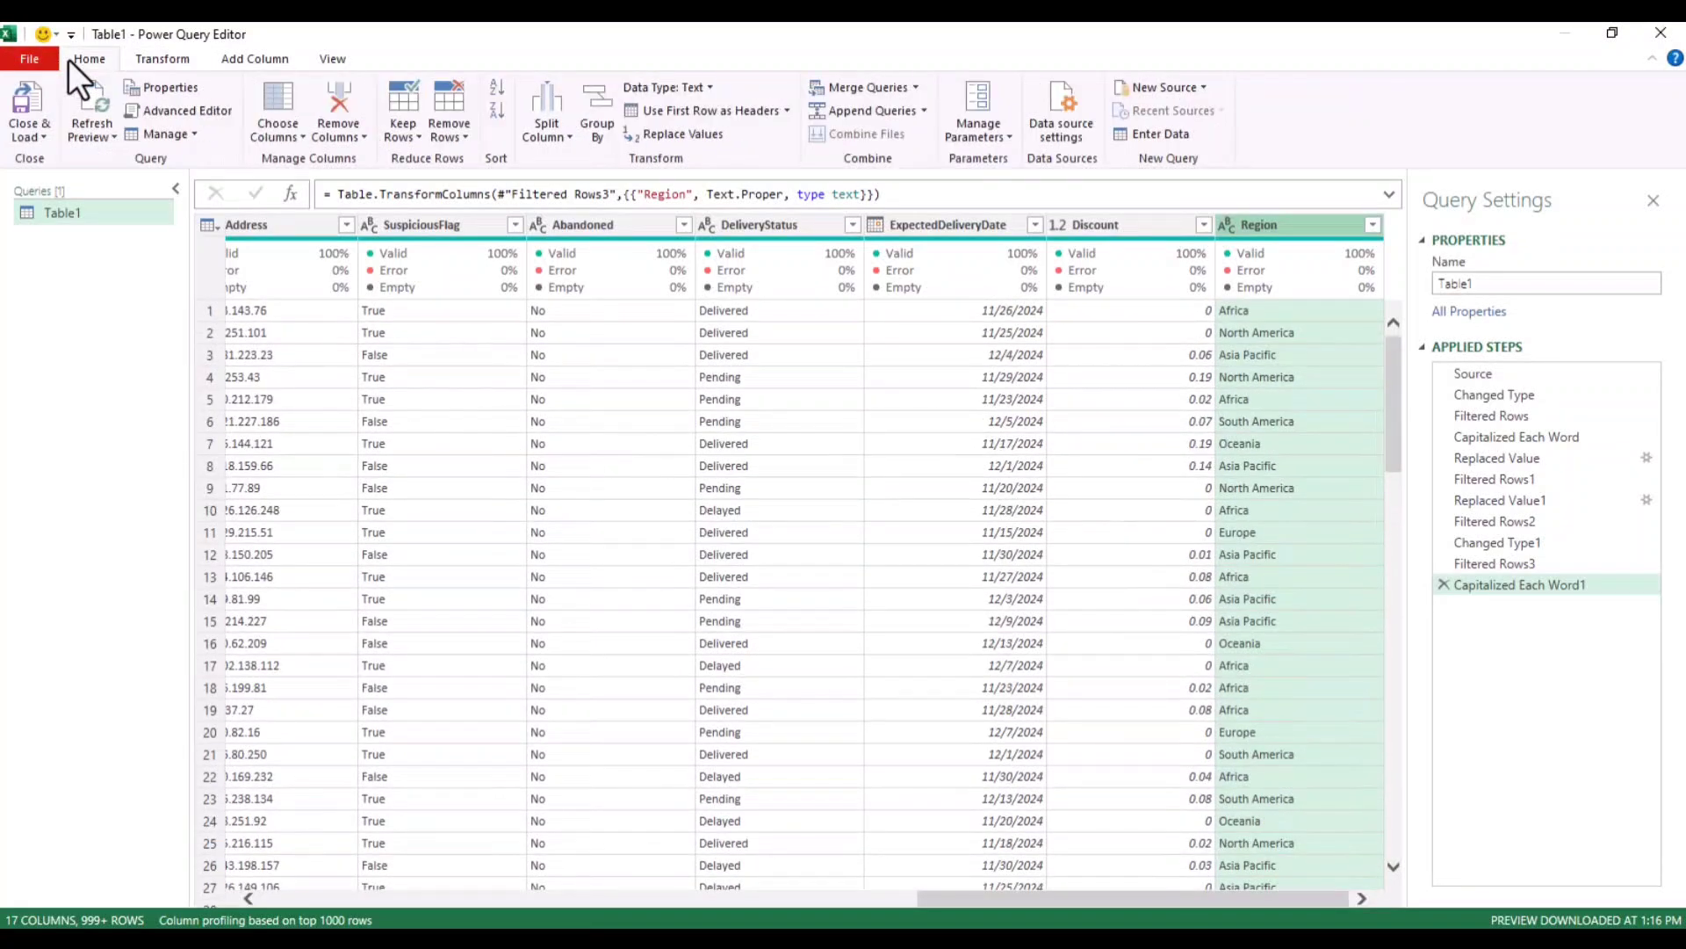
pyautogui.click(34, 104)
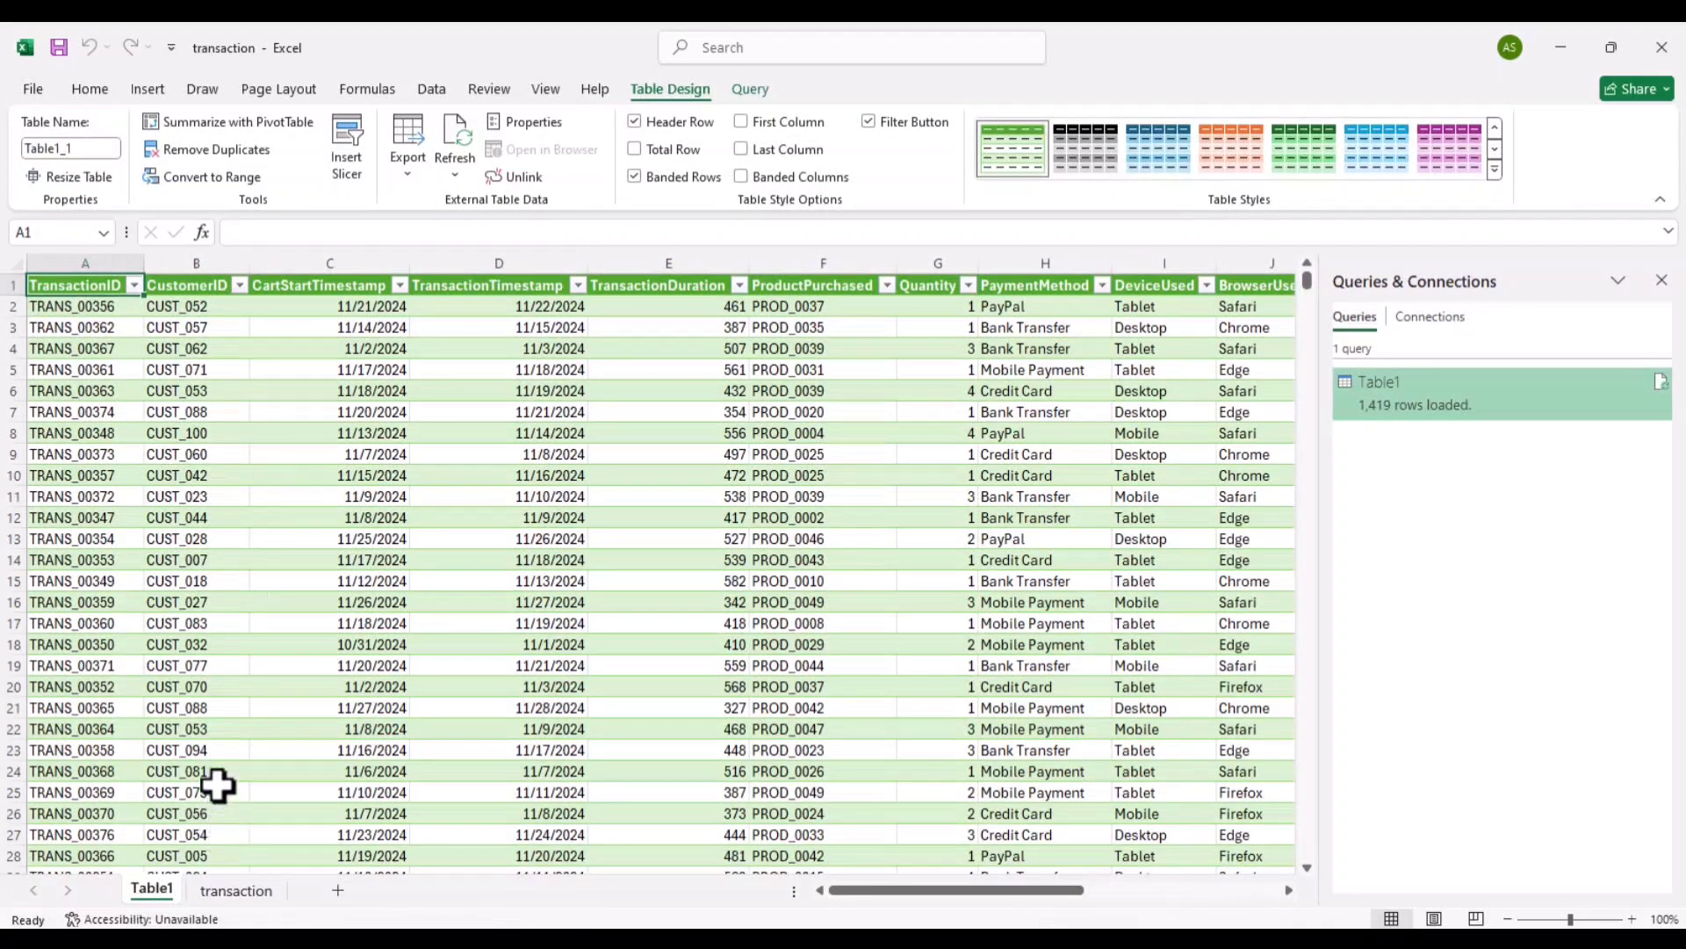
pyautogui.rightClick(155, 883)
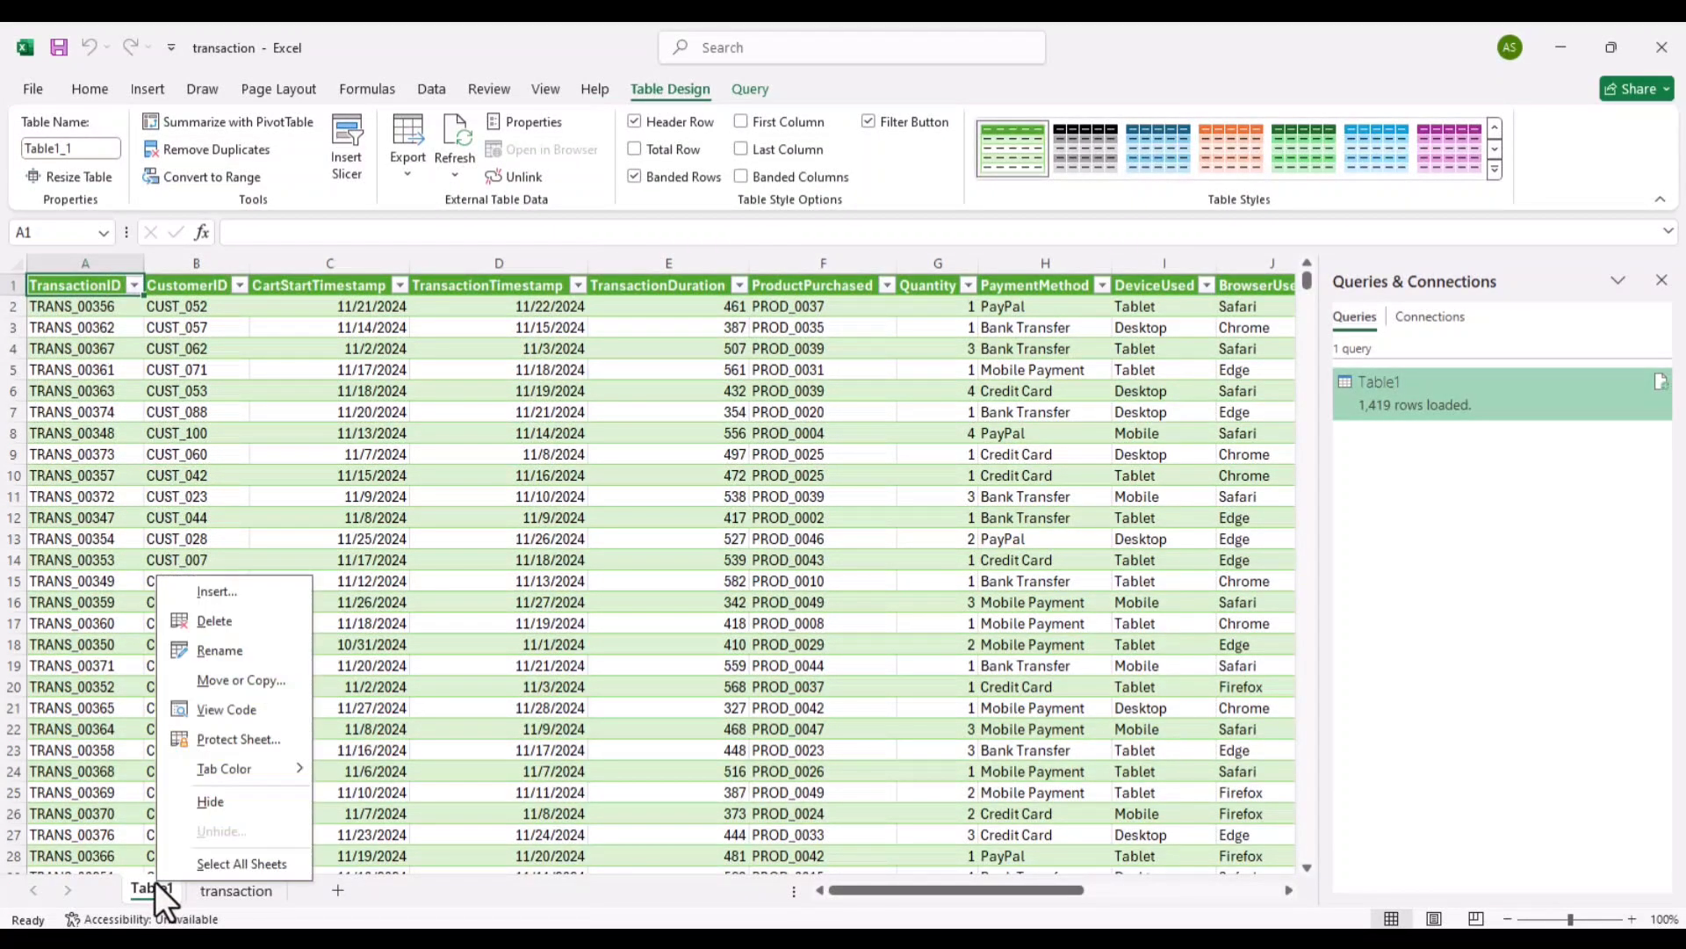
pyautogui.click(239, 679)
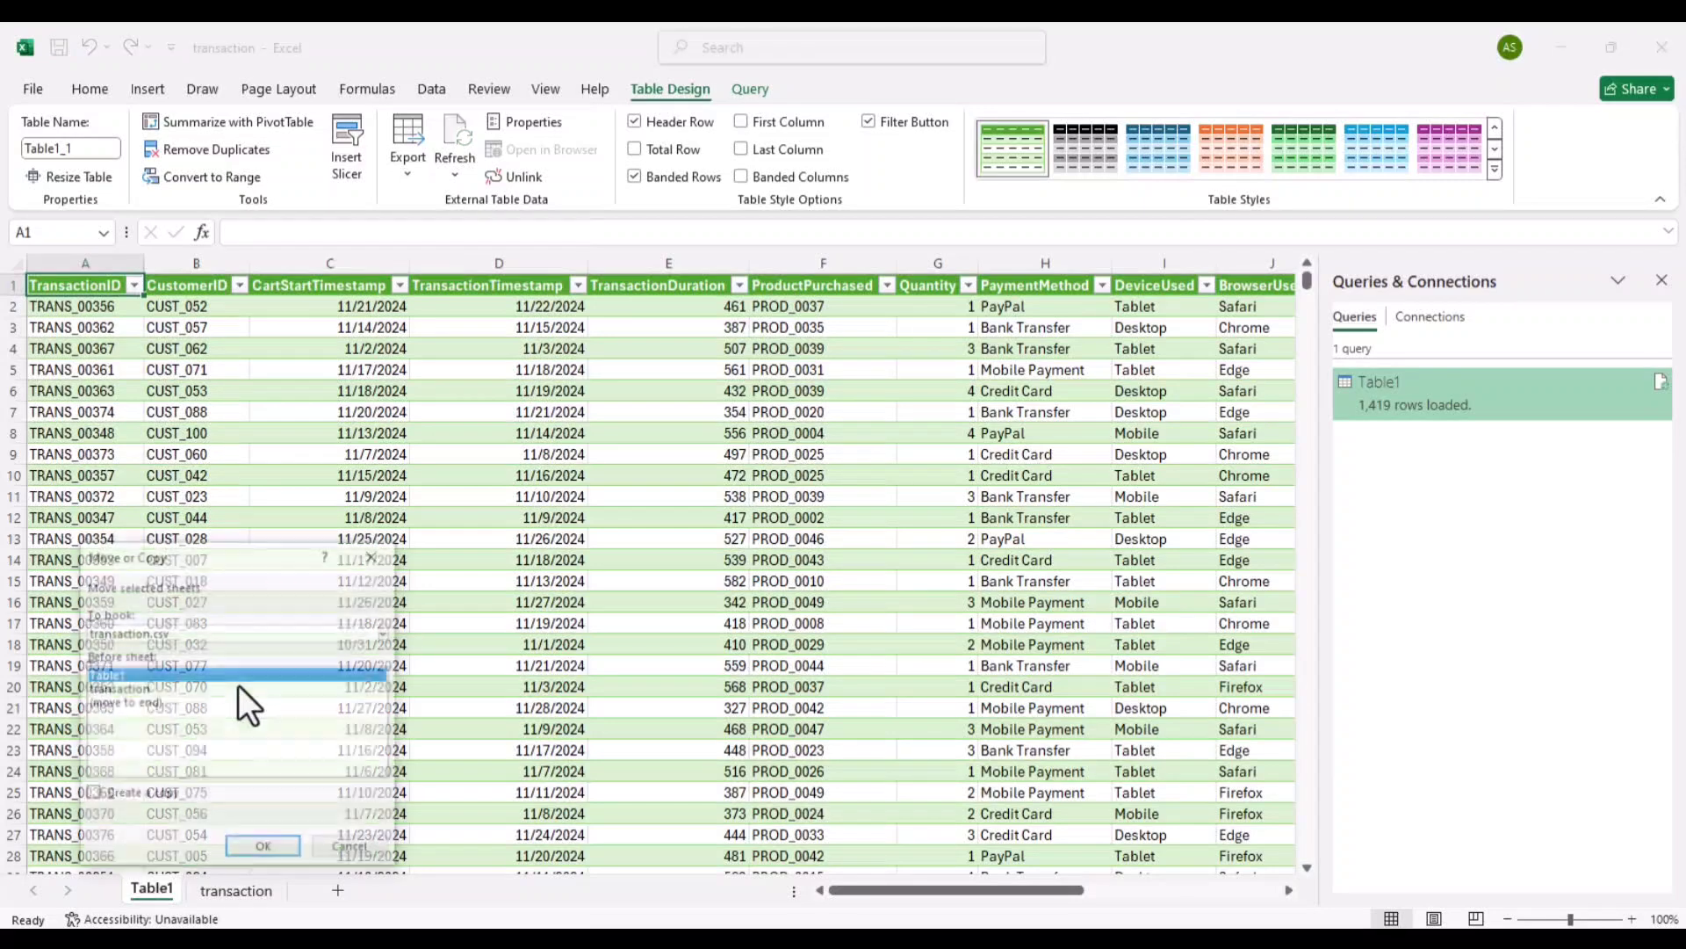
pyautogui.click(265, 634)
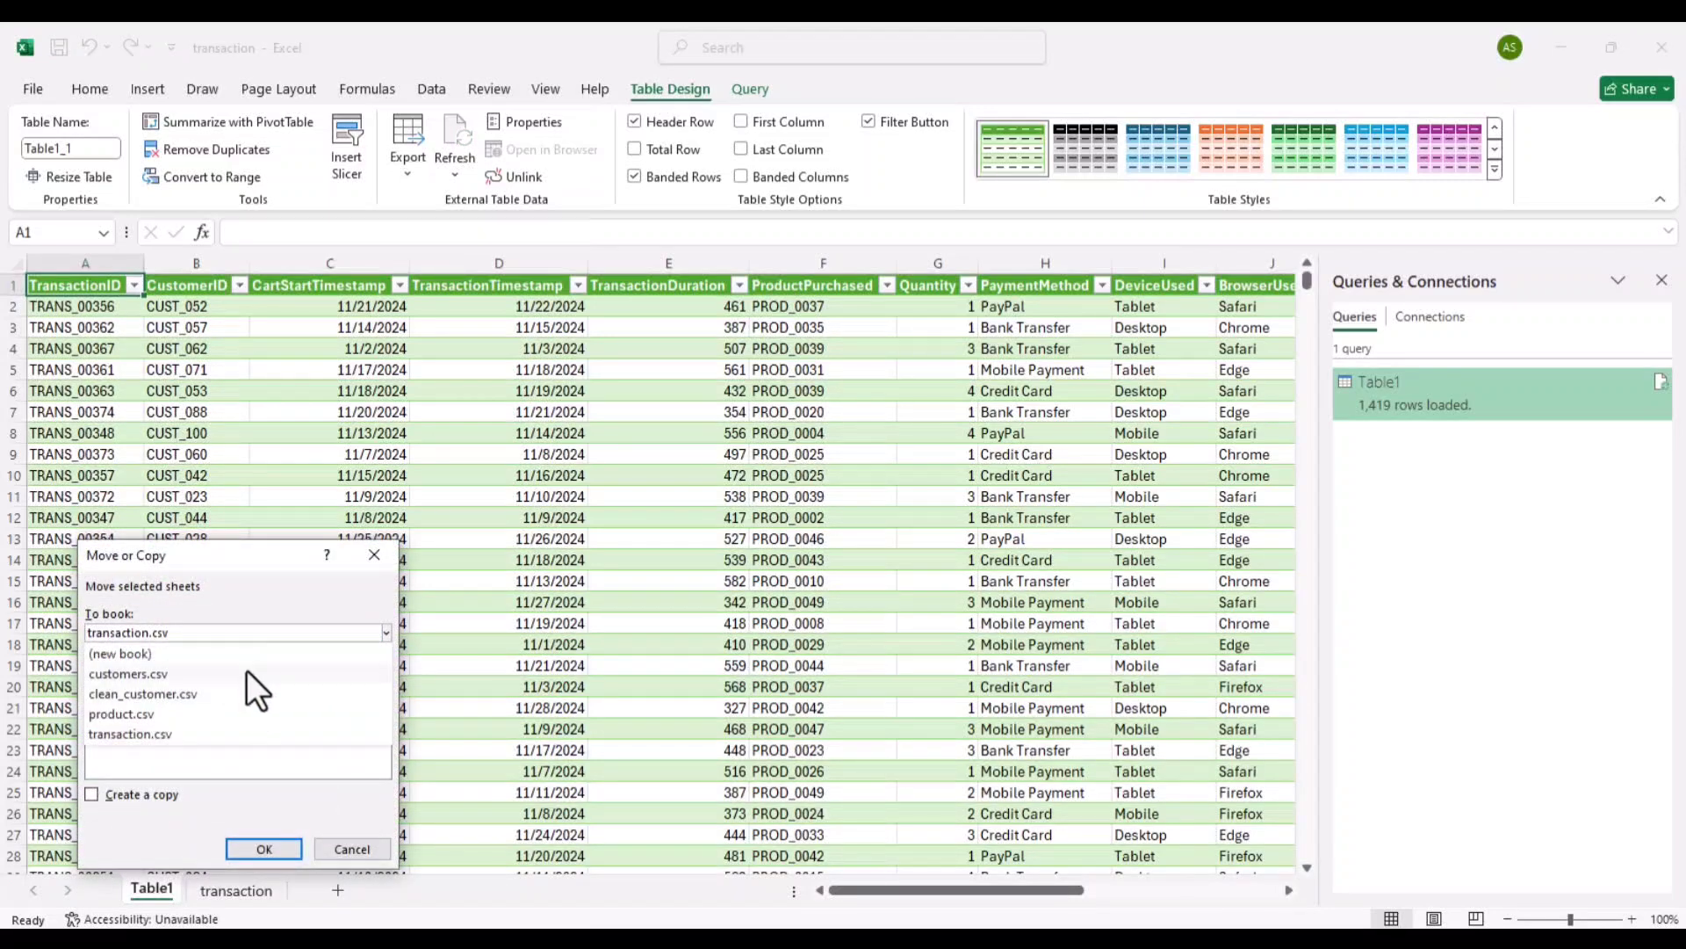
pyautogui.click(246, 661)
pyautogui.click(253, 850)
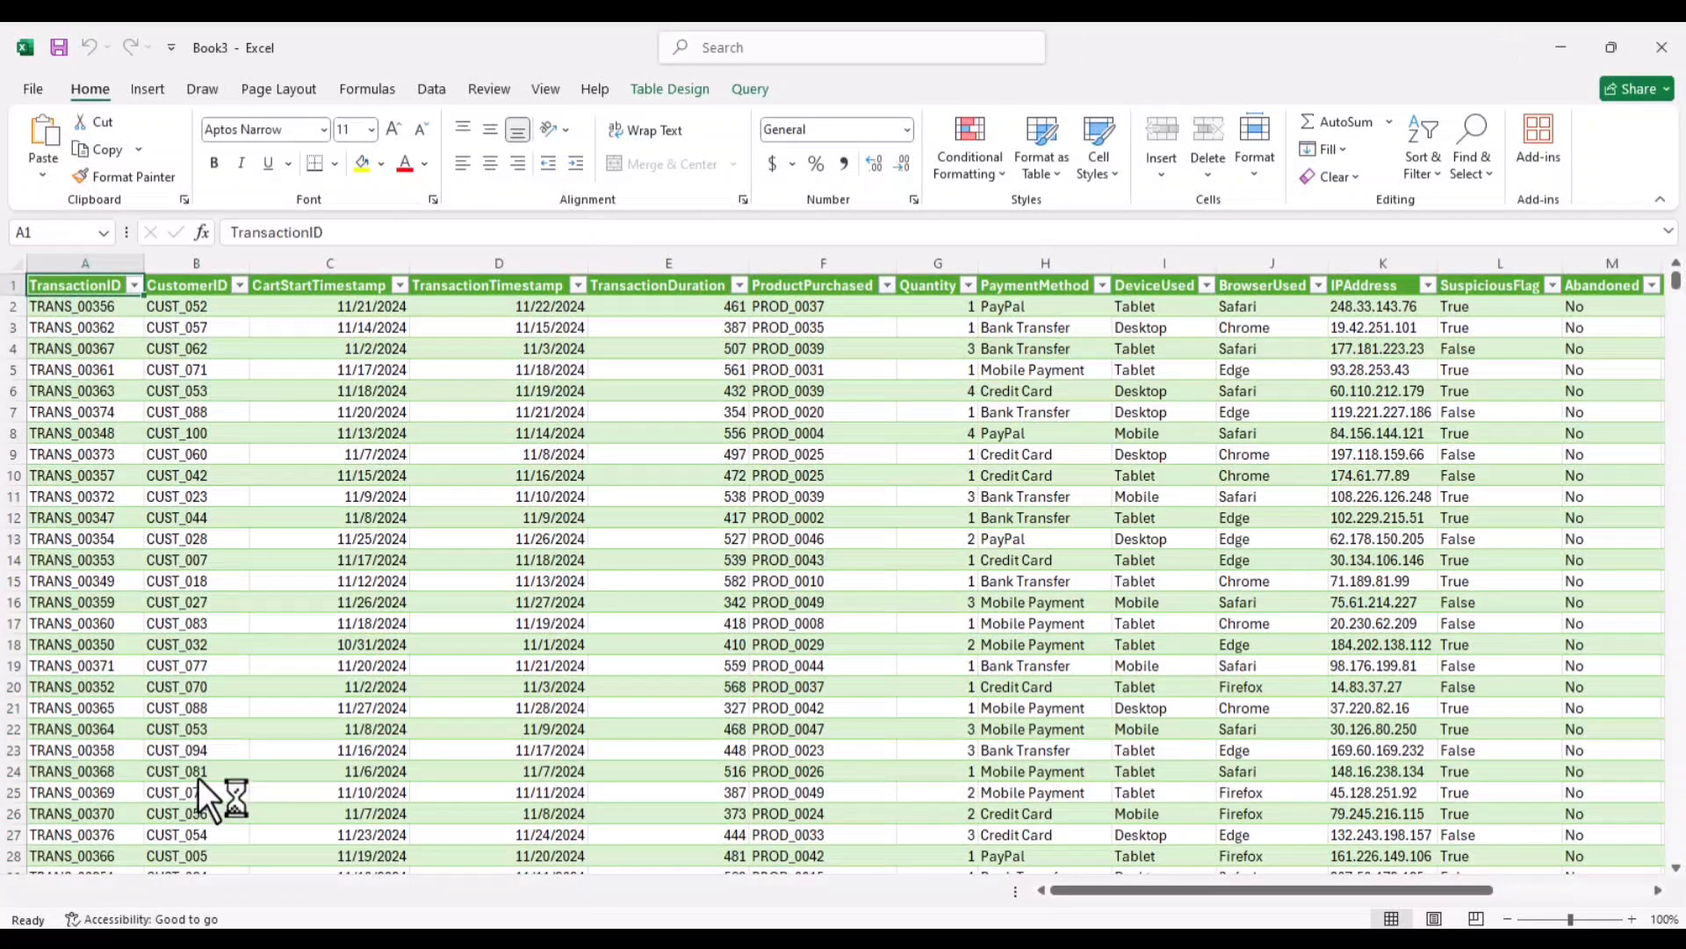
# - Save the new workbook in the Desktop data folder as clean_transaction in CSV UTF-8 (Comma delimited) format
pyautogui.hotkey('ctrl', 's')
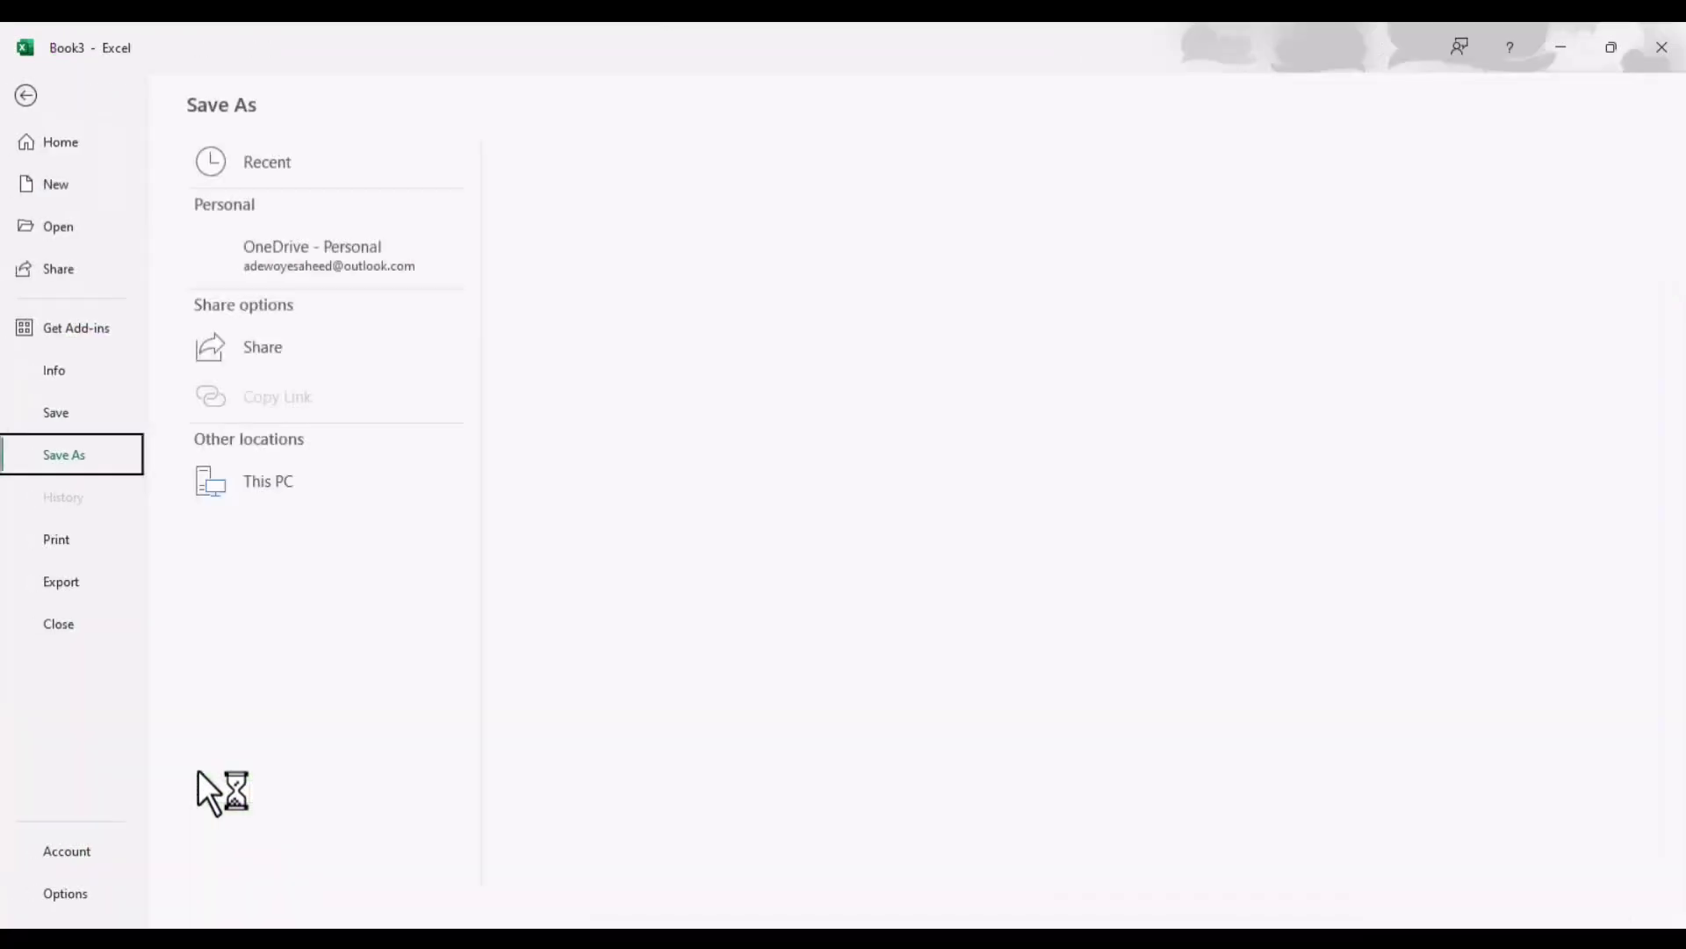
pyautogui.click(262, 484)
pyautogui.click(634, 265)
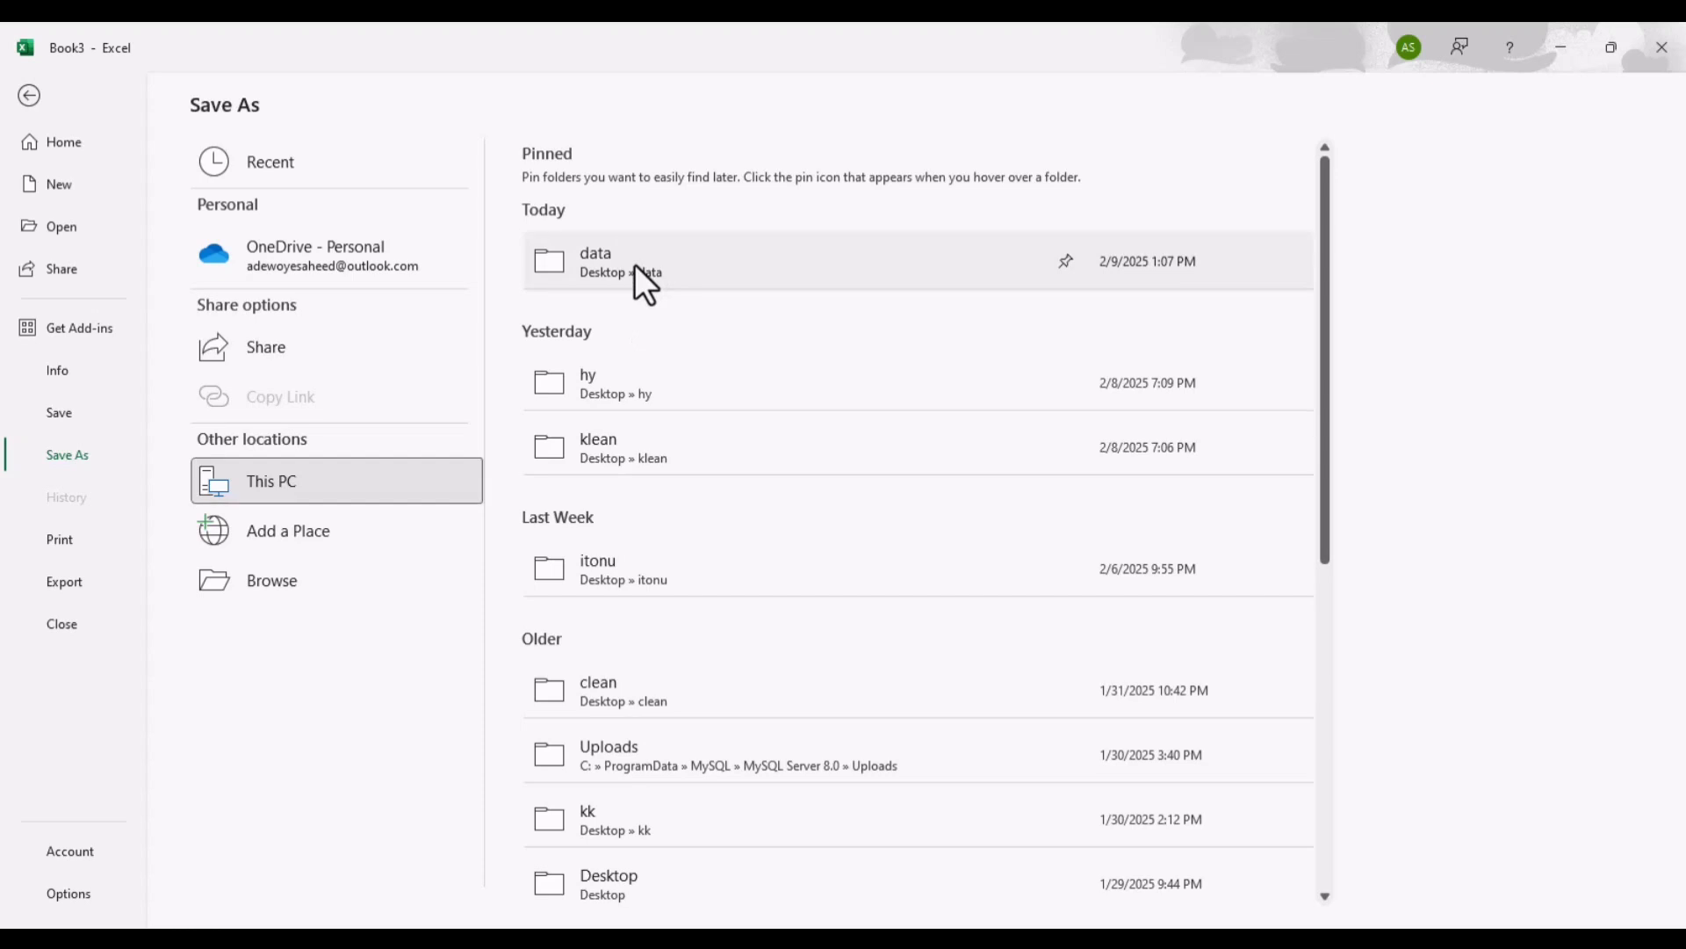
pyautogui.write('c')
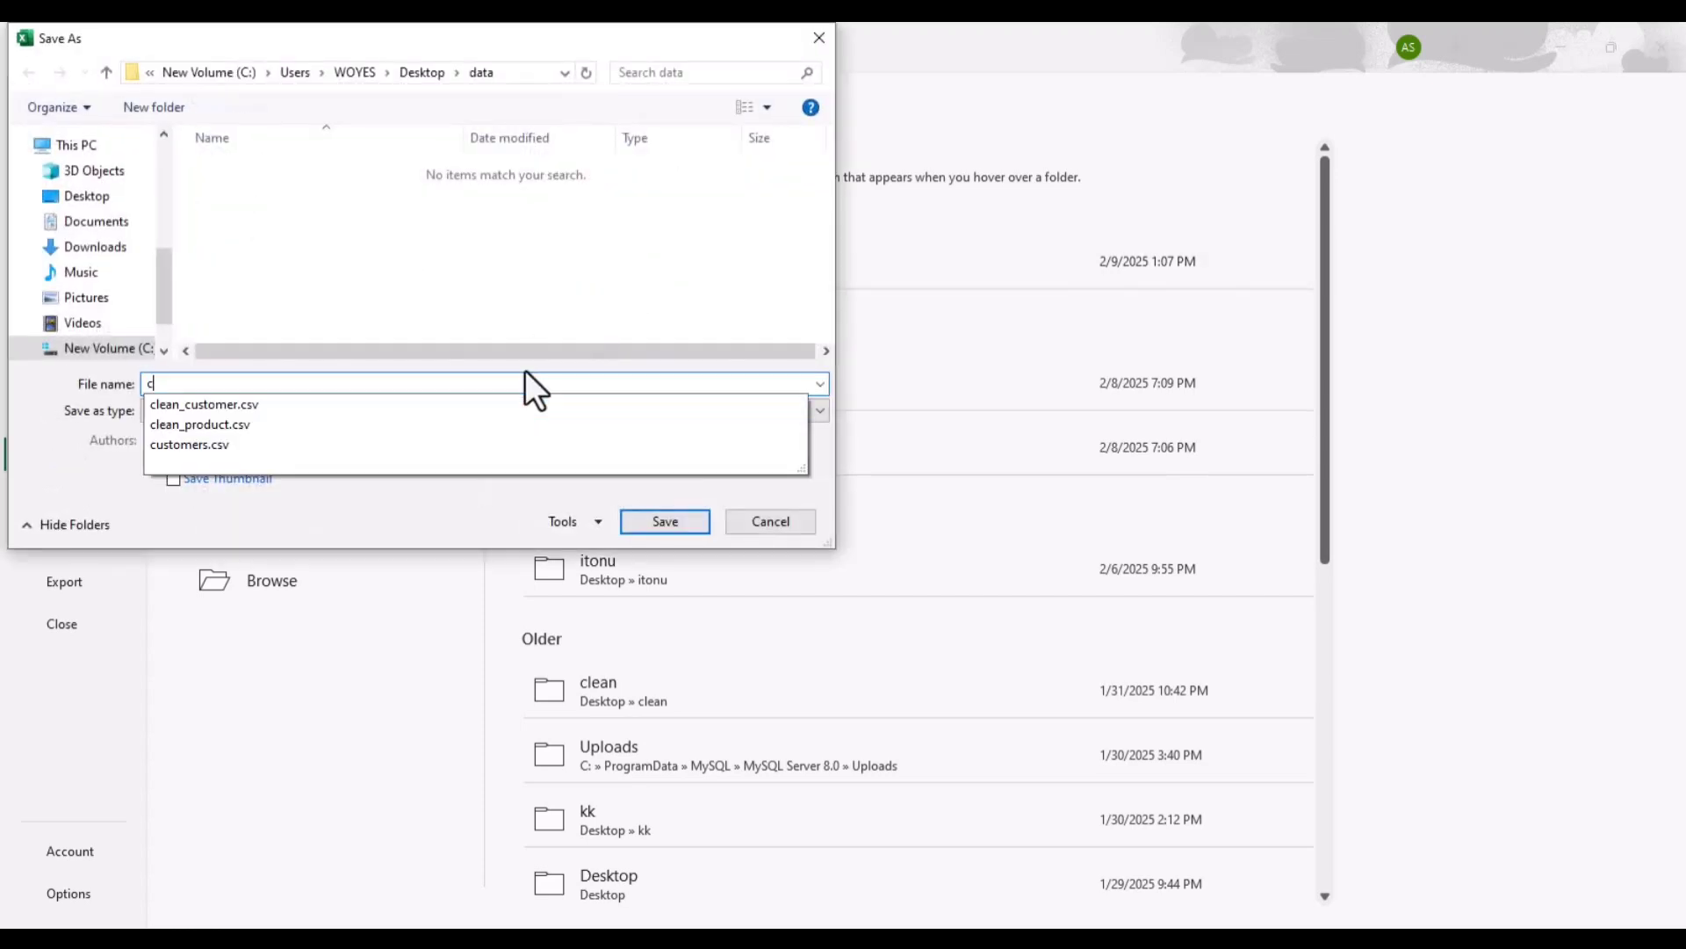
pyautogui.write('lean_')
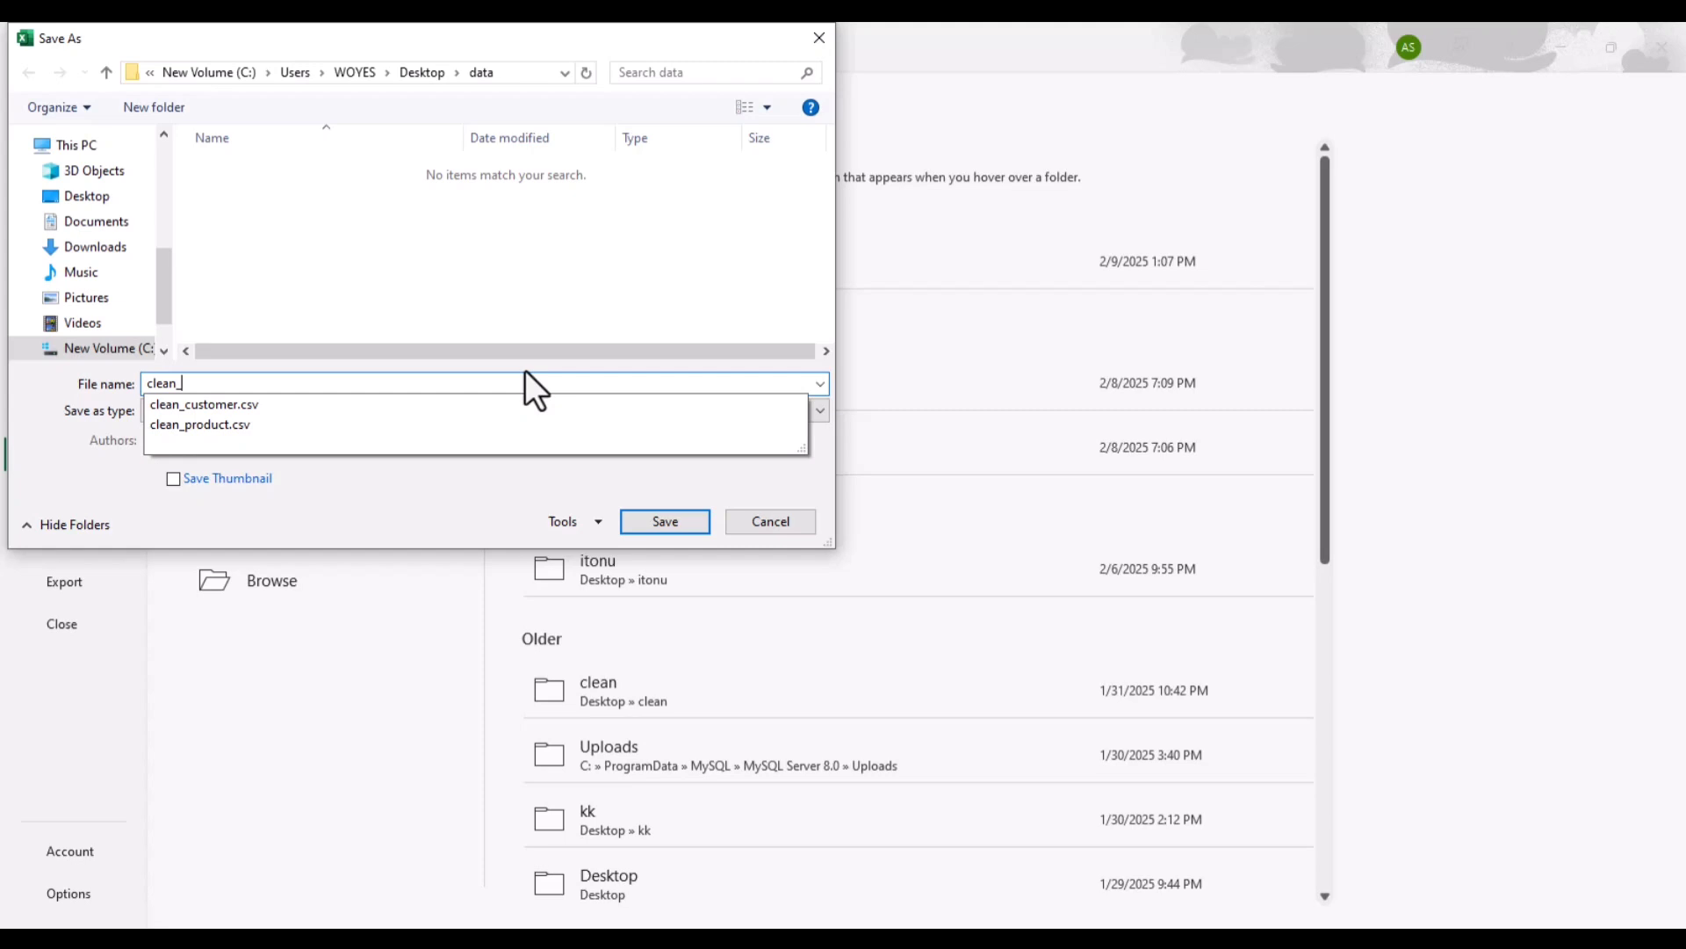
pyautogui.write('trans')
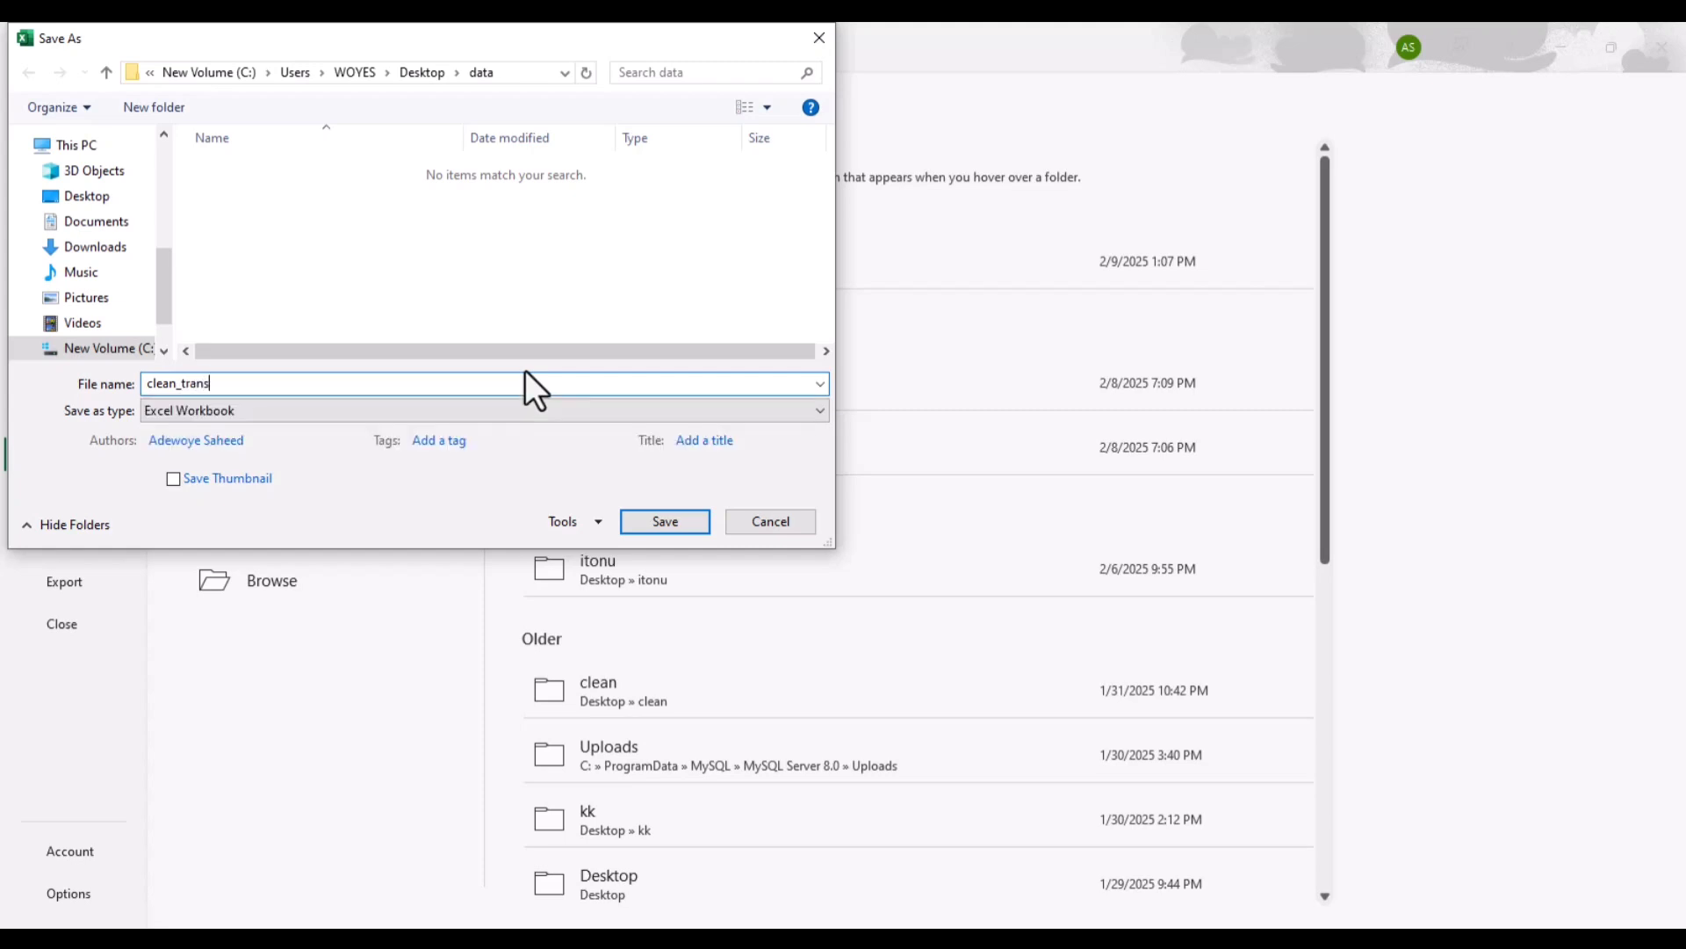
pyautogui.write('action')
pyautogui.click(457, 409)
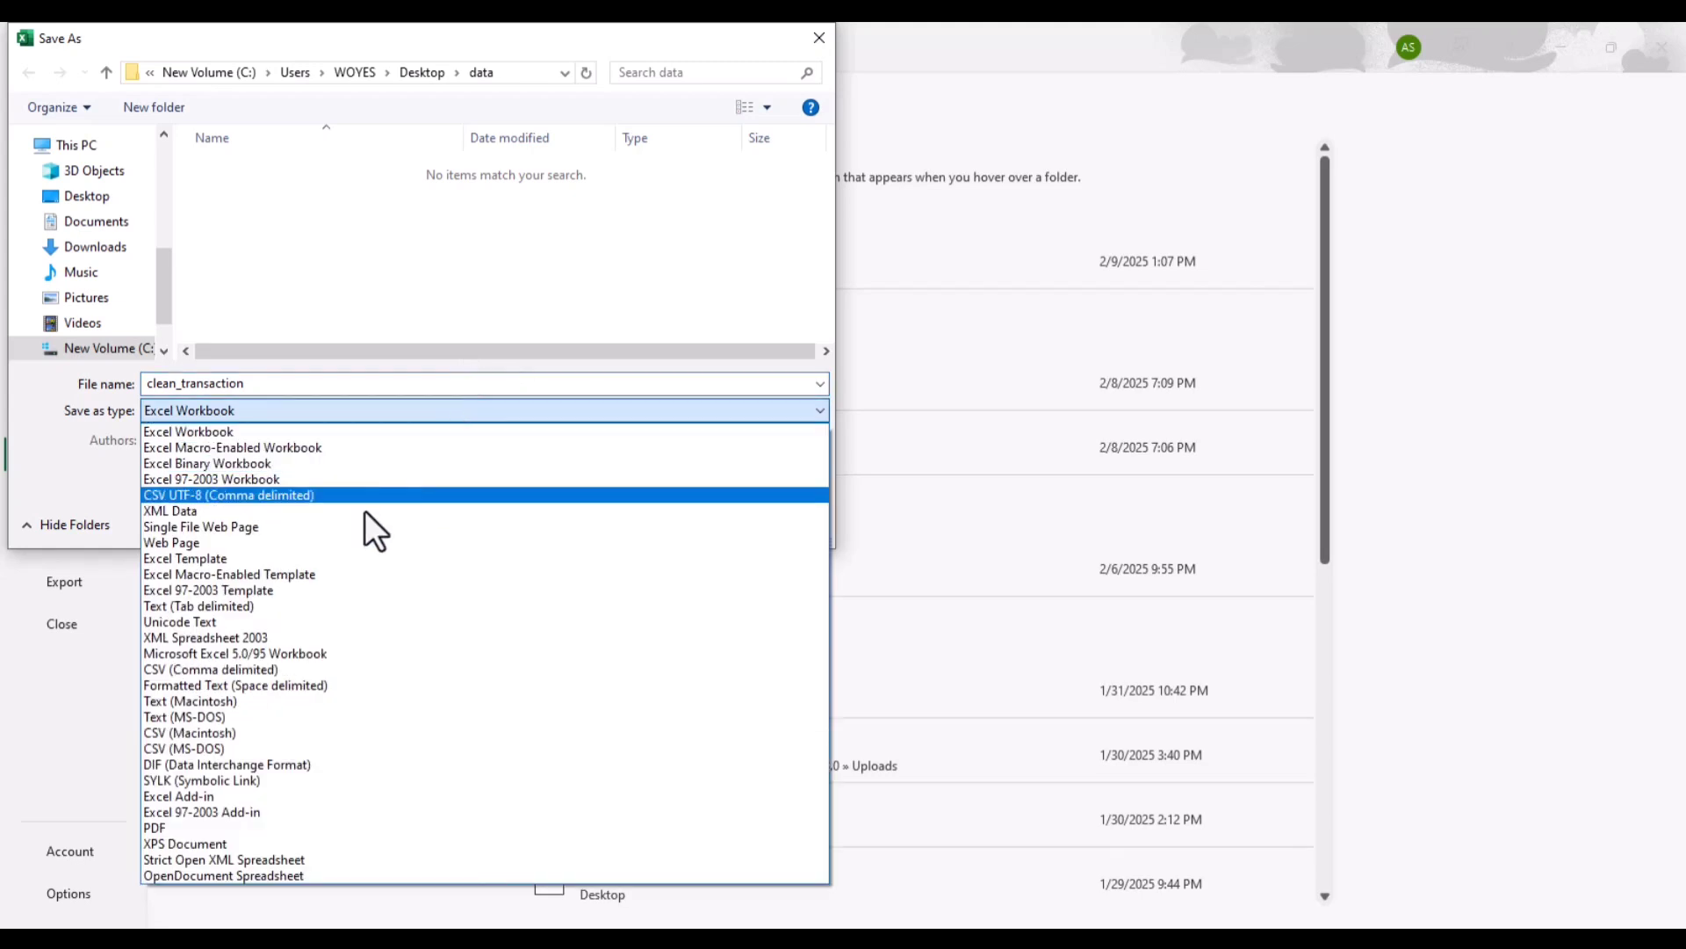
pyautogui.click(360, 497)
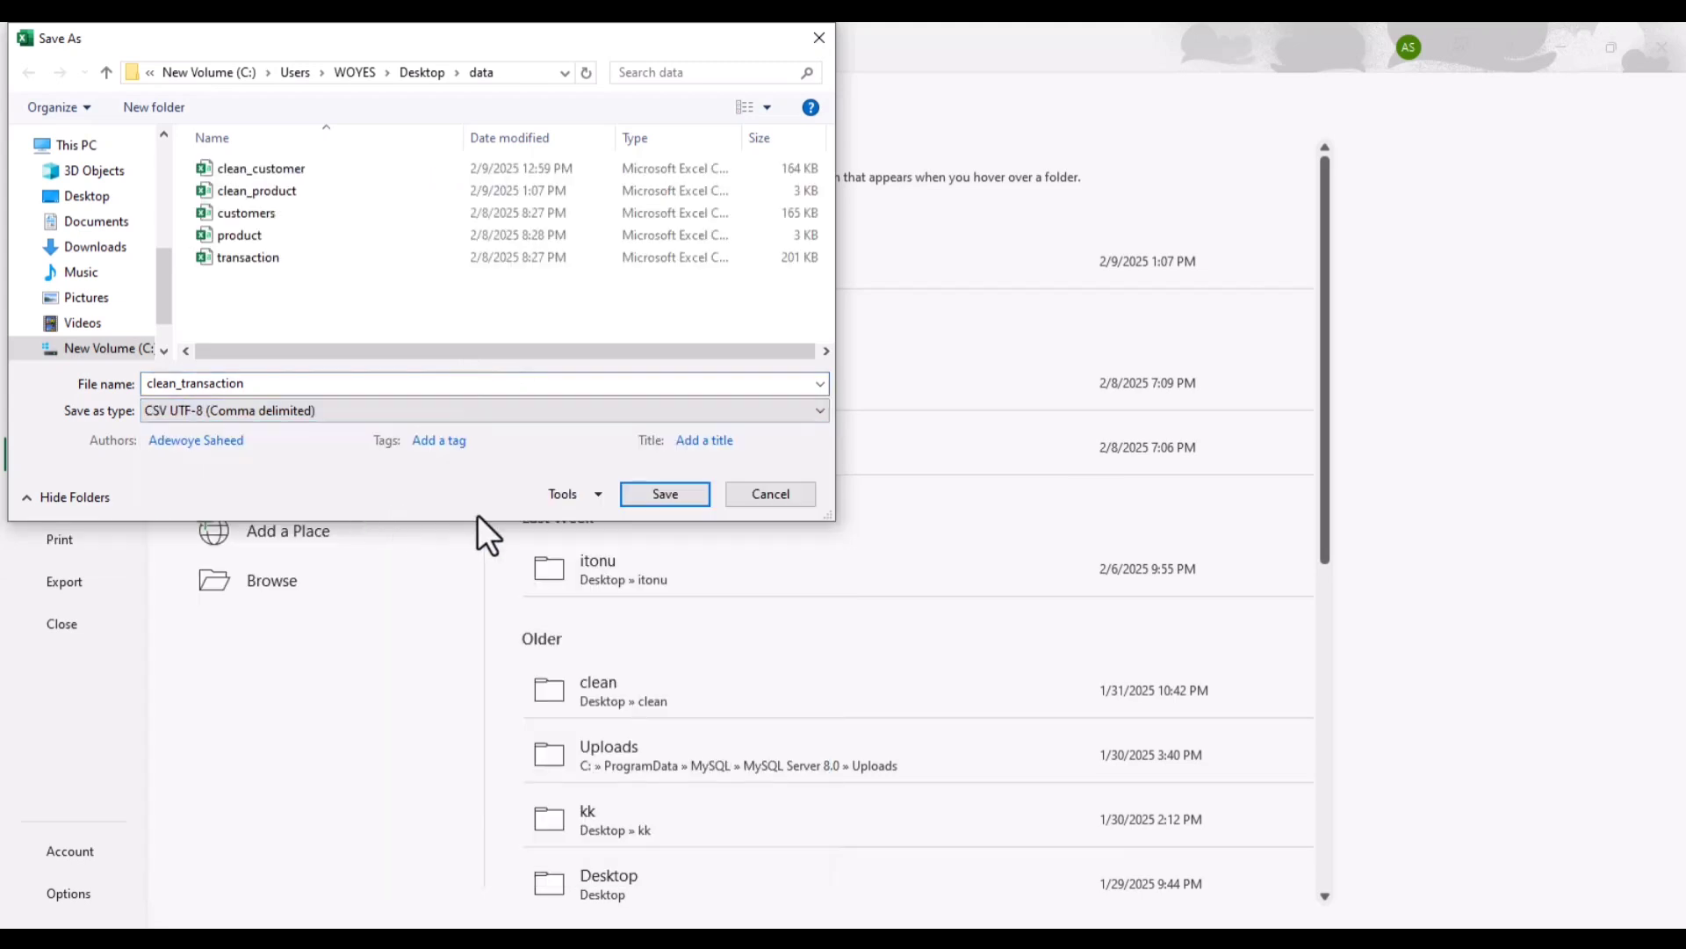
pyautogui.click(657, 503)
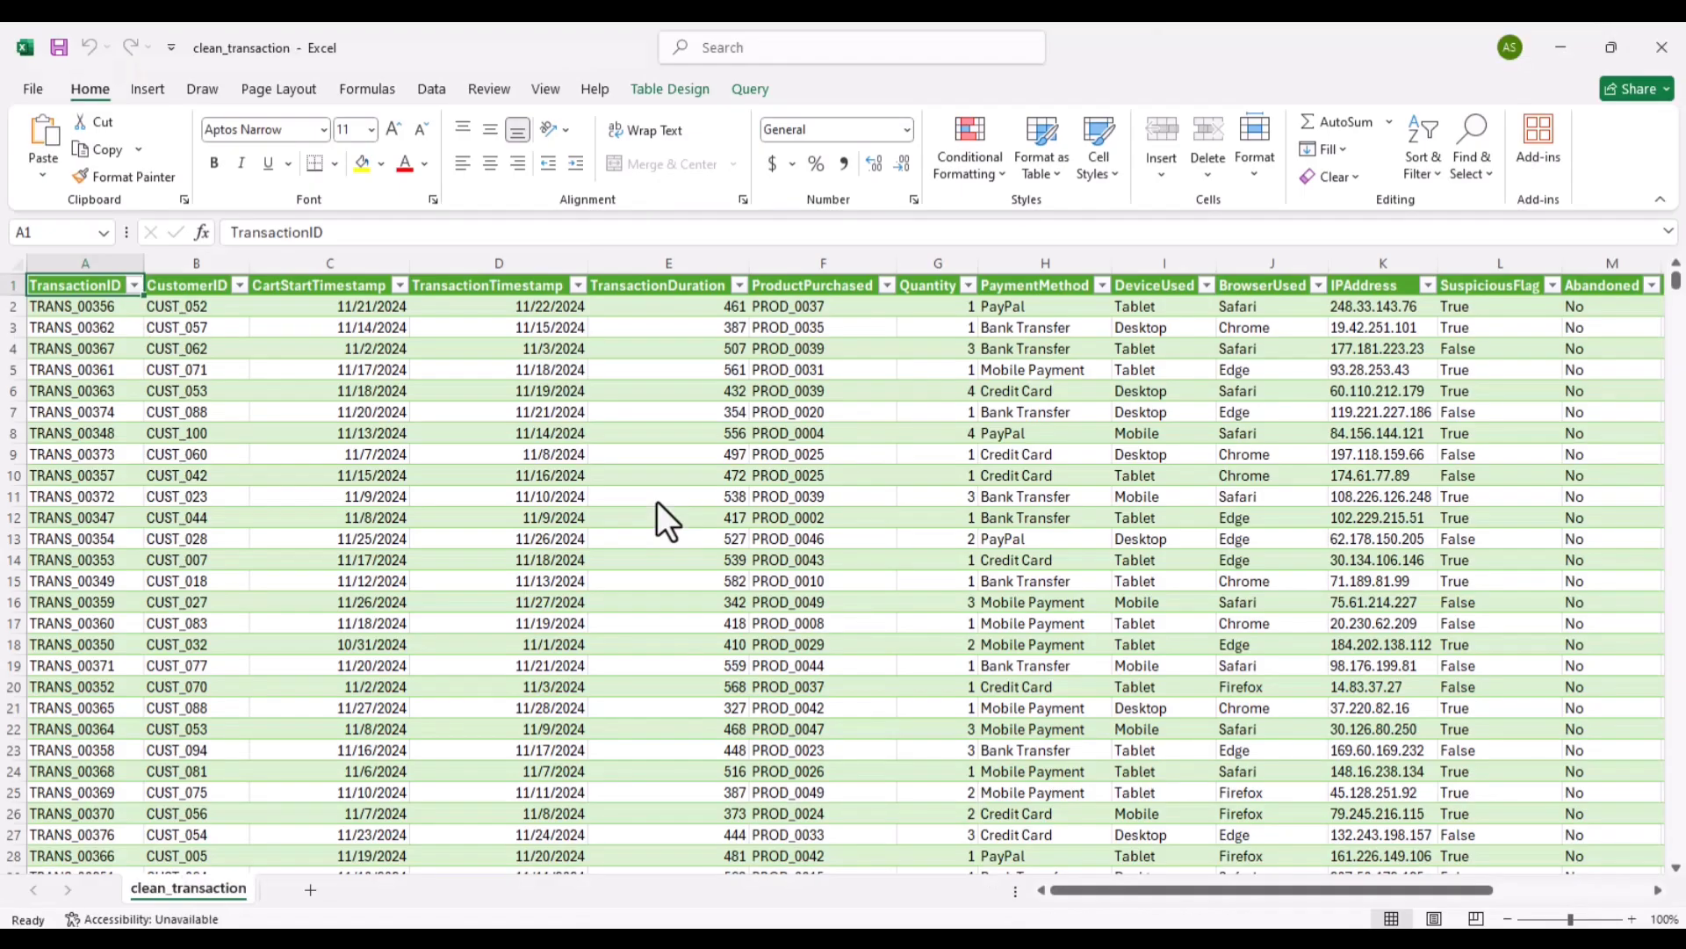